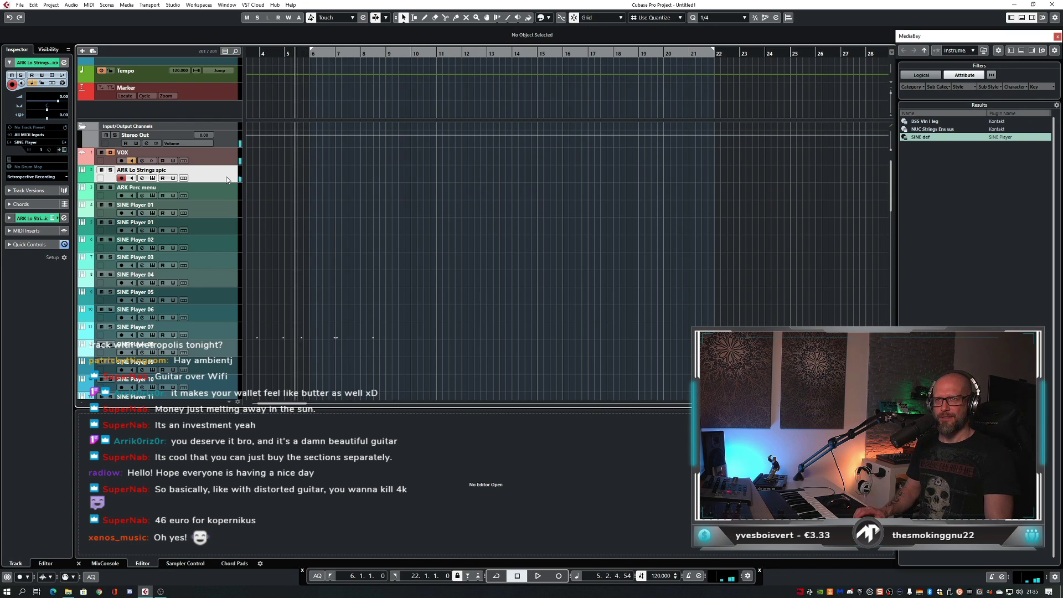
- Record a MIDI riff on the ARK Lo Strings spic track, covering about bars 4 to 10
{"action": "key", "text": "space"}
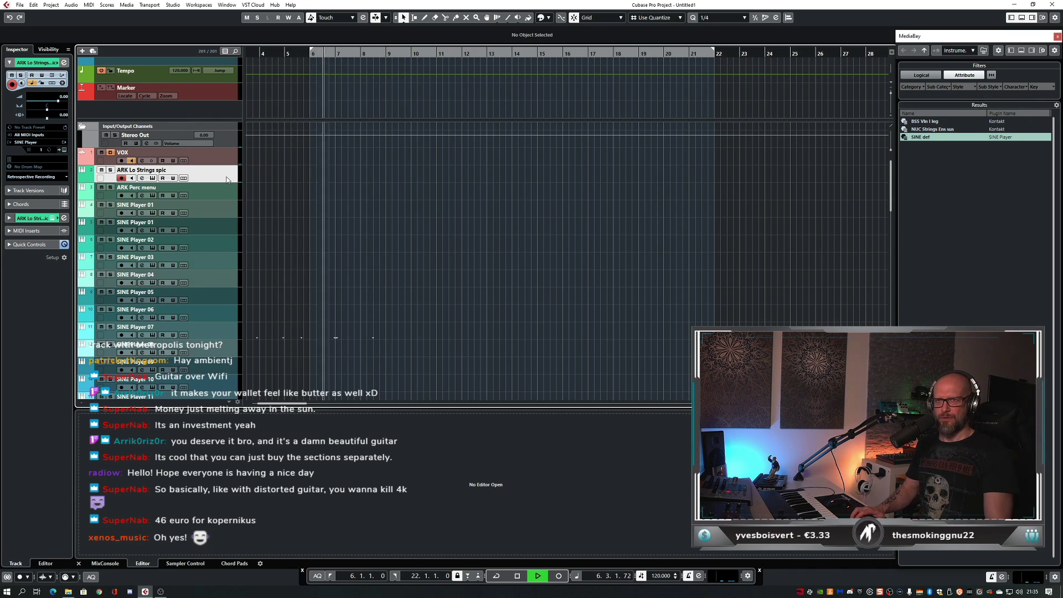
{"action": "key", "text": "space"}
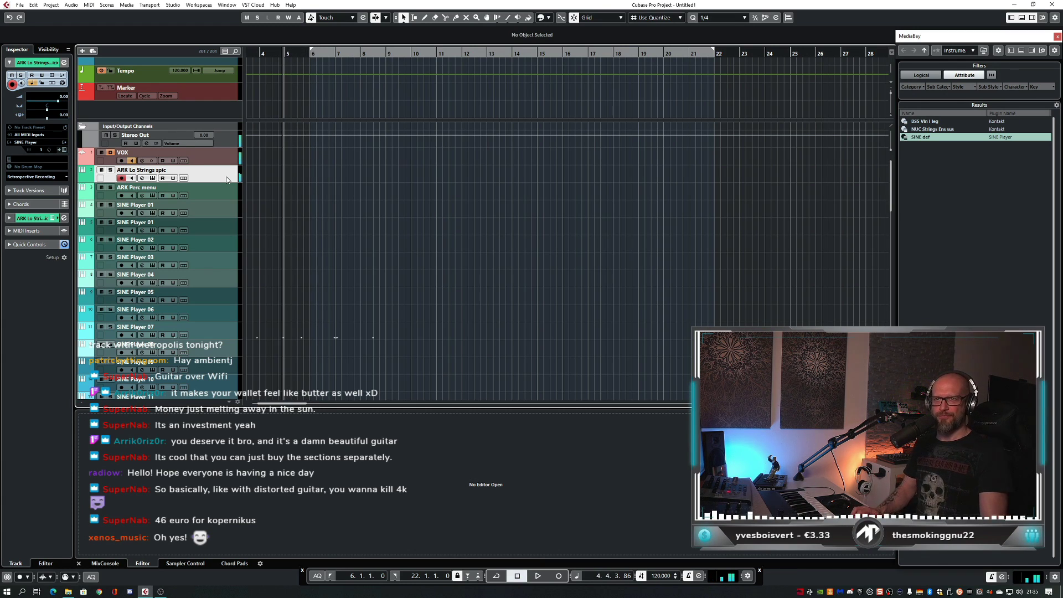
{"action": "key", "text": "KP_Multiply"}
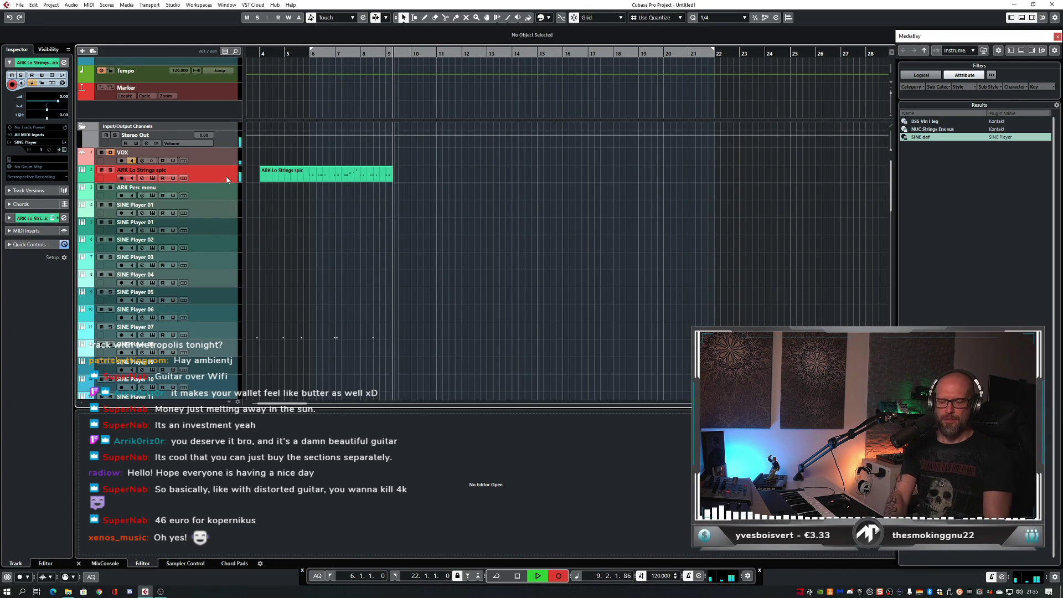
{"action": "key", "text": "space"}
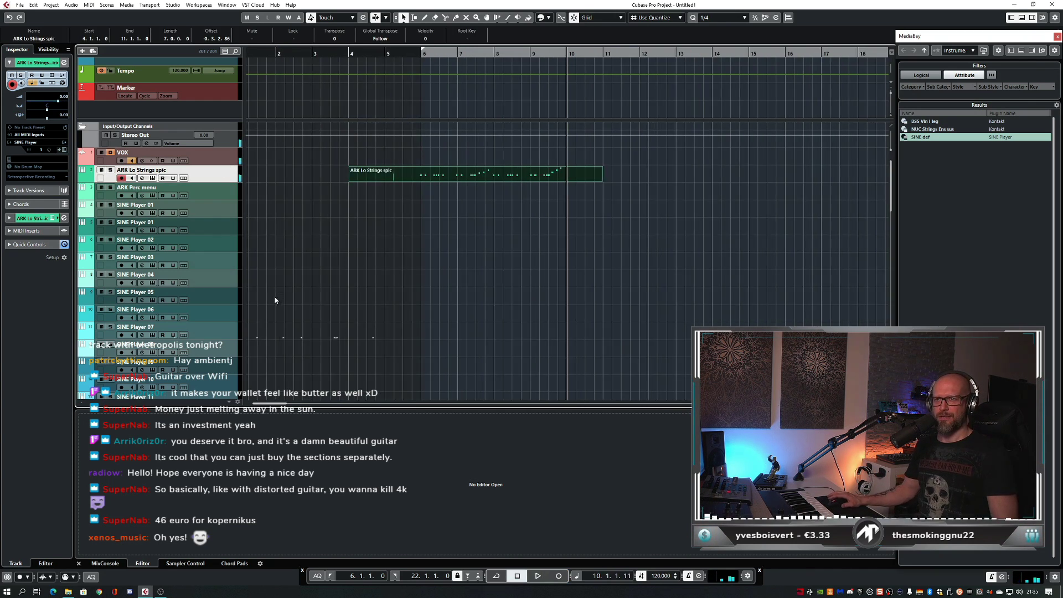
- Open the recorded ARK Lo Strings spic part in the Key Editor and enlarge the editor area
{"action": "key", "text": "h"}
{"action": "double_click", "coordinate": [483, 180]}
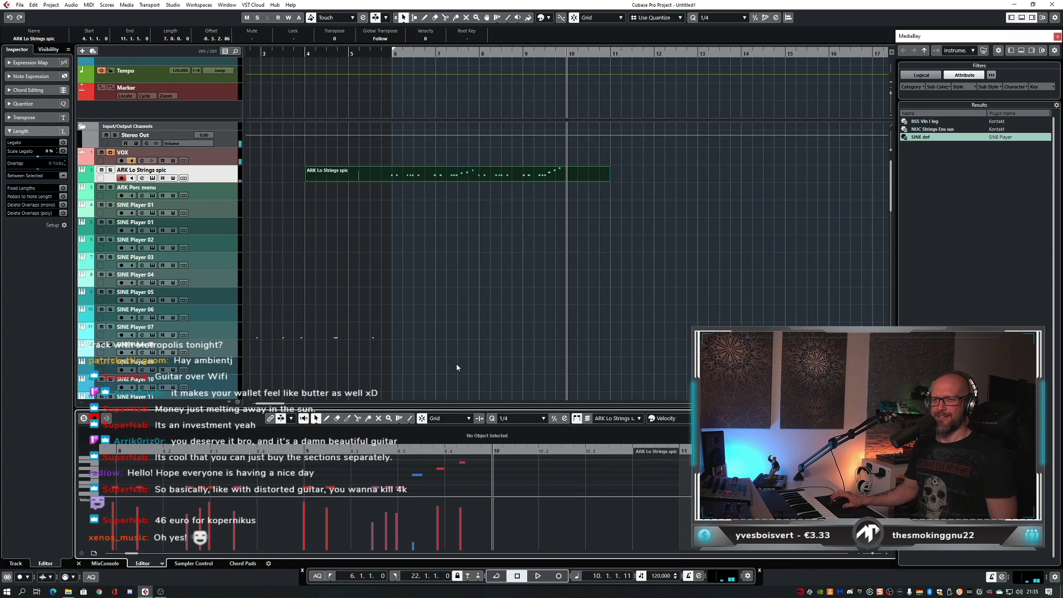
{"action": "left_click_drag", "start_coordinate": [453, 408], "coordinate": [453, 251]}
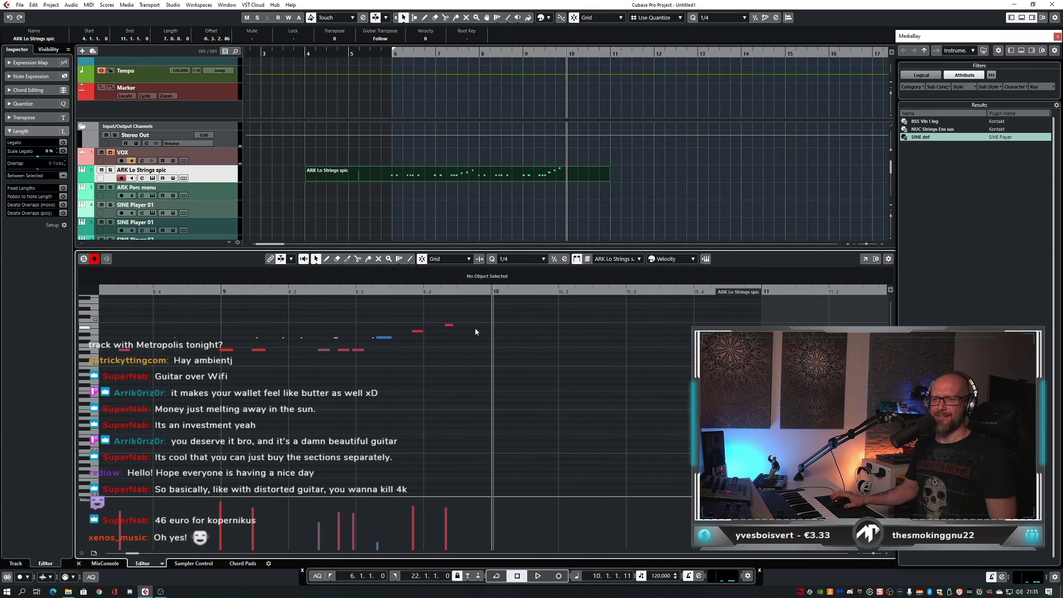
{"action": "key", "text": "g"}
{"action": "key", "text": "g"}
{"action": "key", "text": "g"}
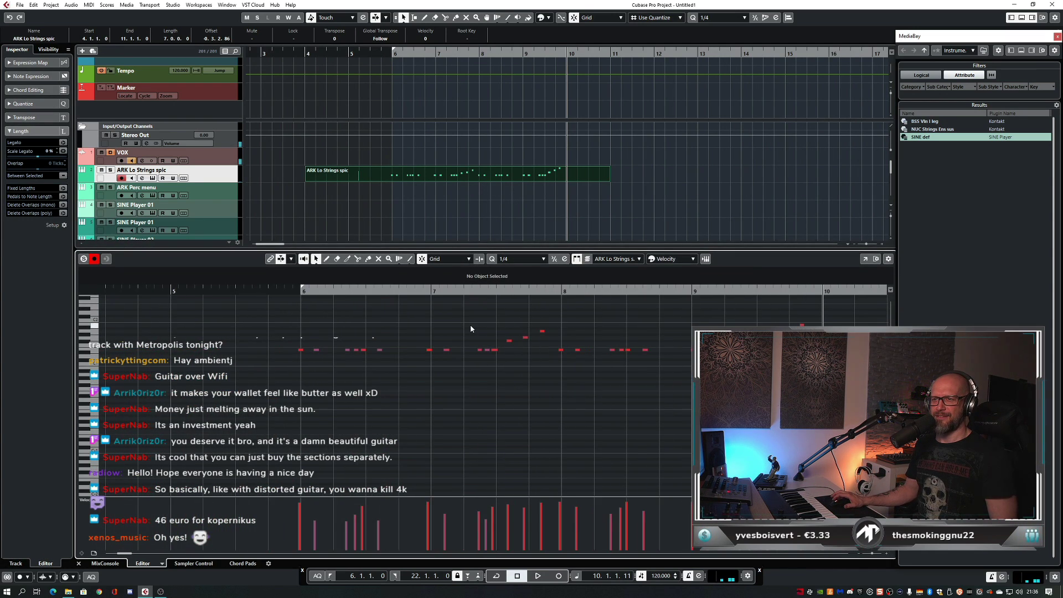
- Quantize all notes of the strings part to a 1/16 grid
{"action": "scroll", "coordinate": [482, 329], "scroll_direction": "left", "scroll_amount": 4}
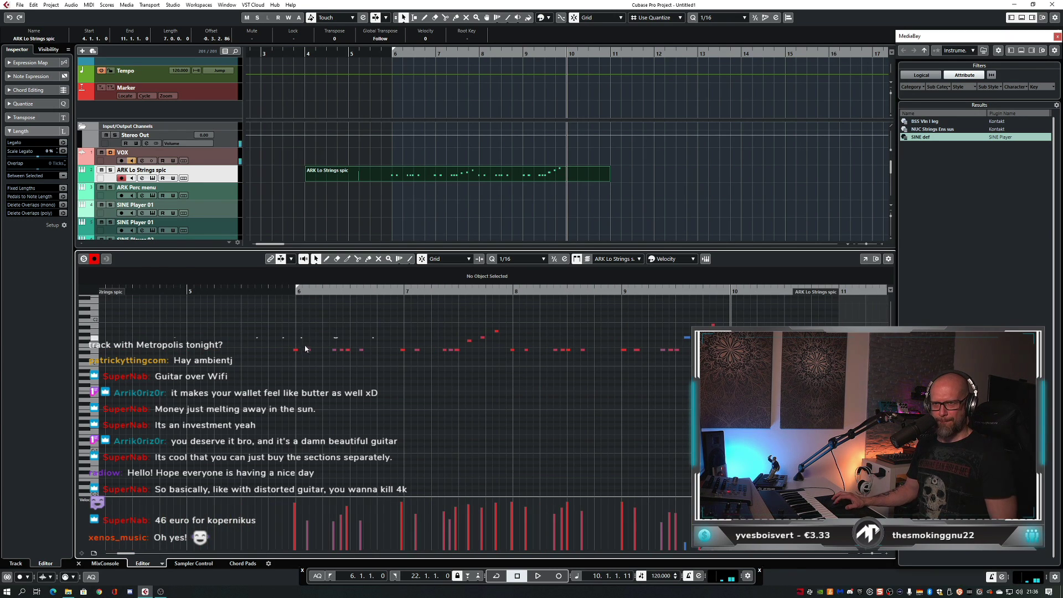
{"action": "key", "text": "ctrl+a"}
{"action": "key", "text": "q"}
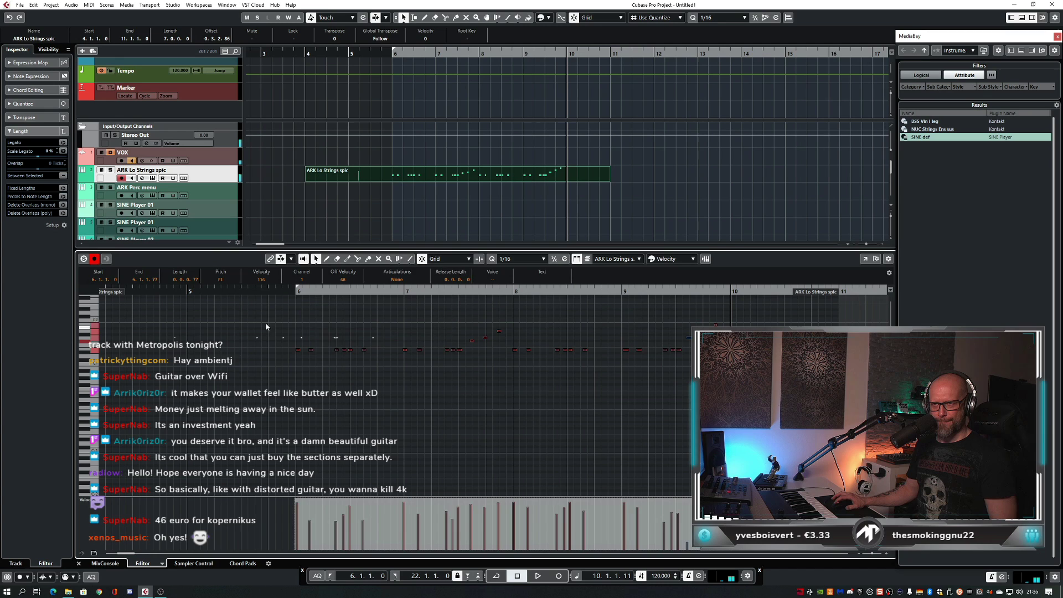
- Play back the quantized riff and delete the notes from bar 8 onward
{"action": "left_click_drag", "start_coordinate": [266, 325], "coordinate": [469, 366]}
{"action": "left_click", "coordinate": [289, 291]}
{"action": "key", "text": "space"}
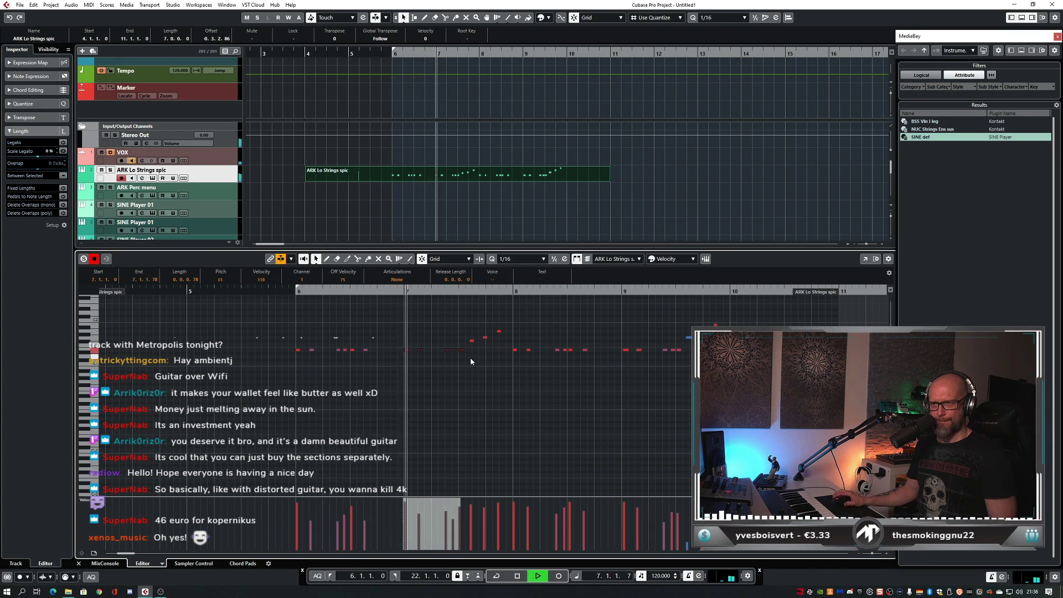
{"action": "left_click_drag", "start_coordinate": [462, 321], "coordinate": [692, 386]}
{"action": "key", "text": "space"}
{"action": "key", "text": "Delete"}
- Copy the two-bar riff from bar 6 to bar 8 and raise the pitch of the copy's last note
{"action": "key", "text": "ctrl+a"}
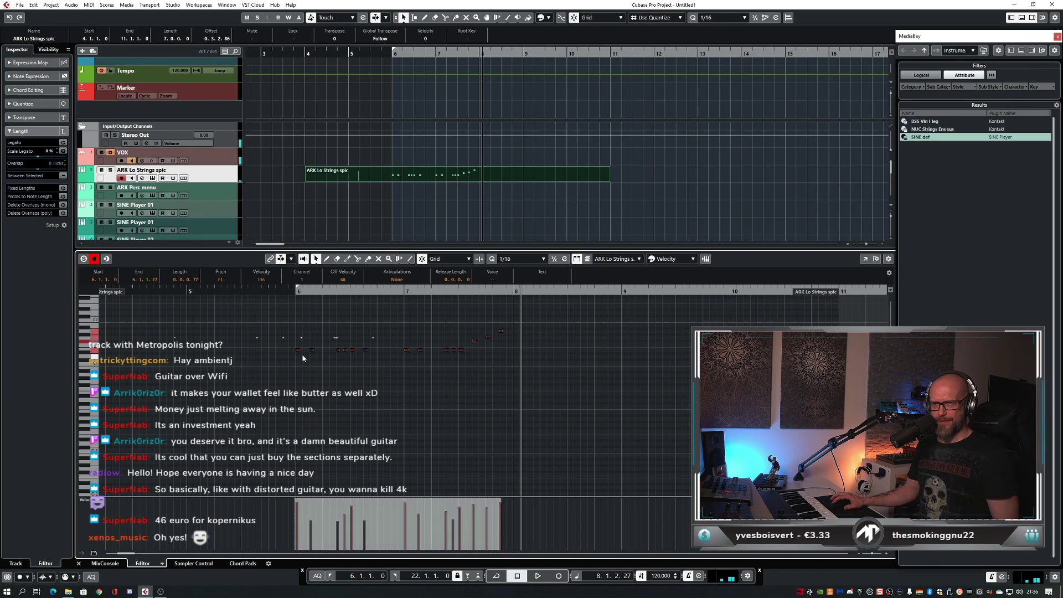
{"action": "left_click_drag", "start_coordinate": [298, 350], "coordinate": [516, 352]}
{"action": "left_click", "coordinate": [579, 381]}
{"action": "left_click", "coordinate": [688, 335]}
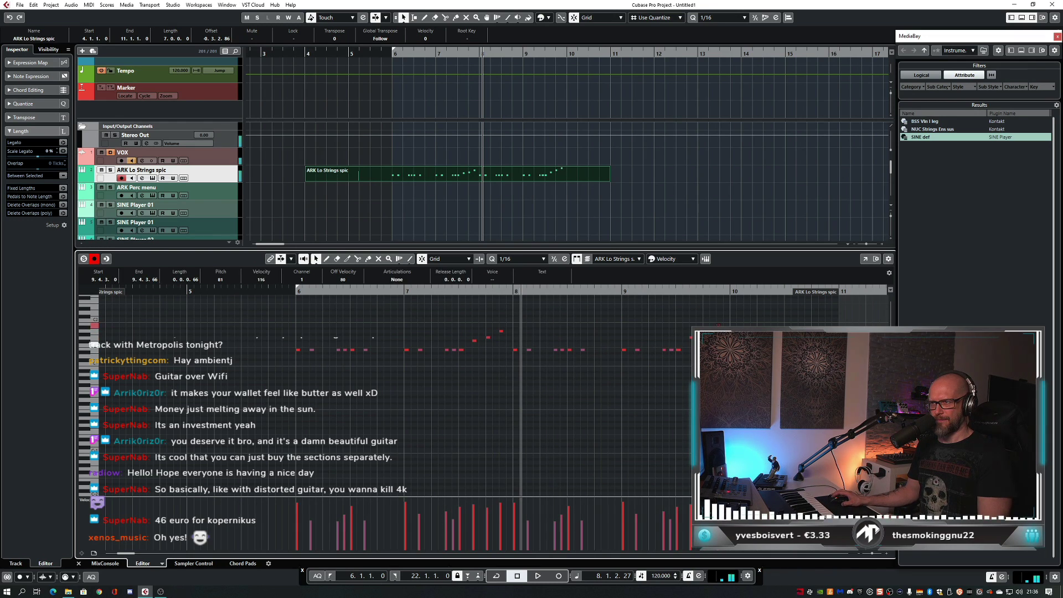
- Play the four-bar phrase and set the right locator to bar 10
{"action": "key", "text": "space"}
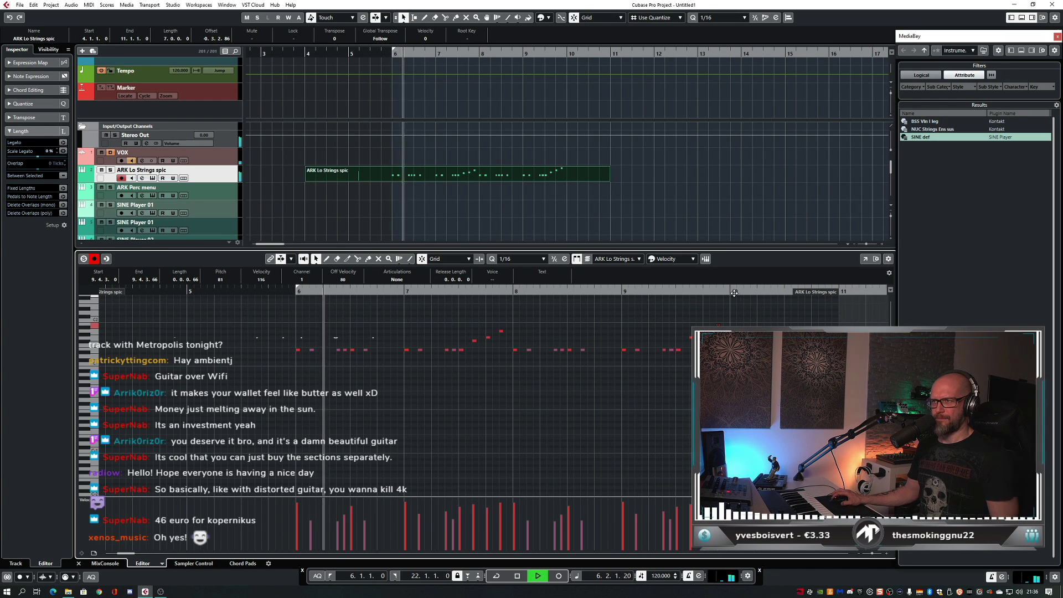
{"action": "left_click", "coordinate": [729, 292], "text": "alt"}
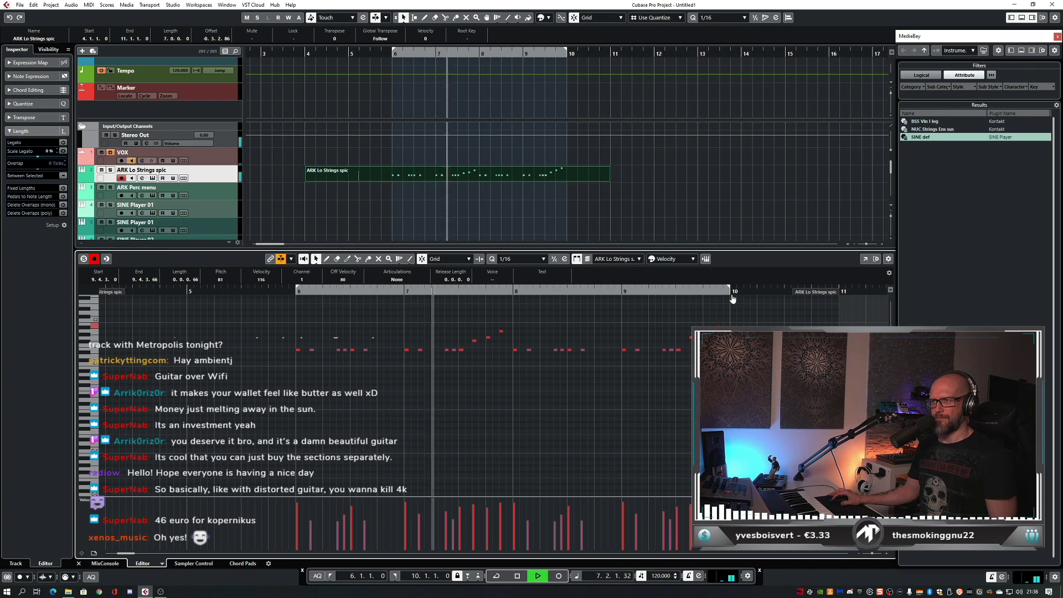
{"action": "left_click", "coordinate": [603, 323]}
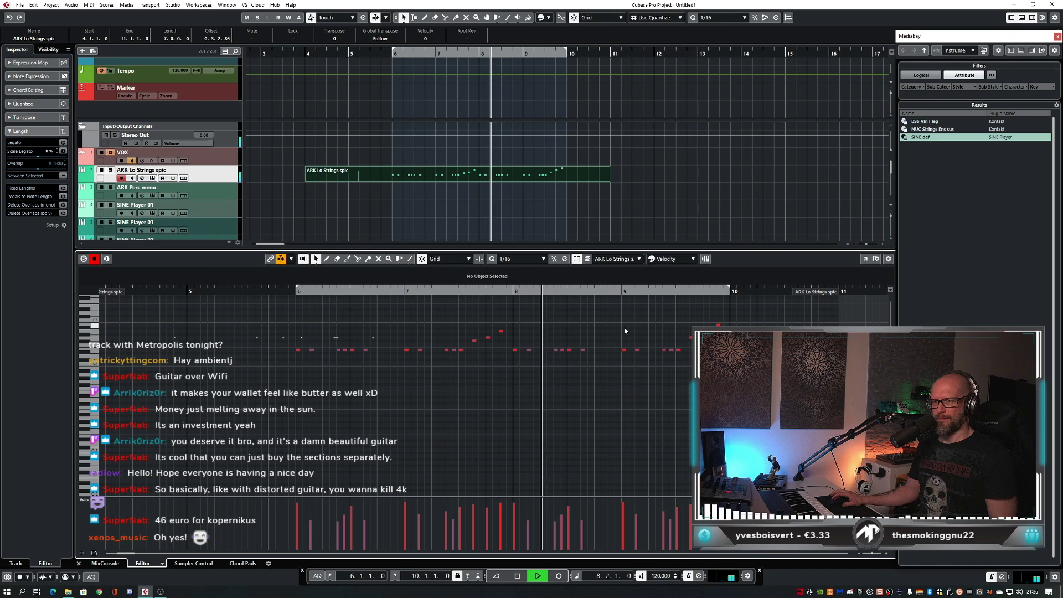
{"action": "key", "text": "g"}
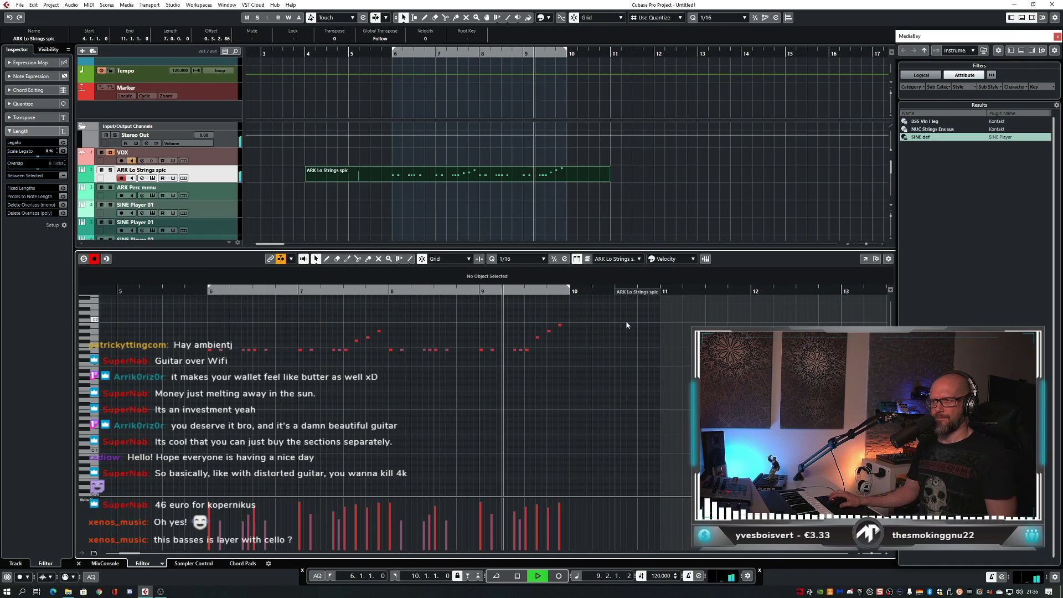
{"action": "key", "text": "space"}
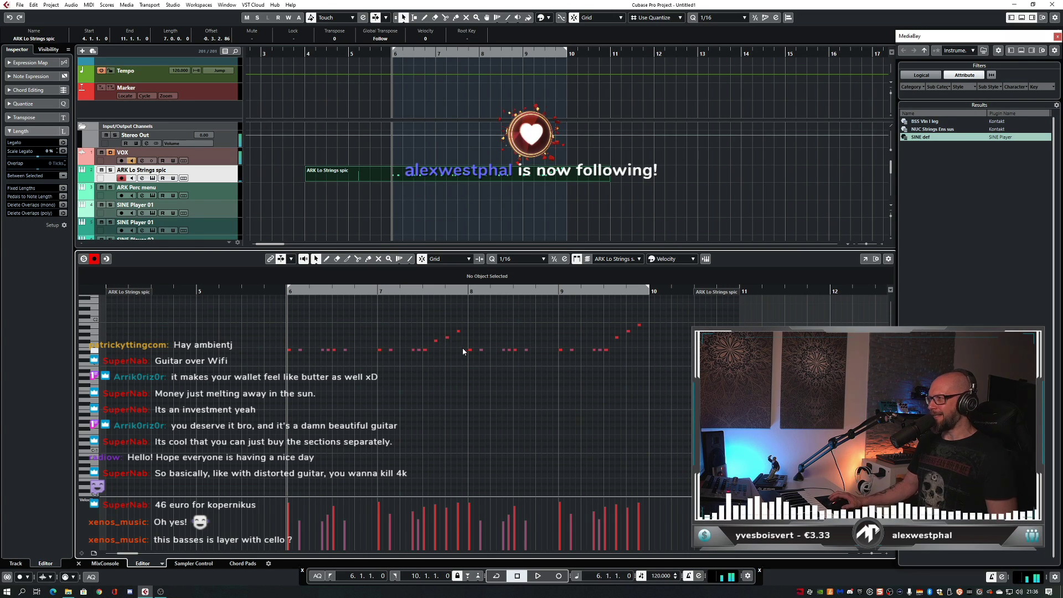
- Audition the phrase repeatedly while reshaping the velocities of the notes in bar 7
{"action": "key", "text": "space"}
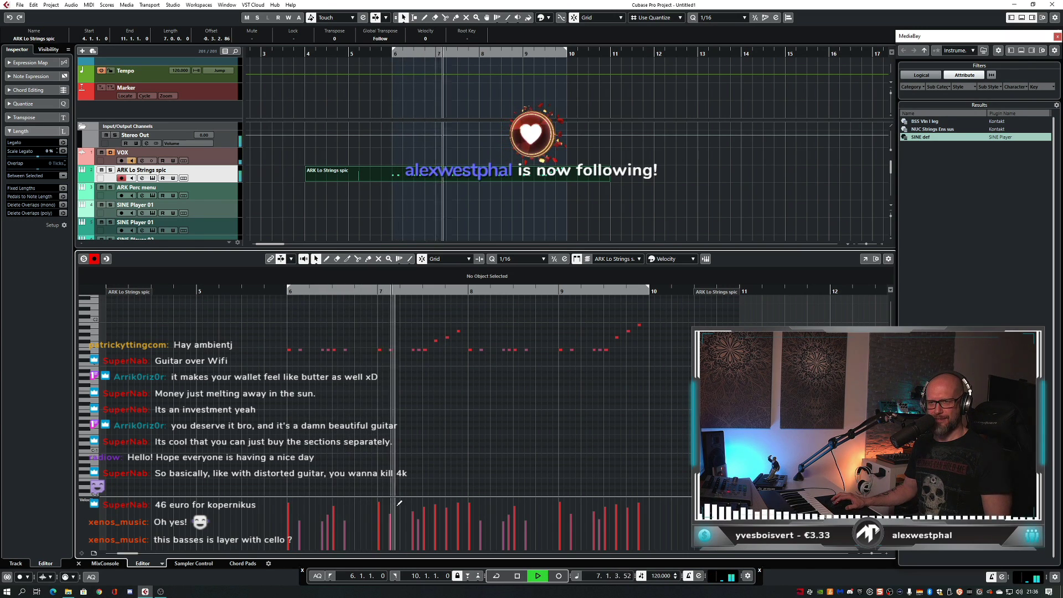
{"action": "key", "text": "space"}
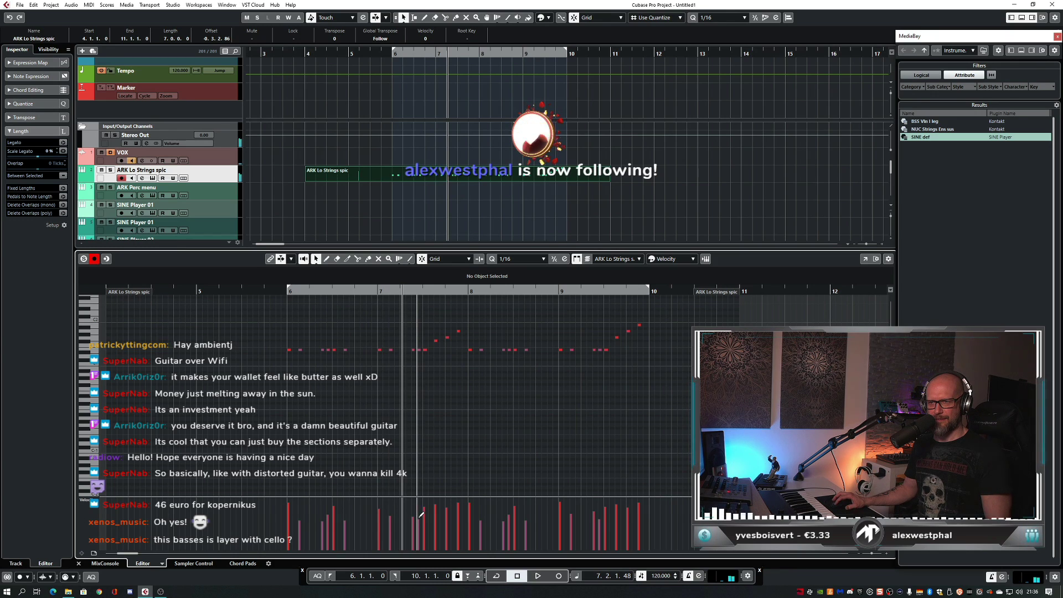
{"action": "key", "text": "space"}
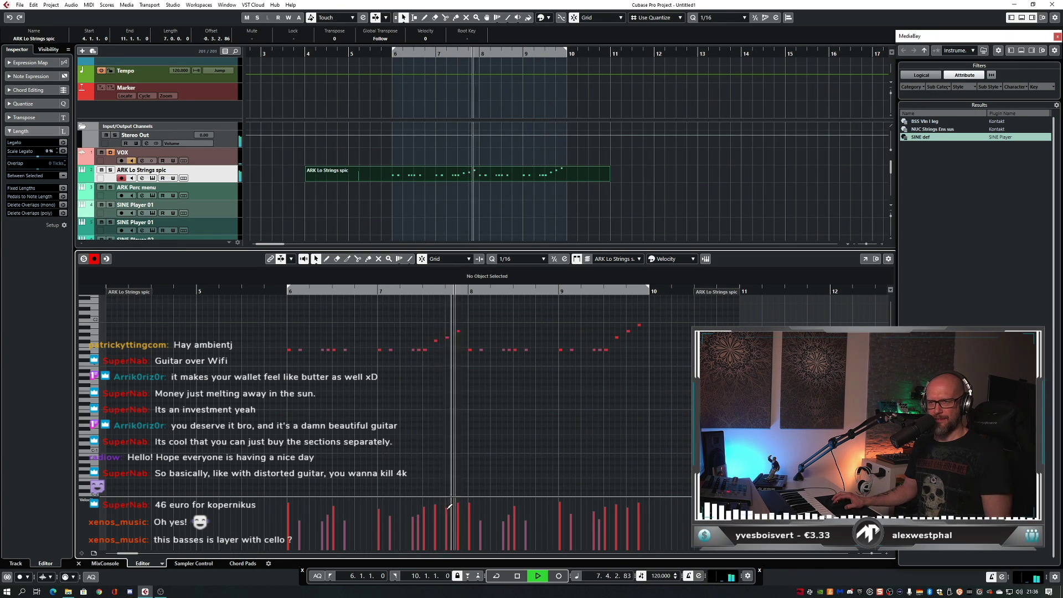
{"action": "key", "text": "space"}
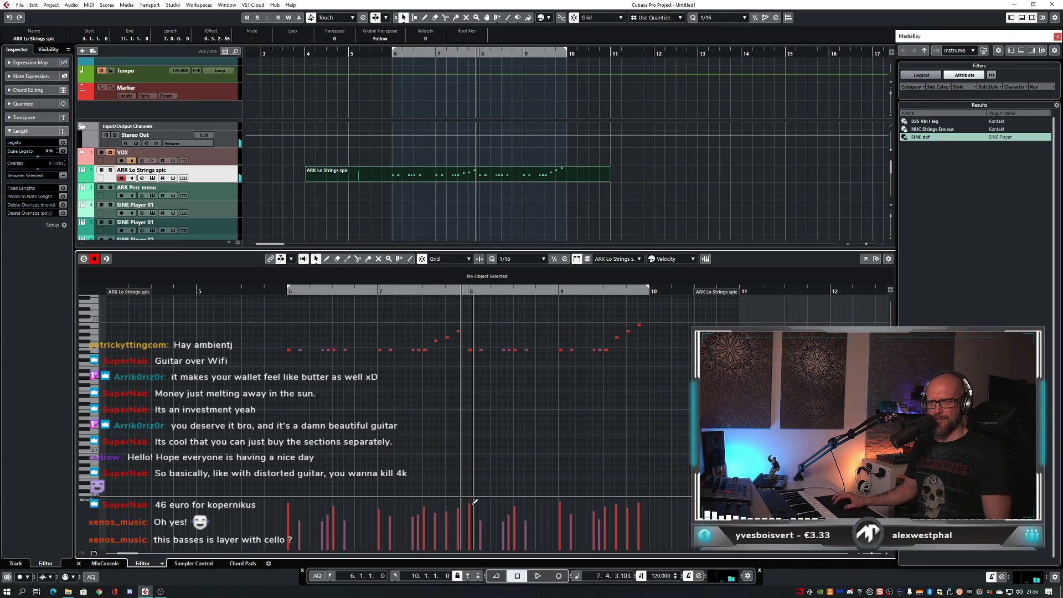
{"action": "left_click", "coordinate": [279, 291]}
{"action": "key", "text": "space"}
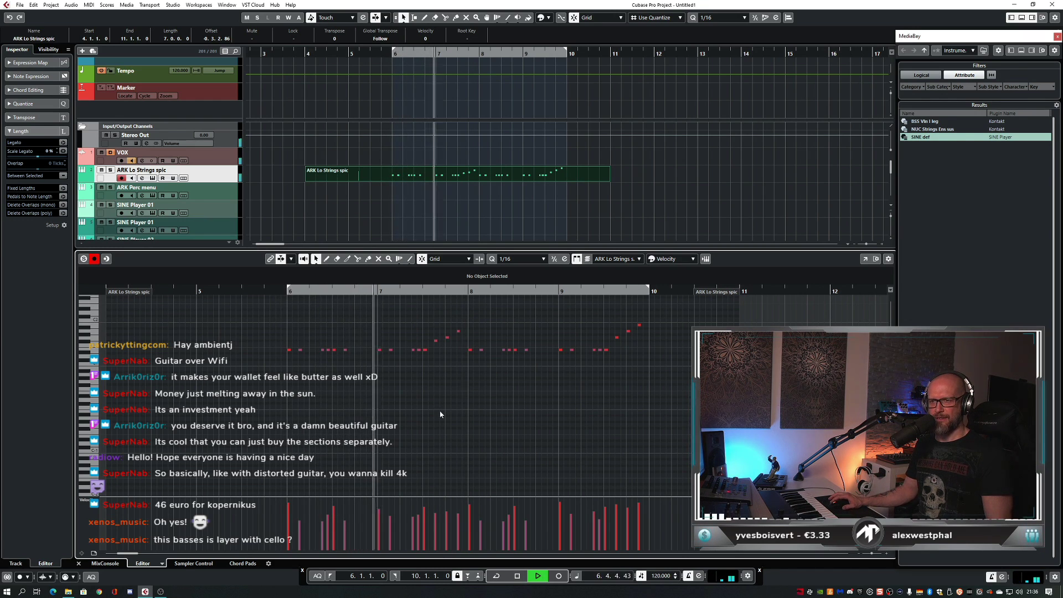
{"action": "key", "text": "space"}
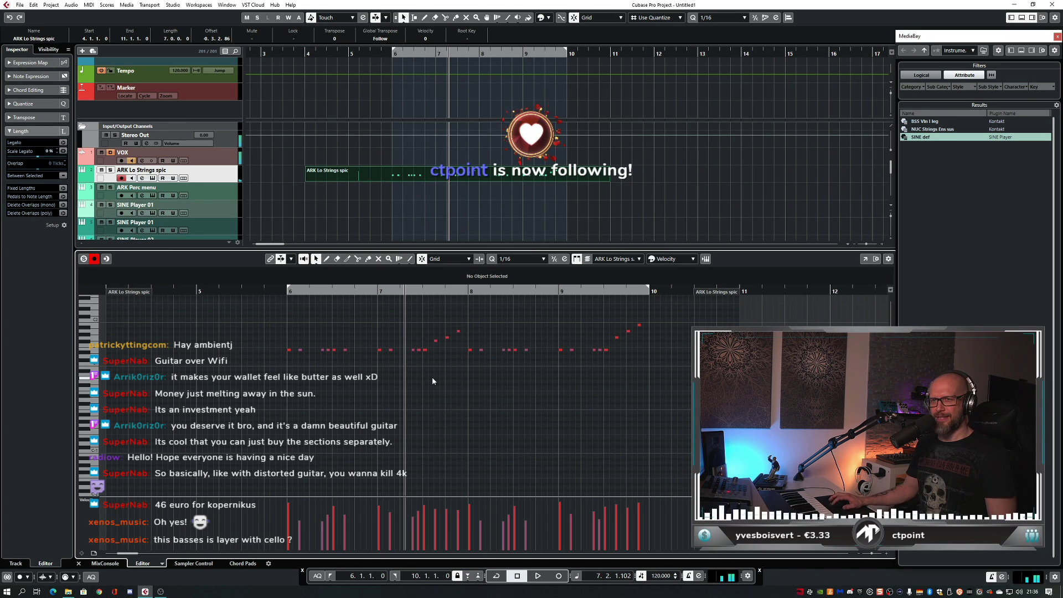
- Play from bar 7 and draw rising velocities for the closing notes of bar 9
{"action": "key", "text": "space"}
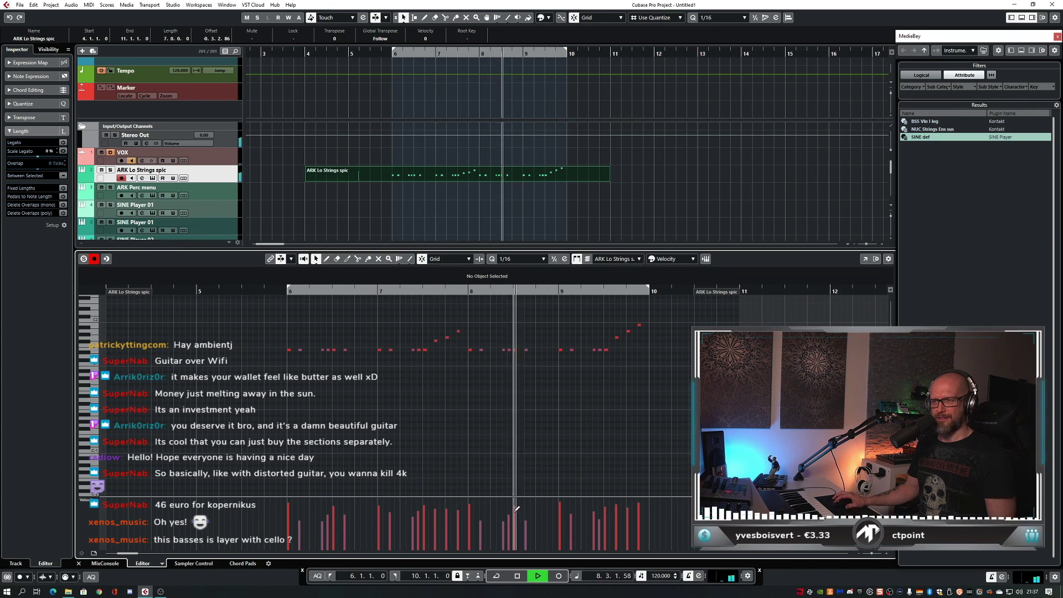
{"action": "key", "text": "space"}
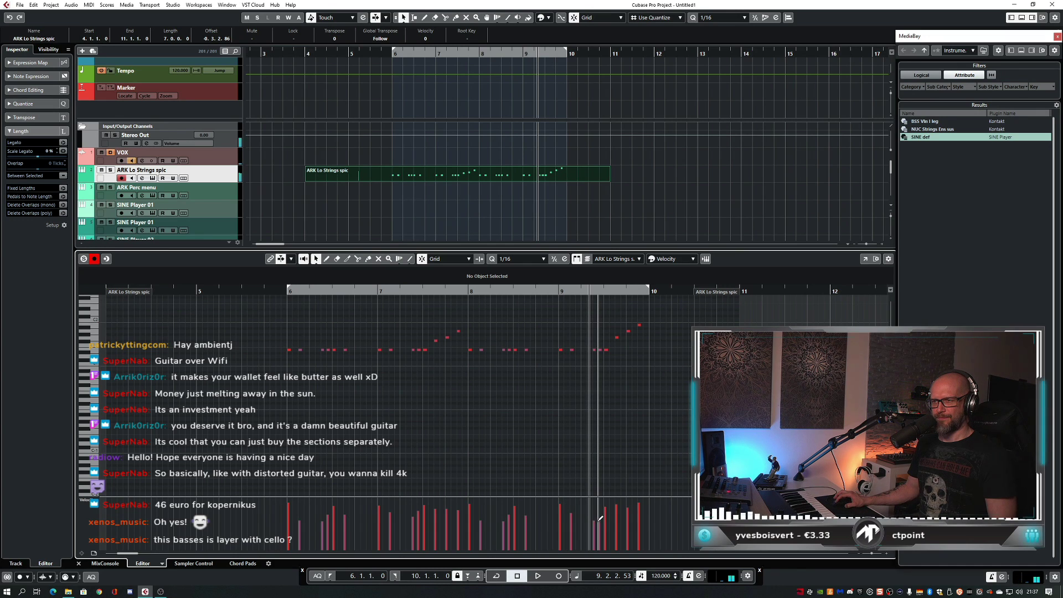
{"action": "left_click_drag", "start_coordinate": [599, 518], "coordinate": [642, 500]}
{"action": "key", "text": "g"}
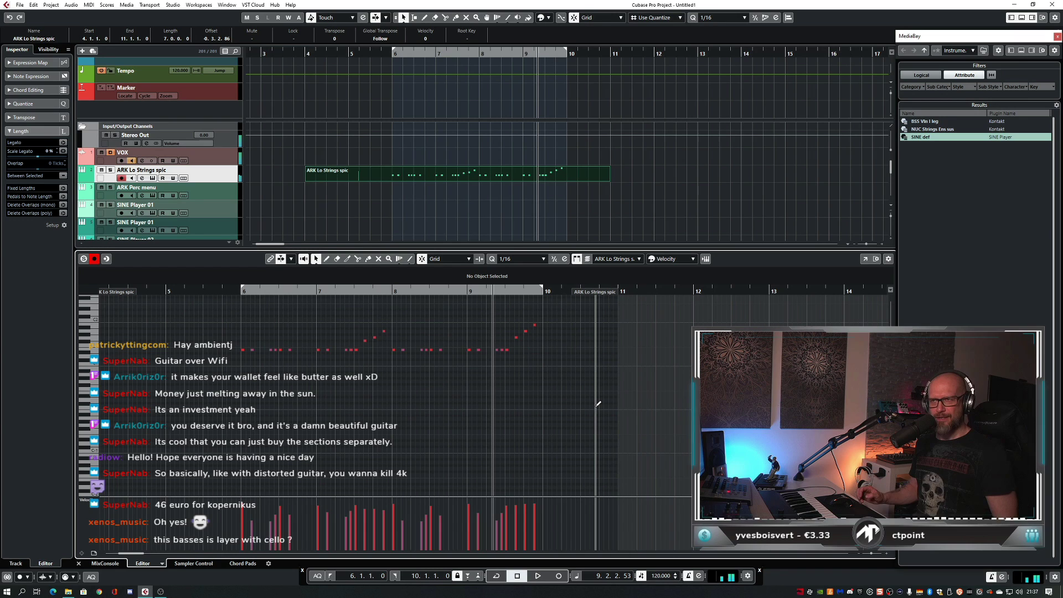
- Save the project under the new name Ark-01
{"action": "key", "text": "ctrl+shift+s"}
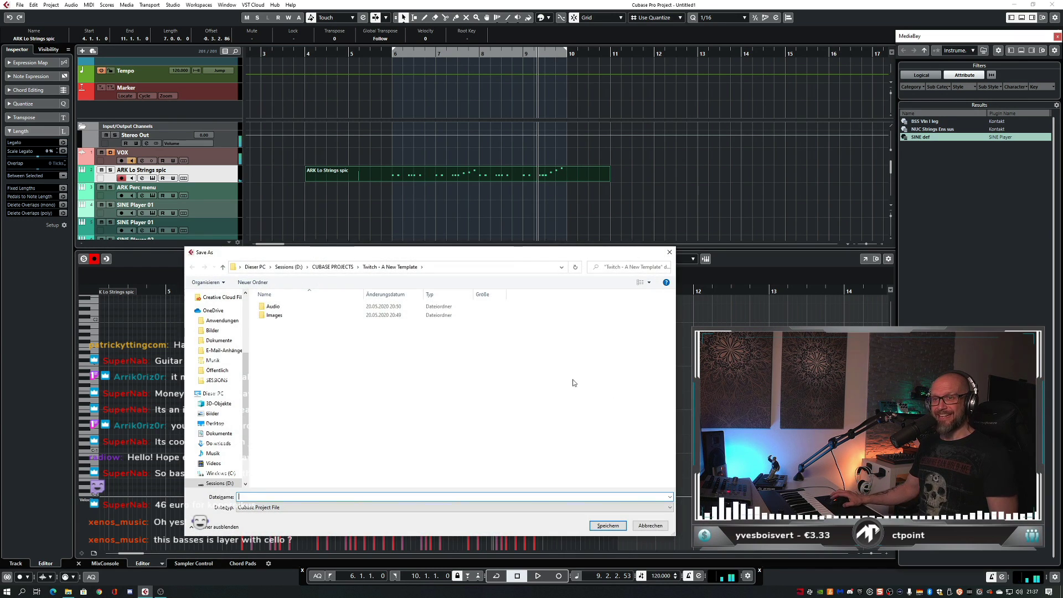
{"action": "left_click_drag", "start_coordinate": [454, 248], "coordinate": [536, 249]}
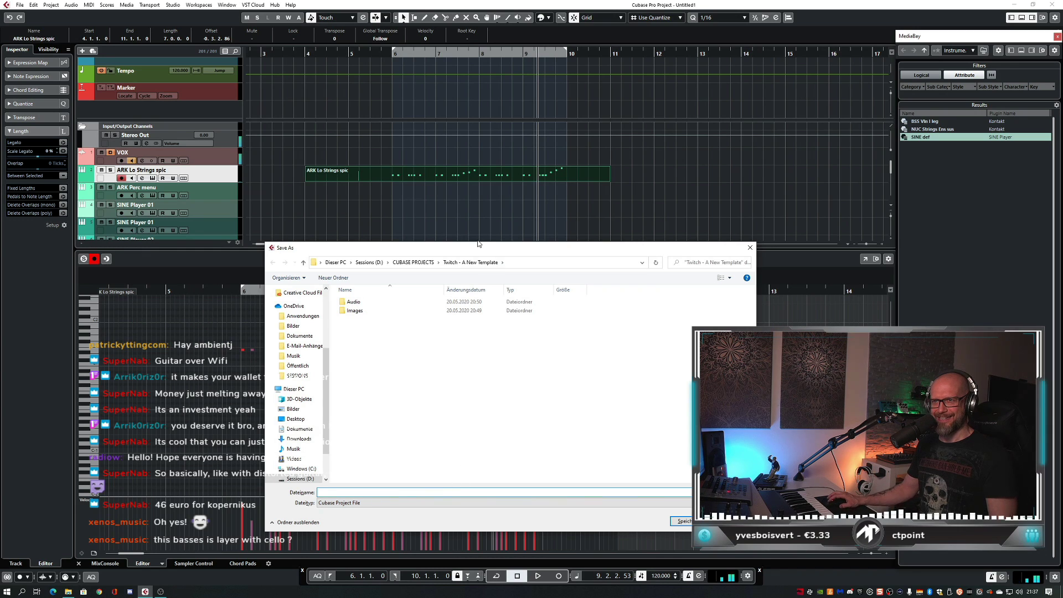
{"action": "key", "text": "Escape"}
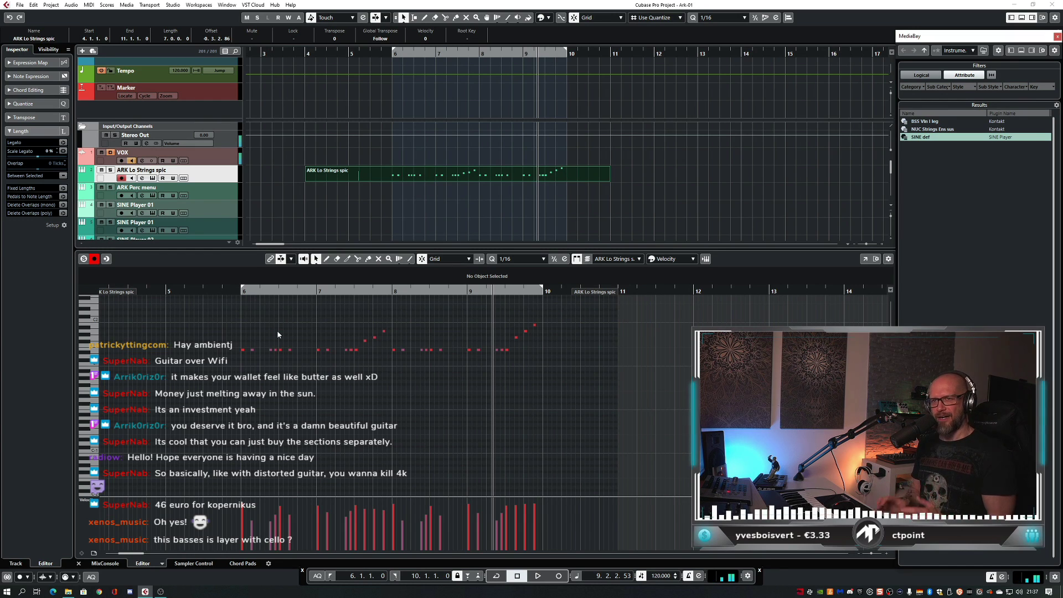
- Extend the strings part's end to 13.3.2 and copy its first two-bar riff to bar 10
{"action": "key", "text": "space"}
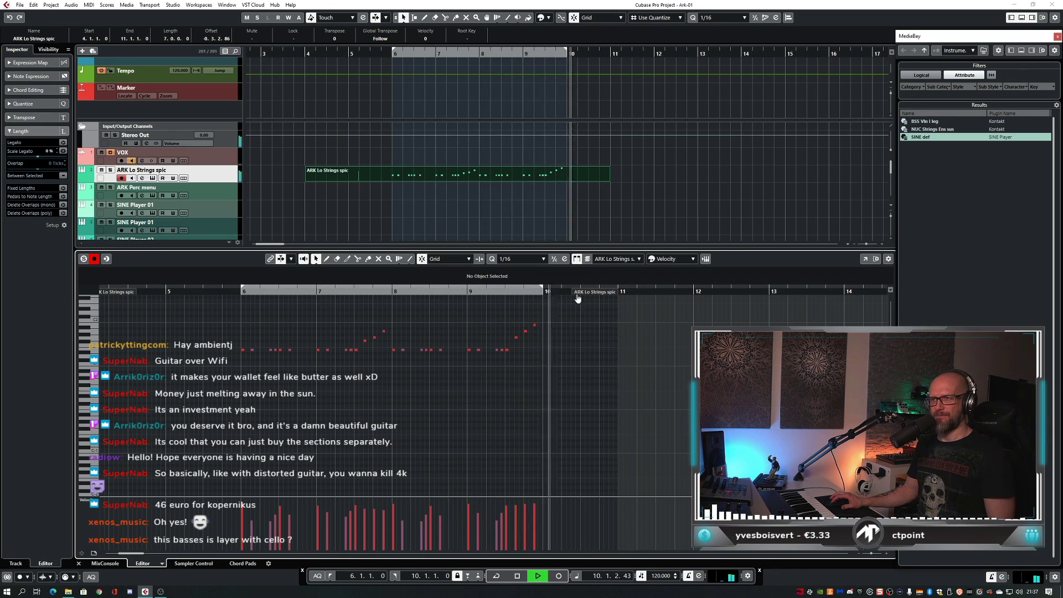
{"action": "left_click_drag", "start_coordinate": [578, 299], "coordinate": [591, 318]}
{"action": "key", "text": "space"}
{"action": "left_click_drag", "start_coordinate": [191, 311], "coordinate": [389, 382]}
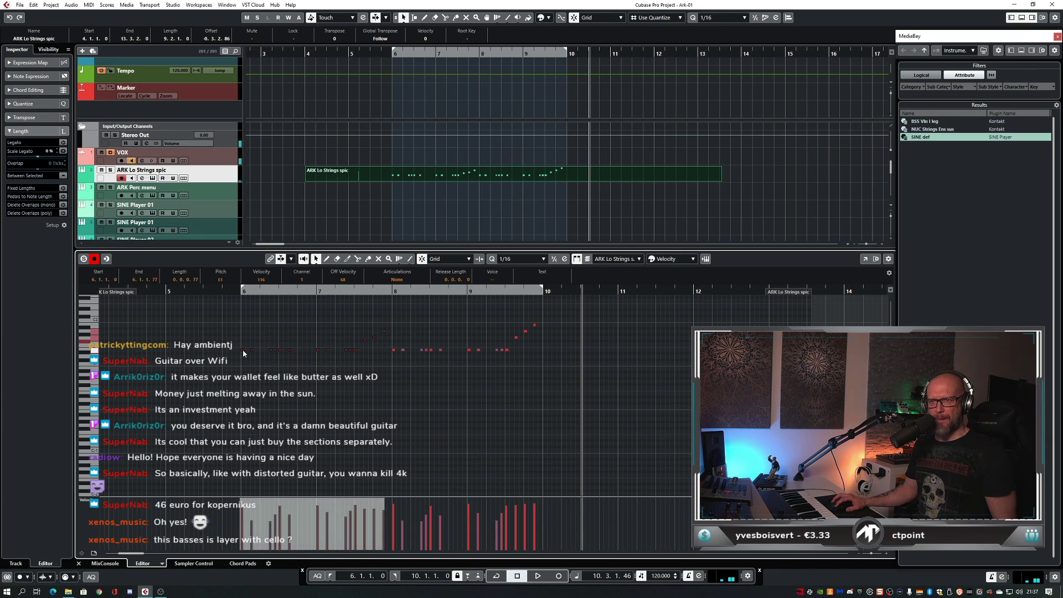
{"action": "left_click_drag", "start_coordinate": [243, 350], "coordinate": [545, 353]}
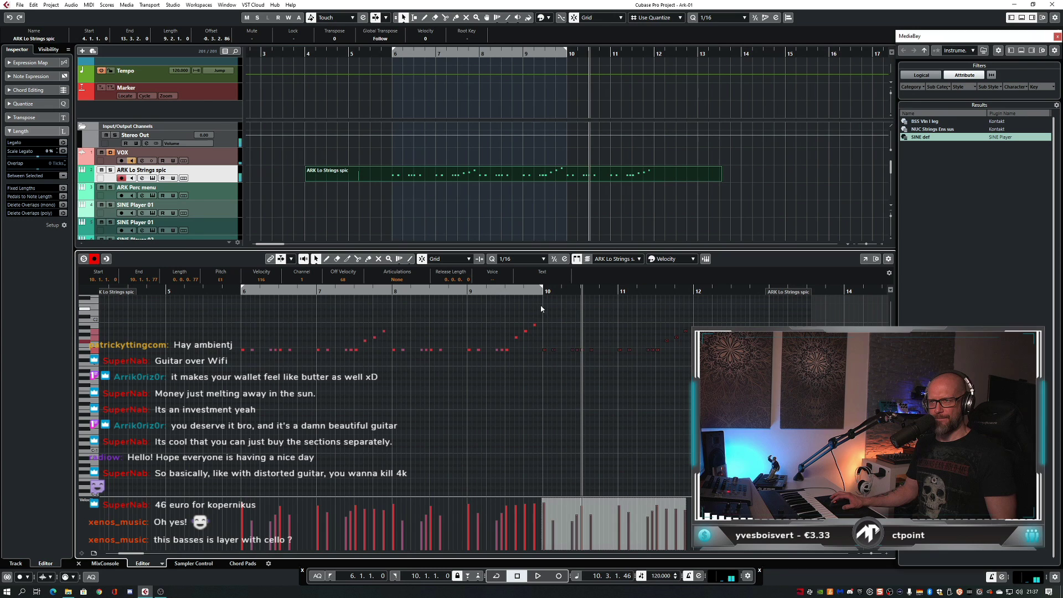
- Play back the copied riff at bar 10 and restart playback from around bar 11
{"action": "key", "text": "space"}
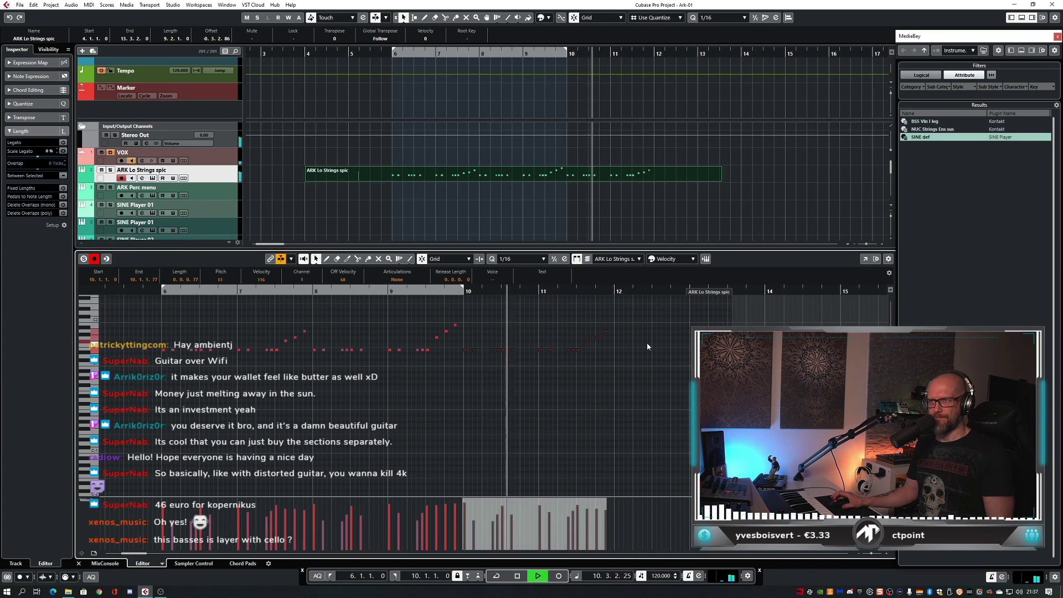
{"action": "left_click", "coordinate": [659, 340]}
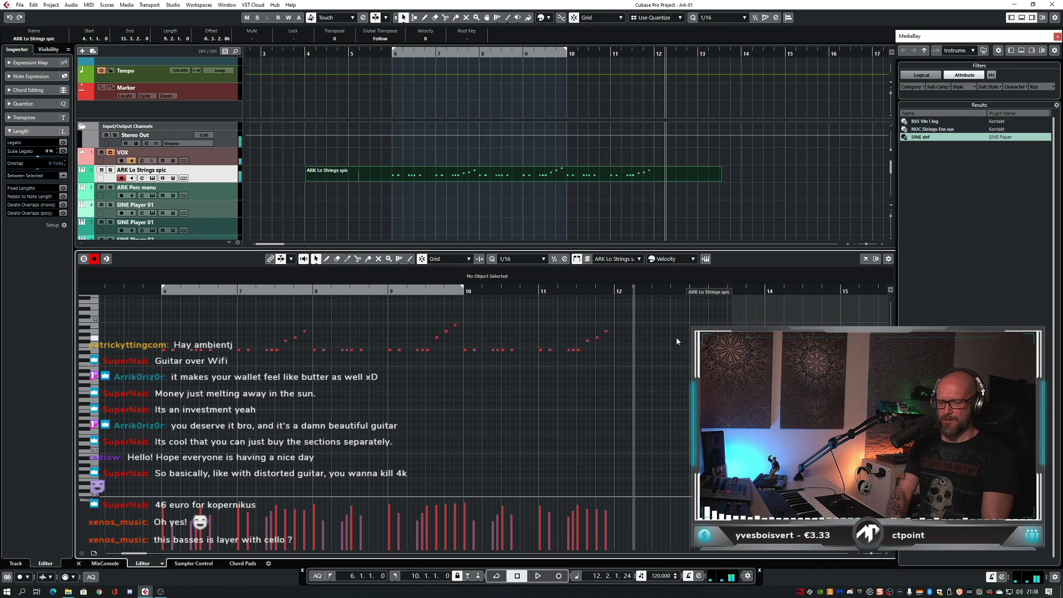
{"action": "left_click", "coordinate": [540, 290]}
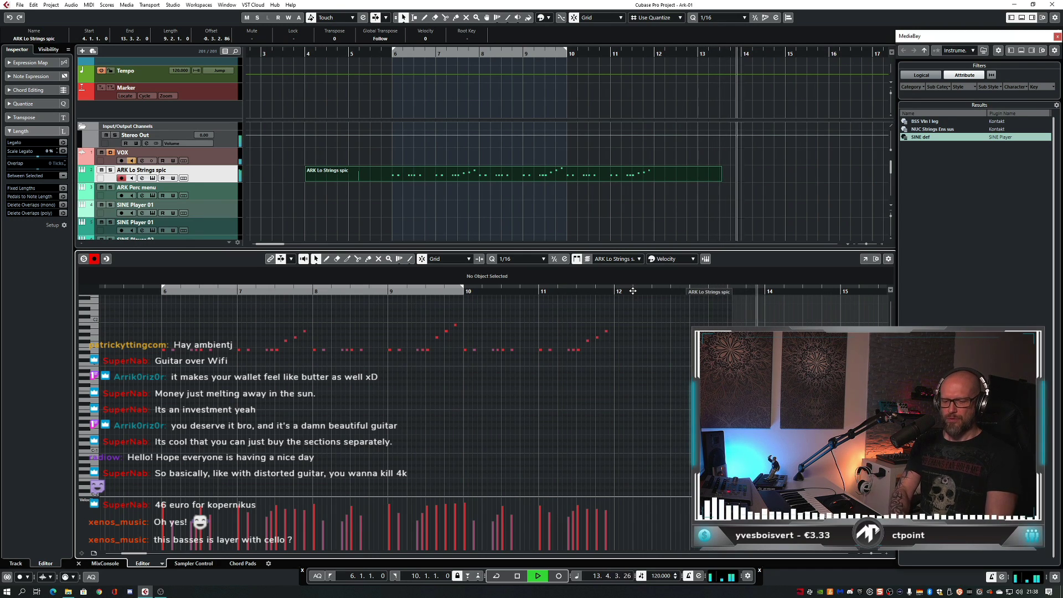
- Finish recording the closing phrase in bars 12 and 13 of the strings part and quantize its notes to 1/16
{"action": "key", "text": "space"}
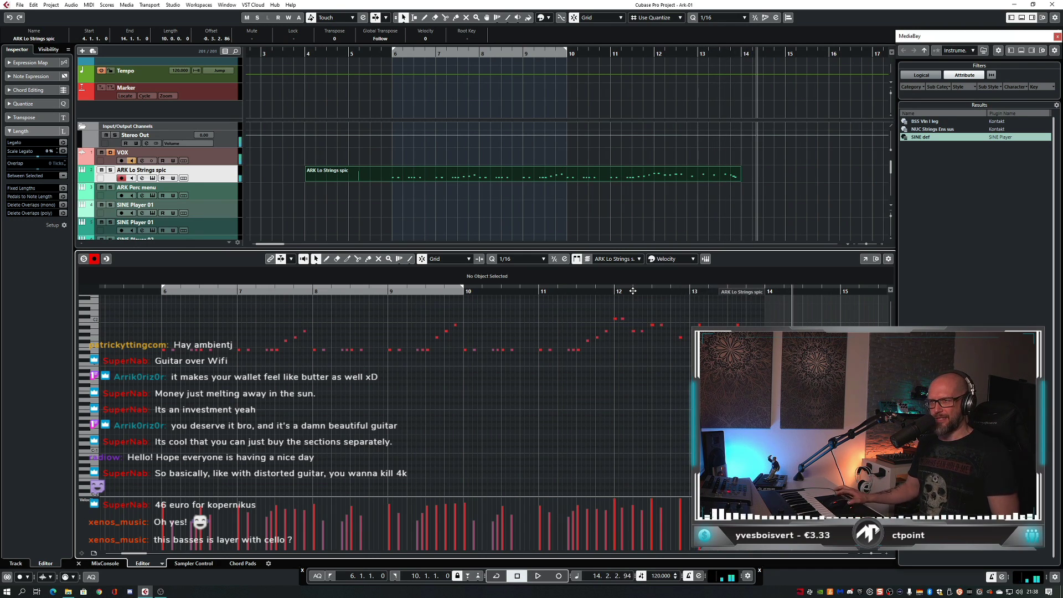
{"action": "left_click_drag", "start_coordinate": [614, 308], "coordinate": [807, 368]}
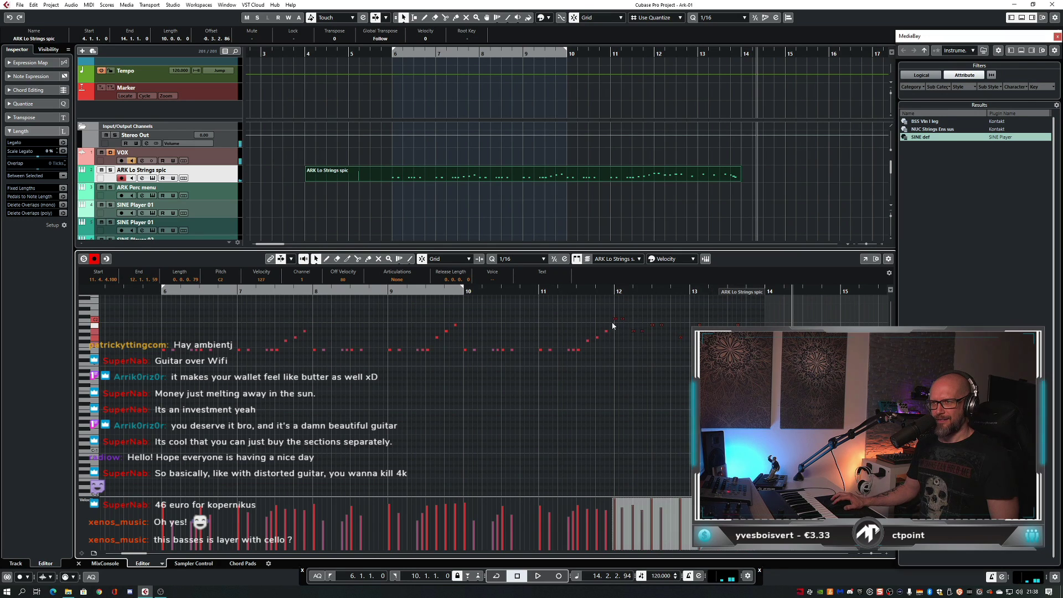
{"action": "left_click_drag", "start_coordinate": [615, 308], "coordinate": [823, 366]}
- Play back the closing strings phrase and replay it from bar 12
{"action": "key", "text": "space"}
{"action": "left_click", "coordinate": [664, 311]}
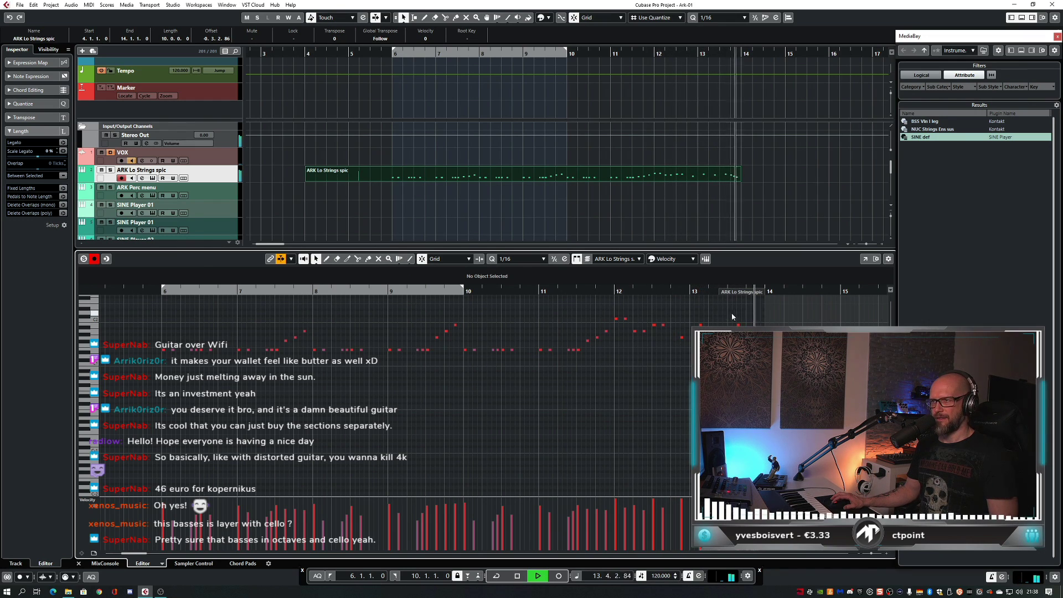
{"action": "key", "text": "space"}
{"action": "key", "text": "Left"}
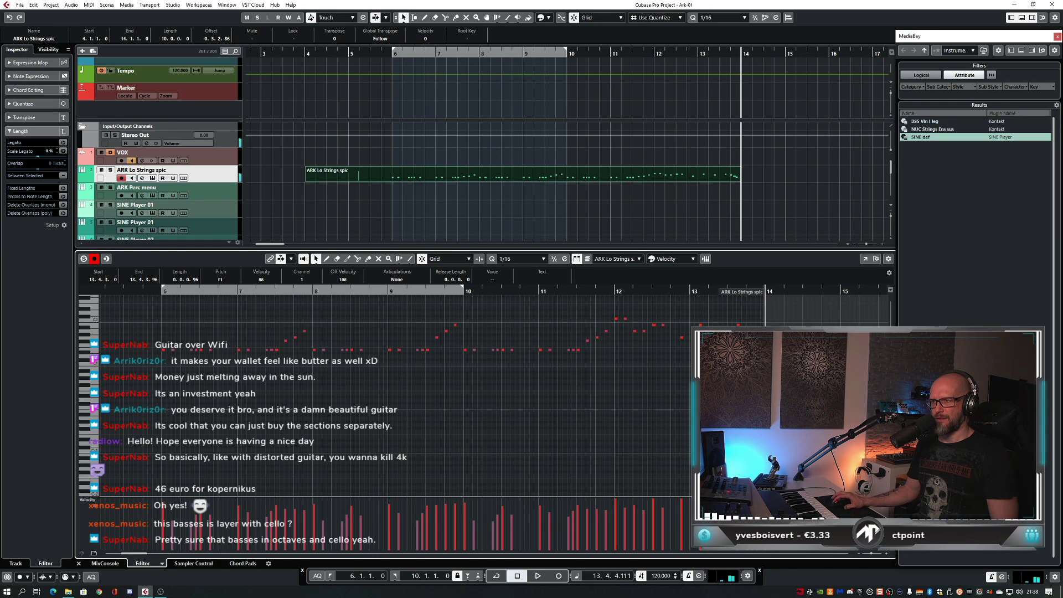
{"action": "key", "text": "ctrl+shift+a"}
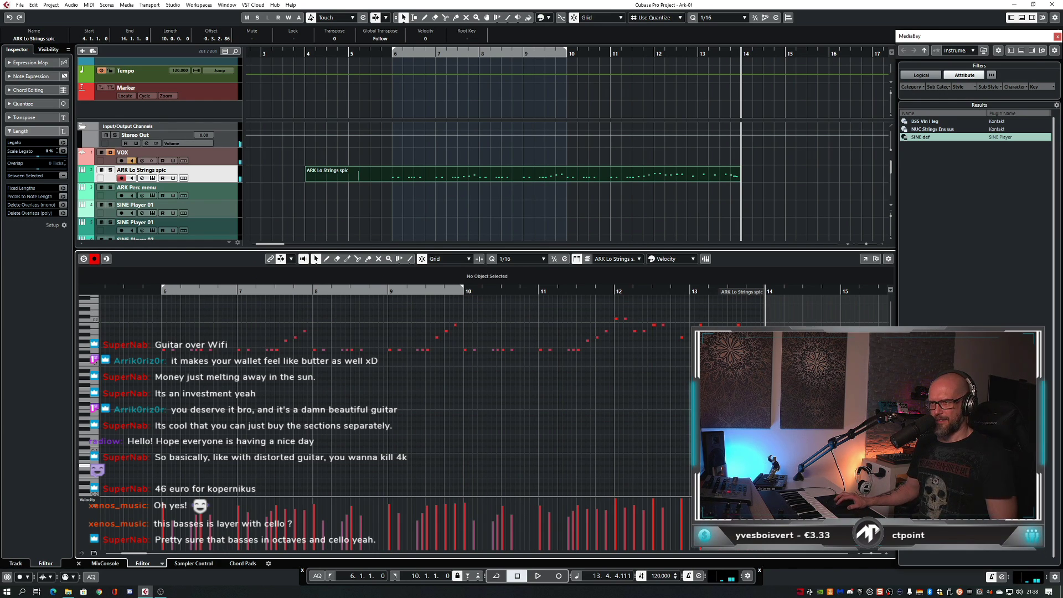
{"action": "left_click", "coordinate": [615, 292]}
{"action": "key", "text": "space"}
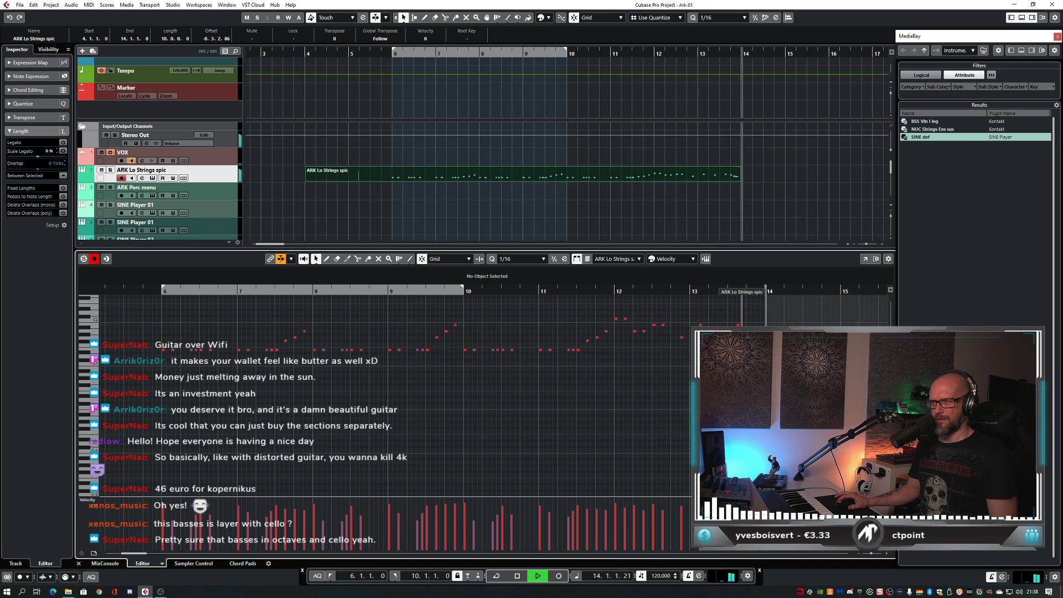
{"action": "key", "text": "space"}
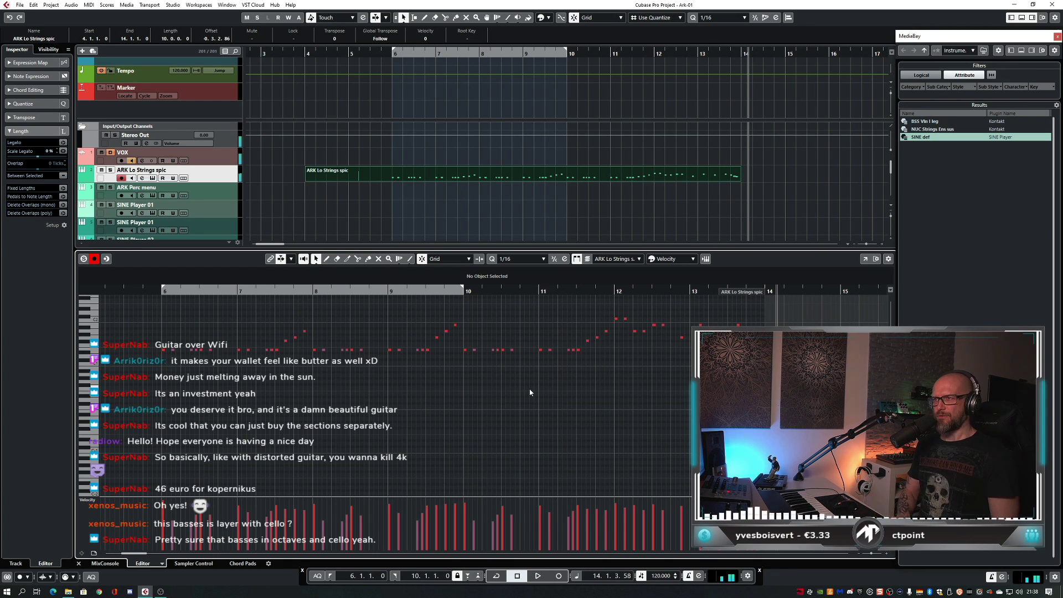
- Close the note editor and set the locators from bar 4 to bar 14 in the project
{"action": "key", "text": "ctrl+e"}
{"action": "key", "text": "g"}
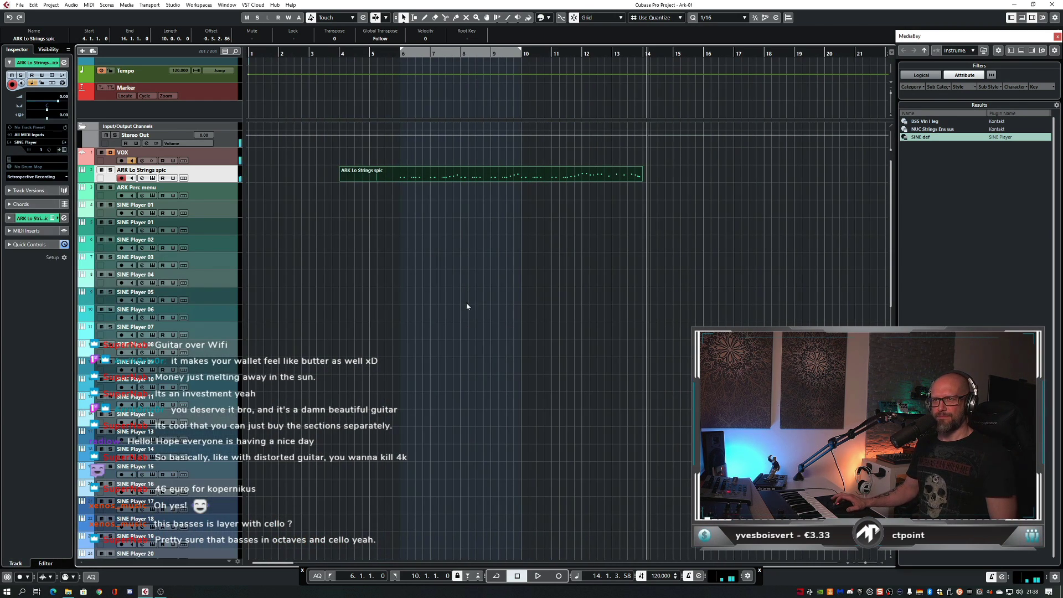
{"action": "left_click", "coordinate": [341, 55], "text": "ctrl"}
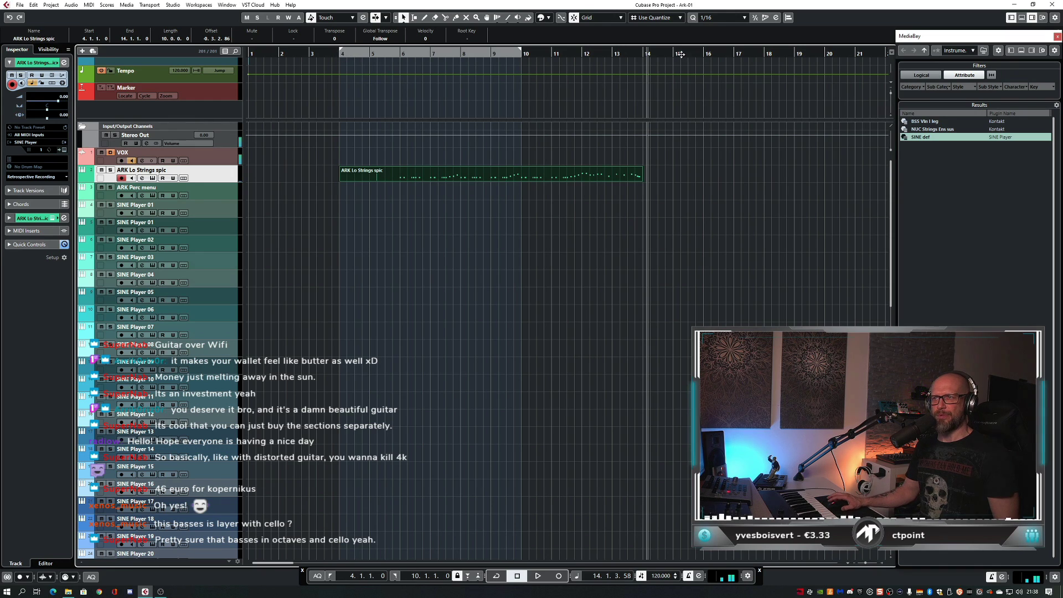
{"action": "left_click", "coordinate": [644, 54], "text": "alt"}
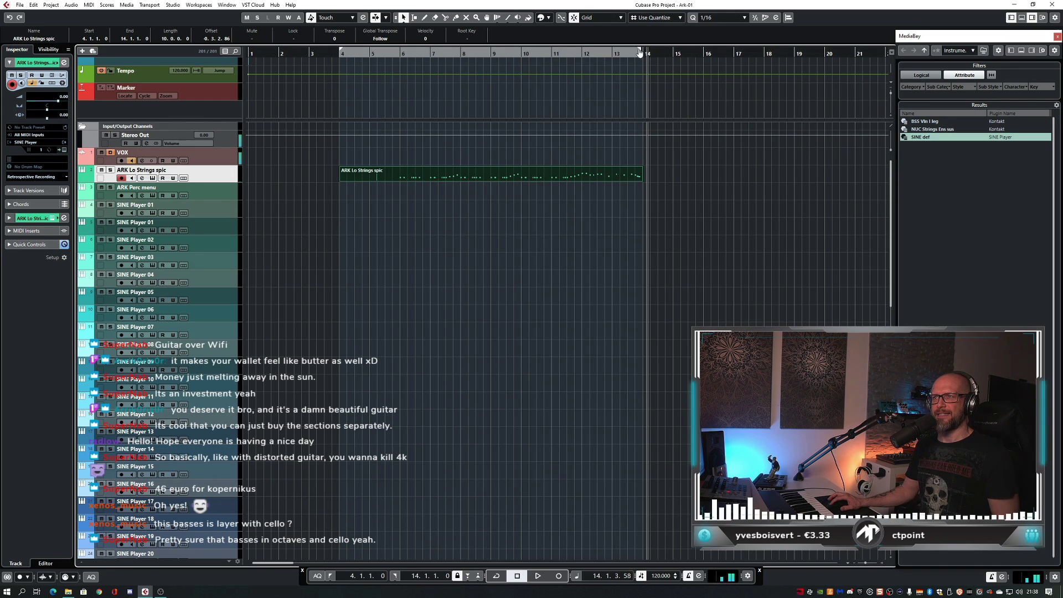
{"action": "left_click", "coordinate": [538, 285]}
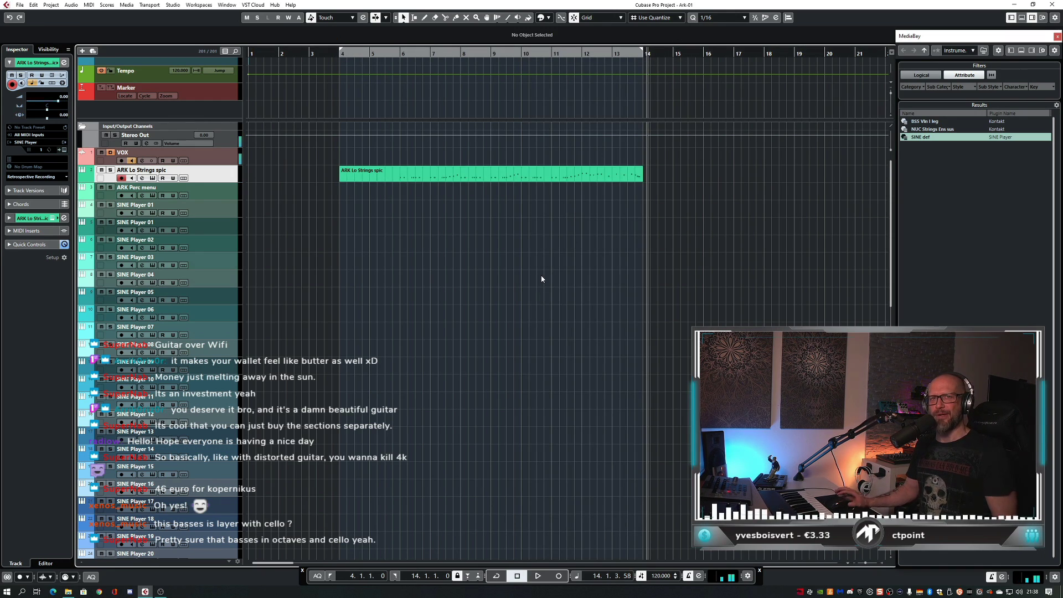
- Split the ARK Lo Strings spic part at bar 6 and delete the section before it
{"action": "key", "text": "3"}
{"action": "key", "text": "space"}
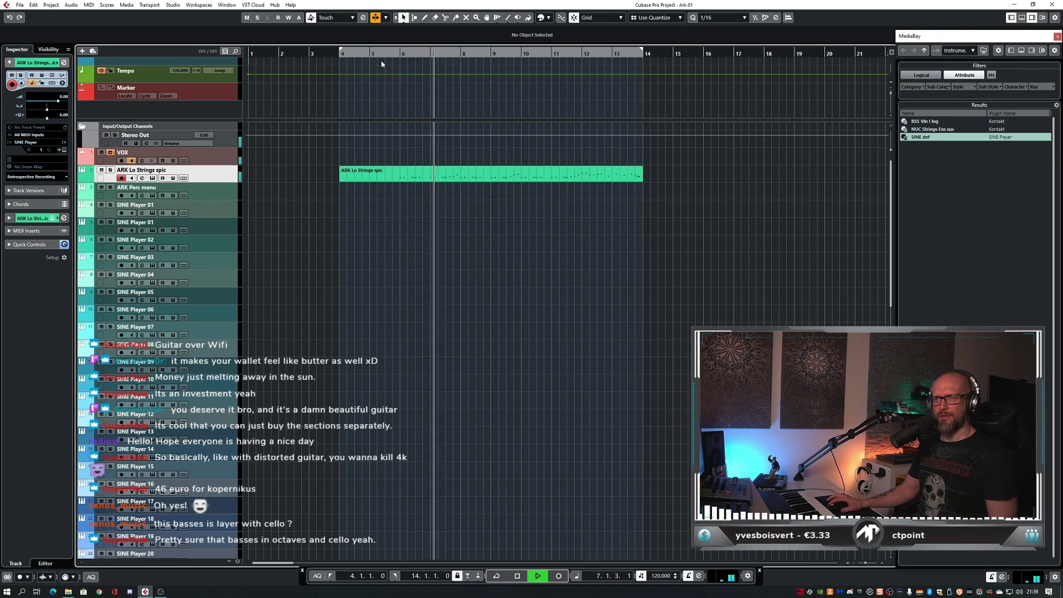
{"action": "left_click", "coordinate": [402, 177]}
{"action": "key", "text": "5"}
{"action": "left_click", "coordinate": [392, 172]}
{"action": "key", "text": "1"}
{"action": "key", "text": "space"}
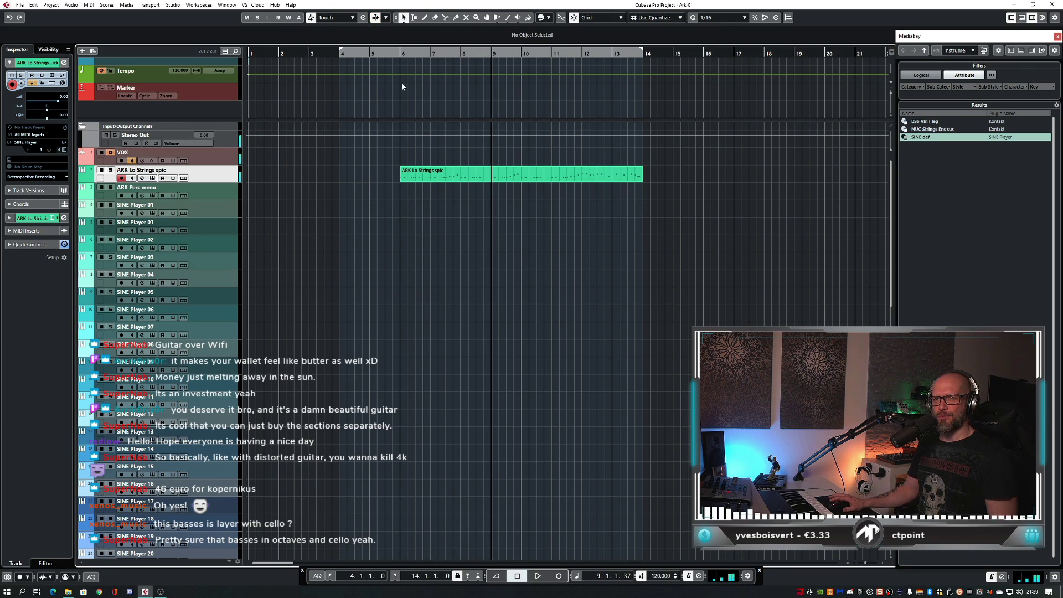
{"action": "key", "text": "4"}
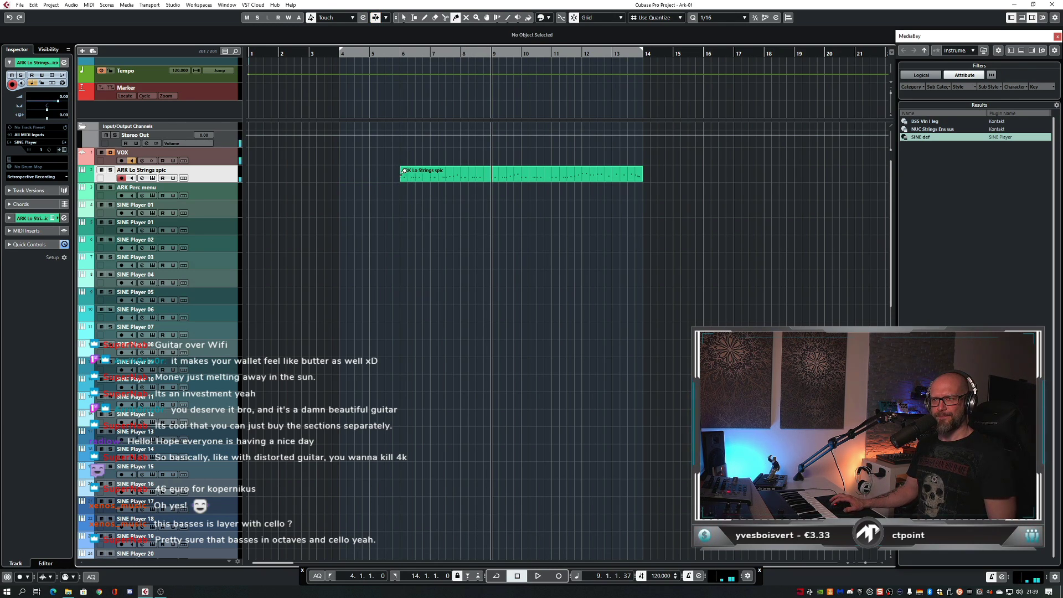
{"action": "key", "text": "1"}
- Save the project as new version Ark-02 and move the left locator to bar 6
{"action": "key", "text": "ctrl+alt+s"}
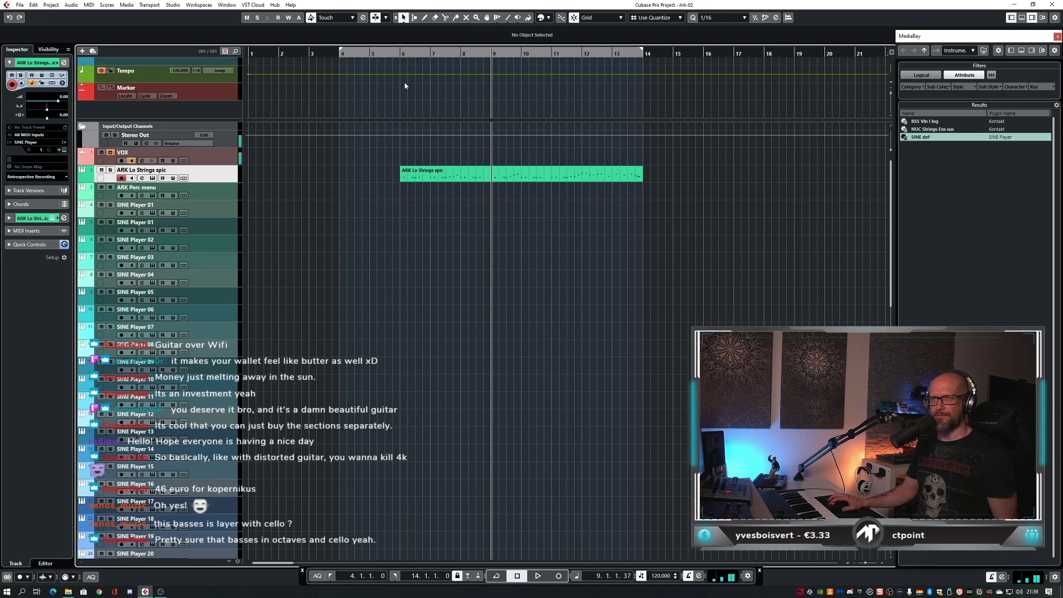
{"action": "left_click", "coordinate": [402, 58], "text": "ctrl"}
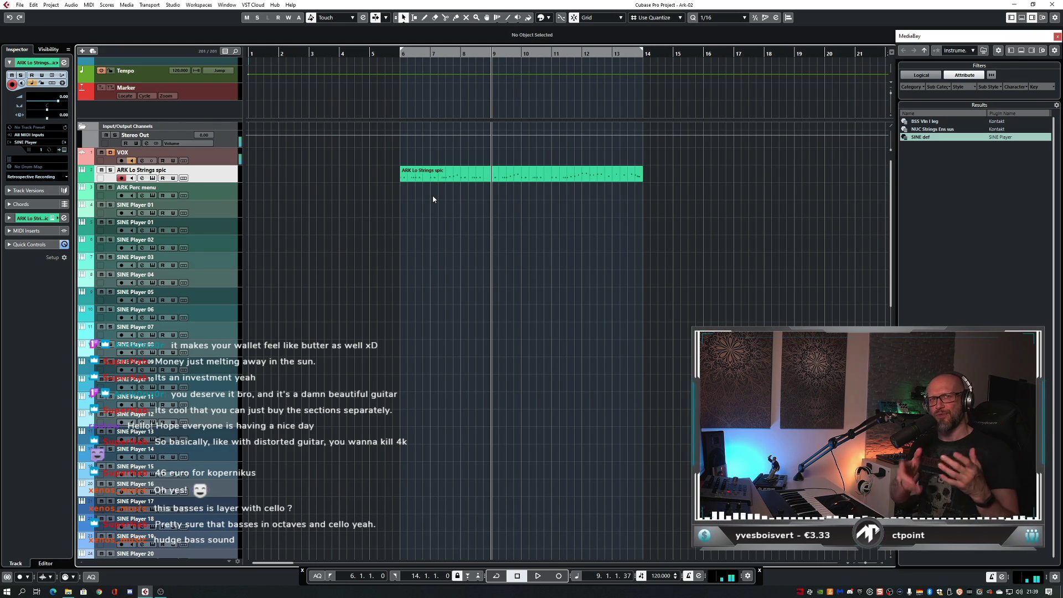
- Play the strings part from bar 6 and select the ARK Perc menu track for live playing
{"action": "key", "text": "space"}
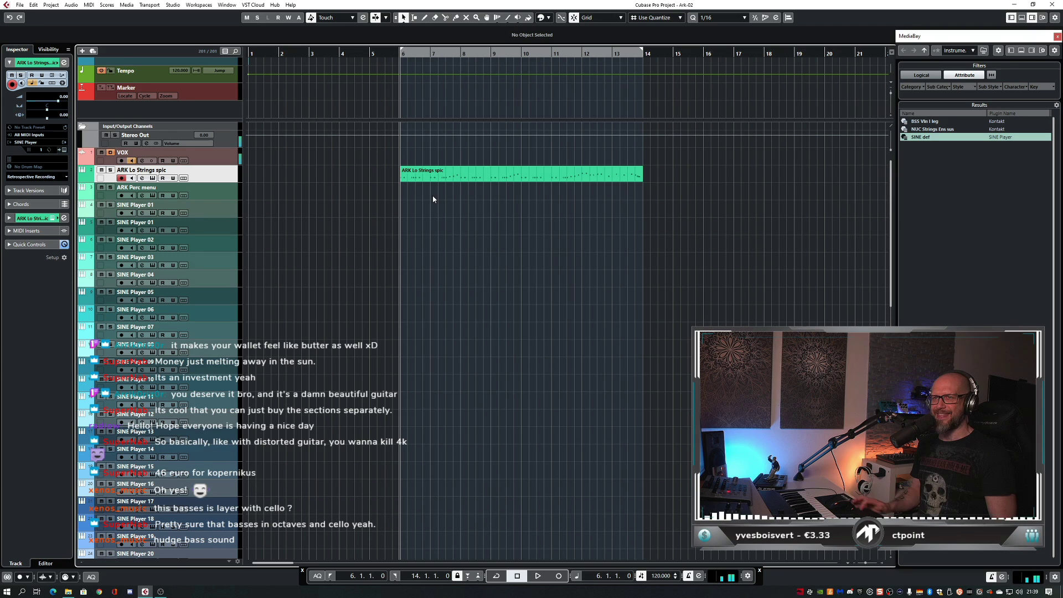
{"action": "key", "text": "space"}
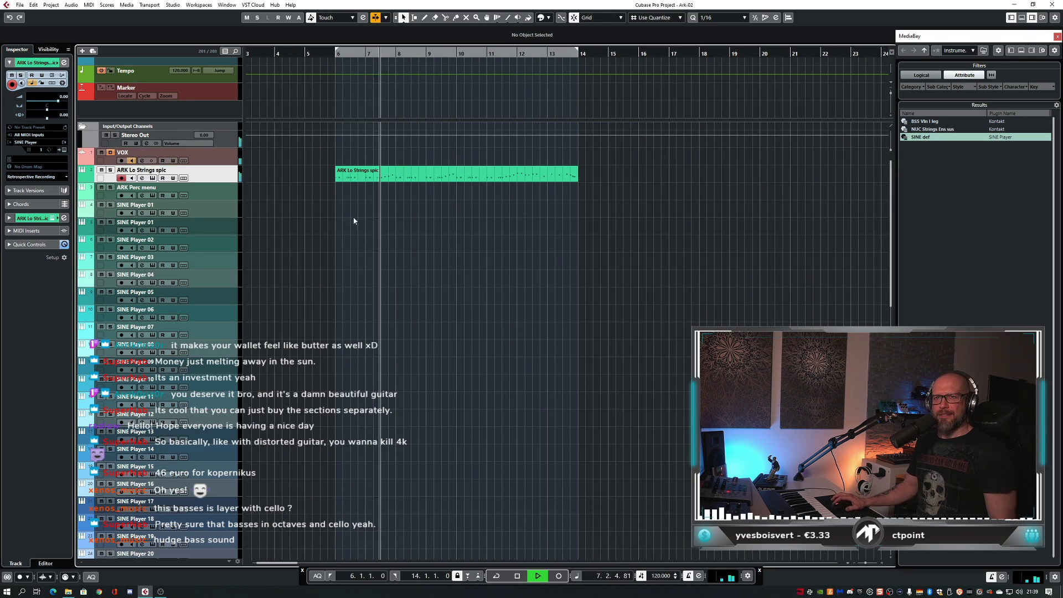
{"action": "left_click", "coordinate": [214, 193]}
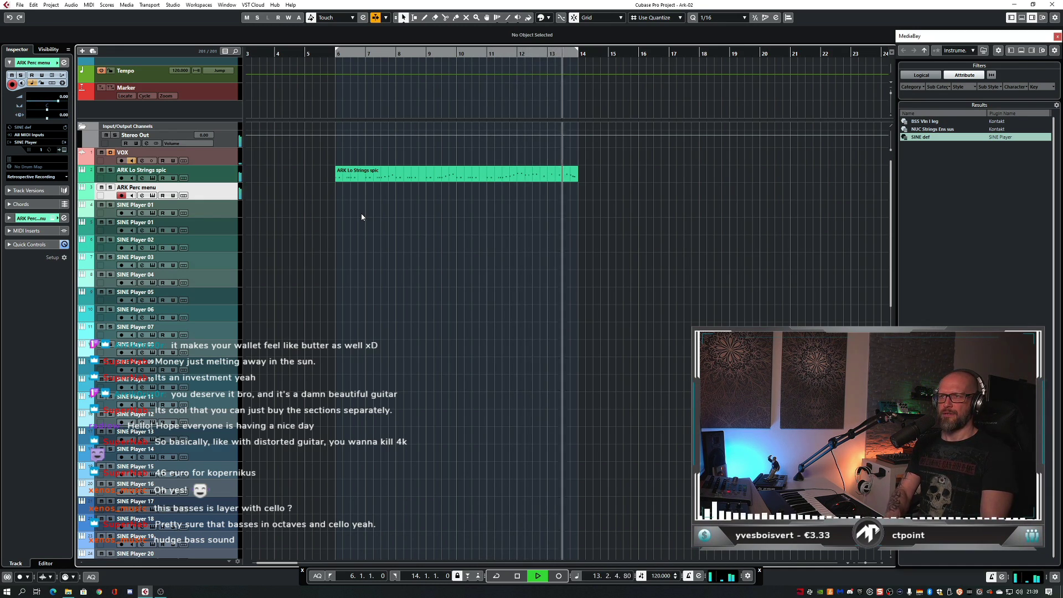
{"action": "key", "text": "space"}
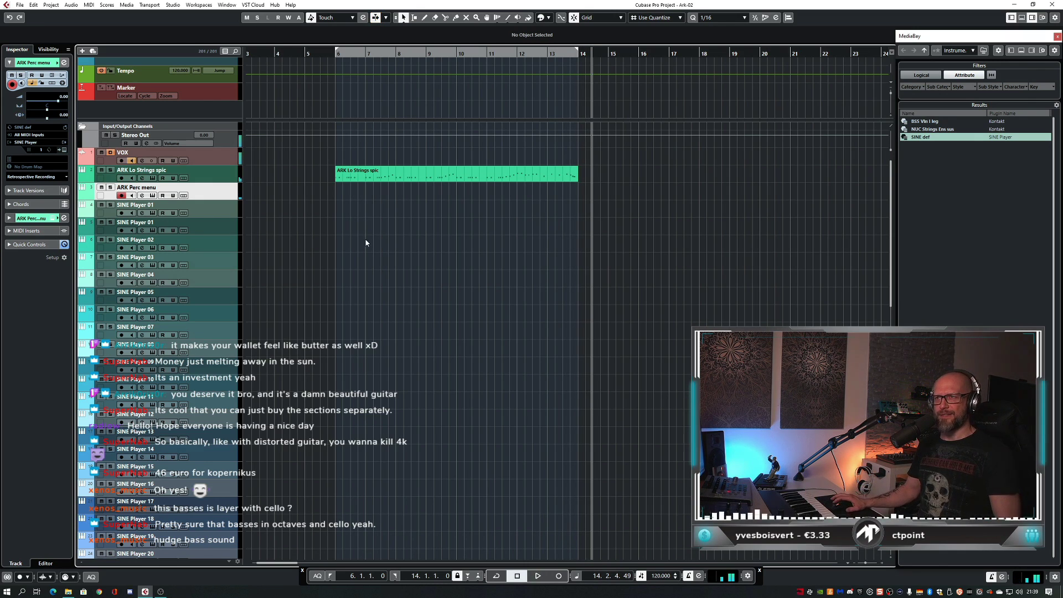
- Record a trial percussion take from bar 5 on the ARK Perc menu track and delete it
{"action": "scroll", "coordinate": [368, 239], "scroll_direction": "left", "scroll_amount": 2}
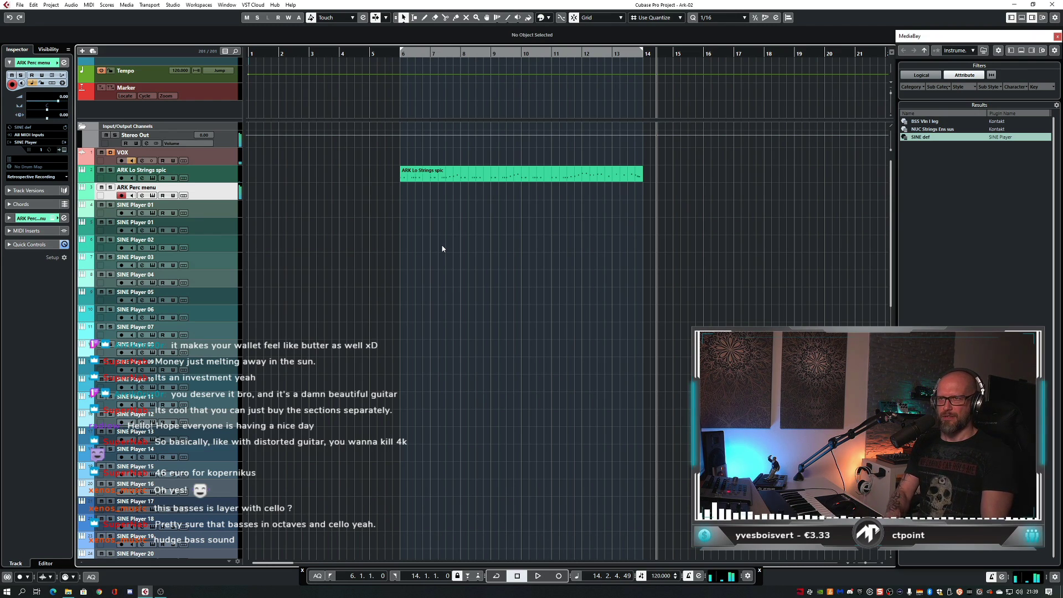
{"action": "left_click", "coordinate": [365, 53]}
{"action": "key", "text": "KP_Multiply"}
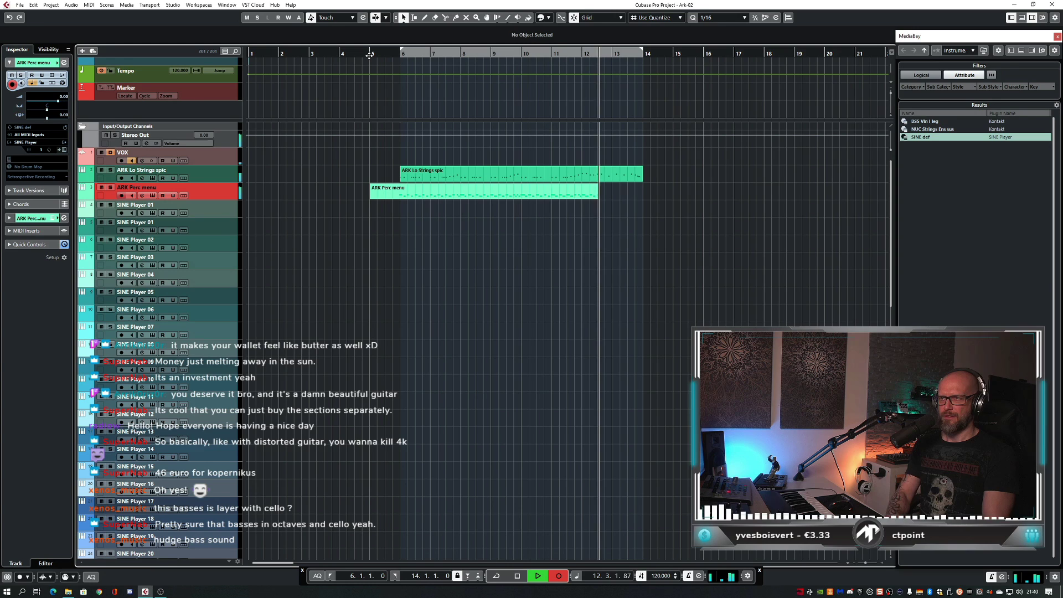
{"action": "key", "text": "space"}
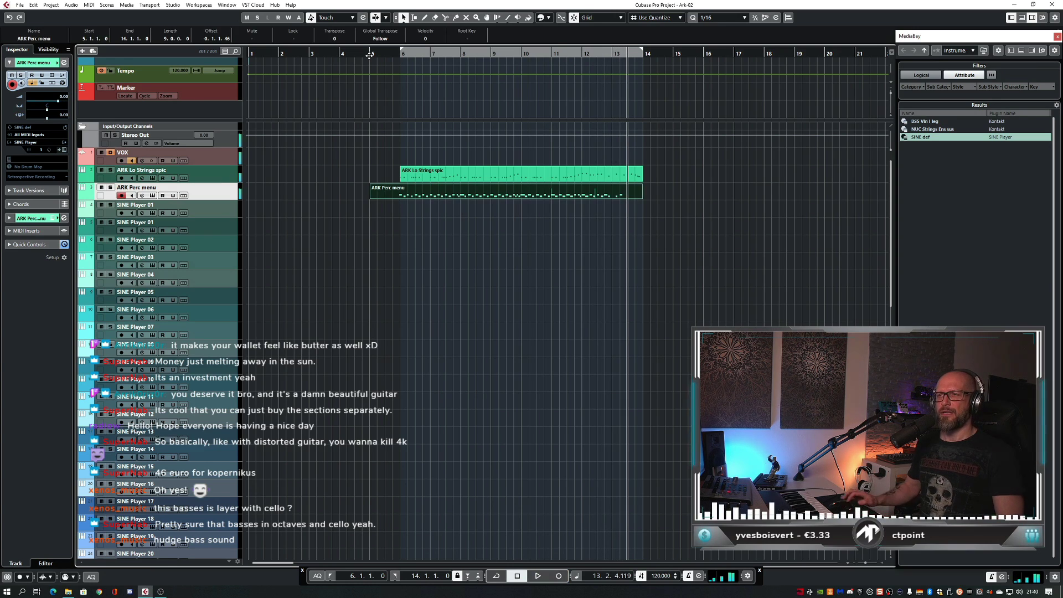
{"action": "left_click", "coordinate": [437, 195]}
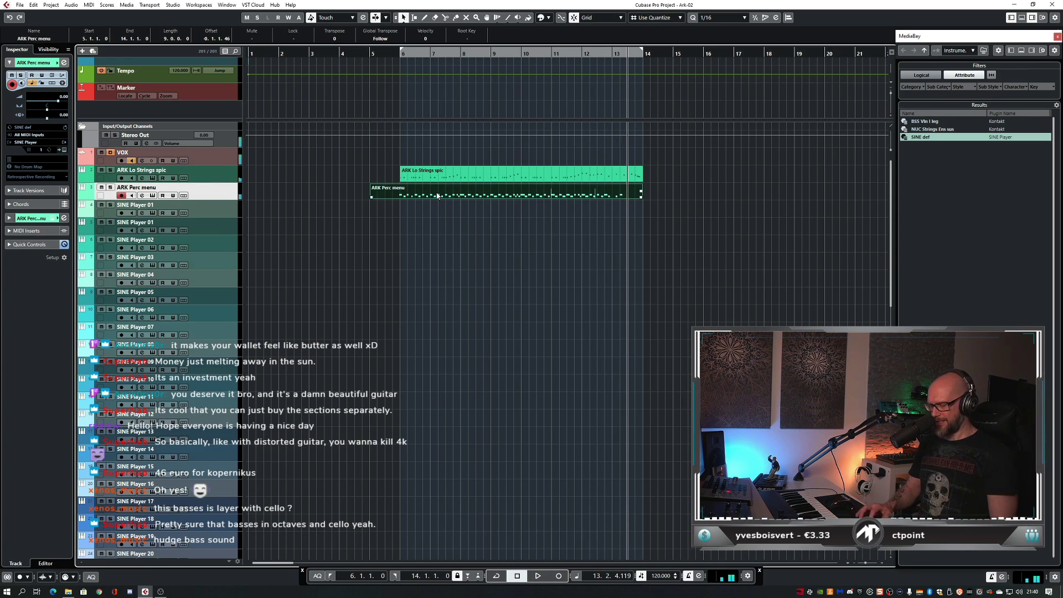
{"action": "key", "text": "Delete"}
- Play the strings section repeatedly to rehearse the percussion pattern against it
{"action": "key", "text": "space"}
{"action": "key", "text": "KP_Subtract"}
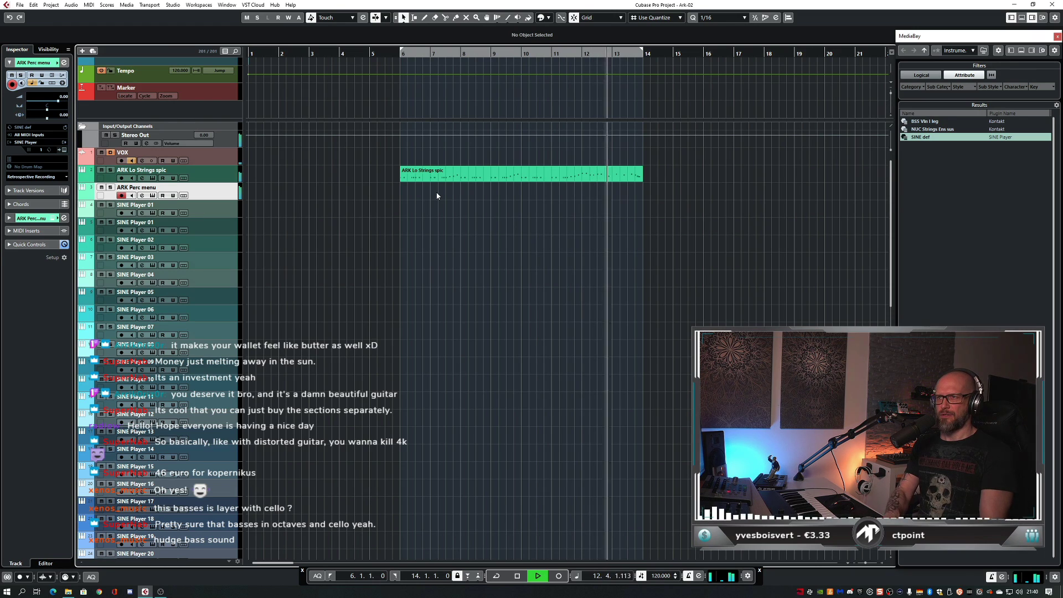
{"action": "key", "text": "space"}
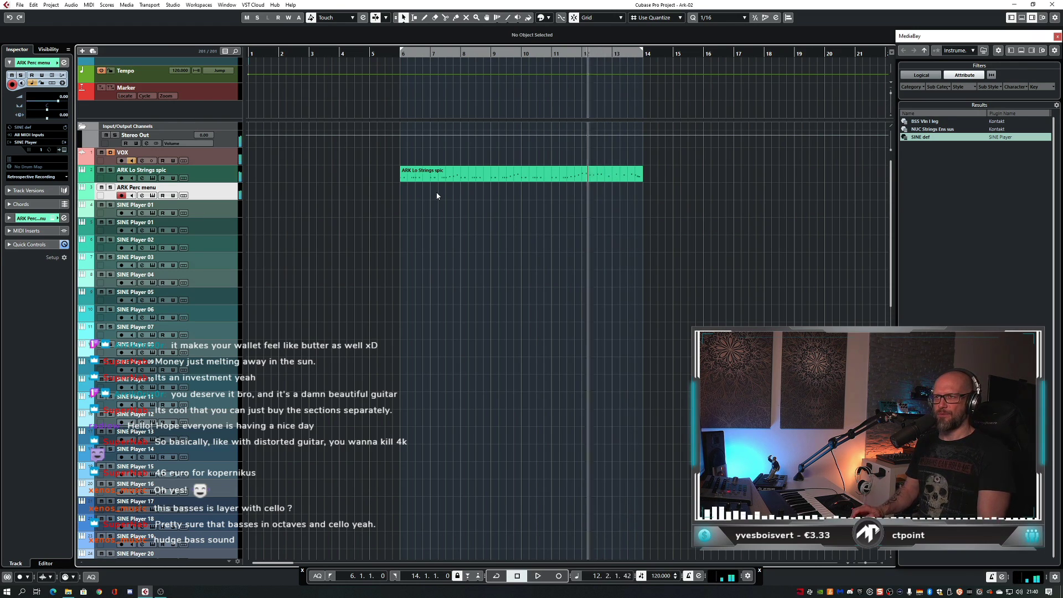
{"action": "key", "text": "KP_Subtract"}
{"action": "key", "text": "space"}
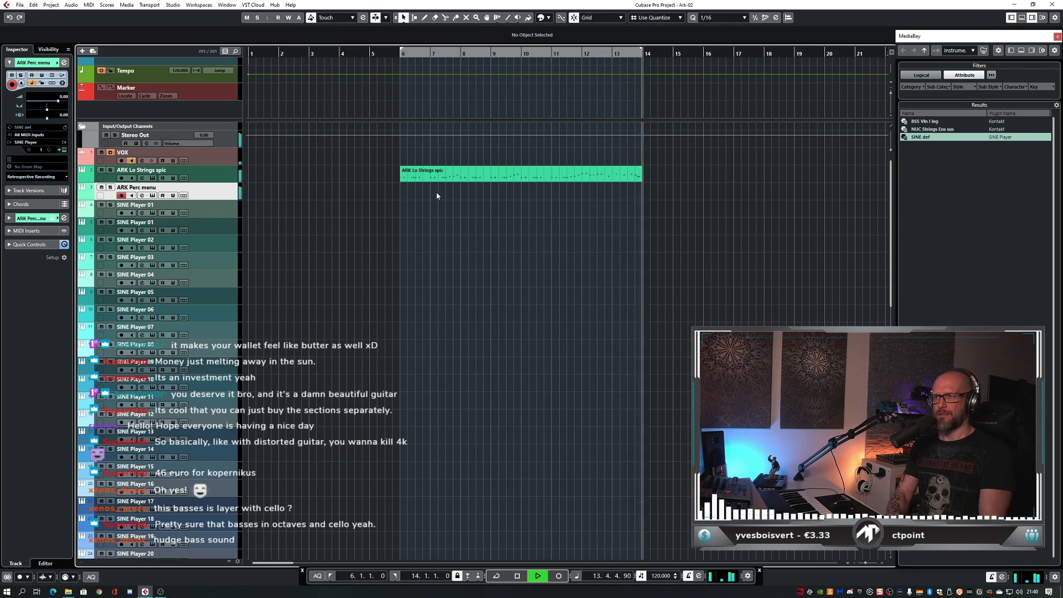
{"action": "key", "text": "space"}
{"action": "key", "text": "space"}
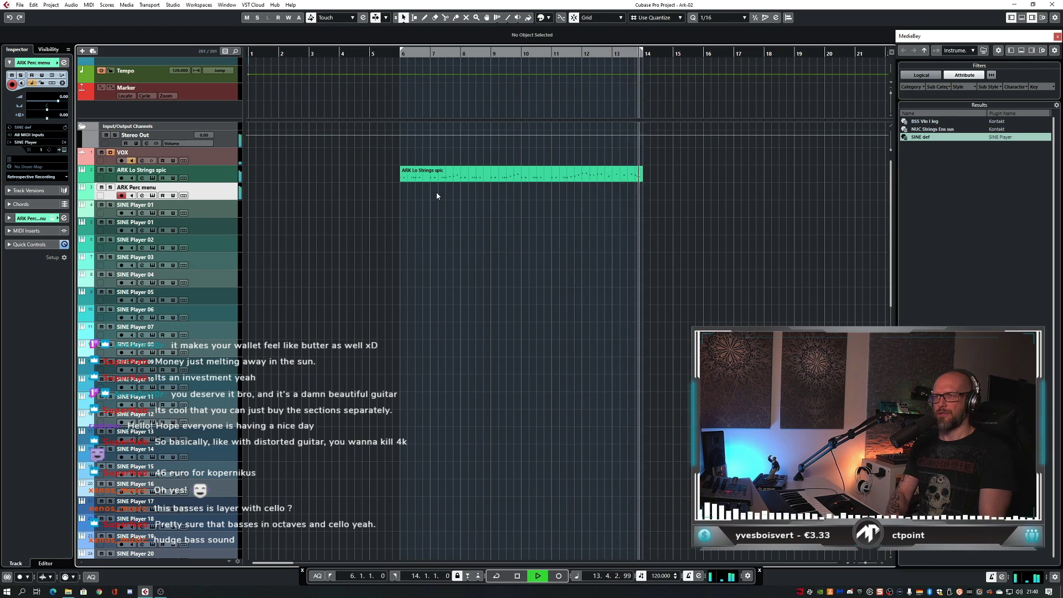
{"action": "key", "text": "space"}
- Record a percussion pattern for bars 6 to 13 on the ARK Perc menu track, starting one bar early at bar 5
{"action": "key", "text": "KP_1"}
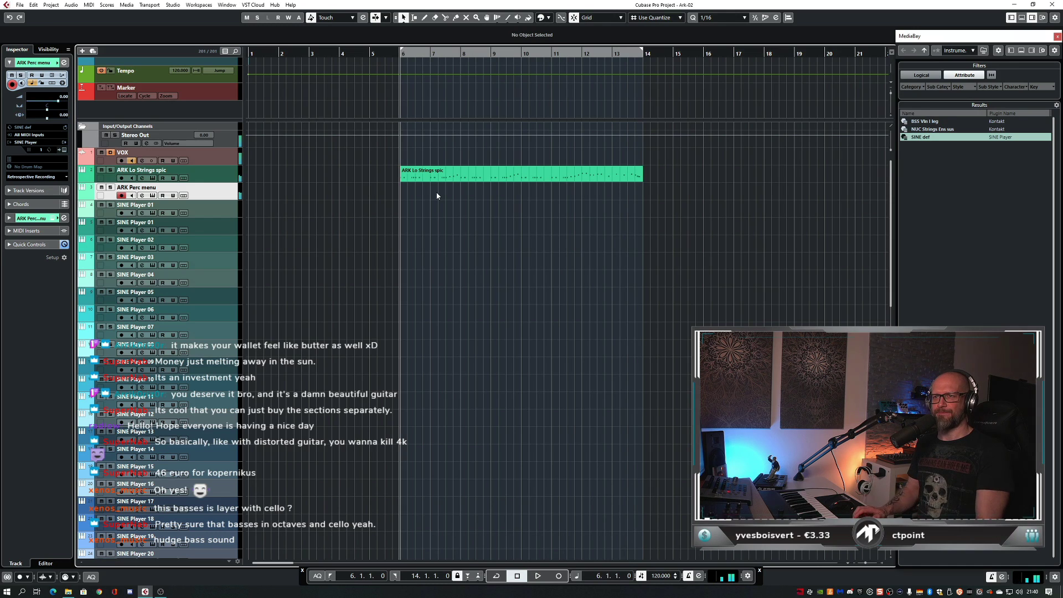
{"action": "key", "text": "KP_Subtract"}
{"action": "key", "text": "KP_Multiply"}
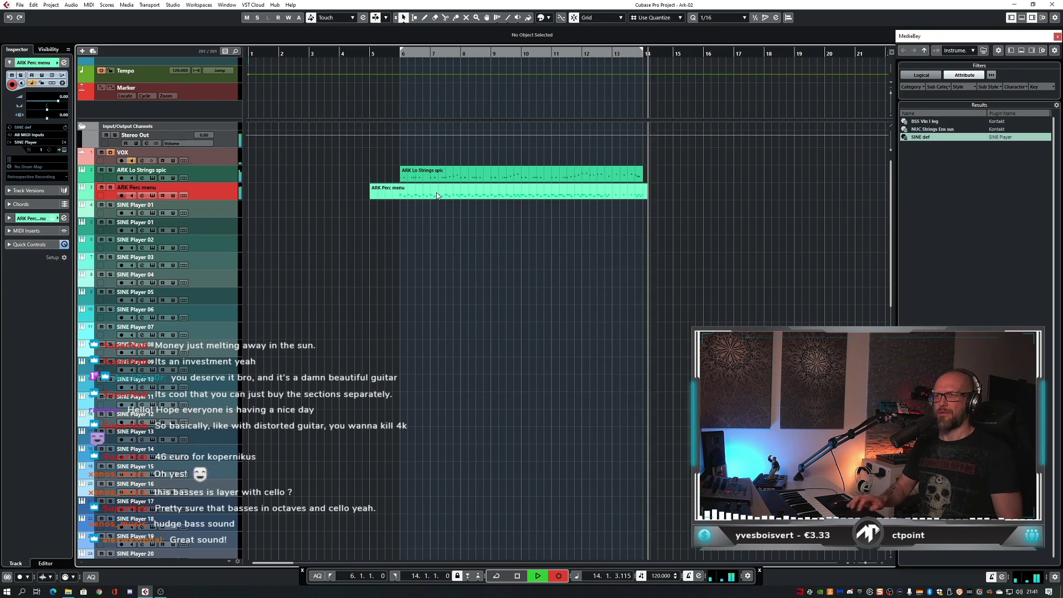
{"action": "key", "text": "space"}
- Open the recorded percussion part in the note editor and quantize all its notes to 1/16
{"action": "double_click", "coordinate": [640, 195]}
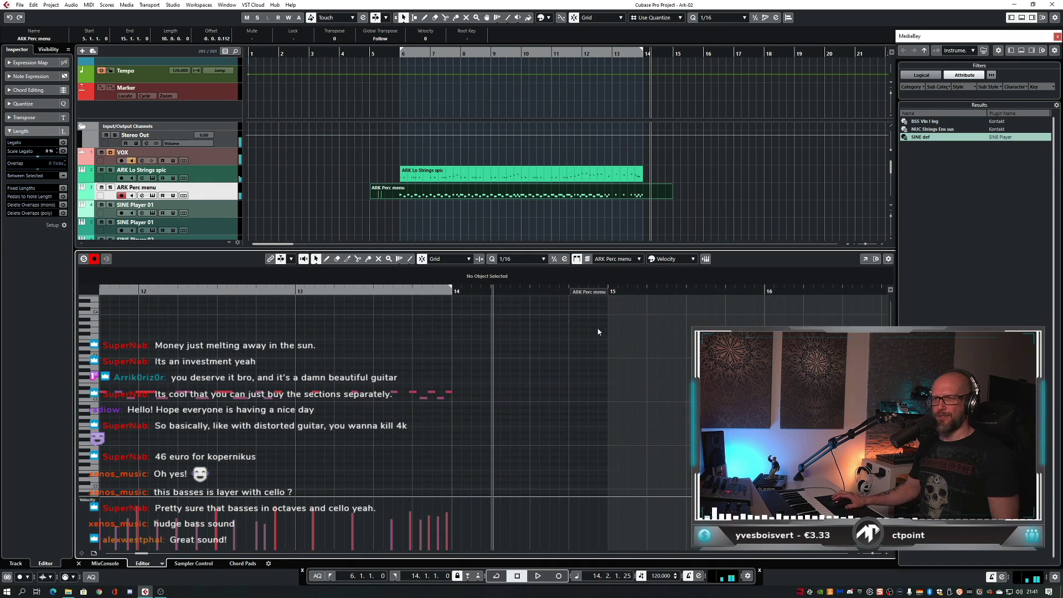
{"action": "key", "text": "ctrl+a"}
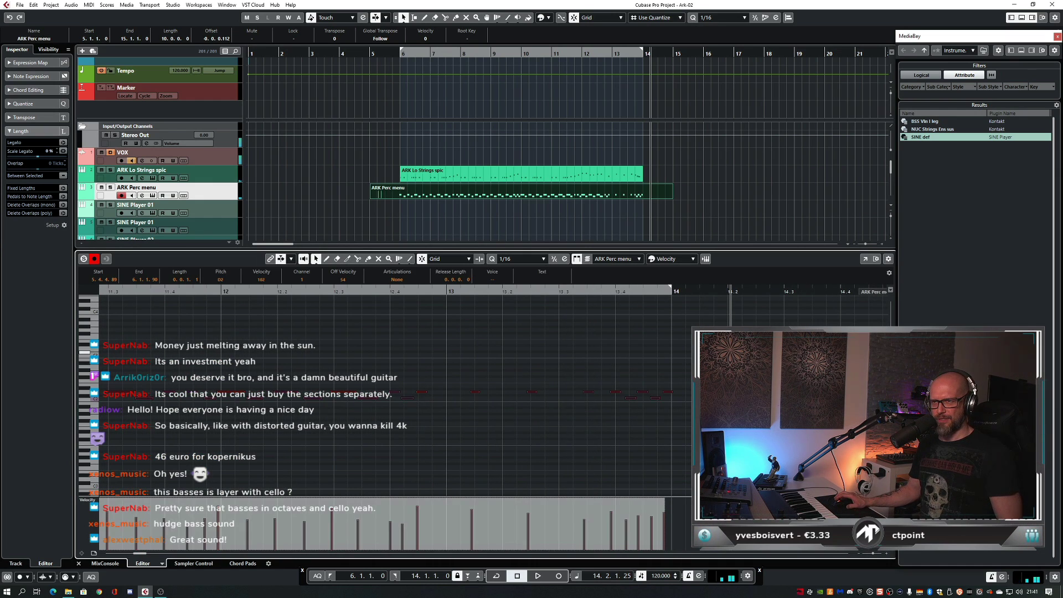
{"action": "key", "text": "g"}
{"action": "key", "text": "g"}
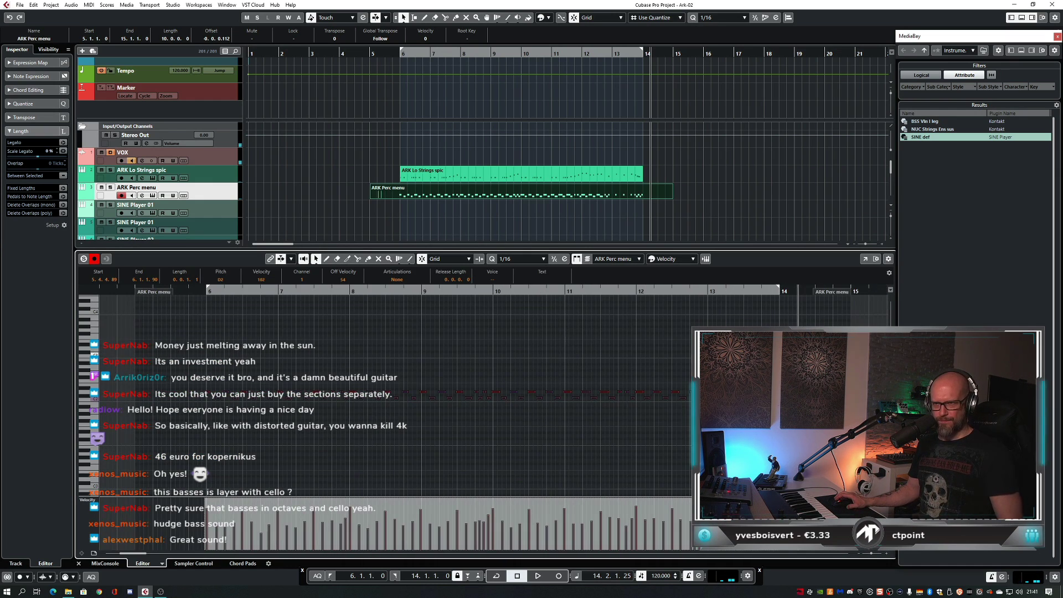
{"action": "left_click", "coordinate": [192, 374]}
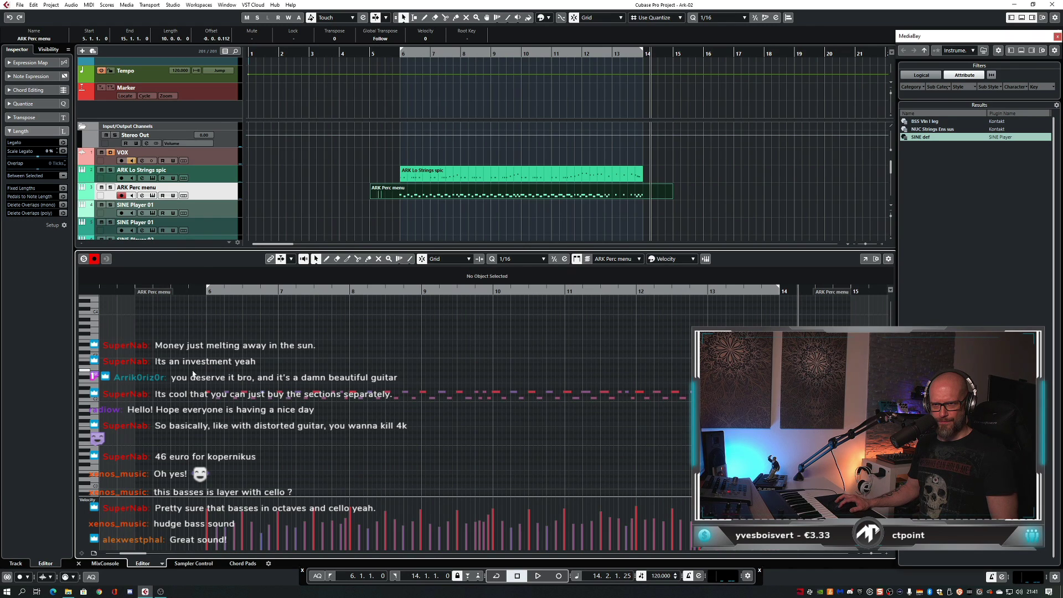
- Select successive groups of percussion notes across bars 6 to 13 and the note at bar 14 to check the pattern
{"action": "left_click_drag", "start_coordinate": [281, 400], "coordinate": [312, 411]}
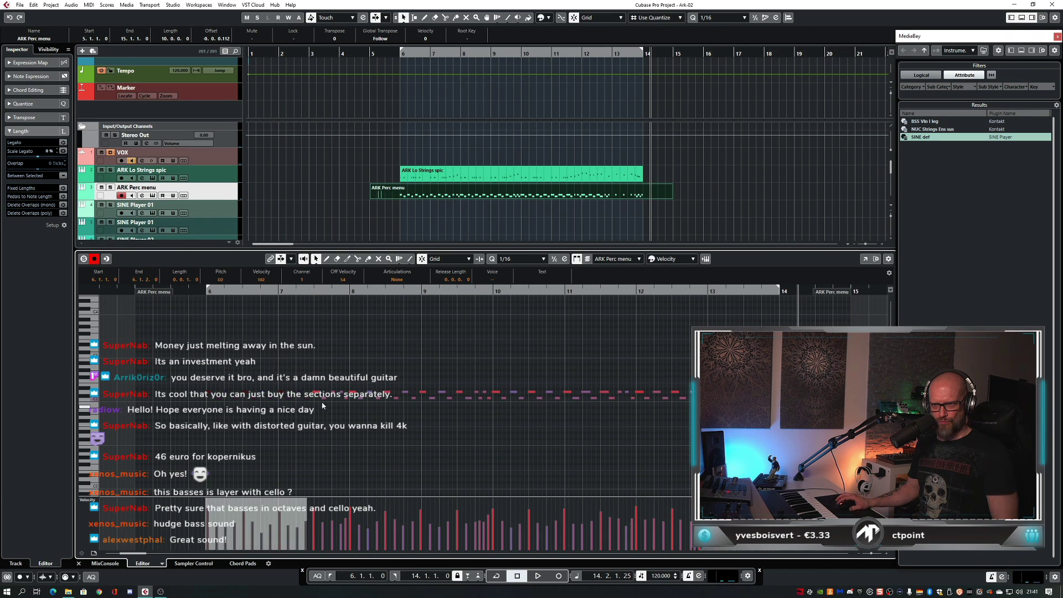
{"action": "left_click_drag", "start_coordinate": [720, 372], "coordinate": [313, 420]}
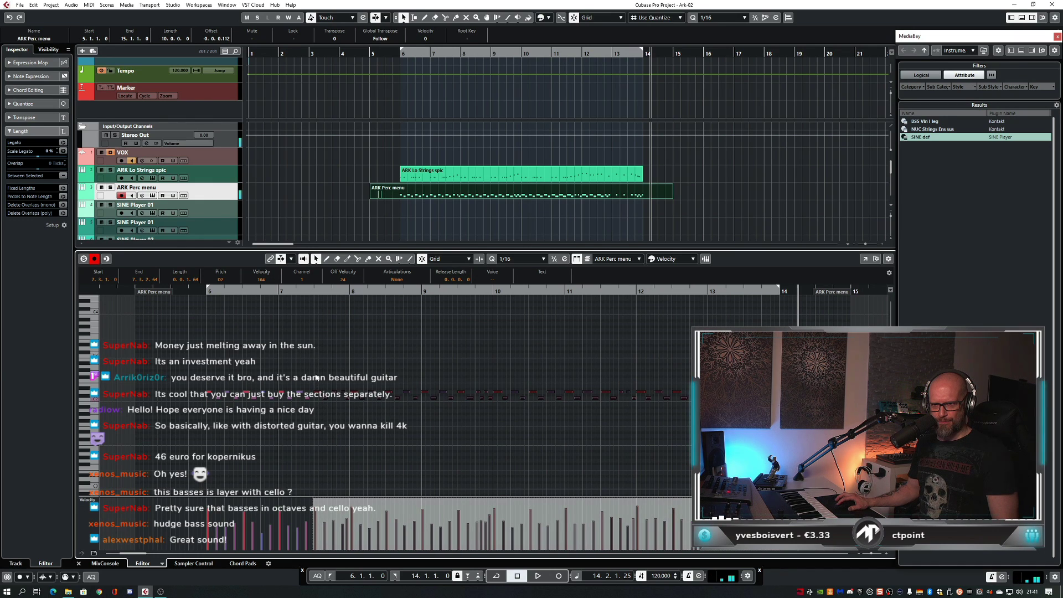
{"action": "left_click", "coordinate": [316, 375]}
{"action": "left_click_drag", "start_coordinate": [316, 376], "coordinate": [410, 416]}
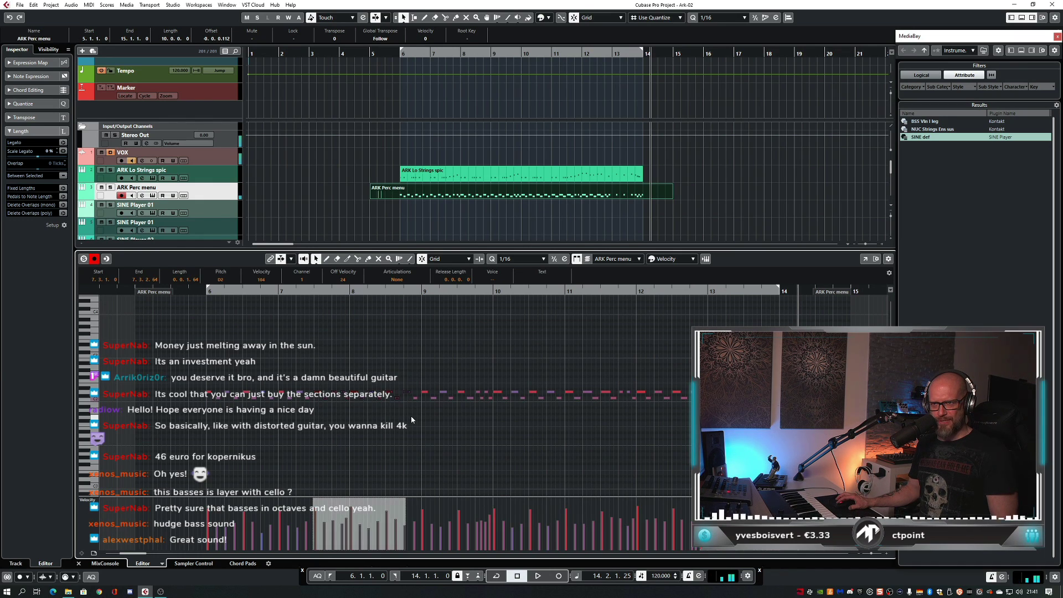
{"action": "left_click", "coordinate": [414, 397]}
{"action": "left_click_drag", "start_coordinate": [489, 413], "coordinate": [493, 416]}
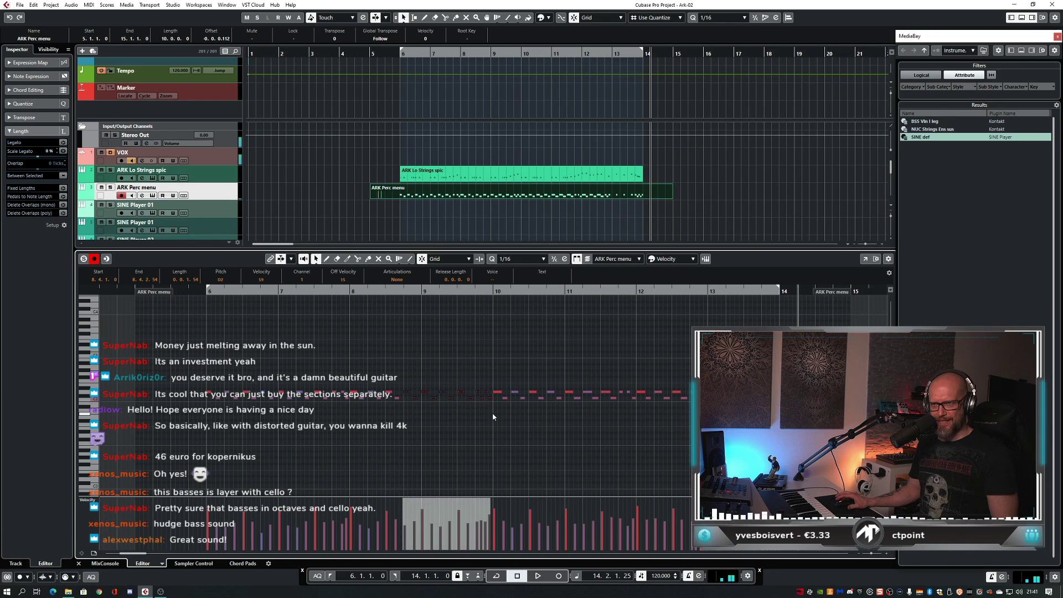
{"action": "left_click_drag", "start_coordinate": [498, 377], "coordinate": [562, 412]}
{"action": "left_click_drag", "start_coordinate": [565, 373], "coordinate": [694, 407]}
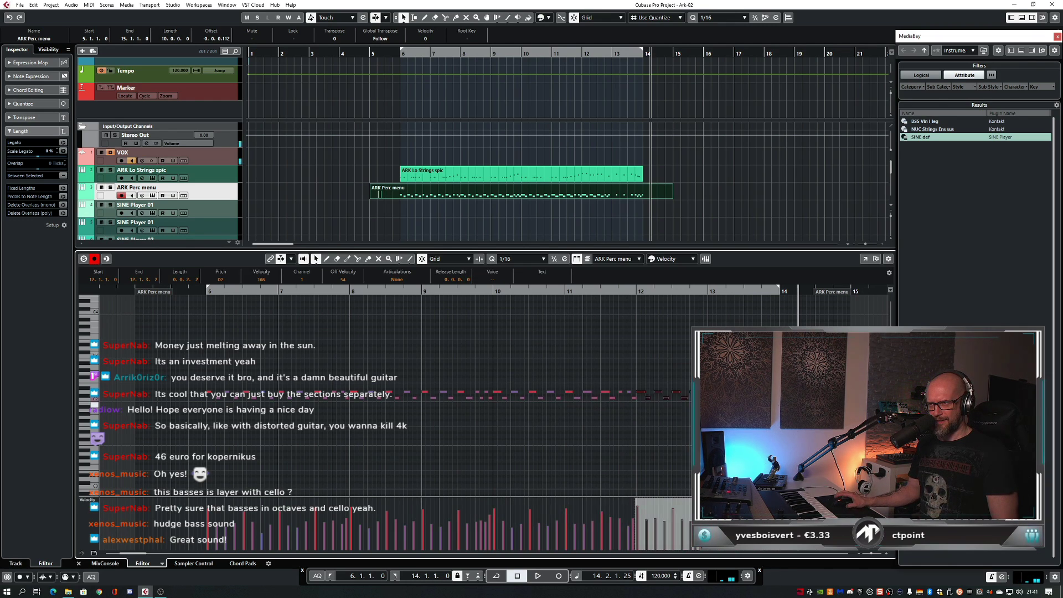
{"action": "left_click", "coordinate": [597, 291]}
{"action": "key", "text": "space"}
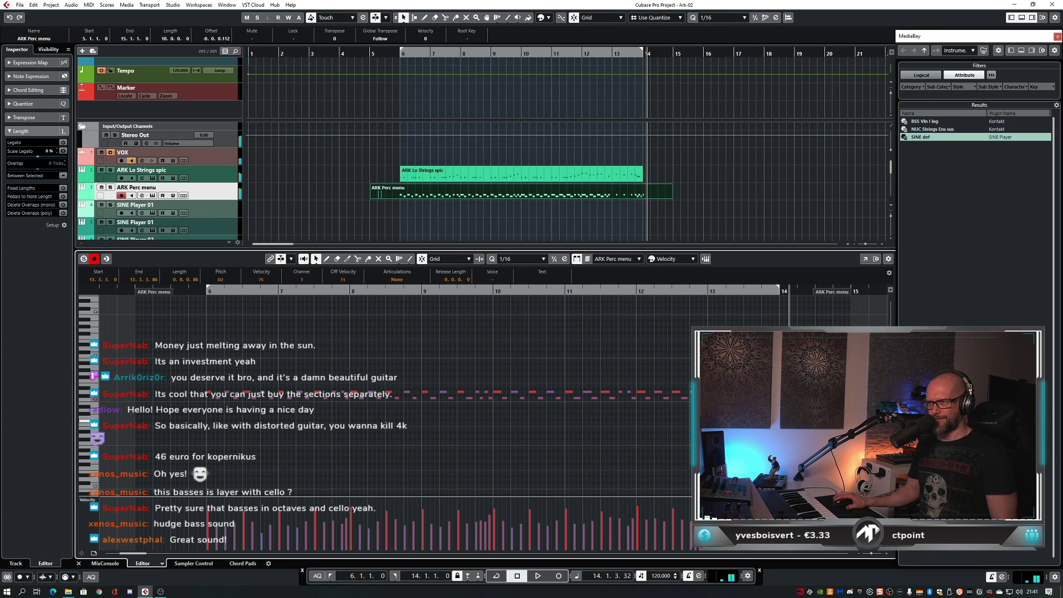
{"action": "left_click", "coordinate": [786, 392]}
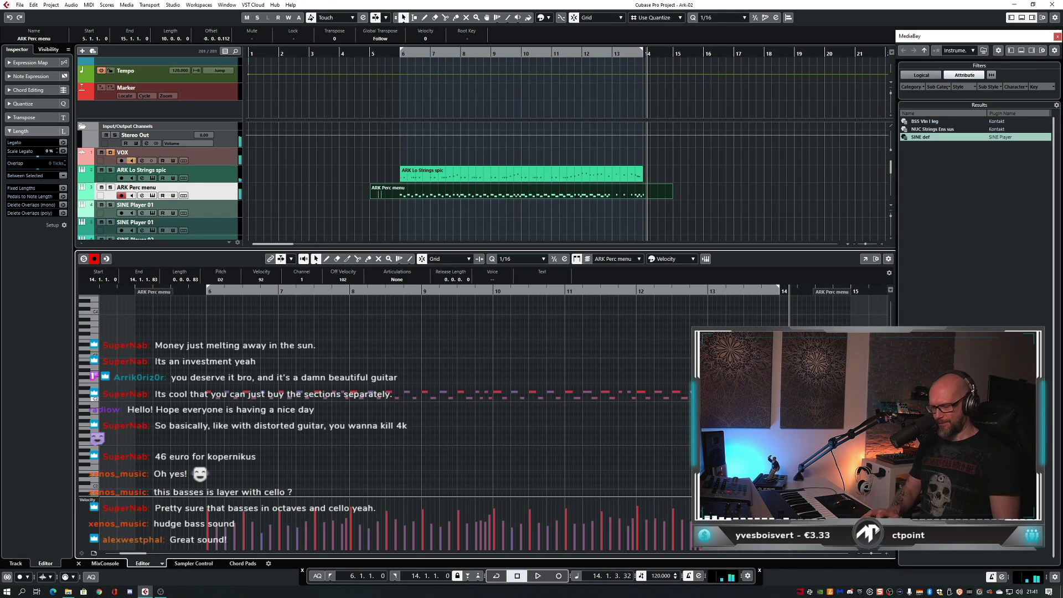
- Close the note editor and trim the ARK Perc menu part to bars 6 to 13 by splitting it and deleting the outer pieces
{"action": "key", "text": "ctrl+e"}
{"action": "left_click", "coordinate": [432, 213]}
{"action": "key", "text": "3"}
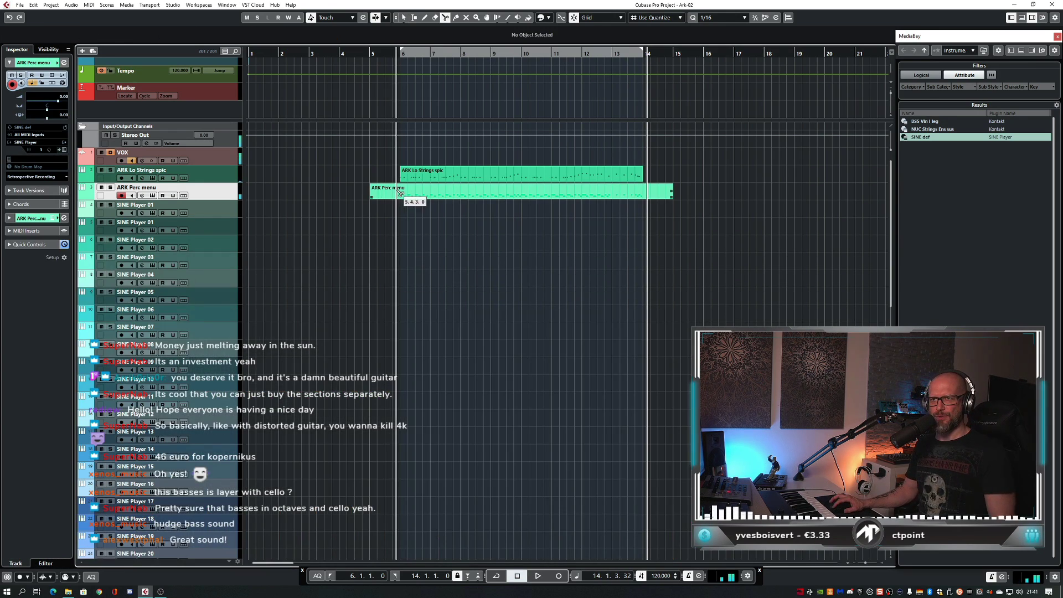
{"action": "left_click", "coordinate": [403, 195]}
{"action": "key", "text": "4"}
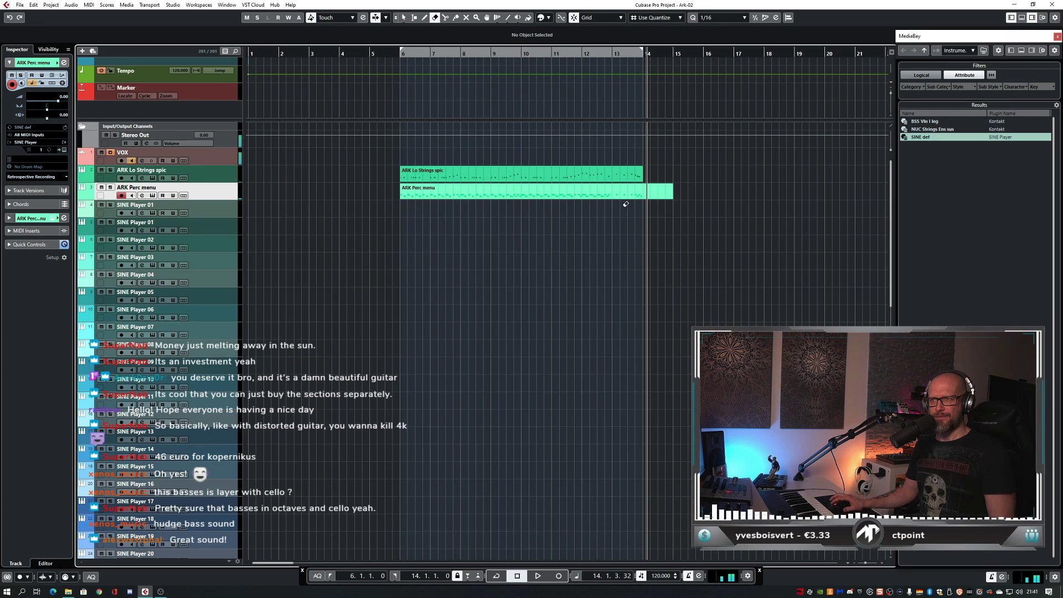
{"action": "left_click", "coordinate": [650, 190]}
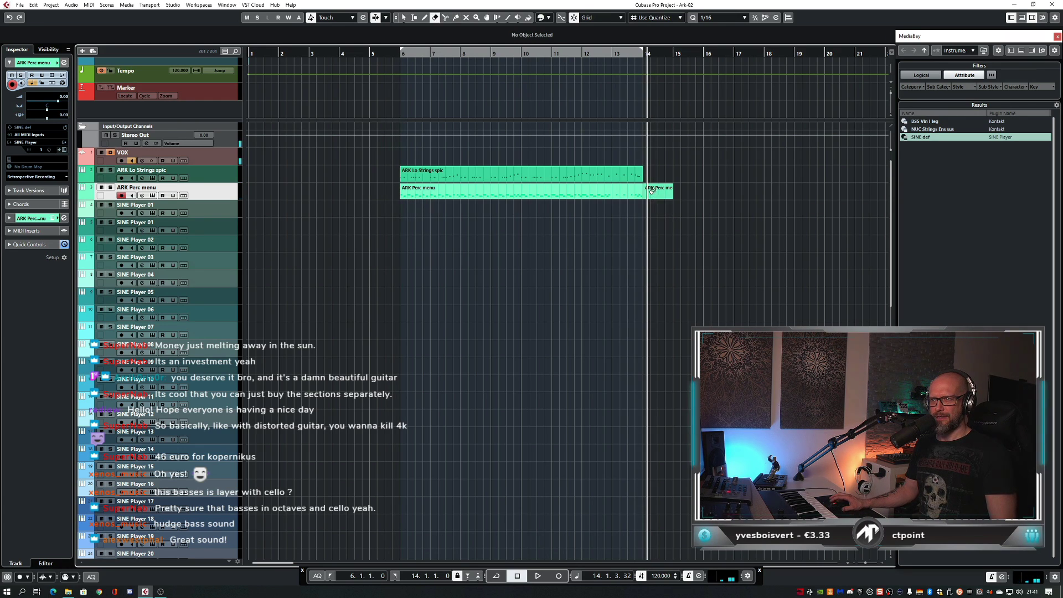
- Reassign key command 5 from the Erase Tool to the Glue Tool
{"action": "left_click", "coordinate": [37, 5]}
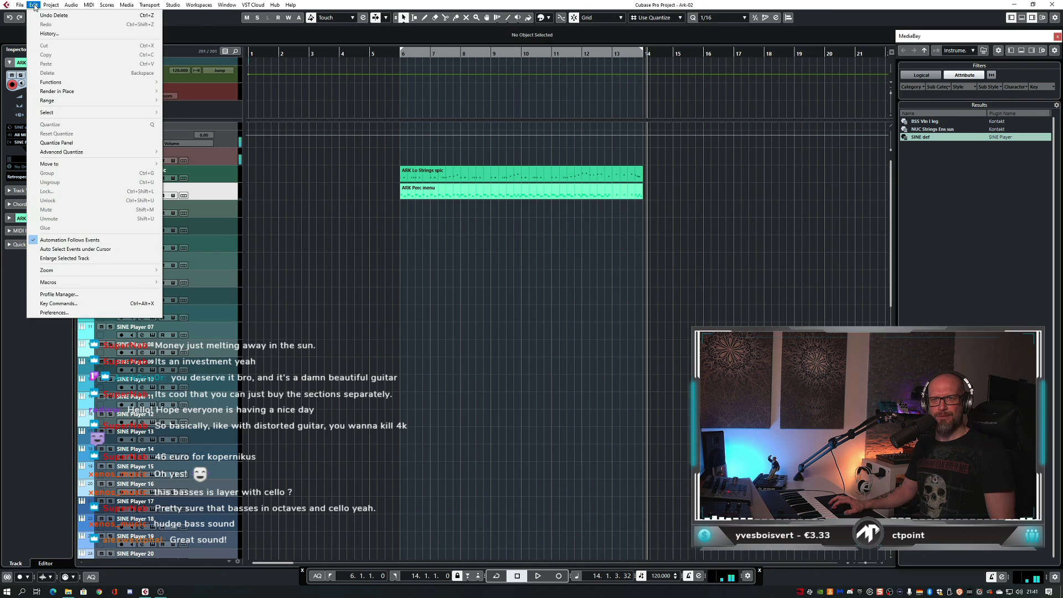
{"action": "left_click", "coordinate": [68, 304]}
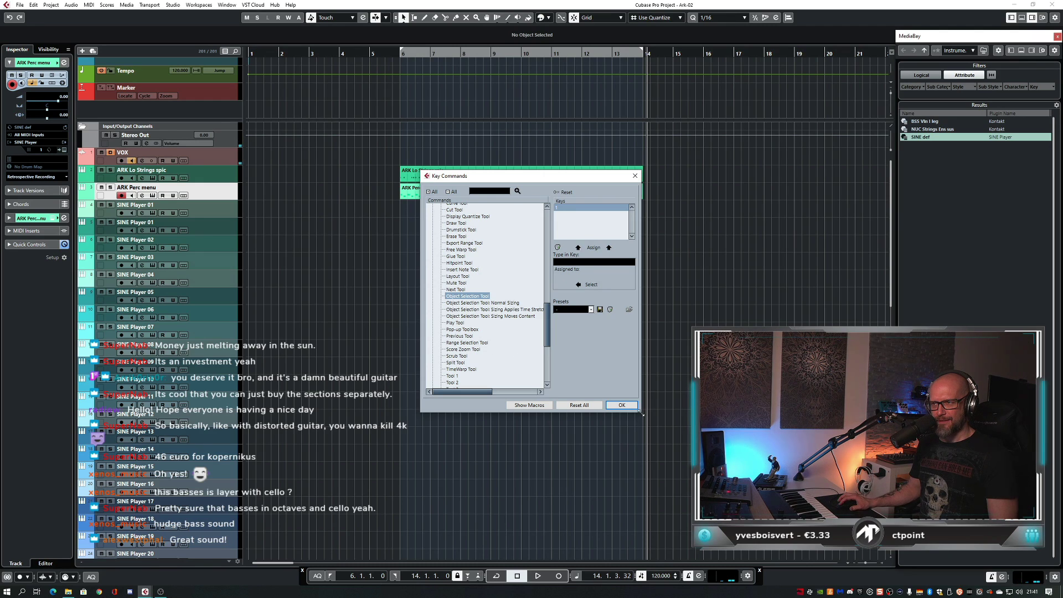
{"action": "left_click_drag", "start_coordinate": [641, 413], "coordinate": [722, 426]}
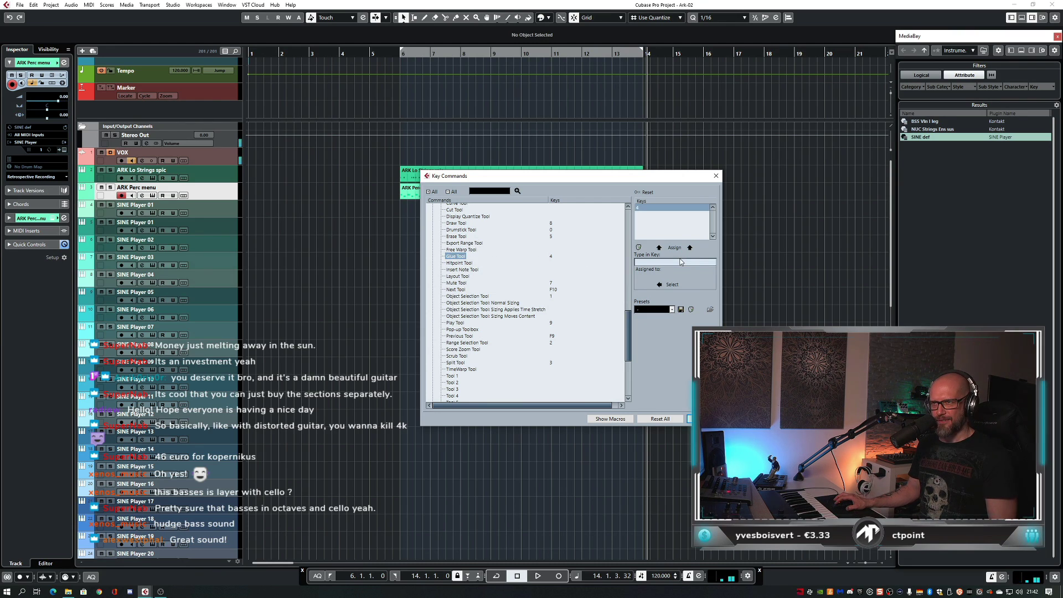
{"action": "left_click", "coordinate": [674, 248]}
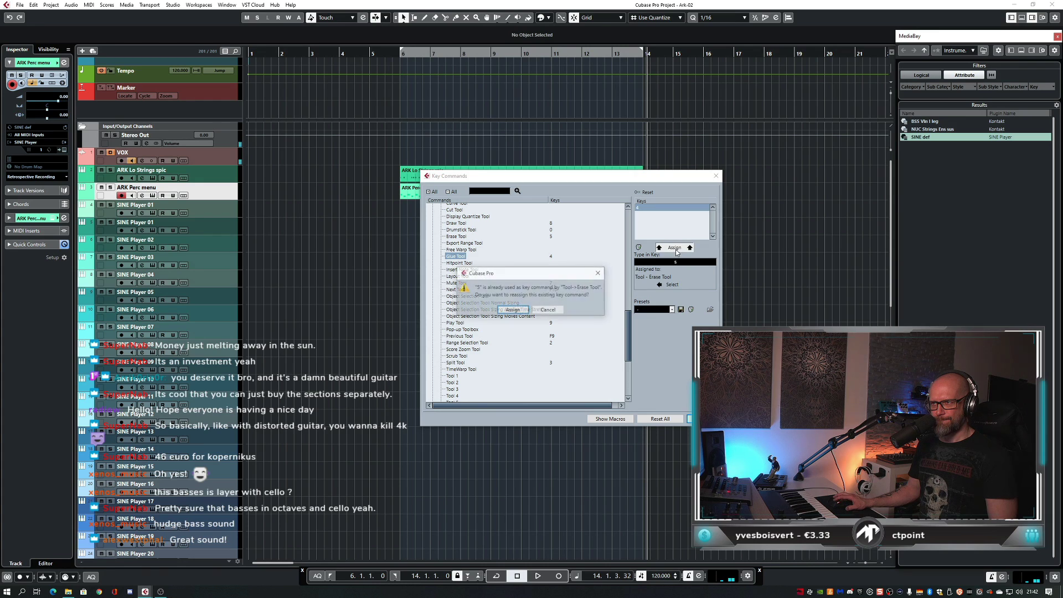
{"action": "left_click", "coordinate": [513, 310]}
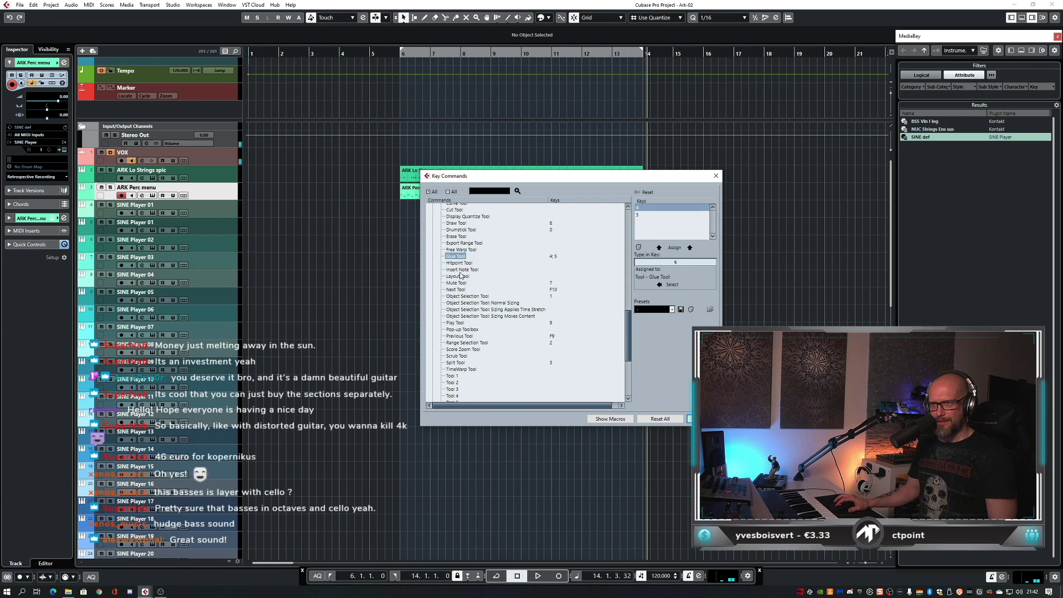
- Reassign key command 4 from the Glue Tool to the Erase Tool and accept the key command changes
{"action": "left_click", "coordinate": [456, 238]}
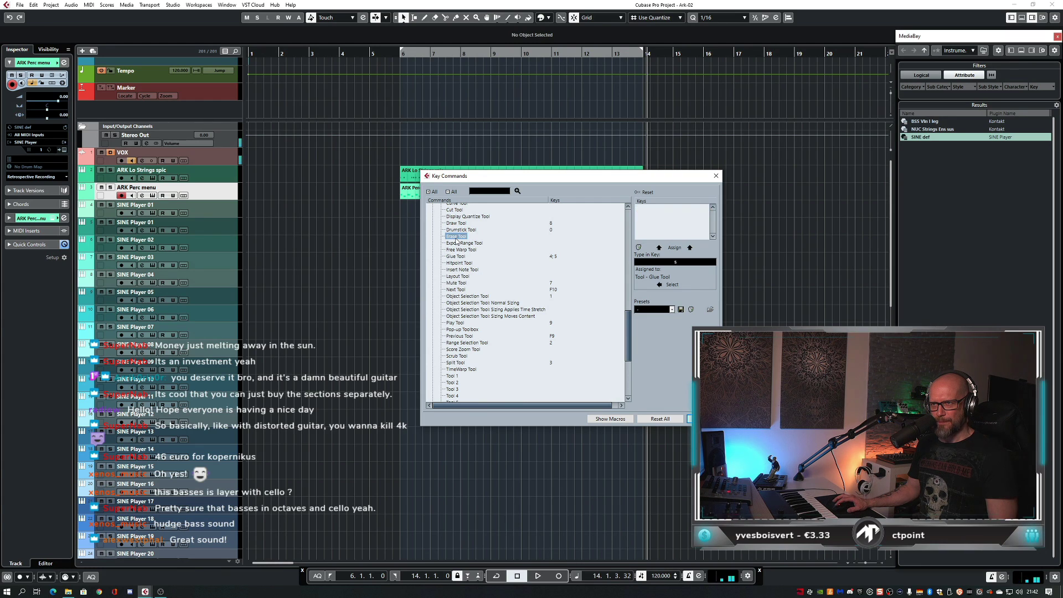
{"action": "left_click", "coordinate": [674, 248]}
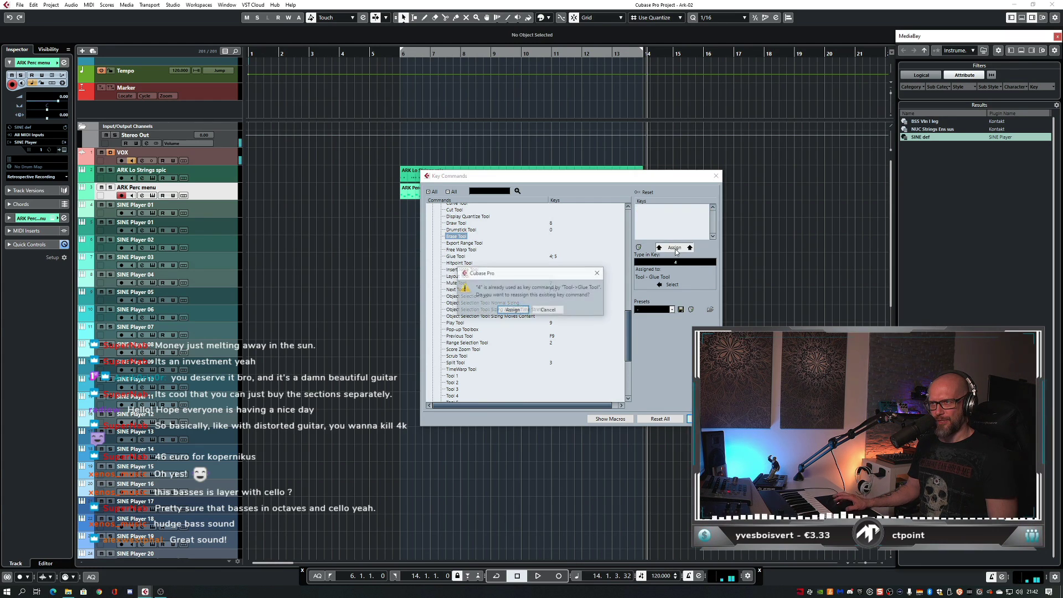
{"action": "left_click", "coordinate": [513, 310]}
{"action": "left_click", "coordinate": [700, 418]}
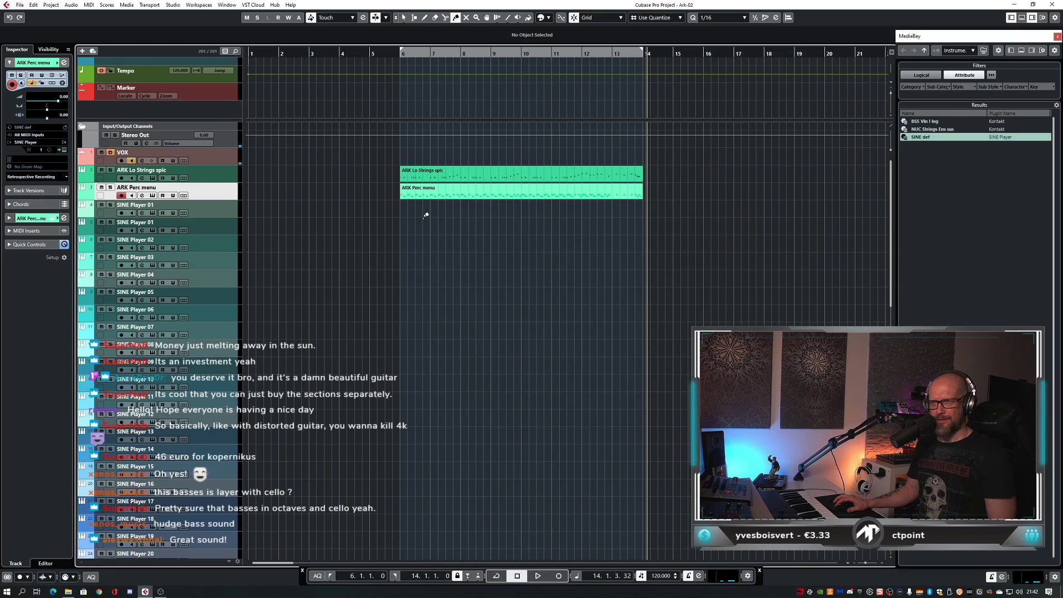
- Return to the Object Selection tool and save the project as a new version, Ark-03
{"action": "key", "text": "3"}
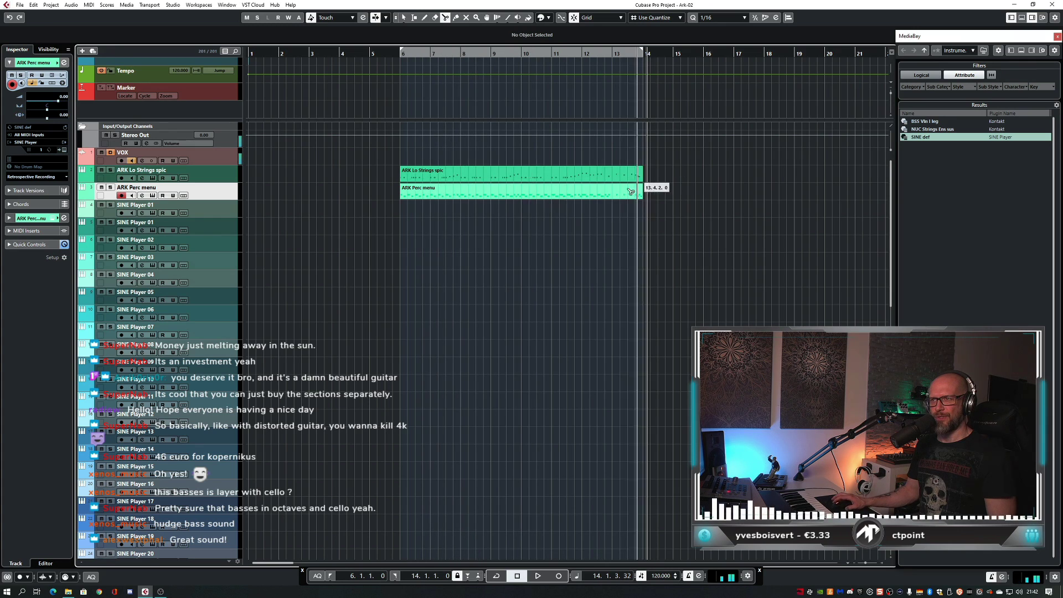
{"action": "key", "text": "1"}
{"action": "key", "text": "ctrl+alt+s"}
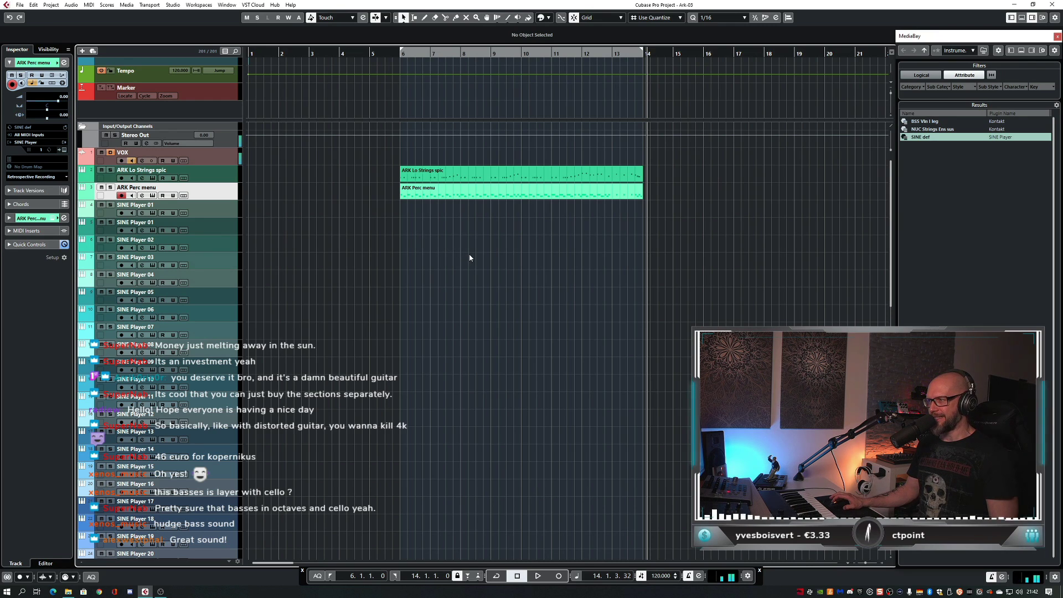
- Load the Kopernikus Percussion hits from Metropolis Ark 1 into the first SINE Player 01 track's instrument
{"action": "left_click", "coordinate": [200, 214]}
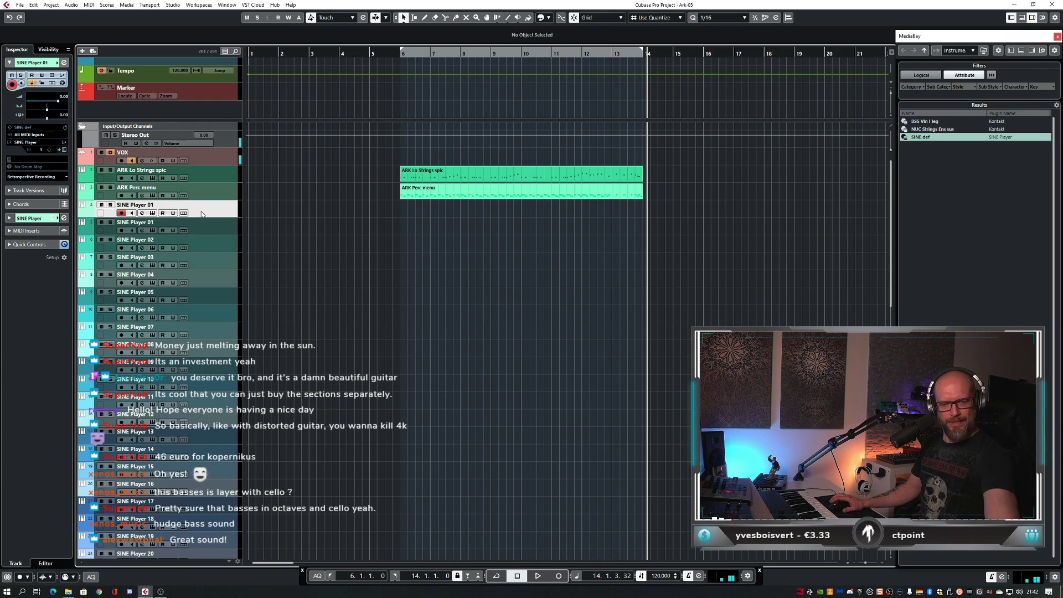
{"action": "left_click", "coordinate": [153, 214]}
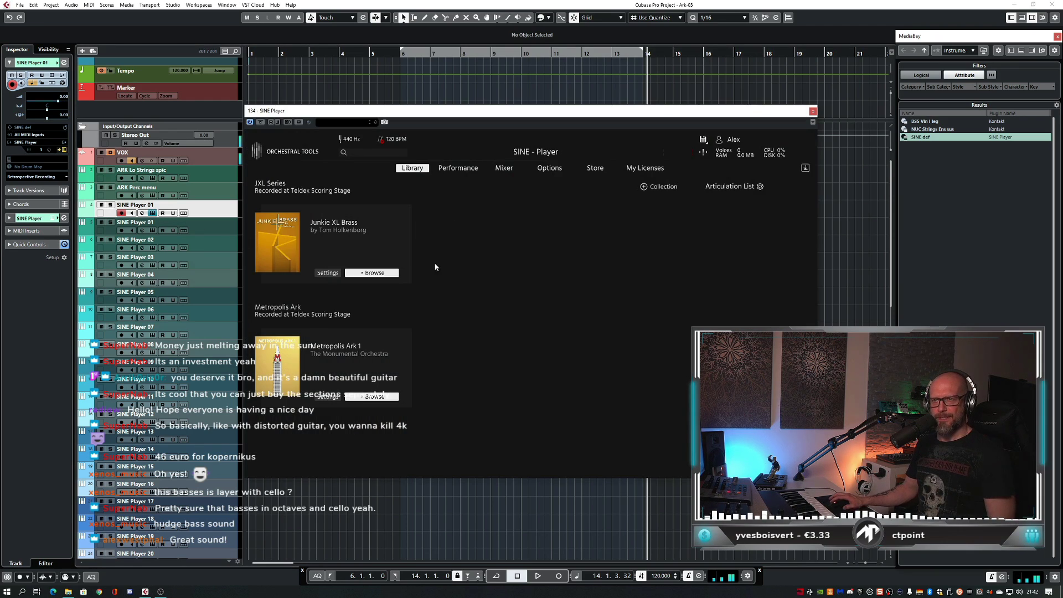
{"action": "left_click", "coordinate": [366, 397]}
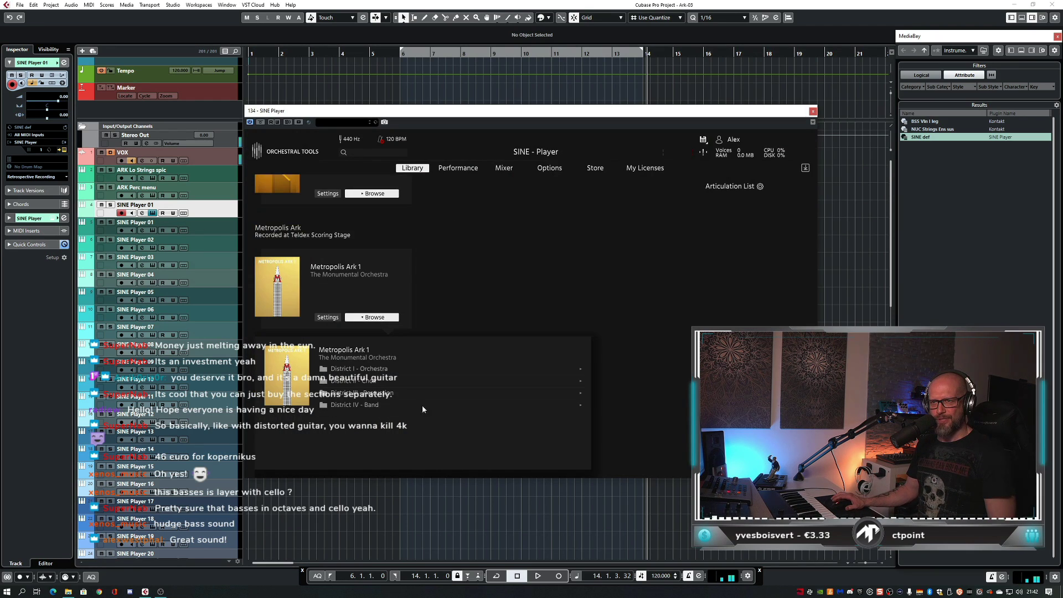
{"action": "left_click", "coordinate": [367, 392]}
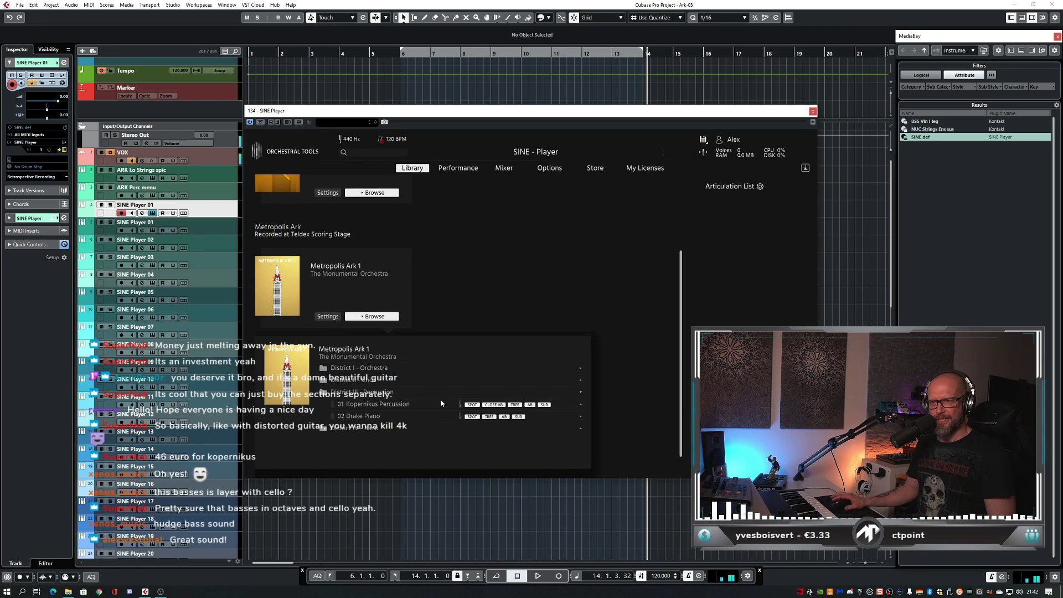
{"action": "left_click", "coordinate": [376, 405]}
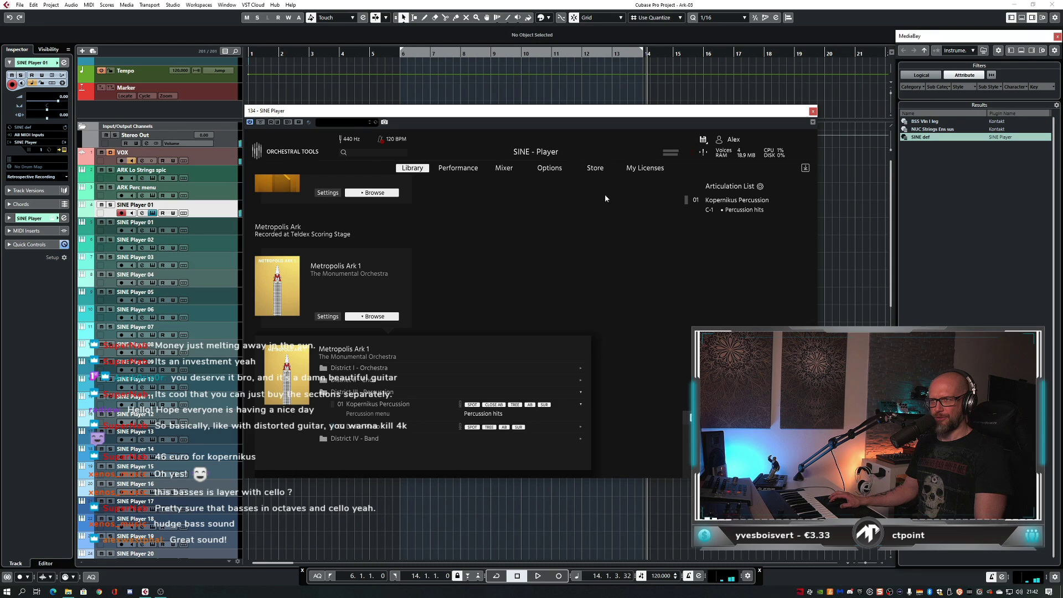
- Review the mixer and performance settings of the loaded Kopernikus Percussion and close the instrument window
{"action": "left_click", "coordinate": [504, 169]}
{"action": "left_click", "coordinate": [458, 168]}
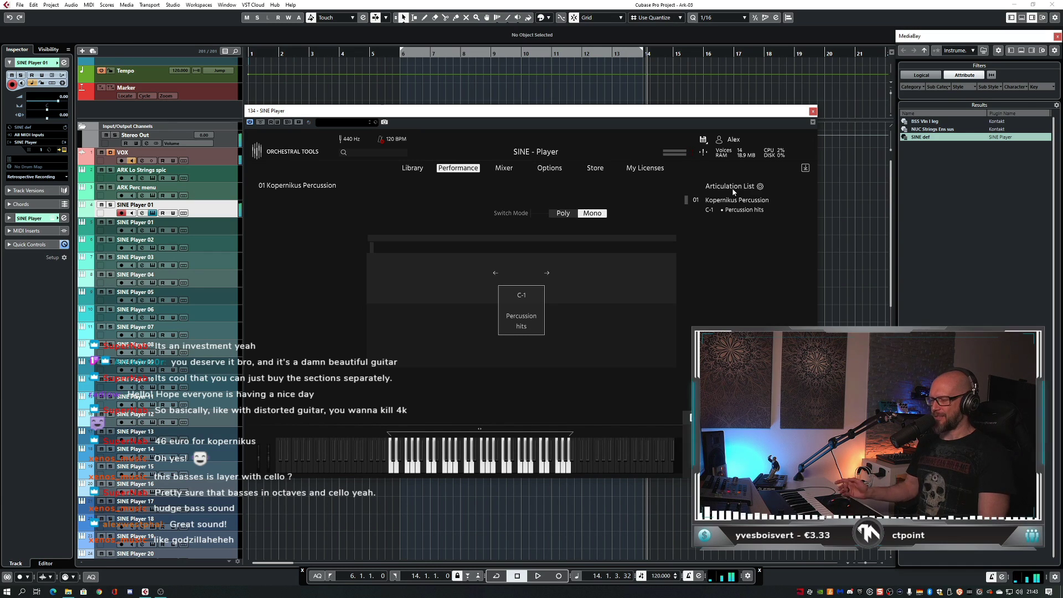
{"action": "left_click", "coordinate": [813, 112]}
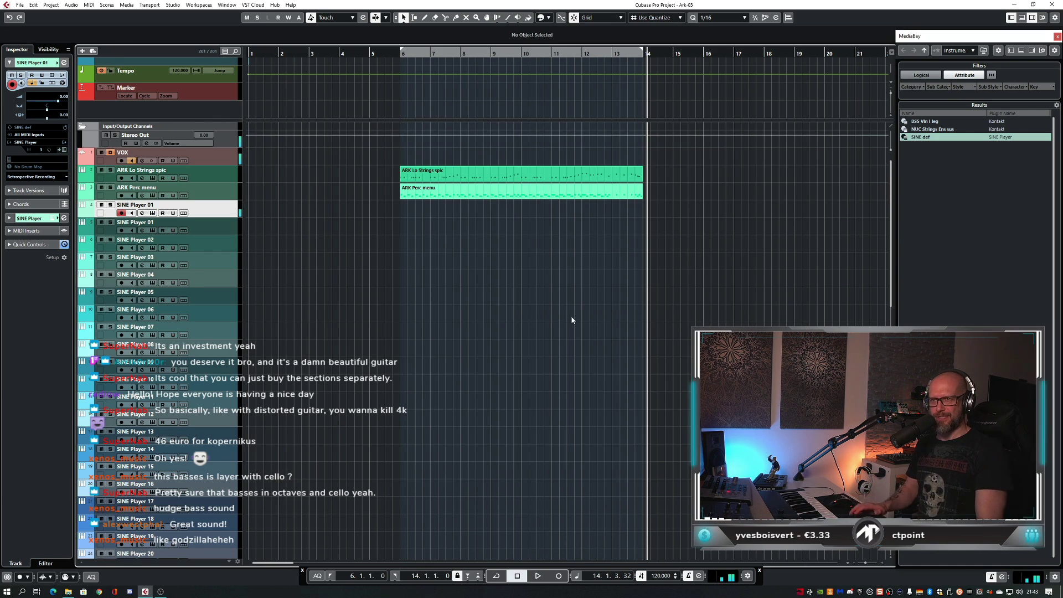
- Play the arrangement from bar 5 to rehearse the new percussion hits against the strings and existing percussion
{"action": "left_click", "coordinate": [370, 53]}
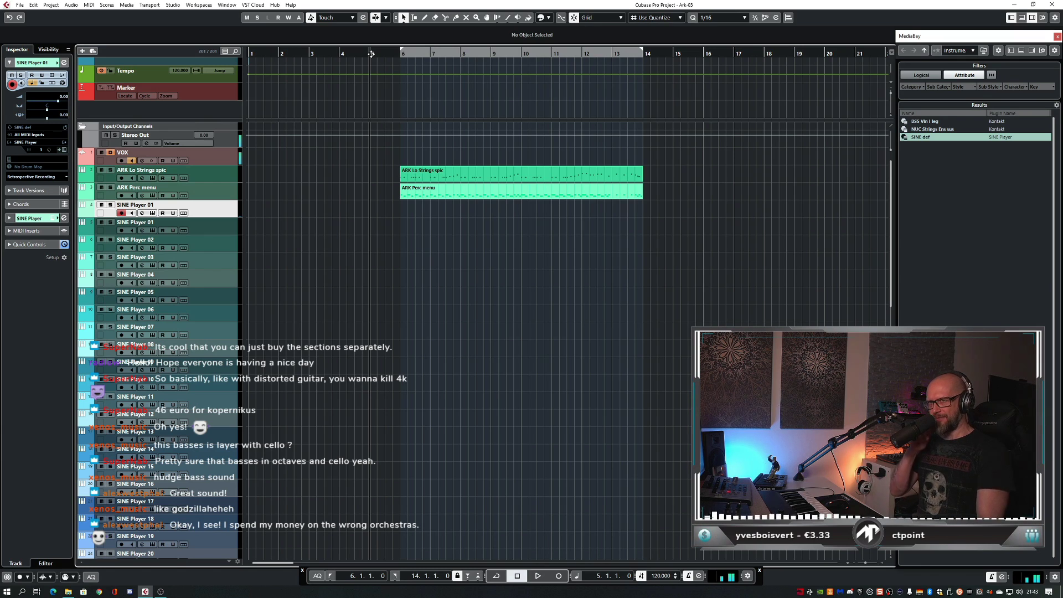
{"action": "key", "text": "space"}
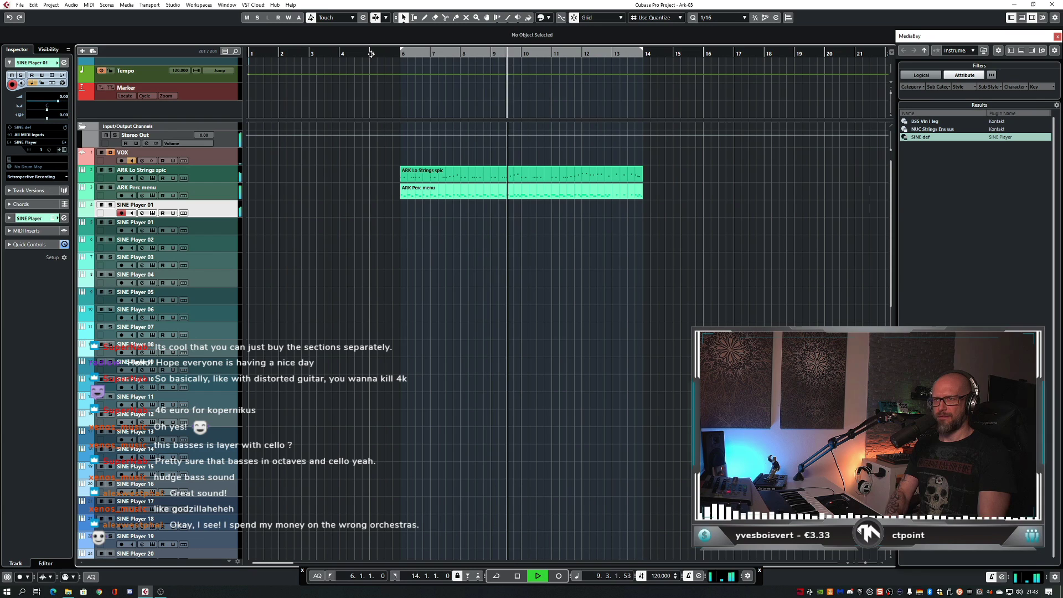
{"action": "key", "text": "space"}
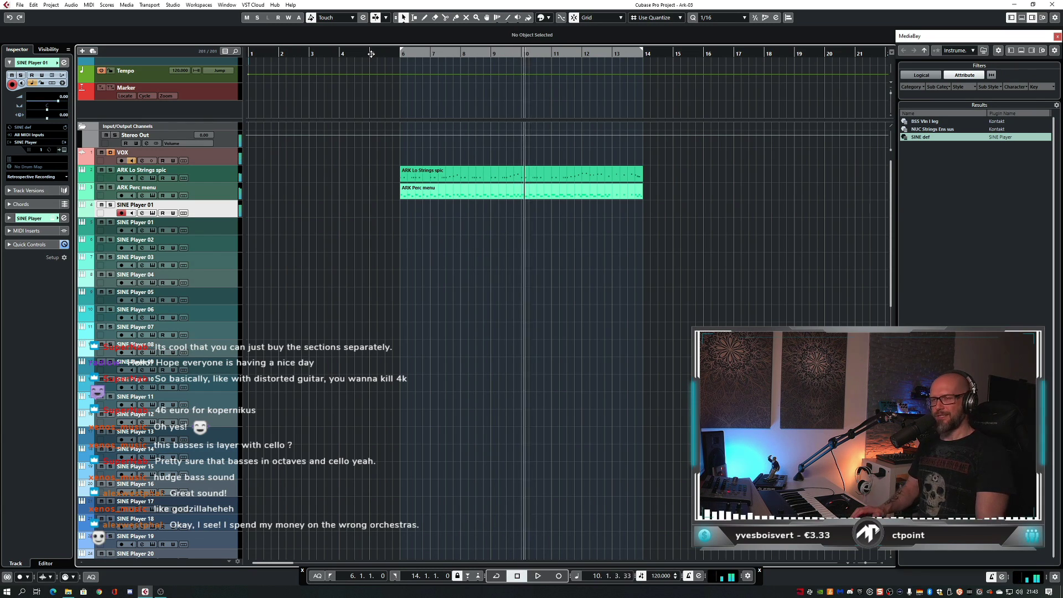
- Record accented percussion hits on the SINE Player 01 track, starting at bar 5 and stopping in bar 12
{"action": "key", "text": "KP_Subtract"}
{"action": "key", "text": "KP_Multiply"}
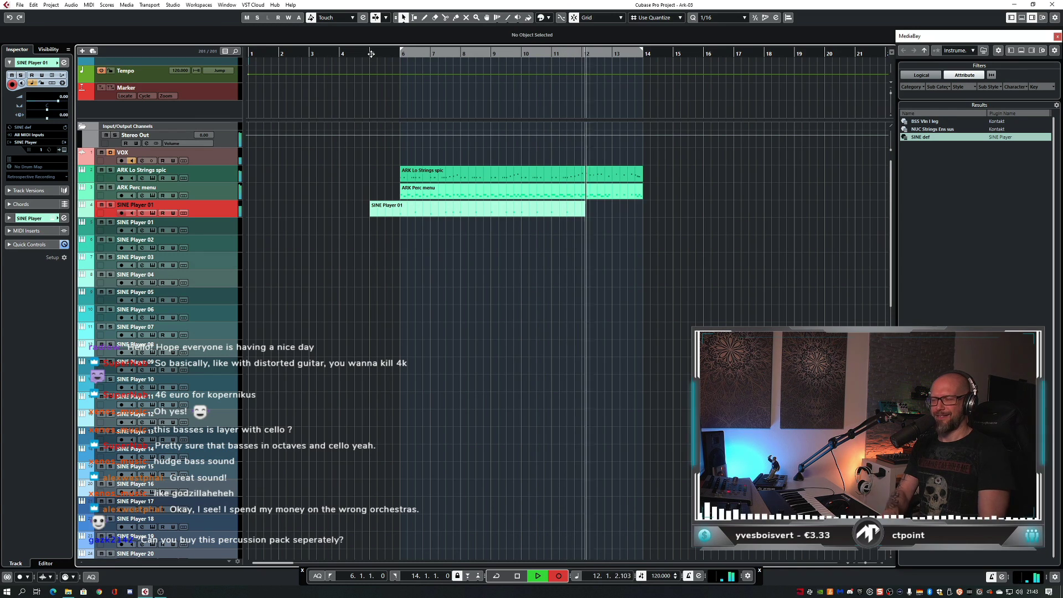
{"action": "key", "text": "space"}
- Open the recorded SINE Player 01 part in the note editor, quantize all its notes to 1/8 and play it back
{"action": "double_click", "coordinate": [519, 213]}
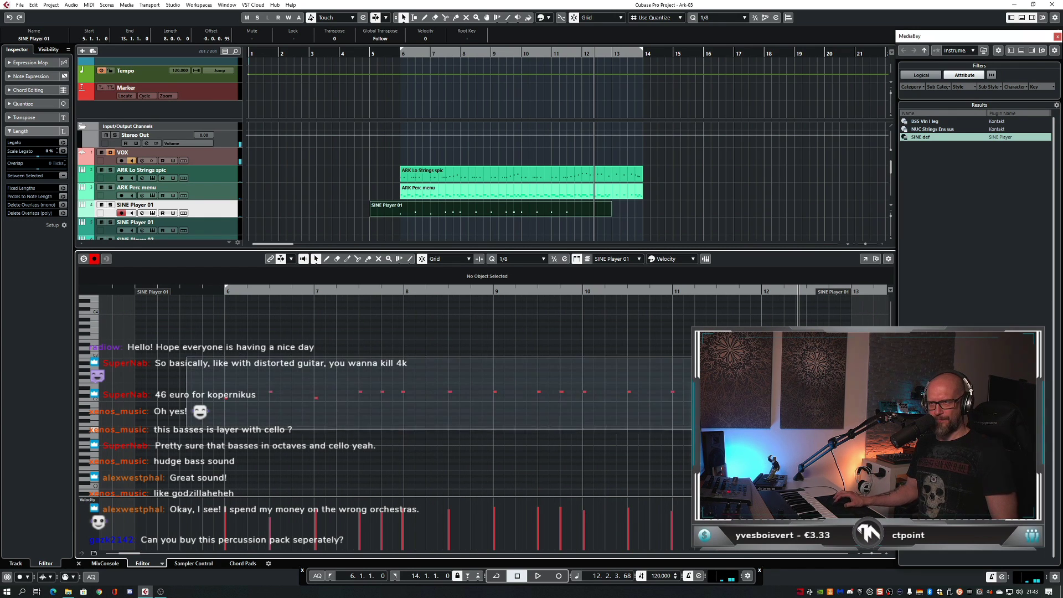
{"action": "key", "text": "ctrl+a"}
{"action": "left_click", "coordinate": [613, 378]}
{"action": "key", "text": "space"}
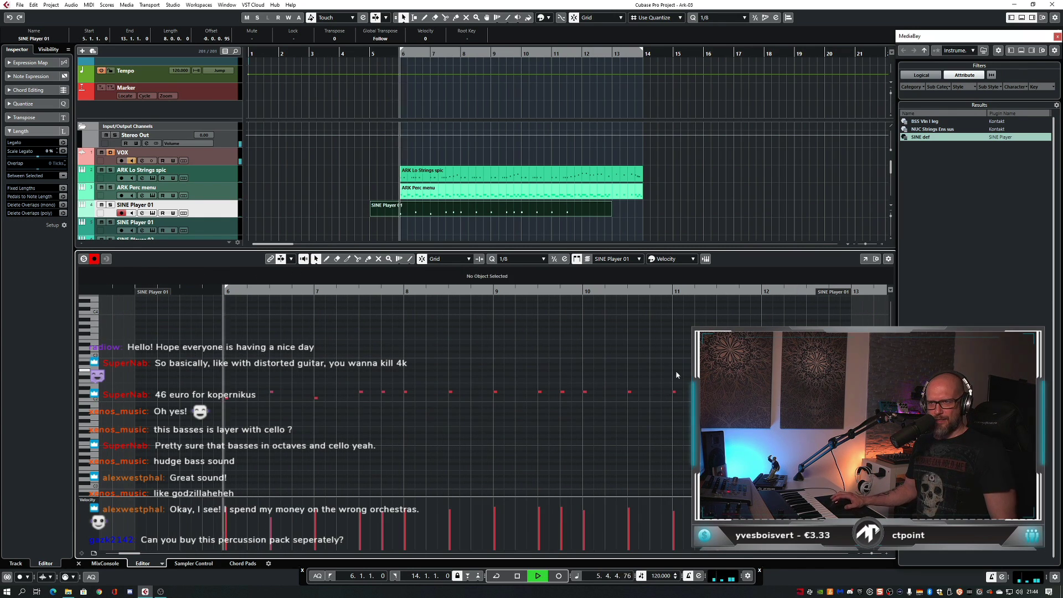
- Delete the notes from bar 10 onward and copy the bars 6 to 9 pattern to bar 10, enlarging the part
{"action": "left_click_drag", "start_coordinate": [692, 343], "coordinate": [581, 426]}
{"action": "key", "text": "Delete"}
{"action": "left_click_drag", "start_coordinate": [608, 345], "coordinate": [587, 403]}
{"action": "left_click", "coordinate": [445, 302]}
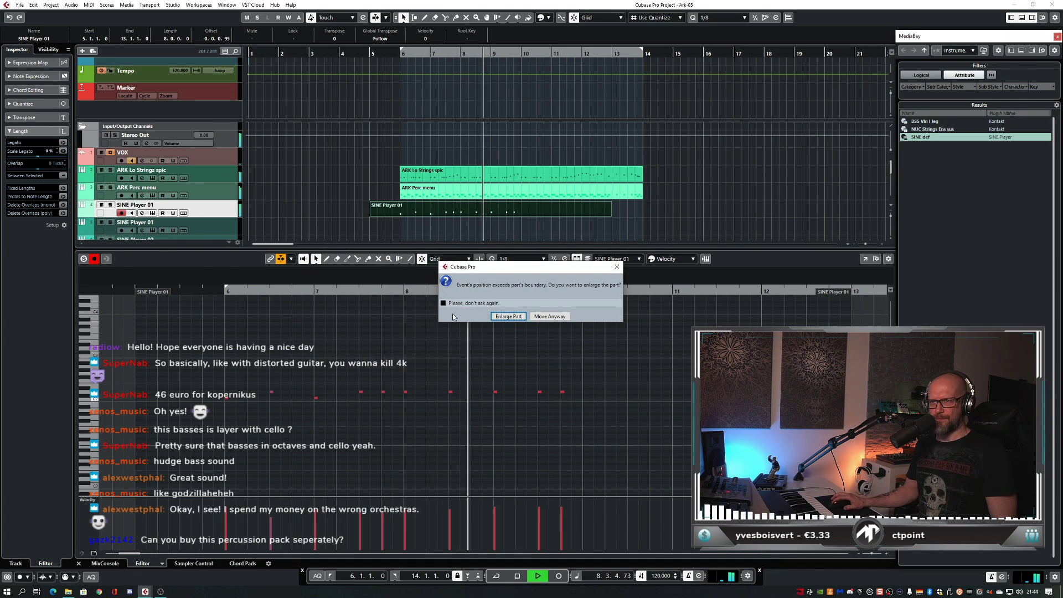
{"action": "left_click", "coordinate": [509, 315]}
{"action": "key", "text": "g"}
{"action": "key", "text": "g"}
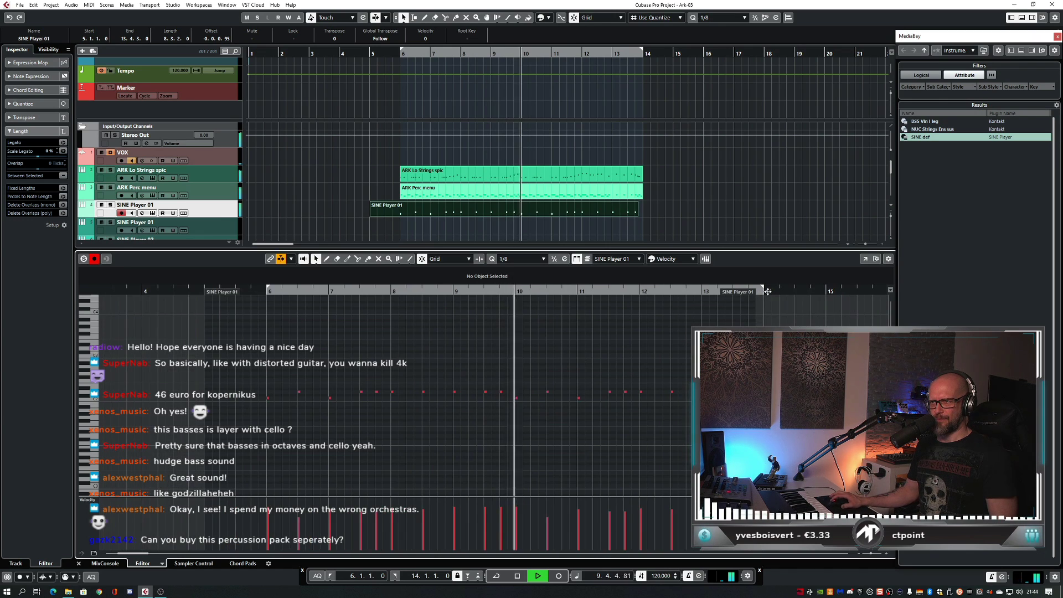
- Set the end of the SINE Player 01 part and the cycle range to bar 14, and play the section
{"action": "left_click_drag", "start_coordinate": [763, 289], "coordinate": [770, 289]}
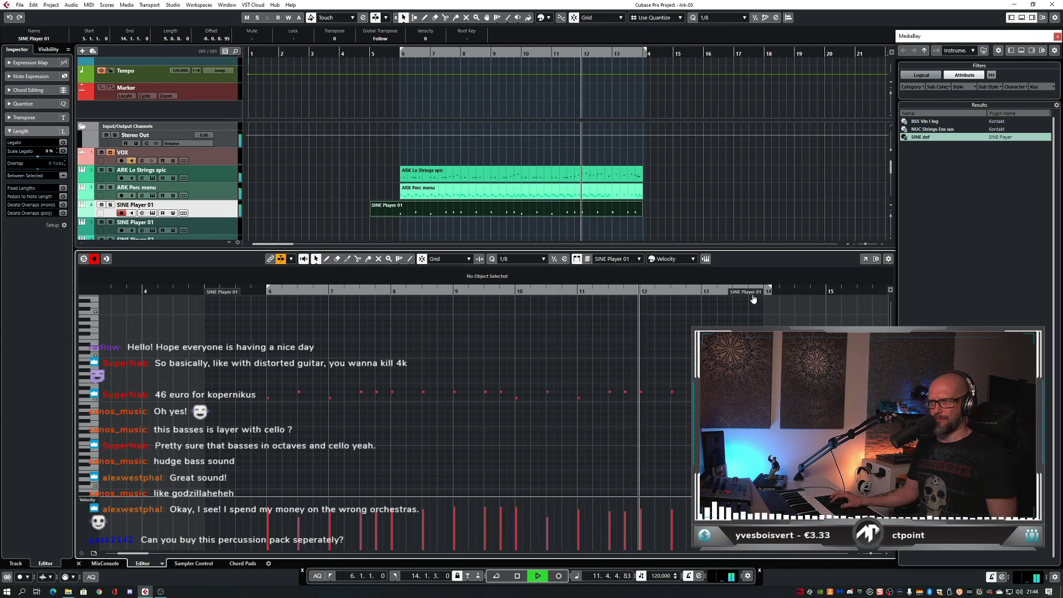
{"action": "mouse_move", "coordinate": [761, 289]}
{"action": "left_mouse_down"}
{"action": "mouse_move", "coordinate": [774, 288]}
{"action": "mouse_move", "coordinate": [763, 288]}
{"action": "left_mouse_up"}
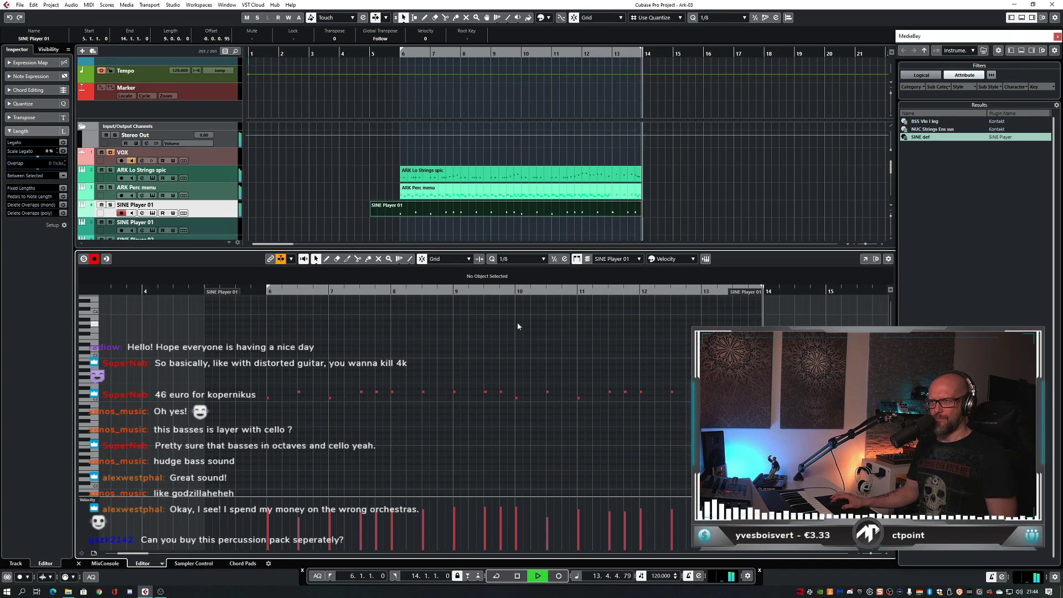
{"action": "key", "text": "space"}
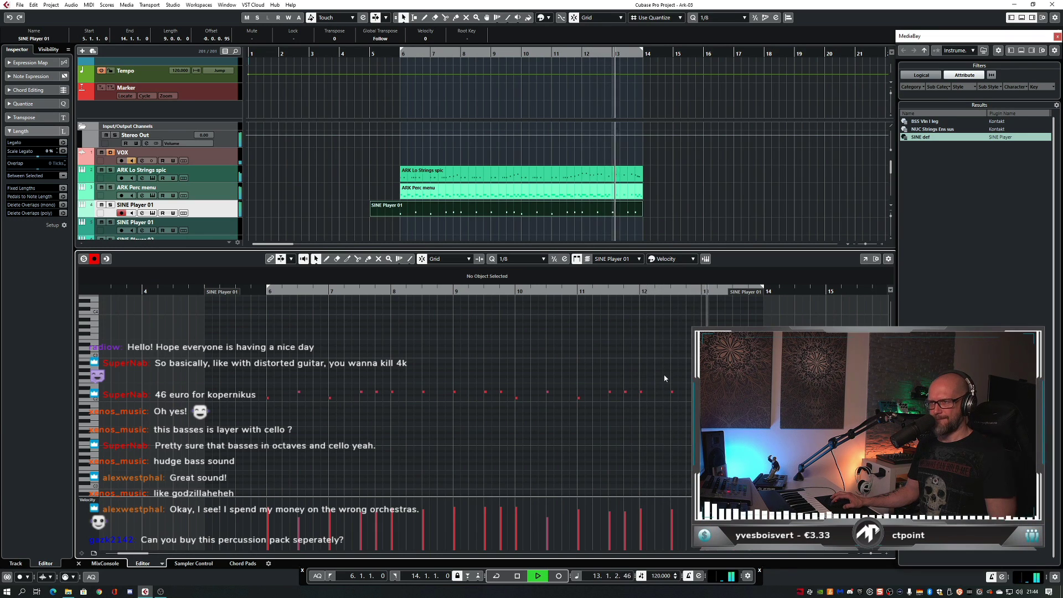
- Stop playback and delete the hits after the downbeat of bar 12 in the SINE Player 01 part
{"action": "key", "text": "space"}
{"action": "left_click", "coordinate": [672, 391]}
{"action": "key", "text": "Delete"}
{"action": "key", "text": "KP_0"}
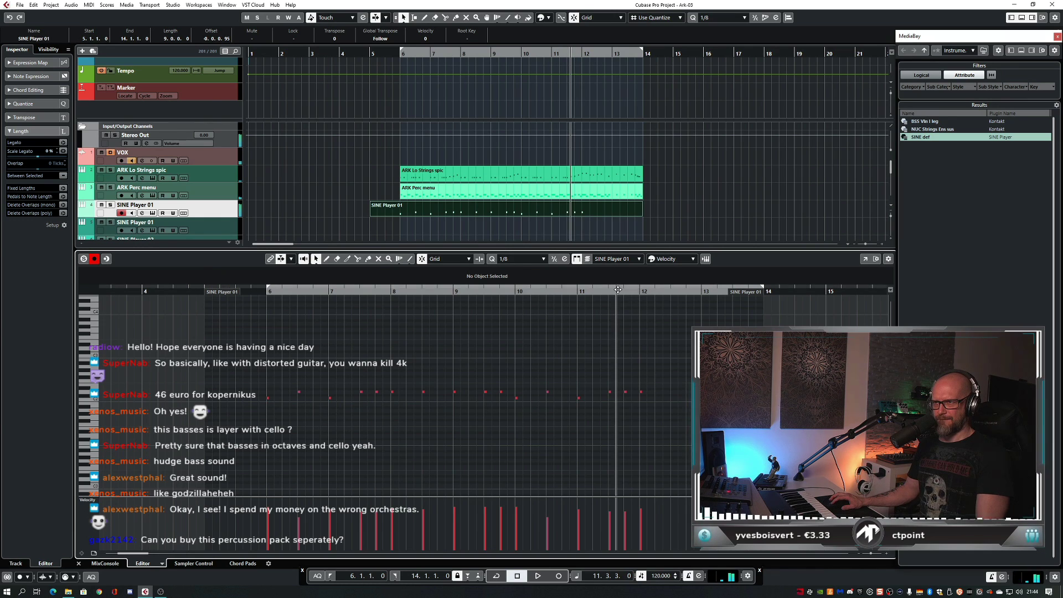
- Rehearse from bar 11, record replacement hits over bars 12 and 13 on SINE Player 01, and select the notes at the part's end
{"action": "key", "text": "space"}
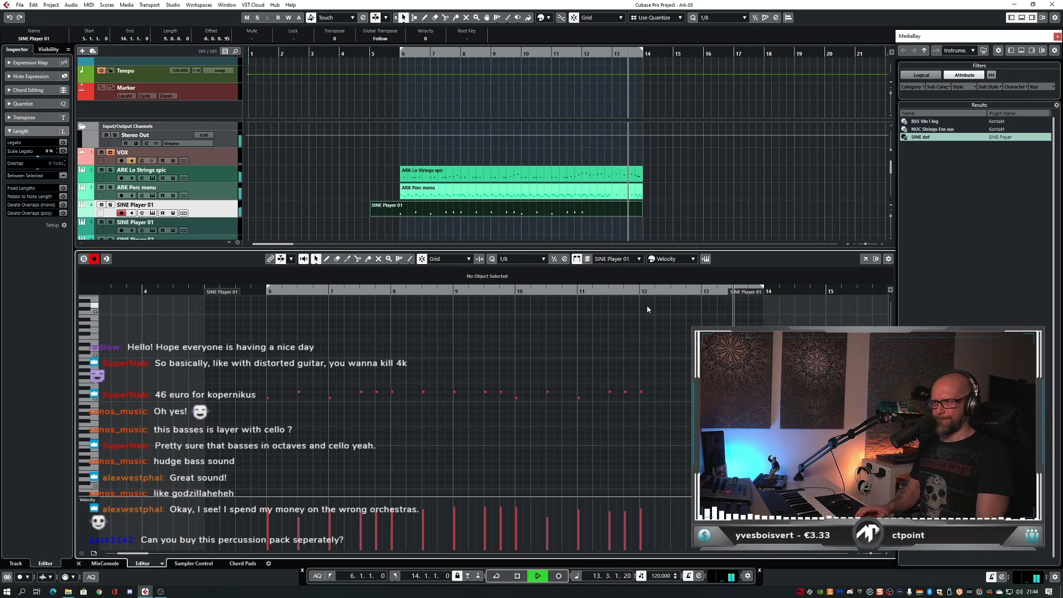
{"action": "key", "text": "KP_Subtract"}
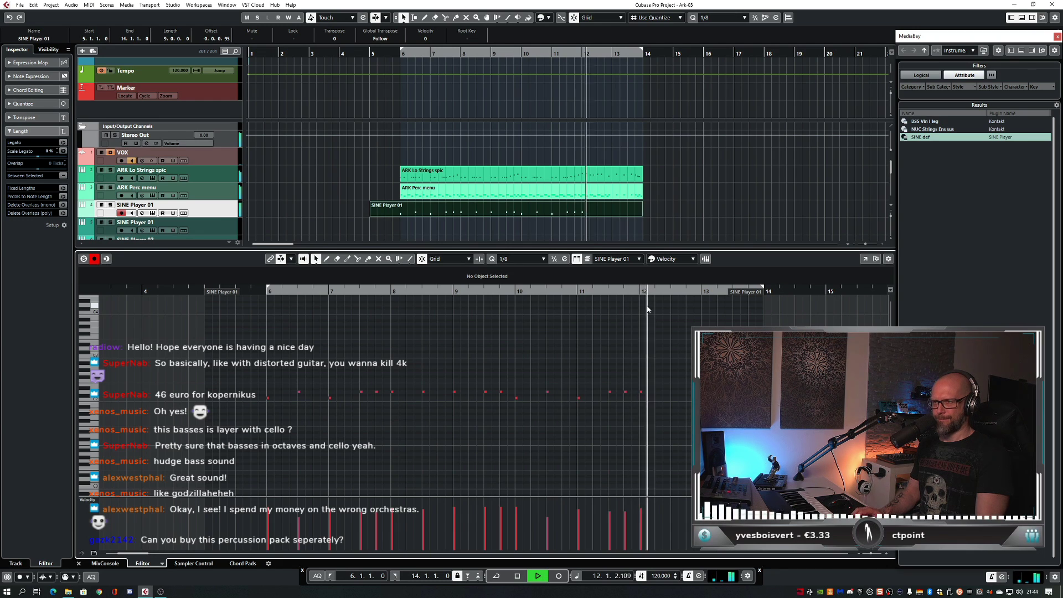
{"action": "key", "text": "KP_Multiply"}
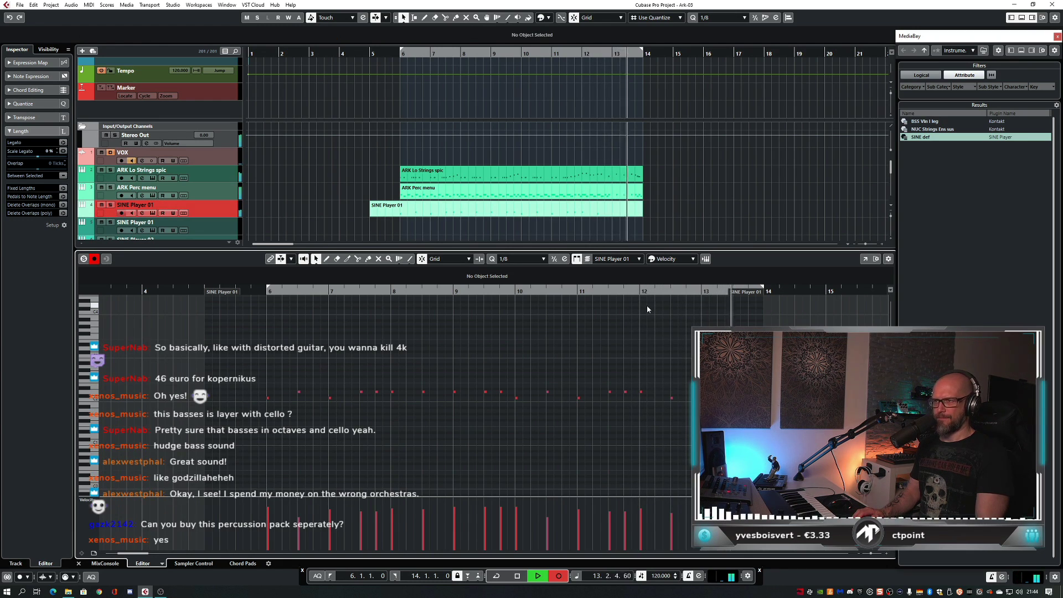
{"action": "key", "text": "KP_0"}
{"action": "left_click_drag", "start_coordinate": [692, 351], "coordinate": [617, 438]}
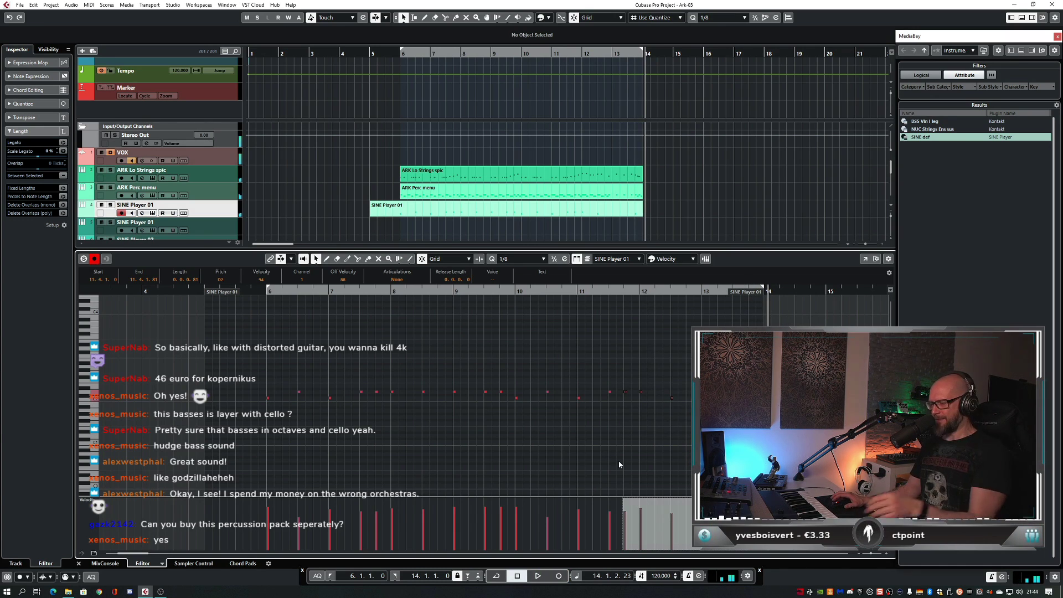
- Try recording an additional high percussion hit into the SINE Player 01 part, starting at bar 5
{"action": "double_click", "coordinate": [202, 290]}
{"action": "key", "text": "KP_Multiply"}
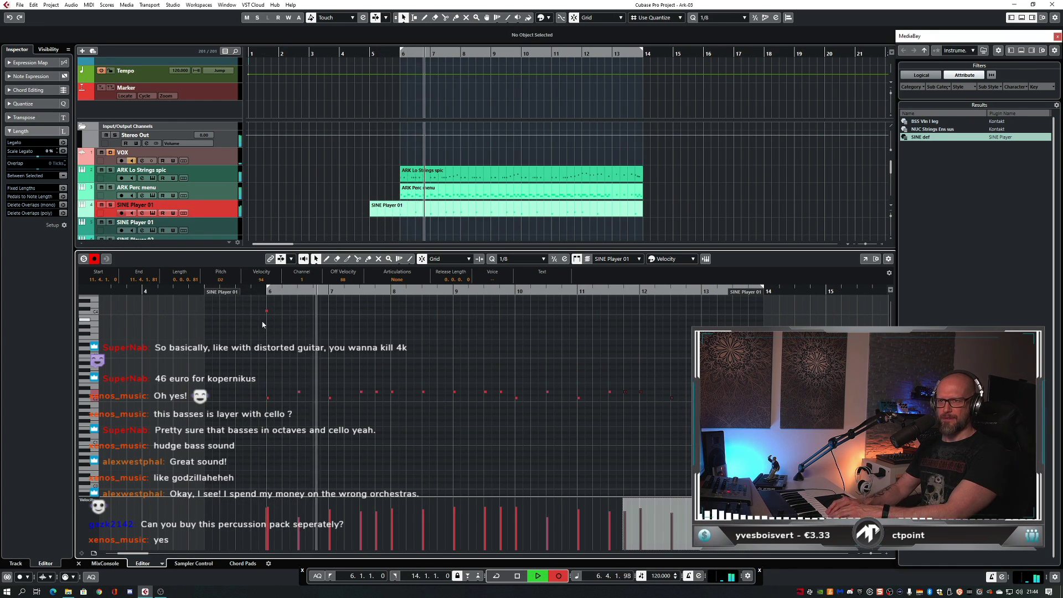
{"action": "key", "text": "space"}
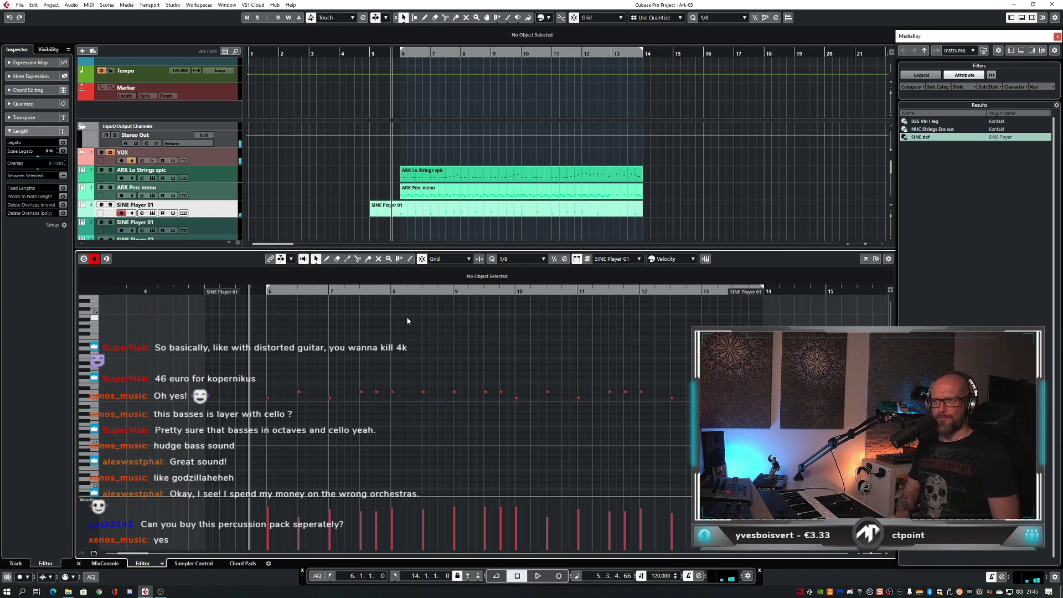
- Split the SINE Player 01 part at bar 6 and erase the empty piece before it
{"action": "key", "text": "ctrl+alt+e"}
{"action": "key", "text": "3"}
{"action": "left_click", "coordinate": [400, 208]}
{"action": "key", "text": "5"}
{"action": "left_click", "coordinate": [392, 209]}
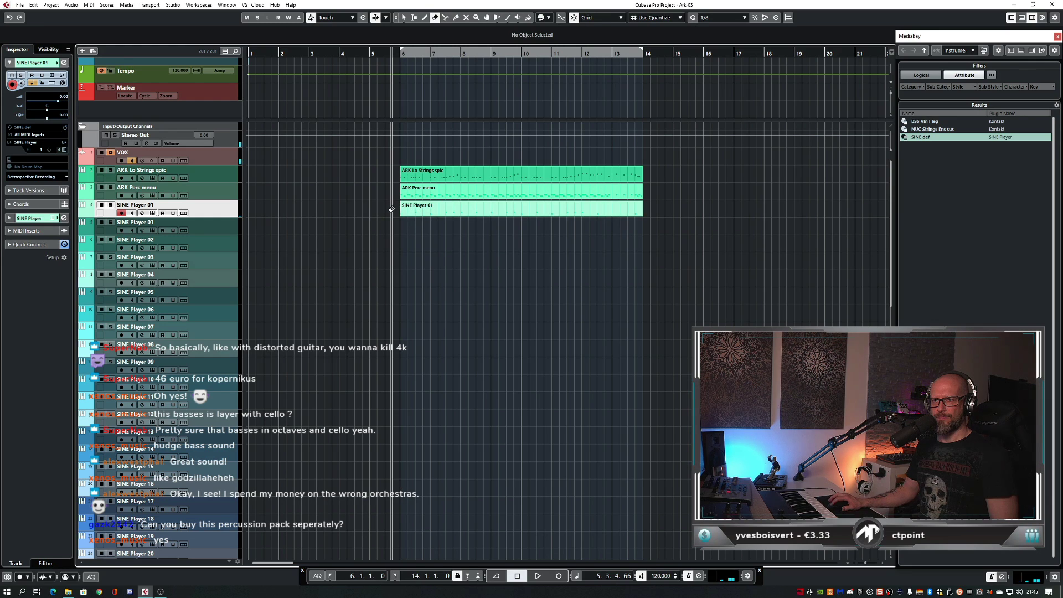
- Duplicate the SINE Player 01 track and delete the copied part from the duplicate
{"action": "right_click", "coordinate": [213, 212]}
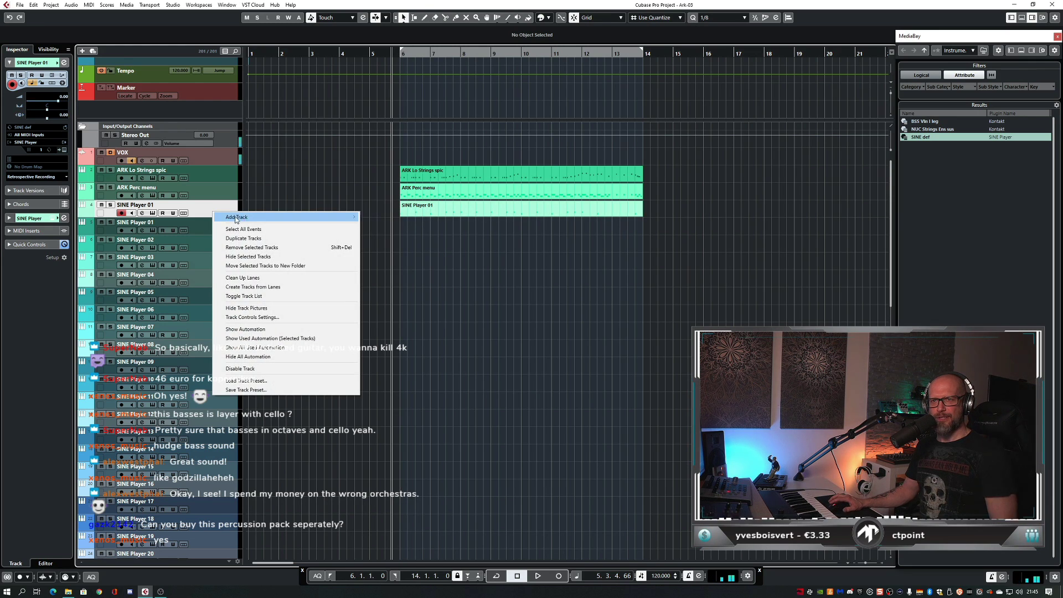
{"action": "left_click", "coordinate": [259, 238]}
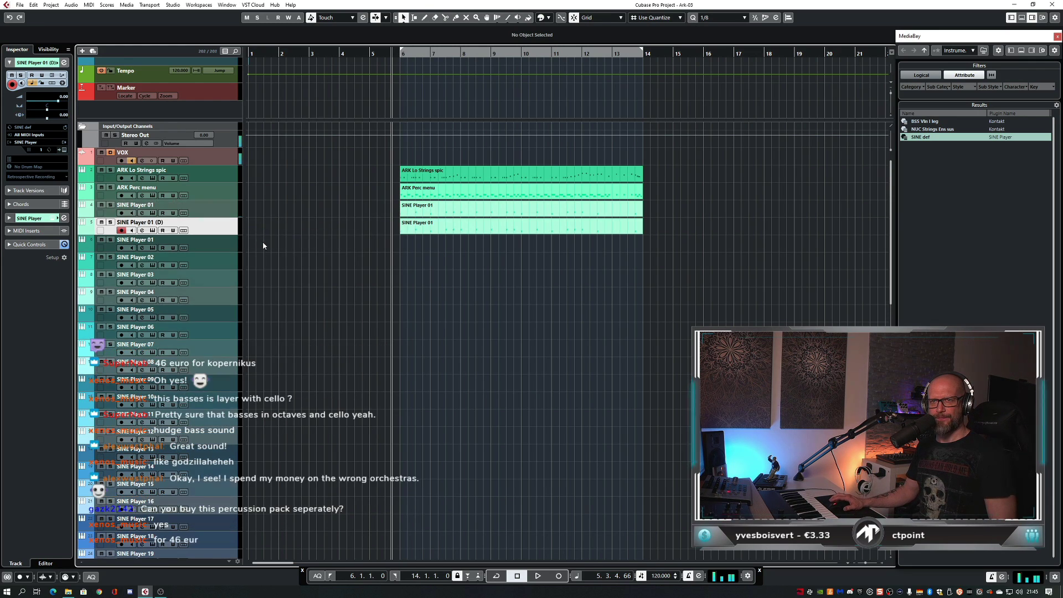
{"action": "left_click", "coordinate": [416, 227]}
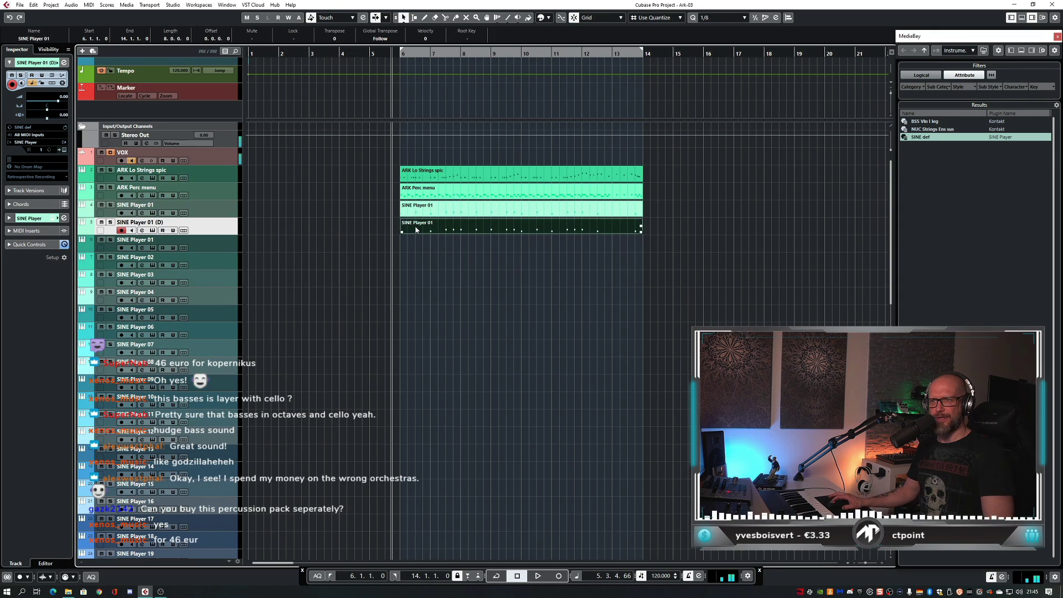
{"action": "key", "text": "Delete"}
- Insert ValhallaSupermassive on the SINE Player 01 (D) channel and set its delay to 0 ms
{"action": "key", "text": "F3"}
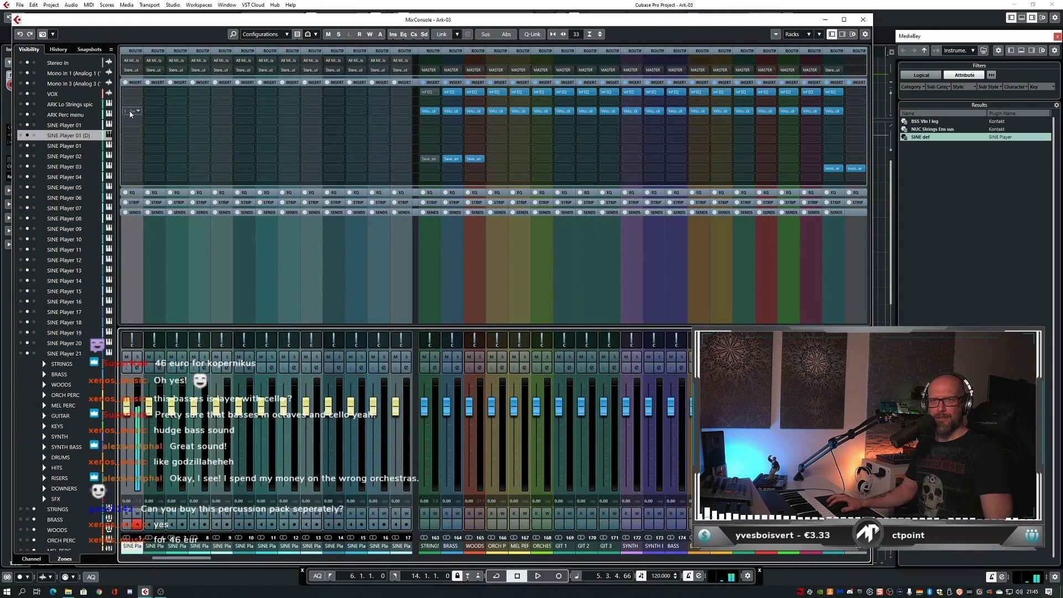
{"action": "left_click", "coordinate": [131, 113]}
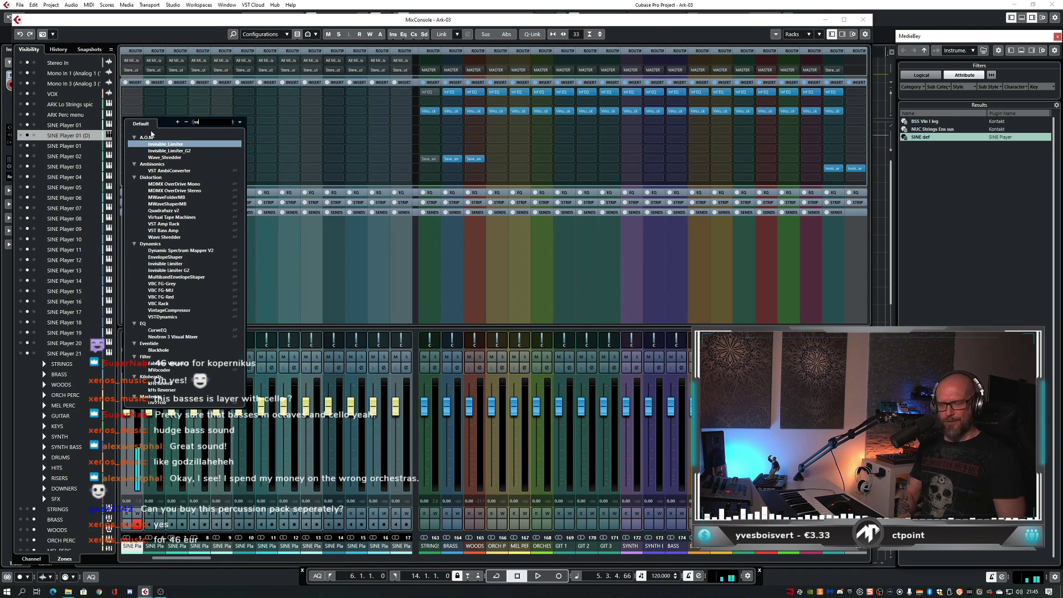
{"action": "key", "text": "Escape"}
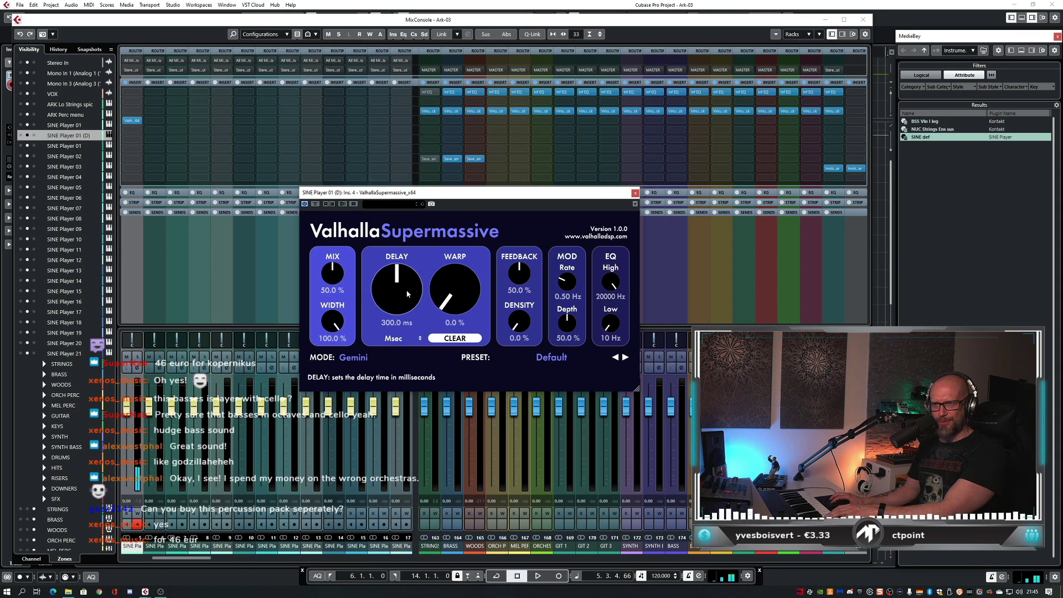
{"action": "left_click_drag", "start_coordinate": [396, 288], "coordinate": [397, 367]}
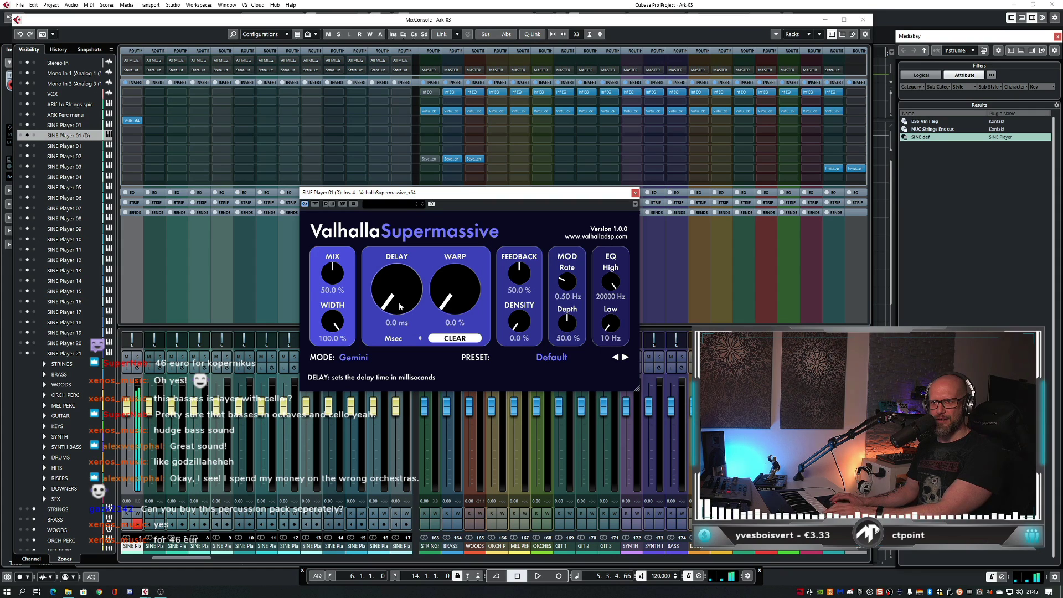
{"action": "left_click", "coordinate": [178, 176]}
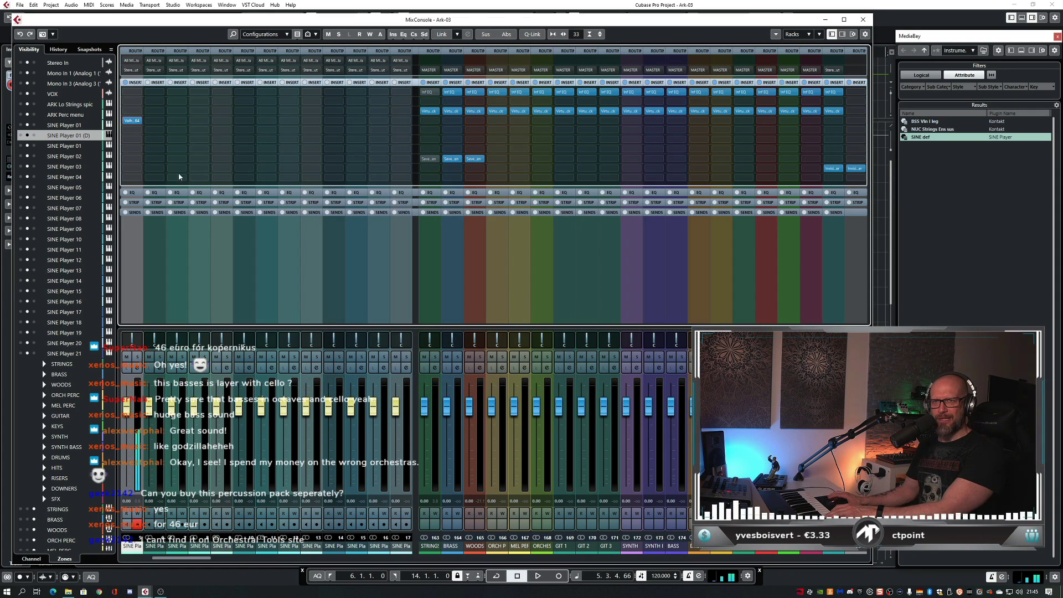
- Replace the ValhallaSupermassive insert on SINE Player 01 (D) with ValhallaShimmer, discarding the old plug-in's changes
{"action": "left_click", "coordinate": [140, 122]}
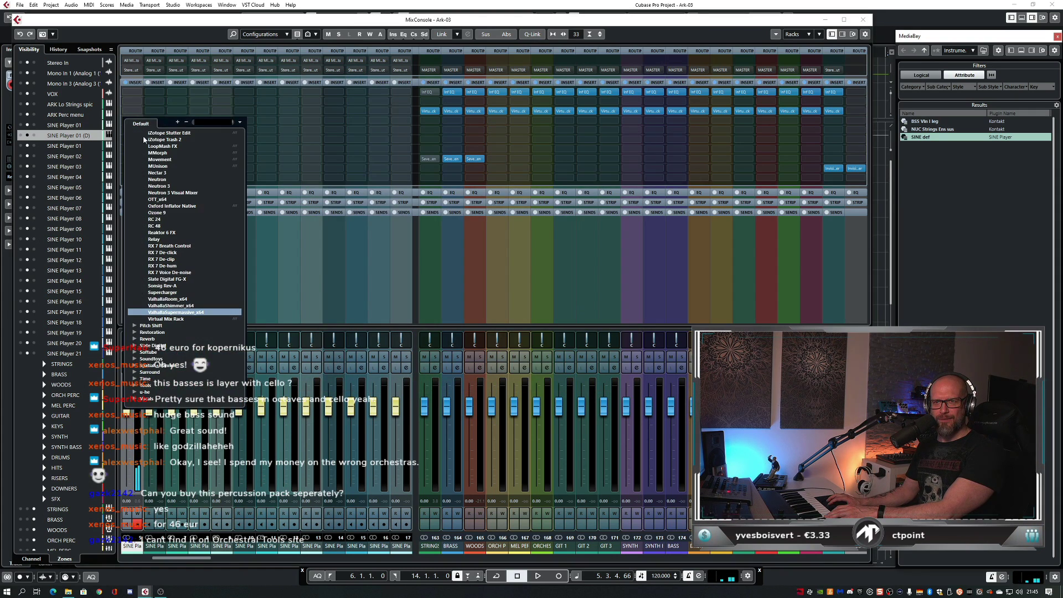
{"action": "left_click", "coordinate": [171, 312]}
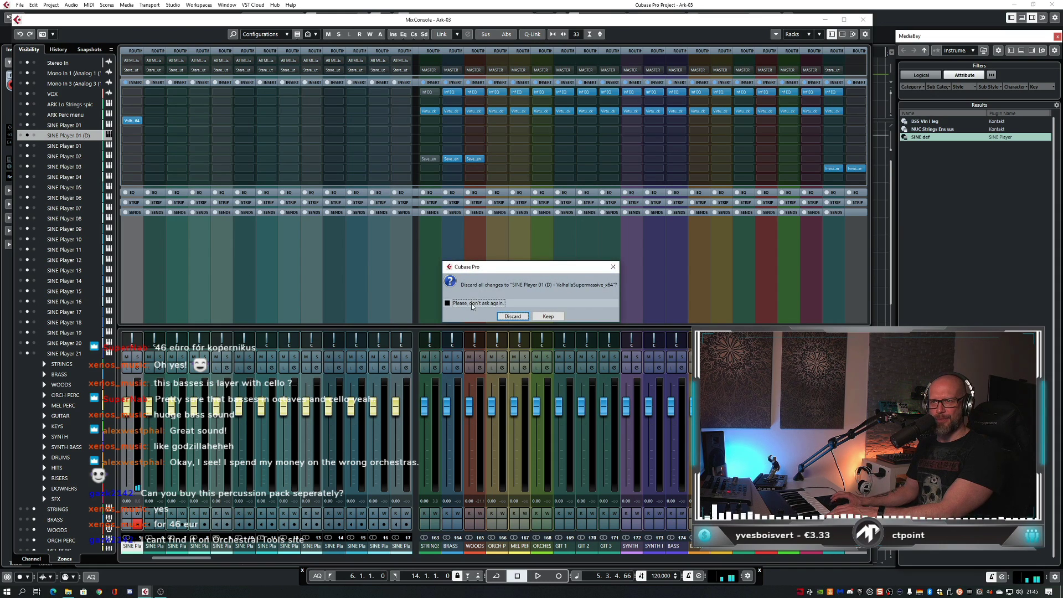
{"action": "left_click", "coordinate": [513, 316]}
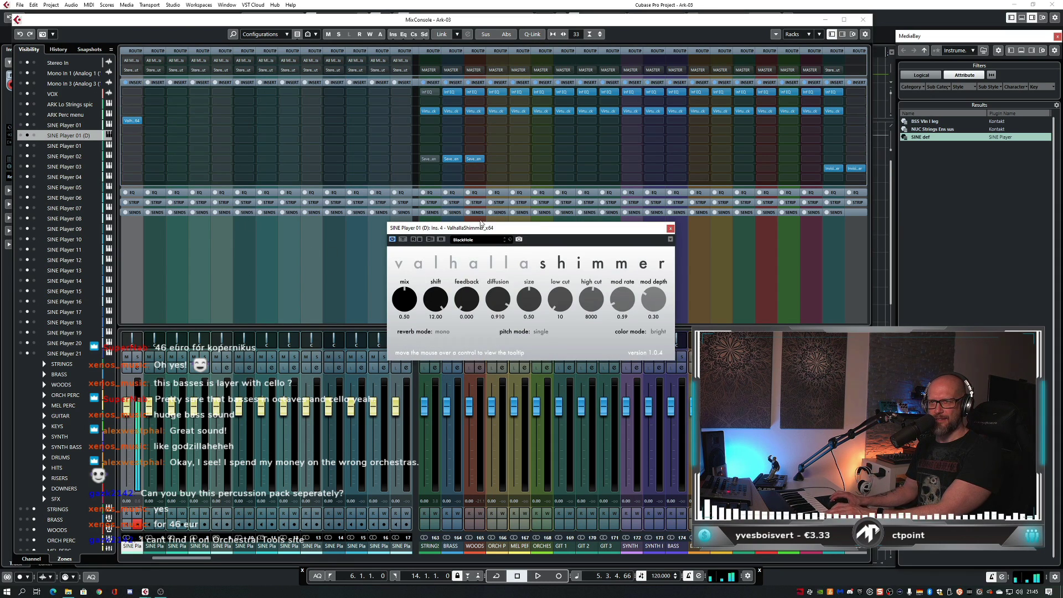
- Load the ConcertHall preset in ValhallaShimmer, set mix to 0.63 and high cut to 5220, and close the plug-in
{"action": "left_click_drag", "start_coordinate": [443, 228], "coordinate": [286, 215]}
{"action": "left_click_drag", "start_coordinate": [250, 285], "coordinate": [253, 296]}
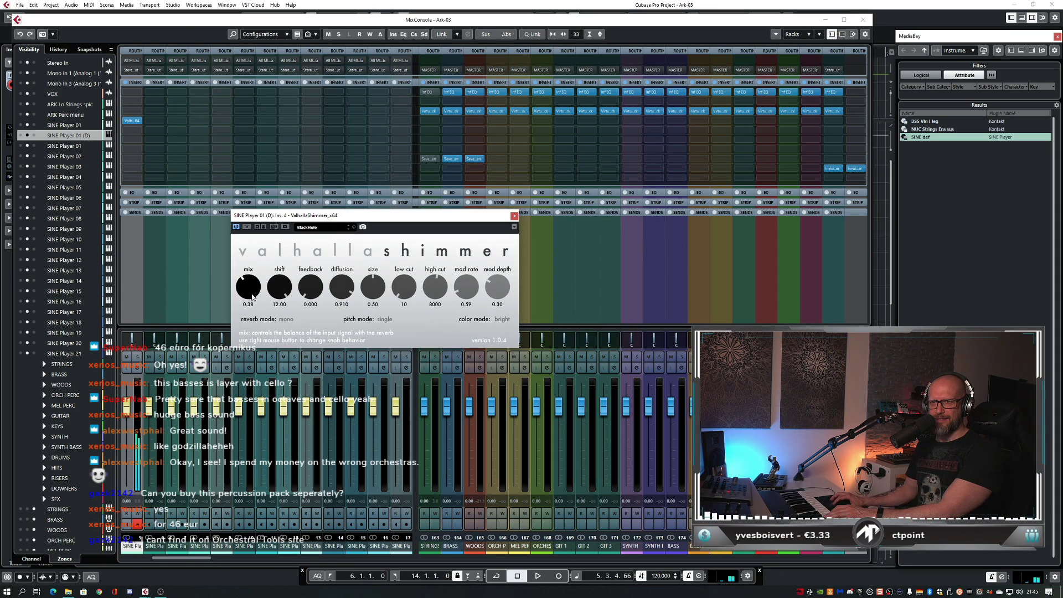
{"action": "left_click", "coordinate": [350, 229]}
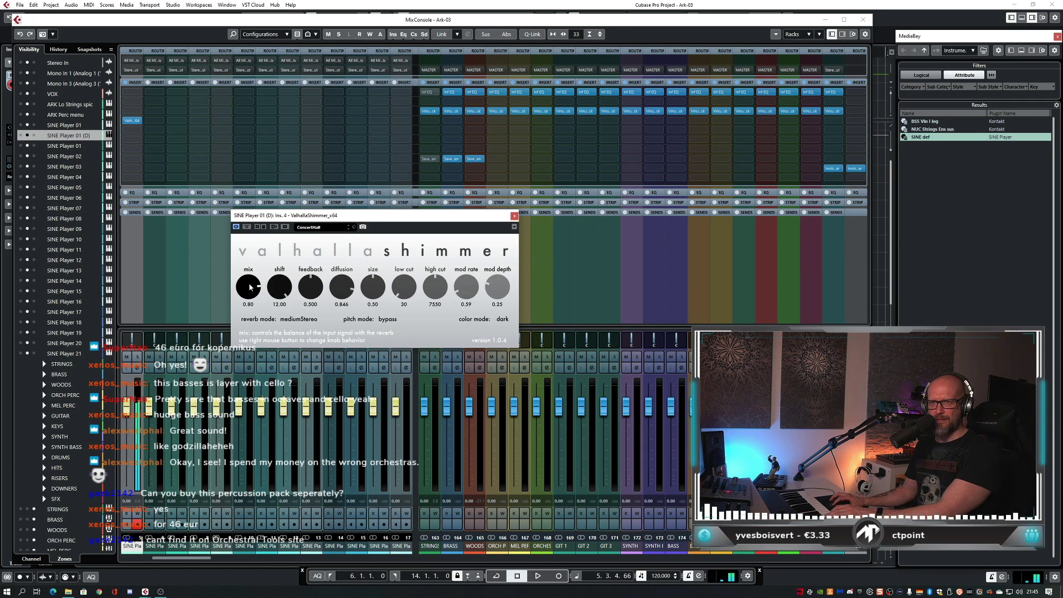
{"action": "left_click_drag", "start_coordinate": [250, 287], "coordinate": [255, 304]}
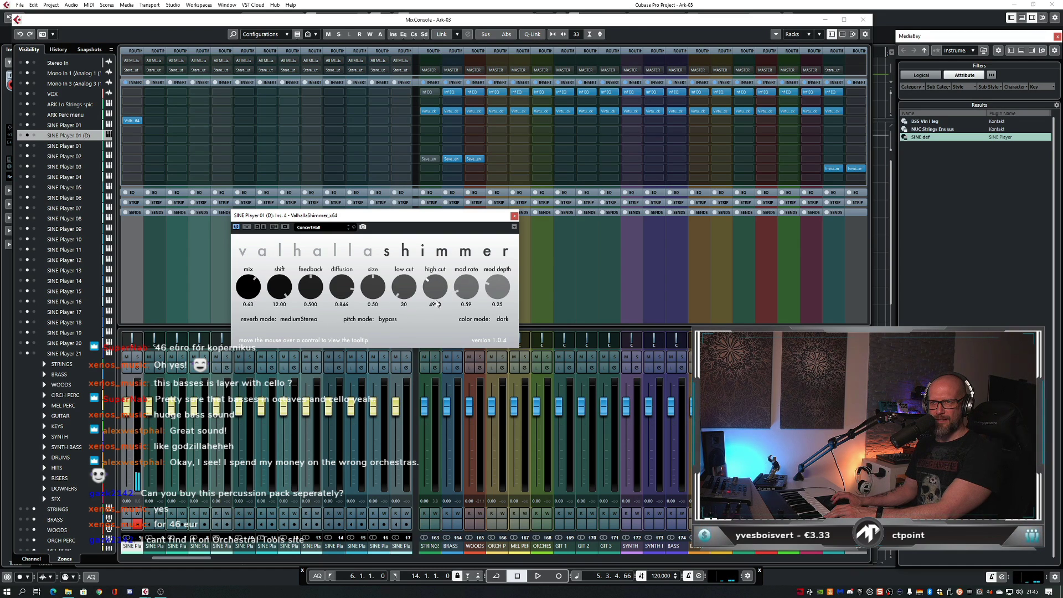
{"action": "mouse_move", "coordinate": [436, 287]}
{"action": "left_mouse_down"}
{"action": "mouse_move", "coordinate": [457, 298]}
{"action": "mouse_move", "coordinate": [438, 293]}
{"action": "left_mouse_up"}
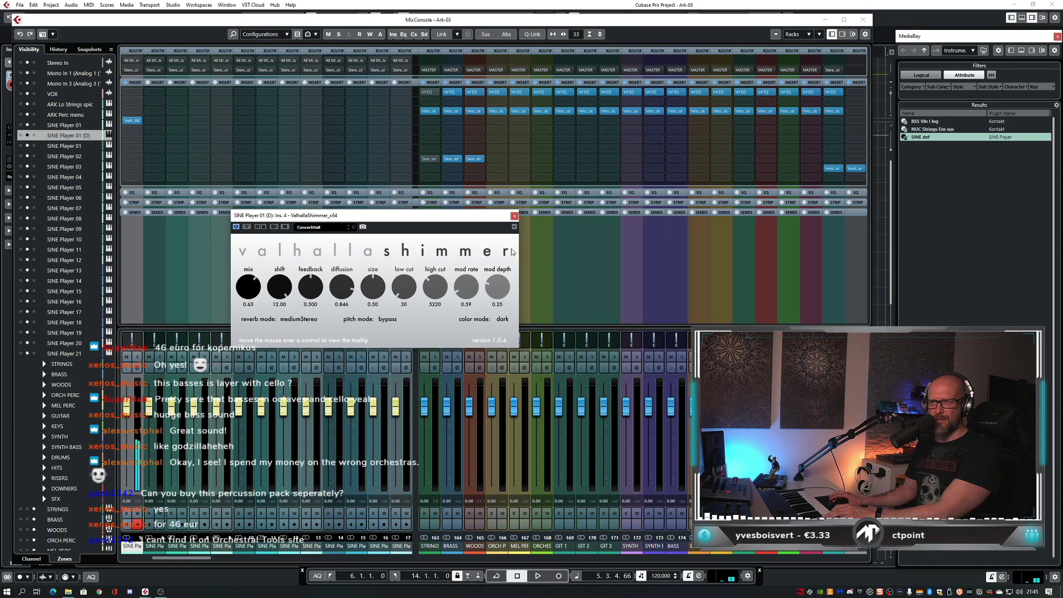
{"action": "left_click", "coordinate": [515, 216]}
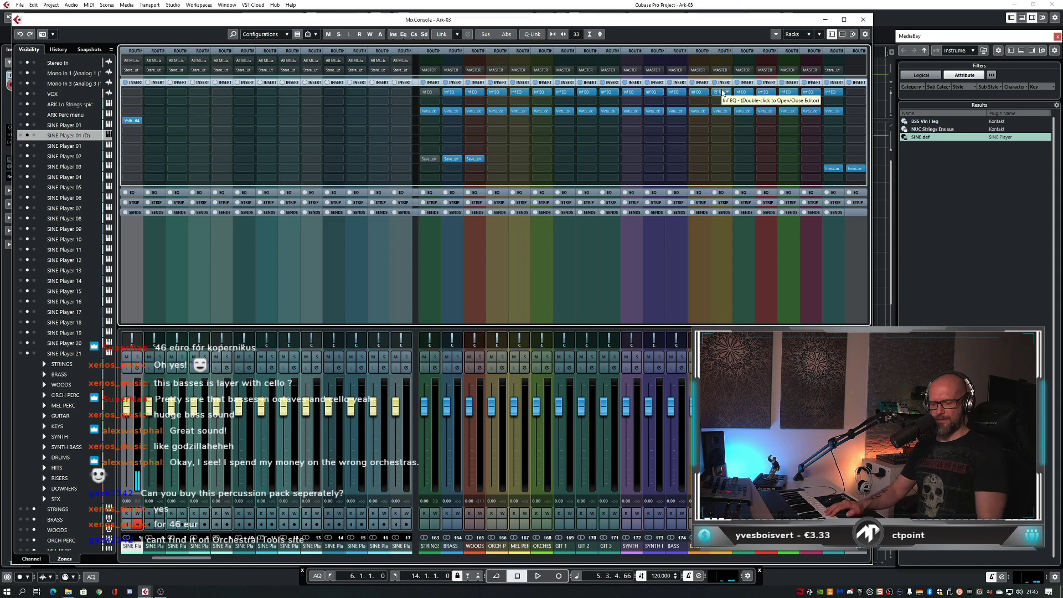
- Close the mixer and record sparse reverberant hits on SINE Player 01 (D) from bar 5 until bar 13
{"action": "key", "text": "F3"}
{"action": "key", "text": "KP_Subtract"}
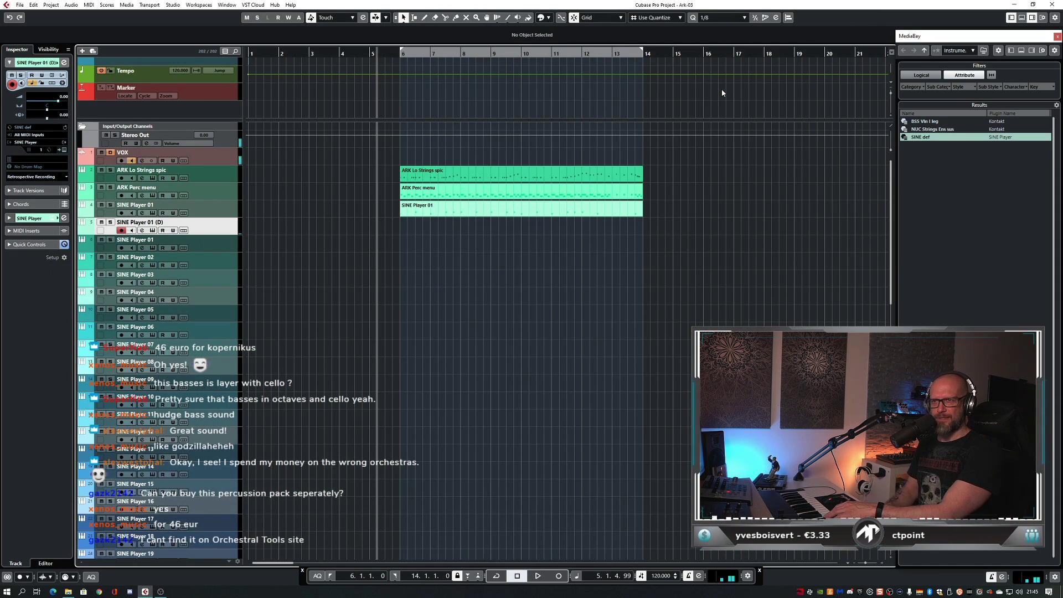
{"action": "key", "text": "KP_Multiply"}
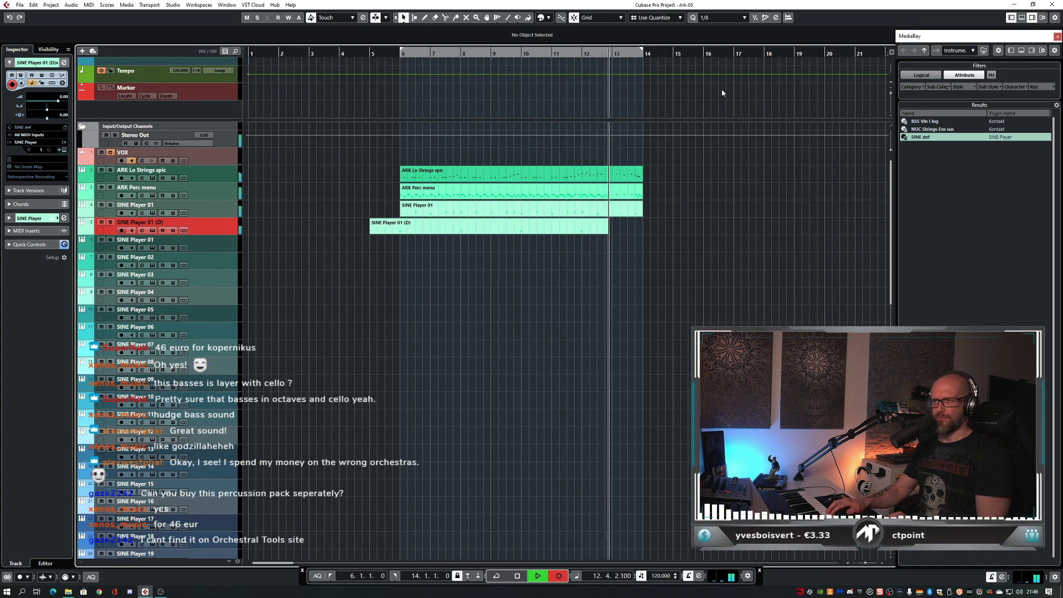
{"action": "key", "text": "KP_Multiply"}
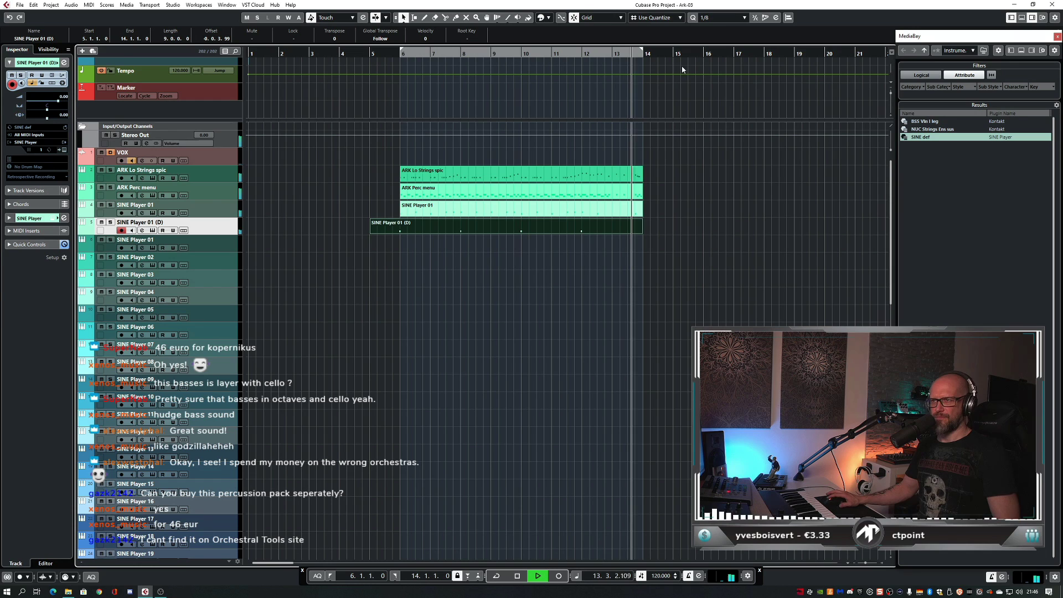
- Record additional ending hits over bars 12 to 14 on the SINE Player 01 track and glue them to the existing part
{"action": "key", "text": "space"}
{"action": "left_click", "coordinate": [623, 215]}
{"action": "left_click", "coordinate": [222, 215]}
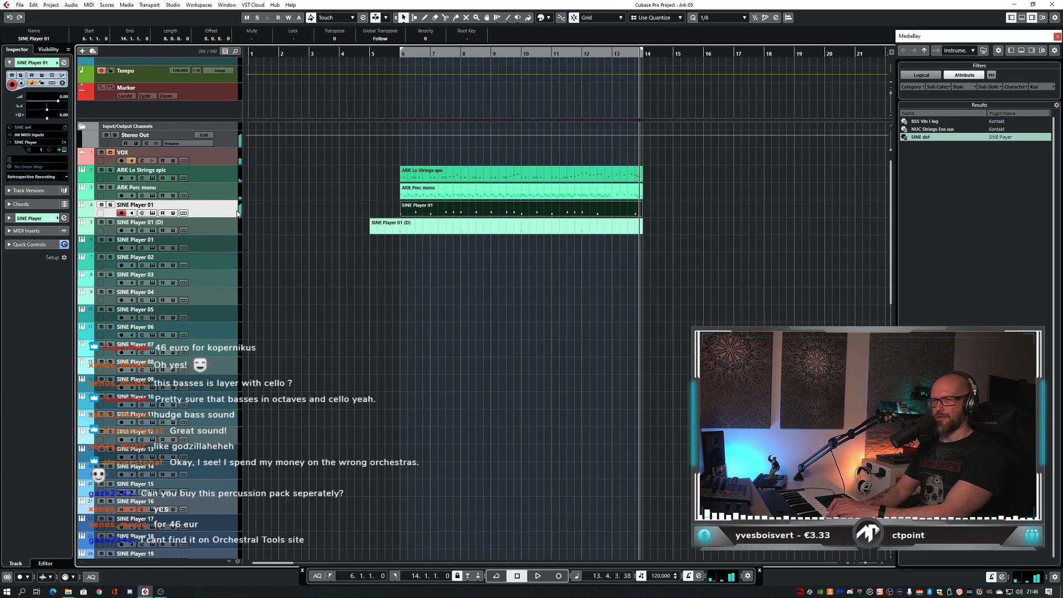
{"action": "key", "text": "KP_Subtract"}
{"action": "key", "text": "KP_Subtract"}
{"action": "key", "text": "KP_Subtract"}
{"action": "key", "text": "space"}
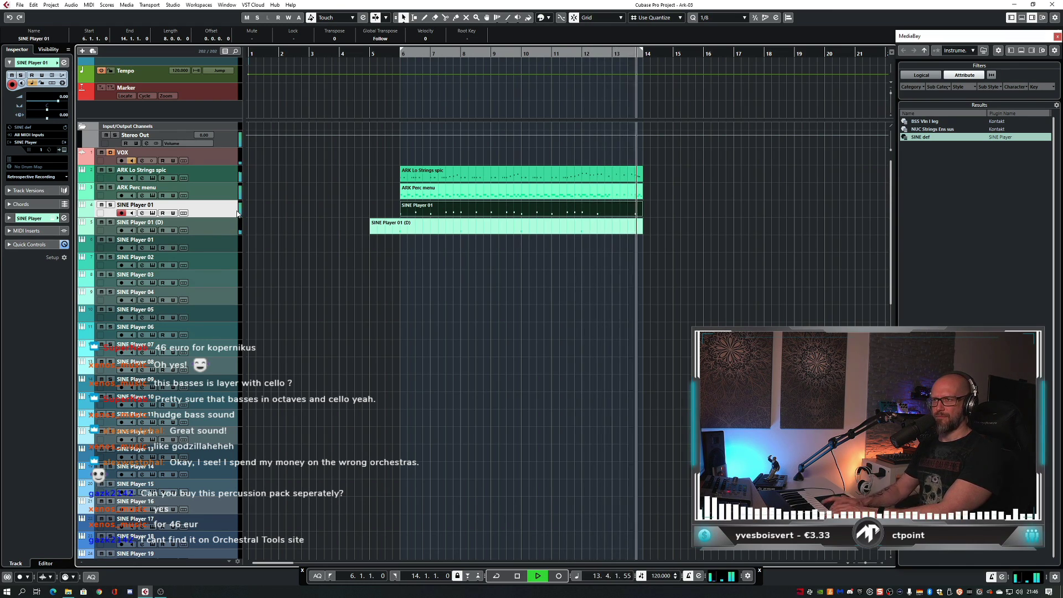
{"action": "key", "text": "space"}
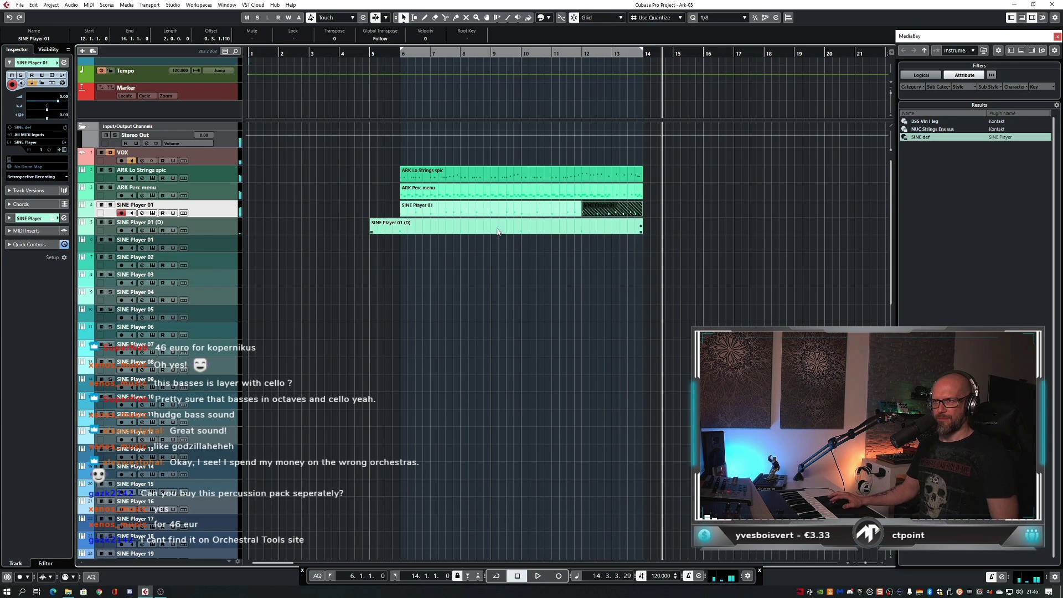
{"action": "left_click", "coordinate": [577, 209]}
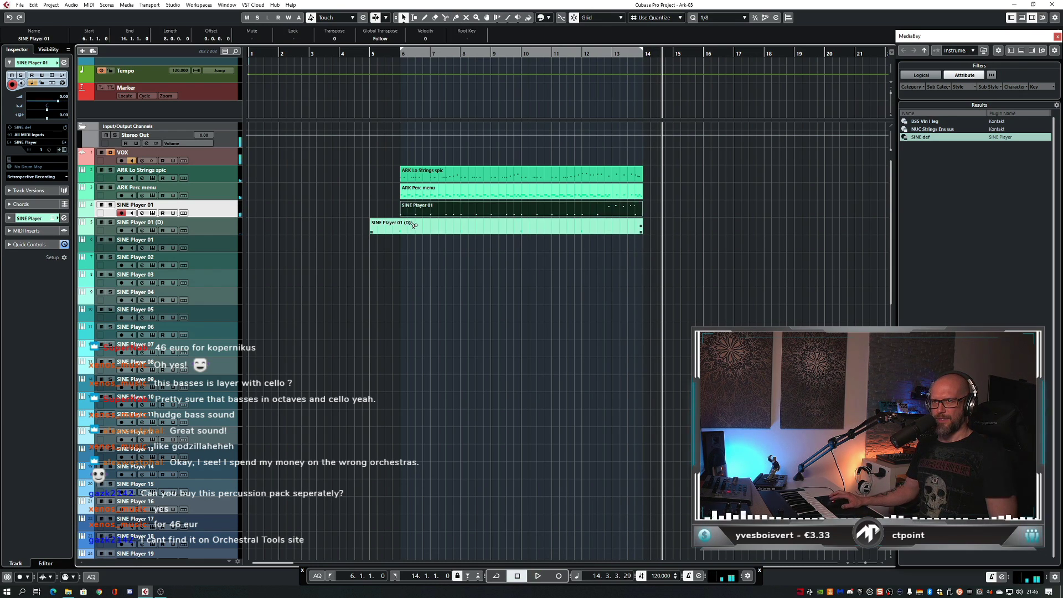
- Quantize all notes of the SINE Player 01 (D) part to the 1/4 grid, start playback and close the editor
{"action": "double_click", "coordinate": [427, 230]}
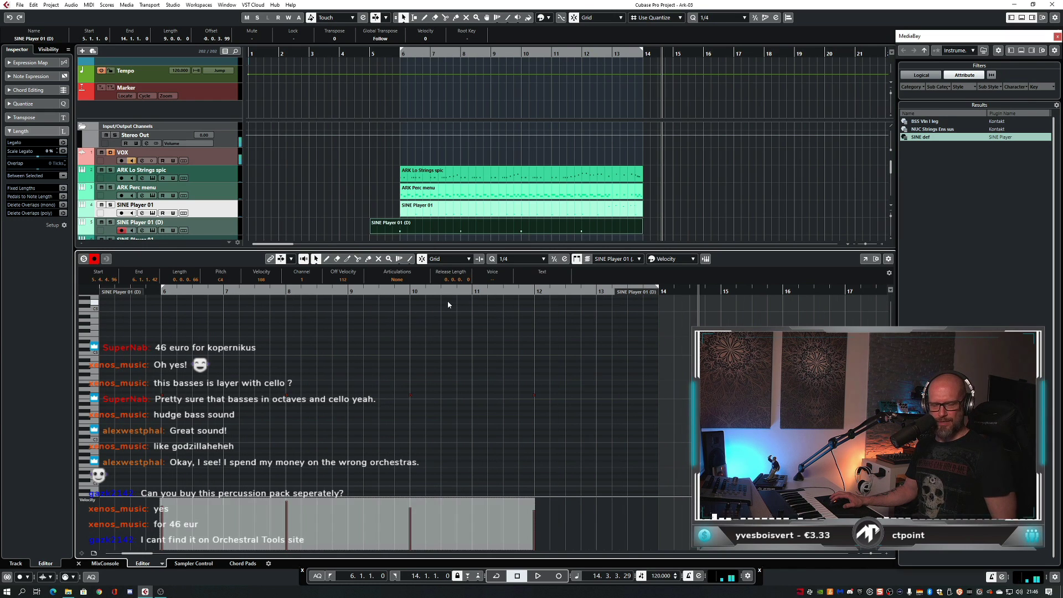
{"action": "key", "text": "ctrl+a"}
{"action": "key", "text": "space"}
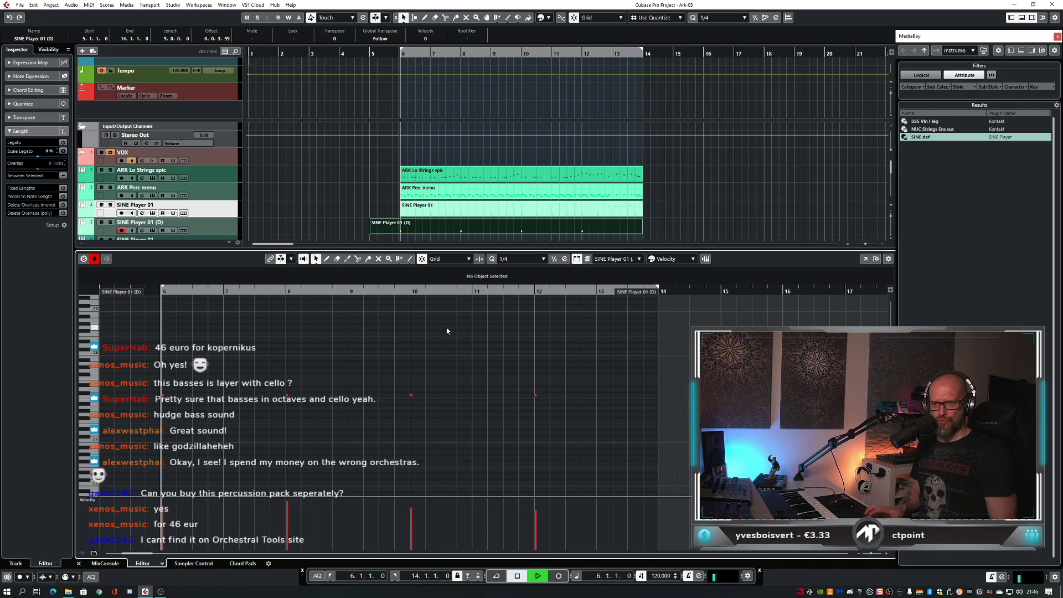
{"action": "key", "text": "ctrl+e"}
- Open the mixer and lower the volume of the SINE Player 01 (D), SINE Player 01 and ARK Perc menu channels during playback
{"action": "key", "text": "F3"}
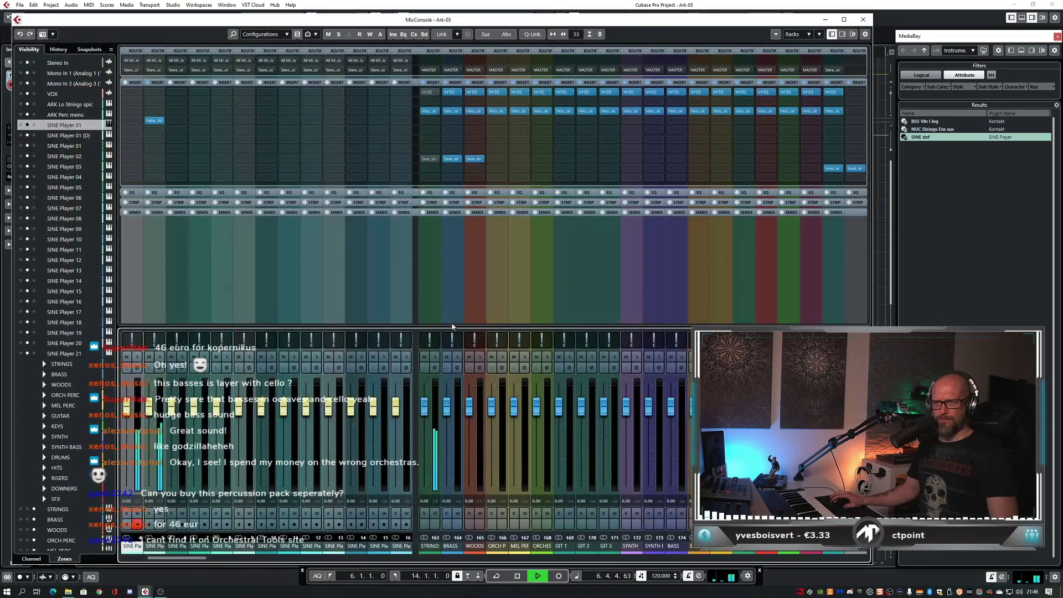
{"action": "left_click_drag", "start_coordinate": [147, 411], "coordinate": [154, 435]}
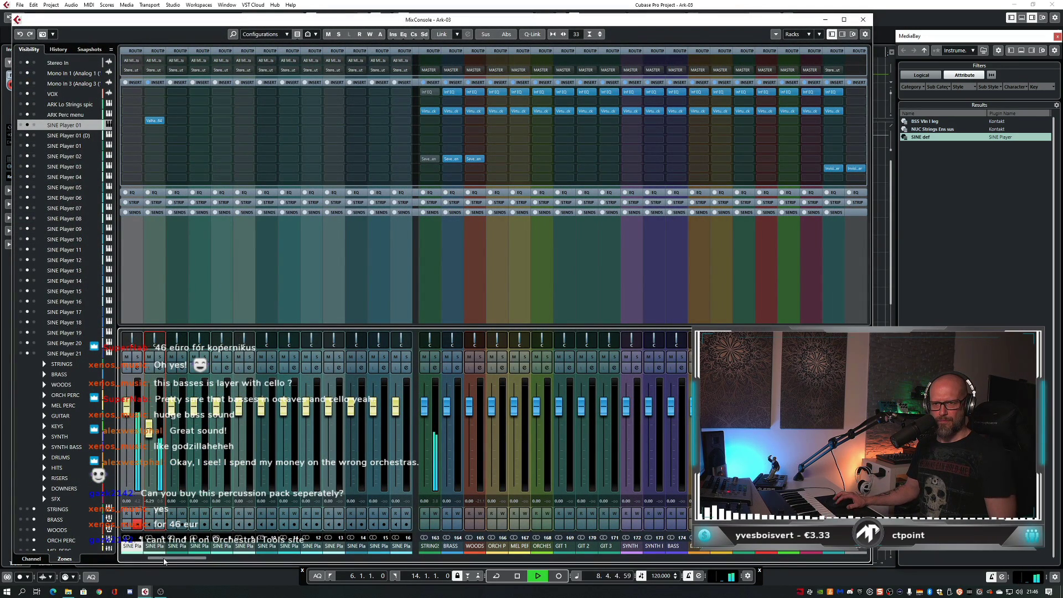
{"action": "left_click_drag", "start_coordinate": [164, 559], "coordinate": [136, 559]}
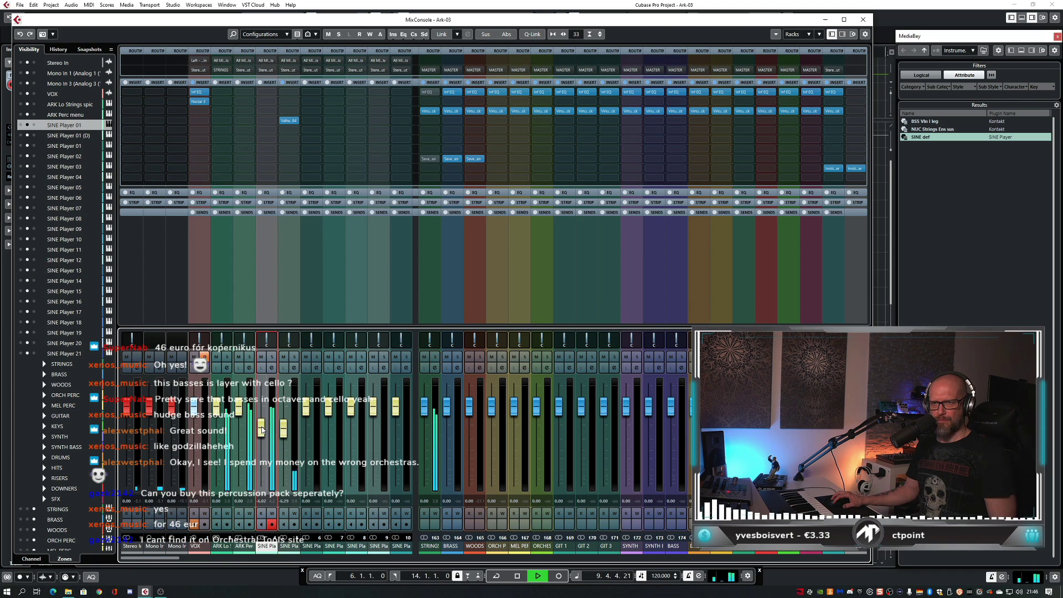
{"action": "left_click_drag", "start_coordinate": [263, 431], "coordinate": [242, 423]}
{"action": "key", "text": "space"}
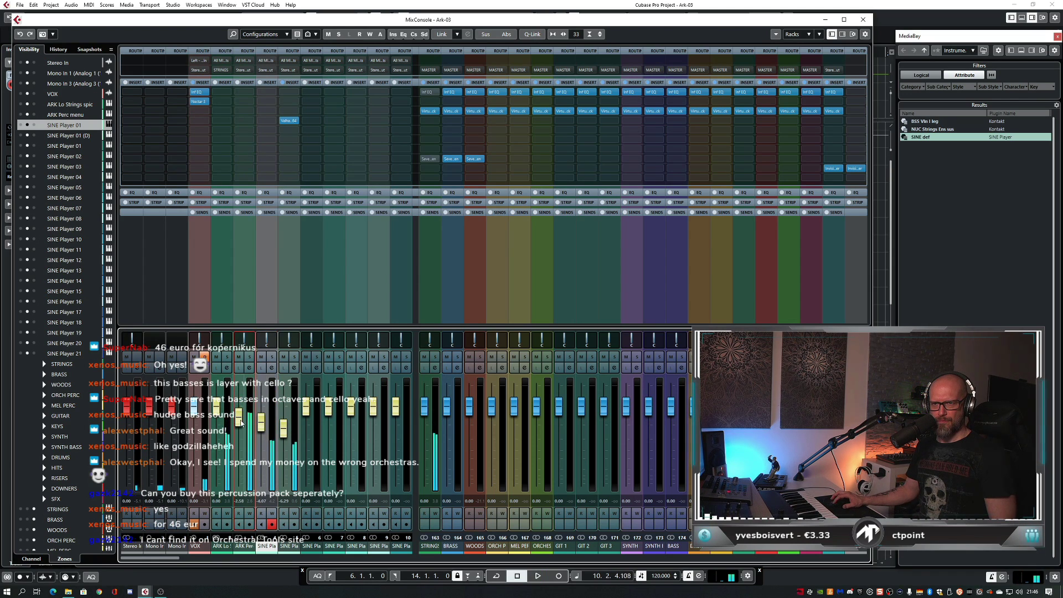
- Rebalance the three percussion channels against the low strings during playback, pulling them down further and raising them slightly
{"action": "key", "text": "space"}
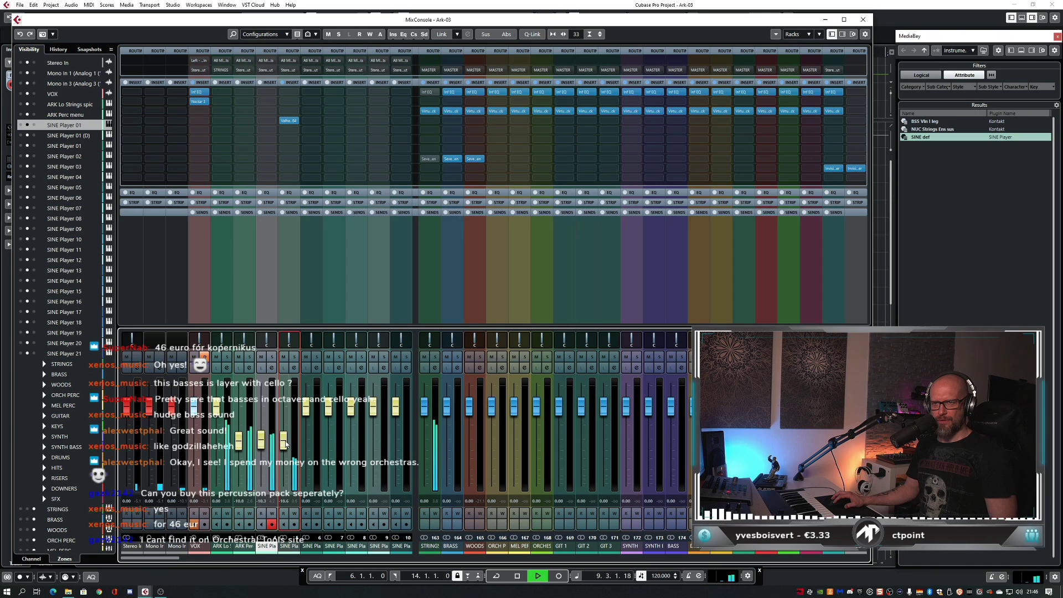
{"action": "key", "text": "space"}
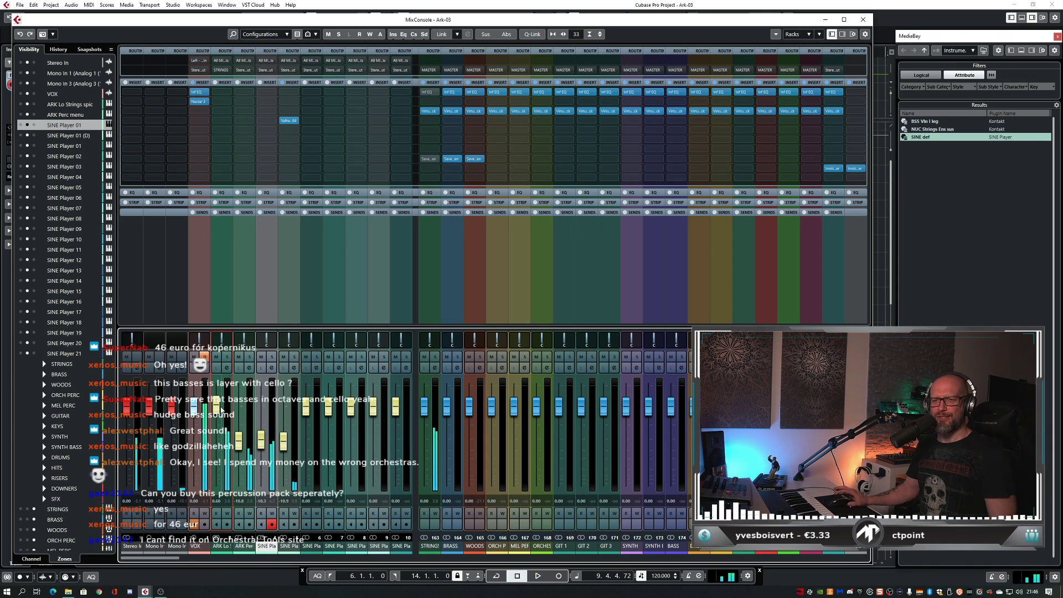
{"action": "key", "text": "space"}
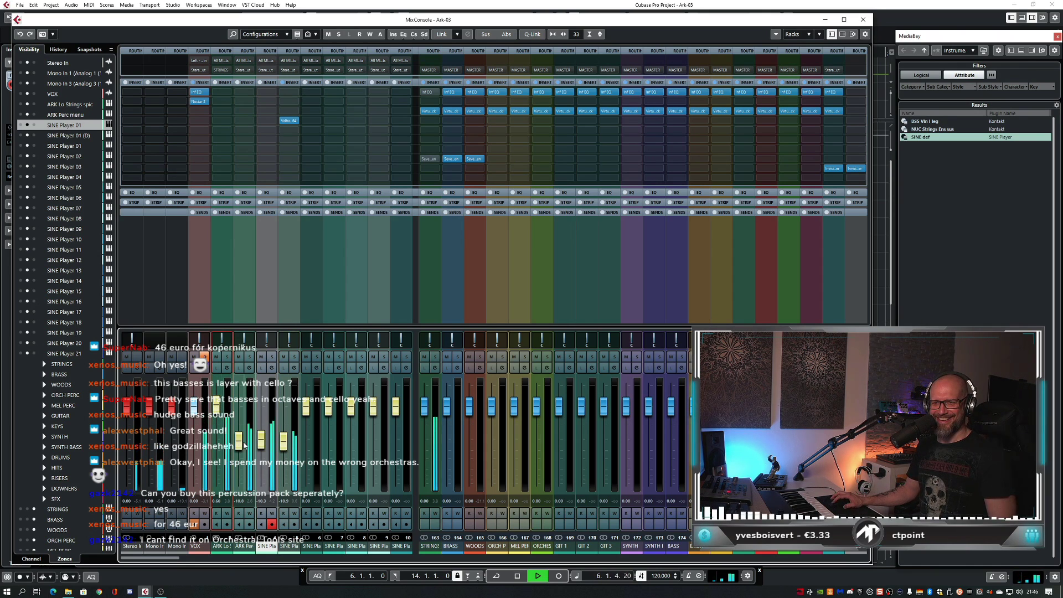
{"action": "left_click", "coordinate": [245, 446]}
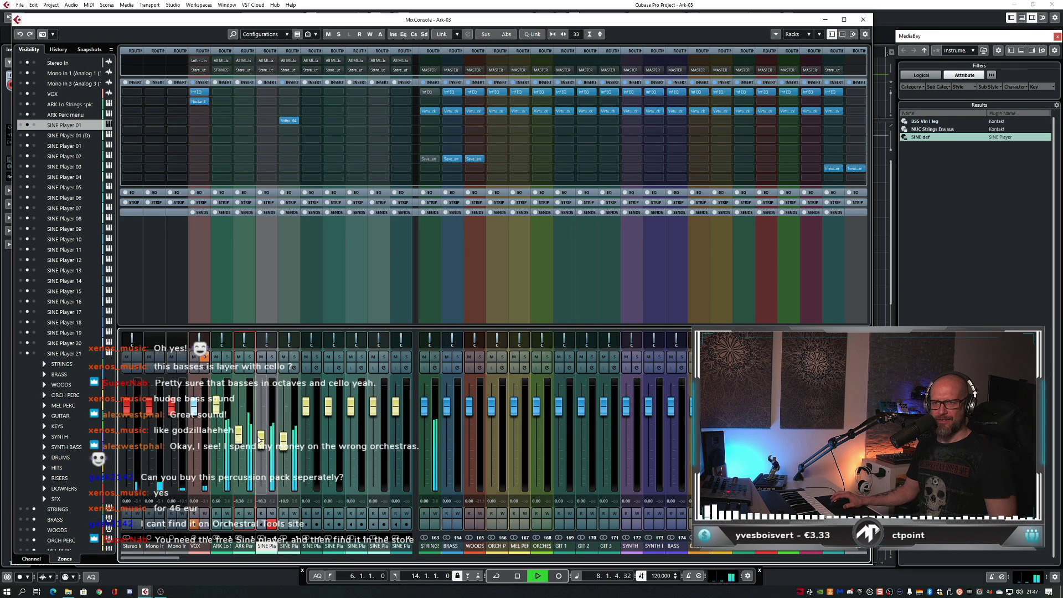
{"action": "left_click_drag", "start_coordinate": [261, 440], "coordinate": [261, 435]}
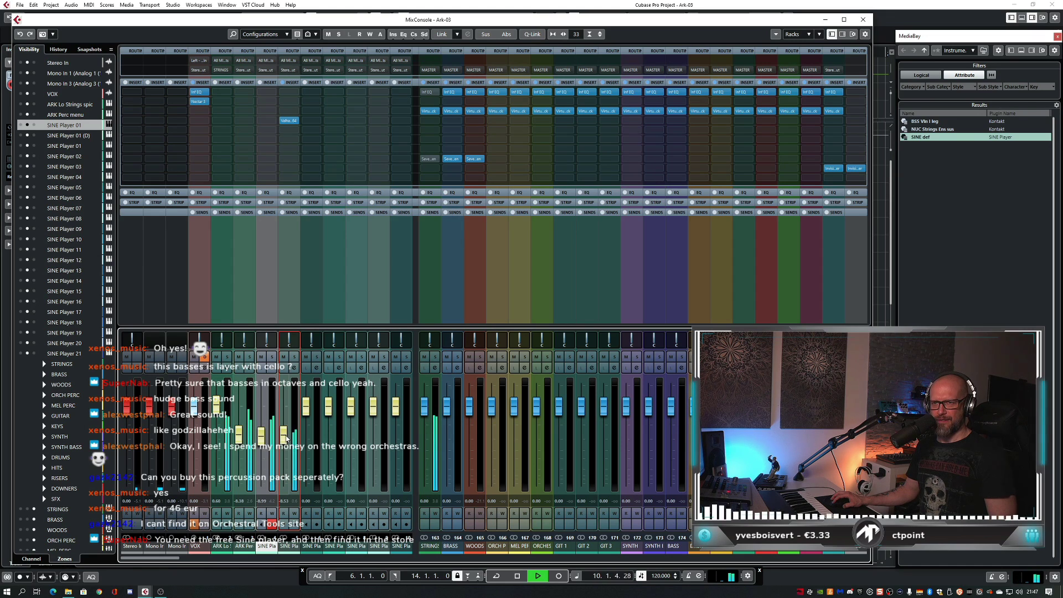
- Set the ValhallaShimmer mix on SINE Player 01 (D) to 0.59, close the plug-in and stop playback
{"action": "left_click", "coordinate": [288, 120]}
{"action": "left_click_drag", "start_coordinate": [348, 291], "coordinate": [357, 298]}
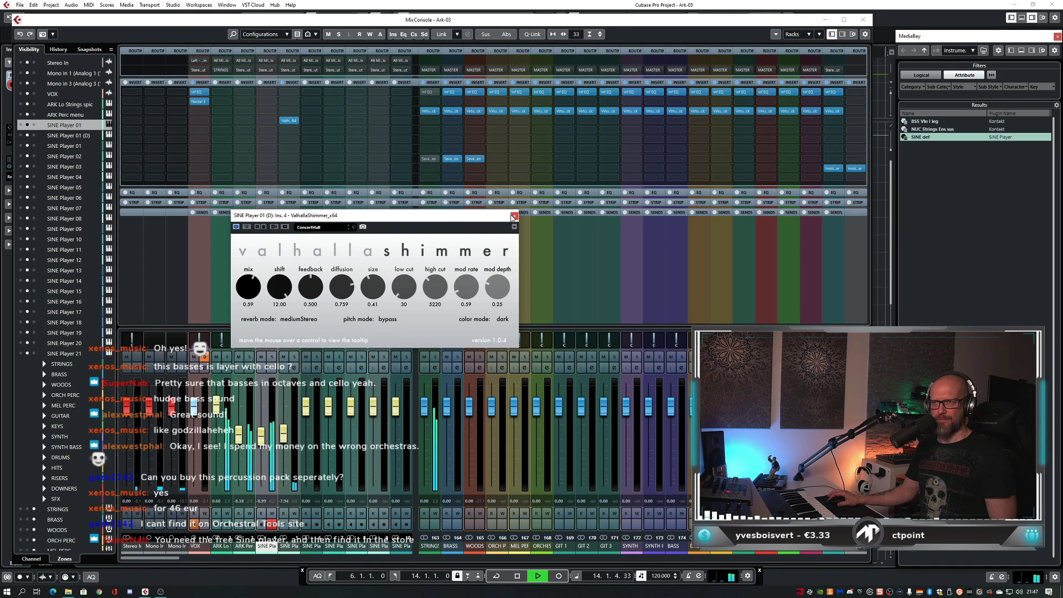
{"action": "left_click", "coordinate": [512, 217]}
{"action": "key", "text": "space"}
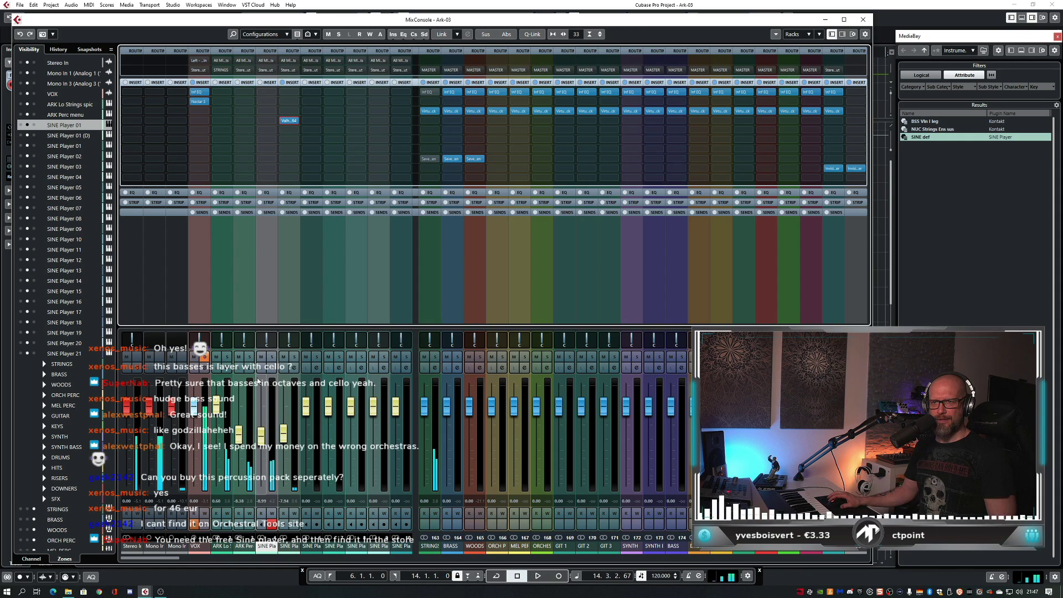
- Insert Infinity EQ in slot 4 of ARK Perc menu and, with the track soloed, cut about 3 dB around 126 Hz
{"action": "left_click", "coordinate": [246, 121]}
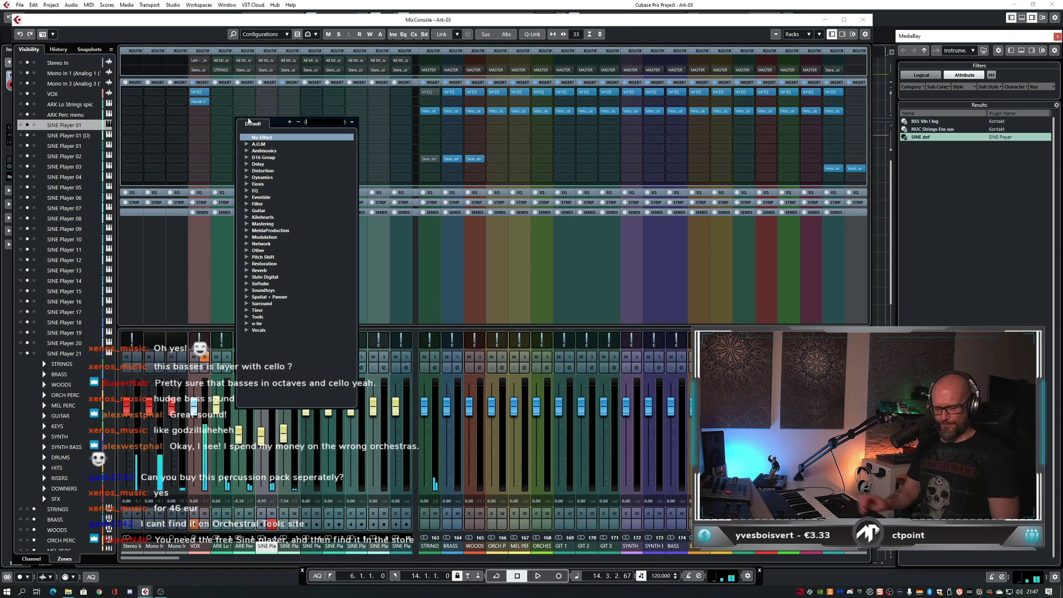
{"action": "left_click", "coordinate": [247, 117]}
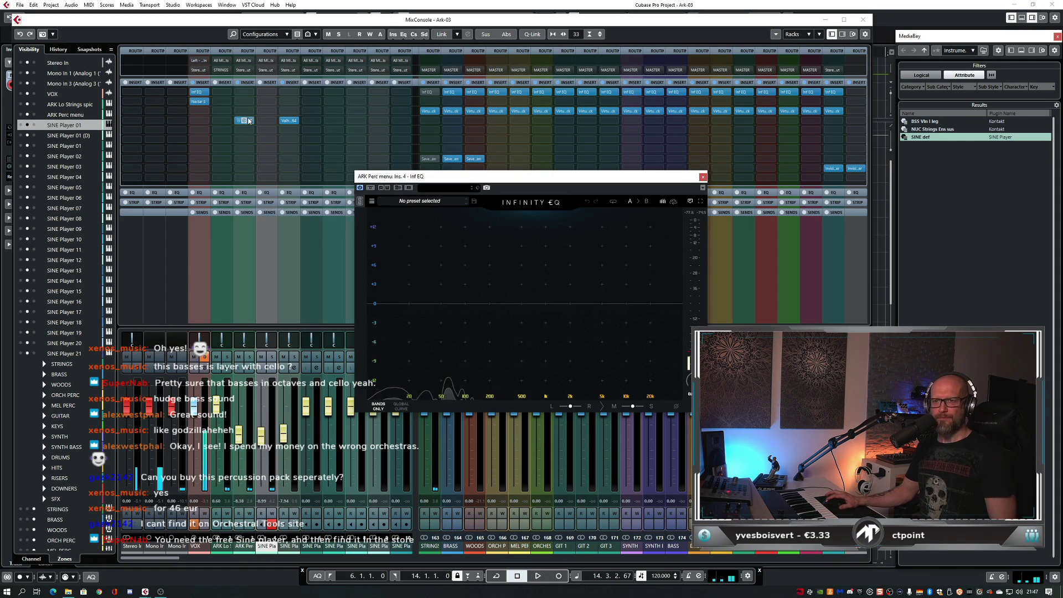
{"action": "key", "text": "space"}
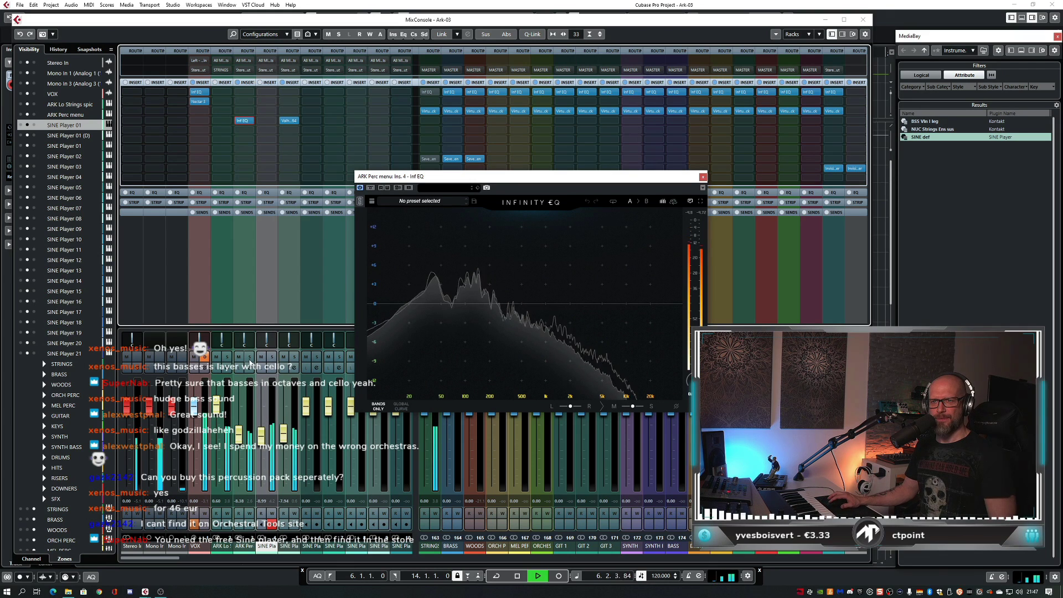
{"action": "key", "text": "s"}
{"action": "mouse_move", "coordinate": [475, 316]}
{"action": "left_mouse_down"}
{"action": "mouse_move", "coordinate": [471, 257]}
{"action": "mouse_move", "coordinate": [465, 332]}
{"action": "mouse_move", "coordinate": [472, 323]}
{"action": "left_mouse_up"}
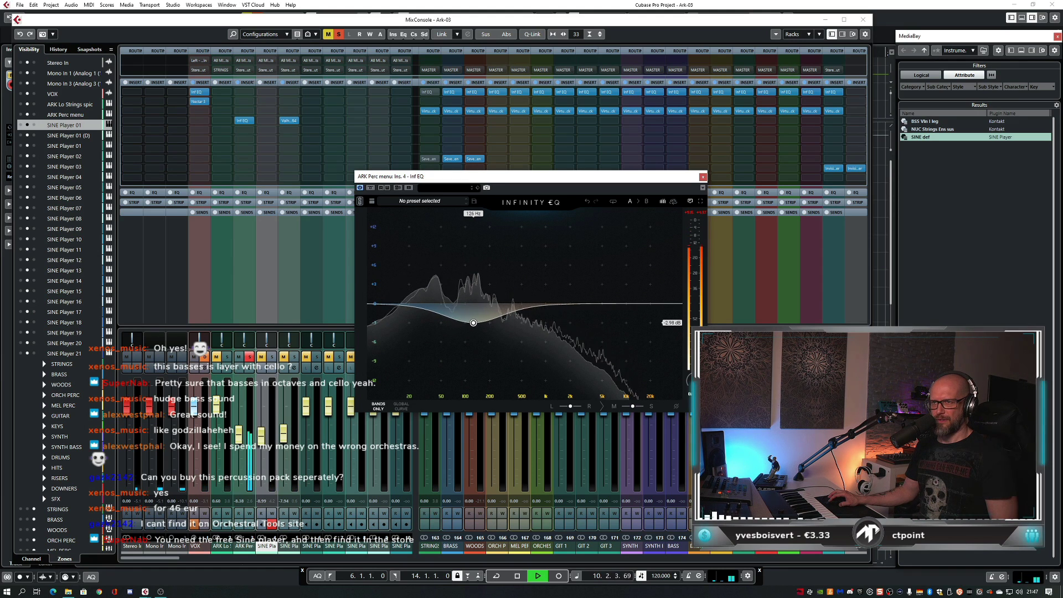
{"action": "left_click", "coordinate": [702, 176]}
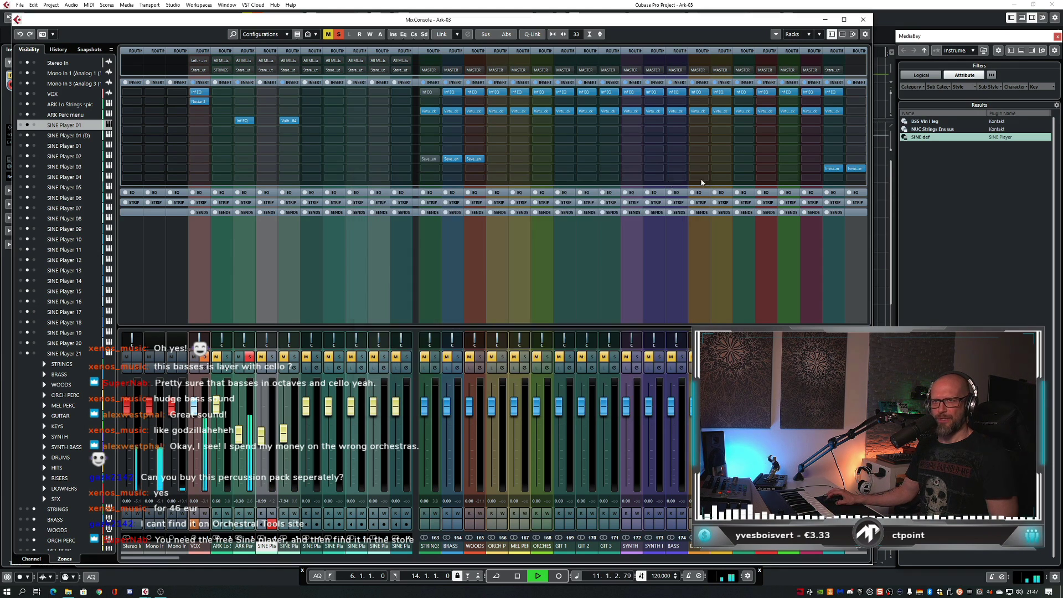
- Insert the Seventh Heaven reverb in slot 7 of ARK Perc menu and choose the Scoring Stage preset
{"action": "left_click", "coordinate": [243, 149]}
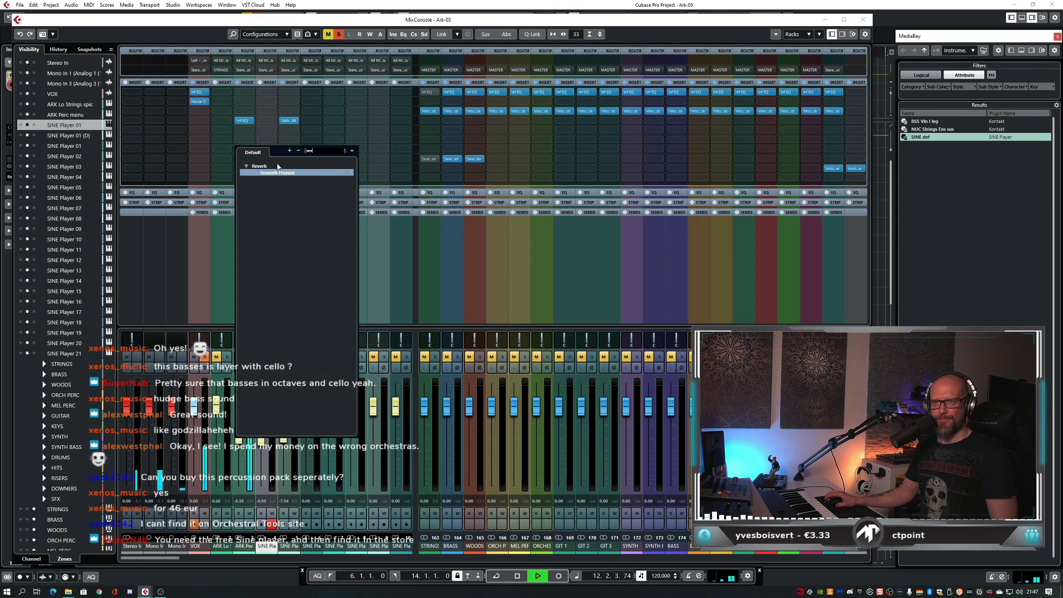
{"action": "key", "text": "Escape"}
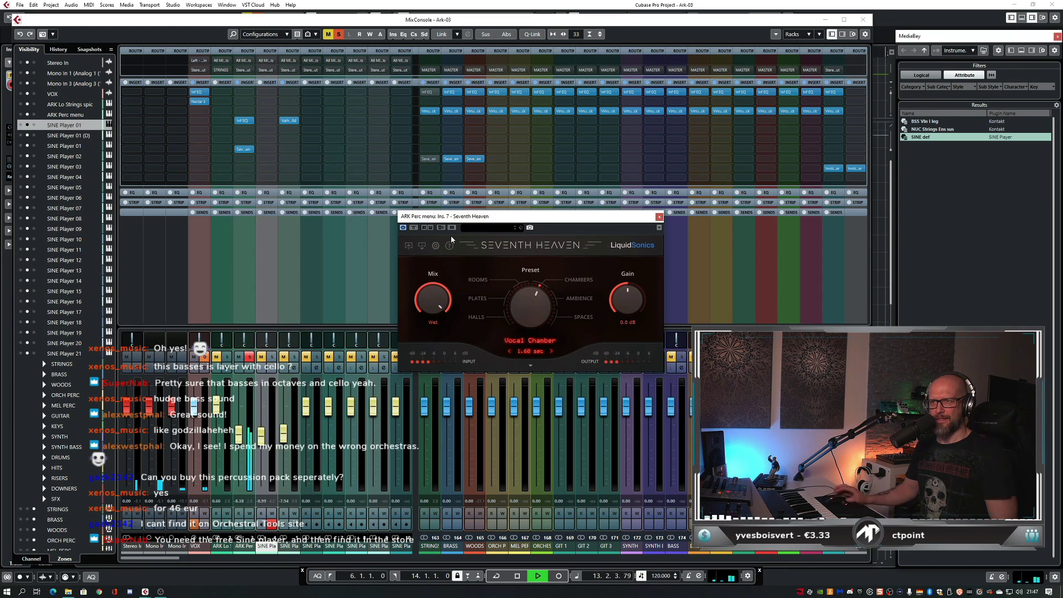
{"action": "scroll", "coordinate": [533, 301], "scroll_direction": "up", "scroll_amount": 1}
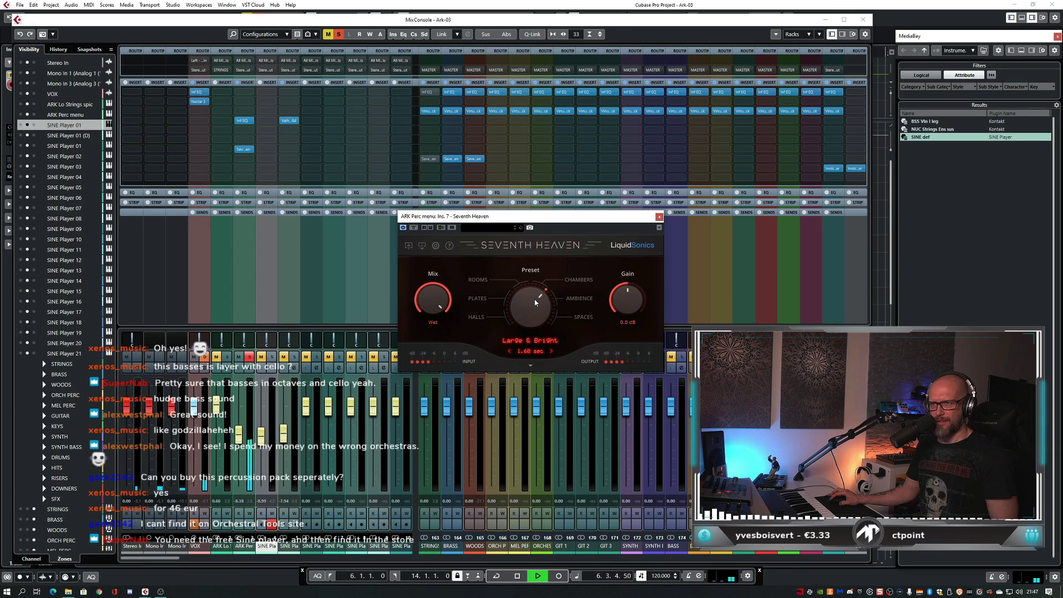
{"action": "scroll", "coordinate": [535, 301], "scroll_direction": "down", "scroll_amount": 1}
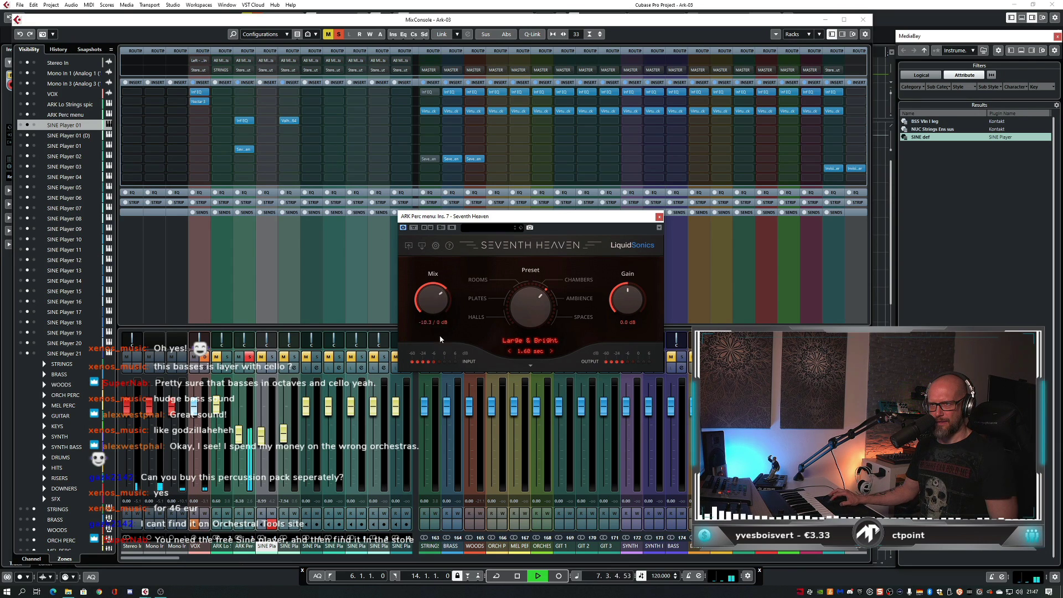
{"action": "scroll", "coordinate": [527, 318], "scroll_direction": "up", "scroll_amount": 1}
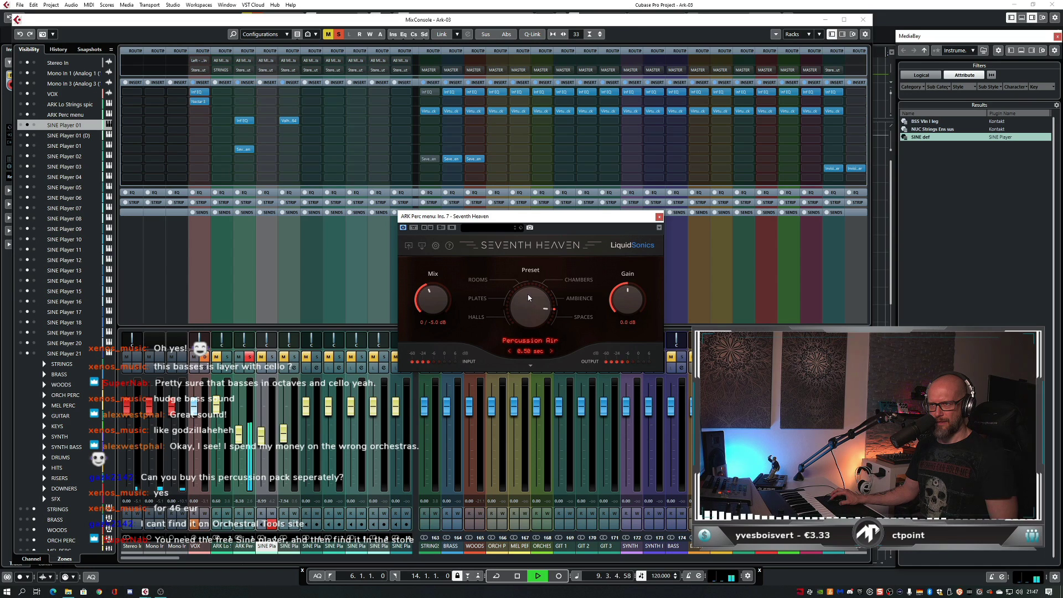
{"action": "scroll", "coordinate": [528, 291], "scroll_direction": "up", "scroll_amount": 2}
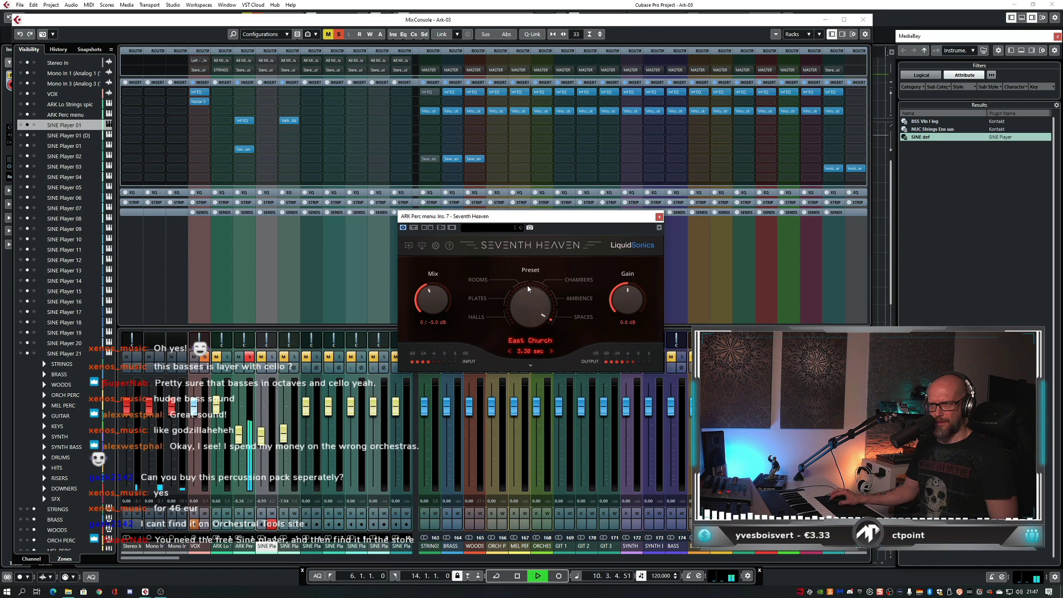
{"action": "scroll", "coordinate": [526, 292], "scroll_direction": "down", "scroll_amount": 1}
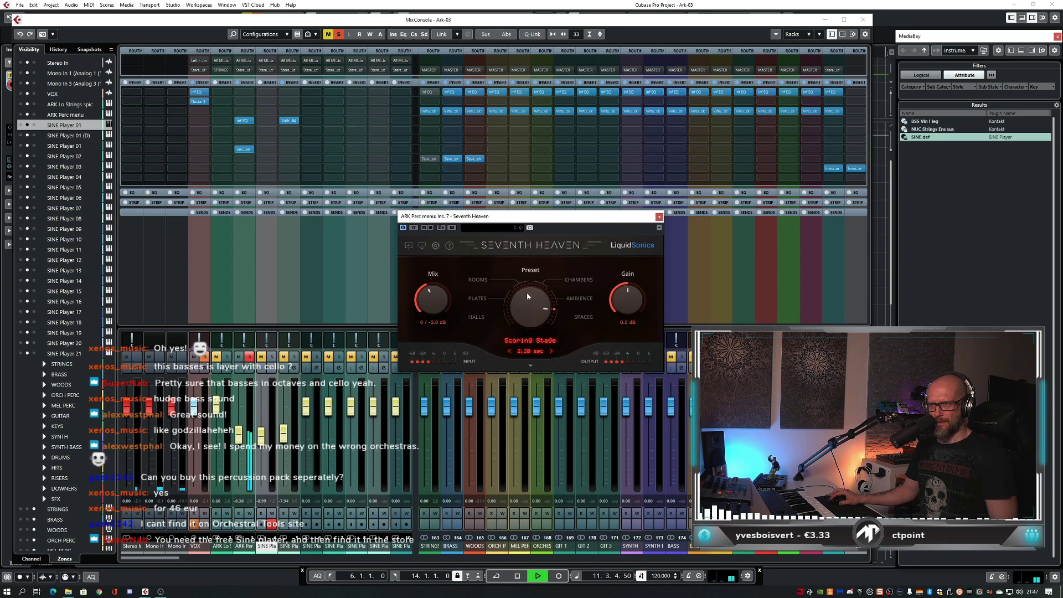
- Select the ARK Perc menu track to audition it, set the Seventh Heaven mix to 0 / -1.7 dB and close the plug-in
{"action": "scroll", "coordinate": [437, 289], "scroll_direction": "up", "scroll_amount": 2}
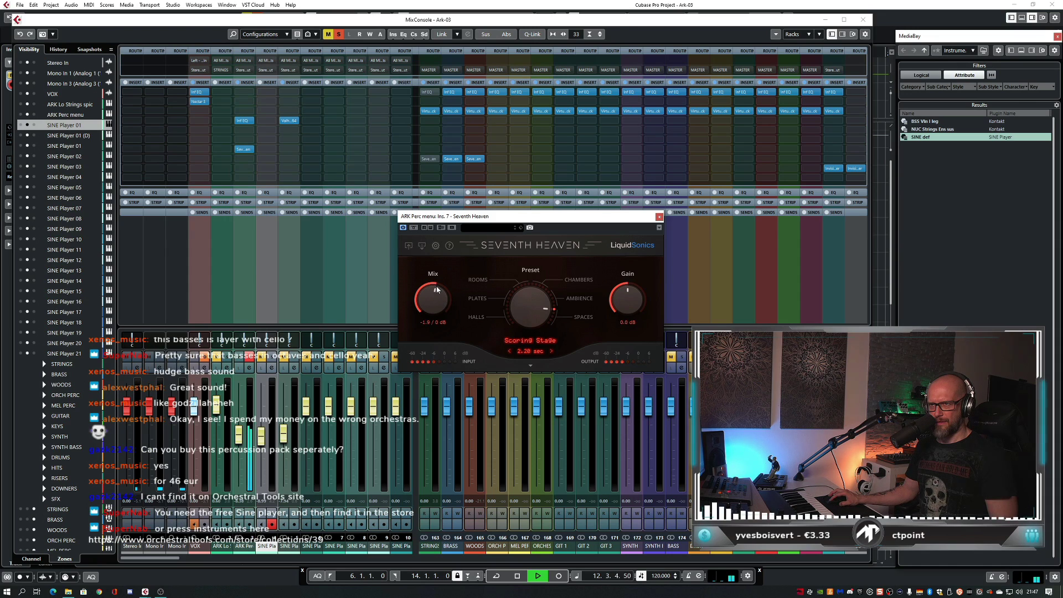
{"action": "key", "text": "space"}
{"action": "scroll", "coordinate": [436, 293], "scroll_direction": "down", "scroll_amount": 2}
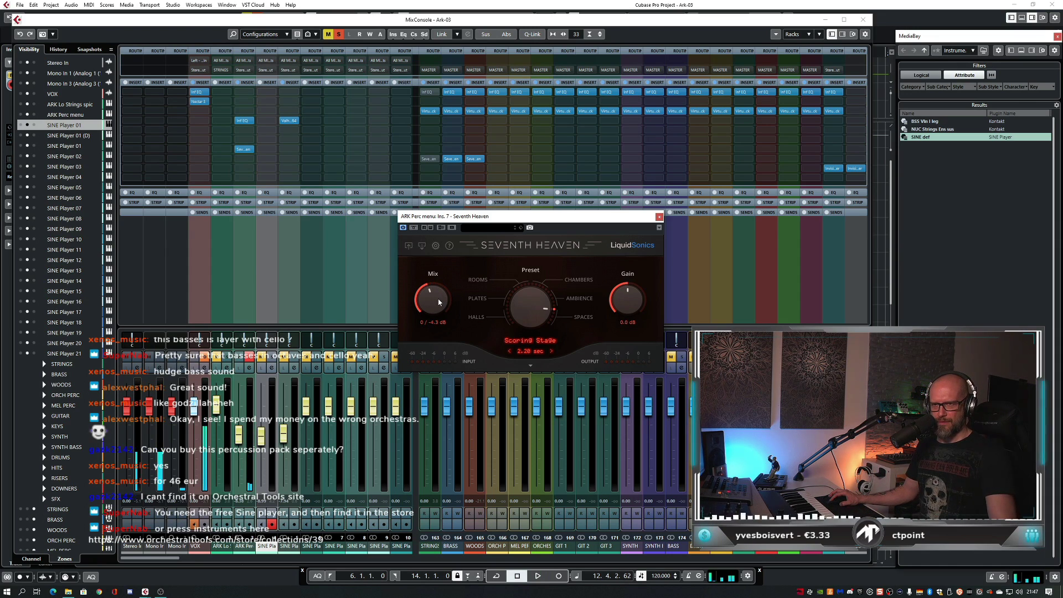
{"action": "left_click", "coordinate": [249, 399]}
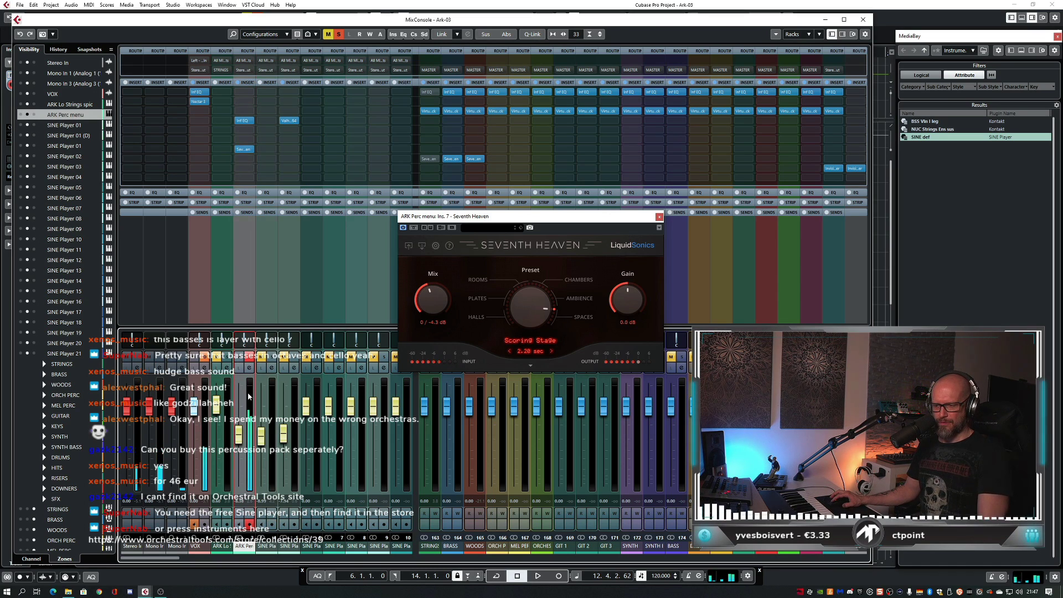
{"action": "left_click_drag", "start_coordinate": [437, 310], "coordinate": [441, 293]}
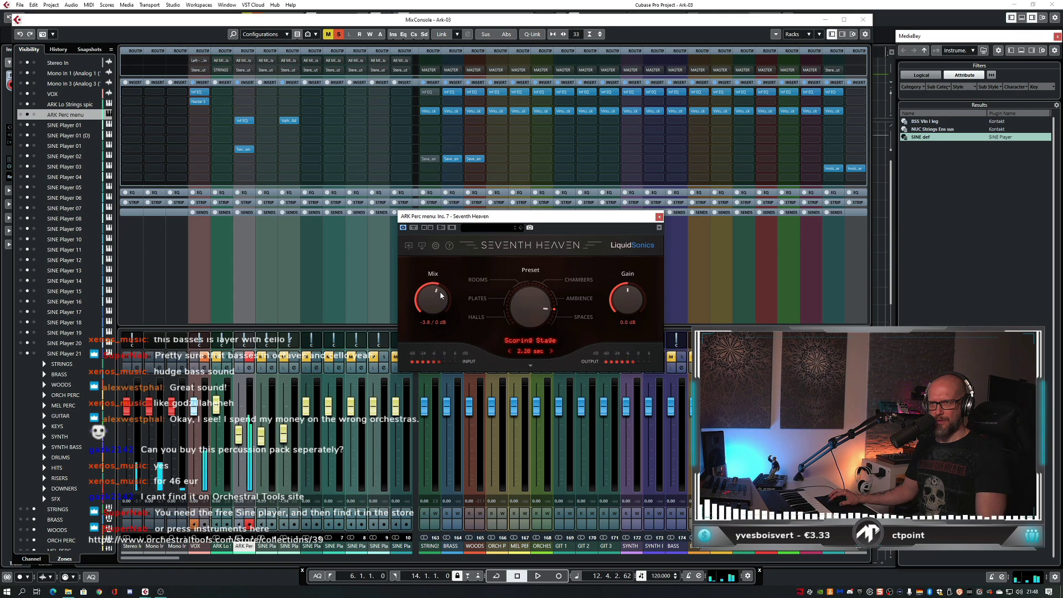
{"action": "scroll", "coordinate": [442, 299], "scroll_direction": "down", "scroll_amount": 1}
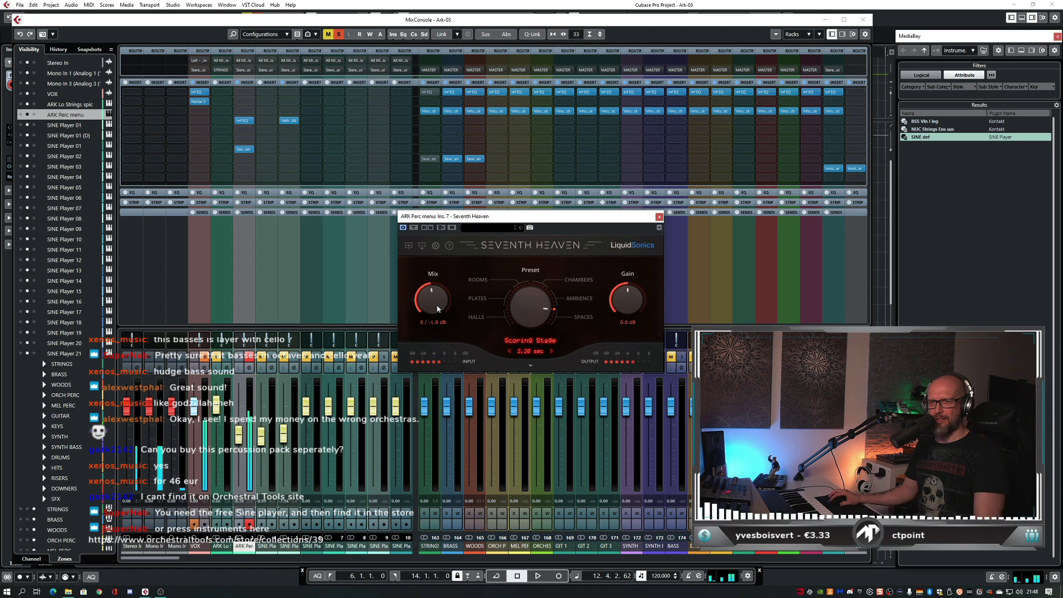
{"action": "scroll", "coordinate": [438, 311], "scroll_direction": "up", "scroll_amount": 1}
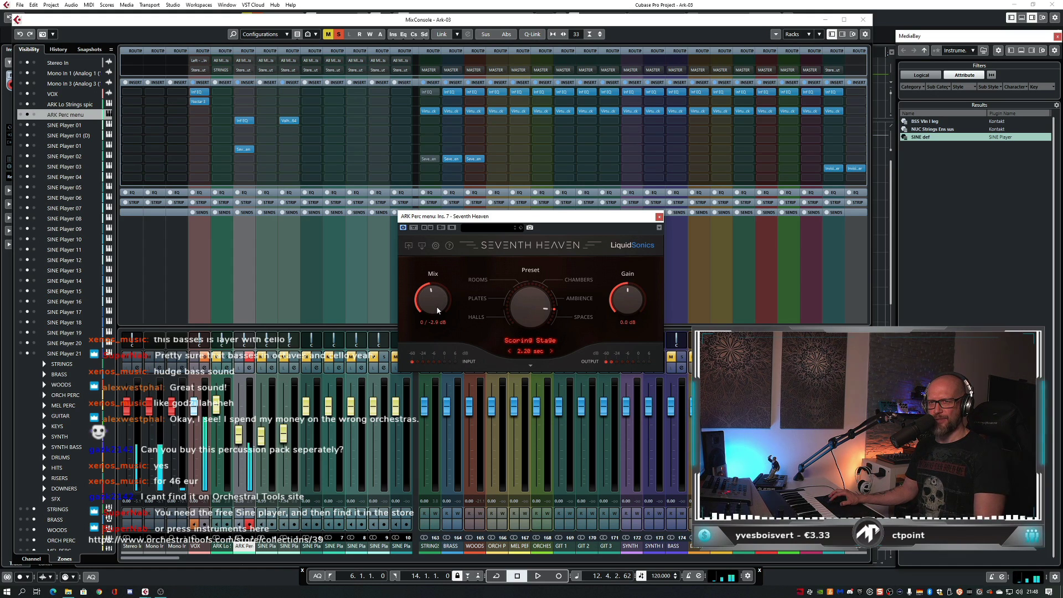
{"action": "left_click_drag", "start_coordinate": [437, 311], "coordinate": [437, 307]}
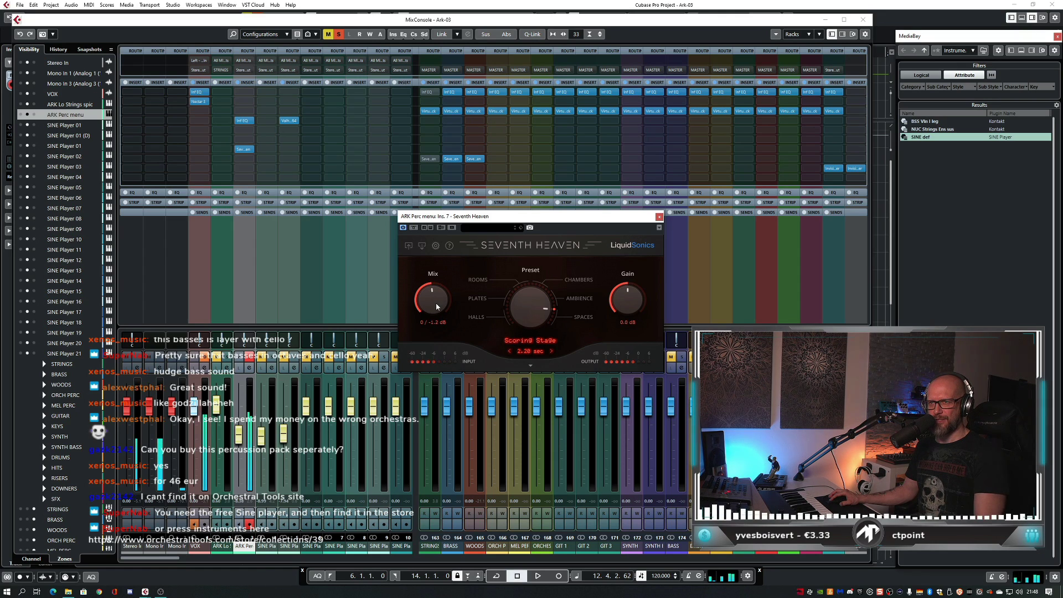
{"action": "left_click_drag", "start_coordinate": [437, 306], "coordinate": [436, 311]}
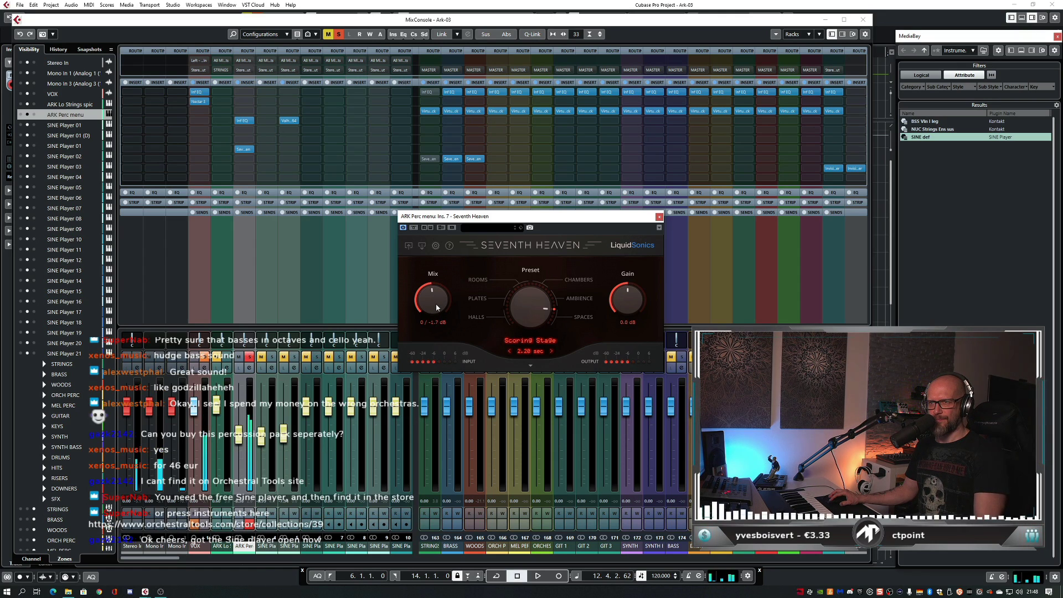
{"action": "left_click", "coordinate": [659, 216]}
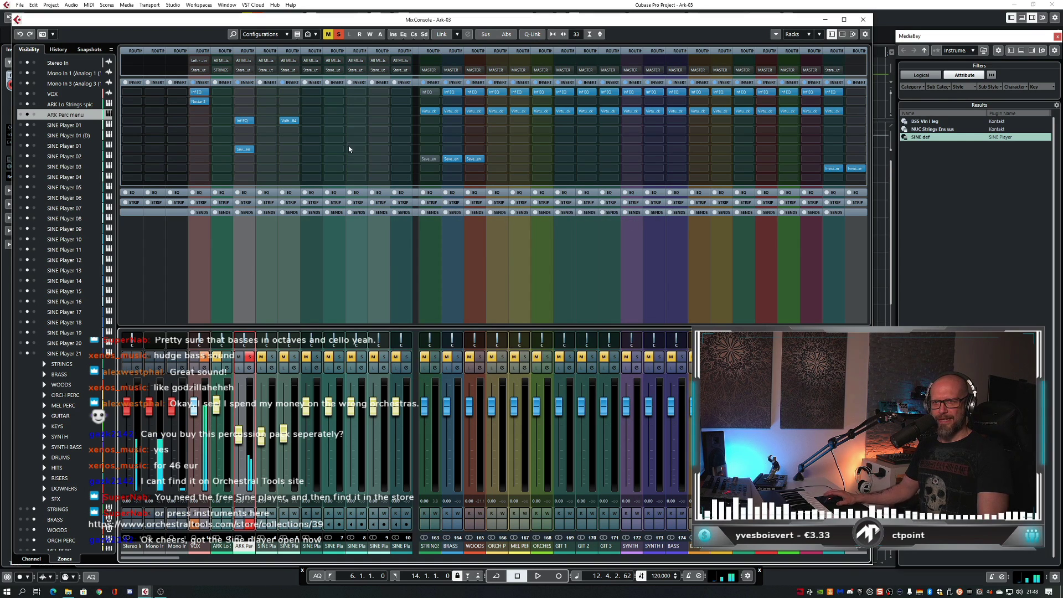
- Insert the Slate Digital Virtual Mix Rack in slot 5 of ARK Perc menu
{"action": "left_click", "coordinate": [246, 132]}
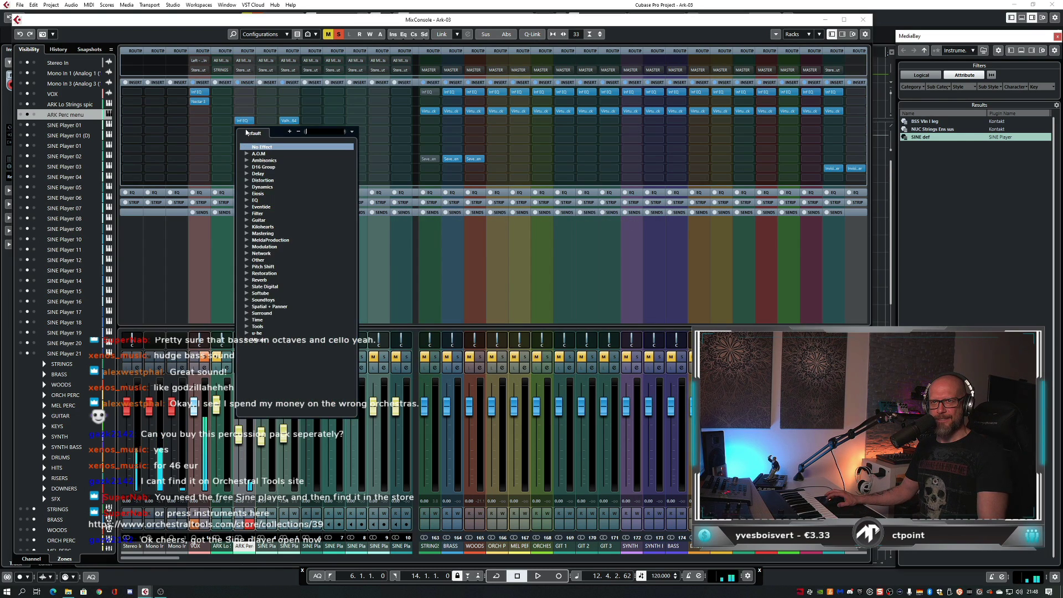
{"action": "type", "text": "virt"}
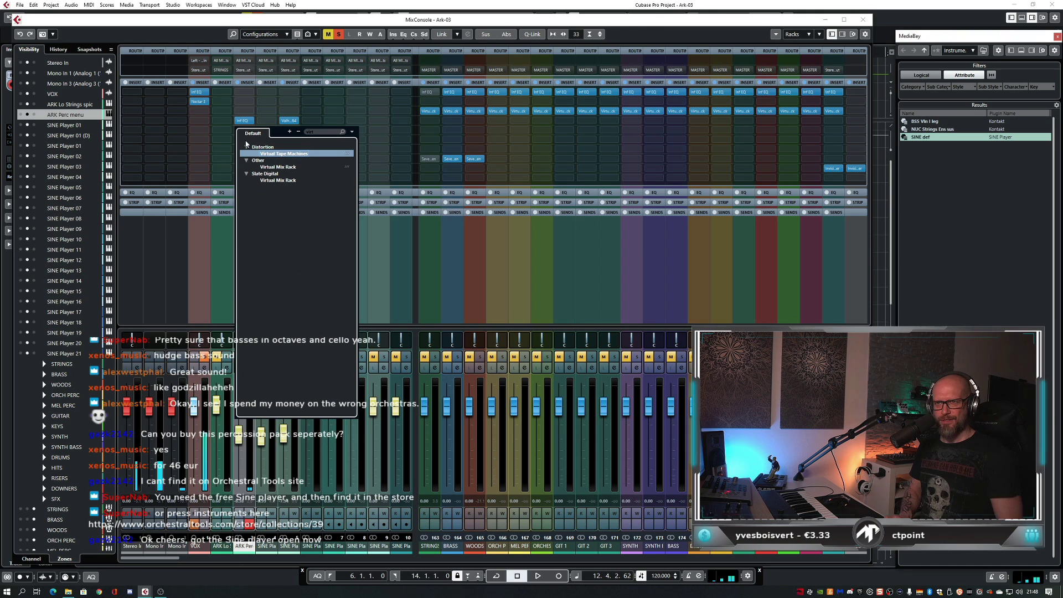
{"action": "key", "text": "Down"}
{"action": "key", "text": "Down"}
{"action": "key", "text": "Return"}
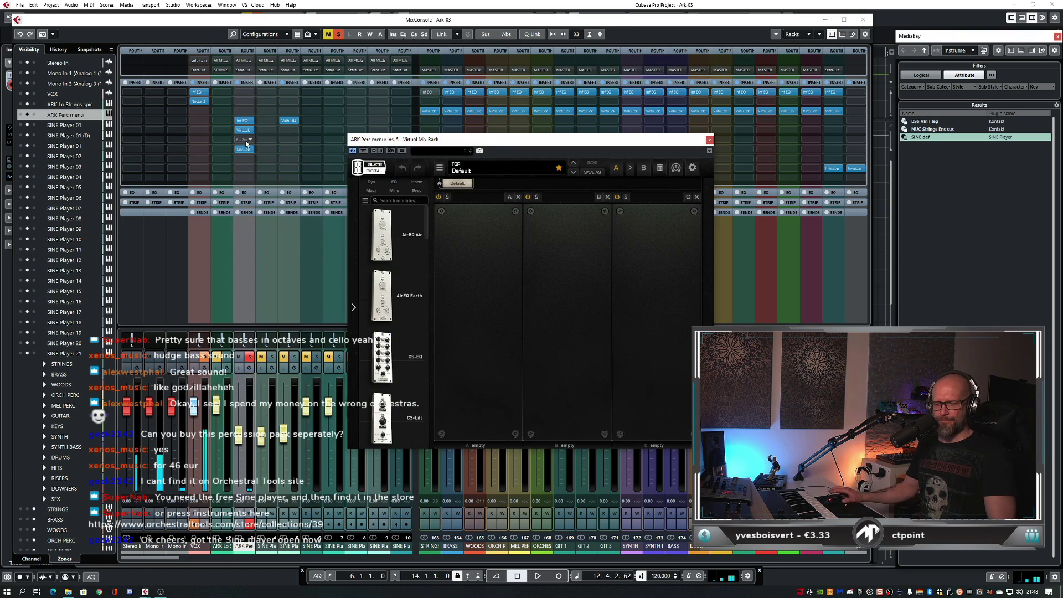
- Load the FG-401 compressor into the first rack slot with makeup gain about 2.7 dB and threshold -20 dB
{"action": "left_click_drag", "start_coordinate": [427, 221], "coordinate": [414, 271]}
{"action": "left_click_drag", "start_coordinate": [414, 336], "coordinate": [462, 327]}
{"action": "left_click_drag", "start_coordinate": [466, 384], "coordinate": [464, 381]}
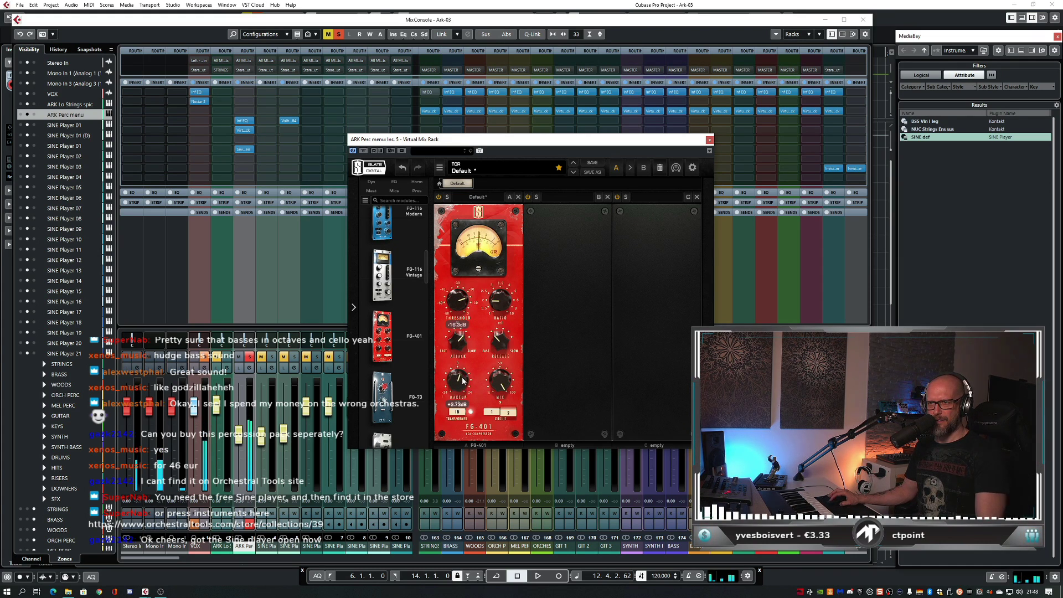
{"action": "left_click", "coordinate": [500, 301]}
{"action": "left_click_drag", "start_coordinate": [462, 302], "coordinate": [458, 315]}
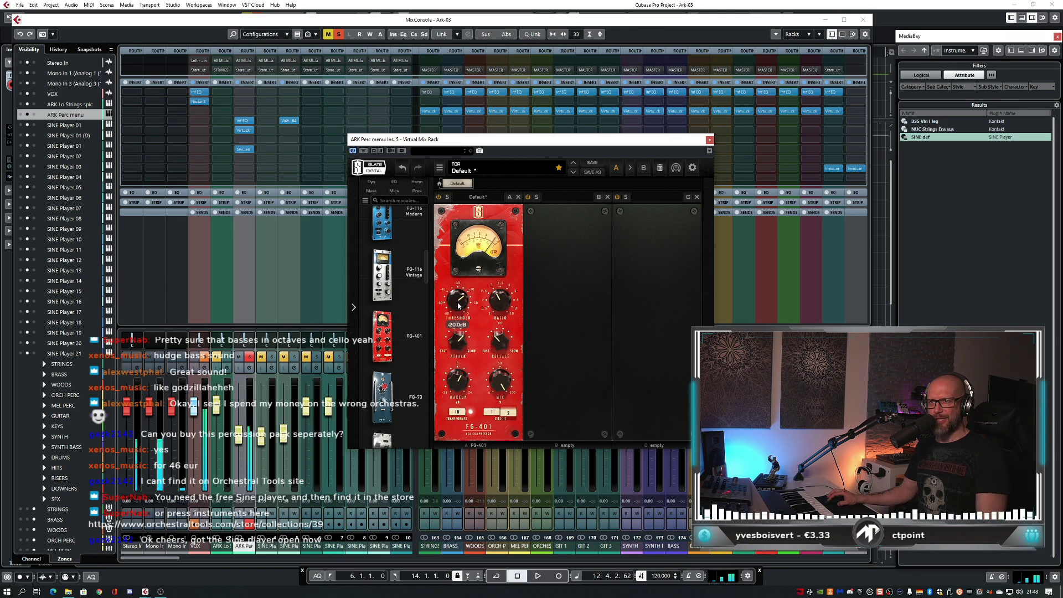
{"action": "scroll", "coordinate": [458, 306], "scroll_direction": "down", "scroll_amount": 2}
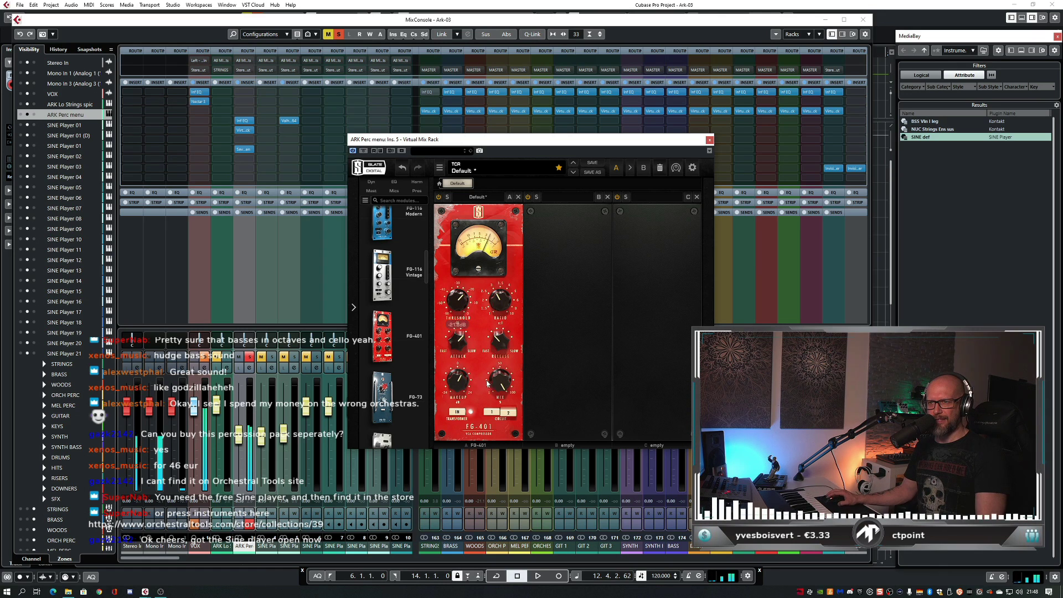
- Adjust the FG-401 mix for parallel compression, then bypass and re-enable the ARK Perc menu inserts to compare
{"action": "mouse_move", "coordinate": [503, 398]}
{"action": "left_click_drag", "start_coordinate": [503, 420], "coordinate": [496, 489]}
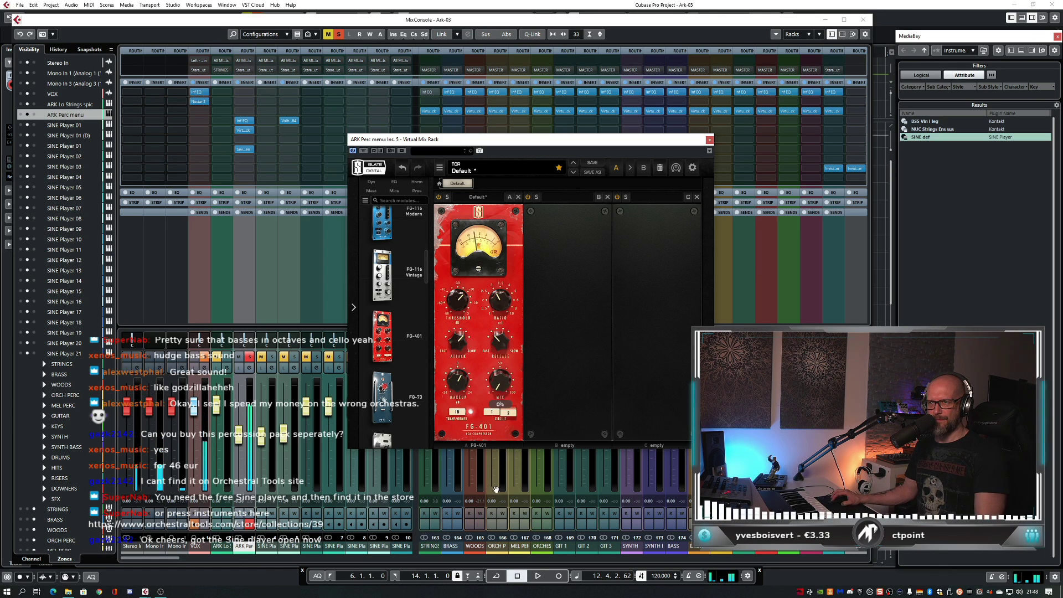
{"action": "left_click_drag", "start_coordinate": [500, 422], "coordinate": [504, 372]}
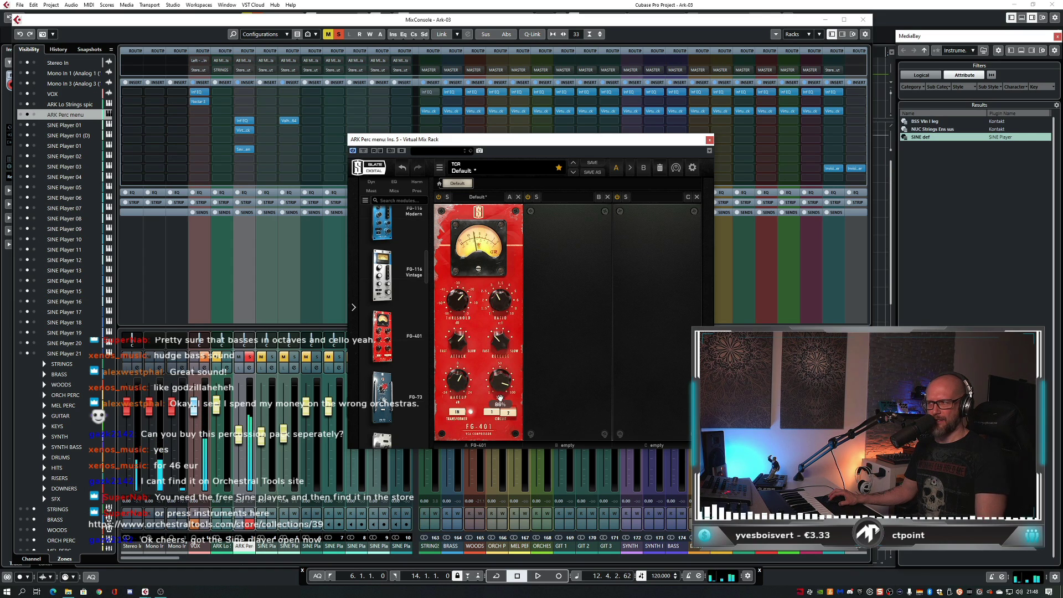
{"action": "left_click_drag", "start_coordinate": [500, 397], "coordinate": [501, 406]}
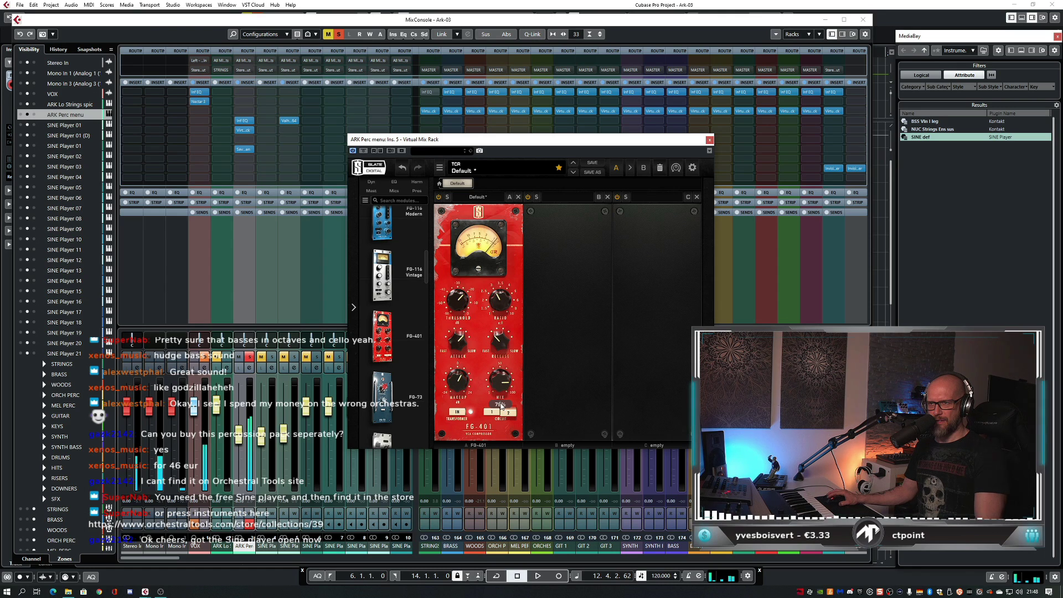
{"action": "left_click", "coordinate": [239, 86]}
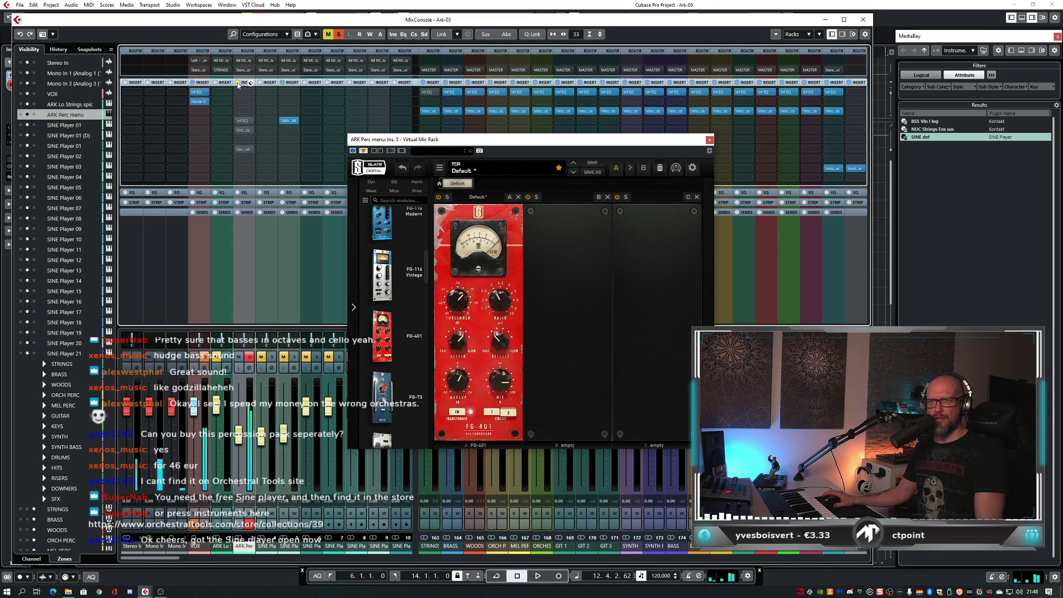
{"action": "left_click", "coordinate": [238, 83]}
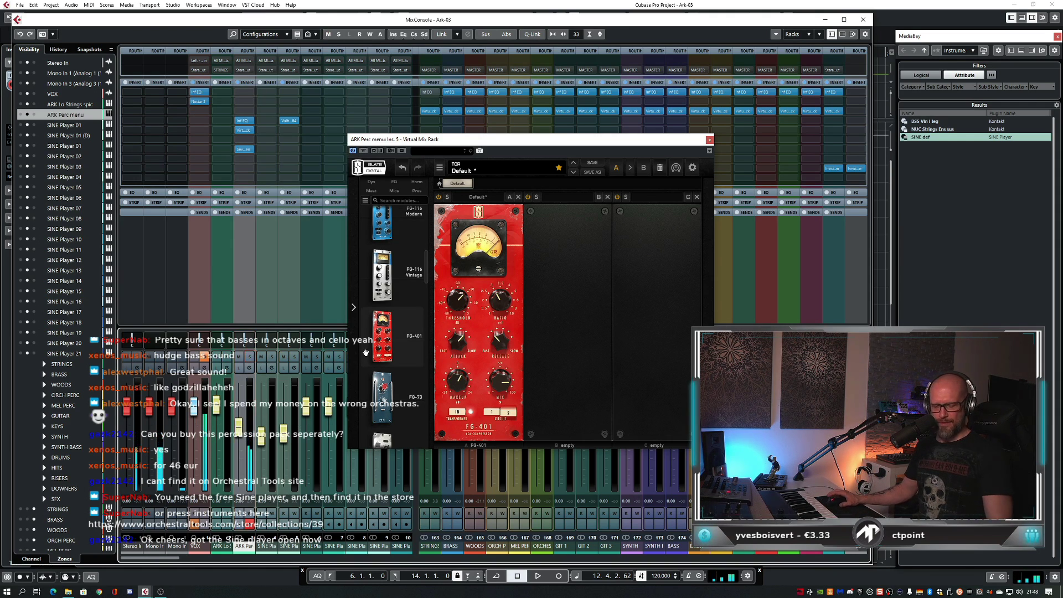
- Close the rack, erase the short SINE Player 01 (D) event before bar 6 and play the cycle to check the mix
{"action": "key", "text": "F3"}
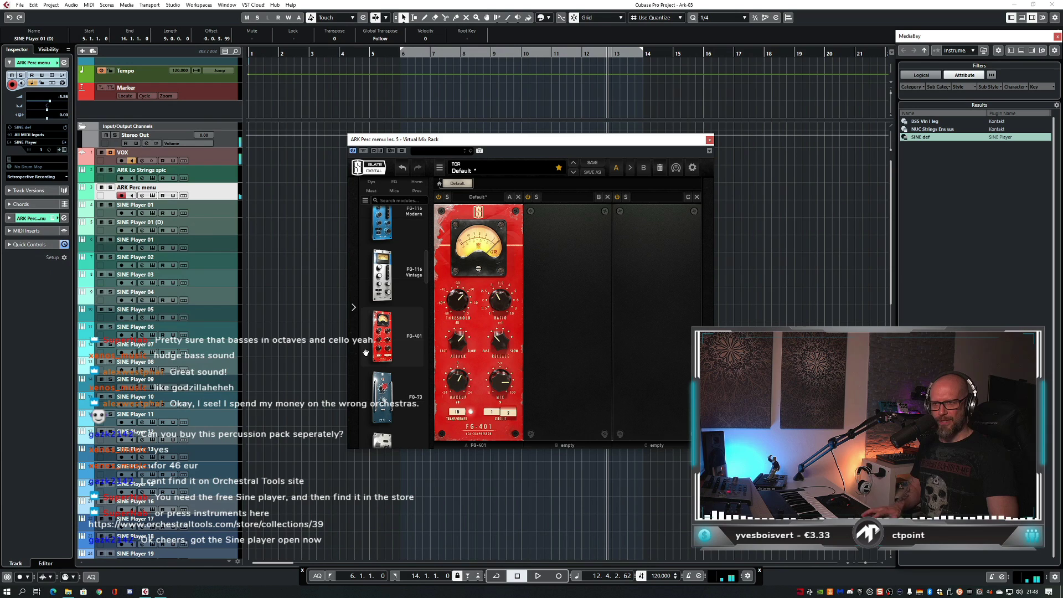
{"action": "left_click", "coordinate": [710, 140]}
{"action": "left_click", "coordinate": [646, 228]}
{"action": "key", "text": "4"}
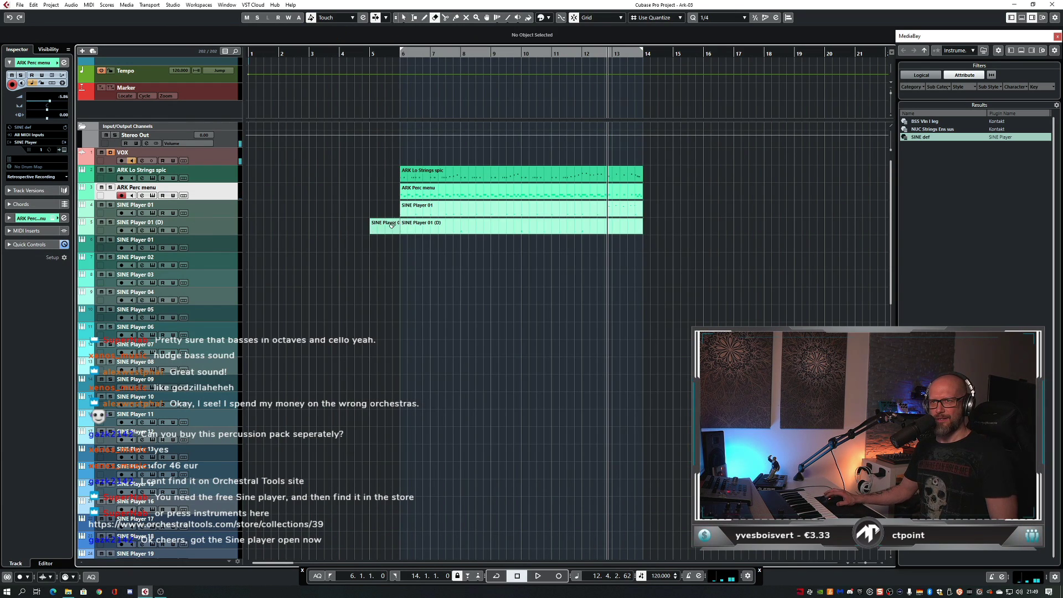
{"action": "left_click", "coordinate": [392, 224]}
{"action": "key", "text": "space"}
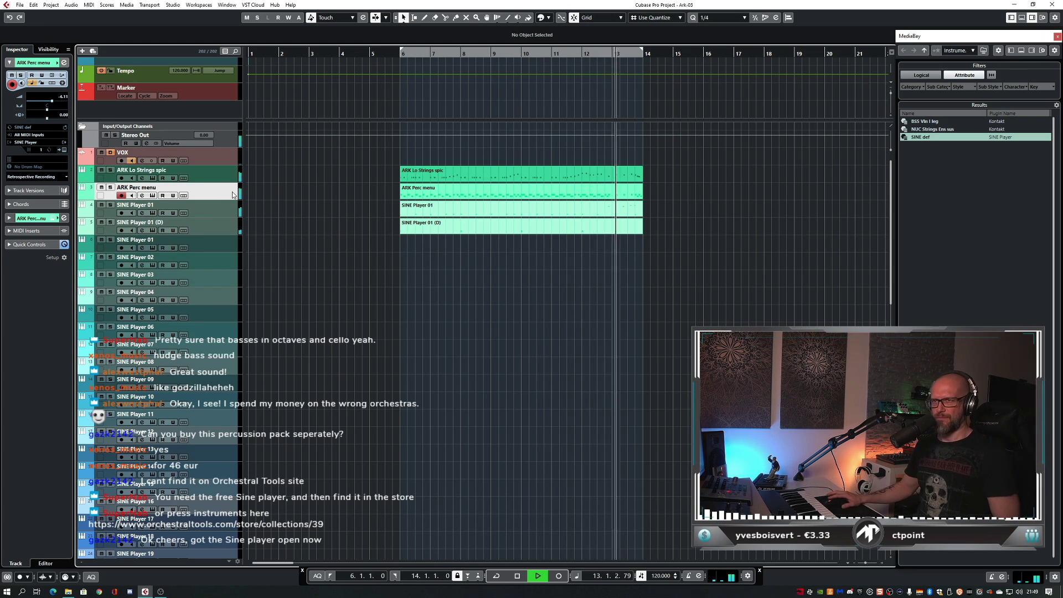
{"action": "key", "text": "space"}
- Try doubling all notes of the ARK Lo Strings spic event one octave higher
{"action": "double_click", "coordinate": [453, 174]}
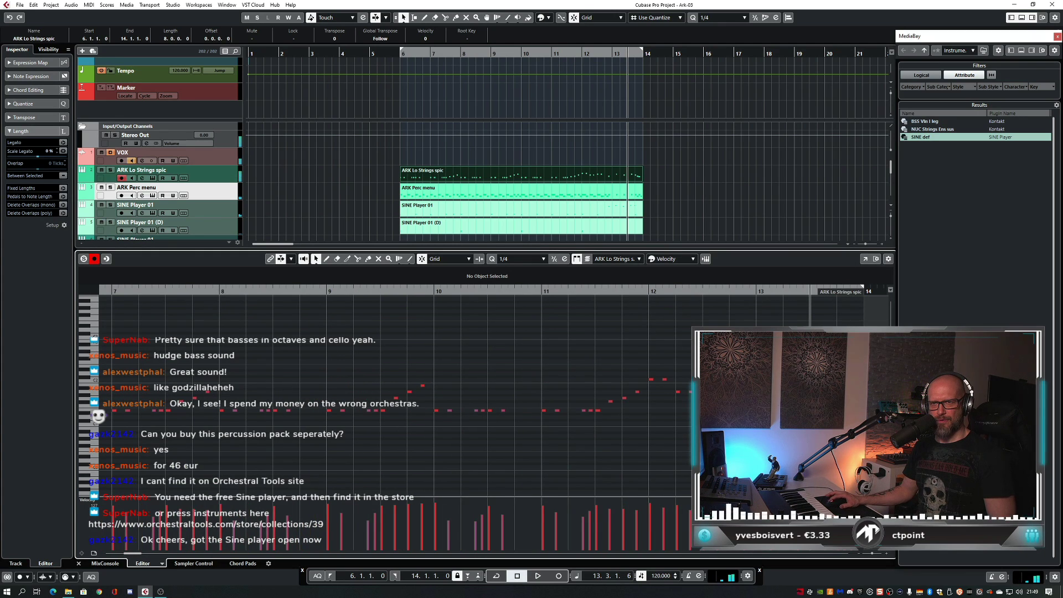
{"action": "key", "text": "g"}
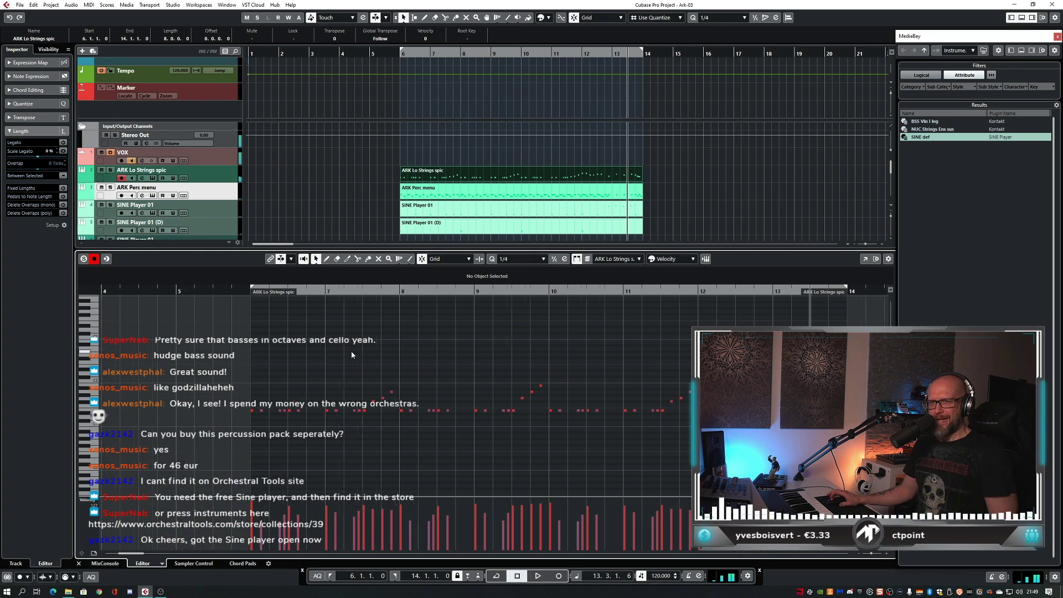
{"action": "scroll", "coordinate": [352, 352], "scroll_direction": "right", "scroll_amount": 2}
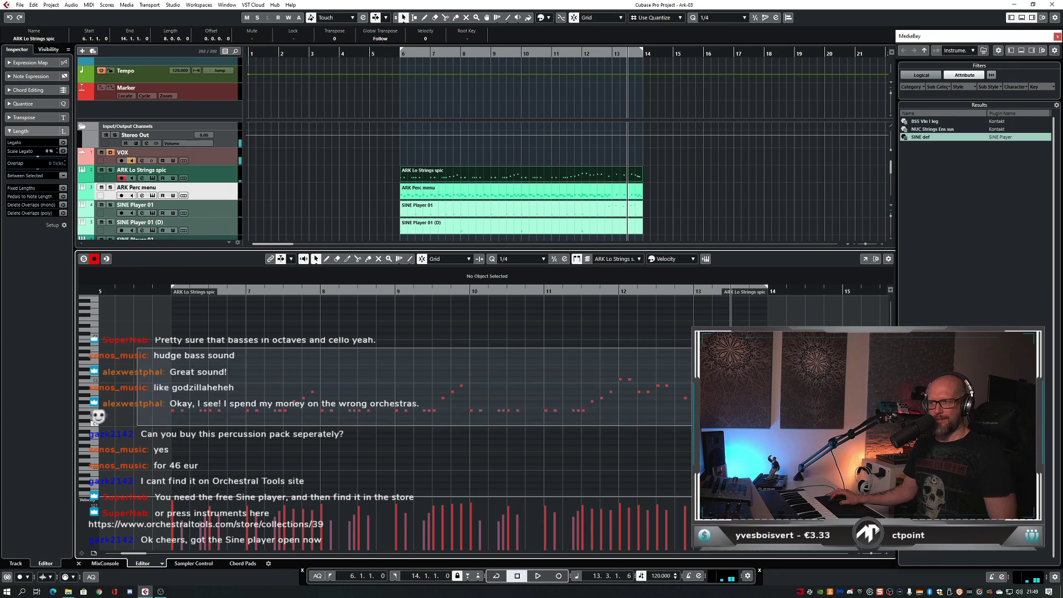
{"action": "key", "text": "ctrl+a"}
{"action": "key", "text": "shift+Up"}
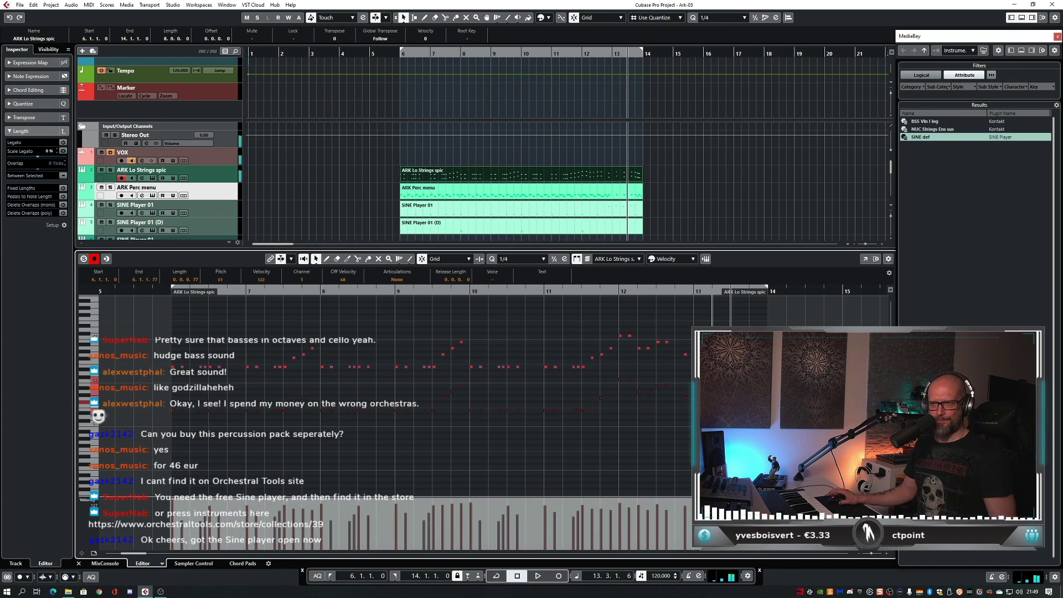
- Try the upper-octave notes at velocities around 100 during playback, then undo the octave doubling and close the key editor
{"action": "left_click_drag", "start_coordinate": [157, 305], "coordinate": [826, 369]}
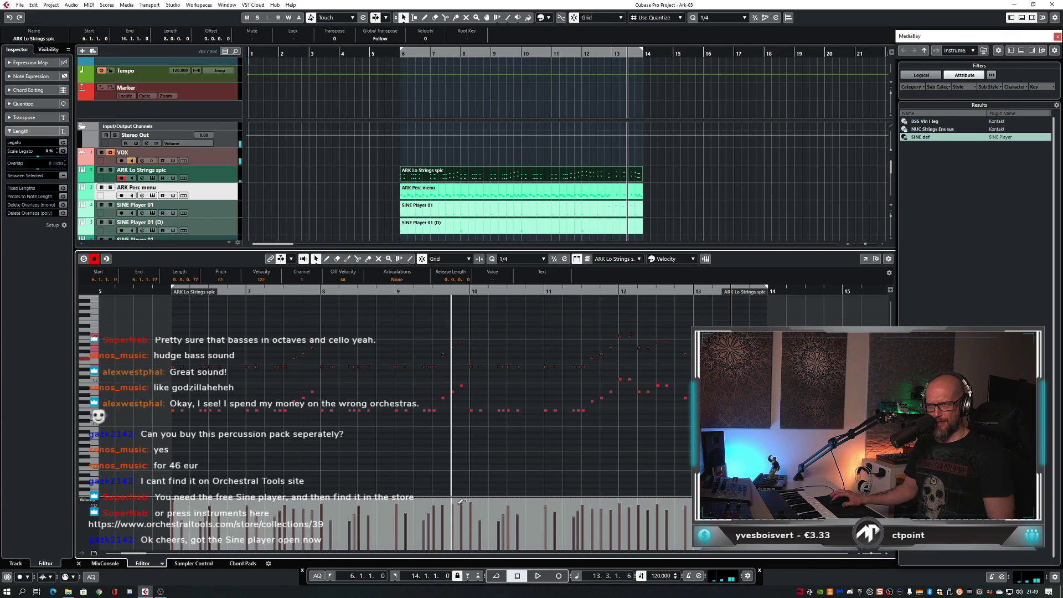
{"action": "left_click_drag", "start_coordinate": [465, 501], "coordinate": [467, 517]}
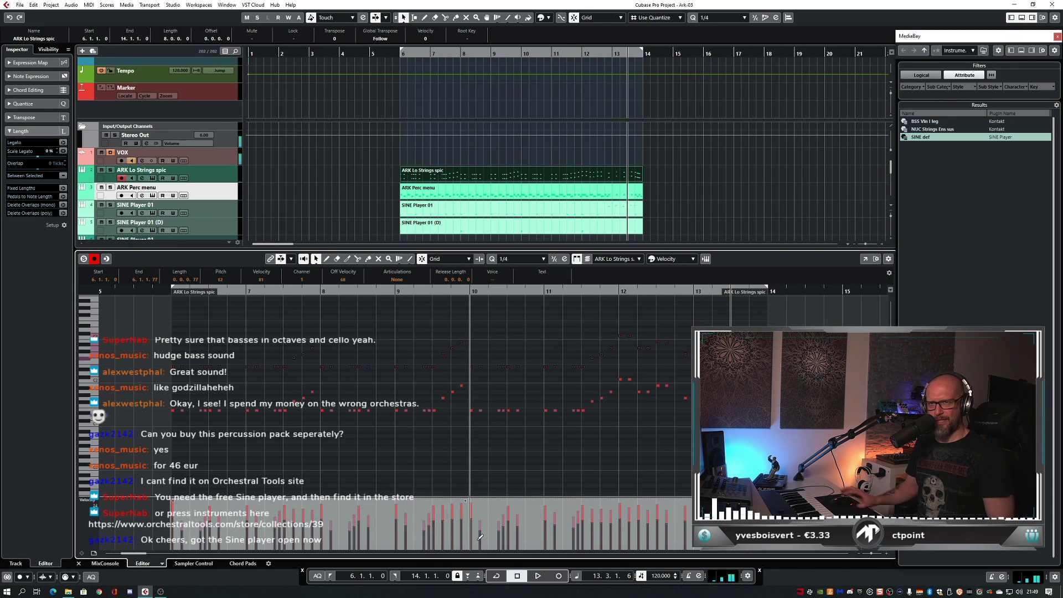
{"action": "key", "text": "space"}
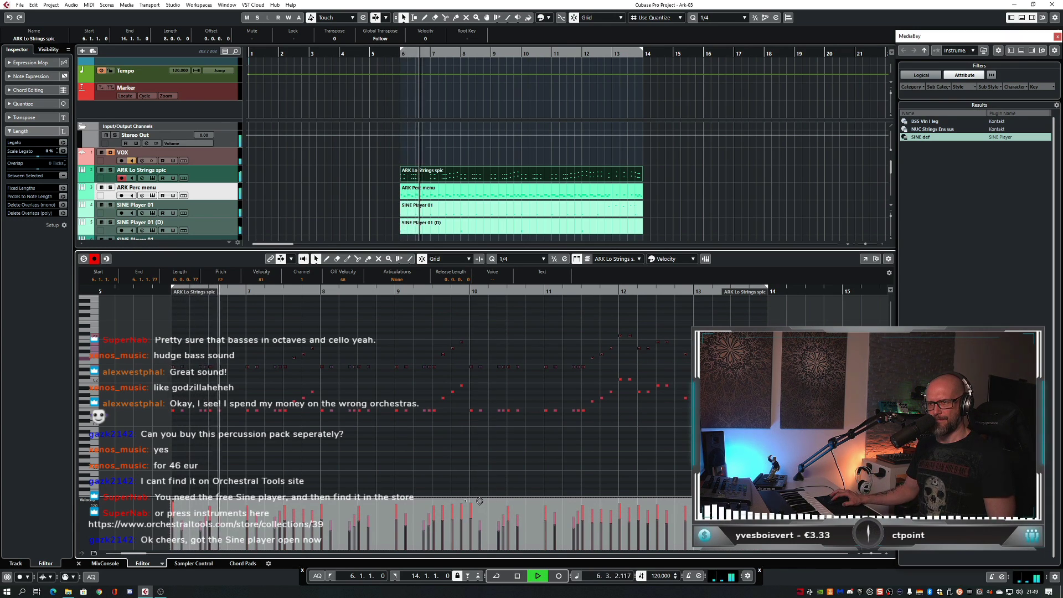
{"action": "left_click_drag", "start_coordinate": [491, 507], "coordinate": [485, 492]}
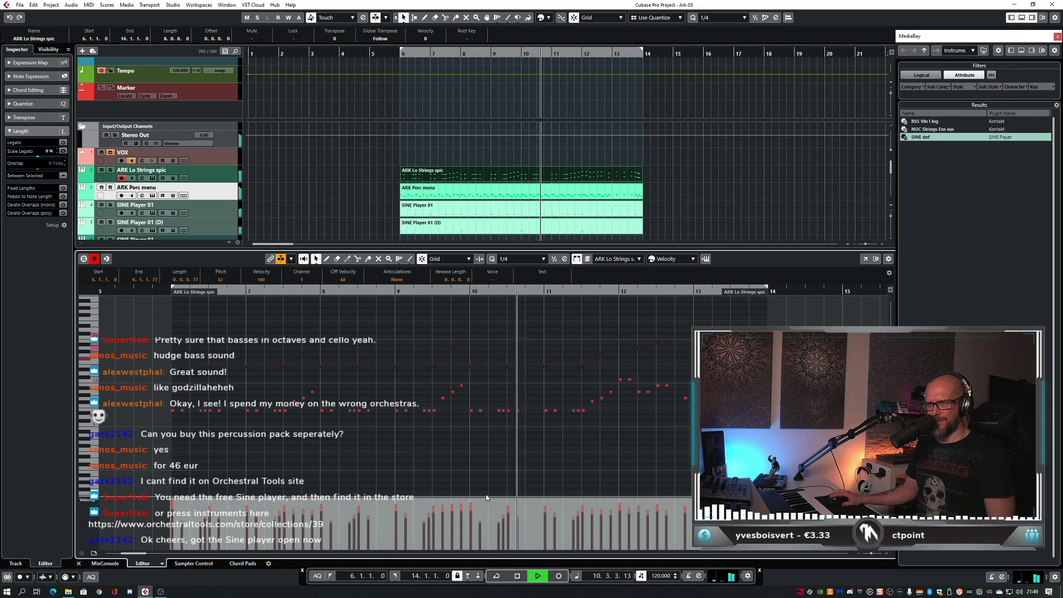
{"action": "key", "text": "space"}
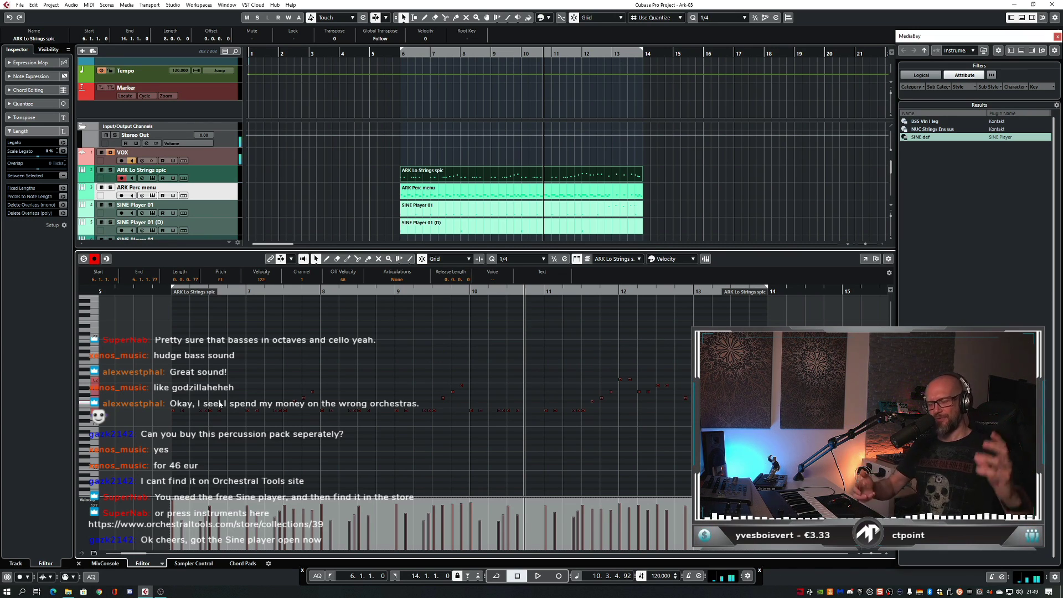
{"action": "key", "text": "ctrl+alt+e"}
{"action": "left_click", "coordinate": [338, 311]}
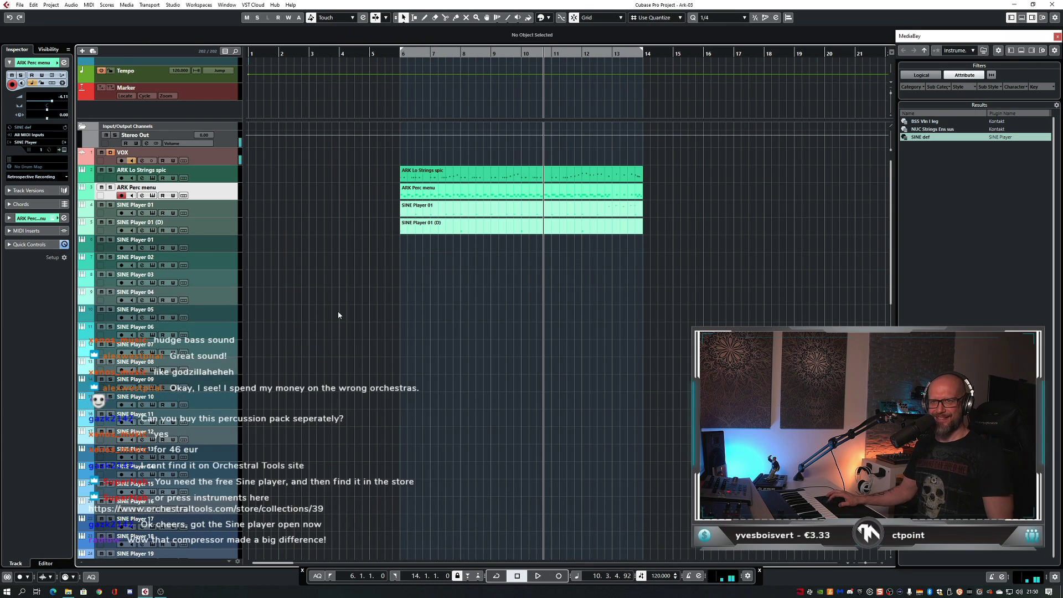
- Move the empty SINE Player 01 track directly below ARK Lo Strings spic
{"action": "key", "text": "space"}
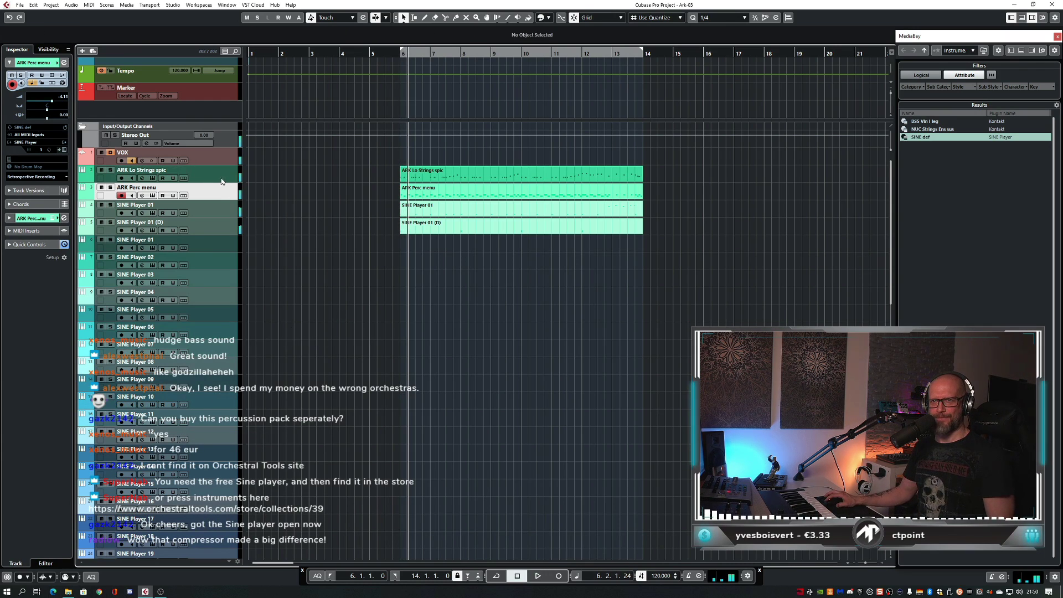
{"action": "left_click", "coordinate": [227, 176]}
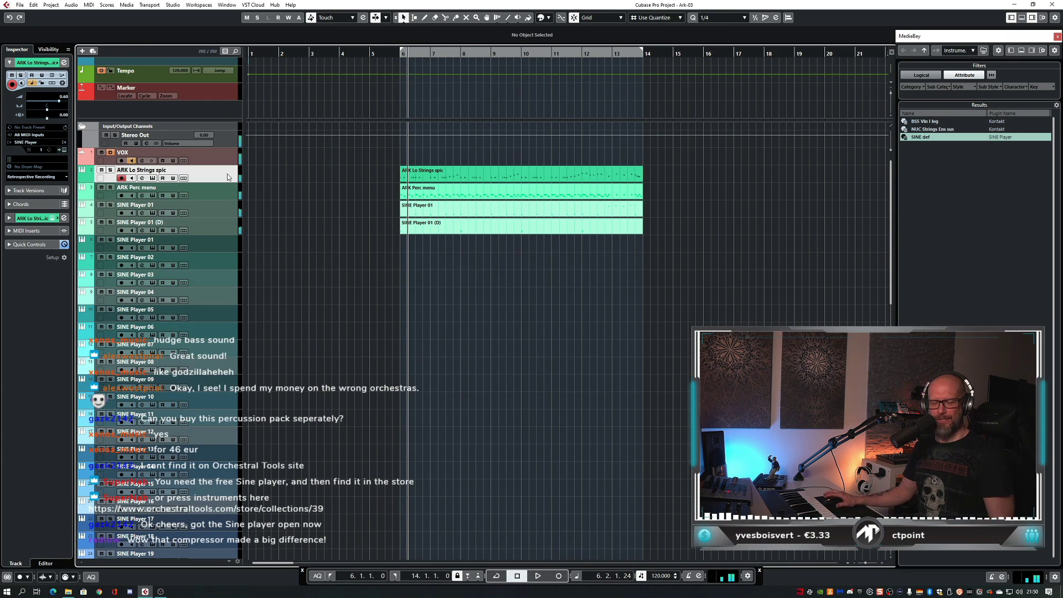
{"action": "left_click", "coordinate": [227, 243]}
{"action": "left_click_drag", "start_coordinate": [208, 220], "coordinate": [176, 169]}
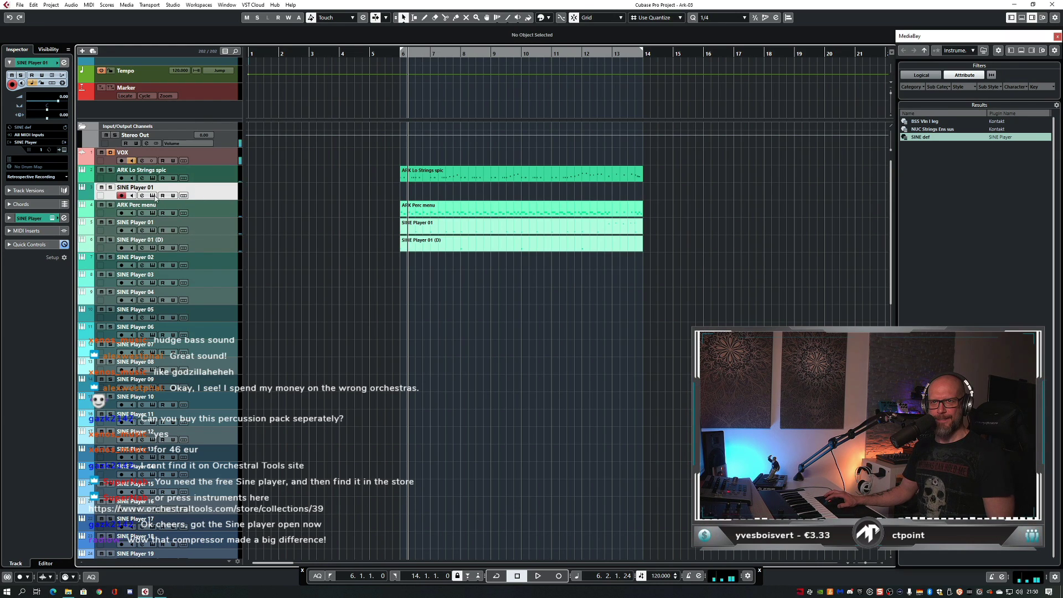
- Load the Spiccato unison articulation of Finckenstein High Strings from Metropolis Ark 1 into the moved track's SINE Player and close it
{"action": "left_click", "coordinate": [153, 195]}
{"action": "left_click", "coordinate": [360, 396]}
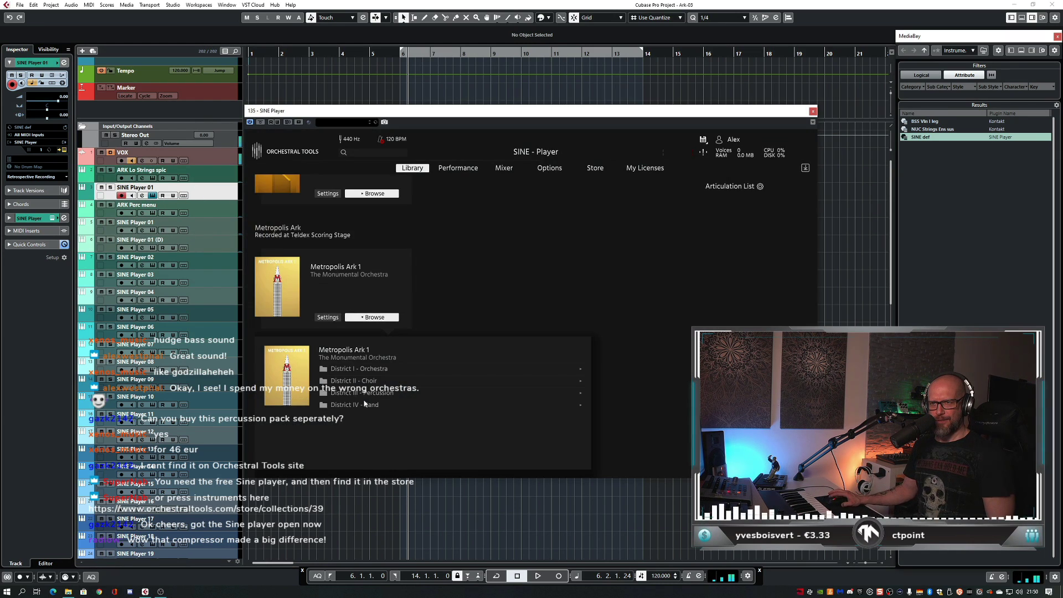
{"action": "scroll", "coordinate": [471, 354], "scroll_direction": "down", "scroll_amount": 1}
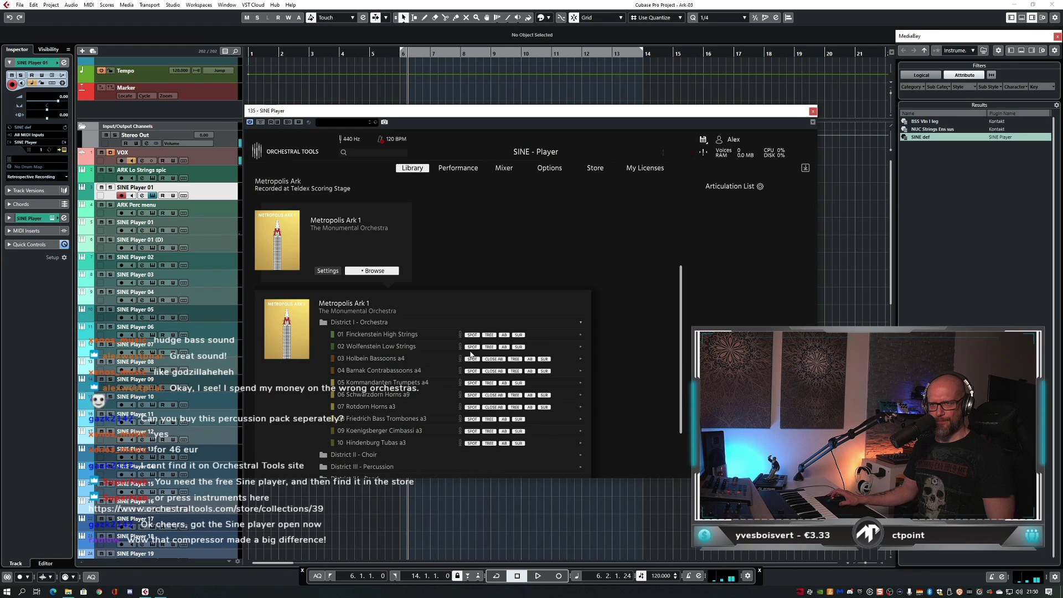
{"action": "left_click", "coordinate": [395, 335]}
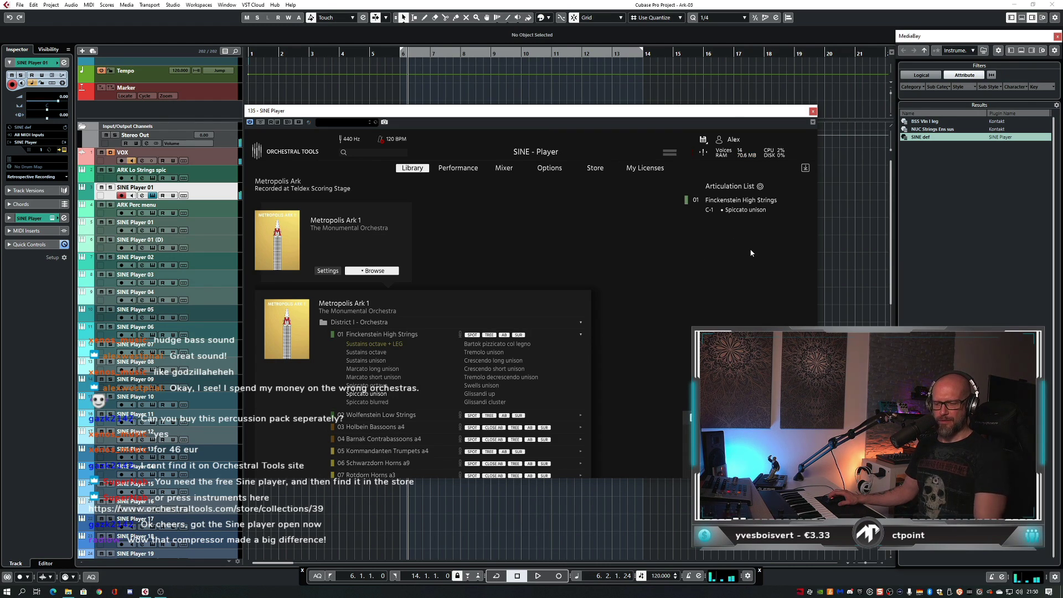
{"action": "left_click", "coordinate": [812, 111]}
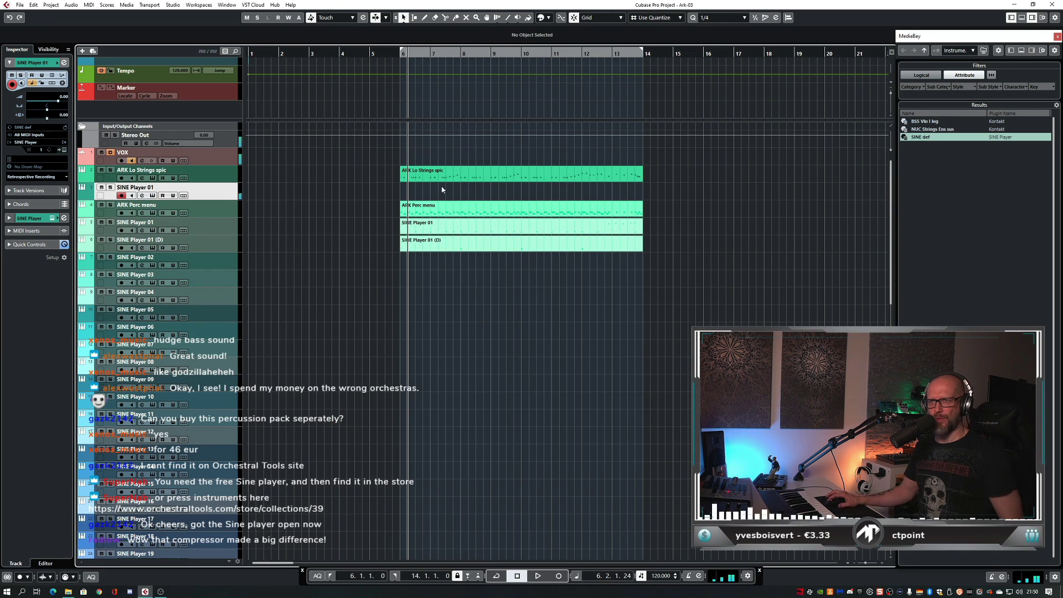
- Copy the ARK Lo Strings spic event to the SINE Player 01 track below and transpose its notes up one octave
{"action": "left_click_drag", "start_coordinate": [441, 172], "coordinate": [441, 187]}
{"action": "double_click", "coordinate": [472, 194]}
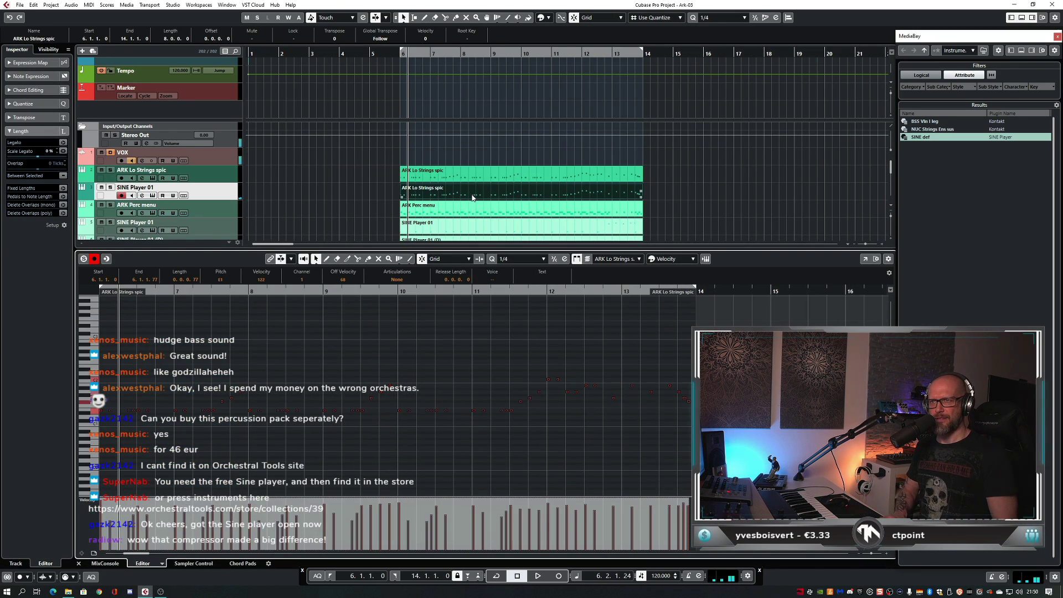
- Lower the velocities of the copied notes to about 102 for the first note while playing, then close the key editor
{"action": "key", "text": "space"}
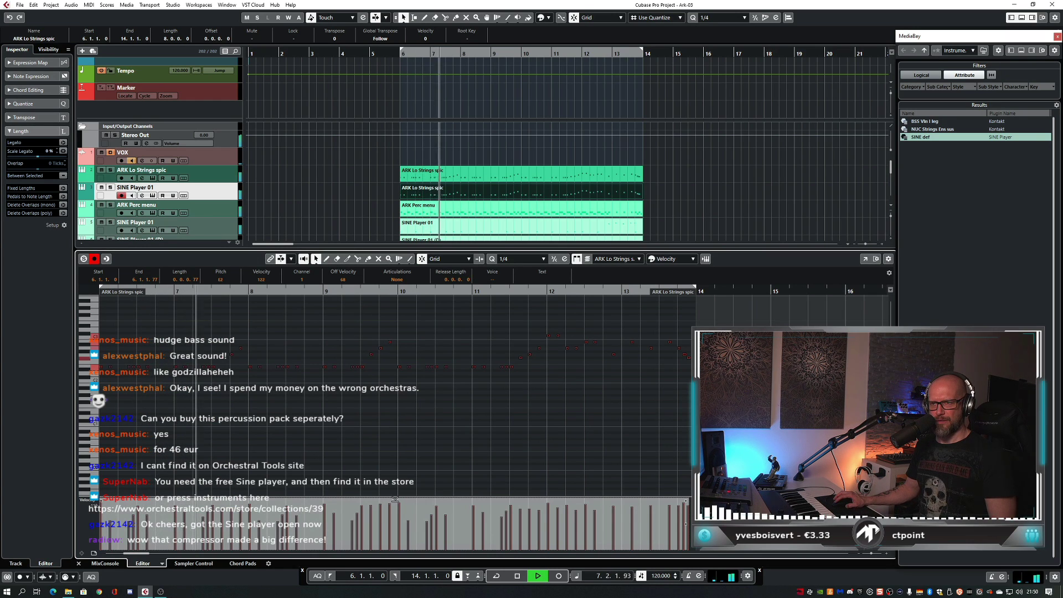
{"action": "left_click_drag", "start_coordinate": [397, 497], "coordinate": [398, 505]}
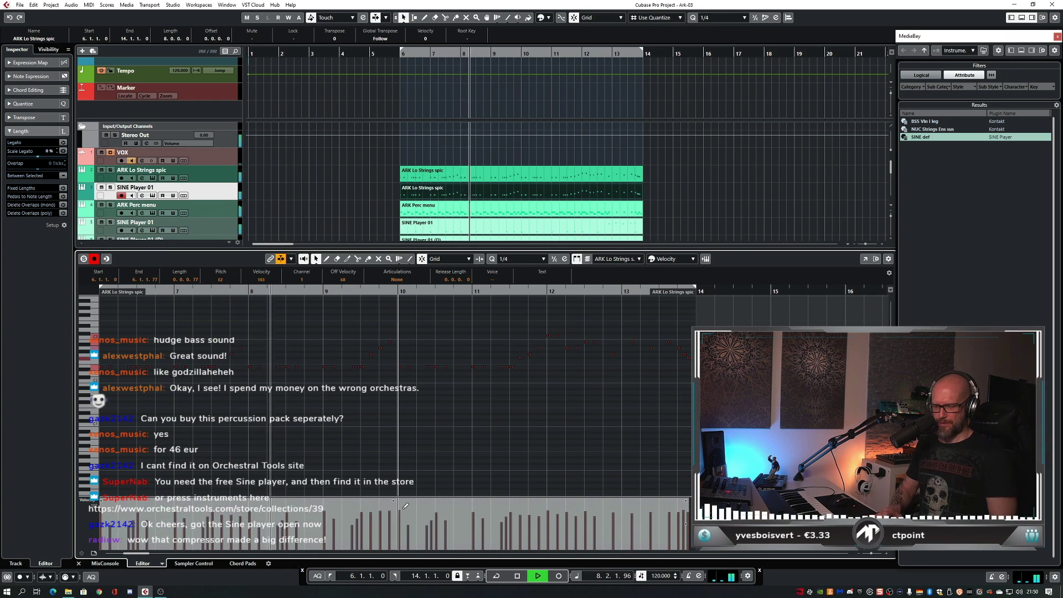
{"action": "key", "text": "ctrl+e"}
{"action": "key", "text": "g"}
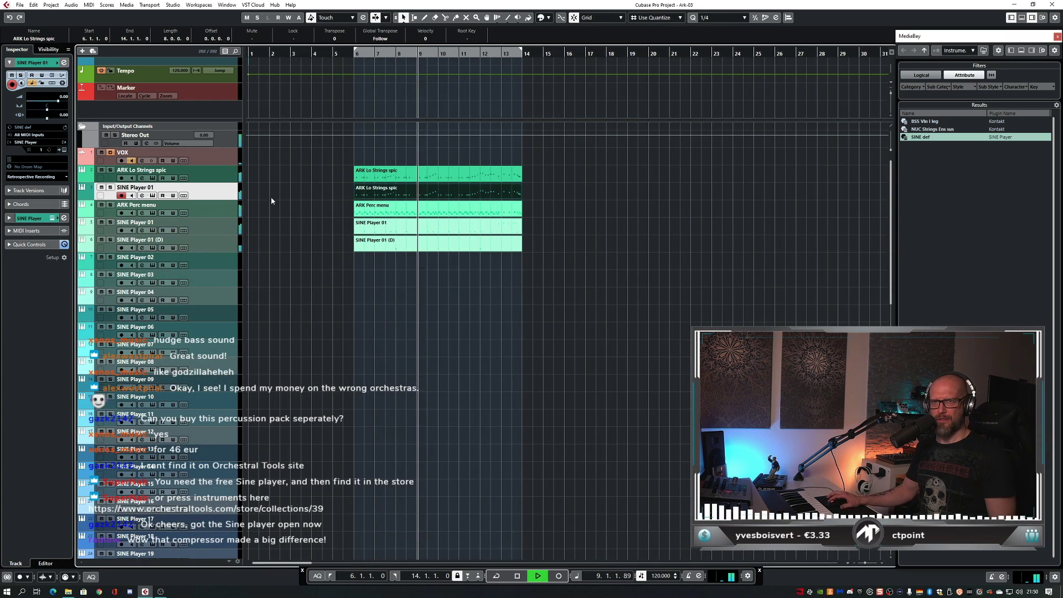
- Route the output of the high strings SINE Player 01 channel to the STRINGS group in the MixConsole
{"action": "left_click", "coordinate": [219, 180]}
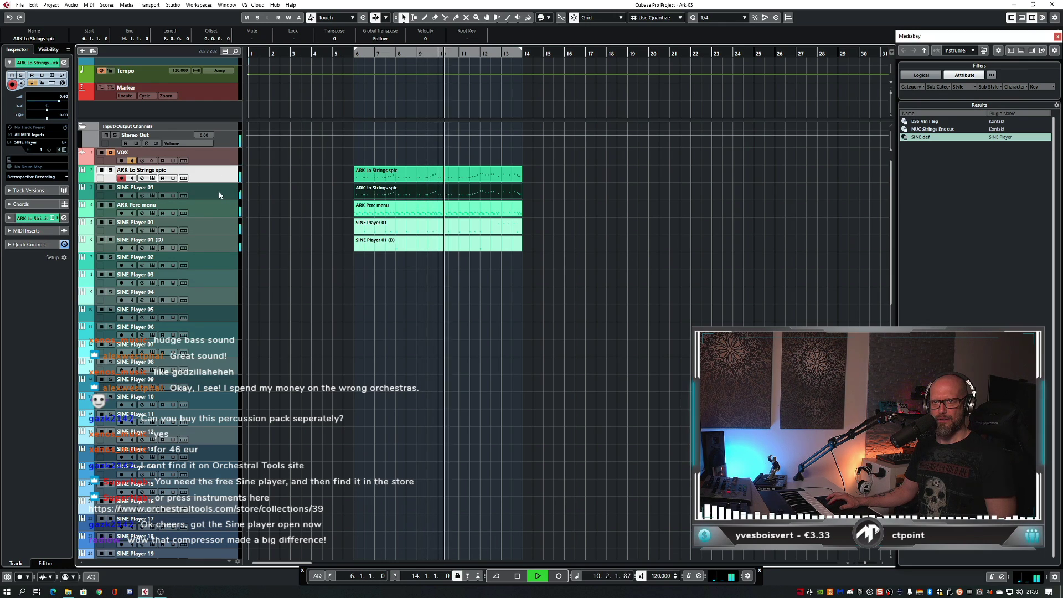
{"action": "left_click", "coordinate": [219, 195]}
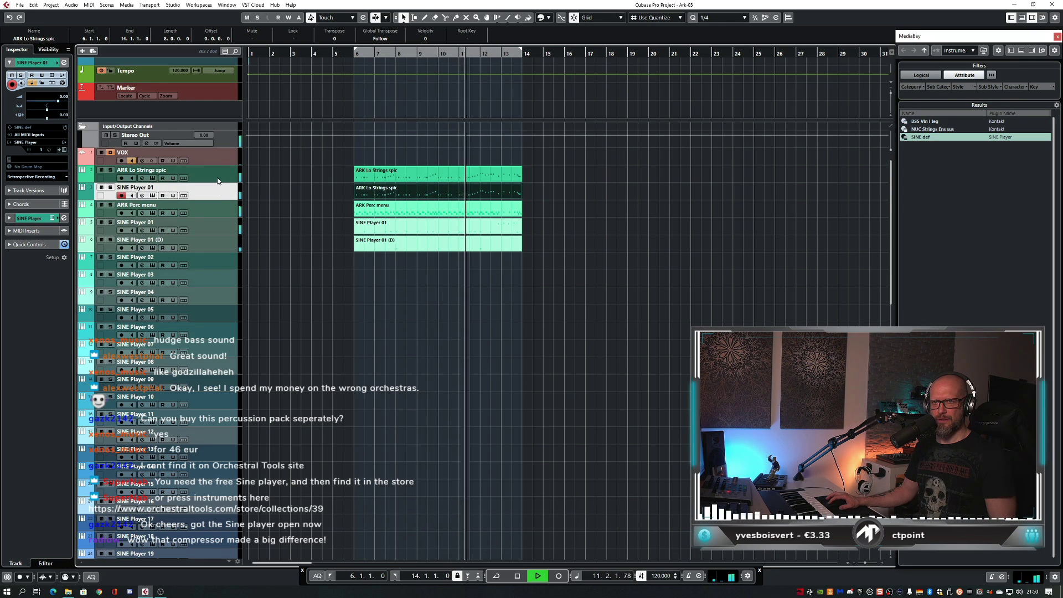
{"action": "key", "text": "Up"}
{"action": "key", "text": "F3"}
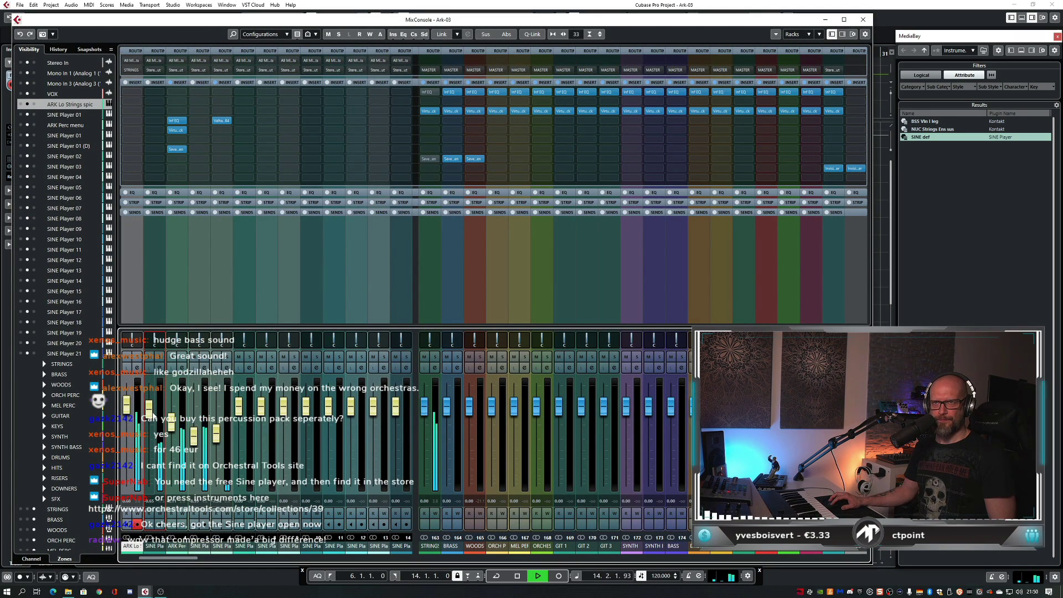
{"action": "key", "text": "space"}
{"action": "left_click", "coordinate": [155, 71]}
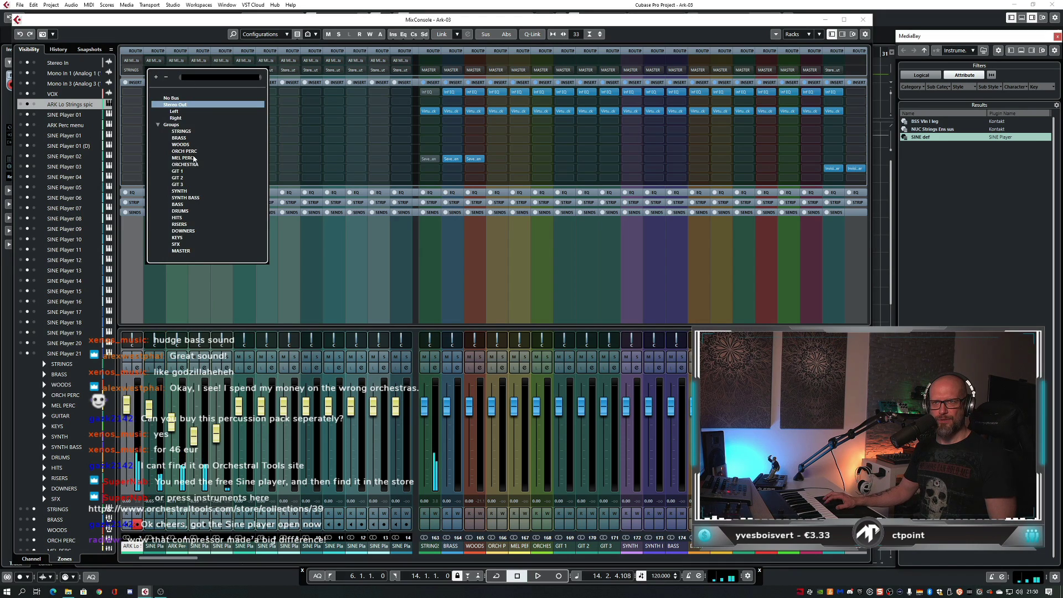
{"action": "left_click", "coordinate": [185, 132]}
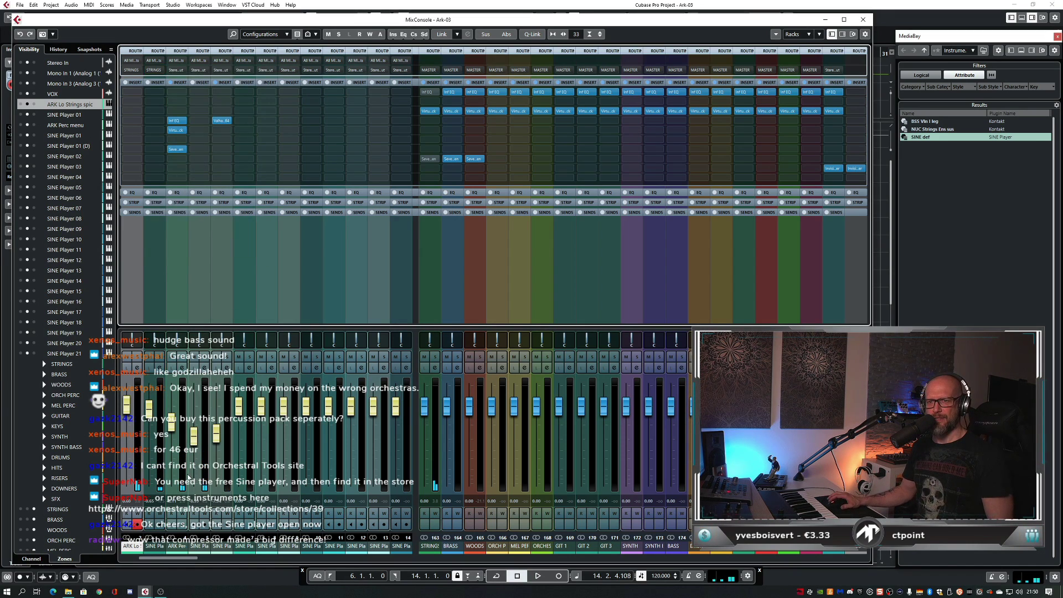
- Audition the percussion channels in solo and route the percussion SINE Player 01 channel's output to the DRUMS group
{"action": "key", "text": "space"}
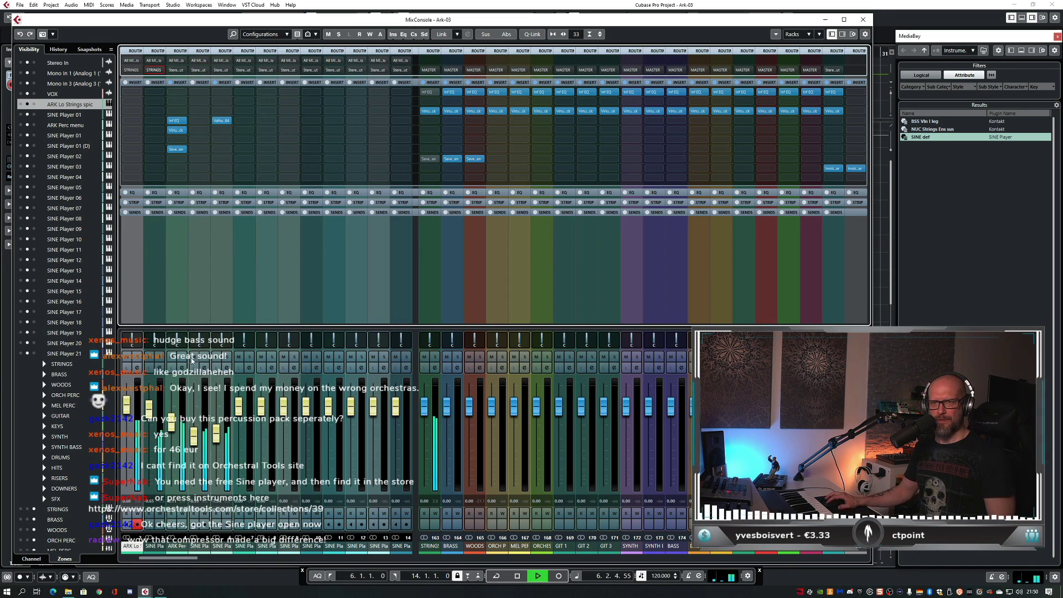
{"action": "left_click", "coordinate": [184, 357]}
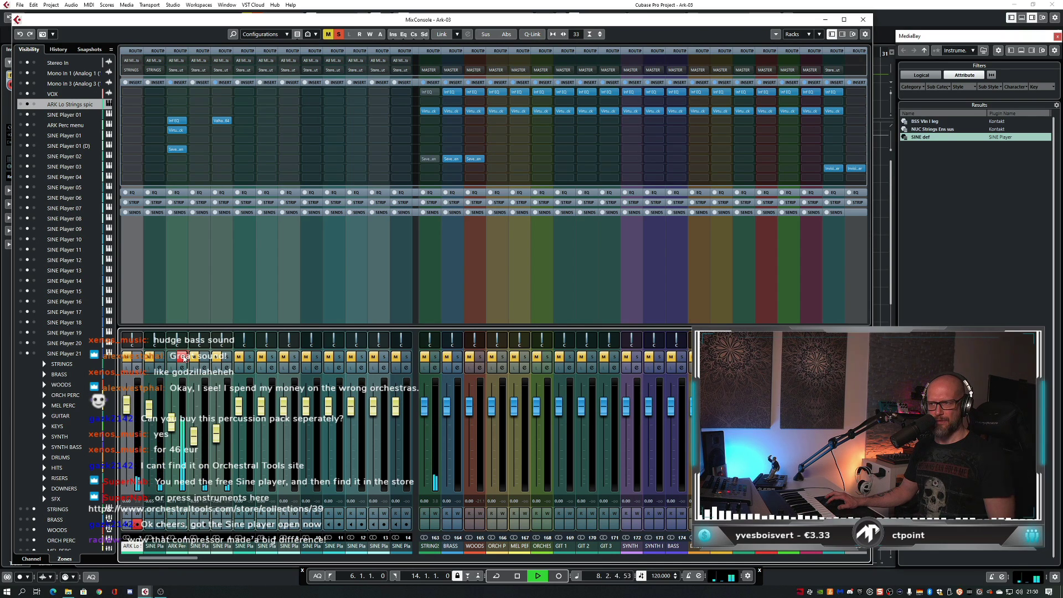
{"action": "left_click", "coordinate": [183, 357]}
{"action": "key", "text": "space"}
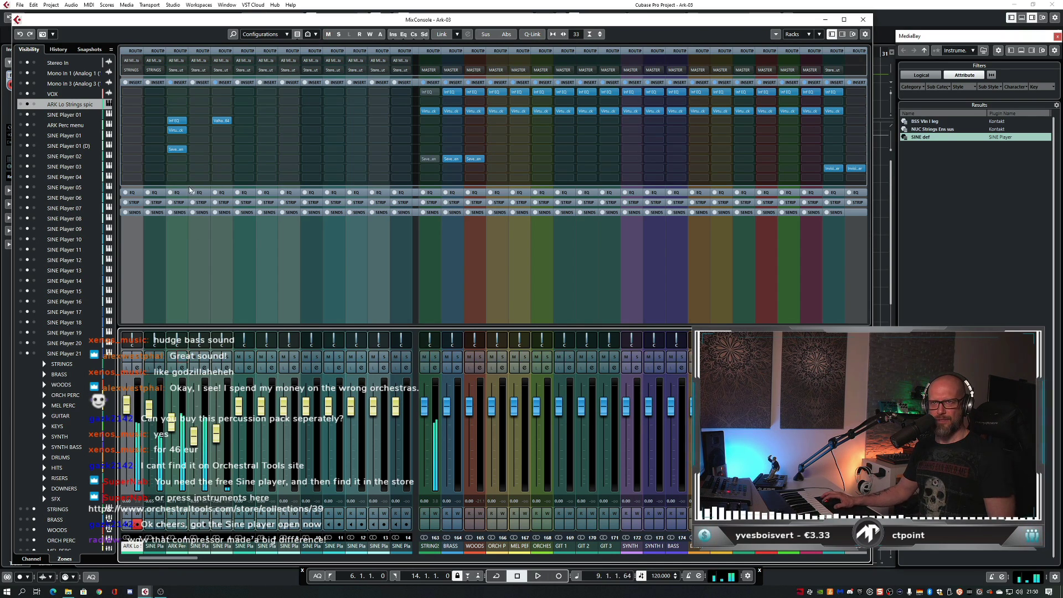
{"action": "left_click", "coordinate": [204, 357]}
{"action": "key", "text": "space"}
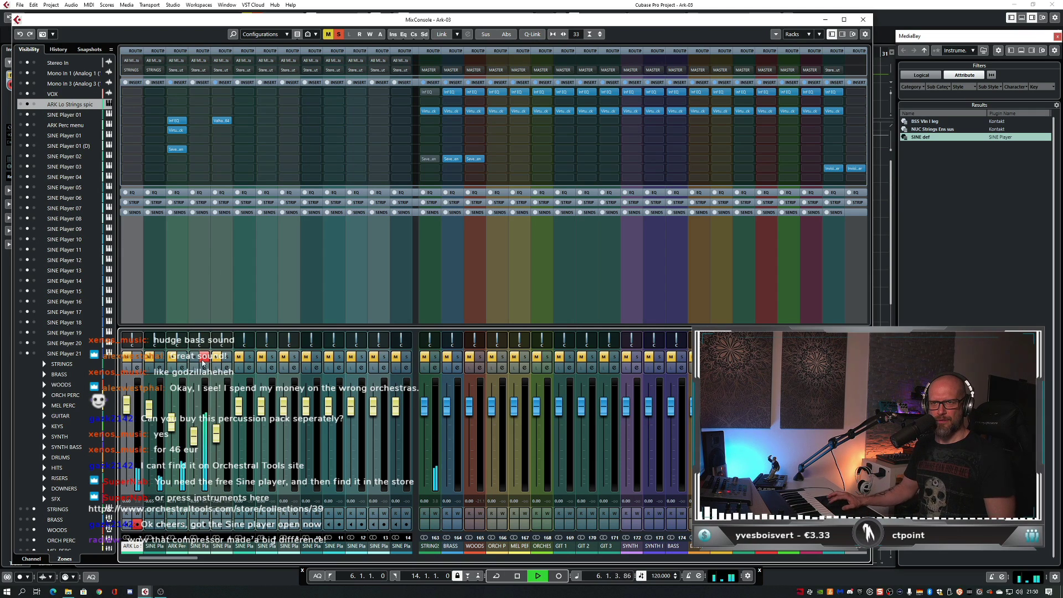
{"action": "left_click", "coordinate": [204, 357]}
{"action": "key", "text": "space"}
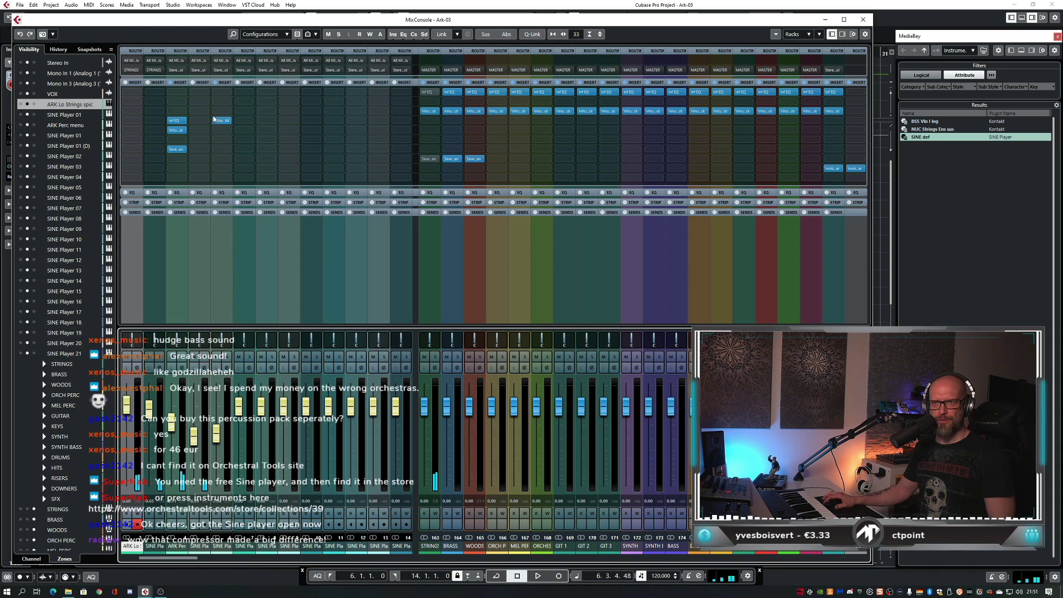
{"action": "left_click", "coordinate": [204, 71]}
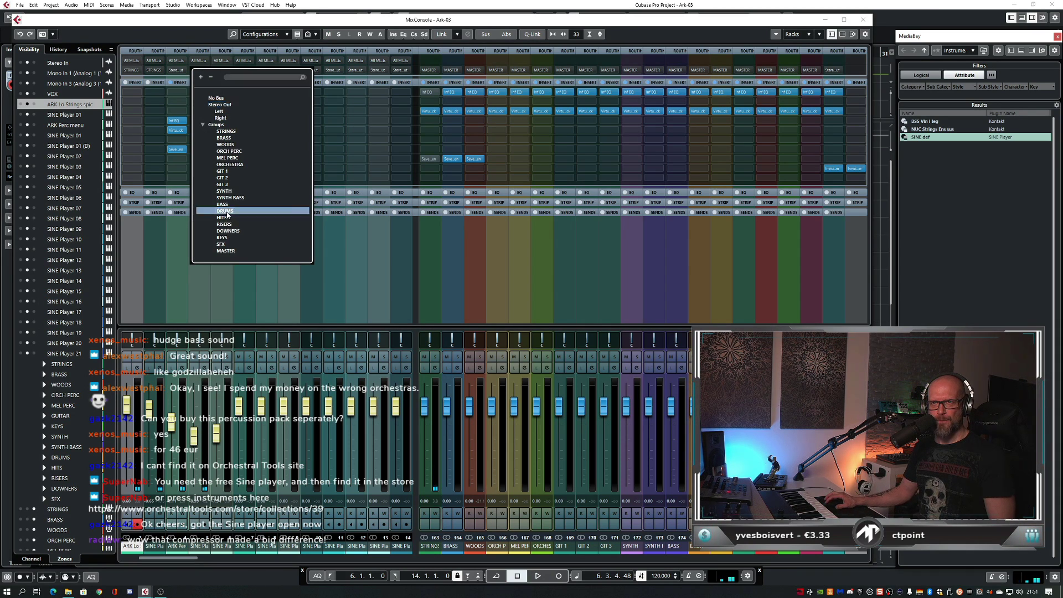
{"action": "left_click", "coordinate": [216, 213]}
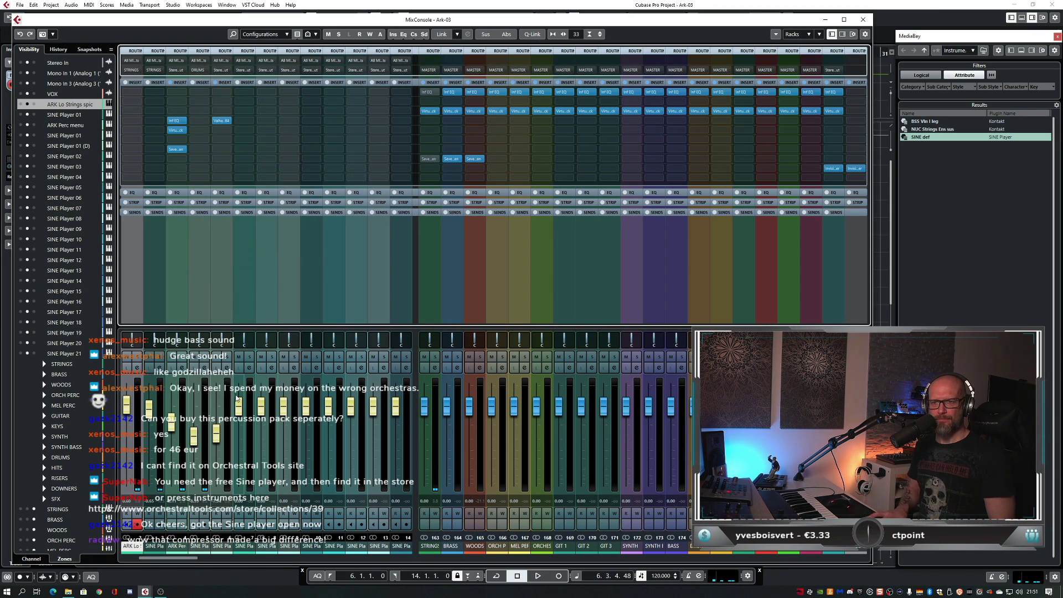
- Solo ARK Perc menu during playback, route its output to the DRUMS group and release the solo
{"action": "key", "text": "space"}
{"action": "left_click", "coordinate": [182, 356]}
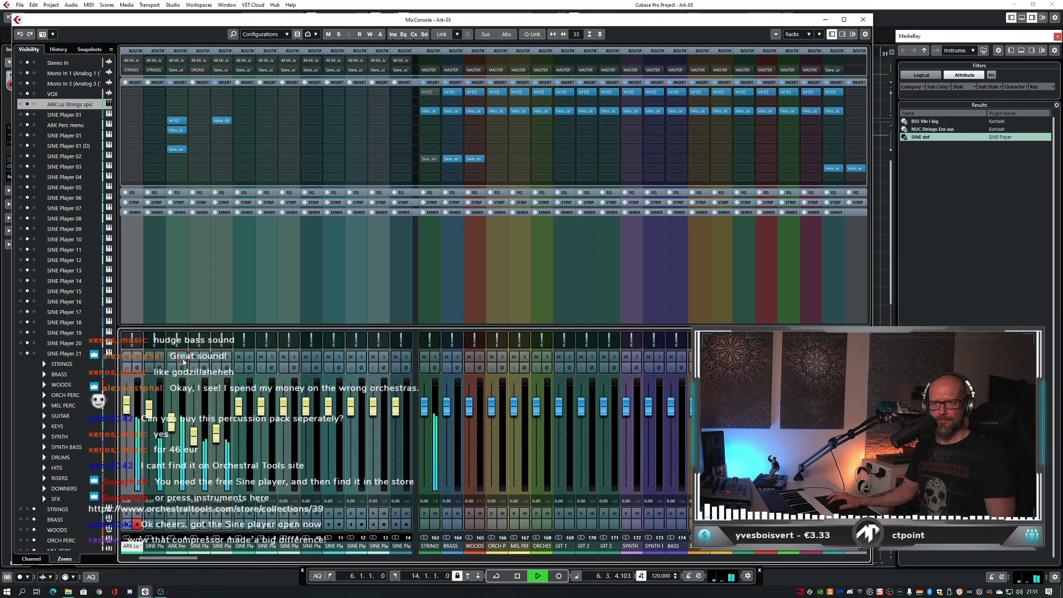
{"action": "left_click", "coordinate": [176, 70]}
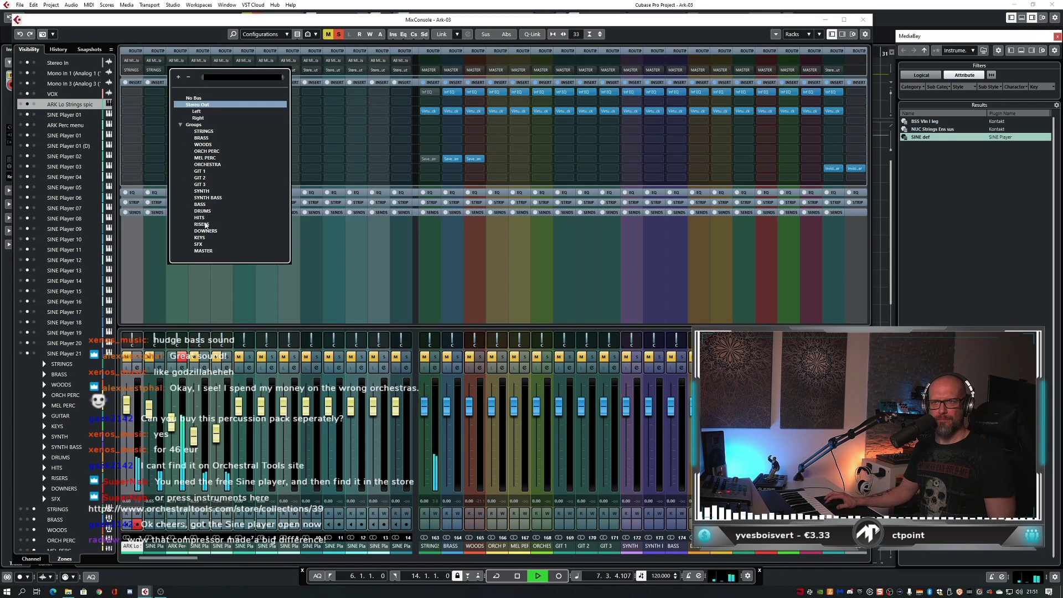
{"action": "left_click", "coordinate": [203, 210]}
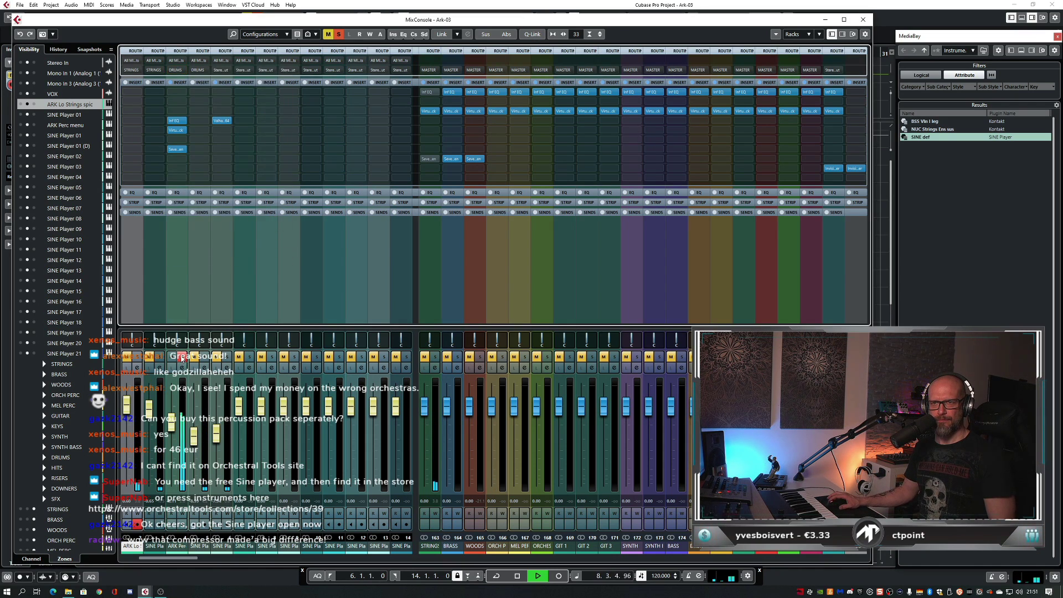
{"action": "left_click", "coordinate": [182, 356]}
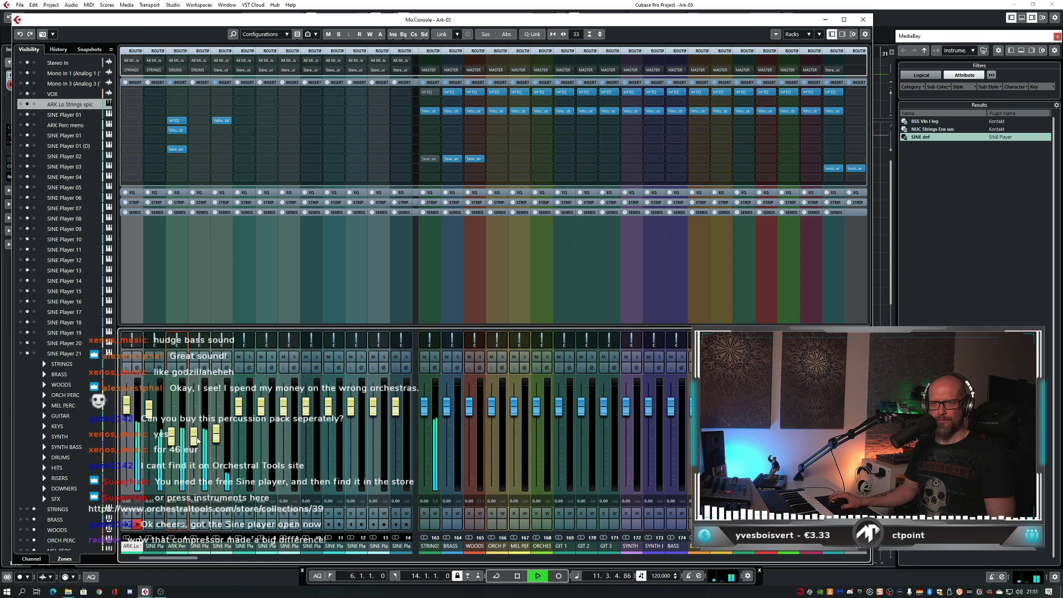
- Rebalance the ARK Perc menu and percussion SINE Player 01 faders during playback, briefly soloing the latter to check it
{"action": "left_click", "coordinate": [204, 356]}
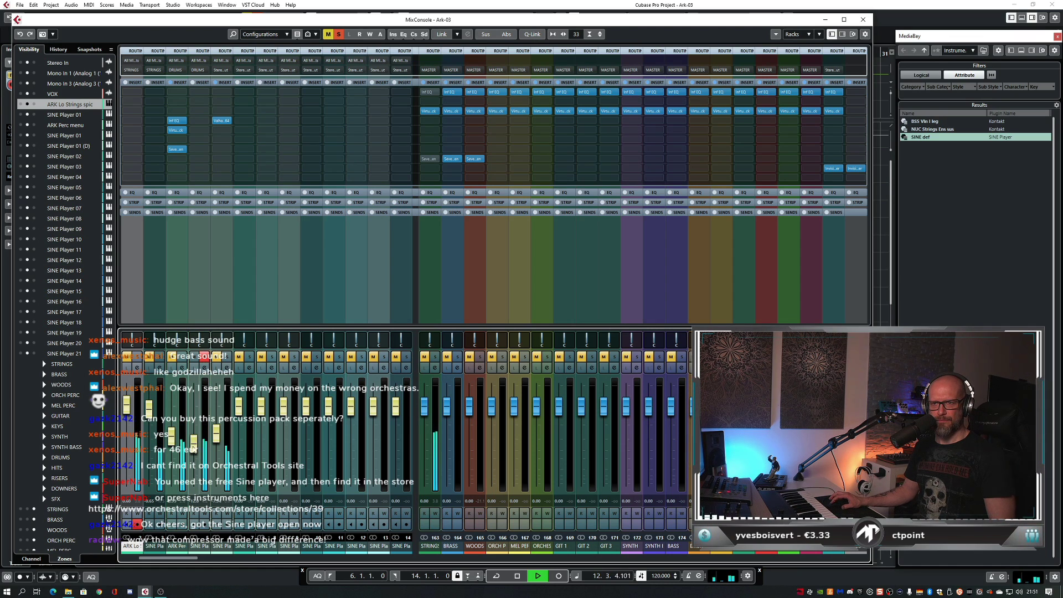
{"action": "left_click", "coordinate": [205, 357]}
{"action": "key", "text": "KP_1"}
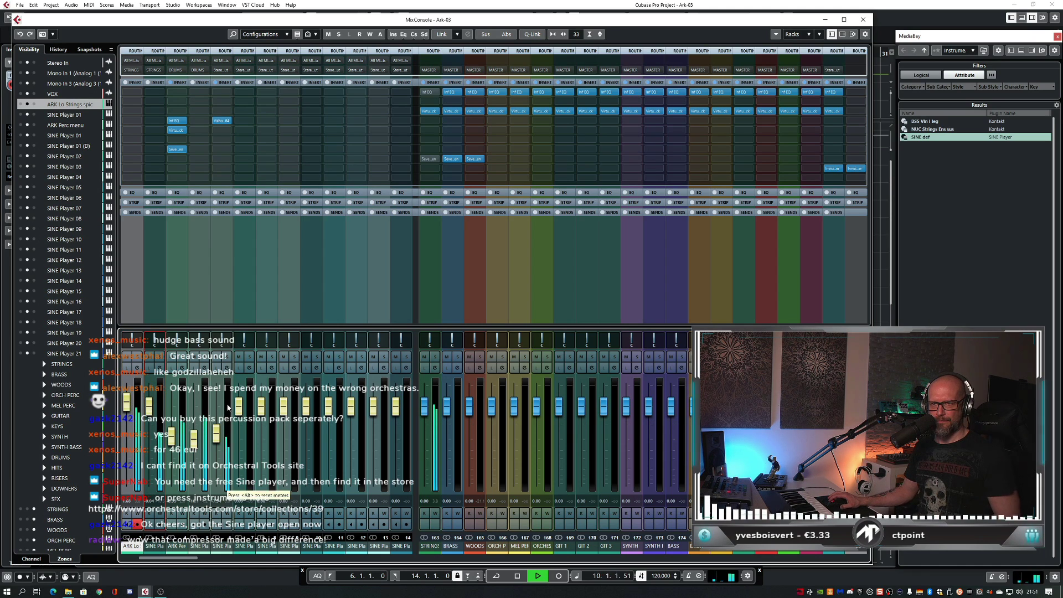
- Lower the faders of all five string and percussion channels together slightly, then close the mixer and stop playback
{"action": "left_click", "coordinate": [233, 422], "text": "shift"}
{"action": "key", "text": "shift+alt"}
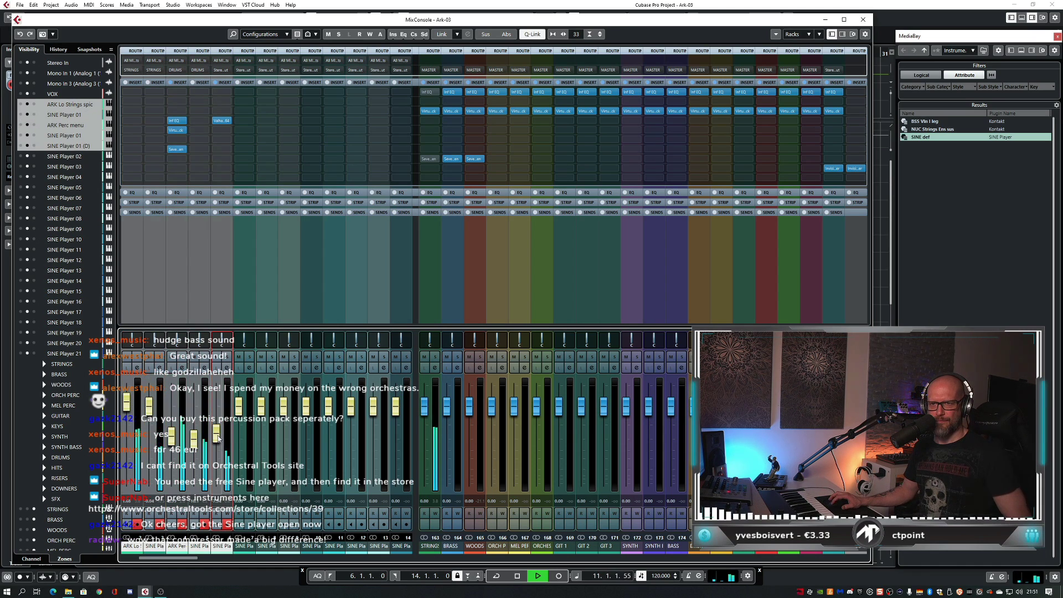
{"action": "left_click_drag", "start_coordinate": [219, 441], "coordinate": [231, 445]}
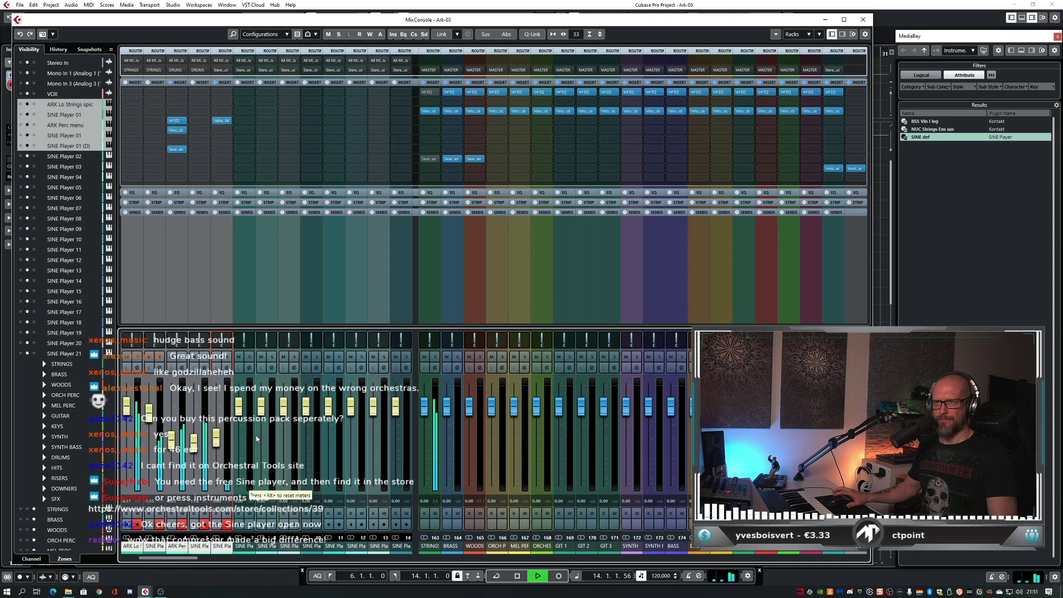
{"action": "key", "text": "F3"}
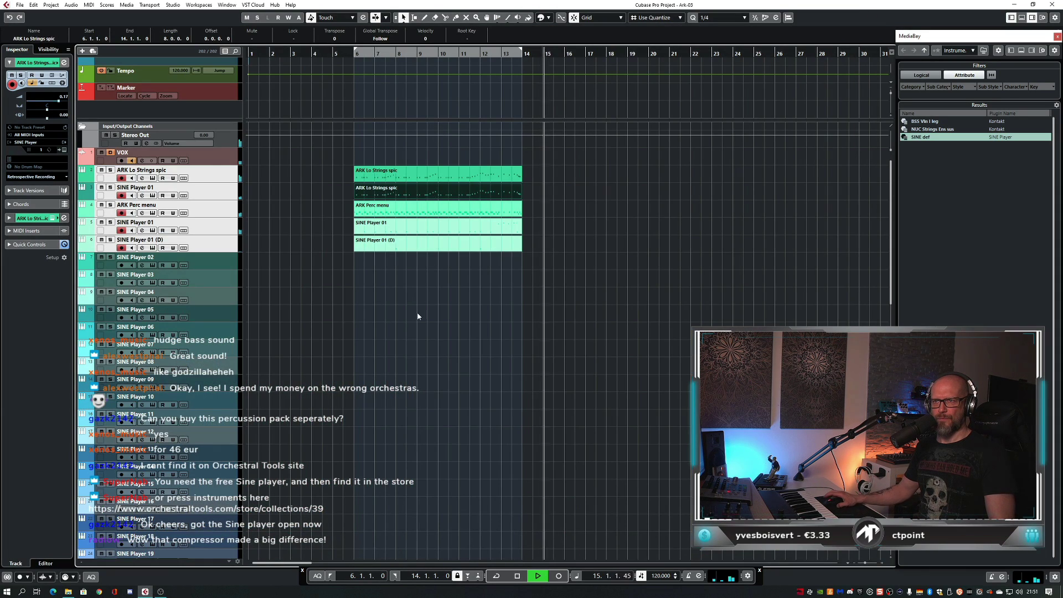
{"action": "key", "text": "space"}
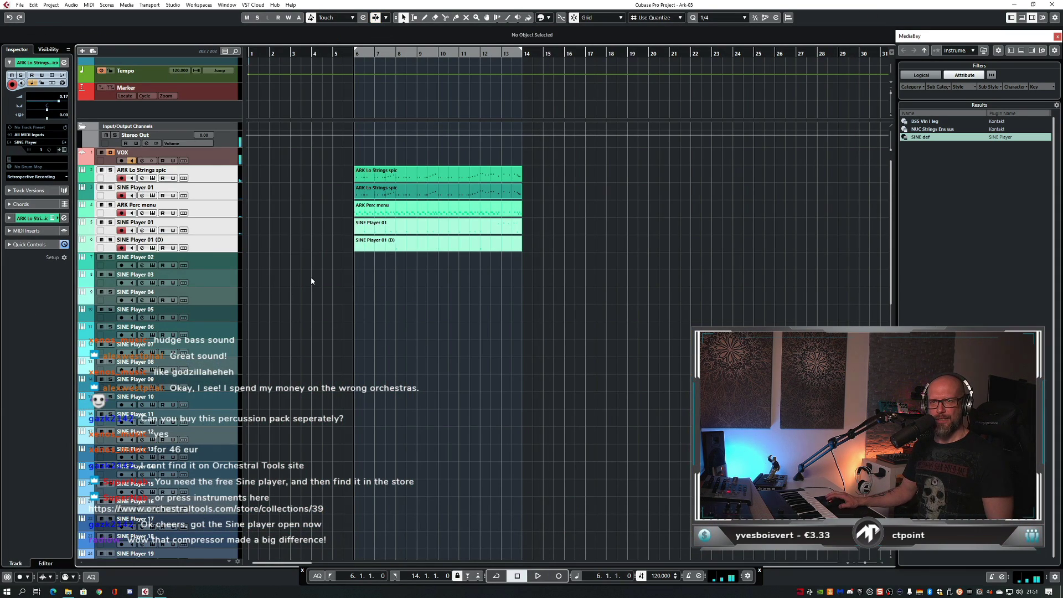
- Rename the high strings track ARK Str hi spic and check the articulation loaded in its SINE Player
{"action": "left_click", "coordinate": [219, 266]}
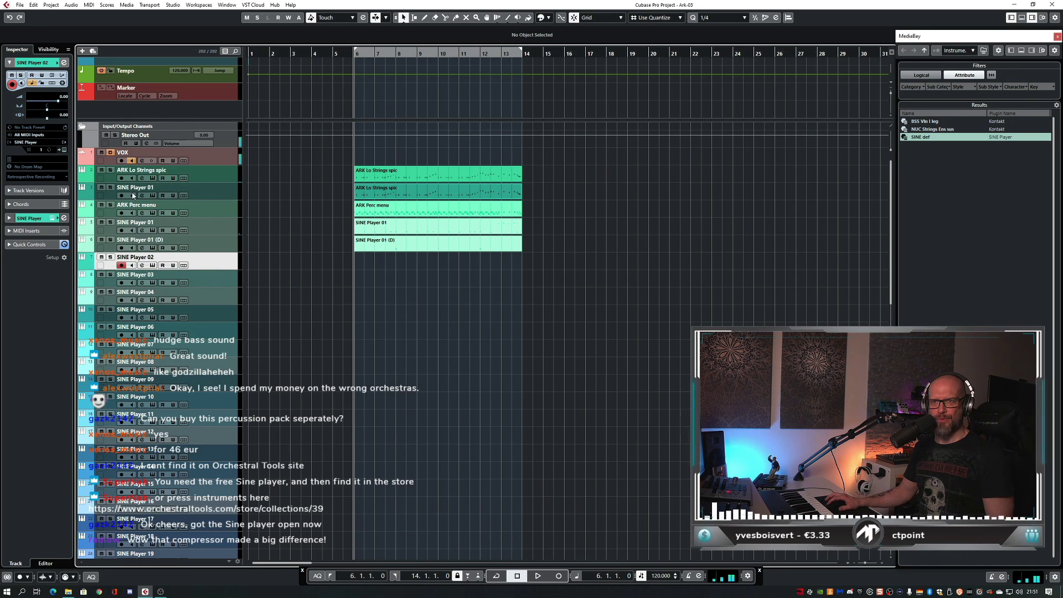
{"action": "double_click", "coordinate": [233, 193]}
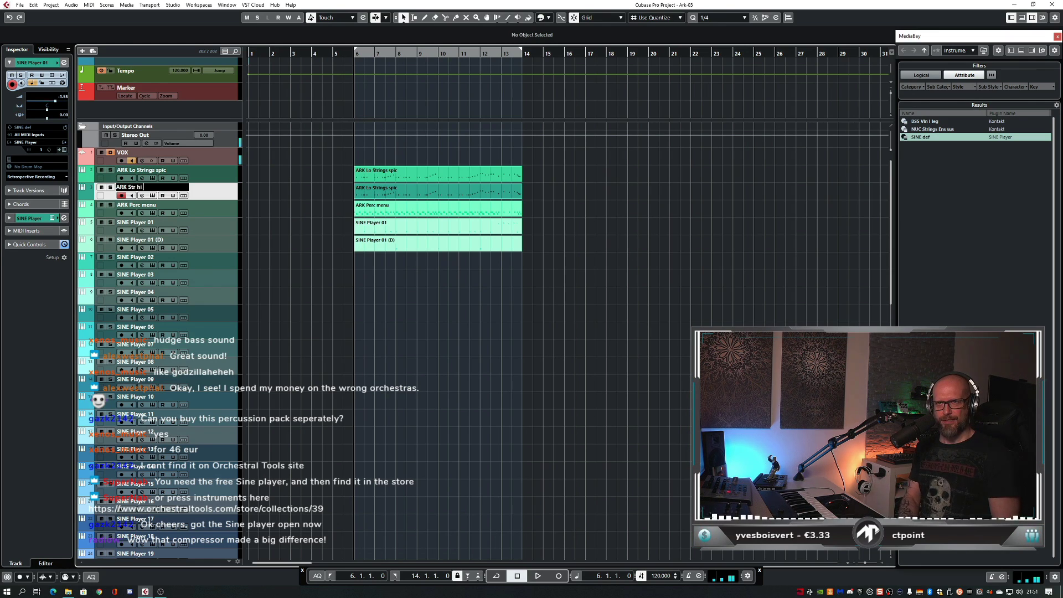
{"action": "type", "text": "ARK Str hi stpic"}
{"action": "key", "text": "Return"}
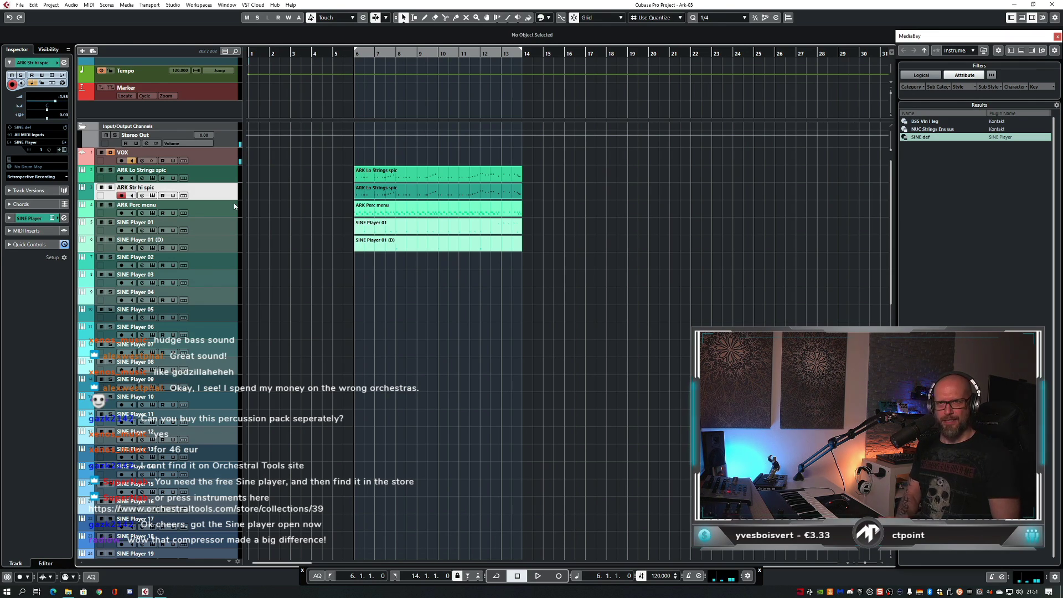
{"action": "left_click", "coordinate": [152, 197]}
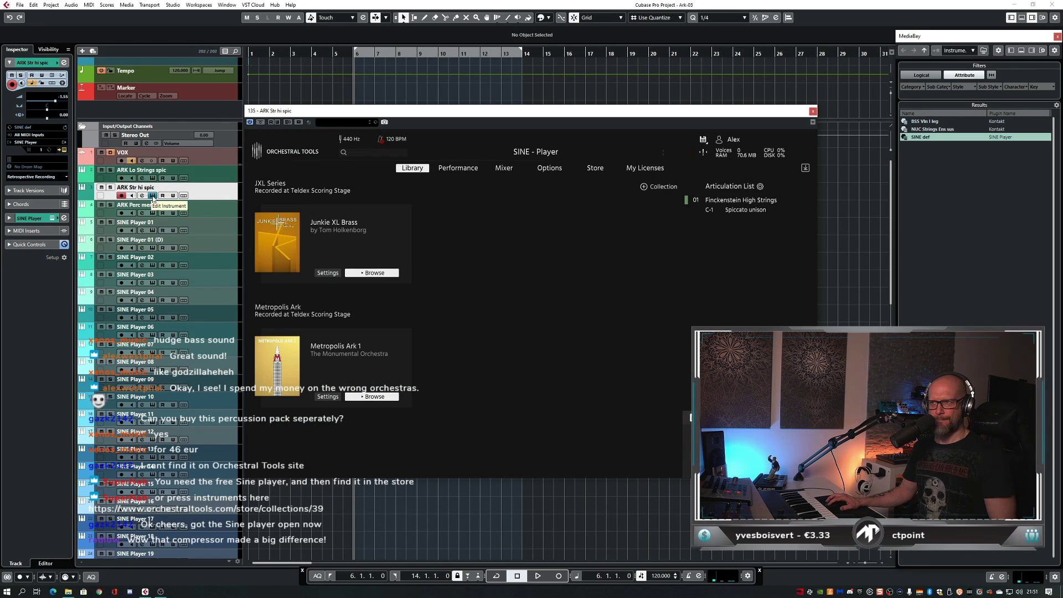
{"action": "left_click", "coordinate": [153, 197]}
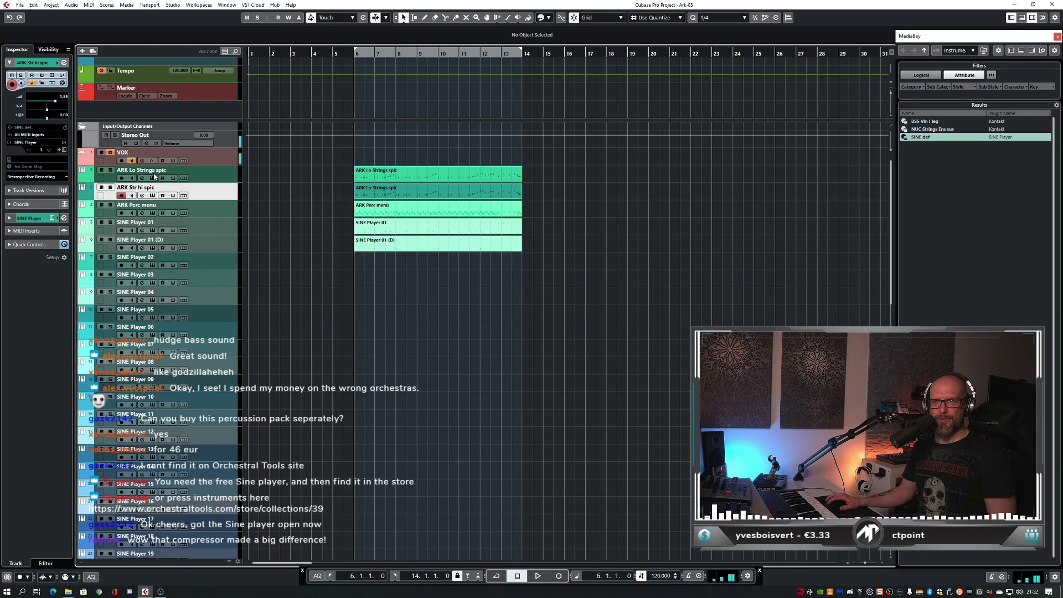
- Rename the ARK Lo Strings spic track as ARK Str lo spic
{"action": "double_click", "coordinate": [141, 170]}
{"action": "left_click", "coordinate": [143, 170]}
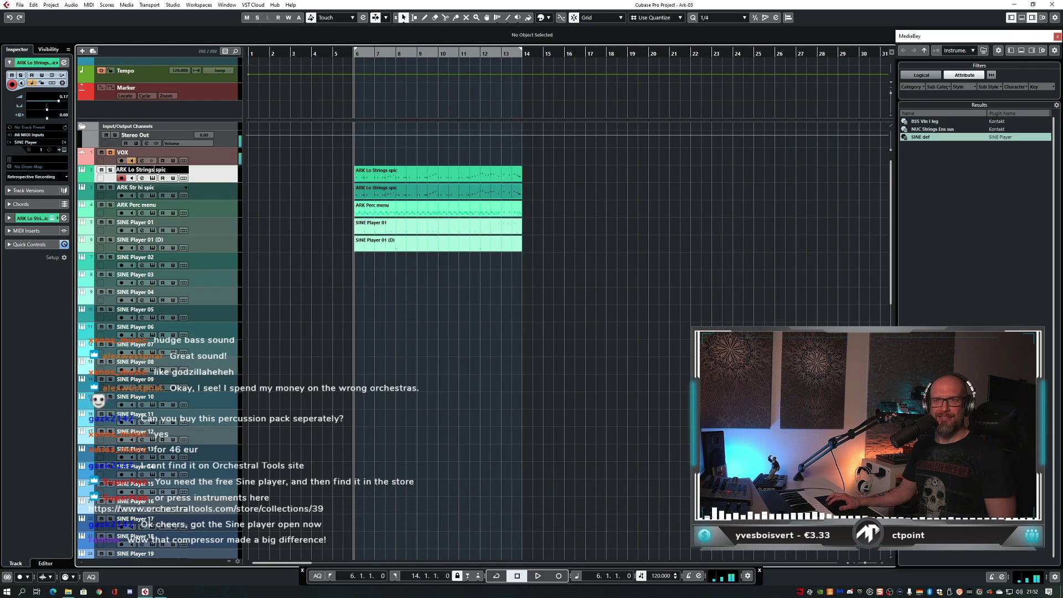
{"action": "key", "text": "BackSpace"}
{"action": "key", "text": "BackSpace"}
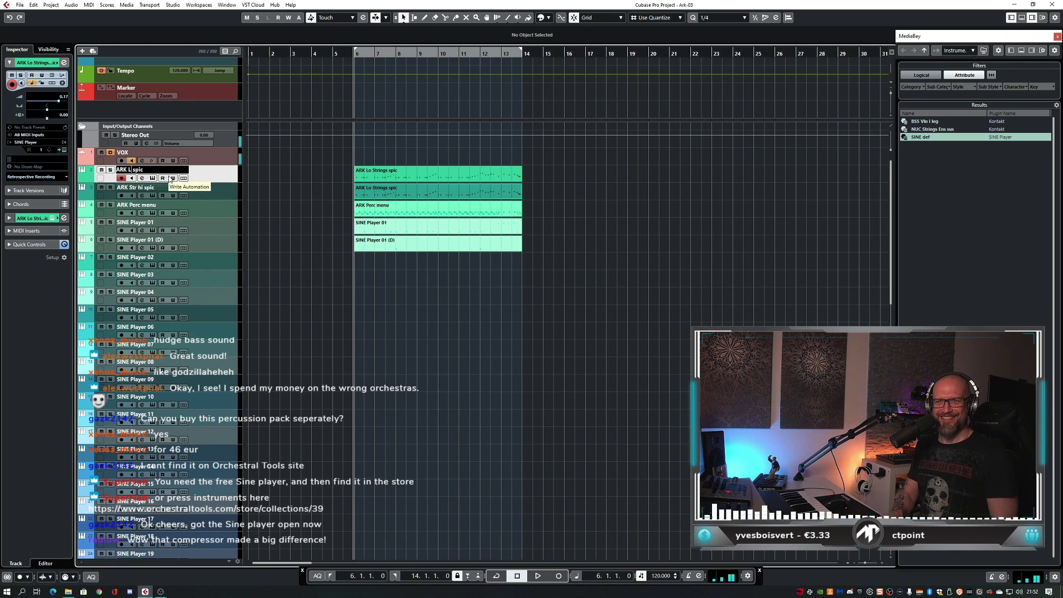
{"action": "type", "text": "tr lo"}
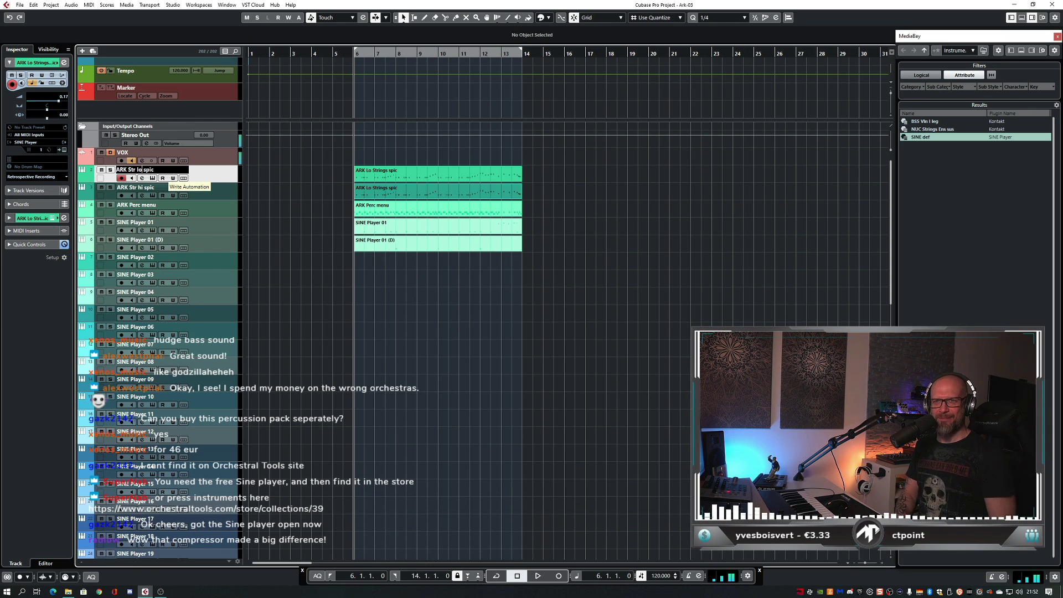
{"action": "key", "text": "Return"}
- Select the SINE Player 02 track and listen to the existing string and percussion parts from bar 6, stopping near bar 10
{"action": "left_click", "coordinate": [201, 229]}
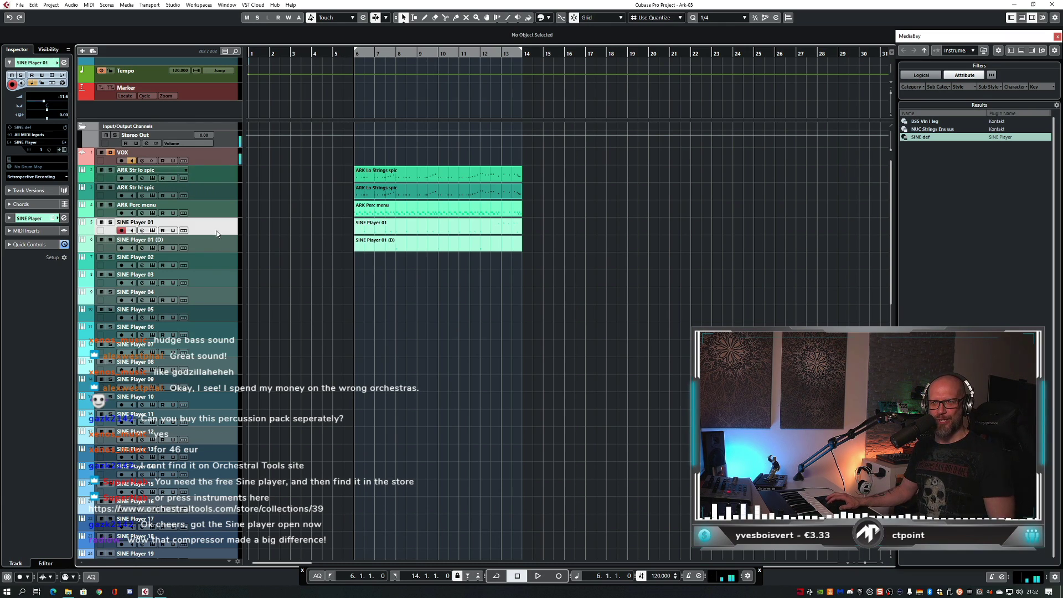
{"action": "left_click", "coordinate": [210, 247]}
{"action": "left_click", "coordinate": [220, 268]}
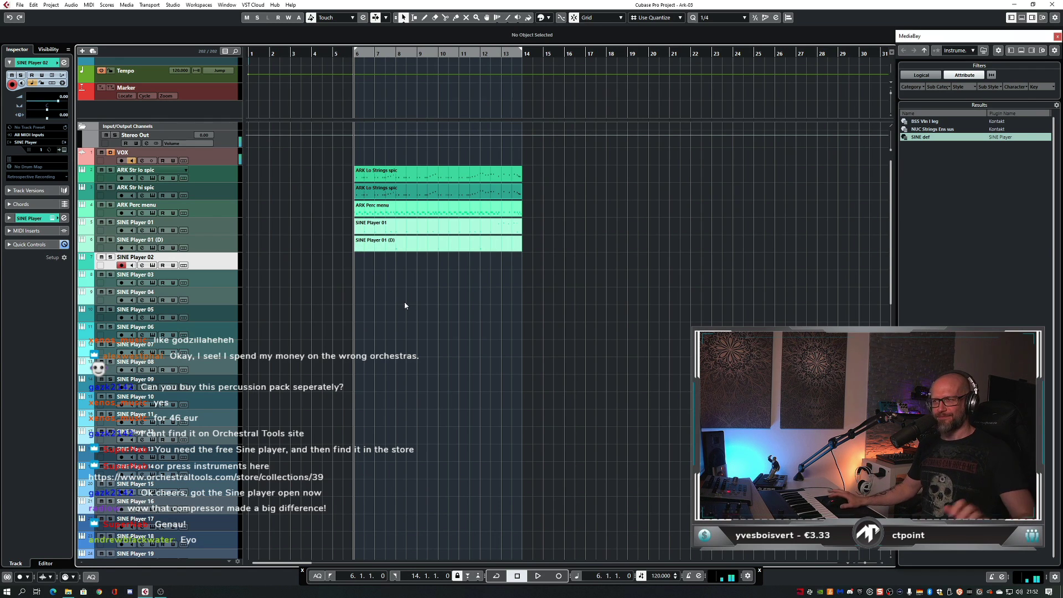
{"action": "key", "text": "space"}
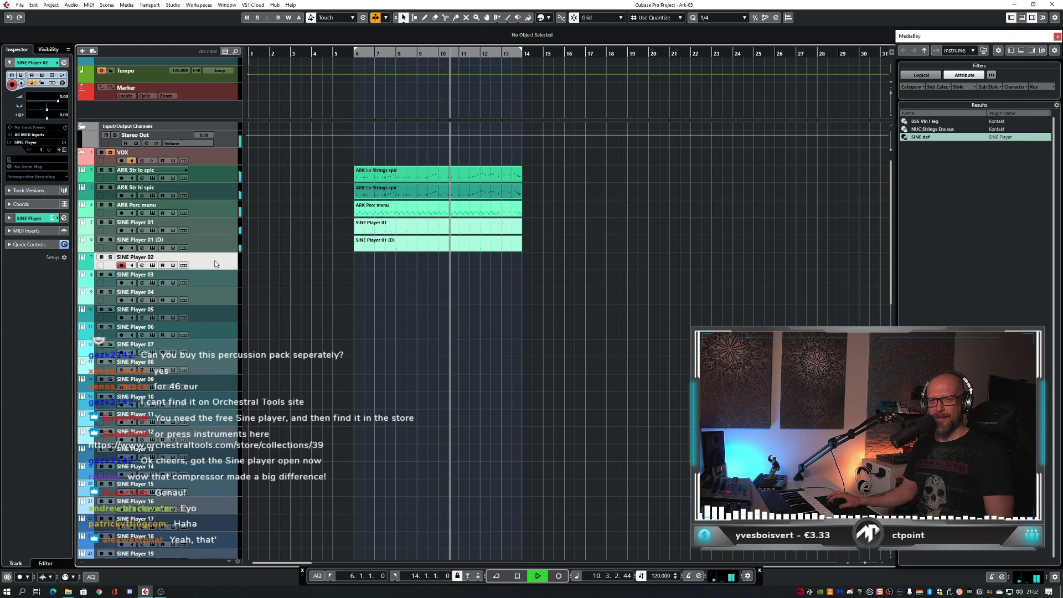
{"action": "key", "text": "space"}
- Load the Koenigsberger Cimbassi a3 Sustains from Metropolis Ark 1's District I - Orchestra into the SINE Player 02 instrument
{"action": "left_click", "coordinate": [153, 266]}
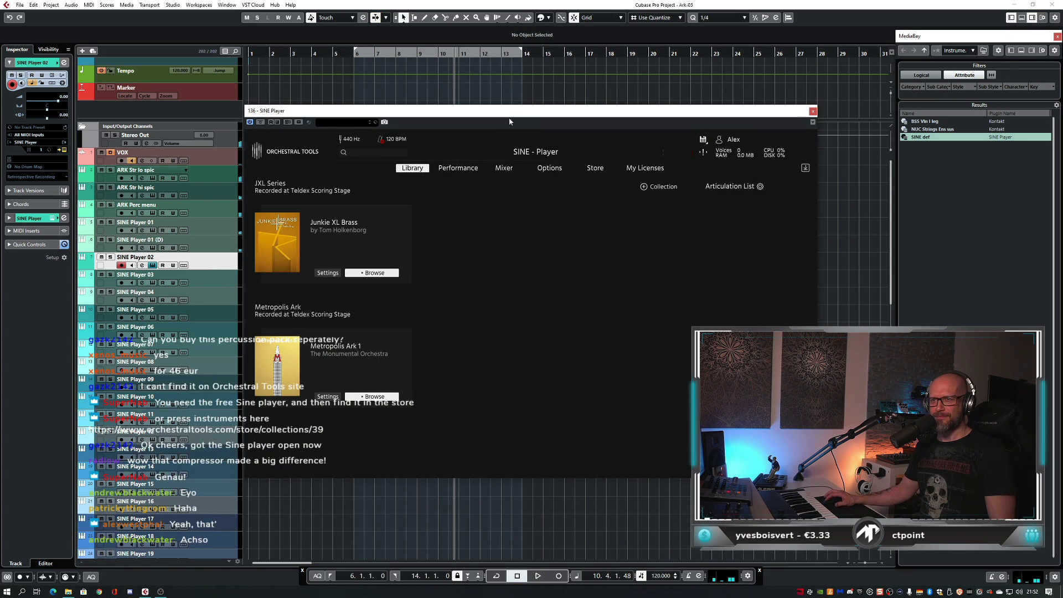
{"action": "left_click", "coordinate": [382, 407]}
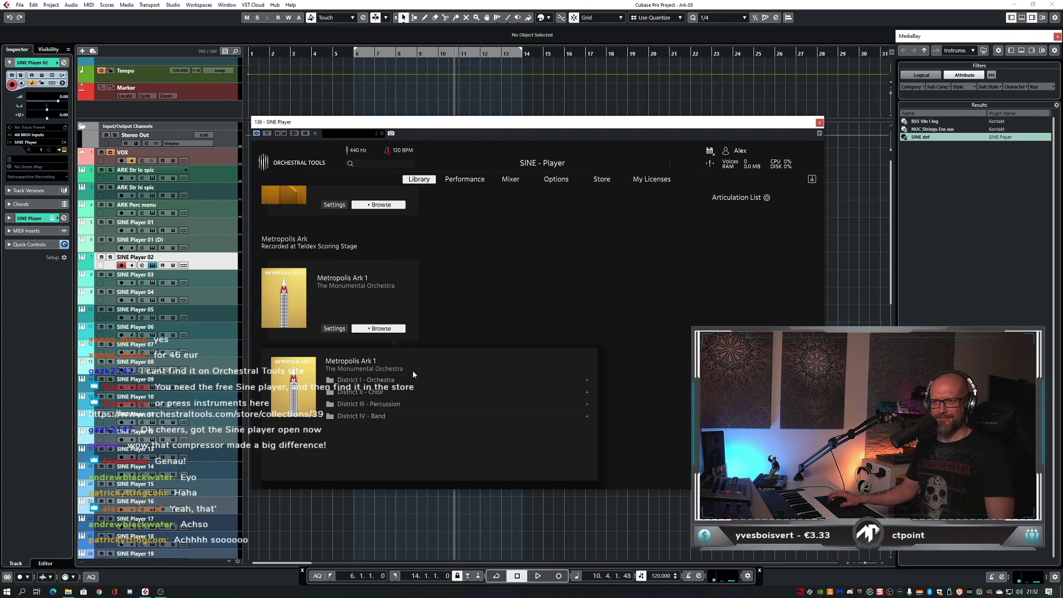
{"action": "left_click", "coordinate": [365, 380]}
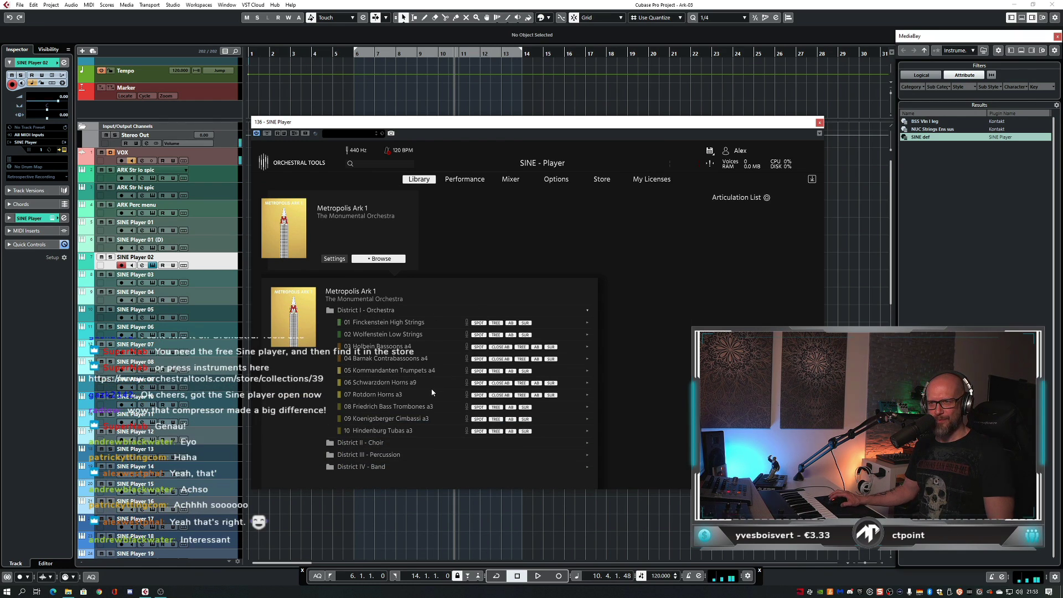
{"action": "left_click", "coordinate": [400, 419]}
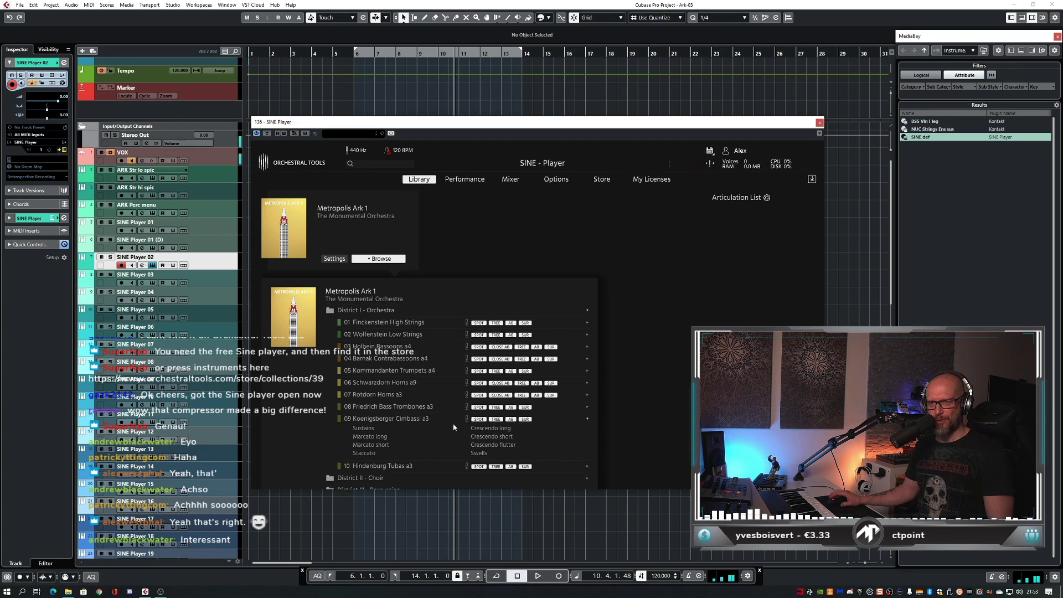
{"action": "scroll", "coordinate": [454, 427], "scroll_direction": "down", "scroll_amount": 1}
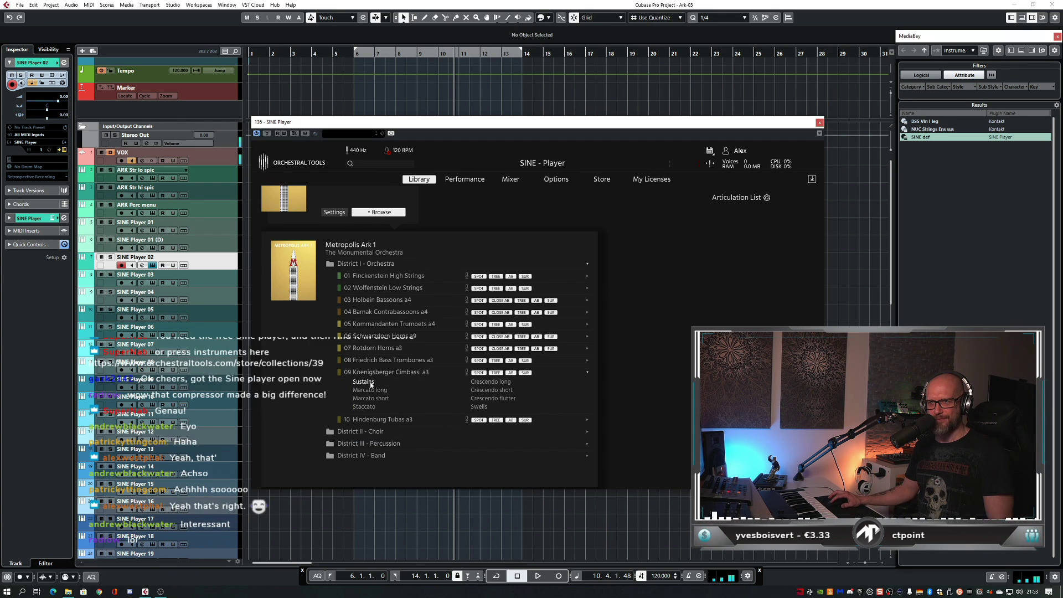
{"action": "left_click_drag", "start_coordinate": [371, 384], "coordinate": [769, 260]}
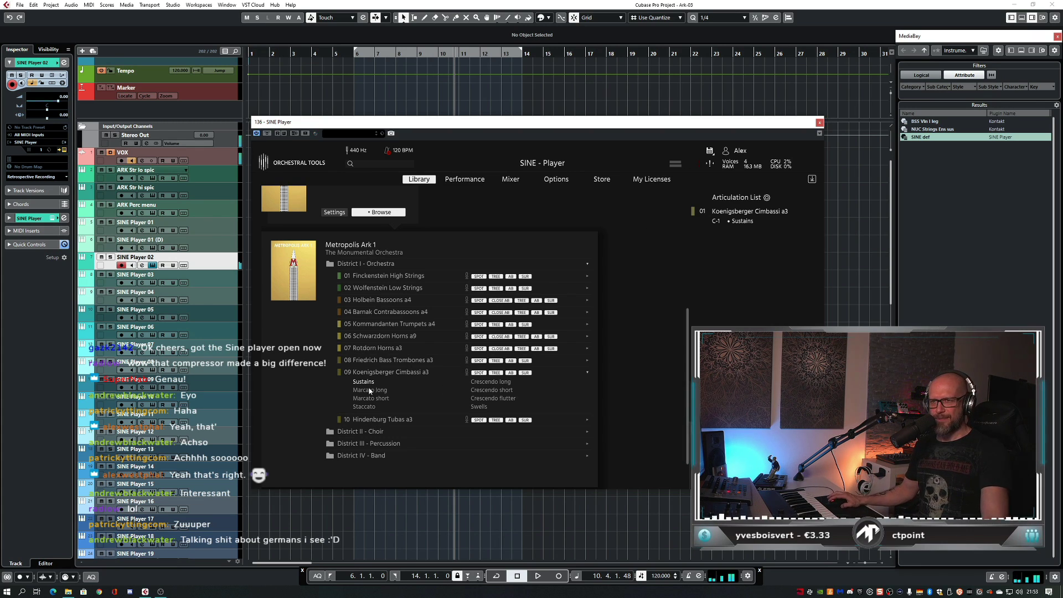
- Replace the loaded cimbassi with the Friedrich Bass Trombones a3 Sustains and assign the trombones to channel 01
{"action": "left_click", "coordinate": [405, 361]}
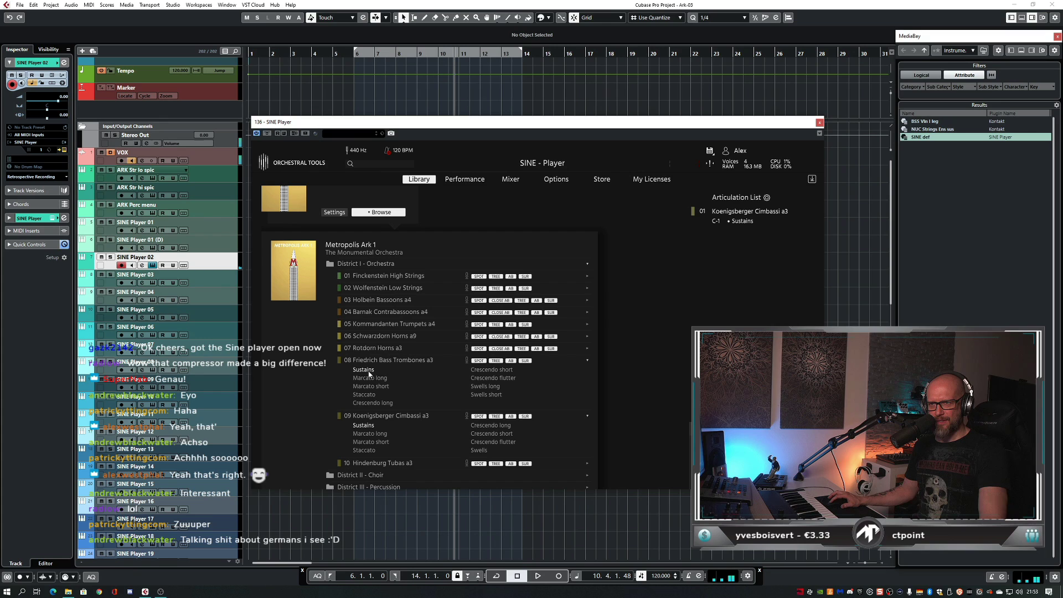
{"action": "left_click_drag", "start_coordinate": [364, 369], "coordinate": [749, 214]}
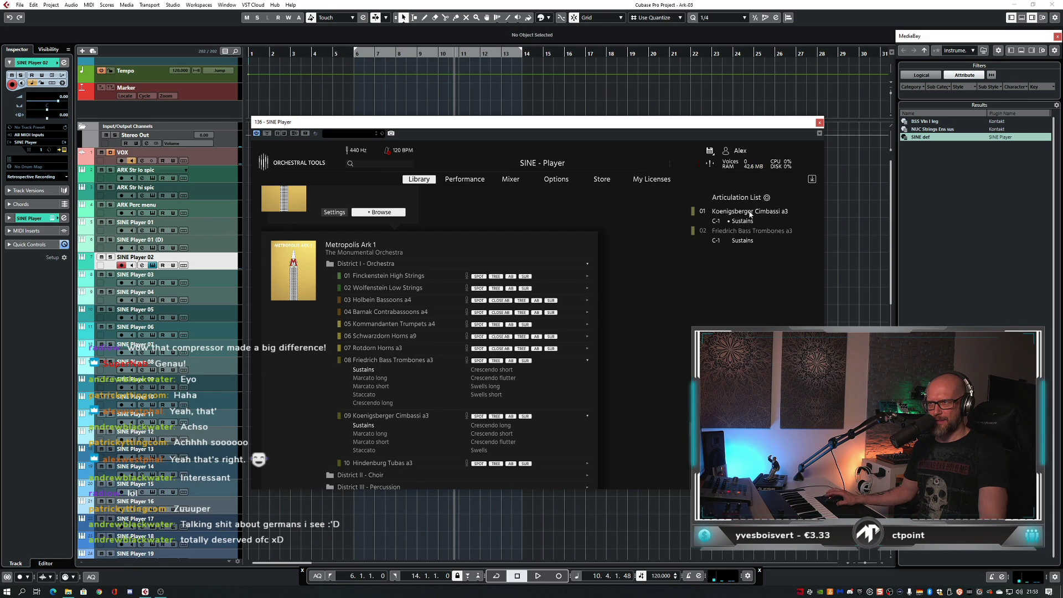
{"action": "right_click", "coordinate": [747, 213]}
{"action": "left_click", "coordinate": [738, 274]}
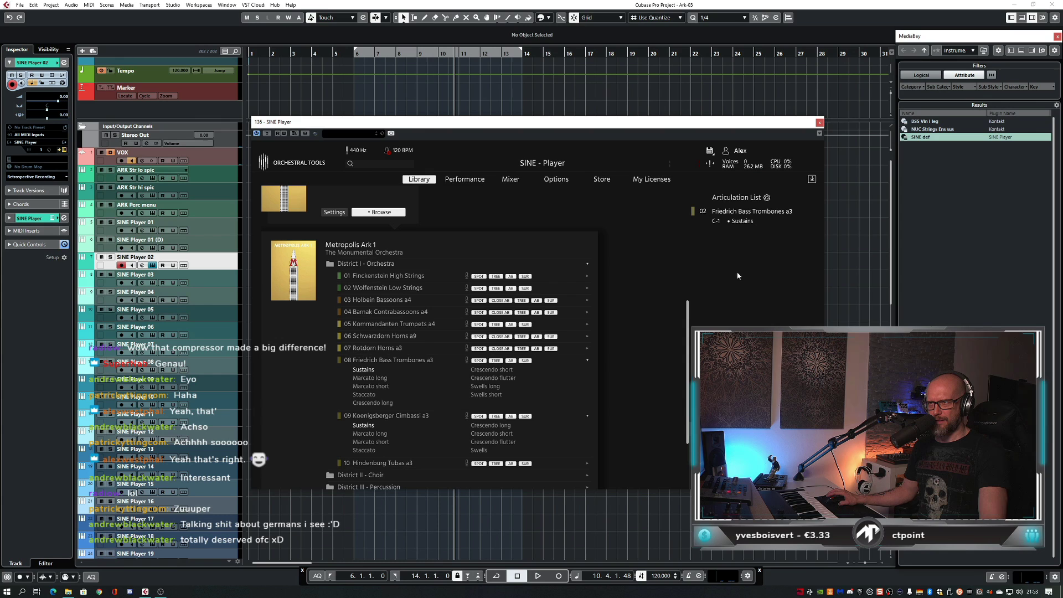
{"action": "right_click", "coordinate": [699, 213]}
{"action": "left_click", "coordinate": [707, 247]}
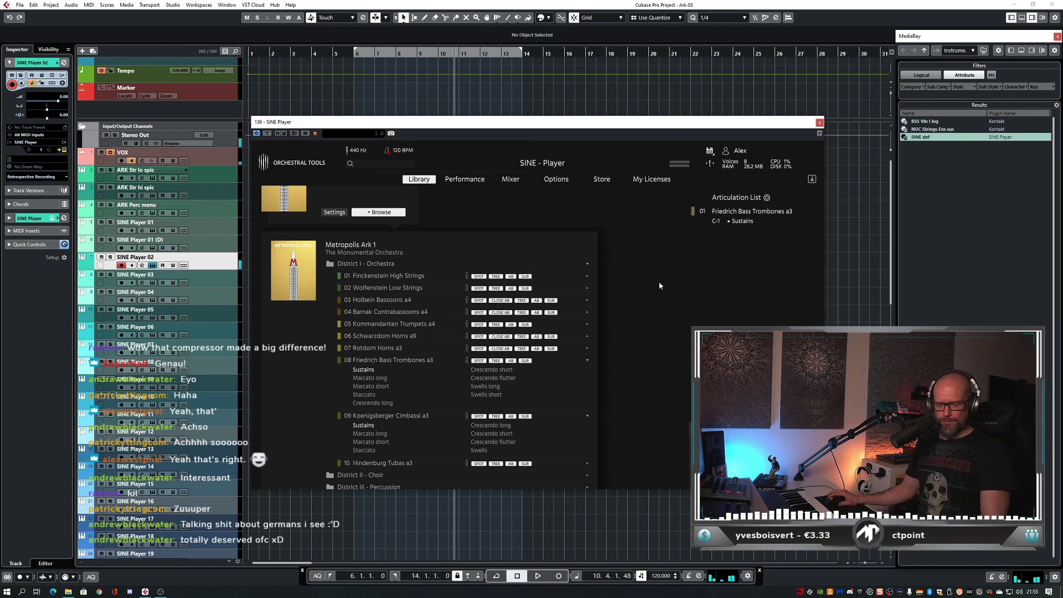
- Route the SINE Player 02 channel's output to the BRASS group in the mixer and close its instrument window
{"action": "key", "text": "F3"}
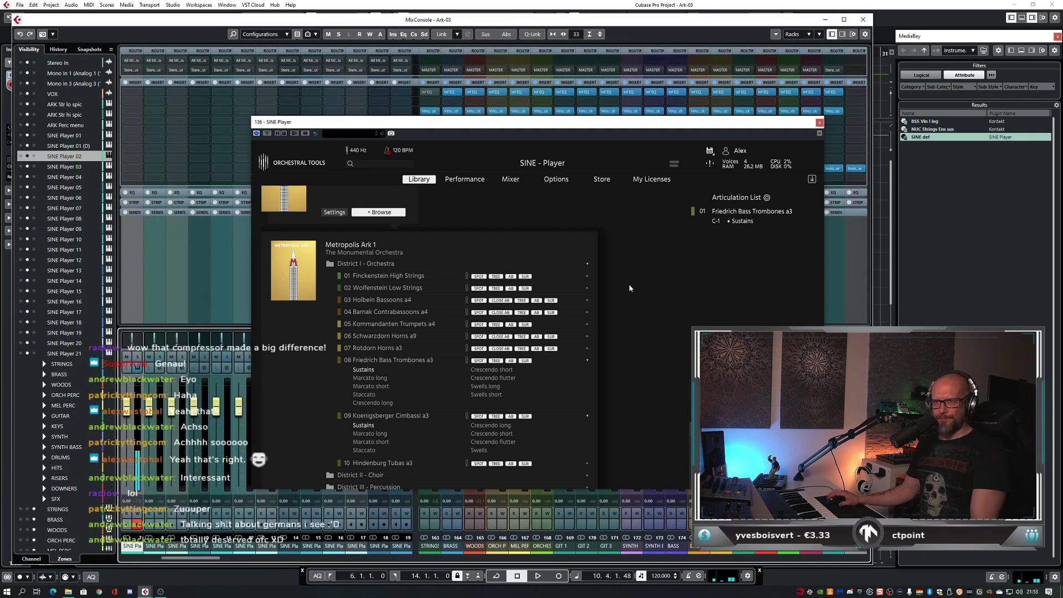
{"action": "left_click", "coordinate": [136, 72]}
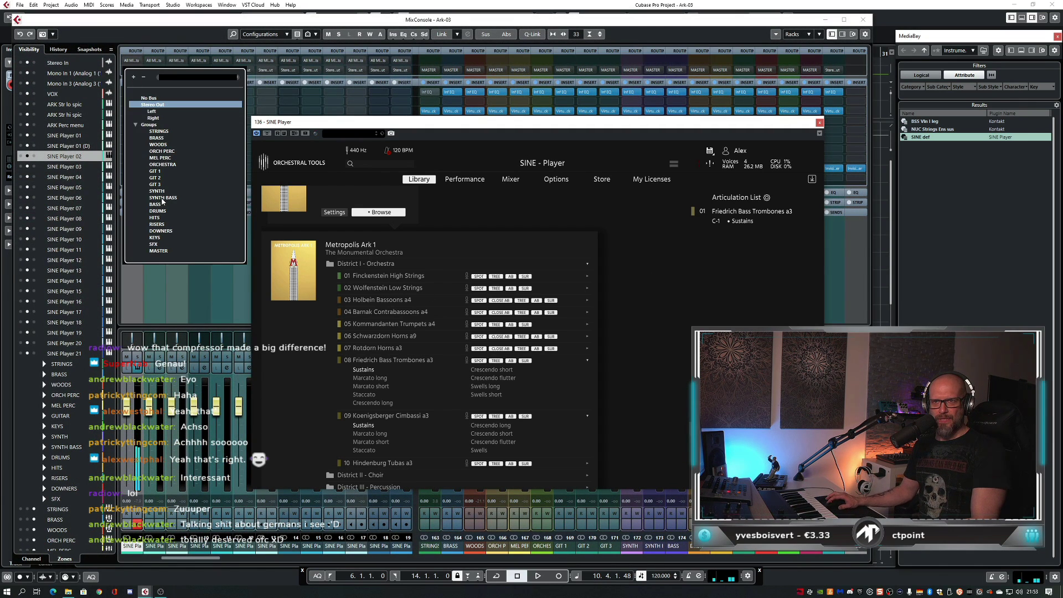
{"action": "left_click", "coordinate": [158, 137]}
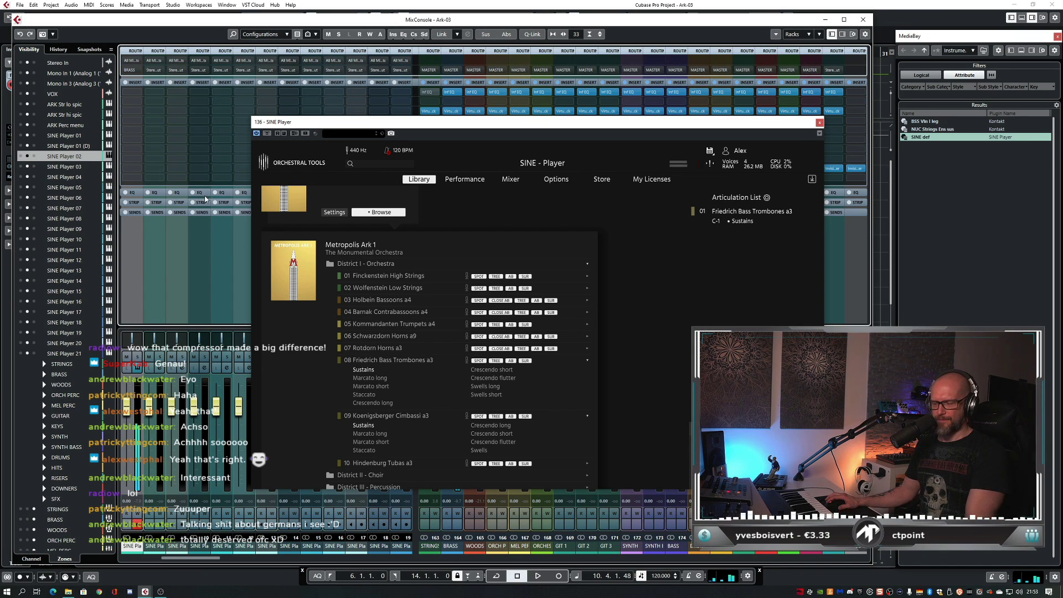
{"action": "left_click", "coordinate": [829, 124]}
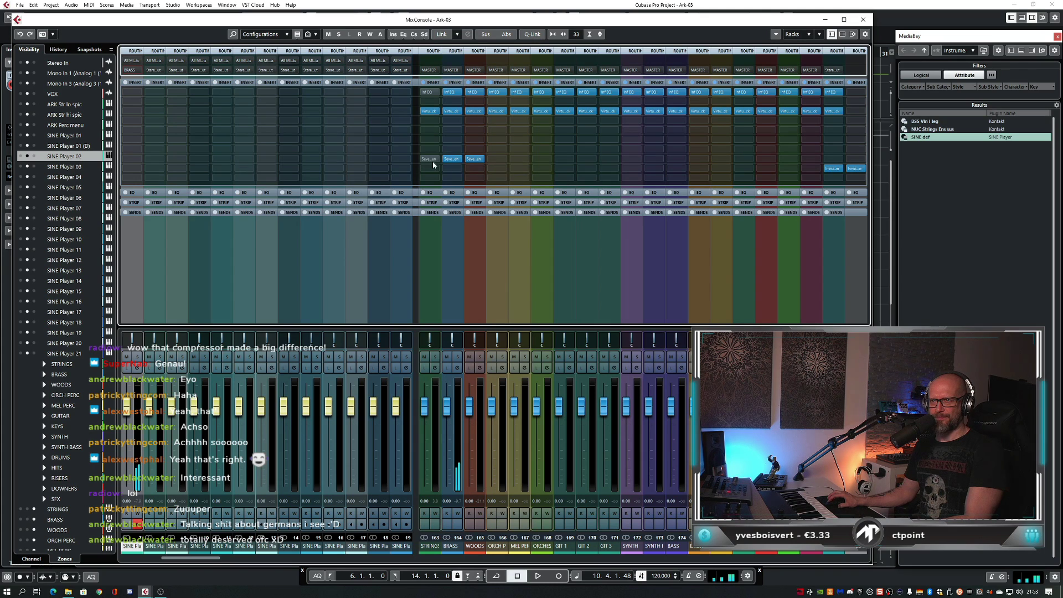
- Examine the Seventh Heaven reverb settings on the BRASS group and the inserts of the first mixer channels, then close the mixer
{"action": "left_click", "coordinate": [452, 162]}
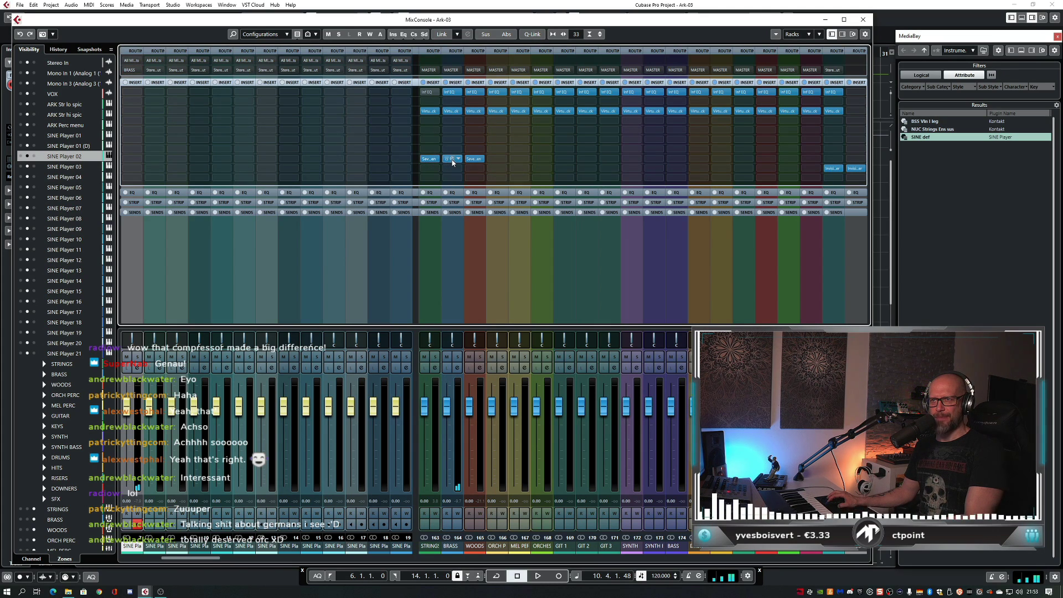
{"action": "left_click_drag", "start_coordinate": [479, 198], "coordinate": [445, 215]}
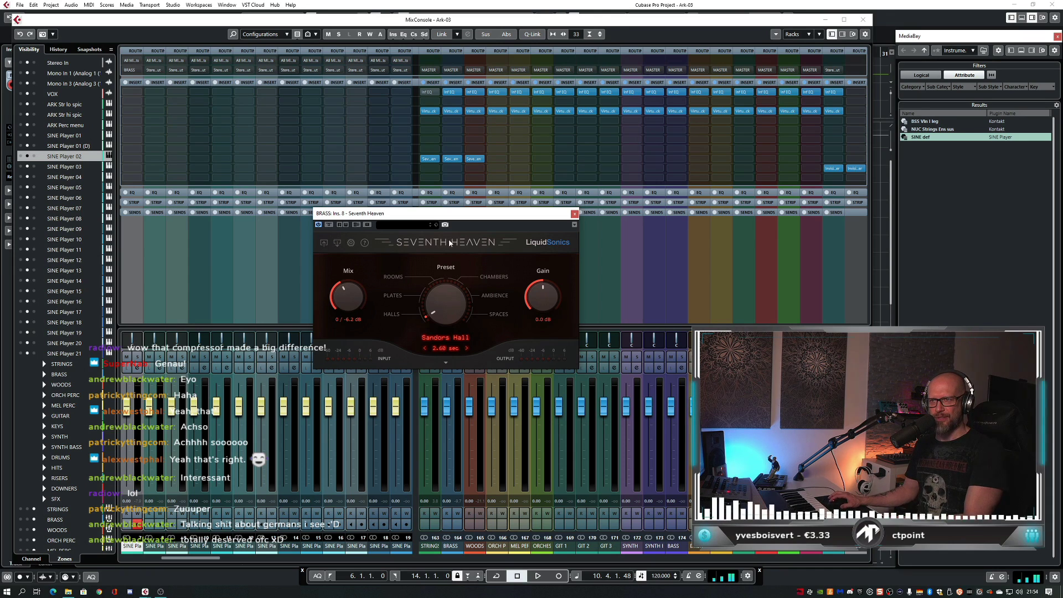
{"action": "left_click_drag", "start_coordinate": [485, 210], "coordinate": [425, 213]}
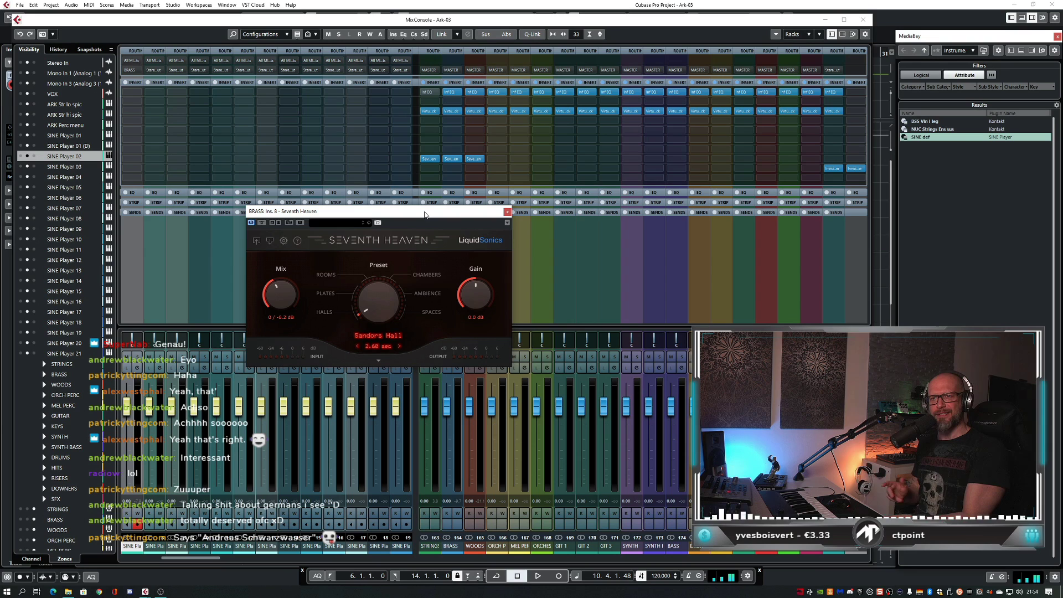
{"action": "left_click_drag", "start_coordinate": [408, 214], "coordinate": [393, 211]}
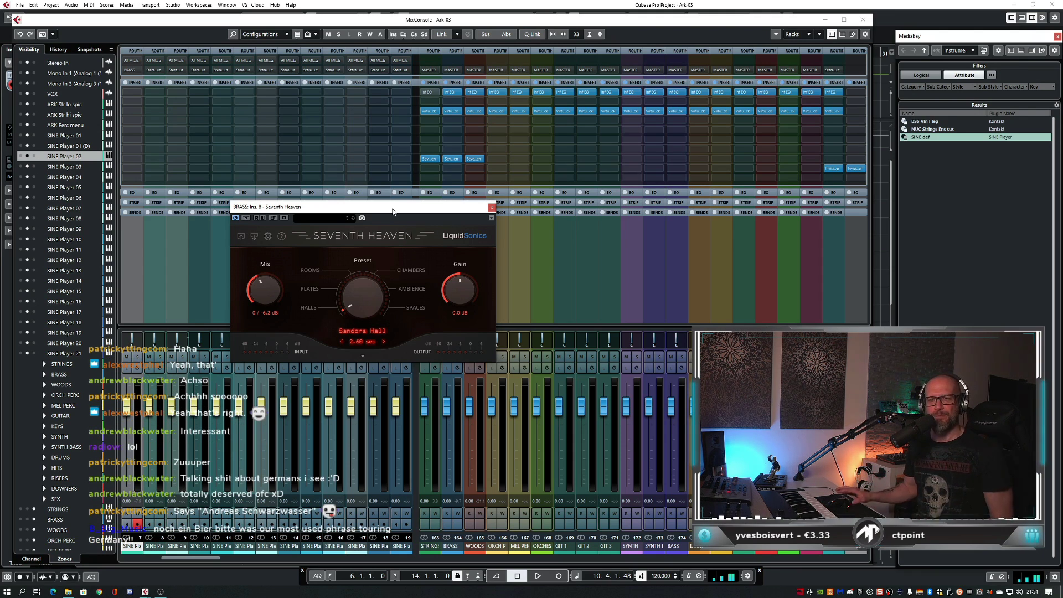
{"action": "left_click_drag", "start_coordinate": [185, 558], "coordinate": [154, 560]}
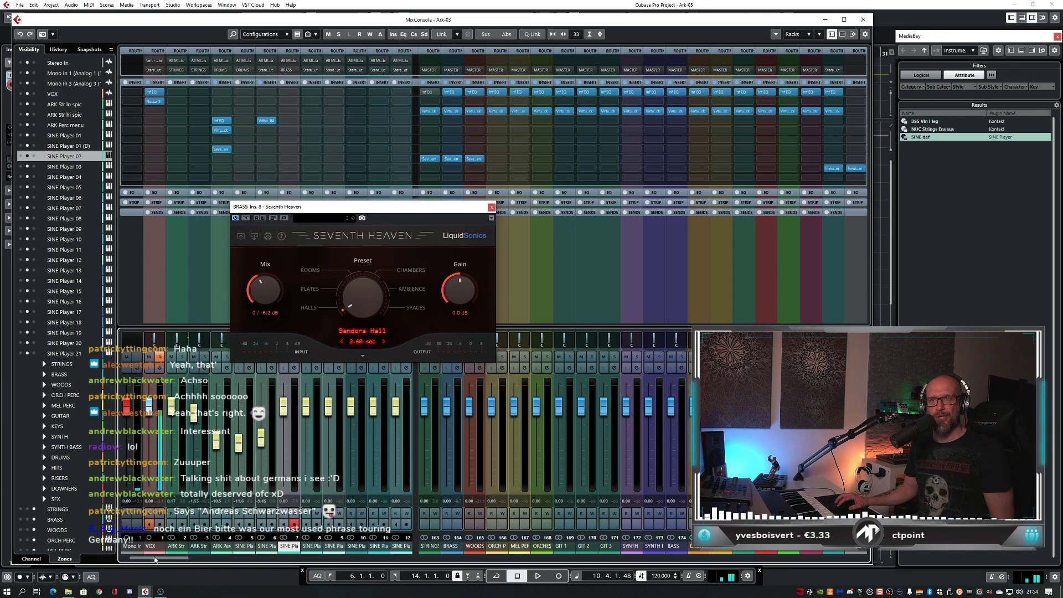
{"action": "key", "text": "F3"}
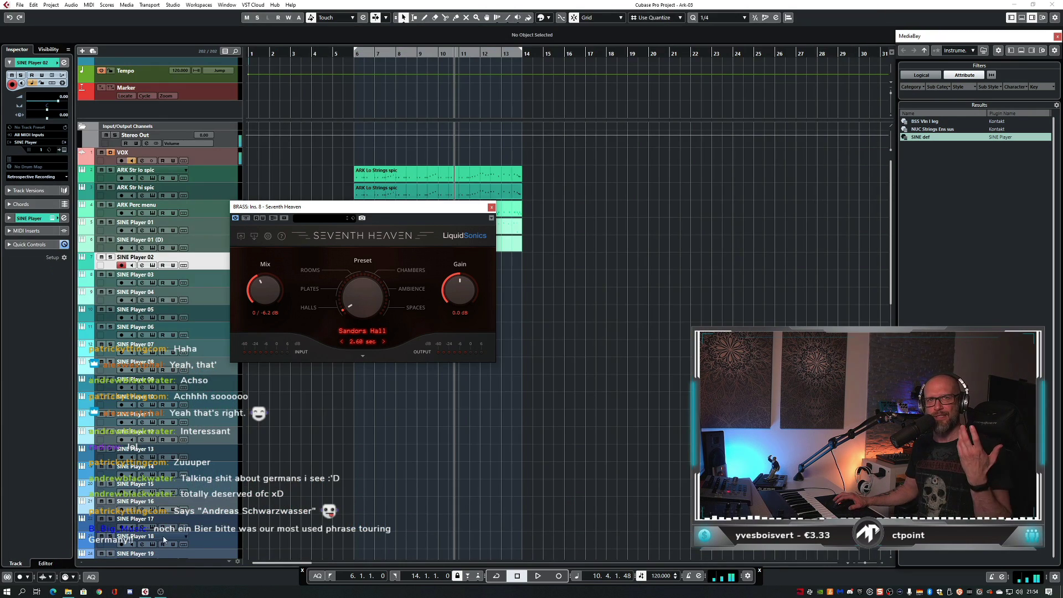
{"action": "left_click_drag", "start_coordinate": [377, 211], "coordinate": [394, 277]}
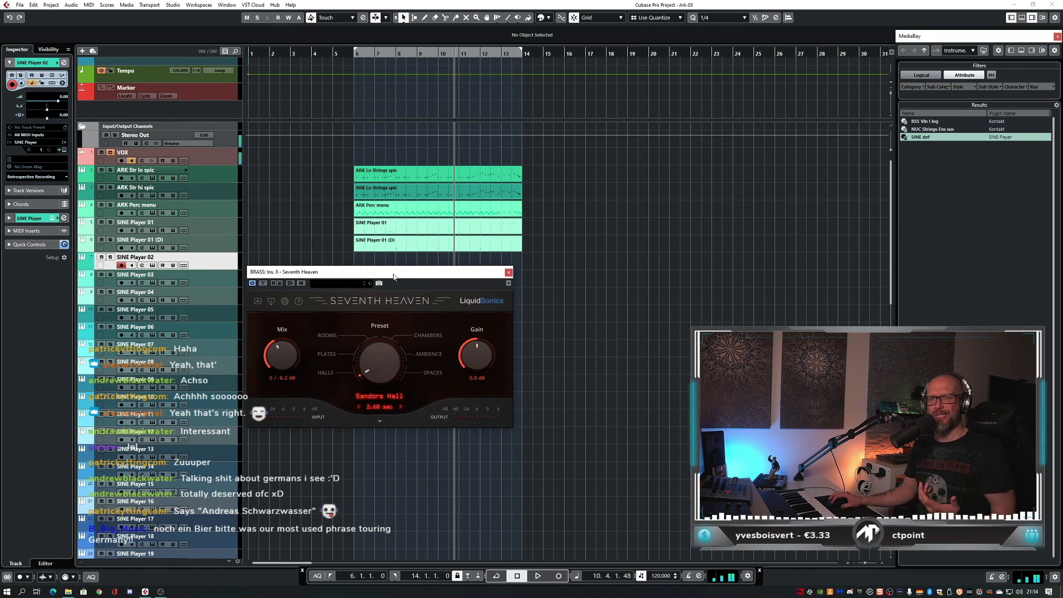
- Step through the ARK Perc menu and ARK Str hi spic tracks, reselect SINE Player 02 and close the BRASS reverb window
{"action": "left_click", "coordinate": [221, 214]}
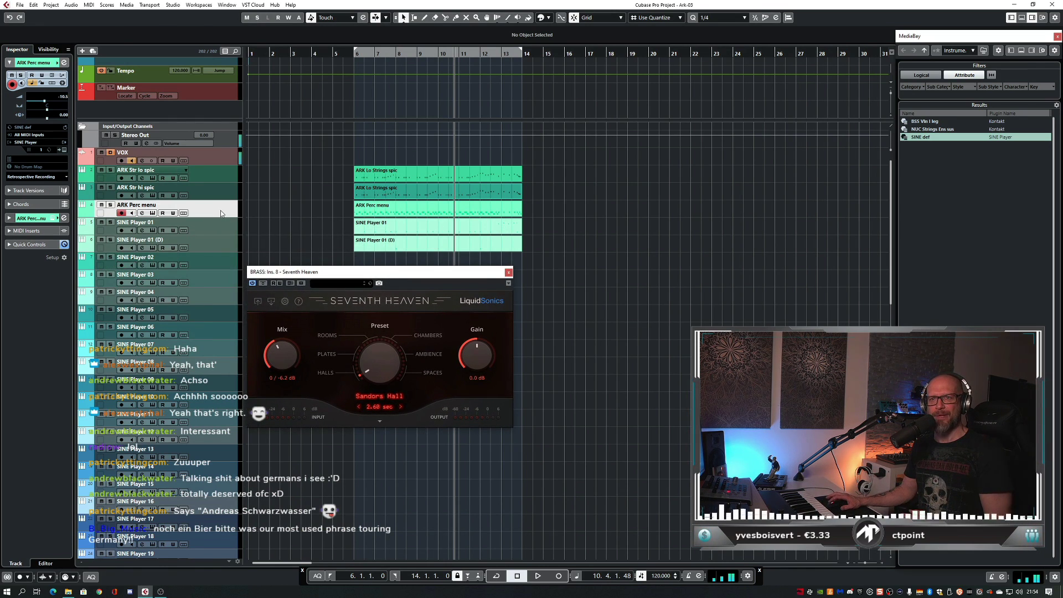
{"action": "key", "text": "Up"}
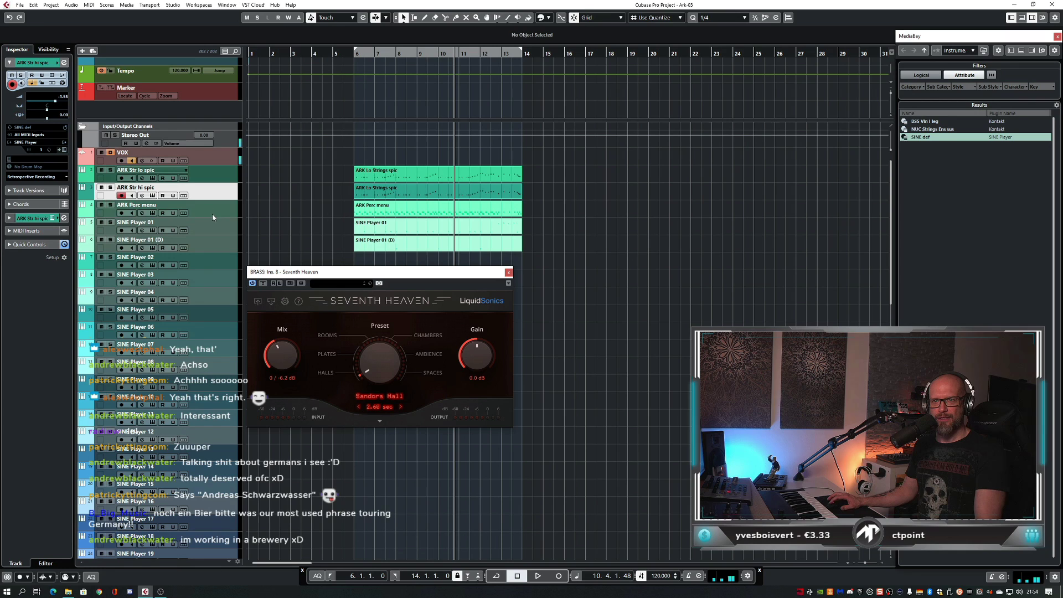
{"action": "key", "text": "Down"}
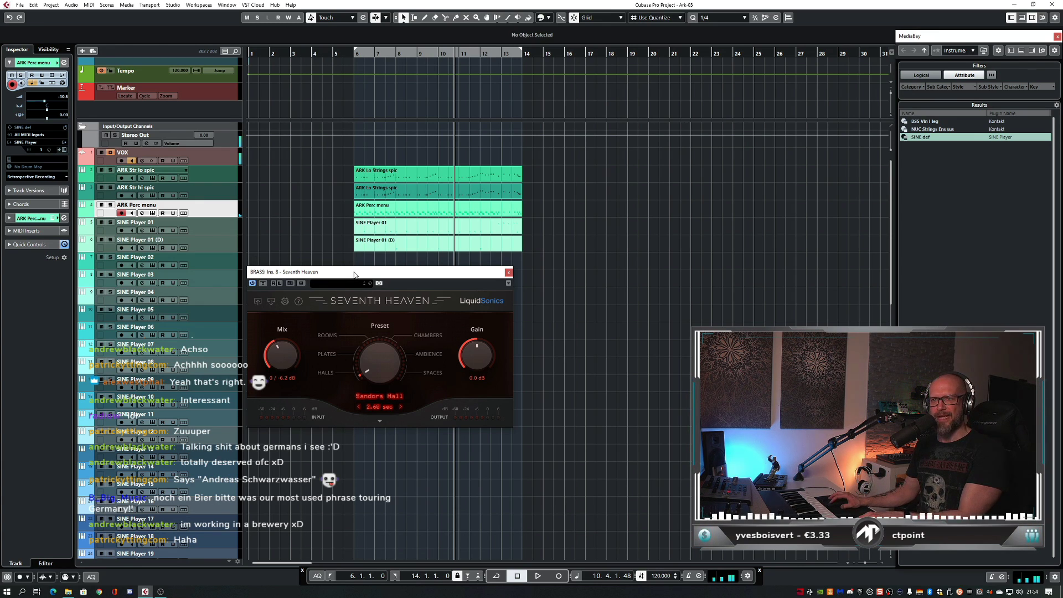
{"action": "left_click_drag", "start_coordinate": [376, 273], "coordinate": [378, 262]}
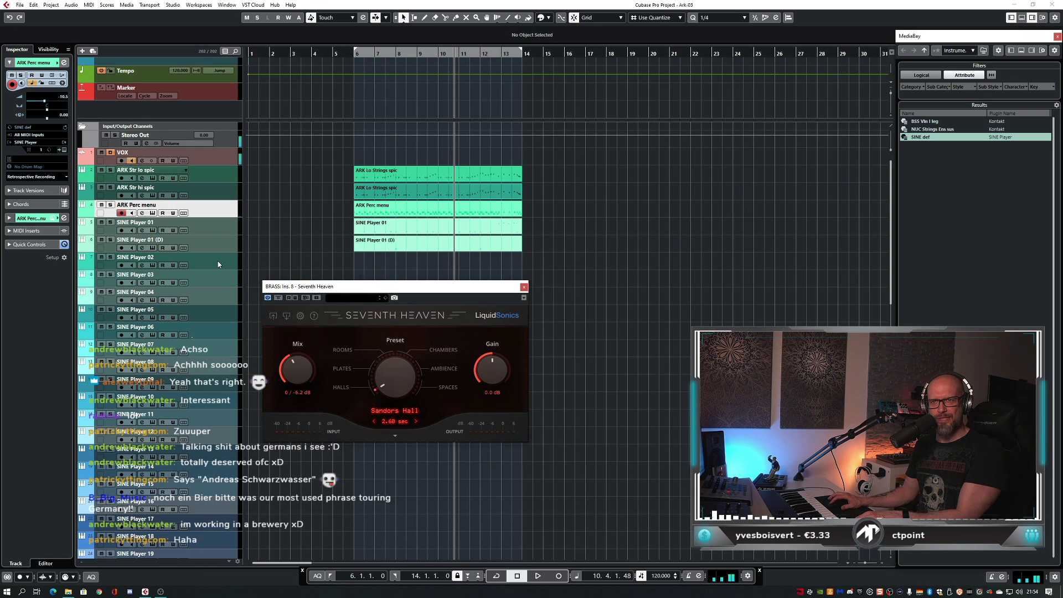
{"action": "left_click", "coordinate": [218, 264]}
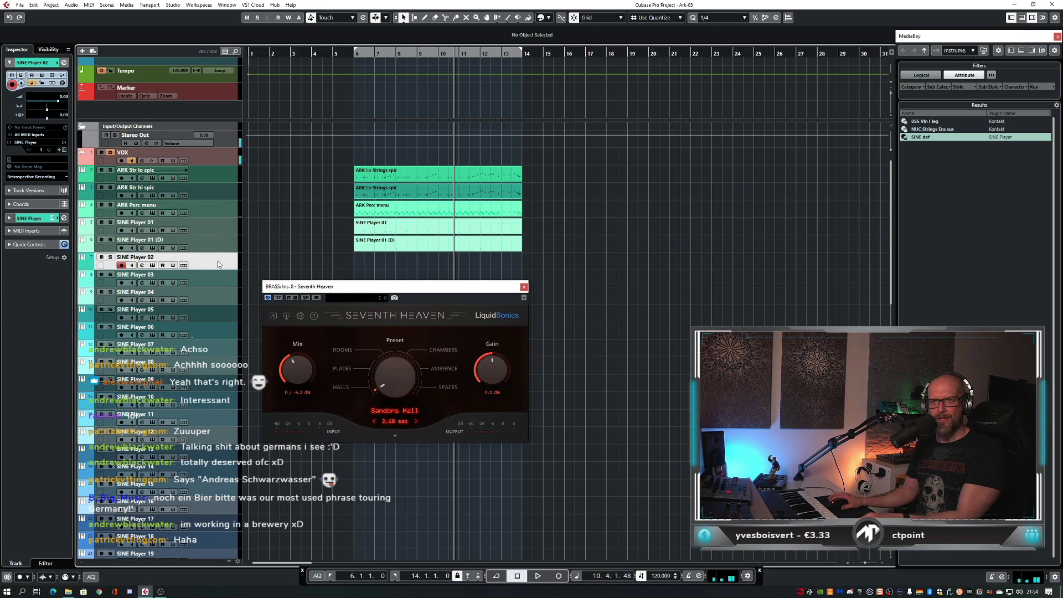
{"action": "left_click", "coordinate": [524, 286]}
- Check the preset and mix settings of the Seventh Heaven reverb on the STRINGS group, then close it and the mixer
{"action": "key", "text": "F3"}
{"action": "left_click", "coordinate": [429, 159]}
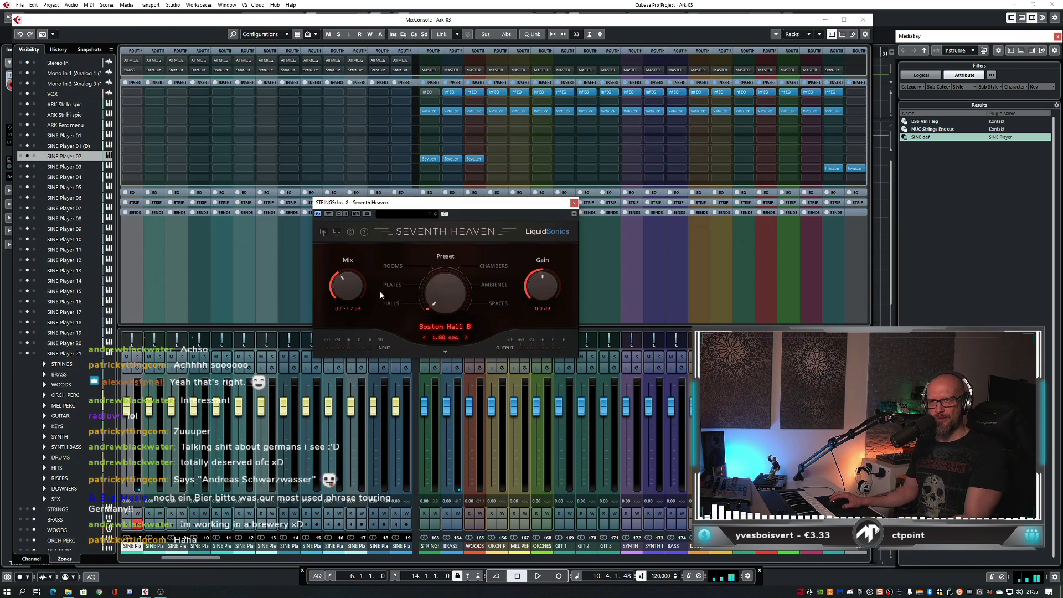
{"action": "left_click", "coordinate": [574, 202]}
{"action": "key", "text": "F3"}
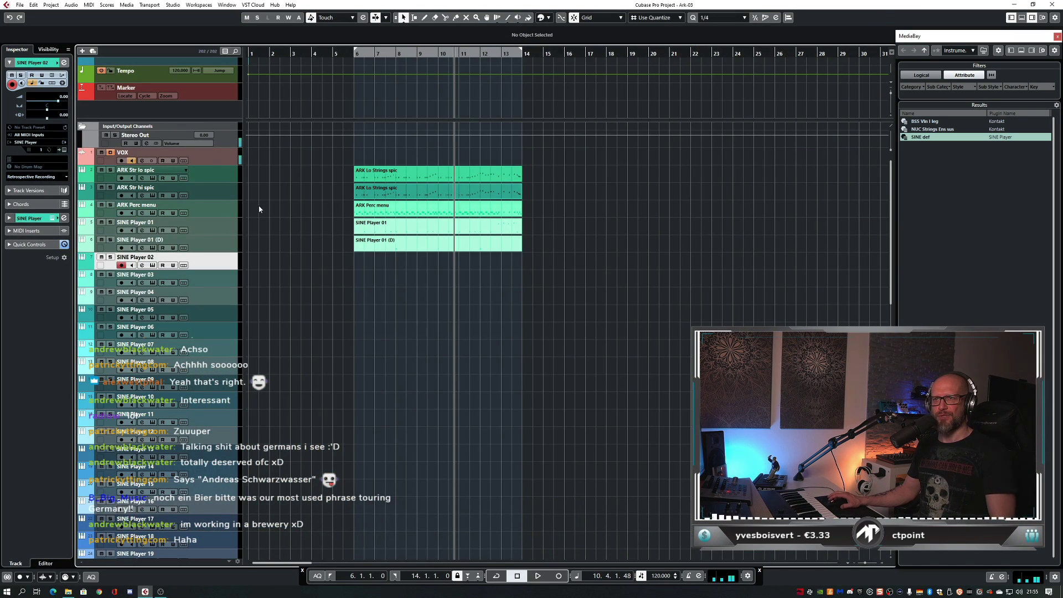
- Solo both ARK string tracks and, during playback, raise the STRINGS group's Seventh Heaven reverb mix to 0 / -0.2 dB
{"action": "left_click", "coordinate": [111, 187]}
{"action": "left_click", "coordinate": [110, 170]}
{"action": "key", "text": "space"}
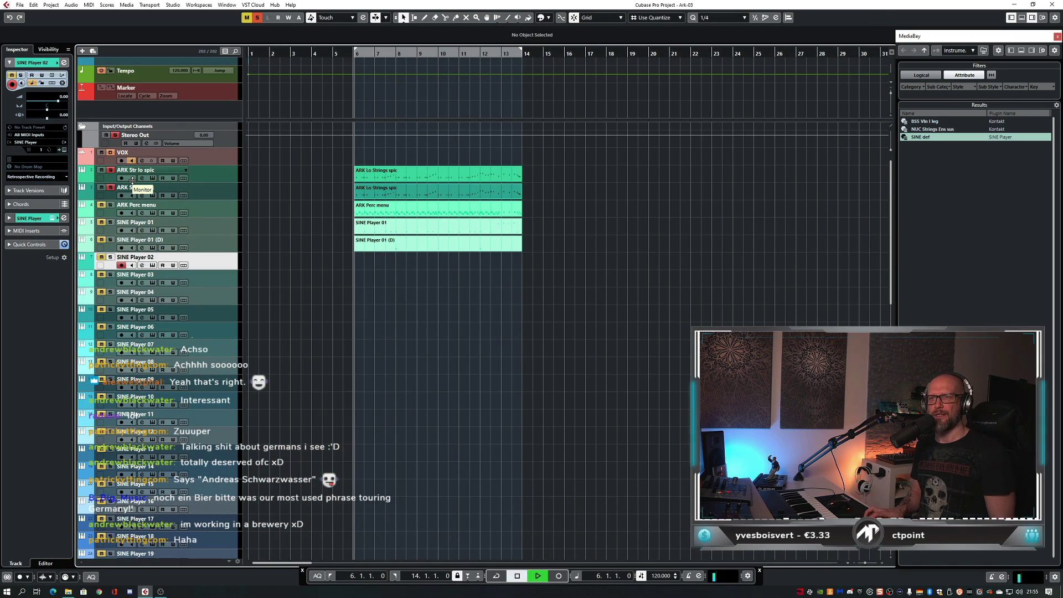
{"action": "key", "text": "F3"}
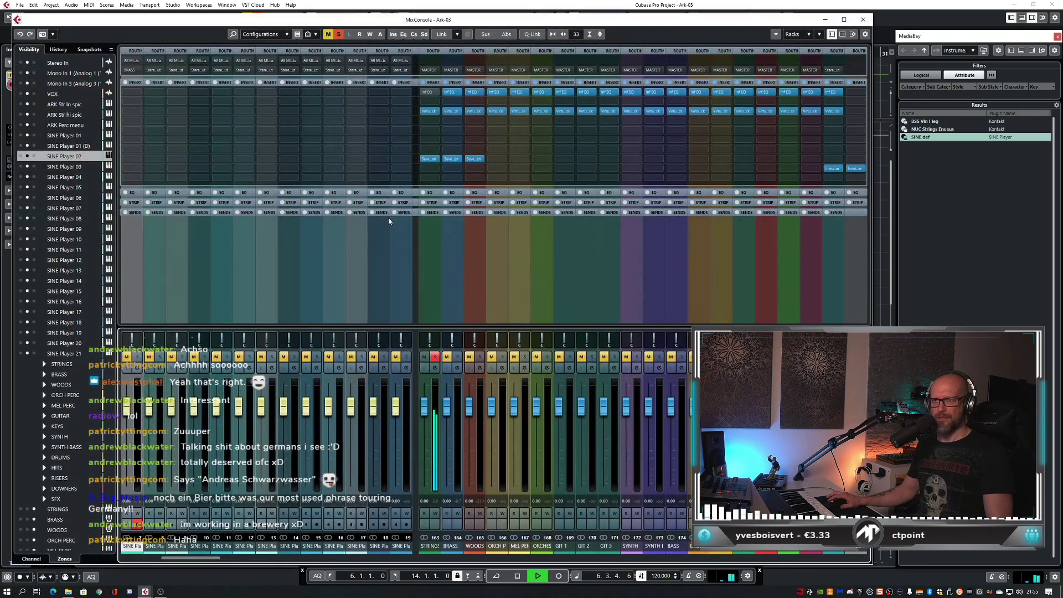
{"action": "left_click", "coordinate": [429, 160]}
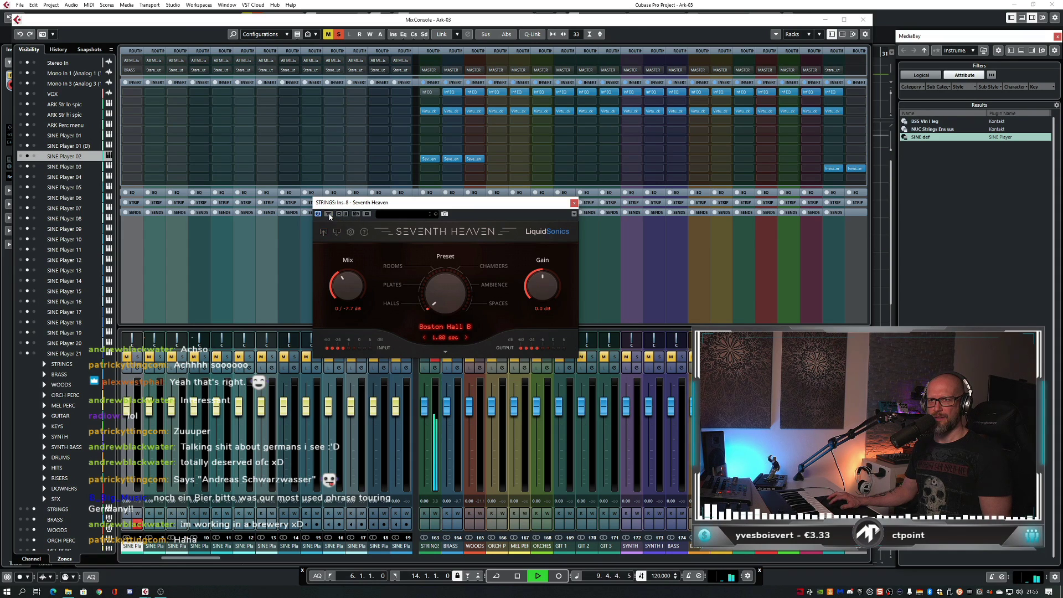
{"action": "left_click_drag", "start_coordinate": [346, 291], "coordinate": [346, 287]}
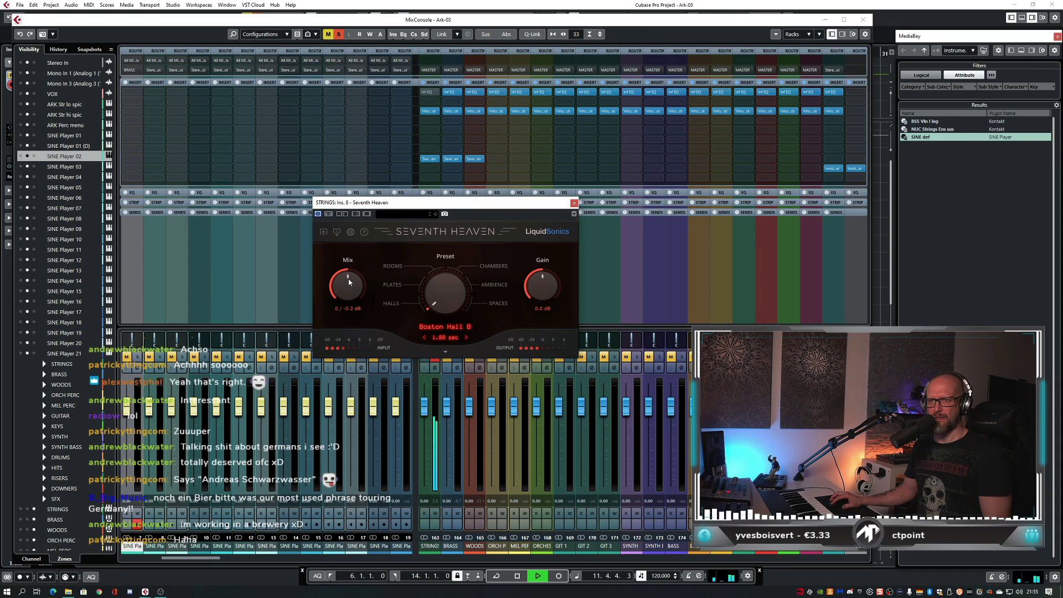
- During playback, fine-tune the STRINGS group's Seventh Heaven mix to 0 / -1.7 dB, then close the reverb and the mixer
{"action": "left_click_drag", "start_coordinate": [348, 288], "coordinate": [349, 284]}
{"action": "key", "text": "space"}
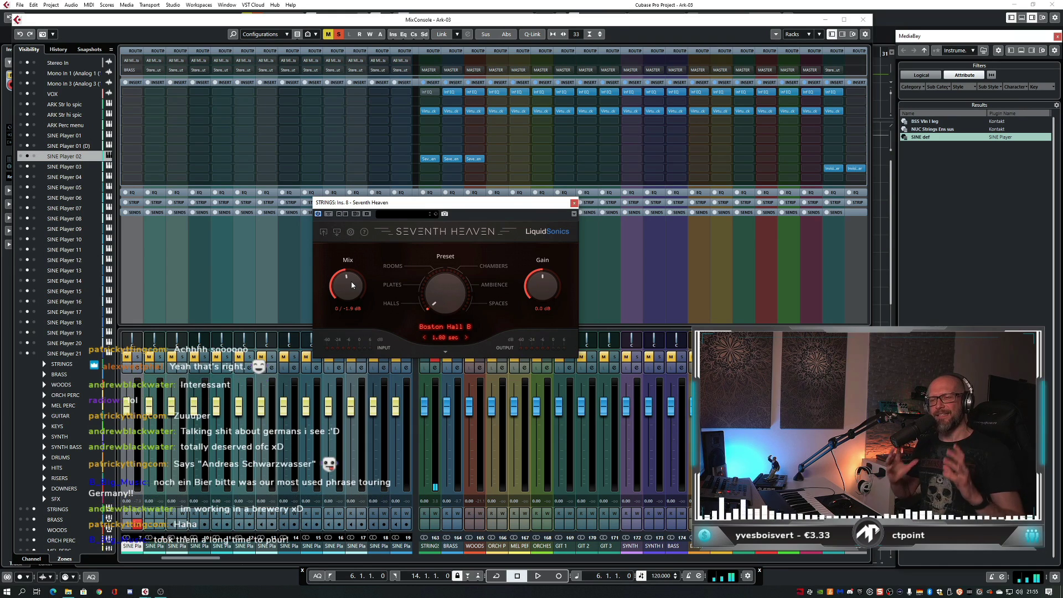
{"action": "key", "text": "space"}
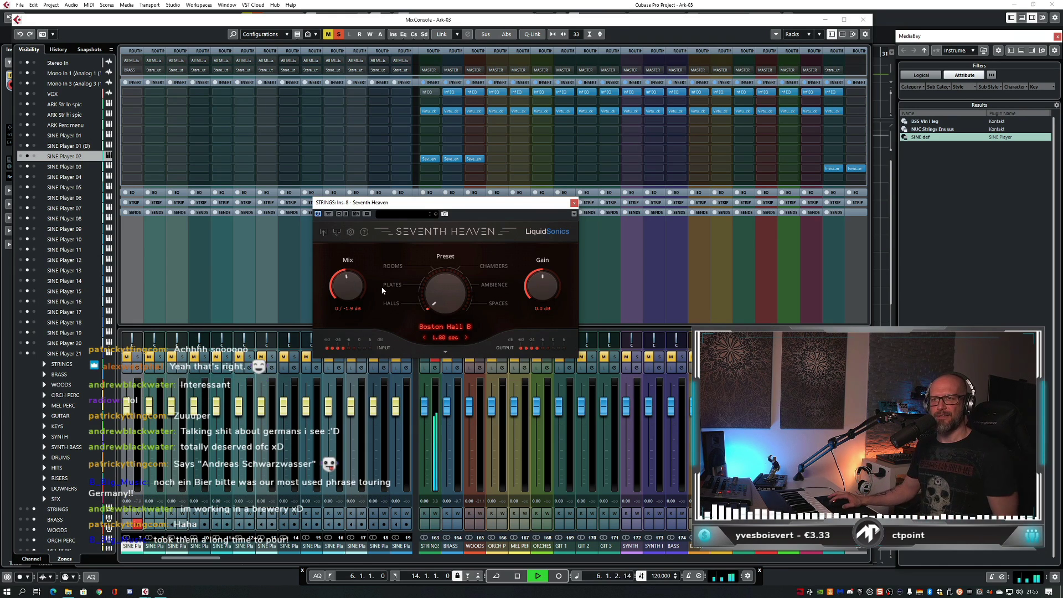
{"action": "mouse_move", "coordinate": [343, 281]}
{"action": "left_mouse_down"}
{"action": "mouse_move", "coordinate": [357, 345]}
{"action": "mouse_move", "coordinate": [357, 294]}
{"action": "left_mouse_up"}
{"action": "left_click_drag", "start_coordinate": [358, 295], "coordinate": [360, 294]}
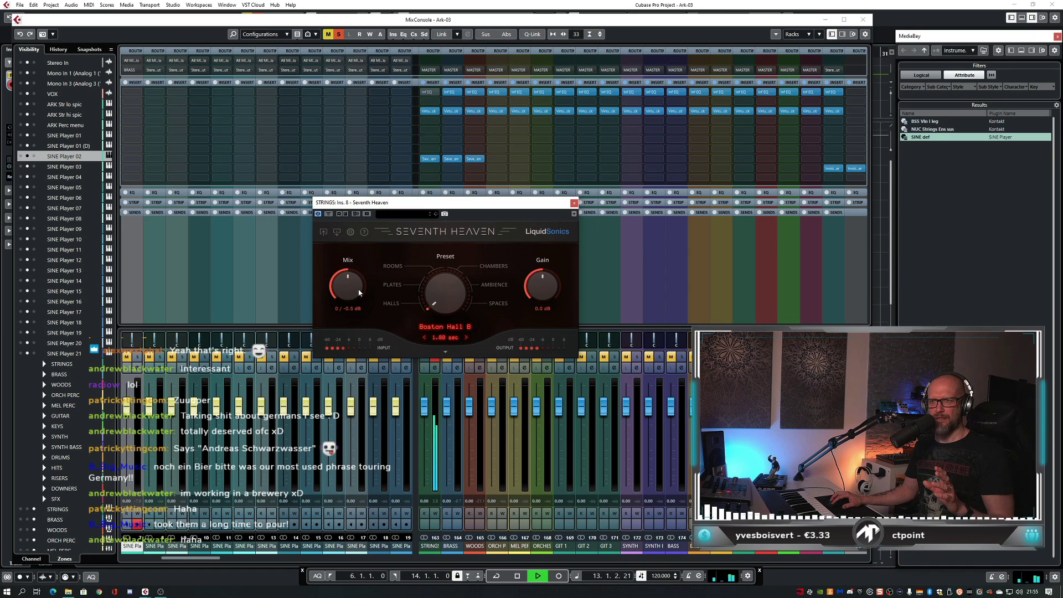
{"action": "left_click_drag", "start_coordinate": [359, 296], "coordinate": [358, 294]}
{"action": "key", "text": "space"}
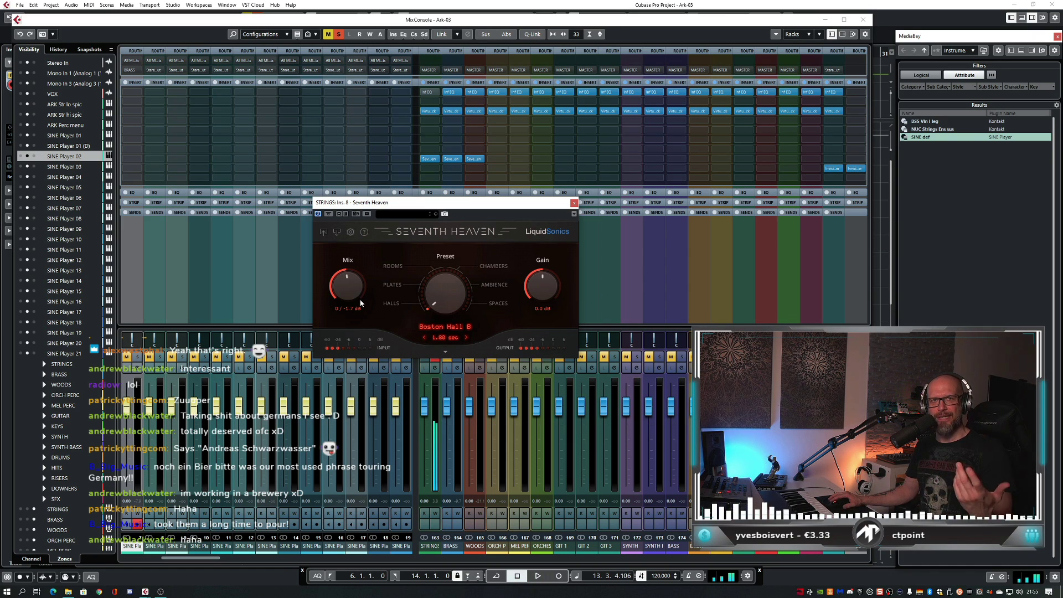
{"action": "left_click", "coordinate": [573, 203]}
{"action": "key", "text": "F3"}
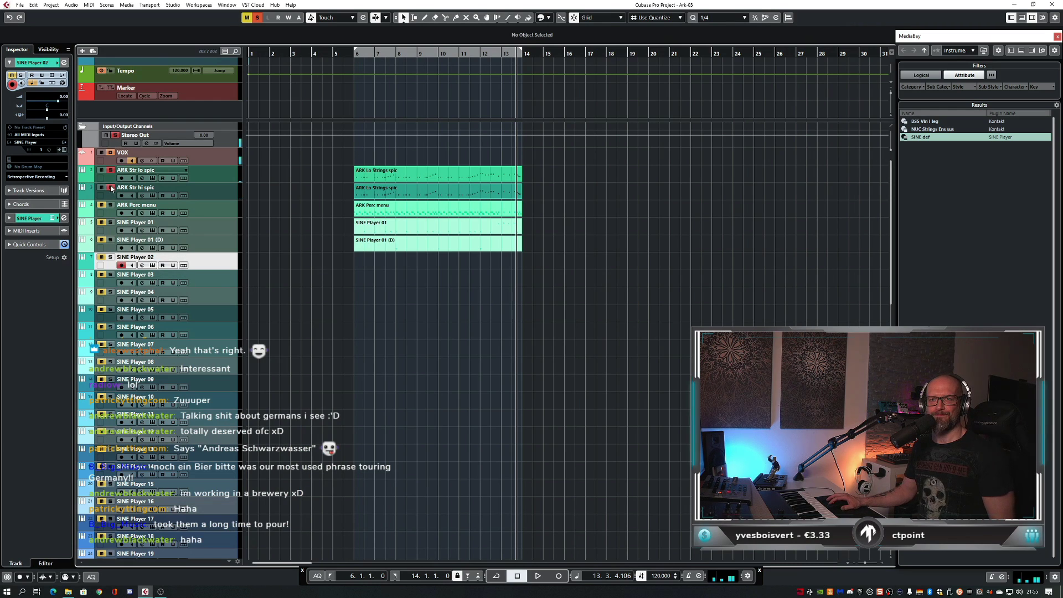
- Clear all track solos and play the full arrangement from the left locator at bar 6
{"action": "key", "text": "alt+s"}
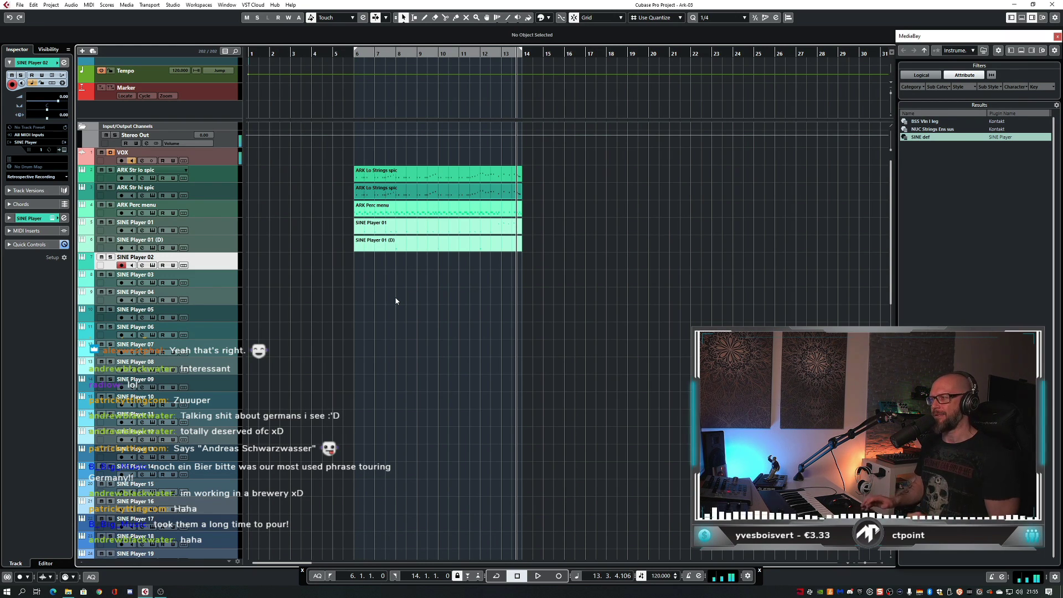
{"action": "key", "text": "KP_1"}
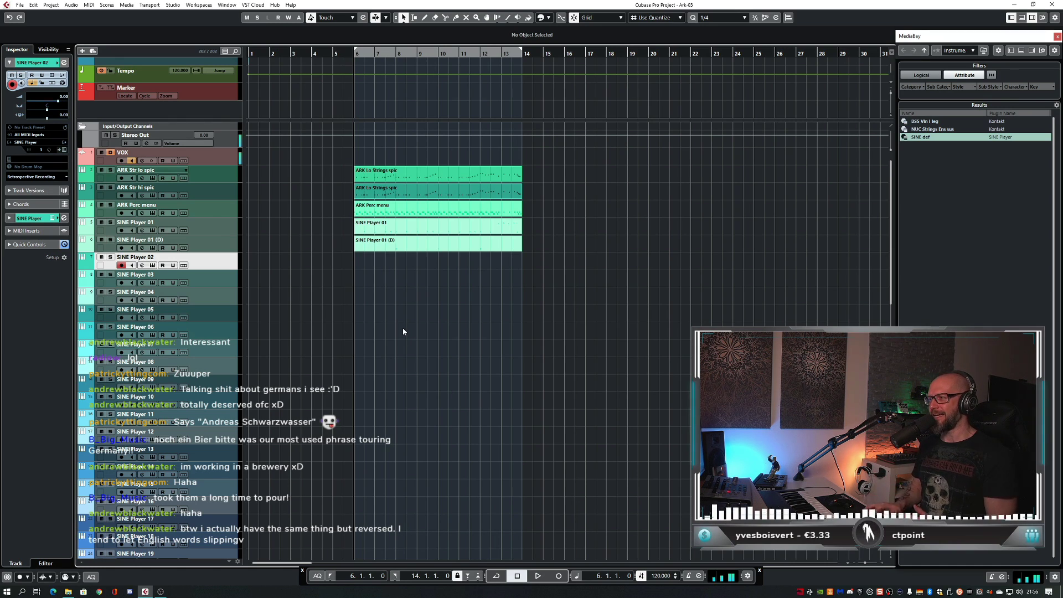
{"action": "key", "text": "space"}
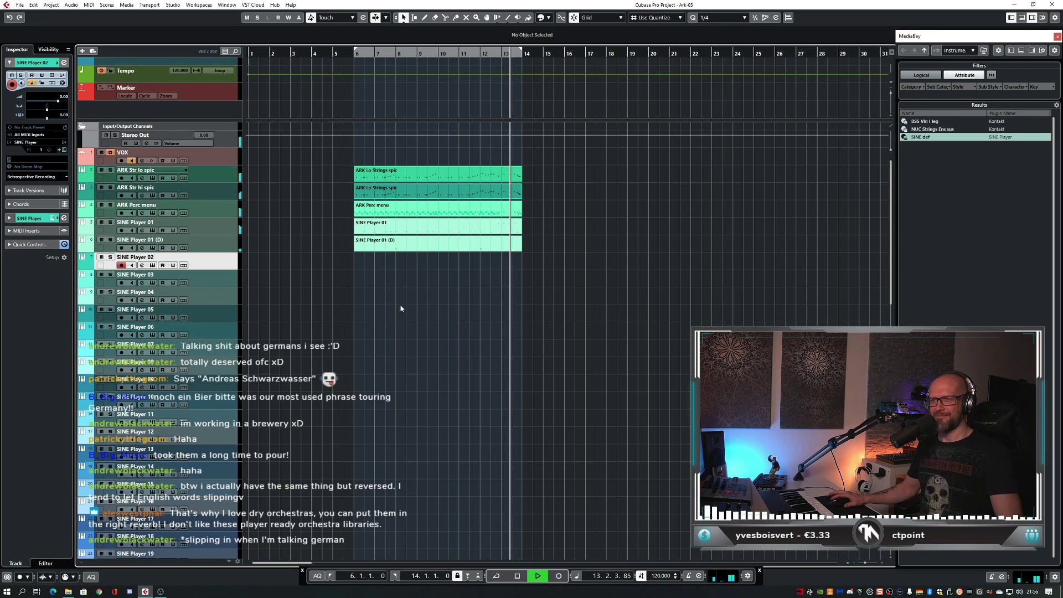
{"action": "left_click", "coordinate": [426, 311]}
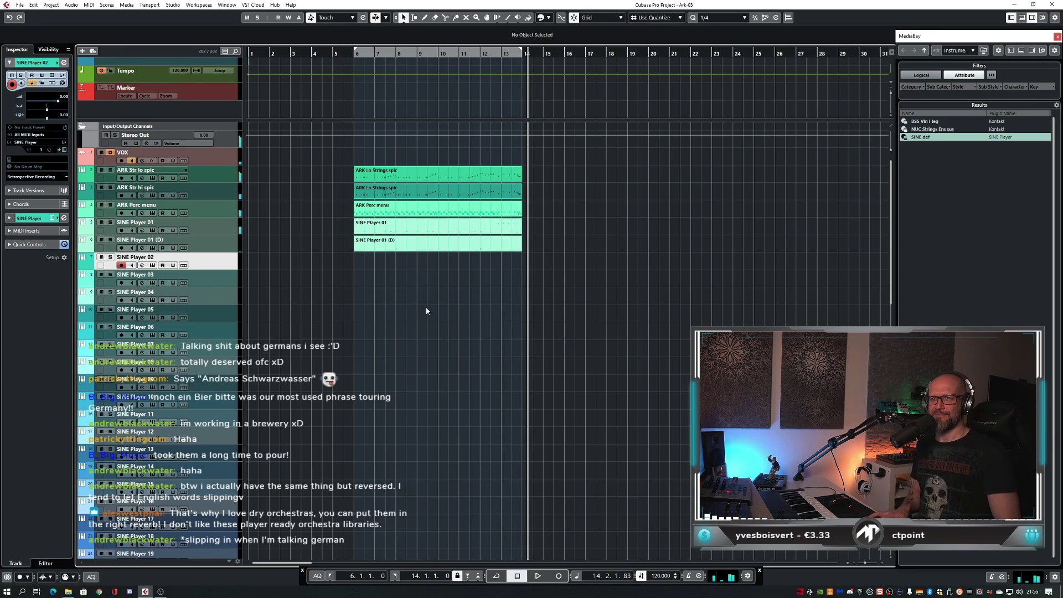
{"action": "key", "text": "space"}
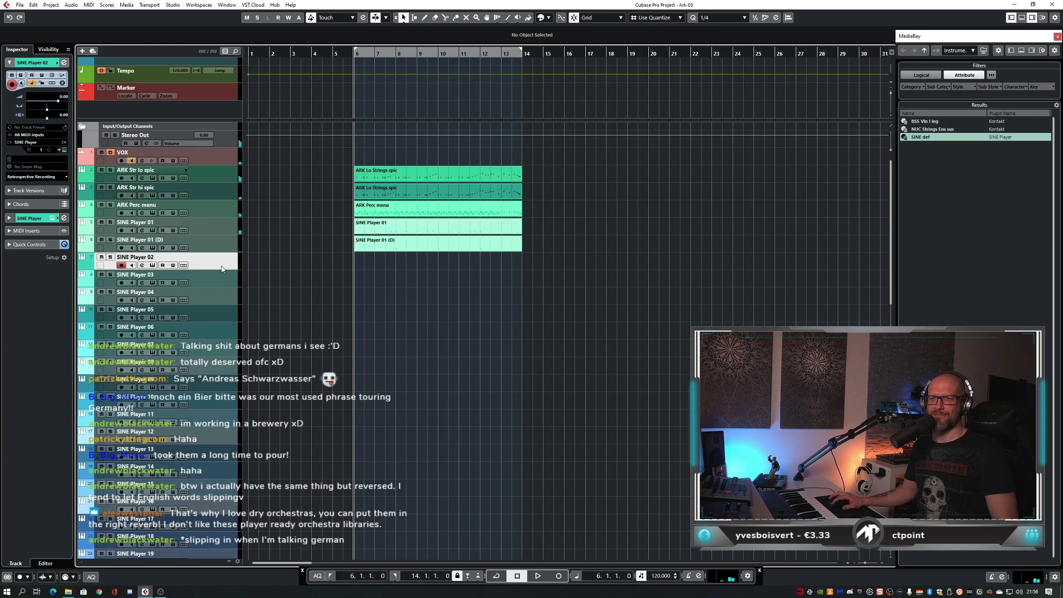
{"action": "left_click", "coordinate": [152, 265]}
{"action": "left_click_drag", "start_coordinate": [523, 129], "coordinate": [452, 126]}
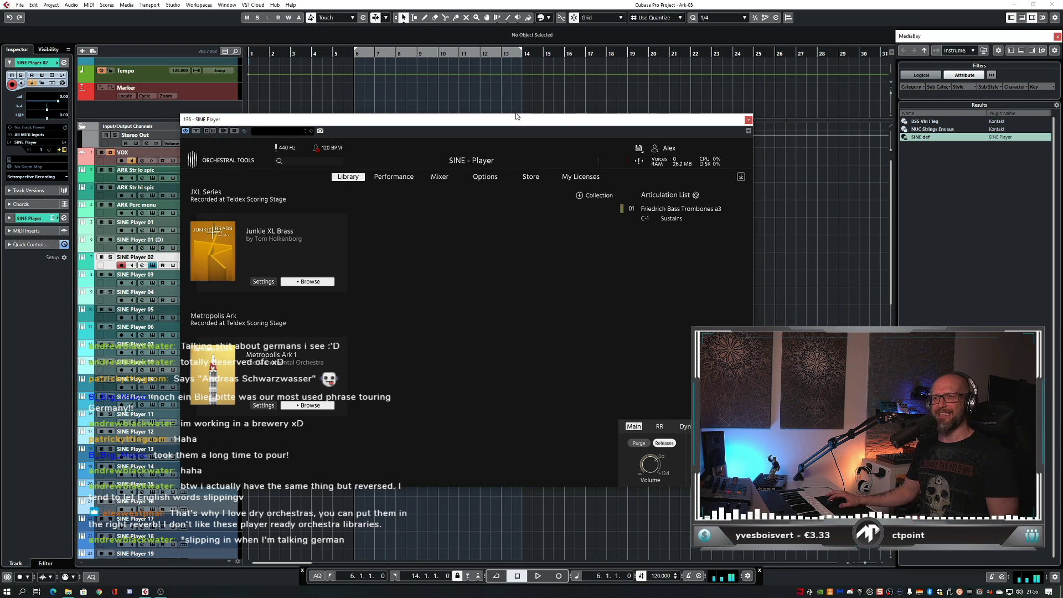
{"action": "left_click_drag", "start_coordinate": [513, 121], "coordinate": [502, 149]}
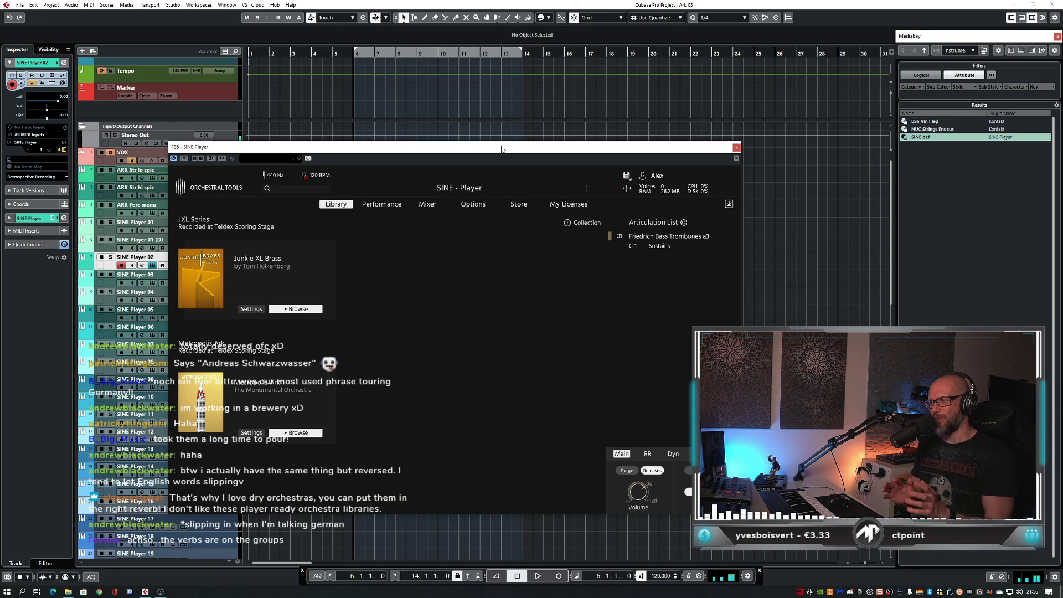
{"action": "left_click_drag", "start_coordinate": [503, 149], "coordinate": [504, 132]}
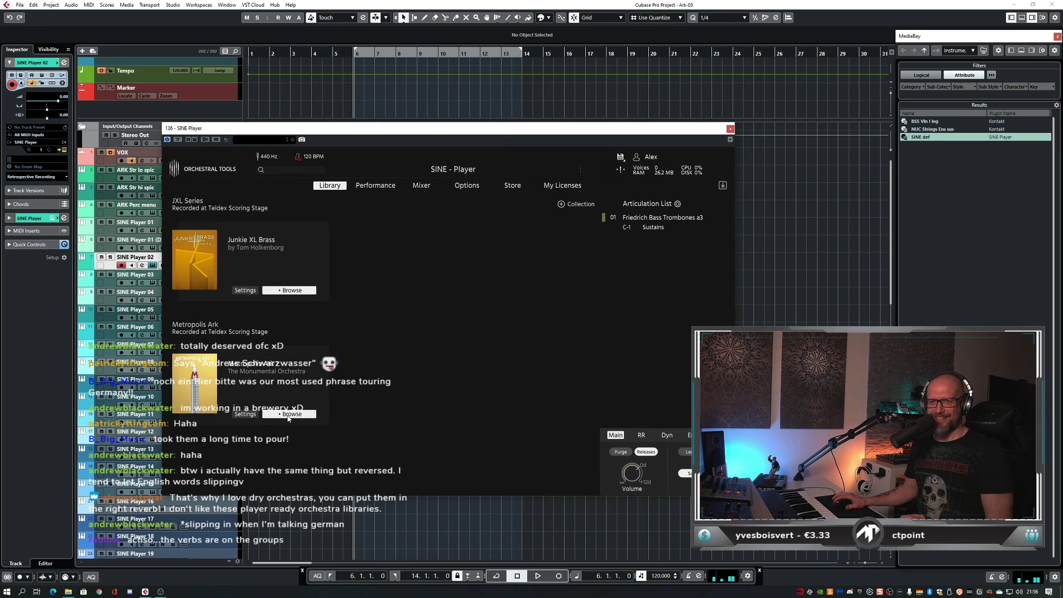
{"action": "left_click", "coordinate": [730, 129]}
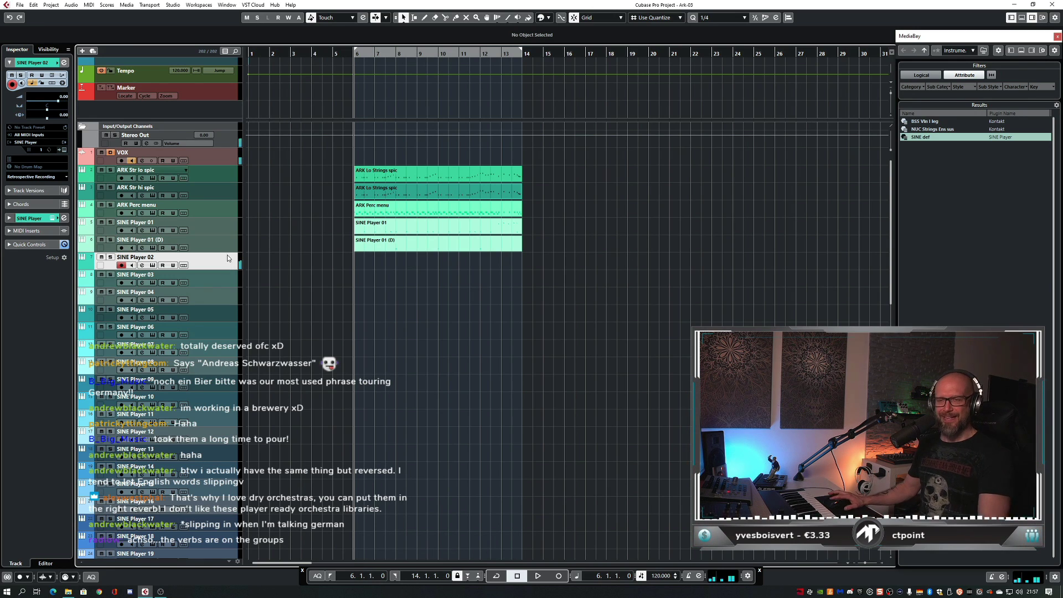
- Open the instrument of the SINE Player 02 track and expand Metropolis Ark 1's District I - Orchestra folder
{"action": "left_click", "coordinate": [154, 266]}
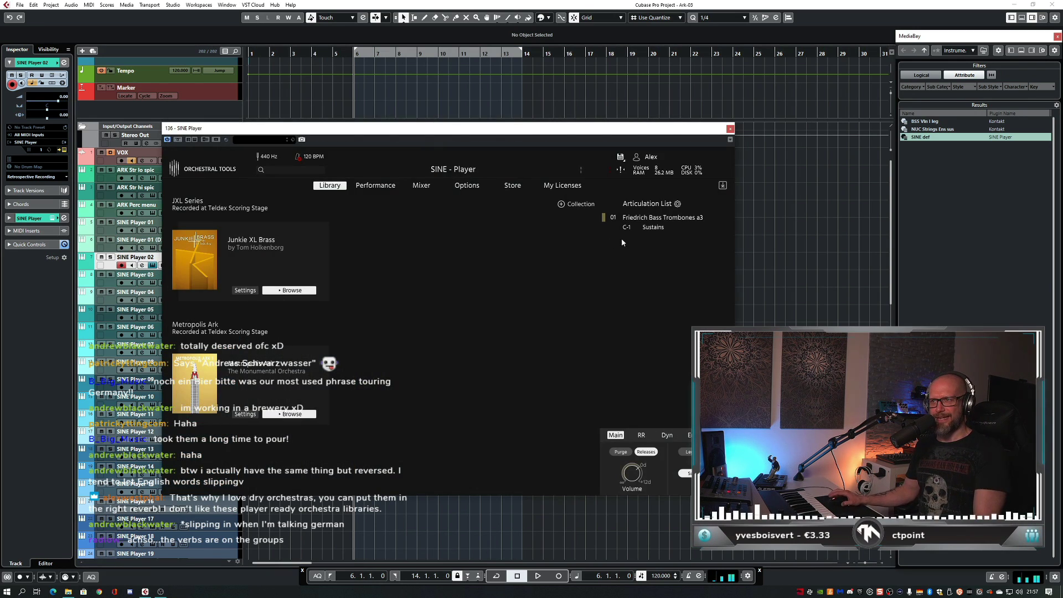
{"action": "left_click", "coordinate": [282, 415]}
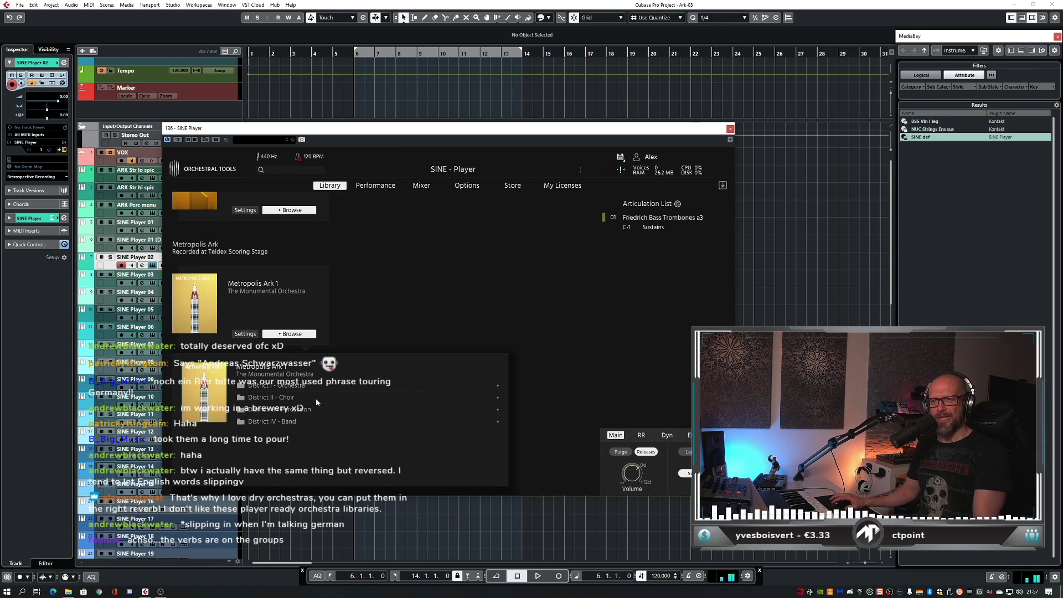
{"action": "left_click", "coordinate": [299, 385]}
{"action": "scroll", "coordinate": [310, 376], "scroll_direction": "down", "scroll_amount": 1}
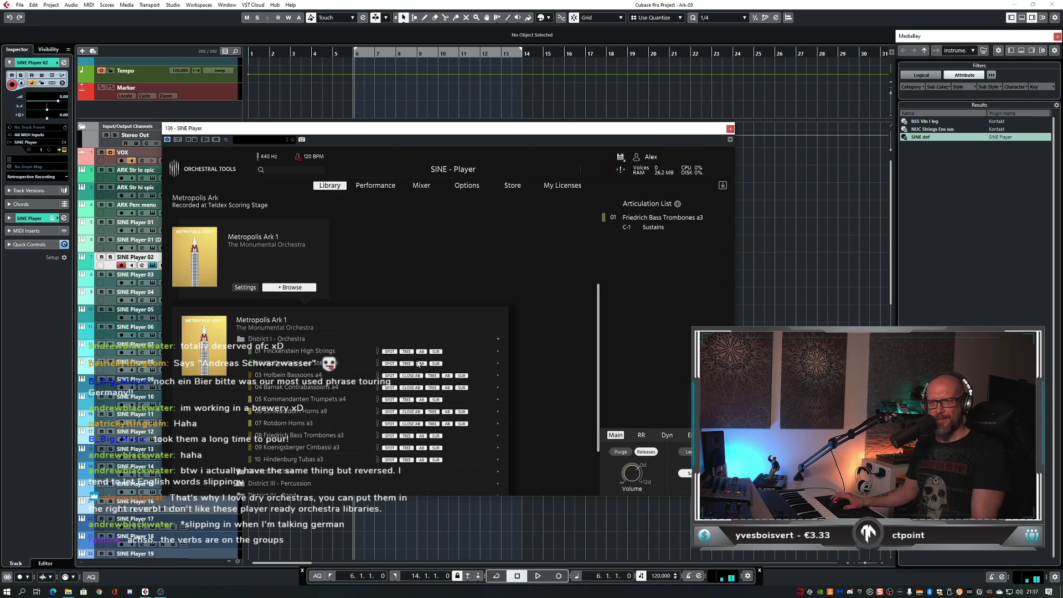
- Load Wolfenstein Low Strings from Metropolis Ark 1 into the articulation list
{"action": "left_click", "coordinate": [318, 366]}
{"action": "double_click", "coordinate": [318, 365]}
{"action": "scroll", "coordinate": [343, 387], "scroll_direction": "down", "scroll_amount": 1}
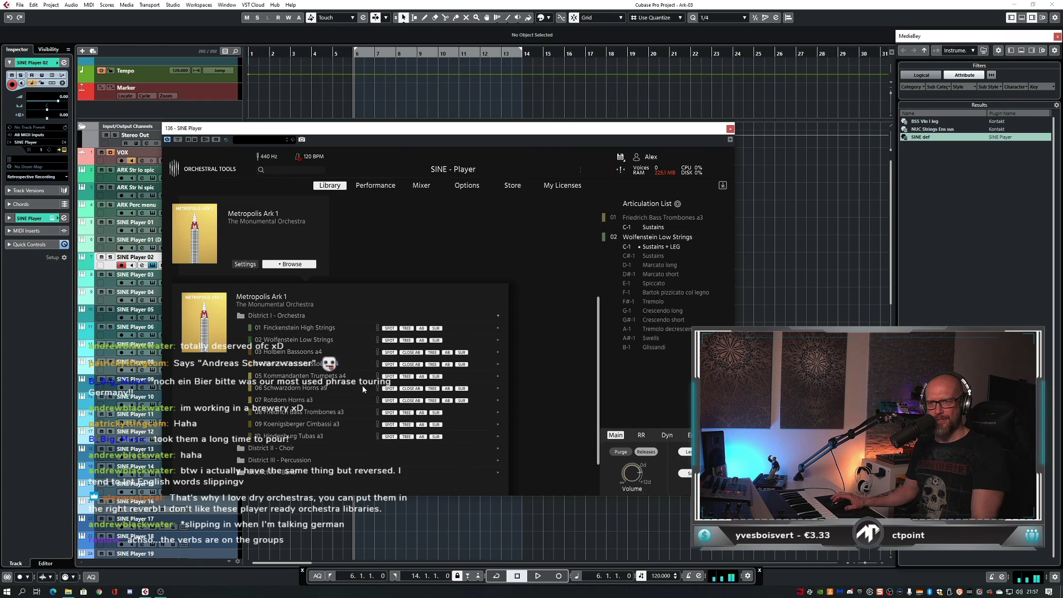
- Expand the articulations of Friedrich Bass Trombones a3 in the library and remove Wolfenstein Low Strings from the articulation list
{"action": "left_click", "coordinate": [319, 412]}
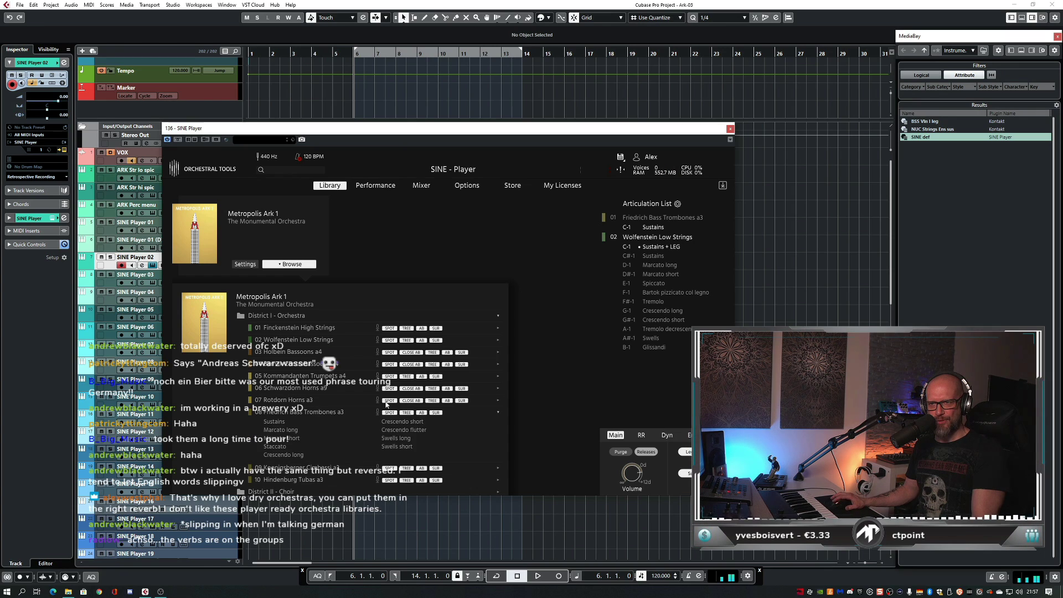
{"action": "scroll", "coordinate": [390, 395], "scroll_direction": "down", "scroll_amount": 1}
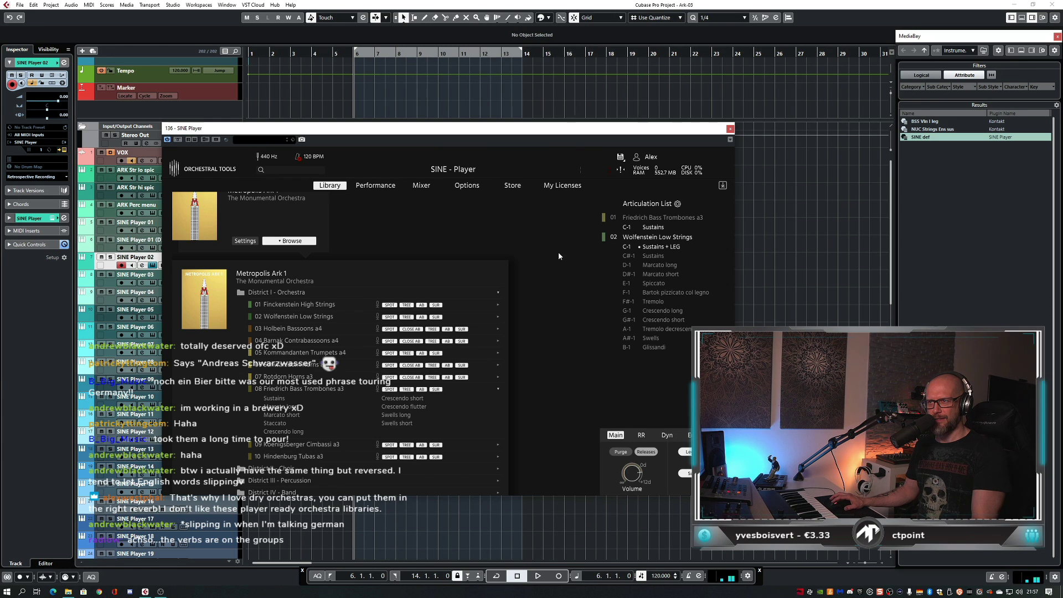
{"action": "left_click_drag", "start_coordinate": [599, 132], "coordinate": [638, 141]}
{"action": "right_click", "coordinate": [694, 248]}
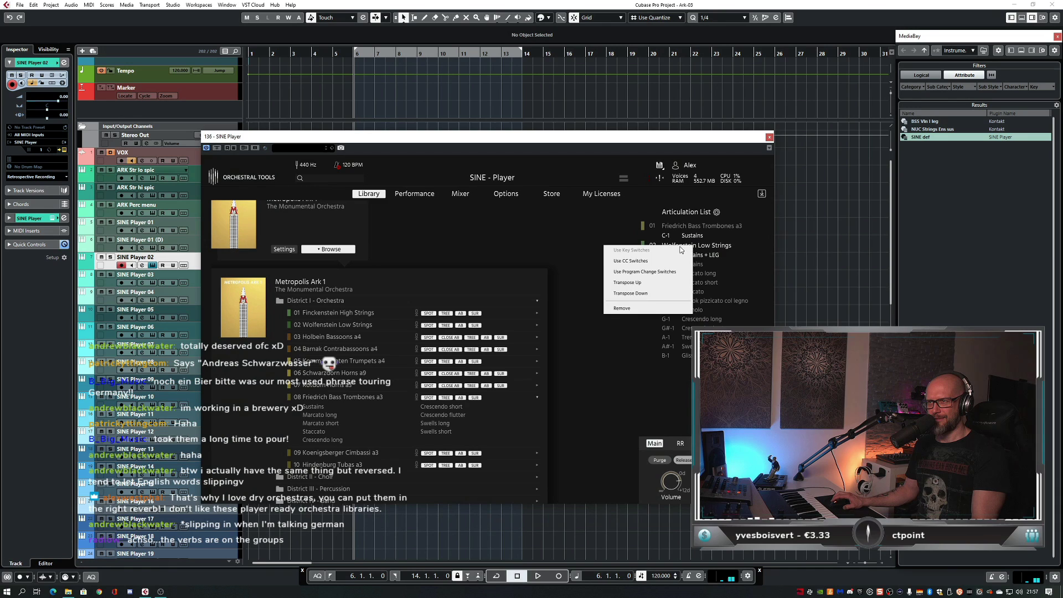
{"action": "left_click", "coordinate": [641, 307]}
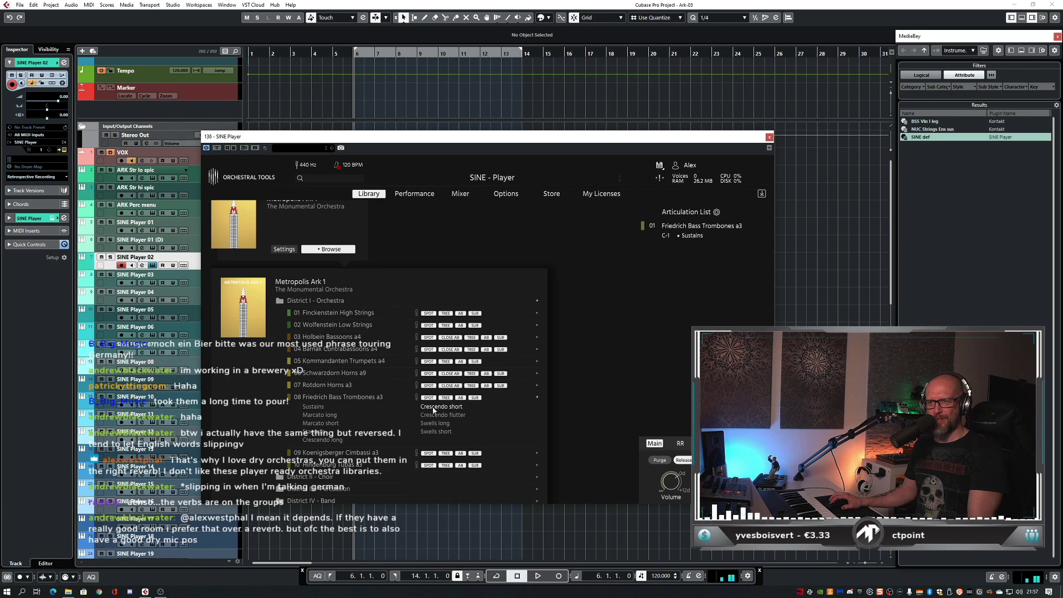
- Add the Marcato short articulation of Friedrich Bass Trombones a3 to the articulation list and assign it to channel 01
{"action": "left_click_drag", "start_coordinate": [325, 422], "coordinate": [706, 301]}
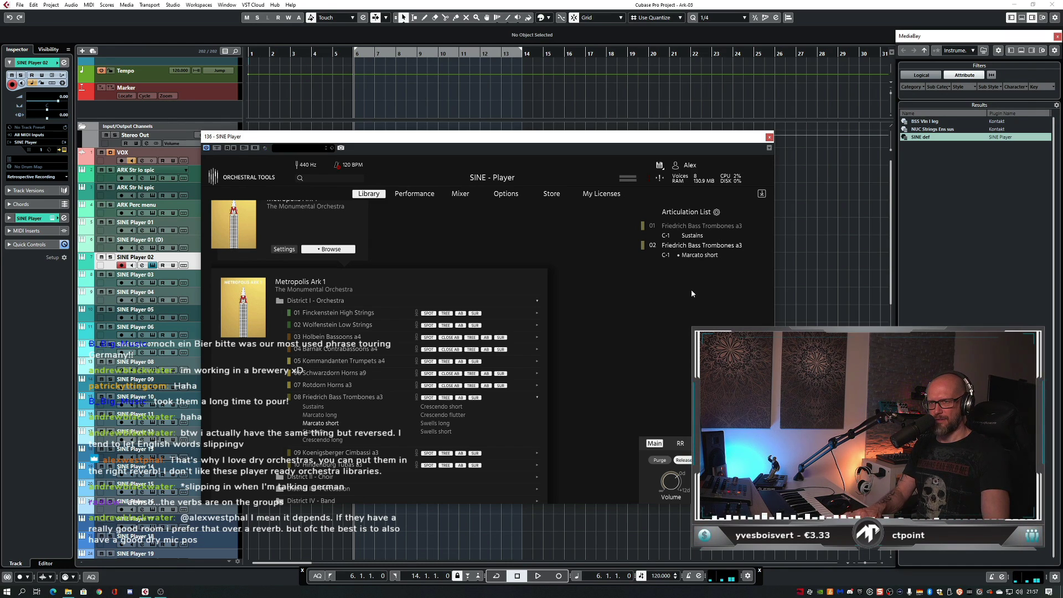
{"action": "left_click", "coordinate": [652, 245]}
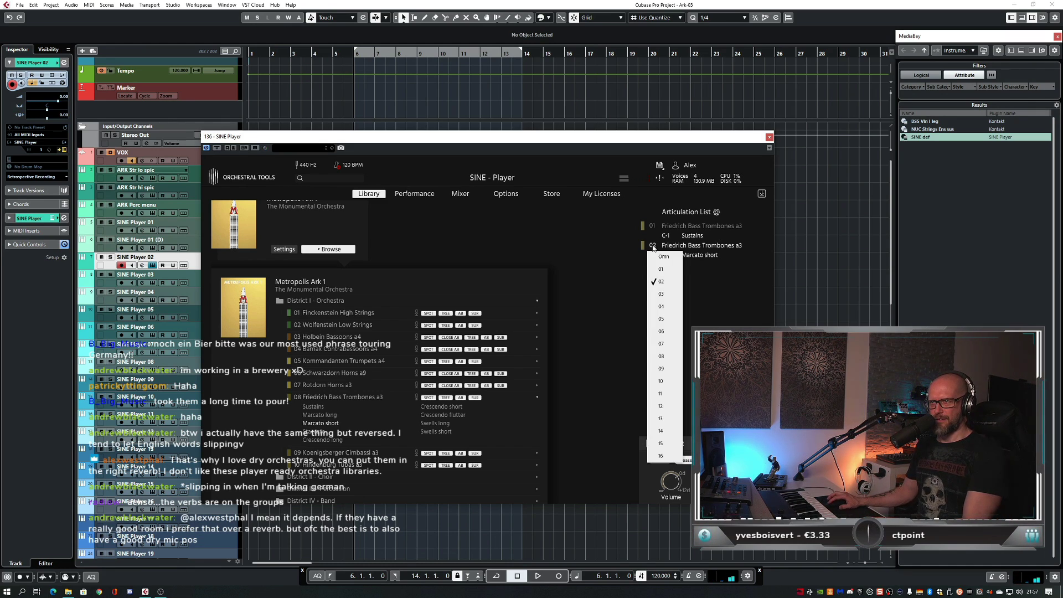
{"action": "left_click", "coordinate": [662, 252]}
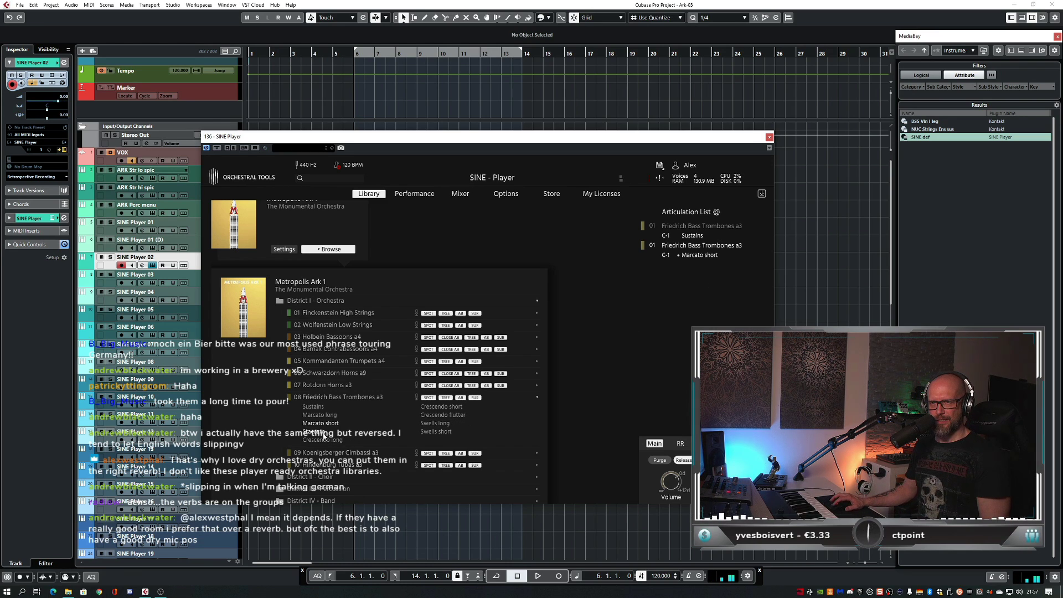
- Add the Staccato articulation of Friedrich Bass Trombones a3, assign it to channel 01, and close the SINE Player window
{"action": "left_click_drag", "start_coordinate": [318, 435], "coordinate": [681, 274]}
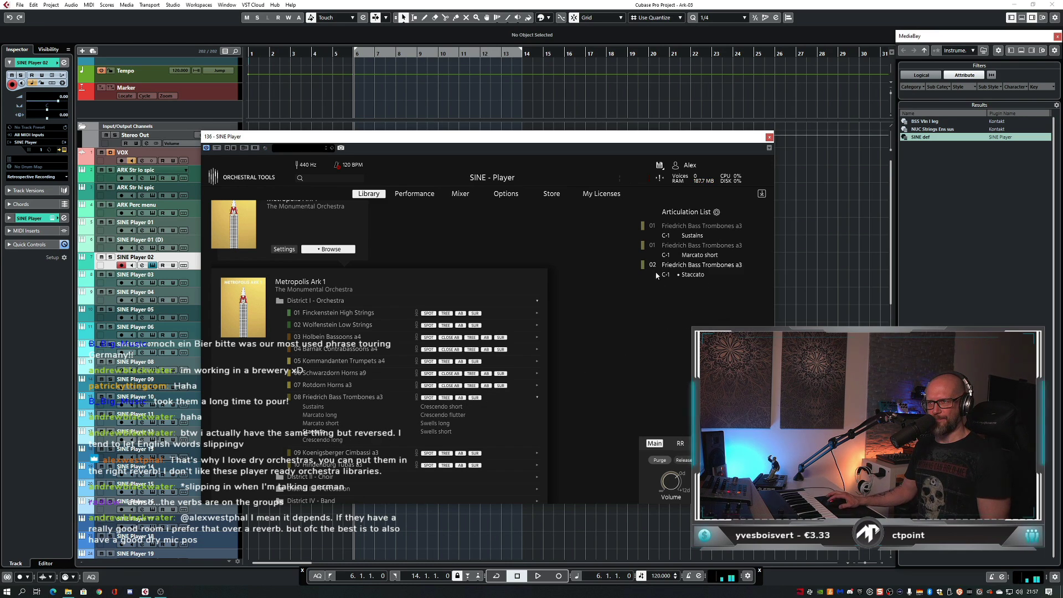
{"action": "left_click", "coordinate": [652, 265]}
{"action": "left_click", "coordinate": [661, 289]}
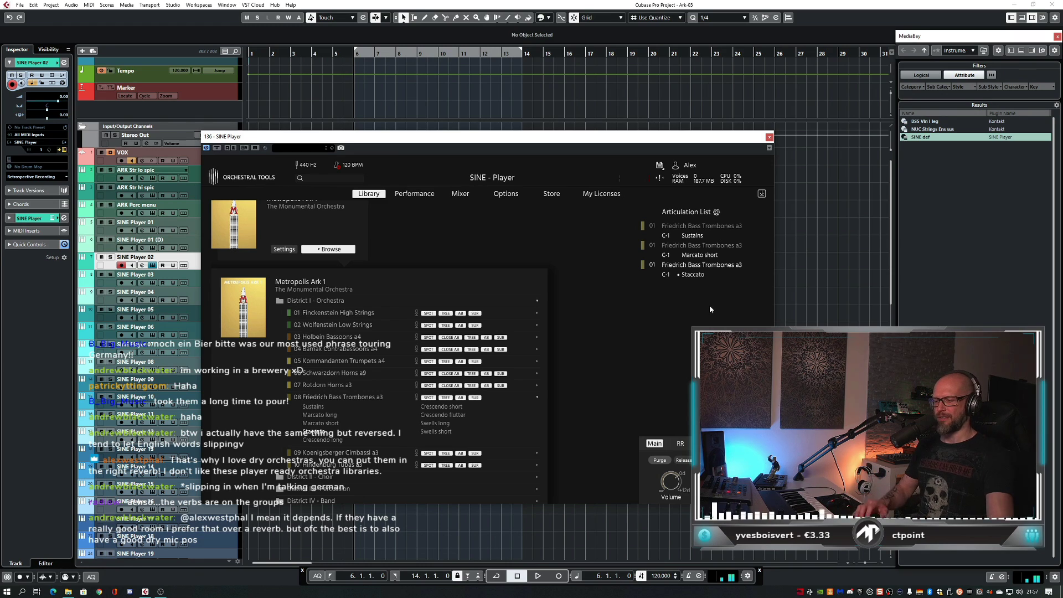
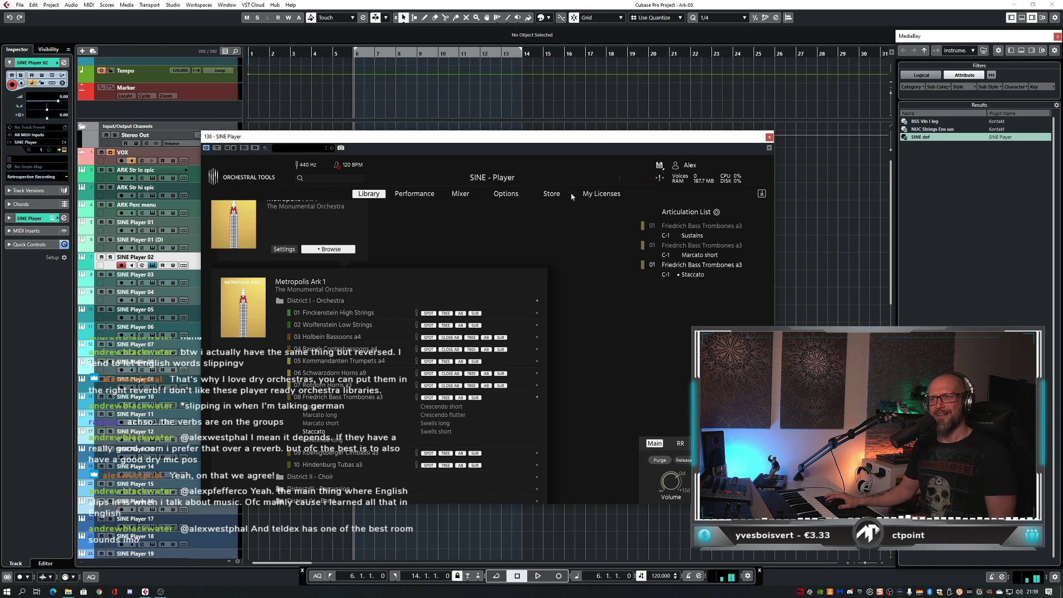
{"action": "left_click_drag", "start_coordinate": [590, 141], "coordinate": [598, 144]}
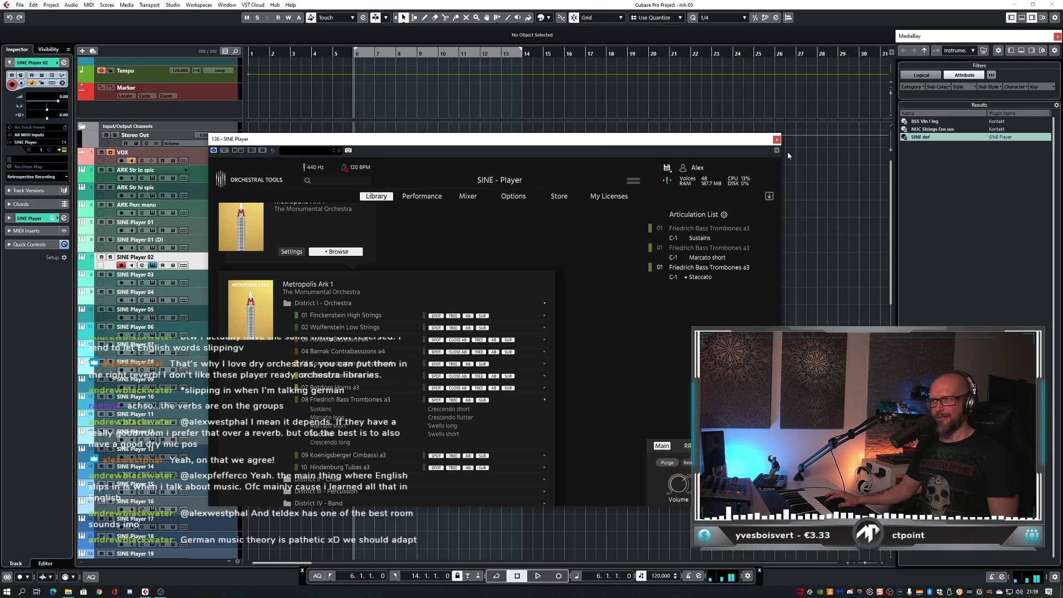
{"action": "left_click", "coordinate": [777, 139]}
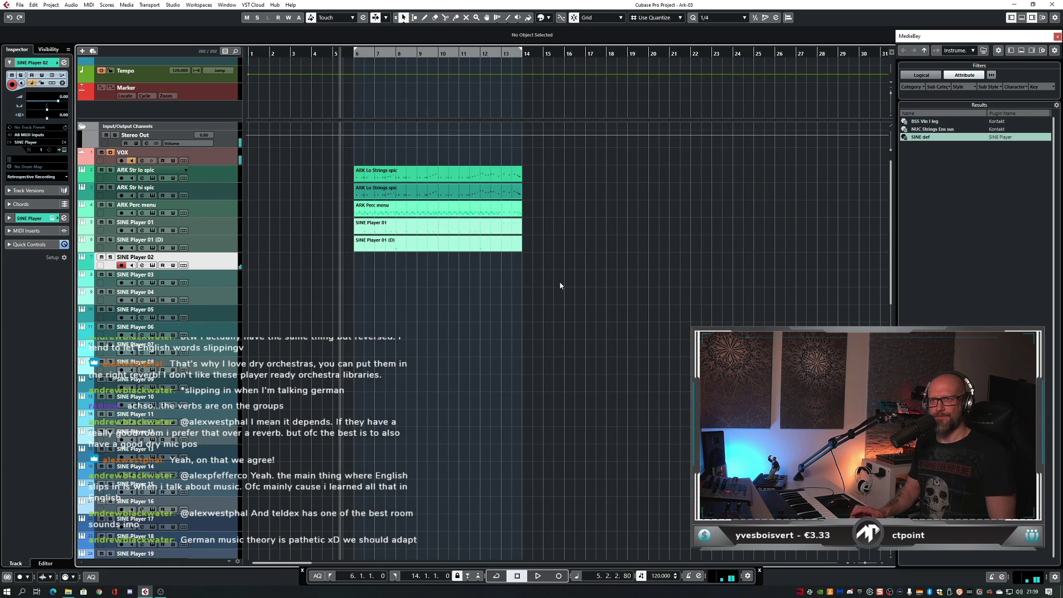
- Audition the arrangement from the left locator at bar 6, stop playback and rewind to within bar 5
{"action": "key", "text": "space"}
{"action": "key", "text": "h"}
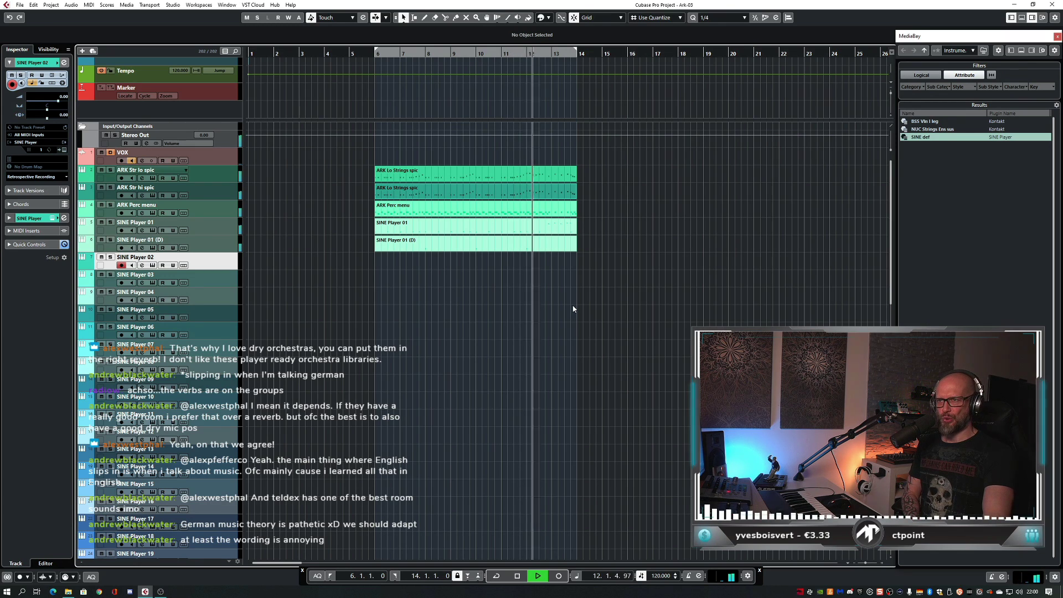
{"action": "key", "text": "space"}
{"action": "key", "text": "KP_1"}
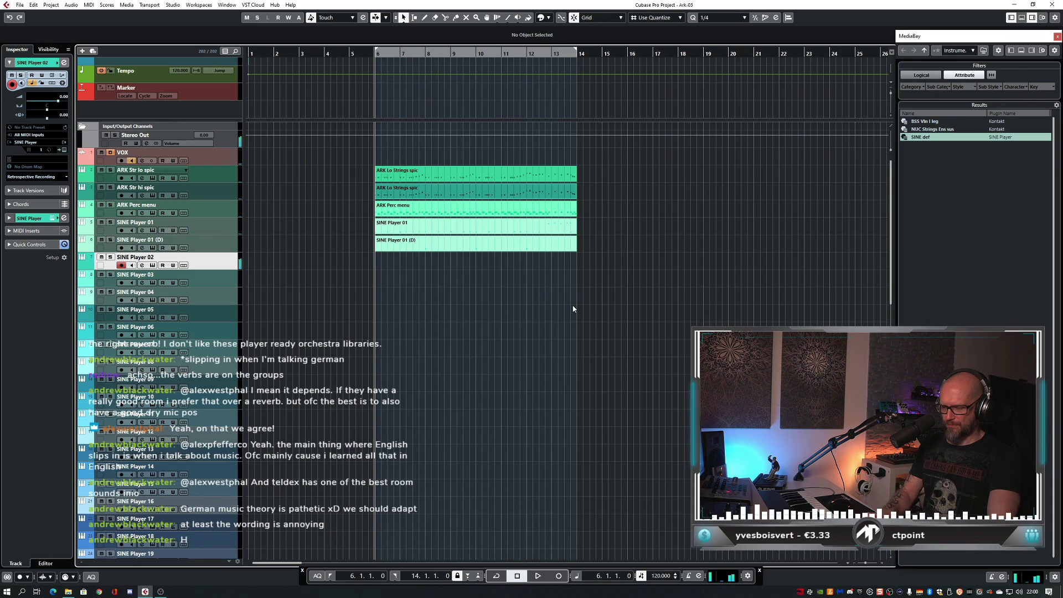
{"action": "key", "text": "space"}
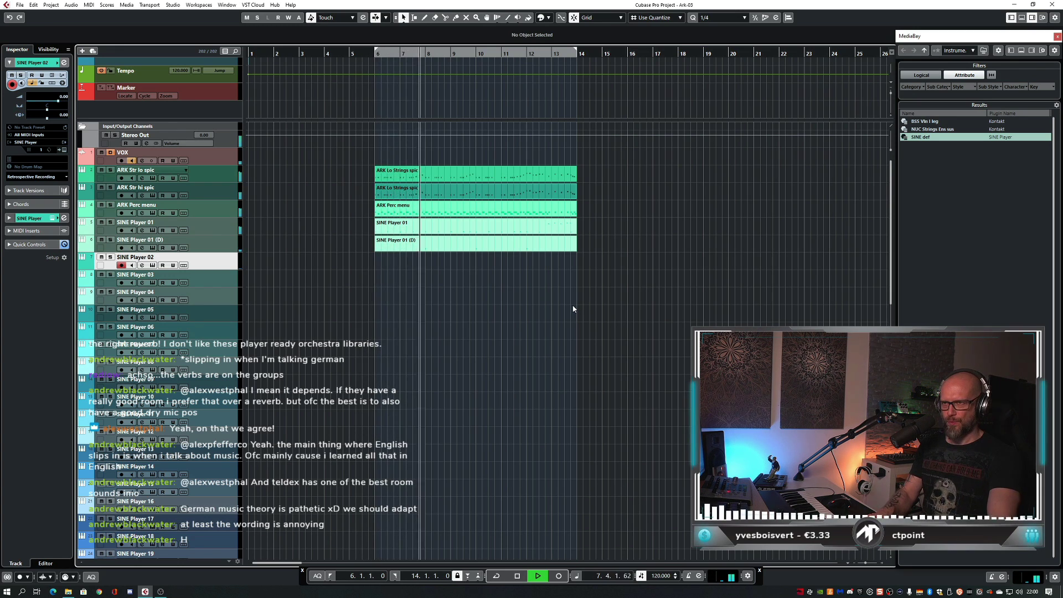
{"action": "key", "text": "space"}
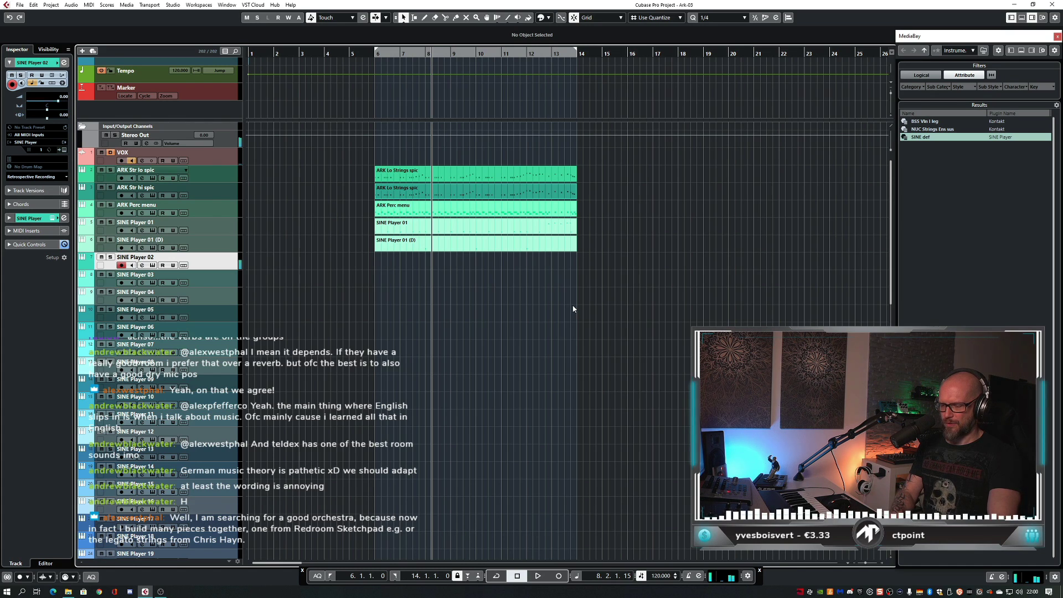
{"action": "key", "text": "KP_Subtract"}
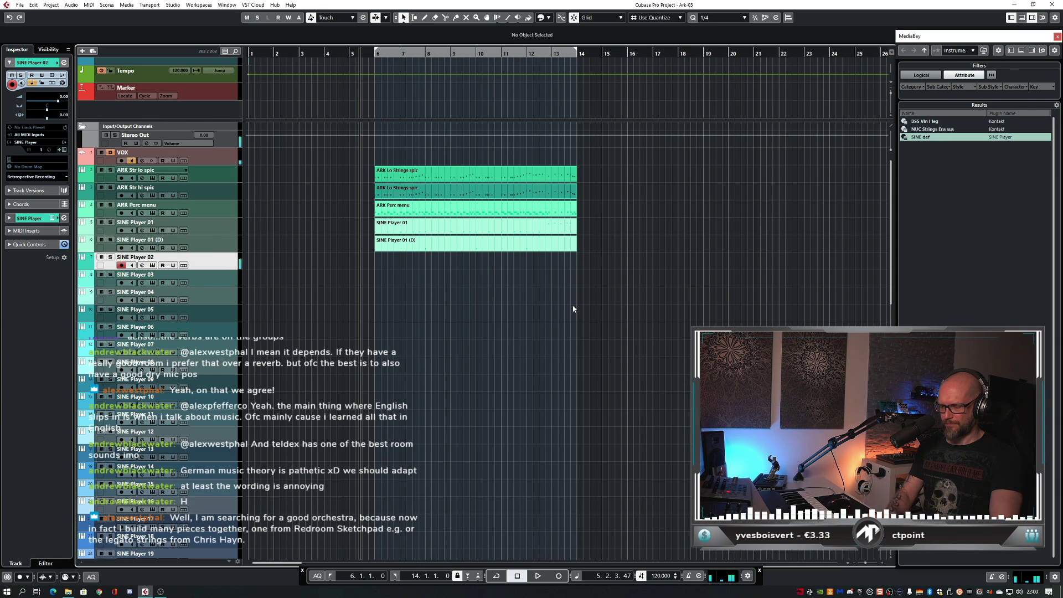
{"action": "key", "text": "KP_Multiply"}
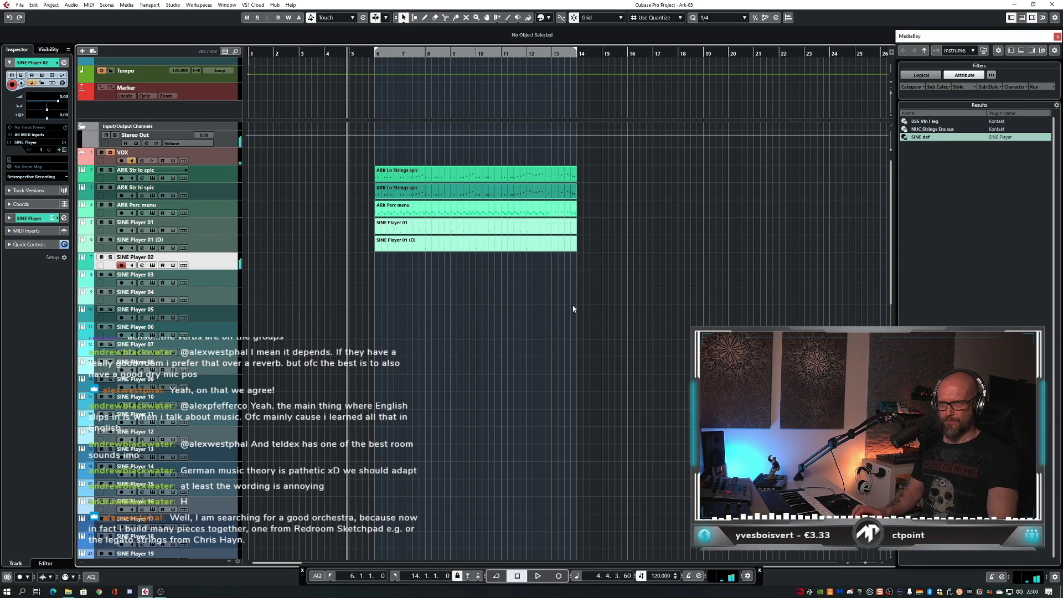
{"action": "key", "text": "KP_0"}
{"action": "key", "text": "KP_Multiply"}
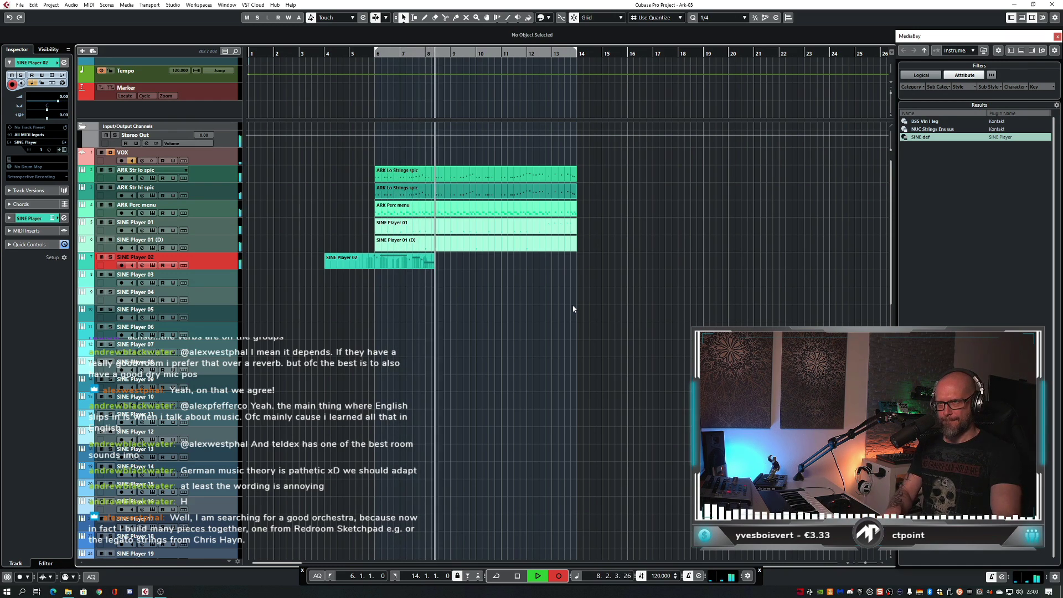
{"action": "key", "text": "space"}
{"action": "key", "text": "Delete"}
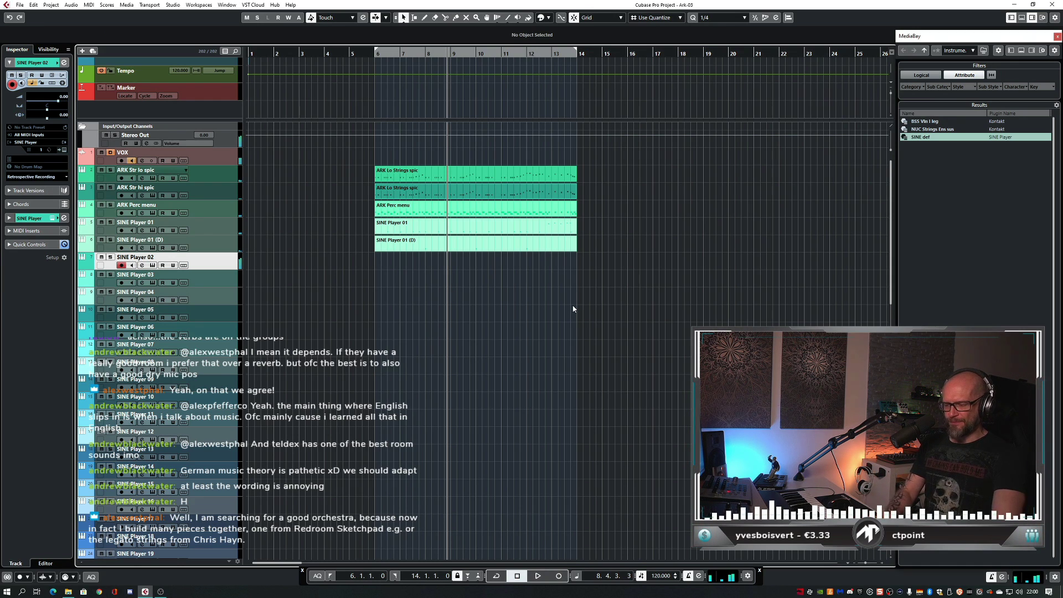
- Rewind to bar 4 and record a bass trombone take on the SINE Player 02 track, stopping at about bar 10
{"action": "key", "text": "KP_Subtract"}
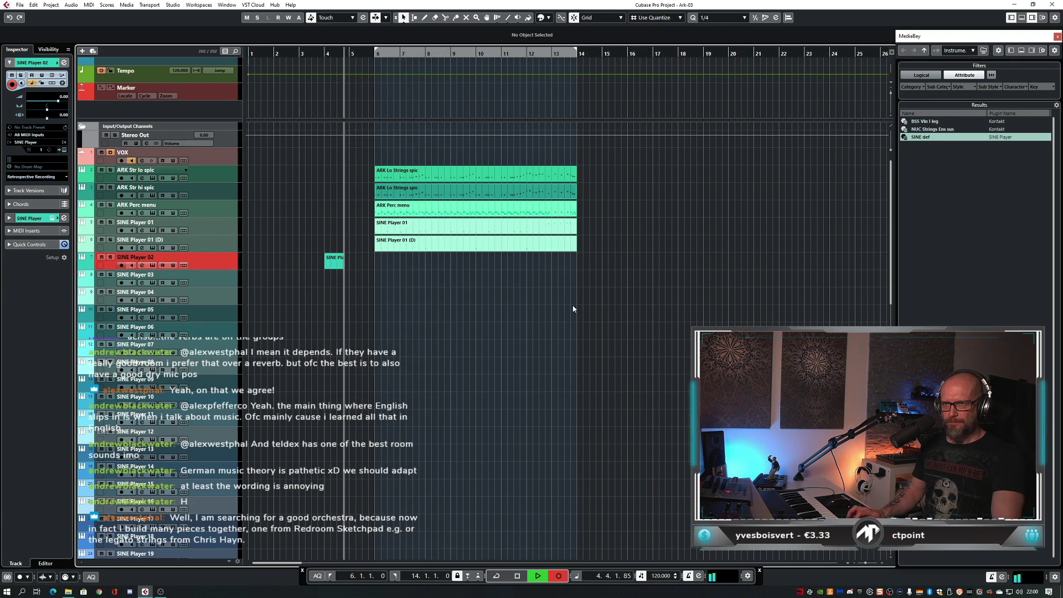
{"action": "key", "text": "KP_Multiply"}
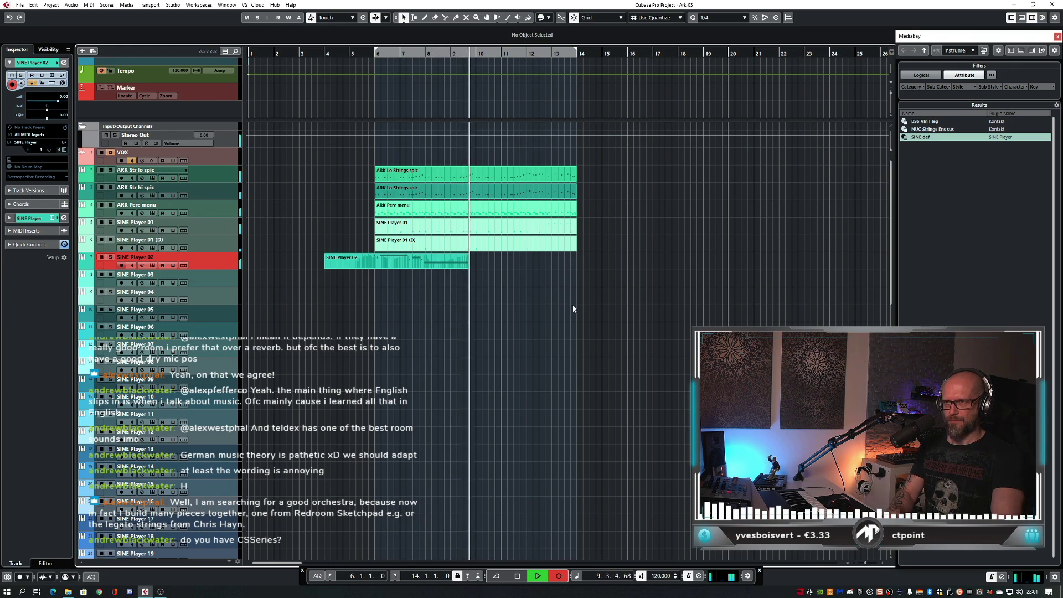
{"action": "key", "text": "space"}
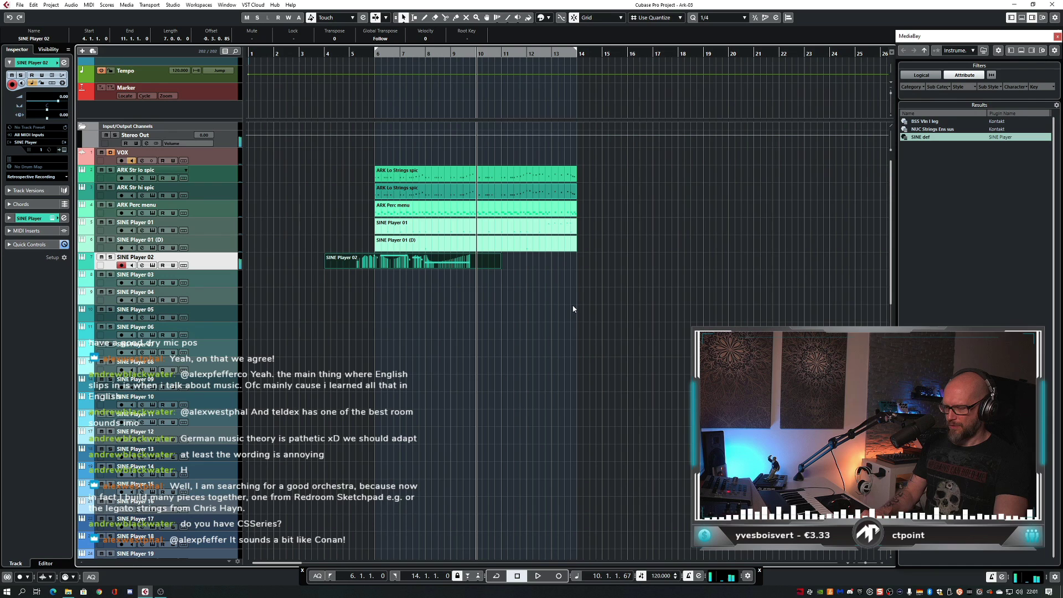
- Split the SINE Player 02 recording at bars 10 and 6 and delete the outer pieces, keeping only bars 6 to 10
{"action": "key", "text": "KP_Subtract"}
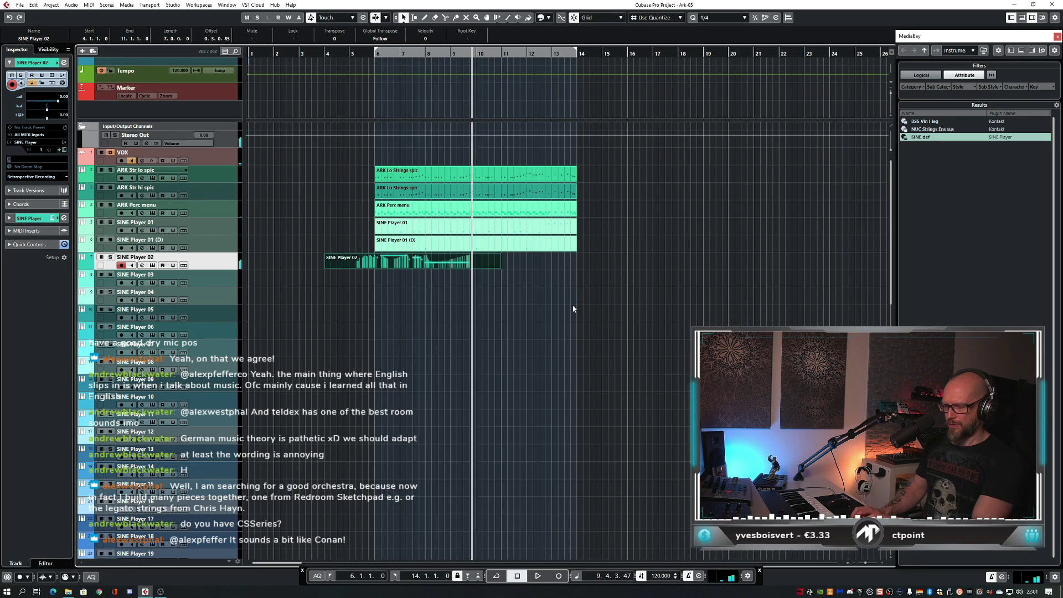
{"action": "key", "text": "space"}
{"action": "key", "text": "3"}
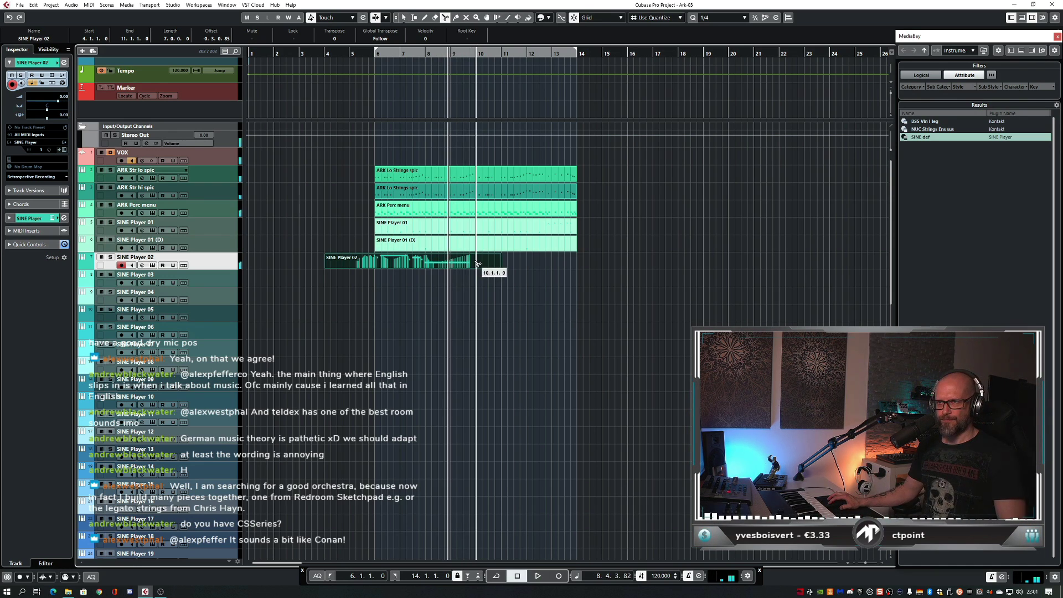
{"action": "left_click", "coordinate": [490, 258]}
{"action": "key", "text": "3"}
{"action": "key", "text": "Delete"}
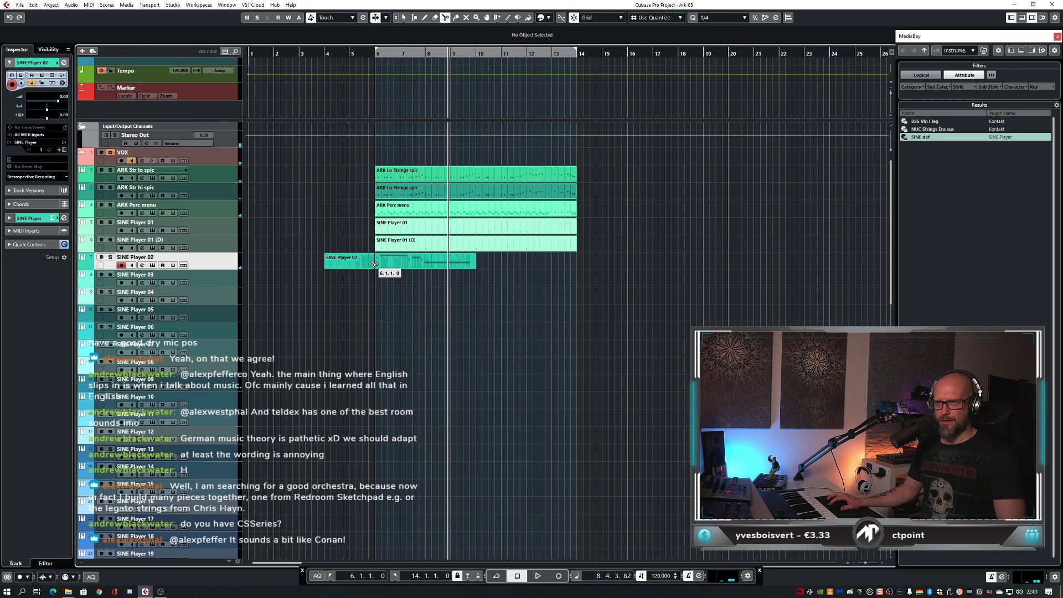
{"action": "left_click", "coordinate": [372, 258]}
{"action": "key", "text": "1"}
- Open the trimmed SINE Player 02 part for note editing, audition it from bar 6, and quantize its opening notes to 1/8
{"action": "double_click", "coordinate": [388, 260]}
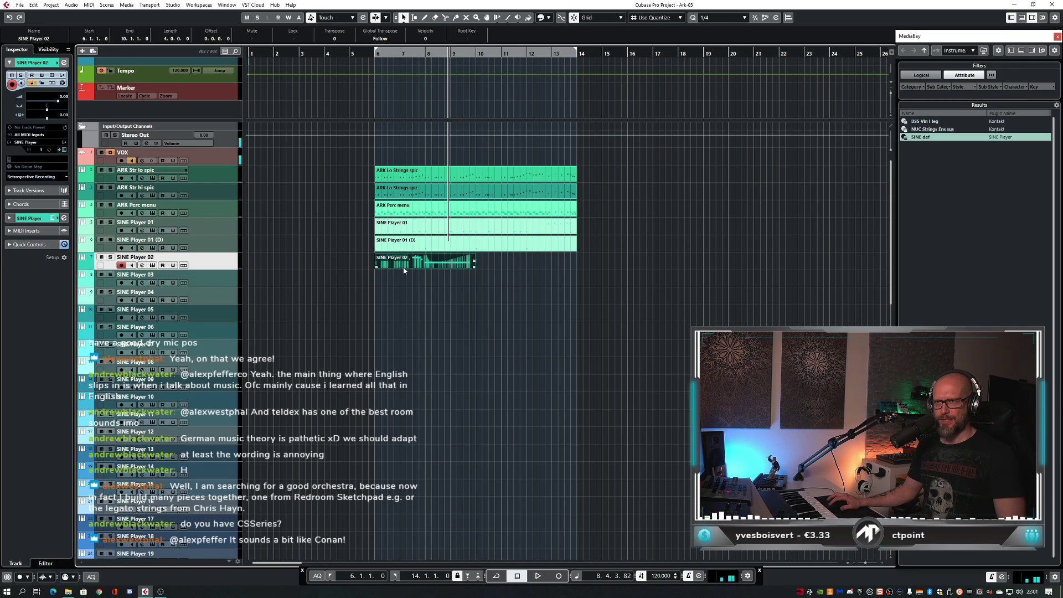
{"action": "left_click", "coordinate": [190, 292]}
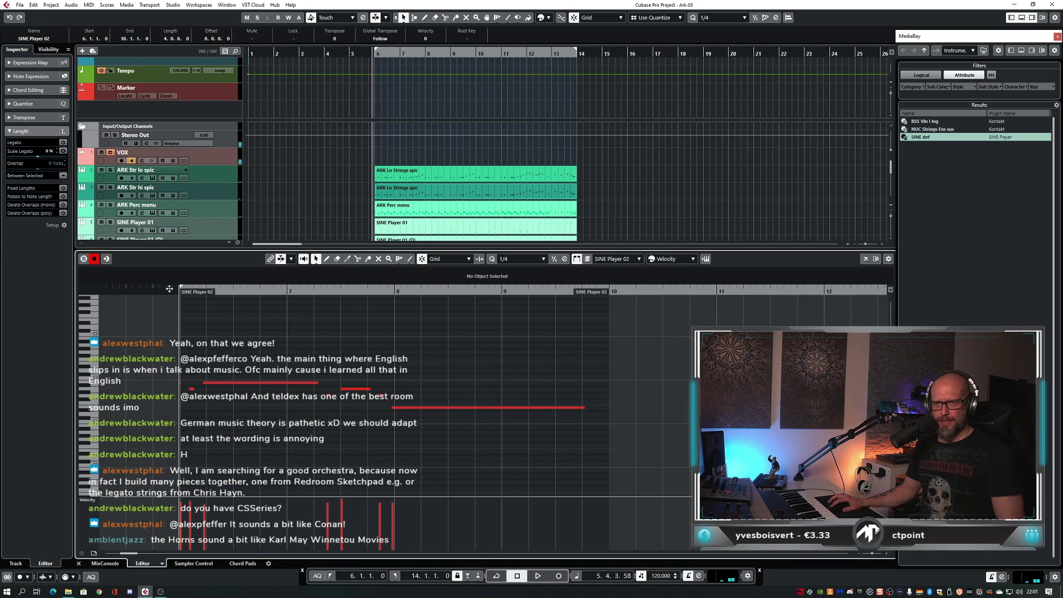
{"action": "key", "text": "space"}
{"action": "key", "text": "space"}
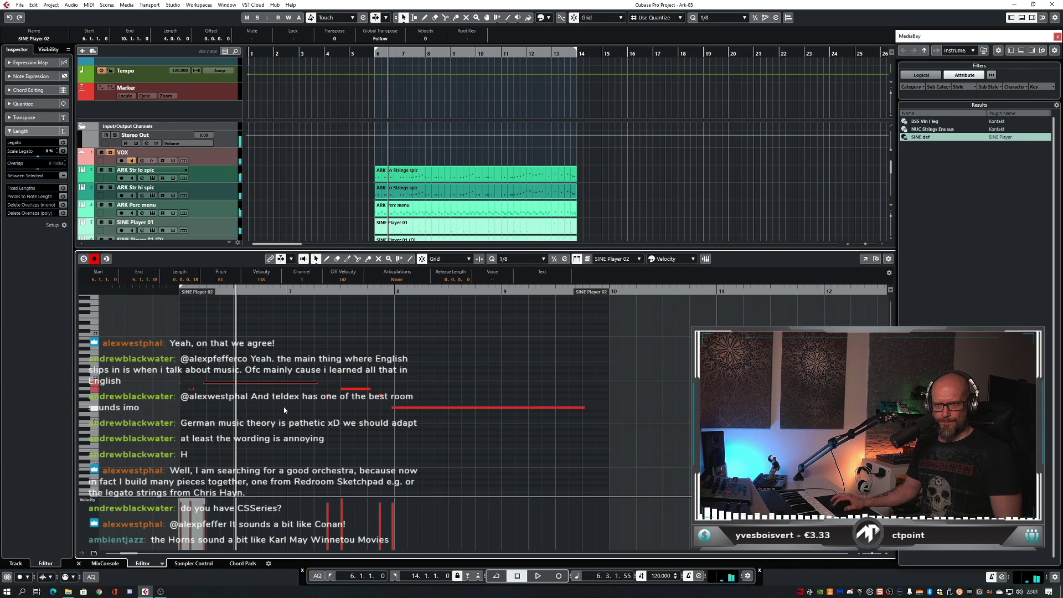
{"action": "left_click", "coordinate": [180, 382]}
{"action": "left_click", "coordinate": [185, 384]}
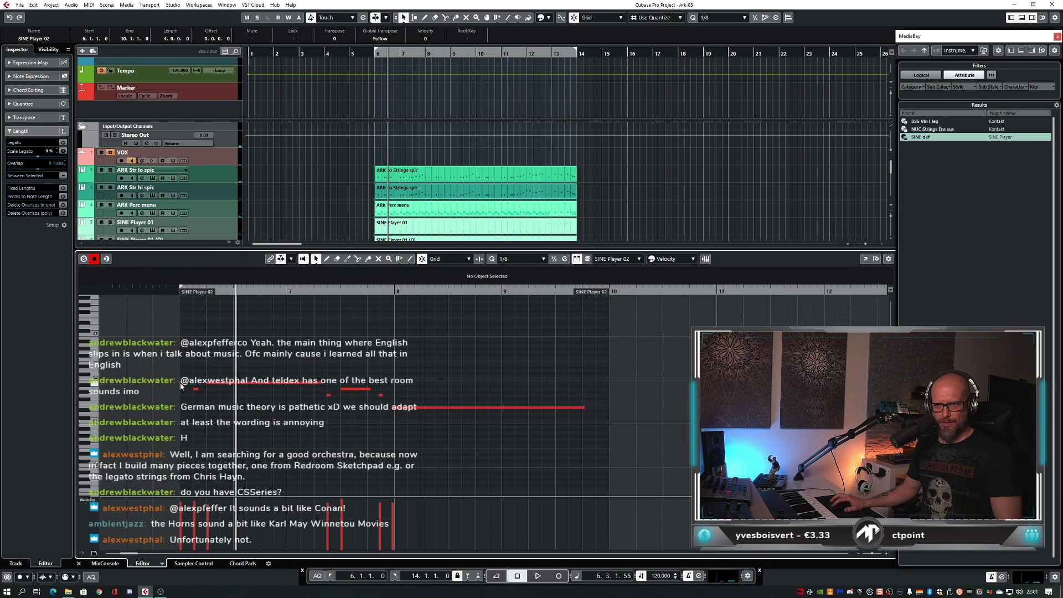
- Lengthen the part's first note to about 0.0.1.17 with its start at 6.1.1.0
{"action": "left_click_drag", "start_coordinate": [177, 382], "coordinate": [167, 382]}
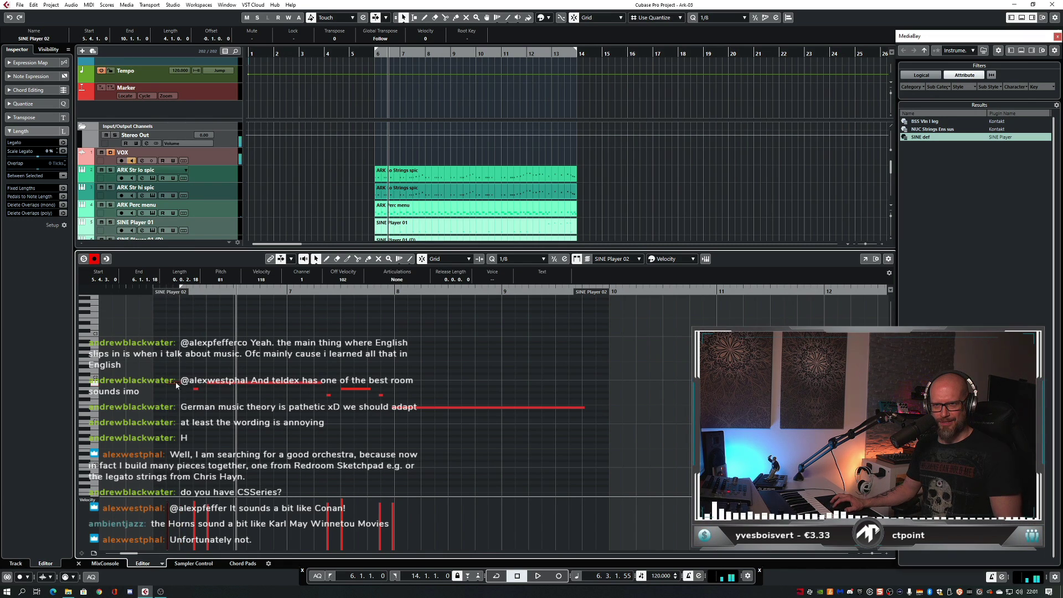
{"action": "left_click_drag", "start_coordinate": [176, 385], "coordinate": [185, 399]}
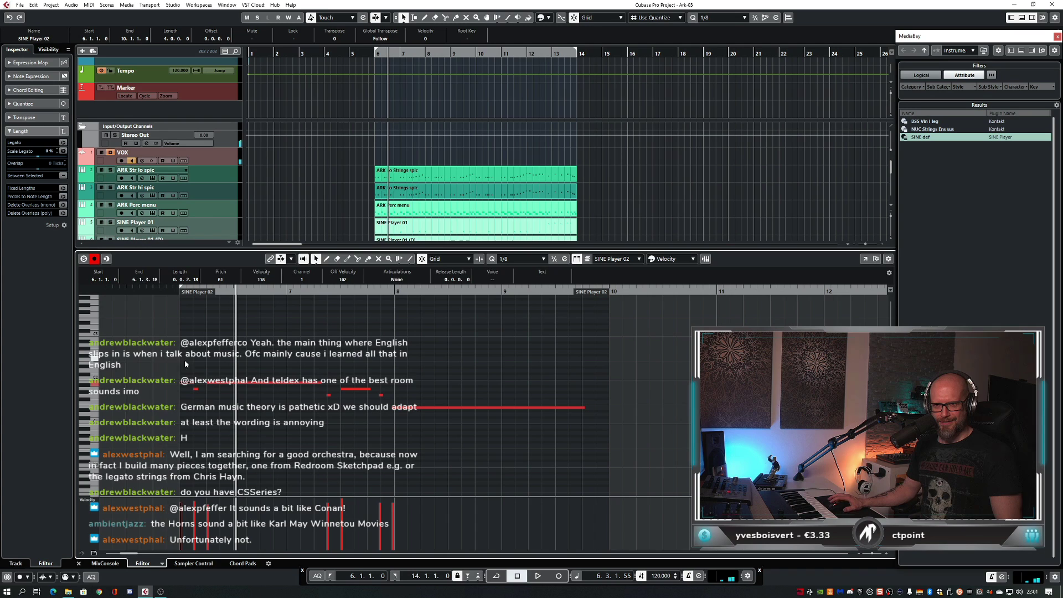
{"action": "left_click", "coordinate": [186, 361]}
{"action": "left_click", "coordinate": [206, 361]}
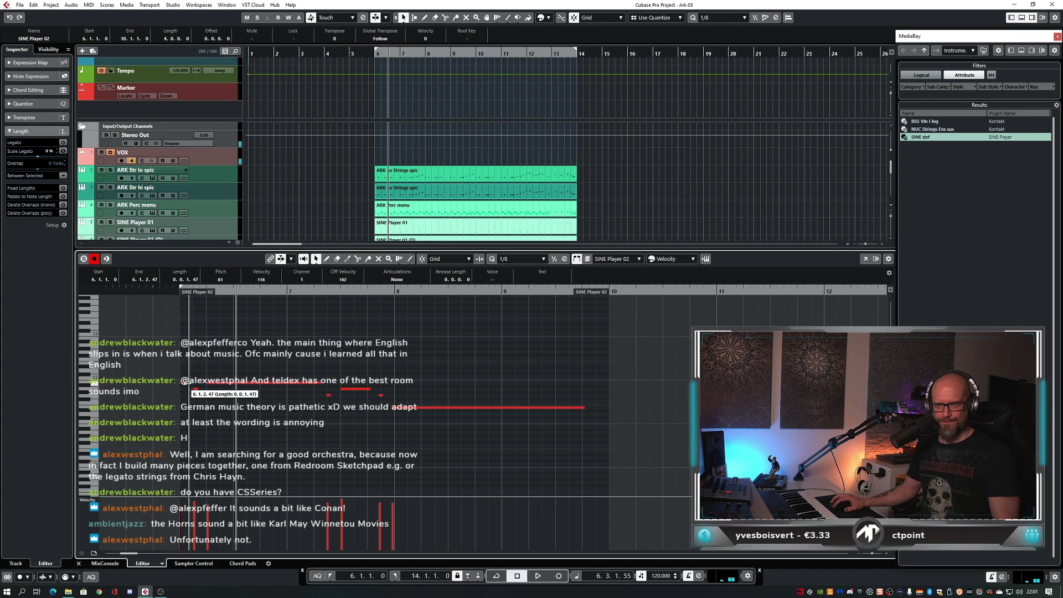
- Play the part, quantize its remaining notes to 1/8, and stop playback in bar 8
{"action": "key", "text": "space"}
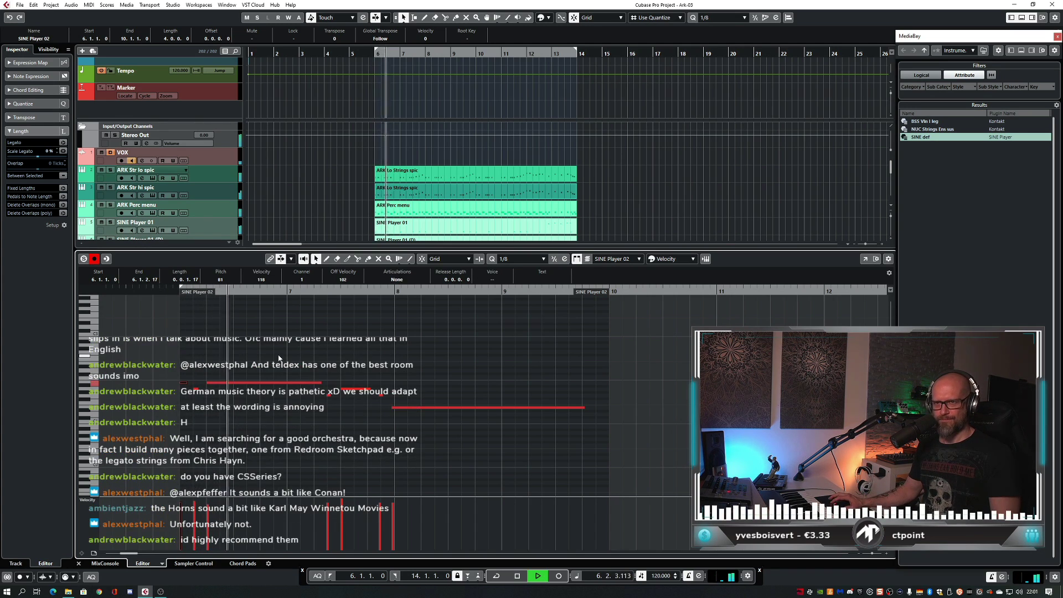
{"action": "left_click", "coordinate": [214, 393]}
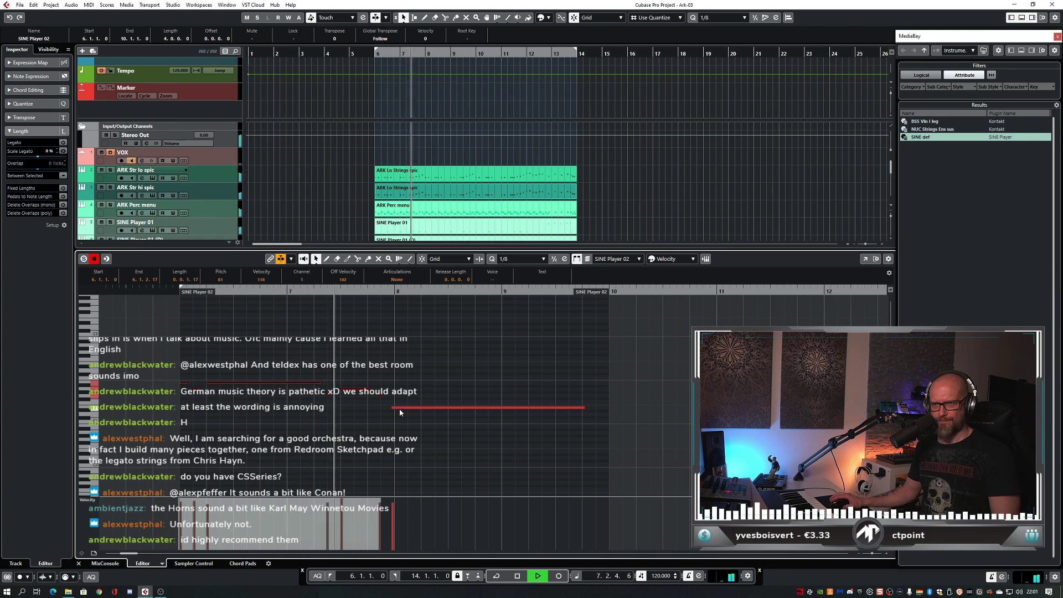
{"action": "key", "text": "ctrl+a"}
{"action": "left_click", "coordinate": [458, 368]}
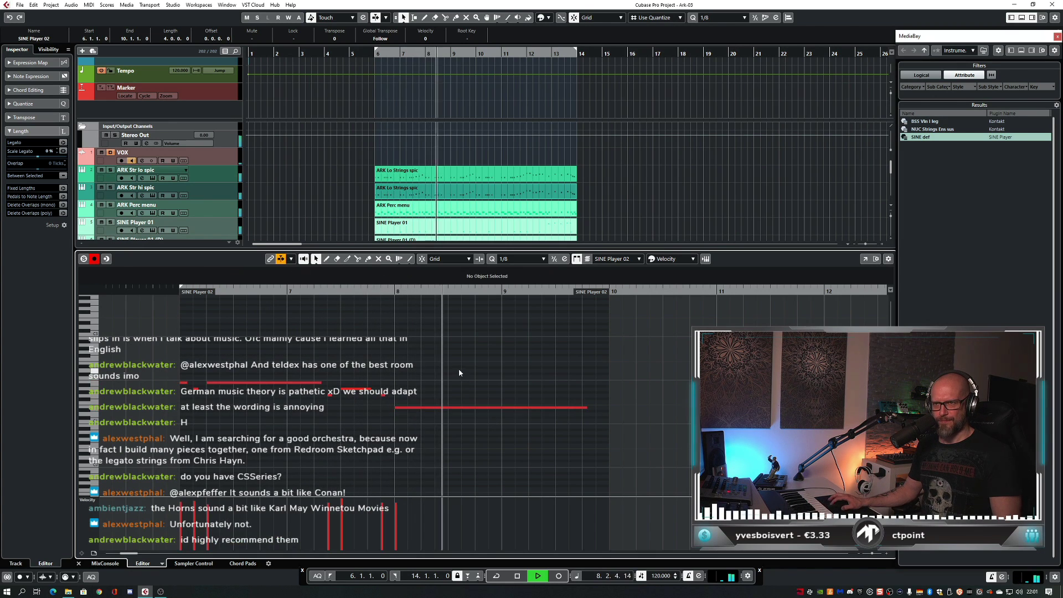
{"action": "key", "text": "g"}
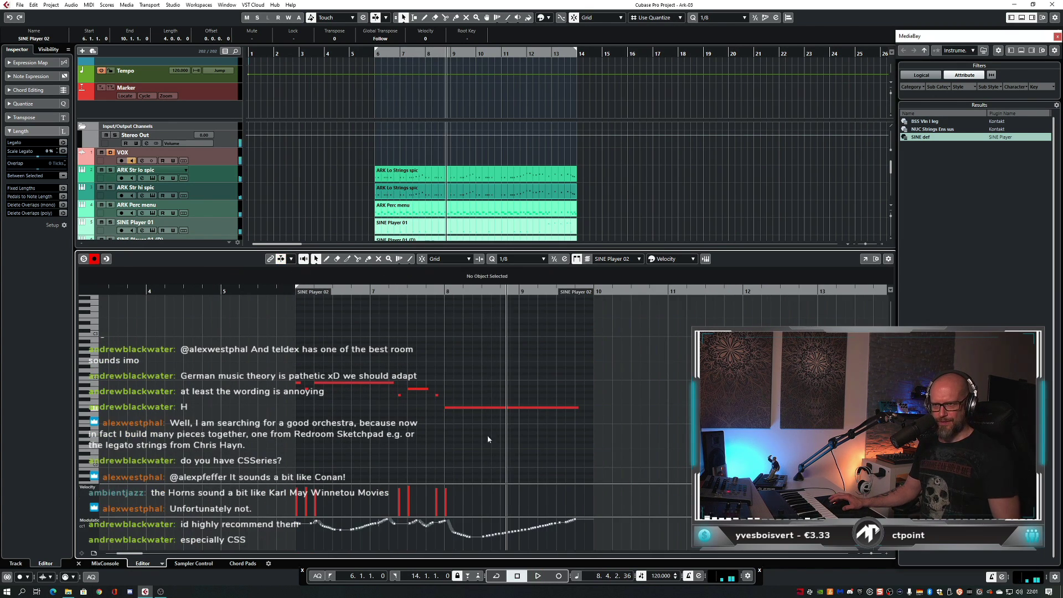
- Pull the modulation down to zero beneath the short notes and audition the part from just before bar 6
{"action": "left_click_drag", "start_coordinate": [470, 517], "coordinate": [470, 497]}
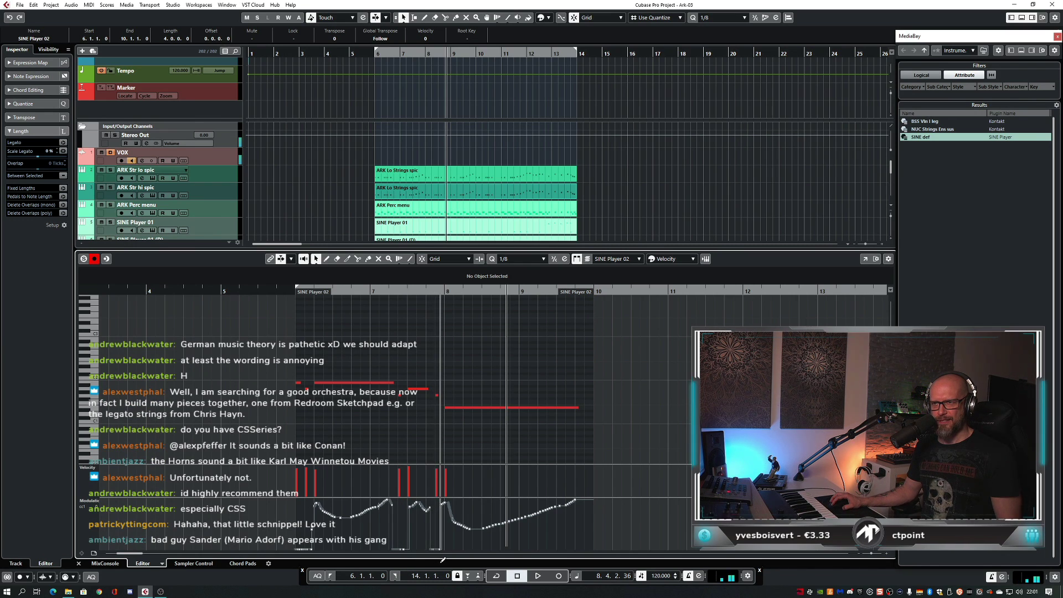
{"action": "left_click", "coordinate": [287, 290]}
{"action": "key", "text": "space"}
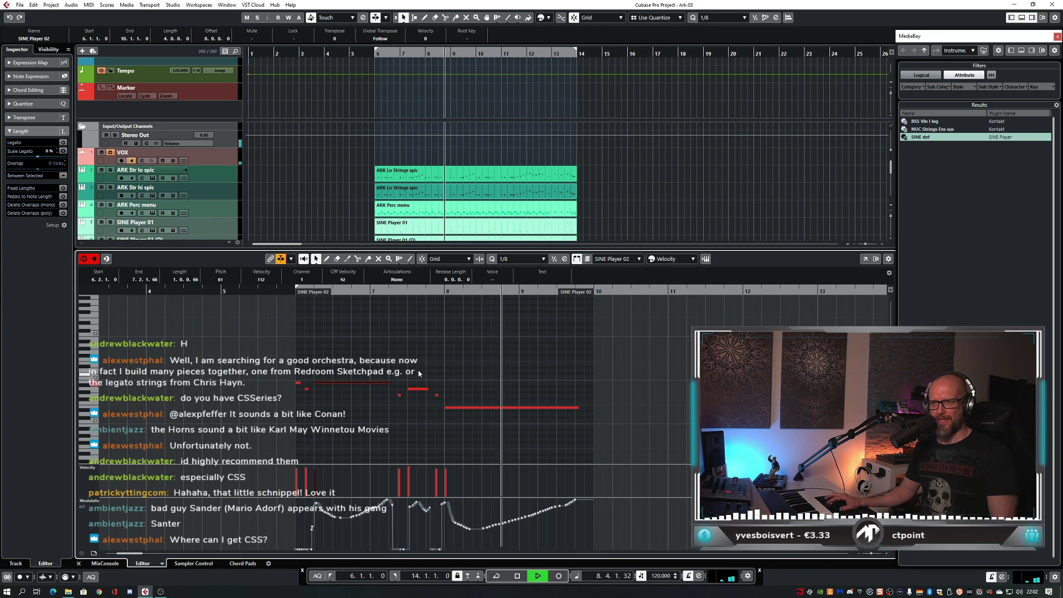
{"action": "key", "text": "space"}
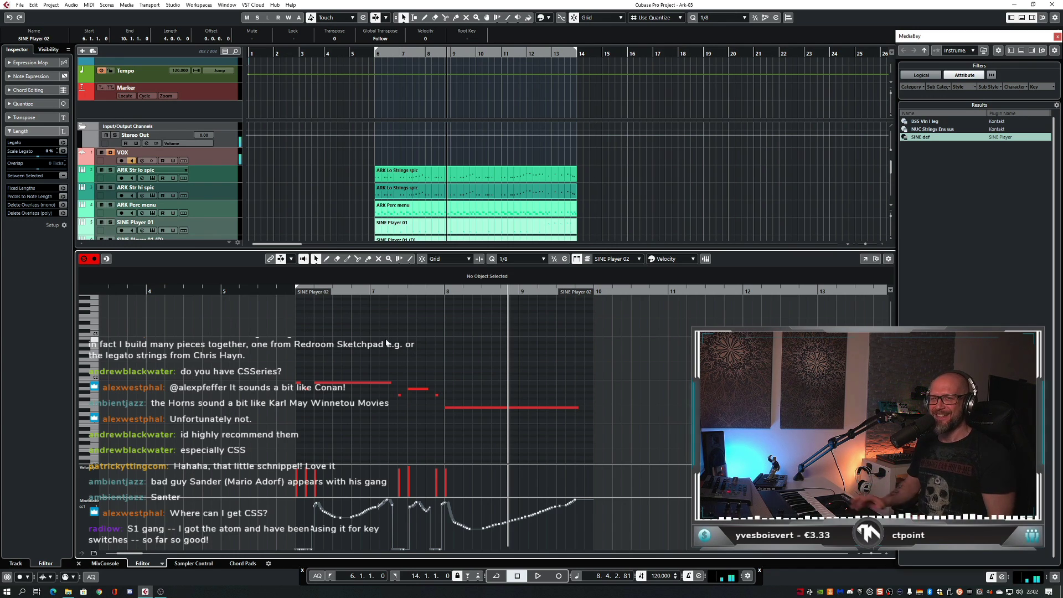
- Play the passage, redraw the modulation under the long note from bar 8 with a shallower dip, and close the note editor
{"action": "key", "text": "space"}
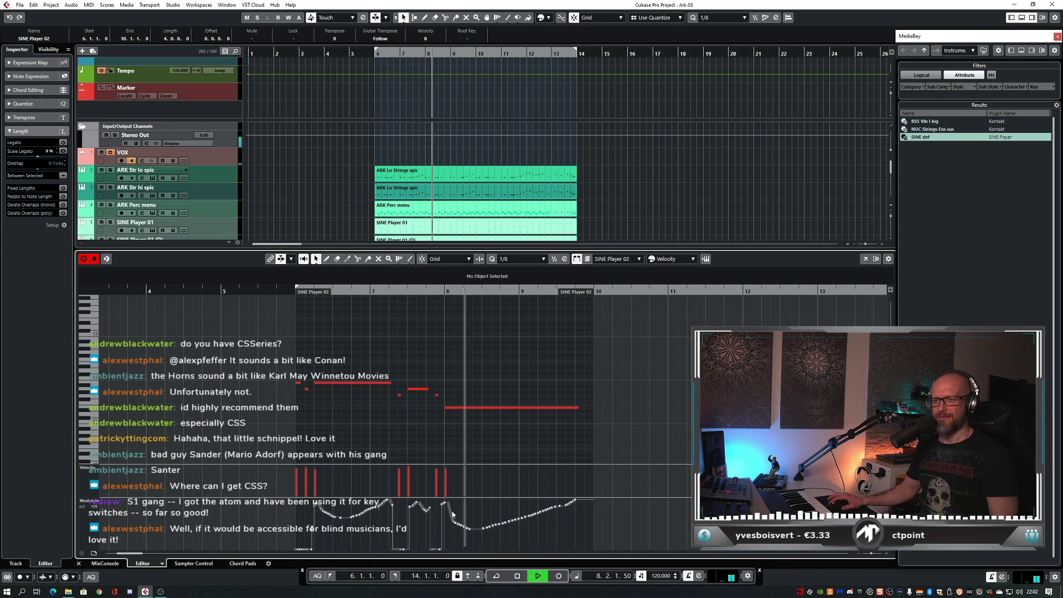
{"action": "key", "text": "space"}
{"action": "mouse_move", "coordinate": [454, 503]}
{"action": "left_mouse_down"}
{"action": "mouse_move", "coordinate": [475, 518]}
{"action": "mouse_move", "coordinate": [500, 518]}
{"action": "mouse_move", "coordinate": [447, 512]}
{"action": "mouse_move", "coordinate": [525, 513]}
{"action": "mouse_move", "coordinate": [580, 499]}
{"action": "left_mouse_up"}
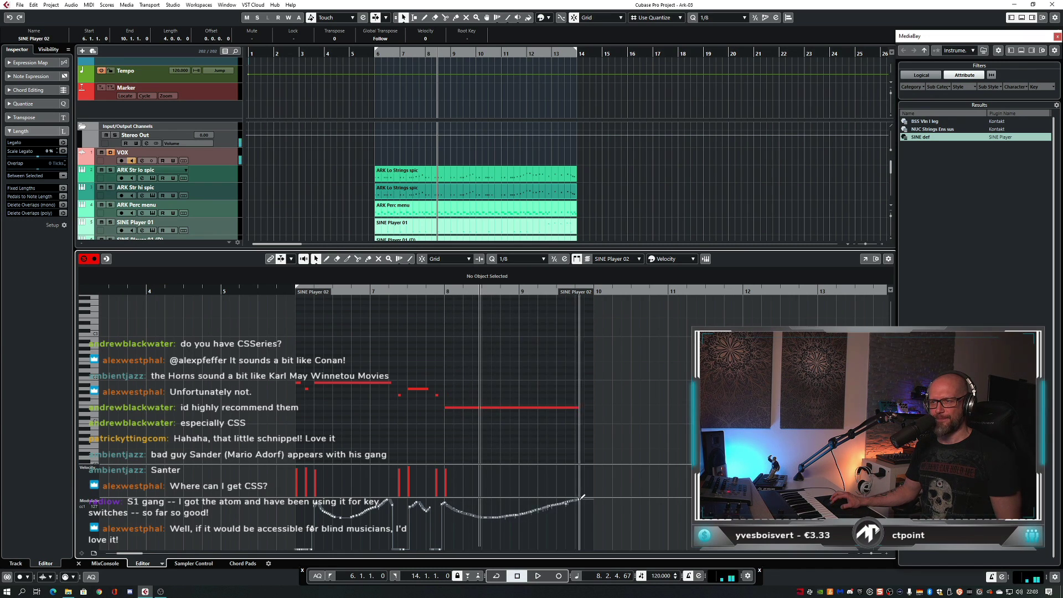
{"action": "key", "text": "ctrl+e"}
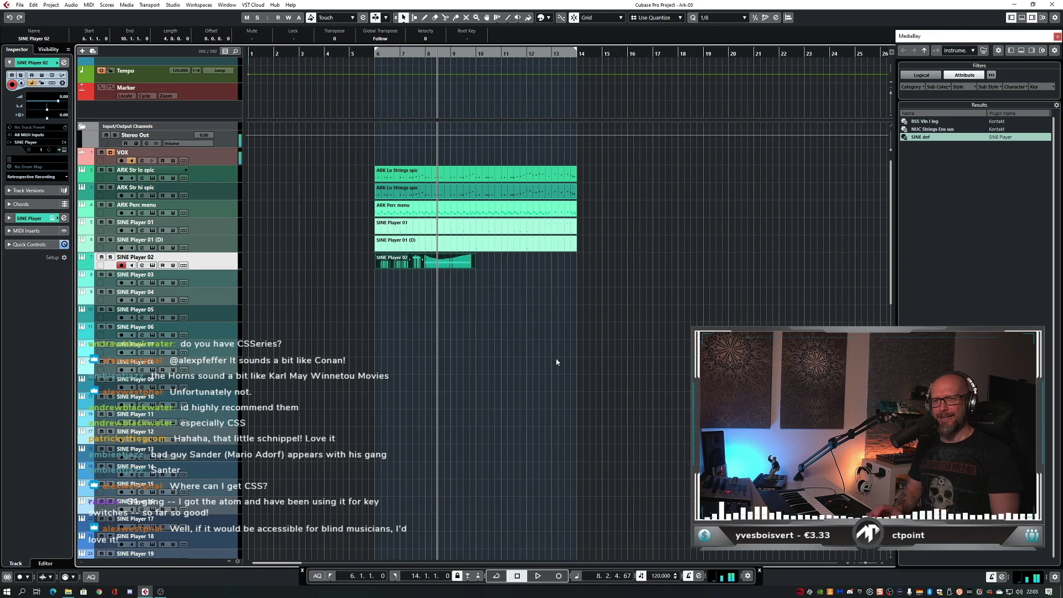
- Deselect the trombone part and audition the arrangement from the left locator at bar 6
{"action": "left_click", "coordinate": [510, 349]}
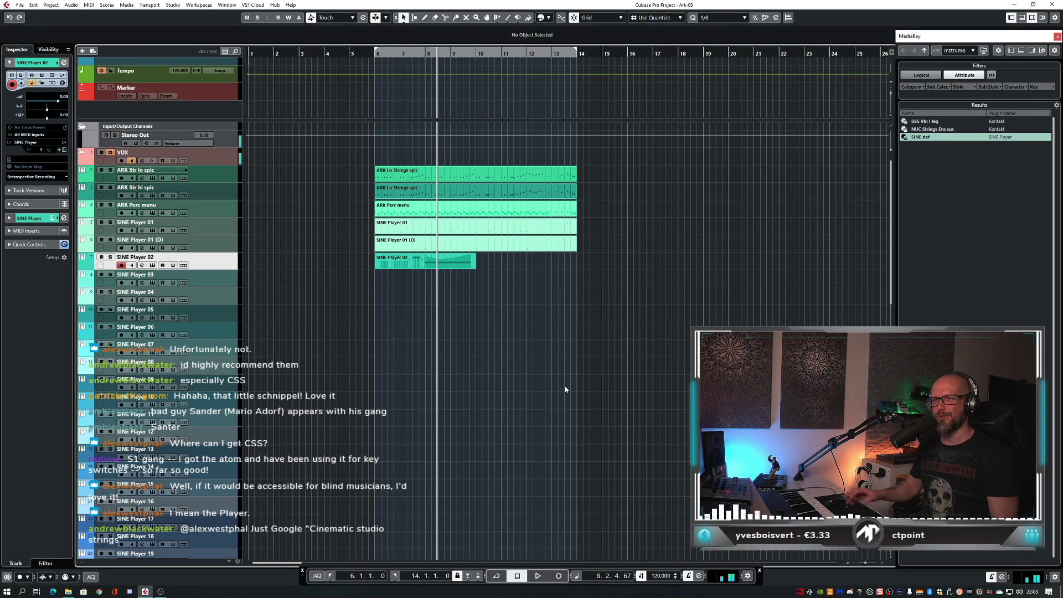
{"action": "key", "text": "KP_1"}
{"action": "key", "text": "space"}
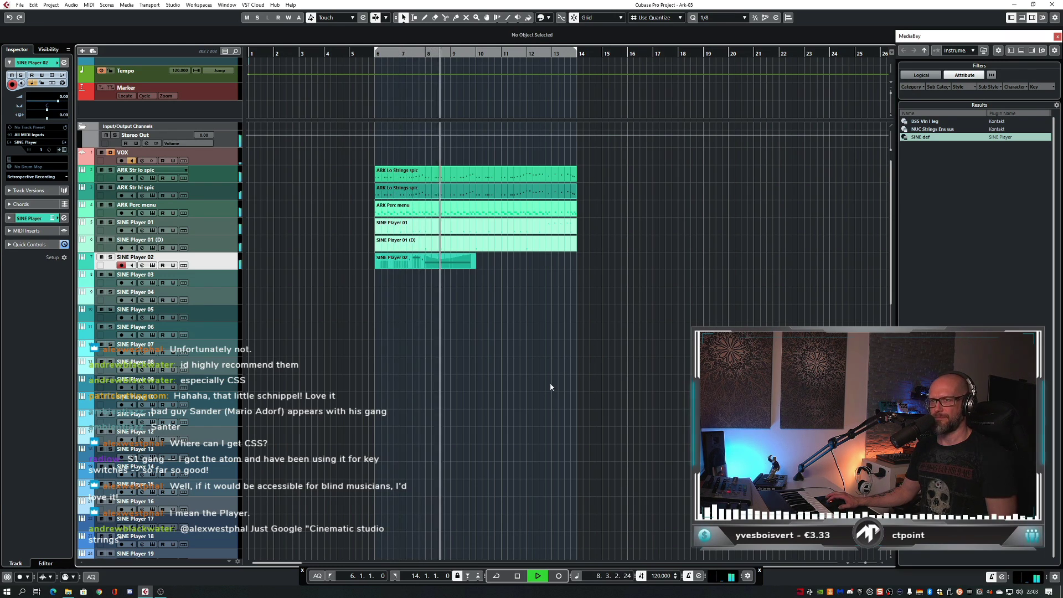
- Reopen the SINE Player 02 part and redraw the long note's modulation with a deeper dip after bar 8 rising towards bar 9
{"action": "double_click", "coordinate": [454, 261]}
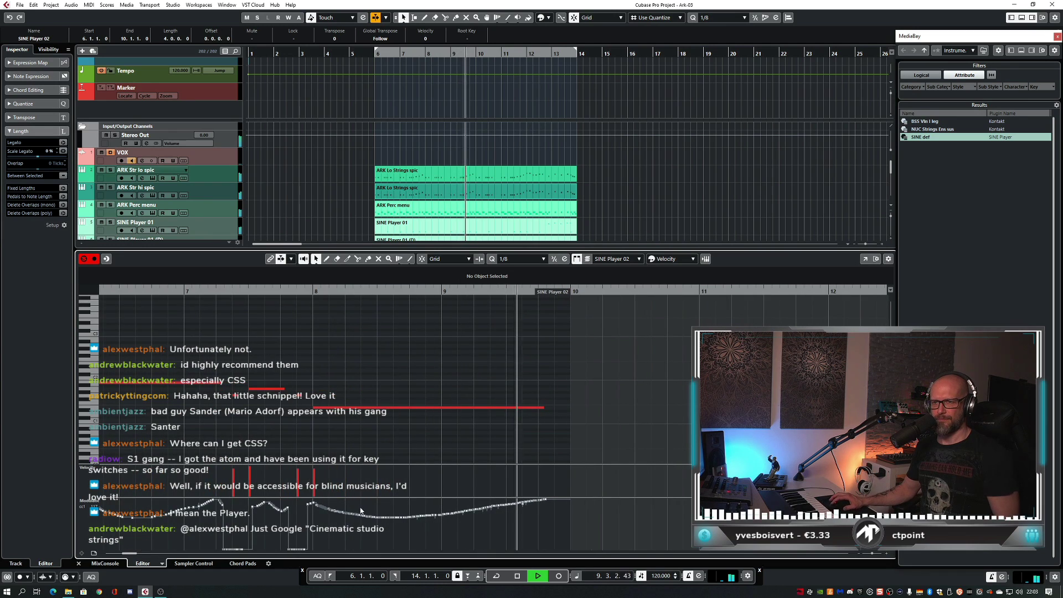
{"action": "key", "text": "space"}
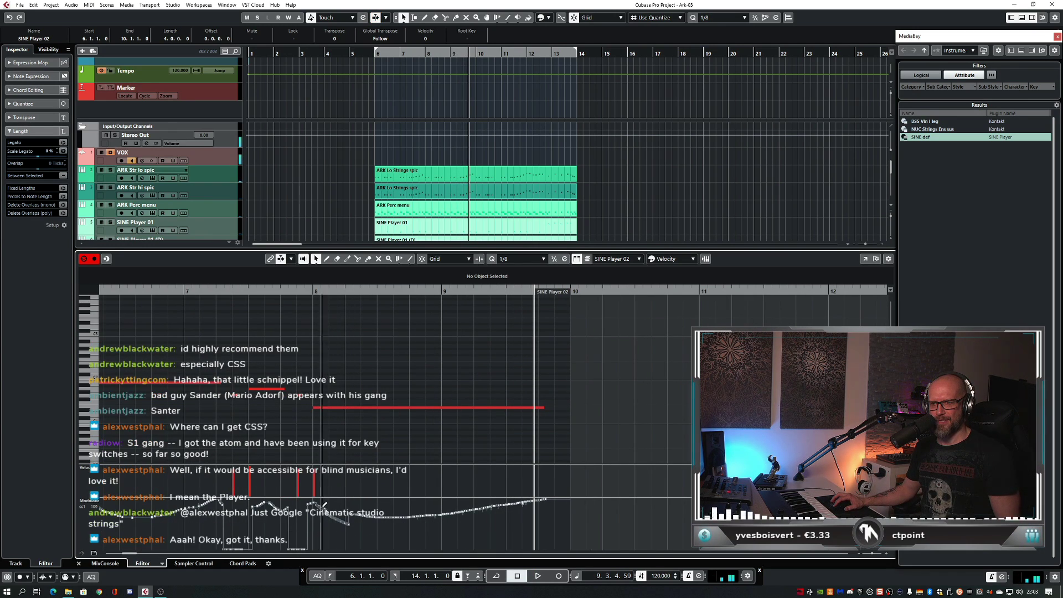
{"action": "mouse_move", "coordinate": [324, 505]}
{"action": "left_mouse_down"}
{"action": "mouse_move", "coordinate": [336, 529]}
{"action": "mouse_move", "coordinate": [436, 514]}
{"action": "left_mouse_up"}
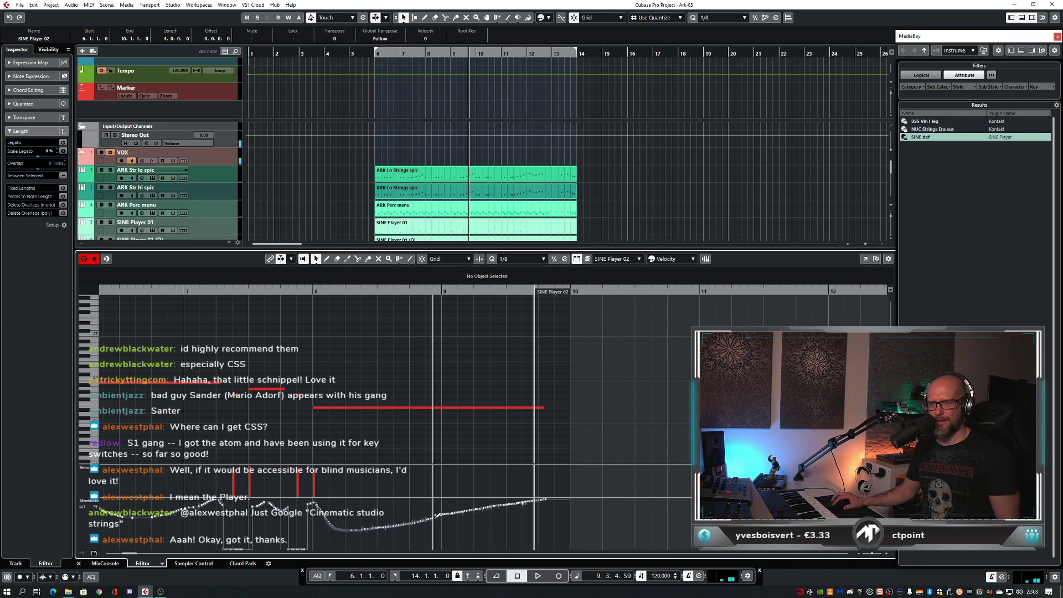
- Audition the redrawn swell from just before bar 8, close the note editor, and play the arrangement on through bar 12
{"action": "left_click", "coordinate": [305, 291]}
{"action": "key", "text": "space"}
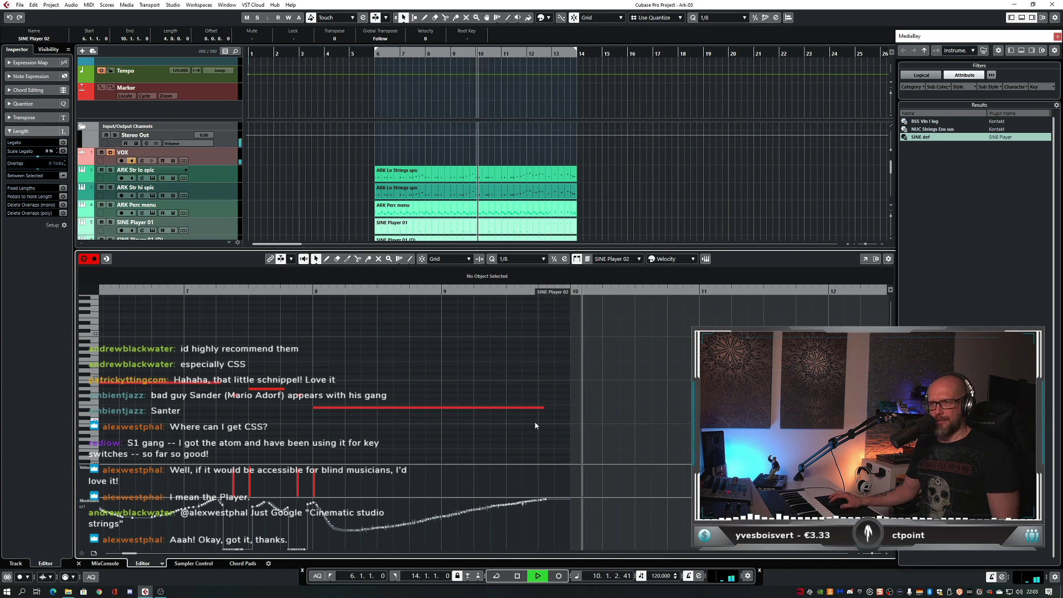
{"action": "key", "text": "space"}
{"action": "key", "text": "ctrl+e"}
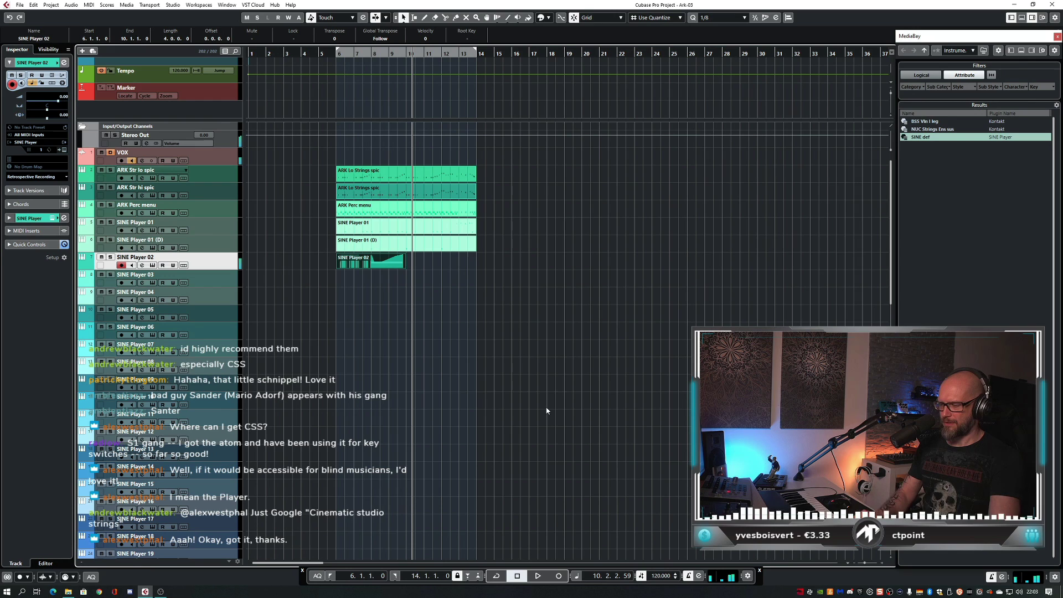
{"action": "key", "text": "space"}
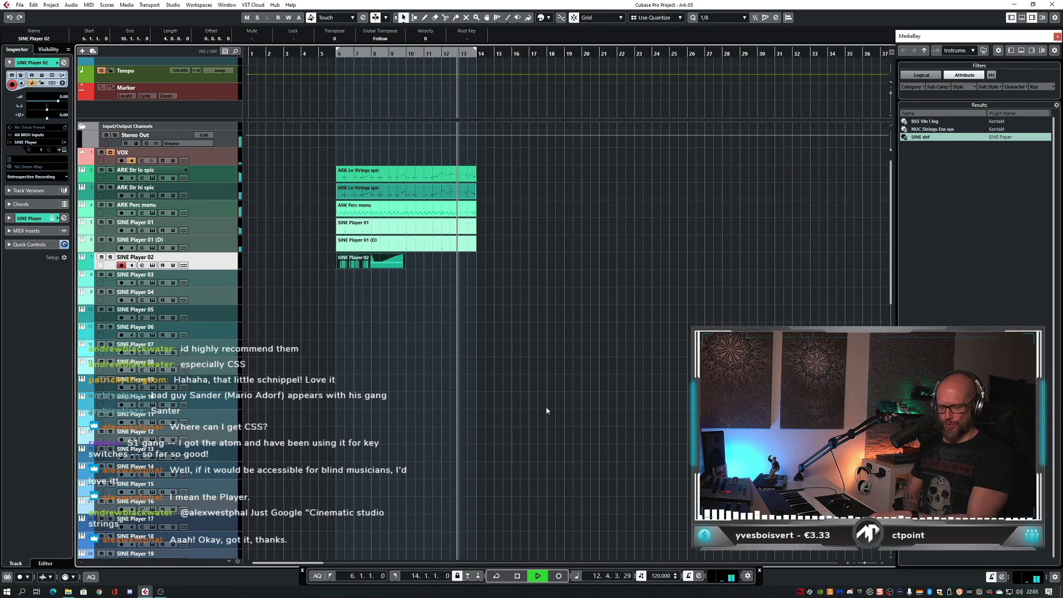
{"action": "key", "text": "space"}
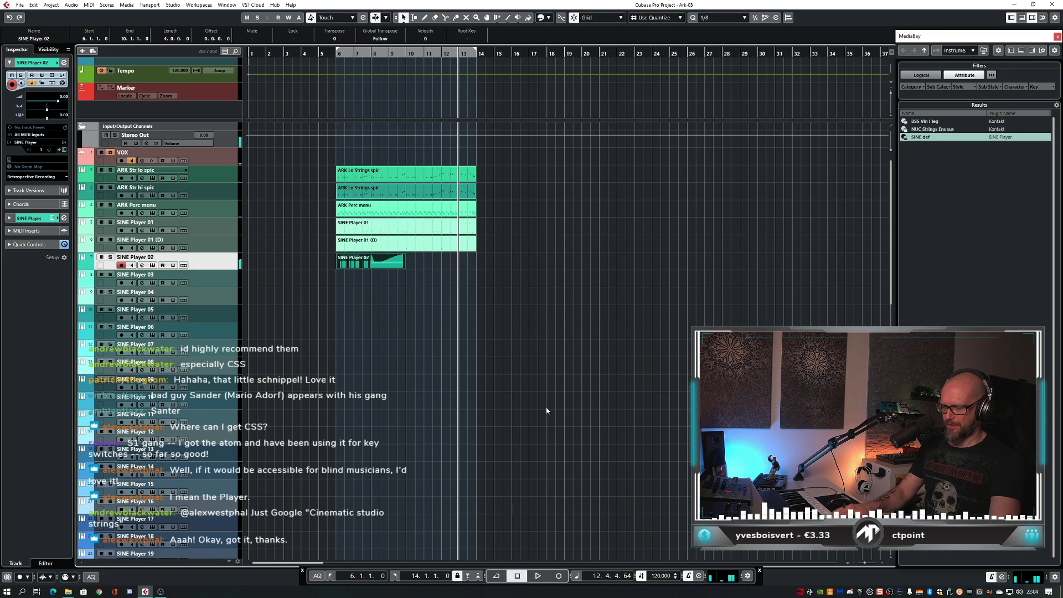
- Play the arrangement from bar 6, and record the continuation of the trombone line on SINE Player 02 from bar 10 to bar 14
{"action": "key", "text": "KP_Subtract"}
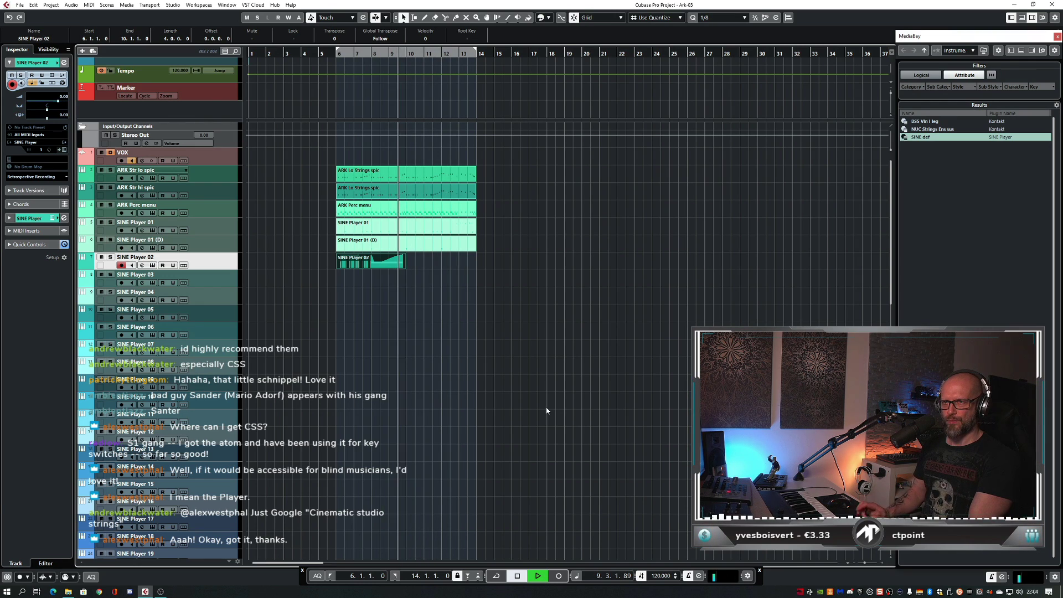
{"action": "key", "text": "space"}
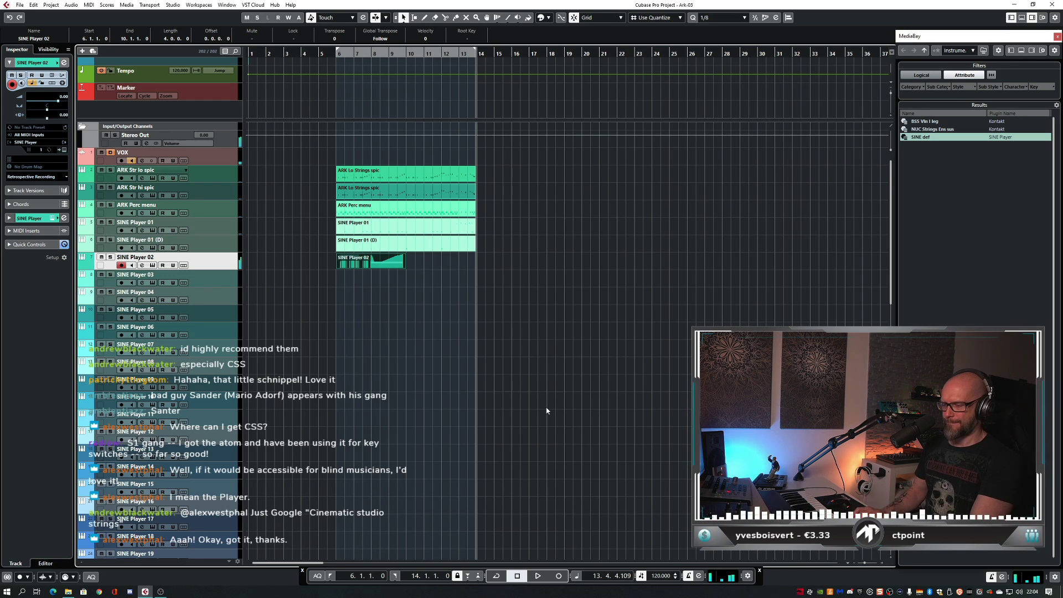
{"action": "key", "text": "KP_Subtract"}
{"action": "key", "text": "KP_Multiply"}
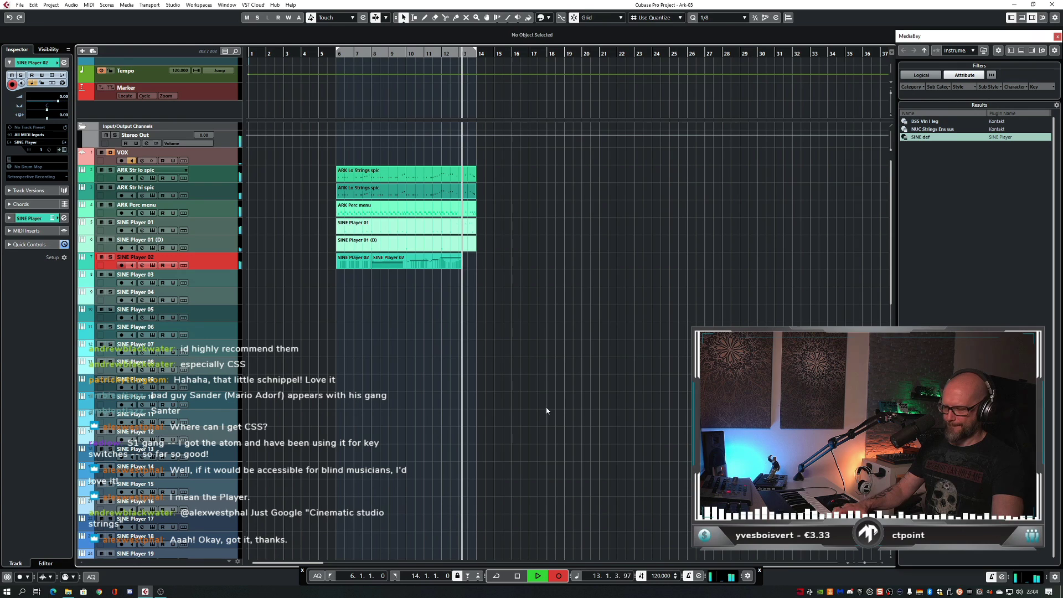
{"action": "key", "text": "space"}
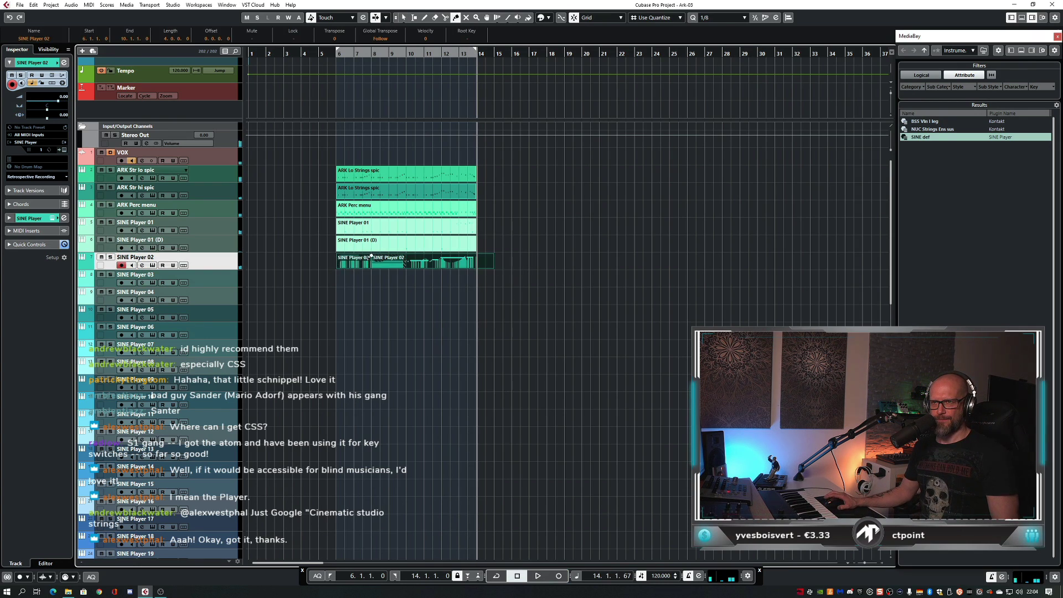
- Glue the SINE Player 02 parts into one and cut off the overhang past bar 14
{"action": "key", "text": "3"}
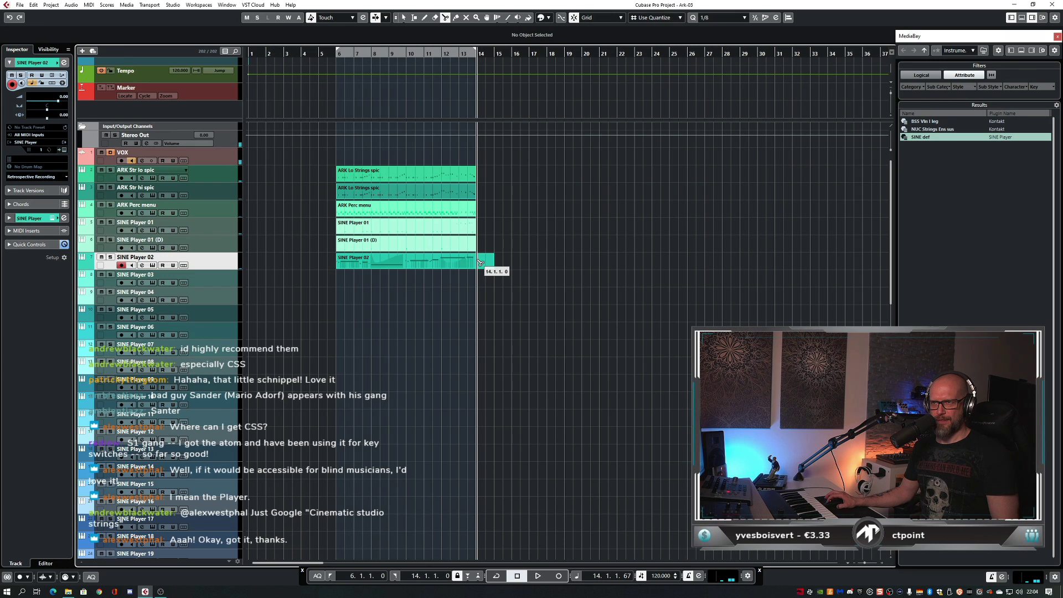
{"action": "left_click", "coordinate": [480, 260]}
{"action": "key", "text": "1"}
- Open the SINE Player 02 part and quantize the short notes and first long note at bar 10 to 1/16
{"action": "double_click", "coordinate": [471, 261]}
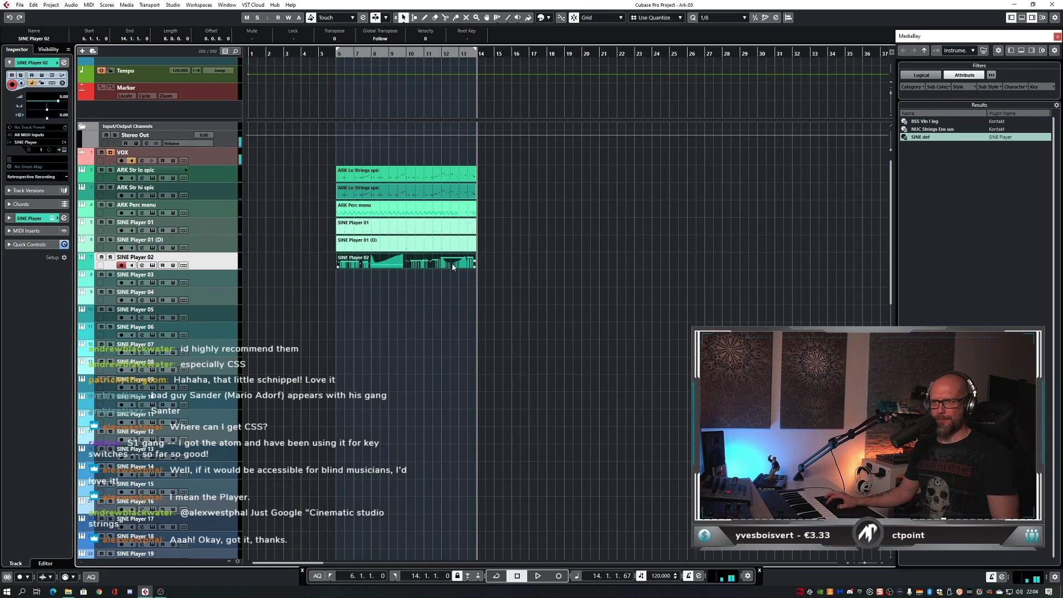
{"action": "scroll", "coordinate": [548, 362], "scroll_direction": "up", "scroll_amount": 3}
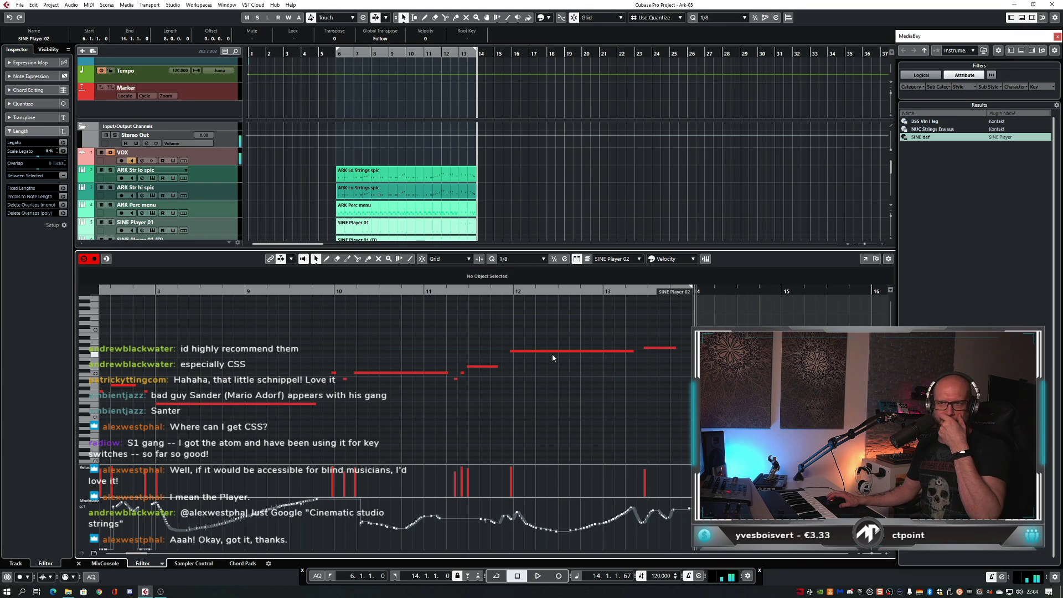
{"action": "left_click_drag", "start_coordinate": [334, 314], "coordinate": [647, 384]}
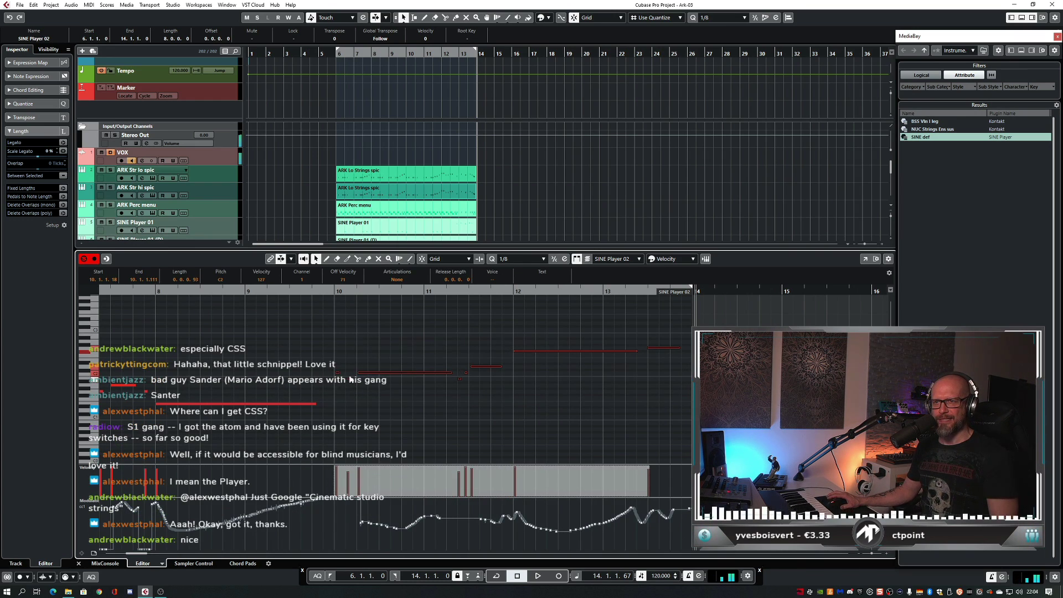
{"action": "left_click", "coordinate": [378, 364]}
{"action": "left_click", "coordinate": [346, 380]}
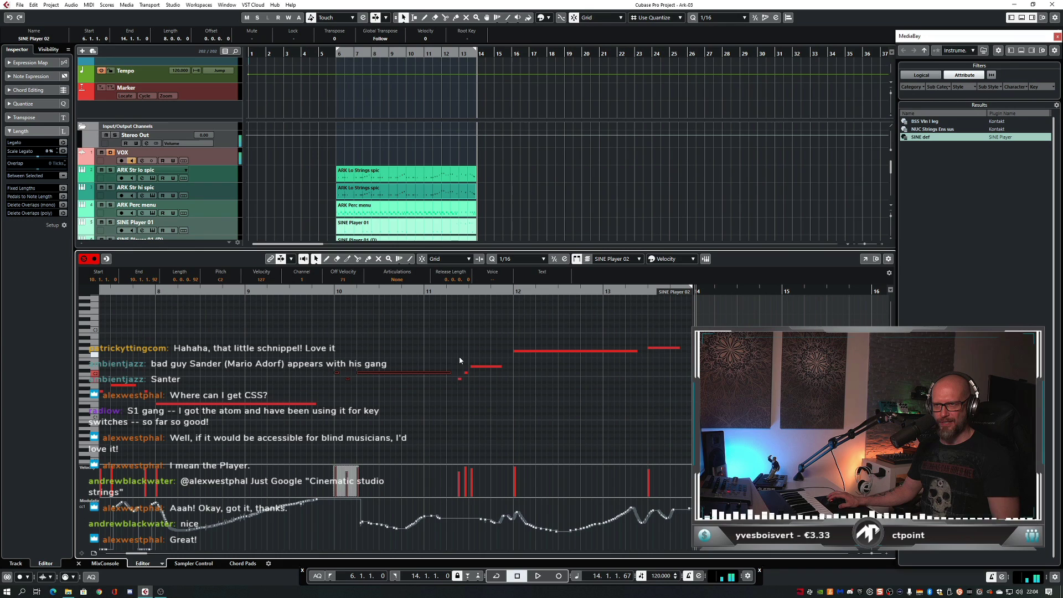
- Tighten the timing of the remaining notes after bar 11, including the long note at bar 12 and the last note in bar 13
{"action": "left_click", "coordinate": [476, 366]}
{"action": "left_click", "coordinate": [494, 392]}
{"action": "left_click", "coordinate": [554, 350]}
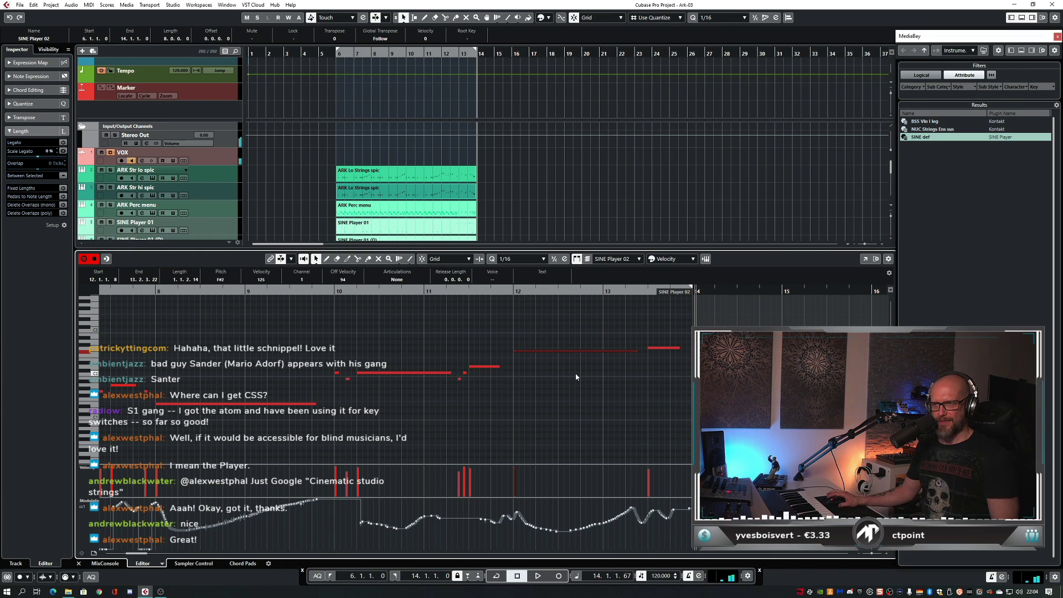
{"action": "left_click", "coordinate": [658, 347]}
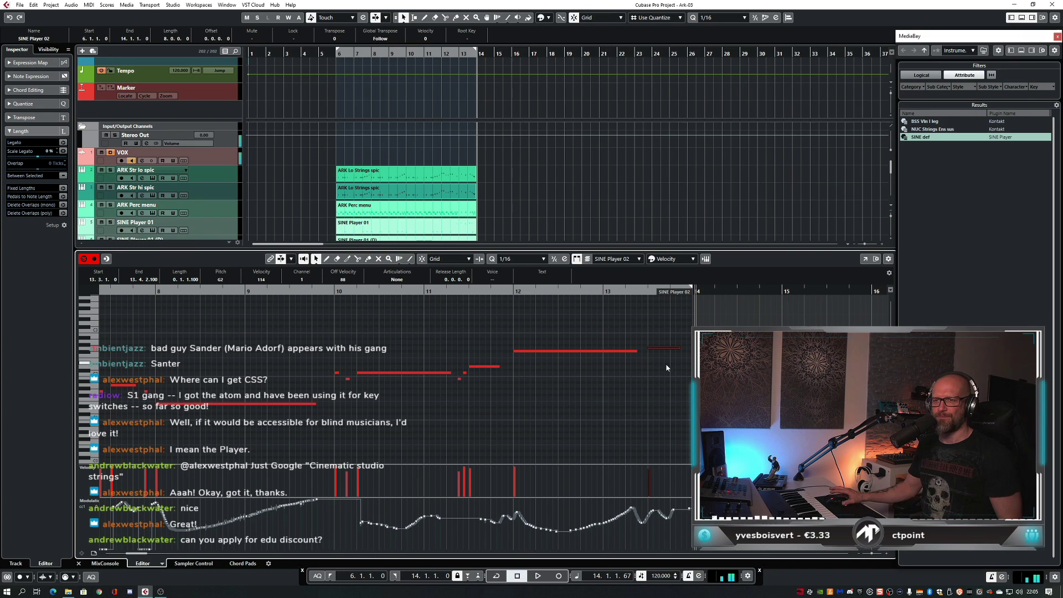
- Redraw the modulation around the start of bar 10 so it drops to the minimum under the short notes
{"action": "left_click", "coordinate": [334, 517]}
{"action": "mouse_move", "coordinate": [334, 518]}
{"action": "left_mouse_down"}
{"action": "mouse_move", "coordinate": [355, 526]}
{"action": "mouse_move", "coordinate": [364, 508]}
{"action": "left_mouse_up"}
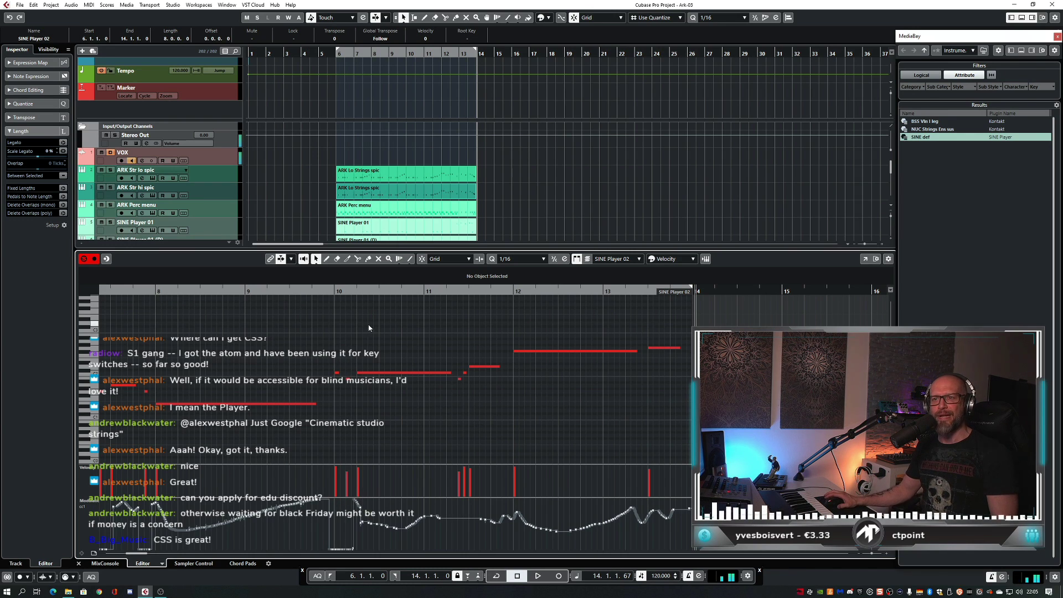
- Audition the edited trombone line from just before bar 10
{"action": "scroll", "coordinate": [367, 334], "scroll_direction": "right", "scroll_amount": 2}
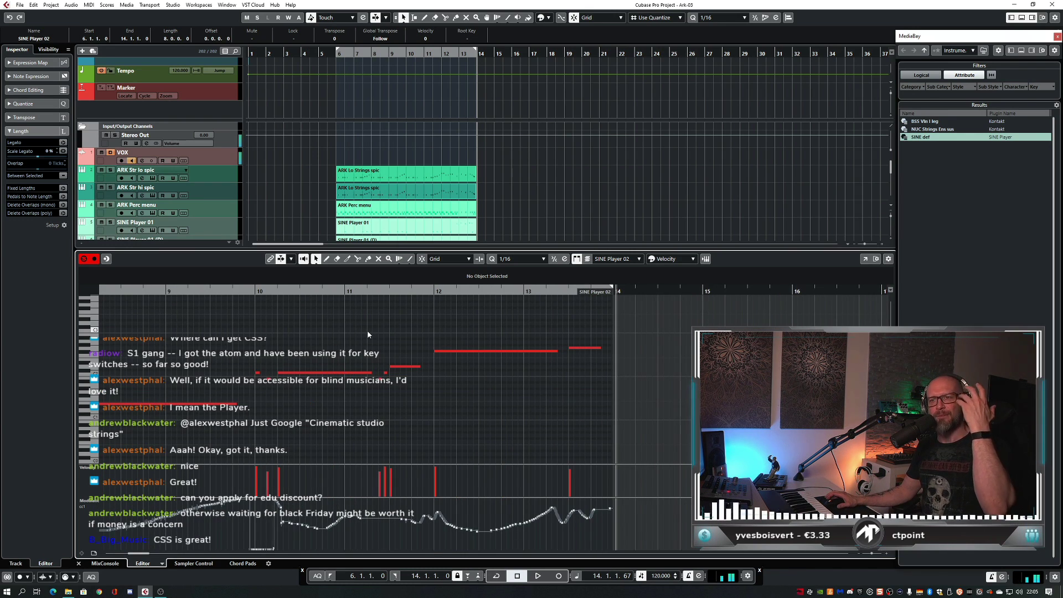
{"action": "left_click", "coordinate": [250, 299]}
{"action": "key", "text": "space"}
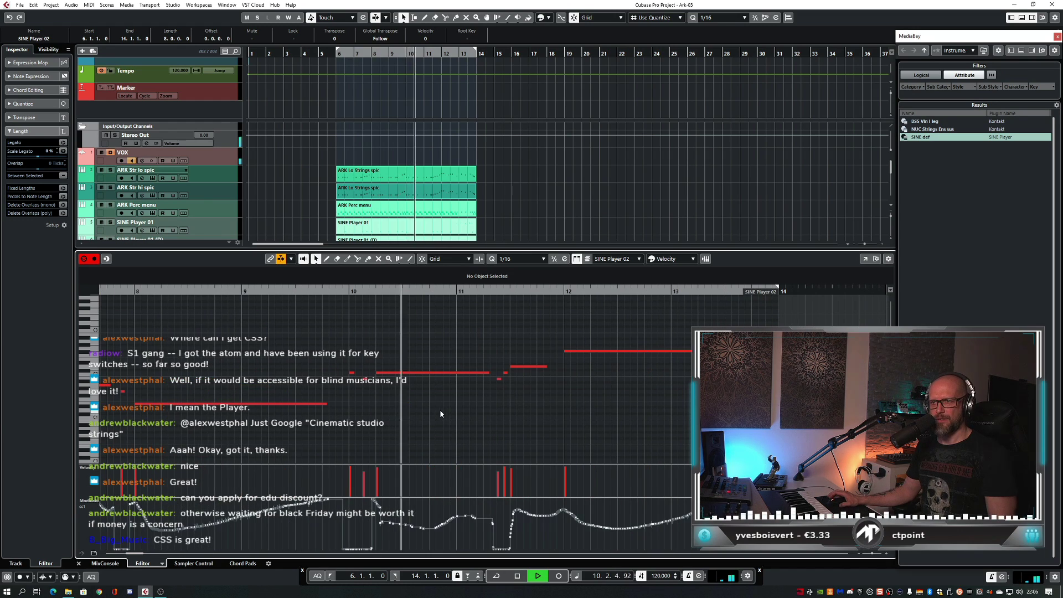
{"action": "key", "text": "space"}
{"action": "key", "text": "space"}
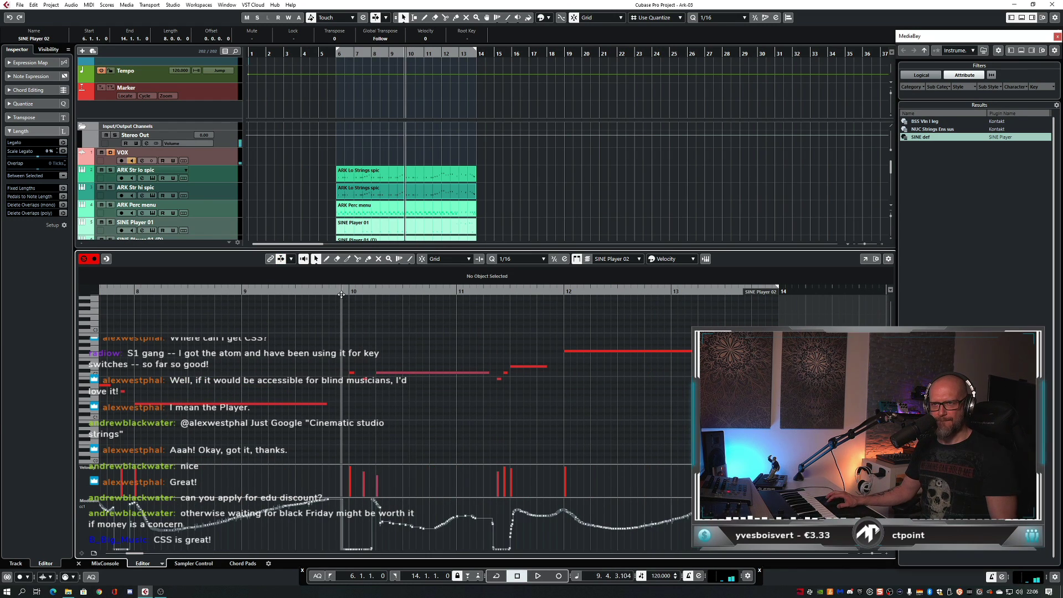
- Enlarge the velocity lane of the SINE Player 02 part and audition its melody around bars 10 and 11
{"action": "key", "text": "space"}
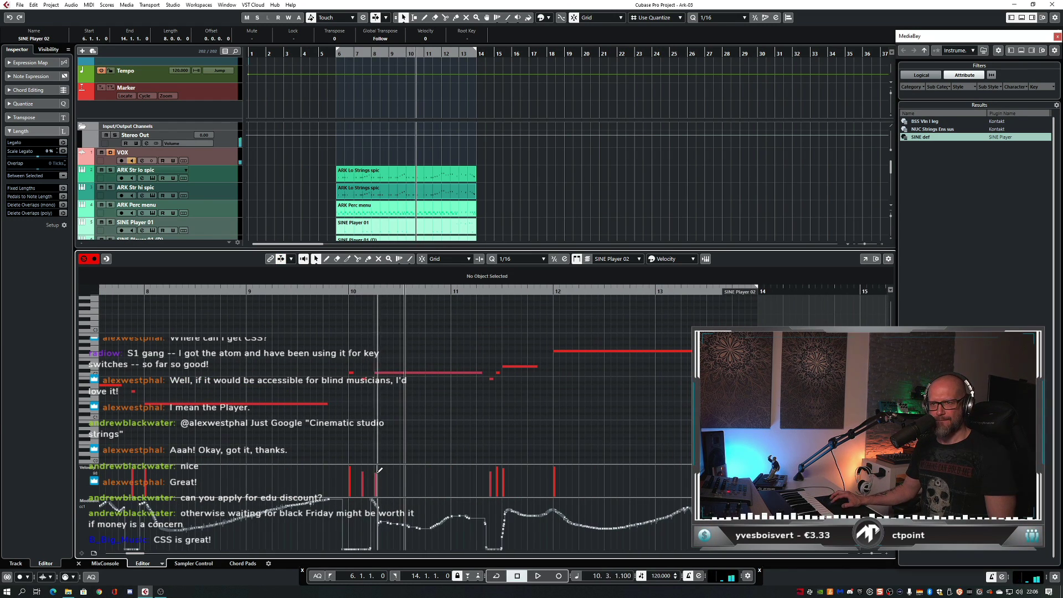
{"action": "left_click_drag", "start_coordinate": [386, 465], "coordinate": [389, 430]}
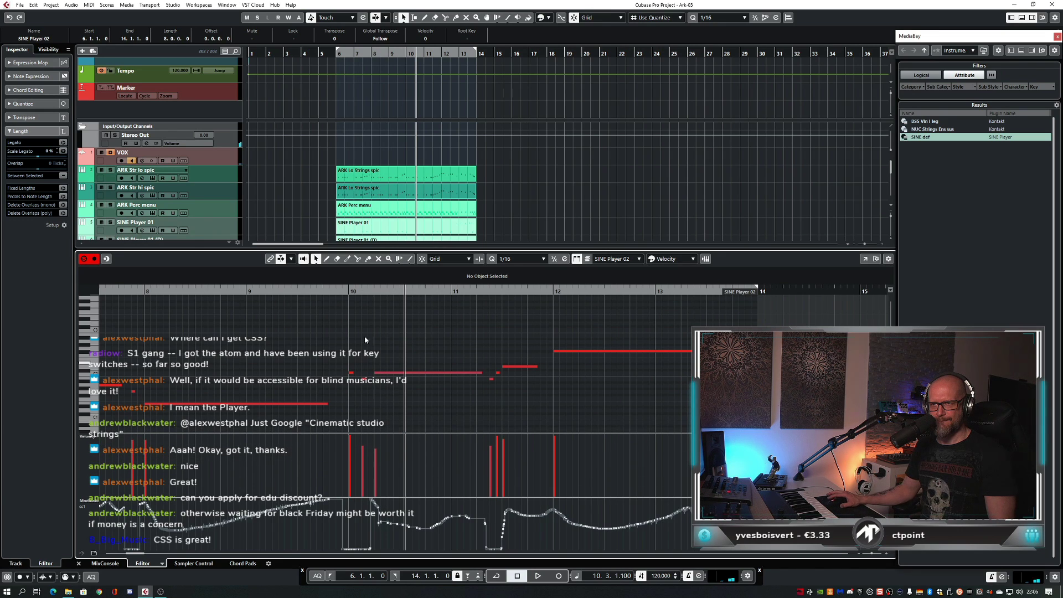
{"action": "key", "text": "space"}
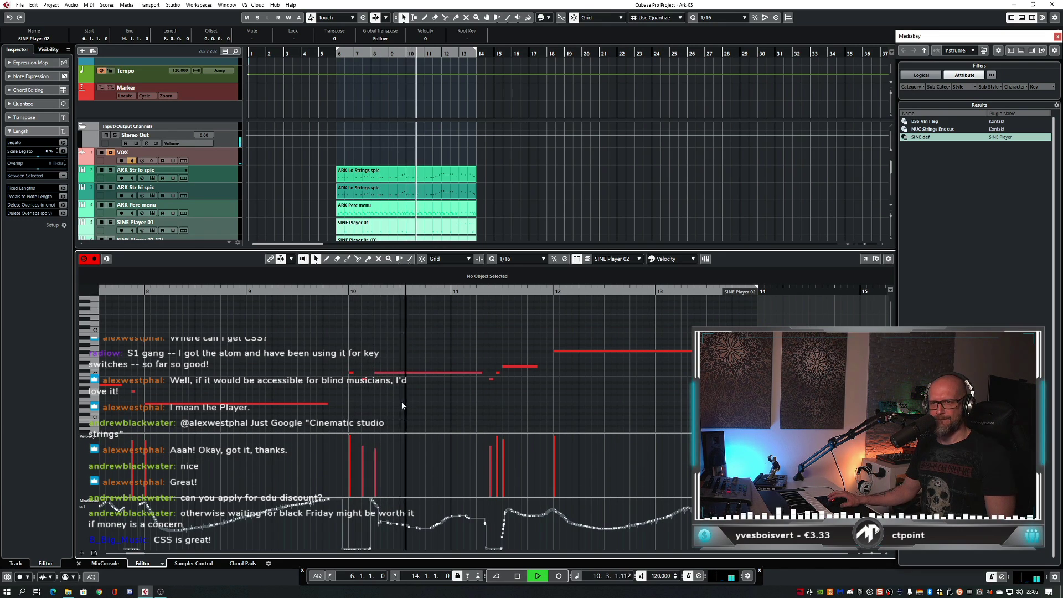
{"action": "key", "text": "space"}
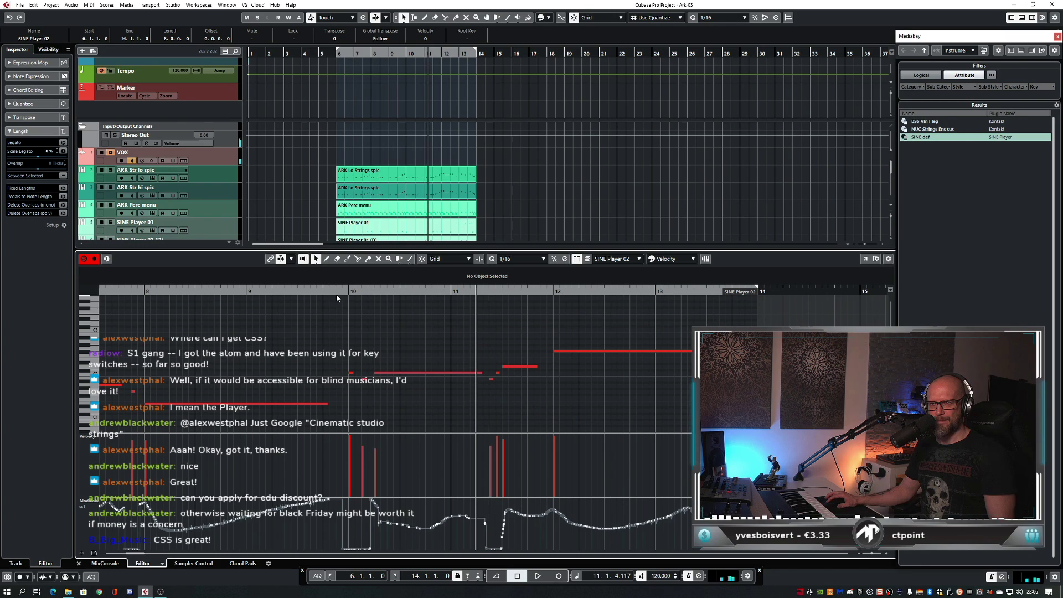
{"action": "key", "text": "space"}
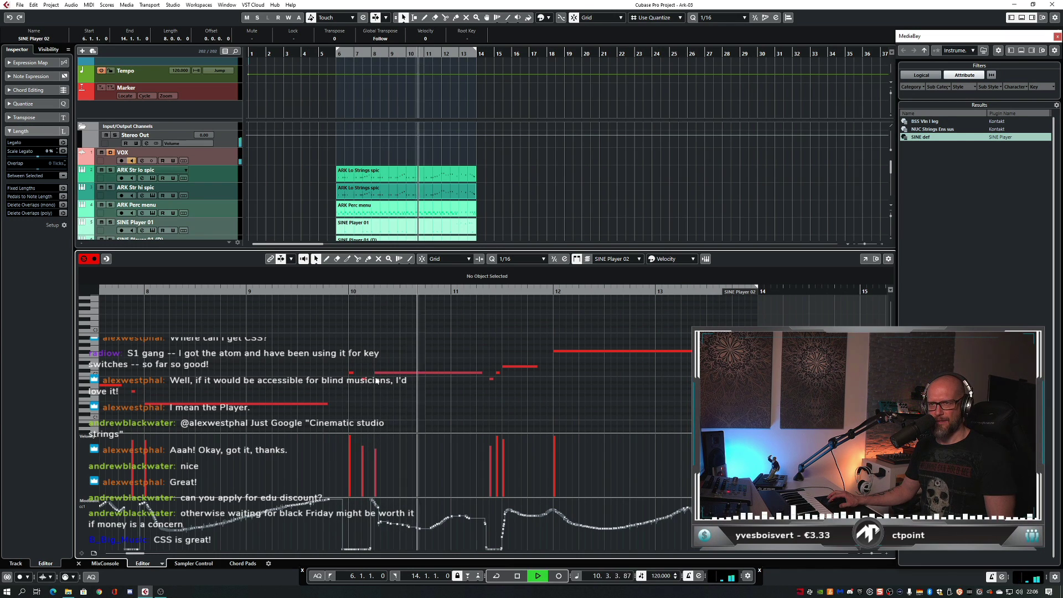
- Play the melody to its end and flatten the dip in the modulation curve from bar 12 to past bar 13
{"action": "left_click", "coordinate": [480, 372]}
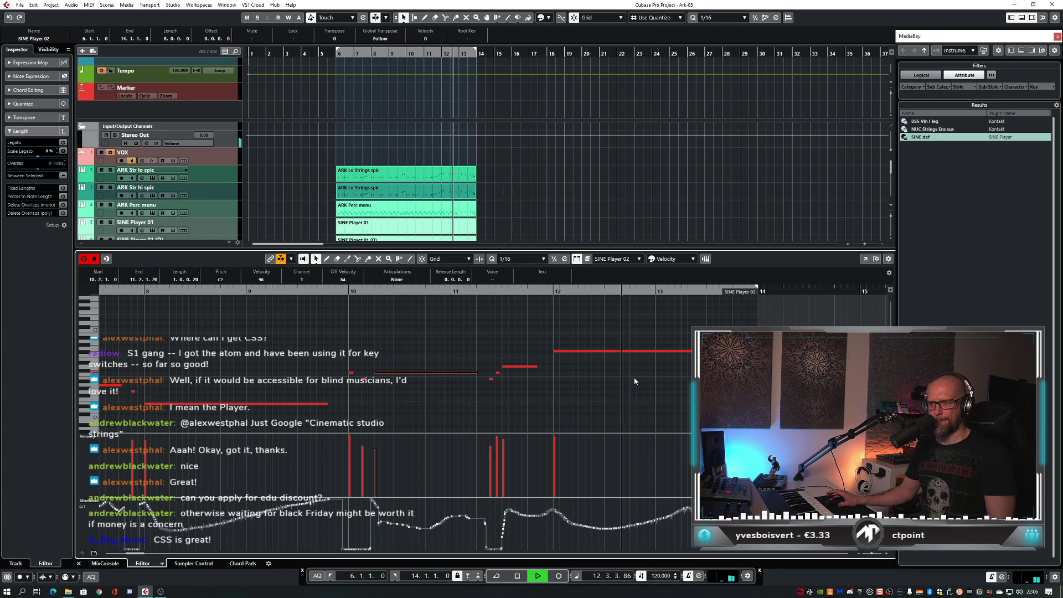
{"action": "left_click", "coordinate": [600, 383]}
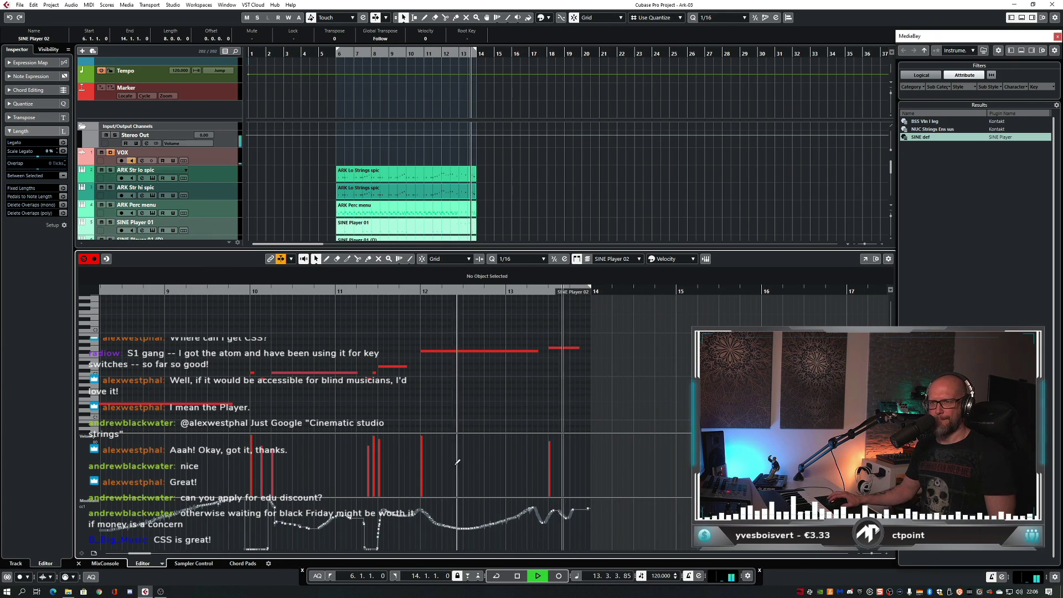
{"action": "key", "text": "space"}
{"action": "mouse_move", "coordinate": [426, 508]}
{"action": "left_mouse_down"}
{"action": "mouse_move", "coordinate": [462, 519]}
{"action": "mouse_move", "coordinate": [539, 506]}
{"action": "left_mouse_up"}
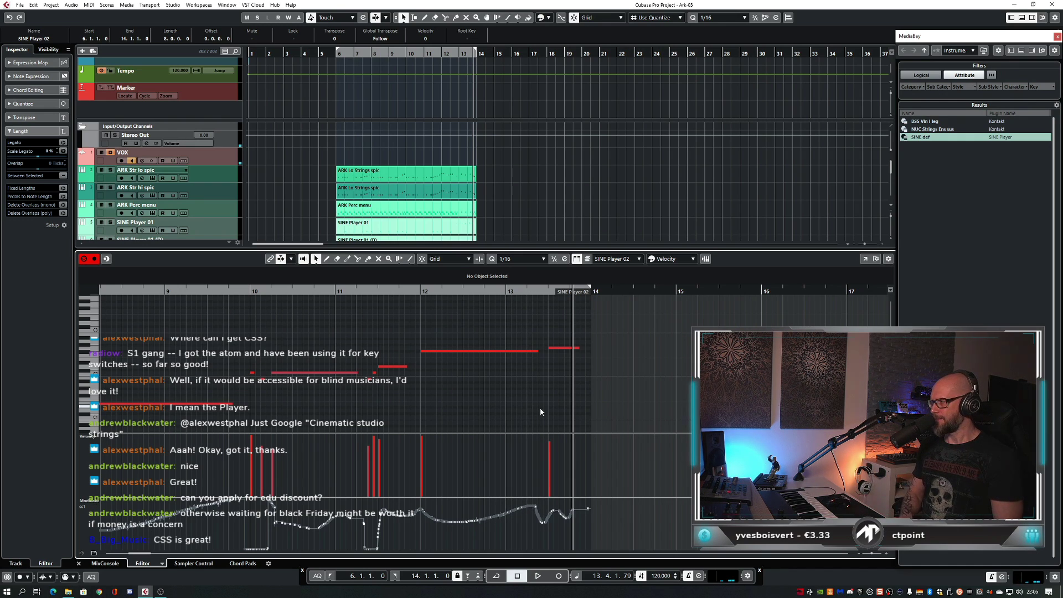
- Close the note editor and save the project as the new version Ark-04
{"action": "key", "text": "ctrl+e"}
{"action": "key", "text": "space"}
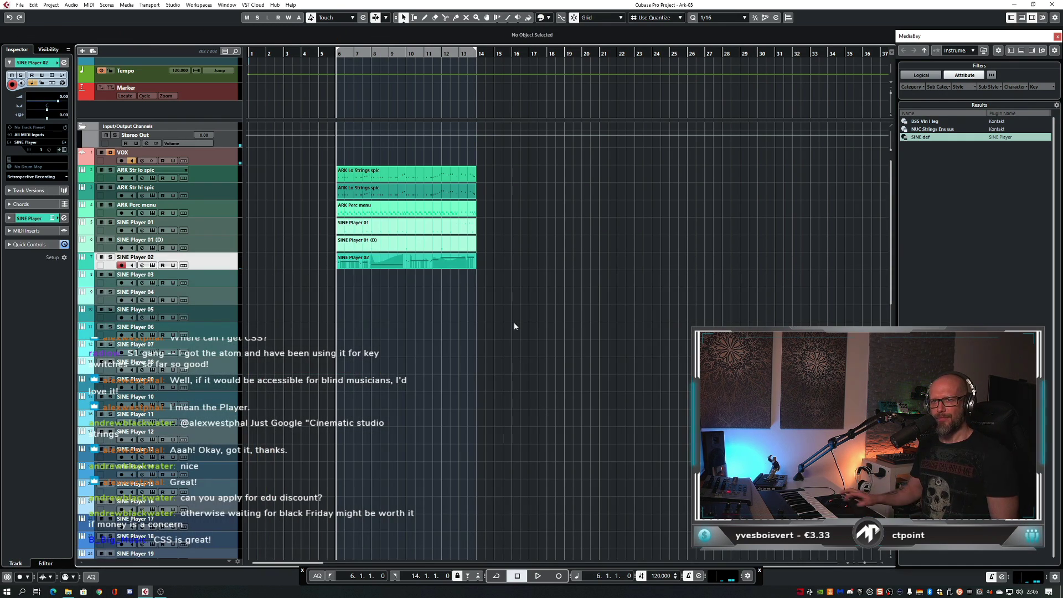
{"action": "key", "text": "ctrl+alt+s"}
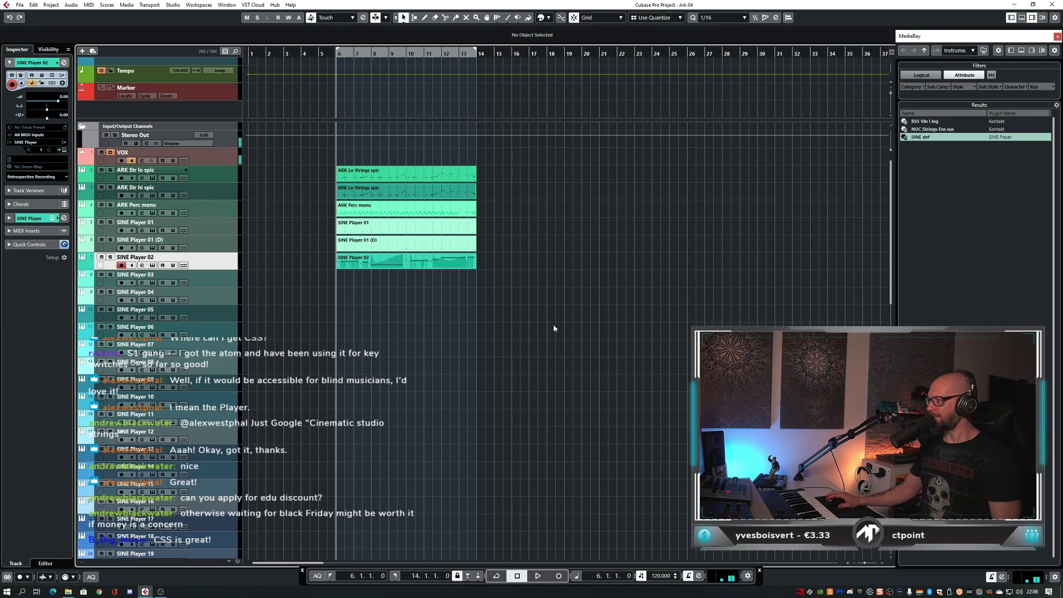
- Play the arrangement from bar 6 to its end and select the SINE Player 03 track
{"action": "key", "text": "h"}
{"action": "key", "text": "h"}
{"action": "key", "text": "space"}
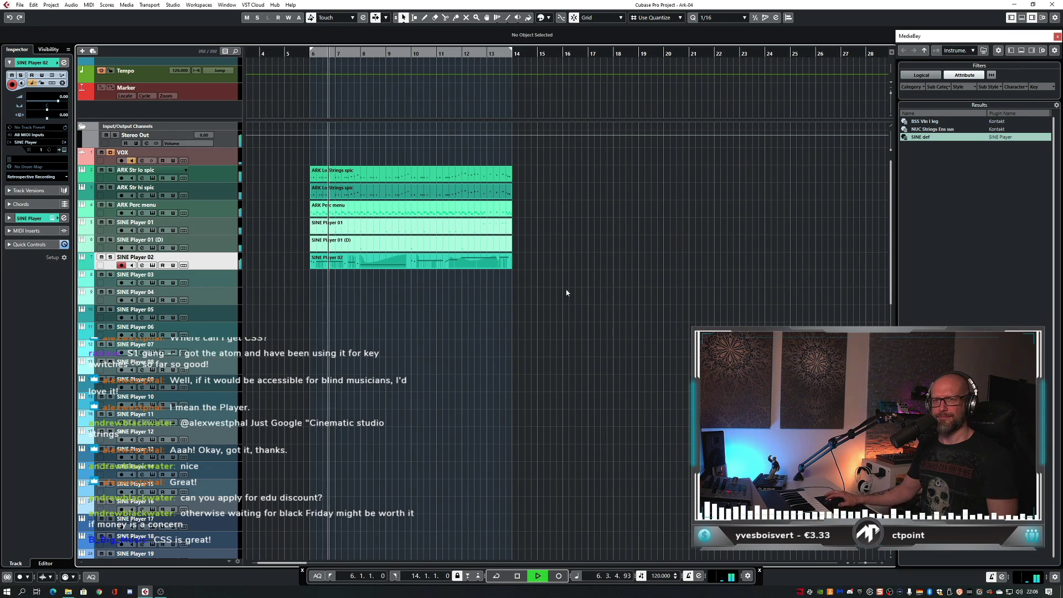
{"action": "left_click", "coordinate": [151, 284]}
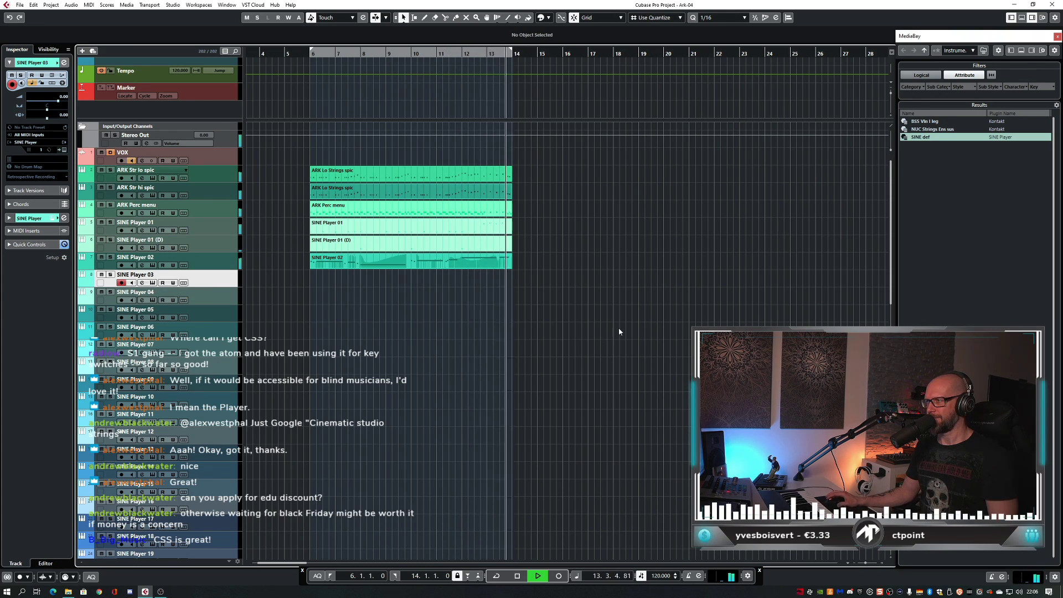
{"action": "key", "text": "space"}
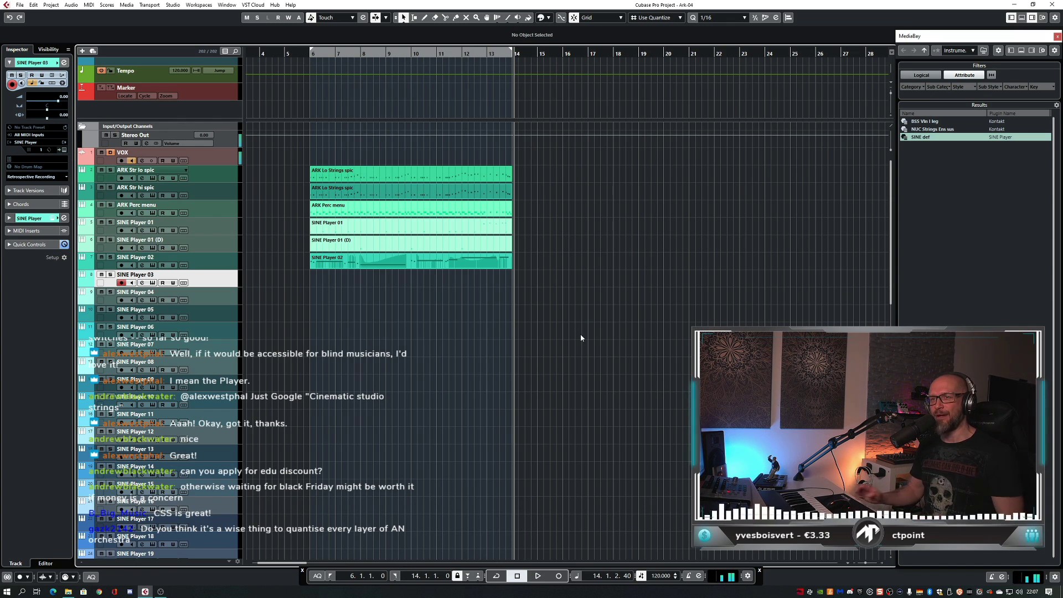
- Open the SINE Player 02 part in the note editor and select all of its notes
{"action": "key", "text": "h"}
{"action": "key", "text": "h"}
{"action": "scroll", "coordinate": [571, 342], "scroll_direction": "left", "scroll_amount": 3}
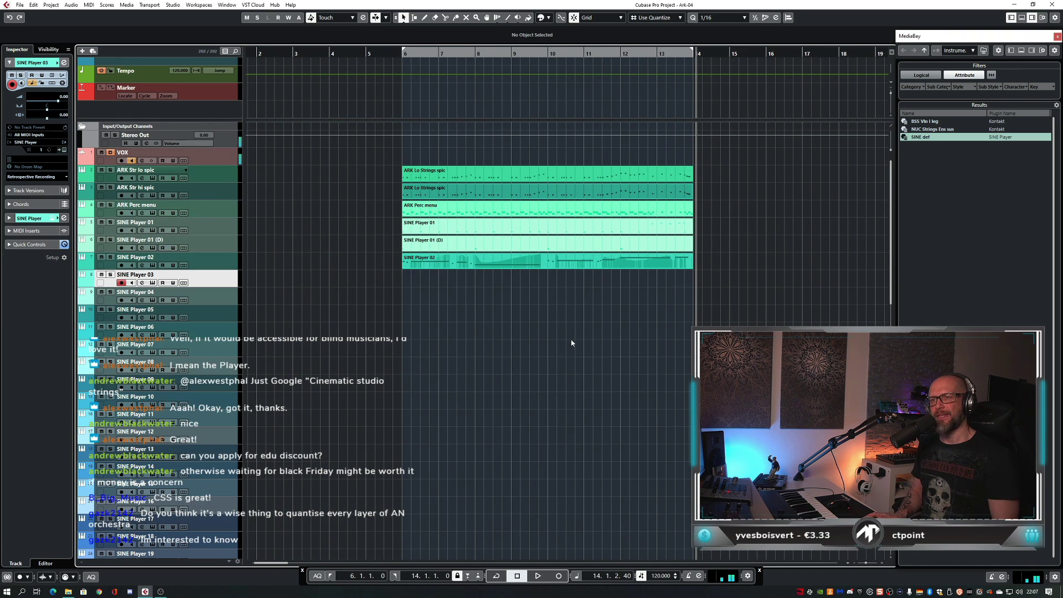
{"action": "key", "text": "space"}
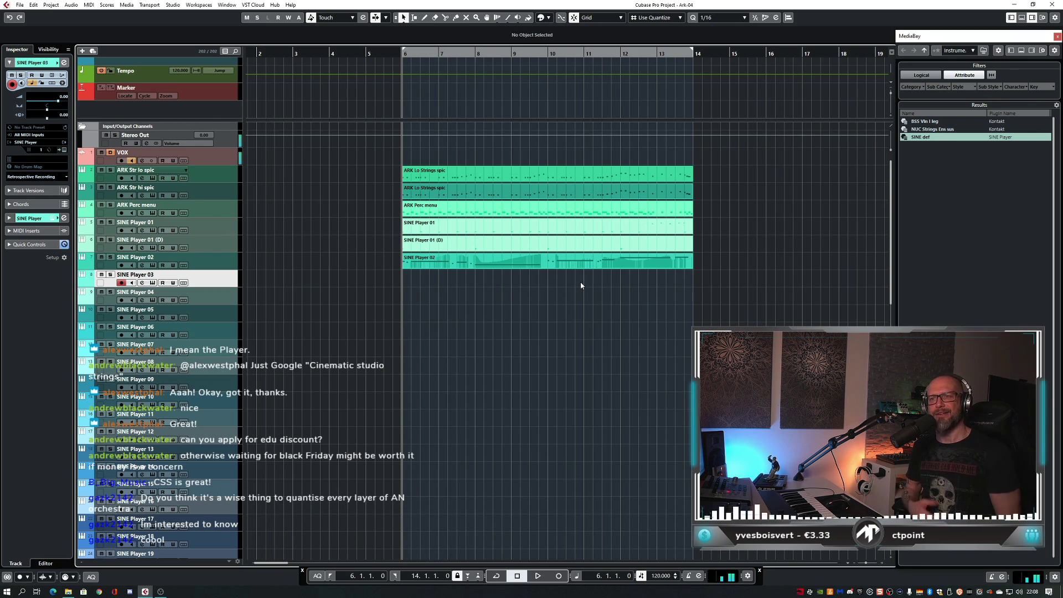
{"action": "double_click", "coordinate": [557, 263]}
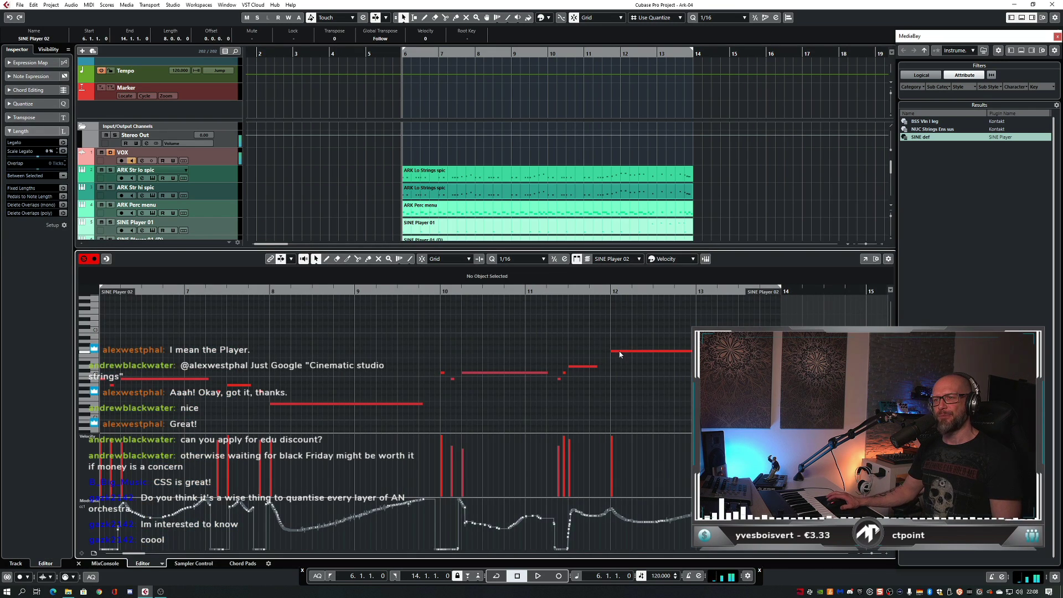
{"action": "scroll", "coordinate": [620, 355], "scroll_direction": "left", "scroll_amount": 10}
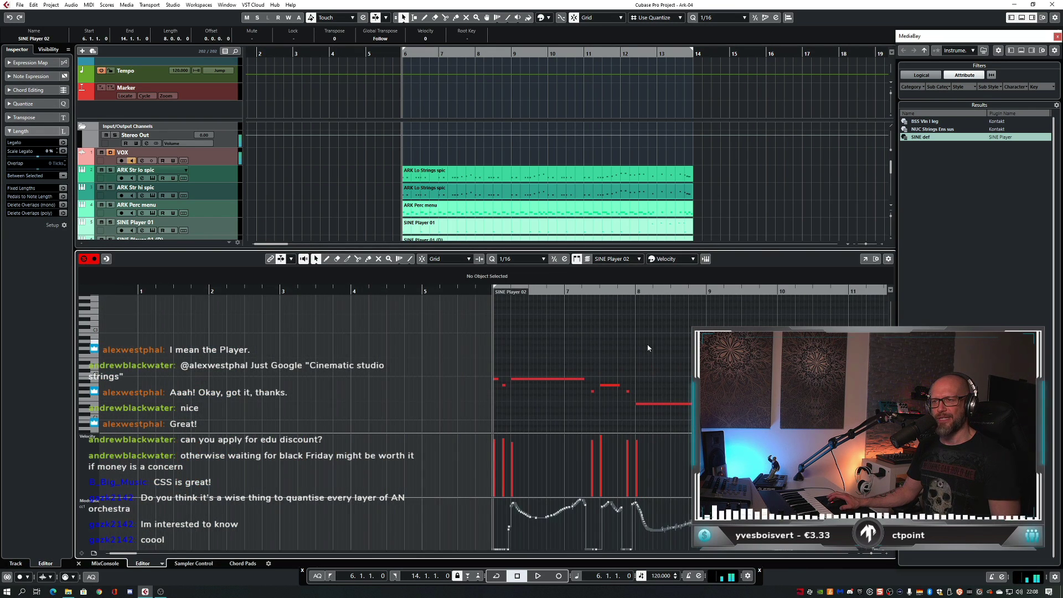
{"action": "scroll", "coordinate": [647, 348], "scroll_direction": "right", "scroll_amount": 5}
{"action": "left_click_drag", "start_coordinate": [806, 320], "coordinate": [262, 427]}
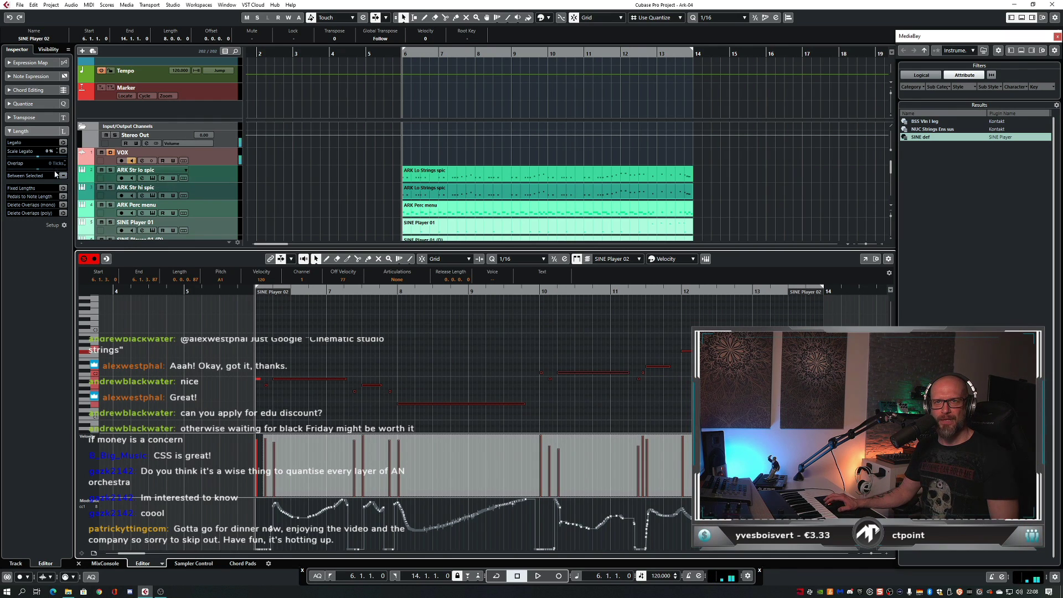
- Quantize the selected notes to 1/16 with 10 ticks of randomization and move the short A1 note in bar 6 to 6.1.2.115
{"action": "left_click", "coordinate": [11, 104]}
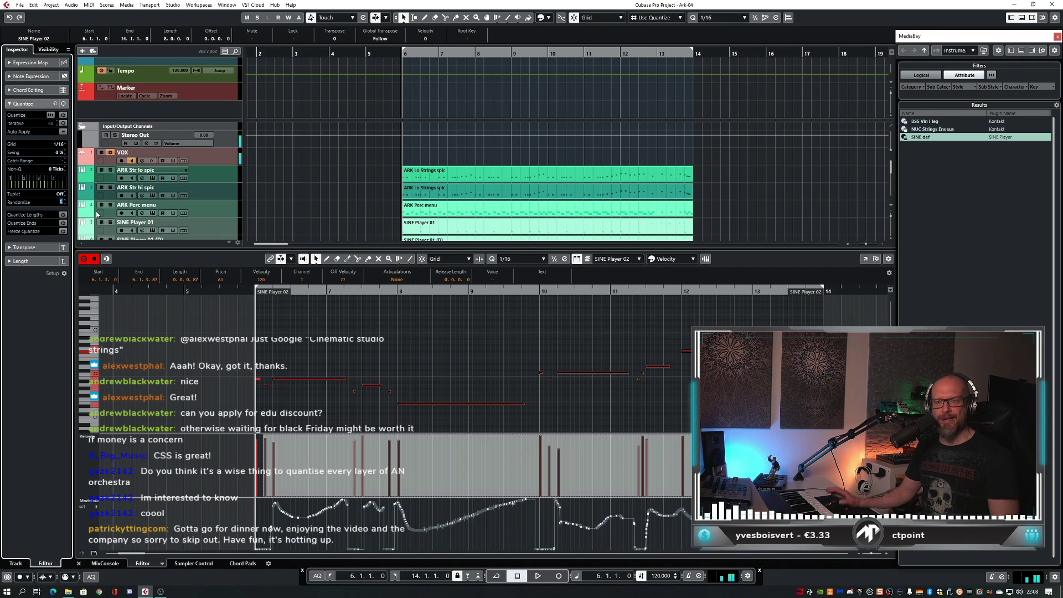
{"action": "key", "text": "Return"}
{"action": "left_click_drag", "start_coordinate": [267, 361], "coordinate": [692, 414]}
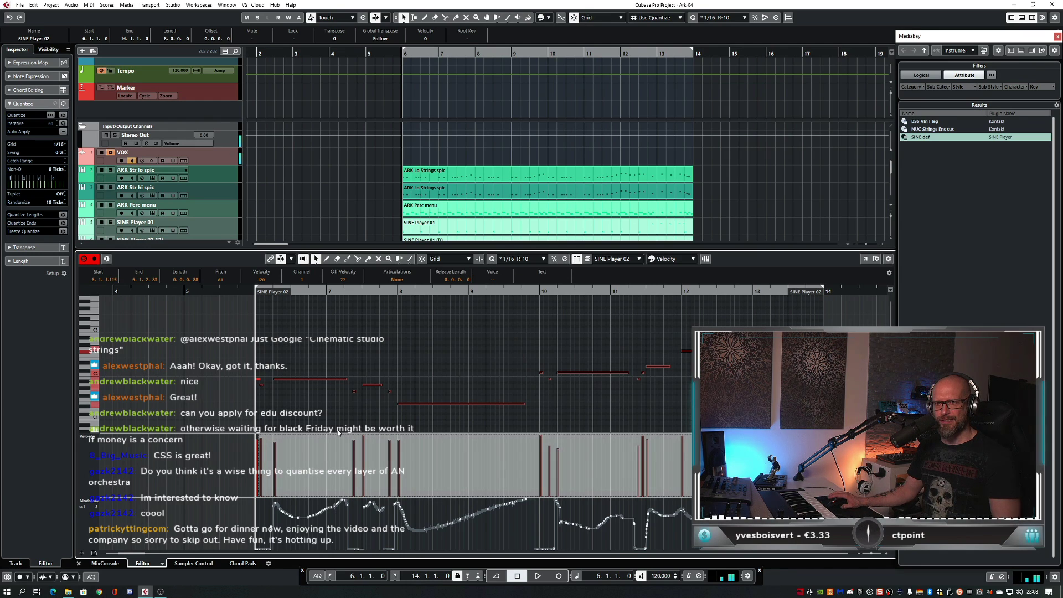
{"action": "left_click", "coordinate": [261, 389]}
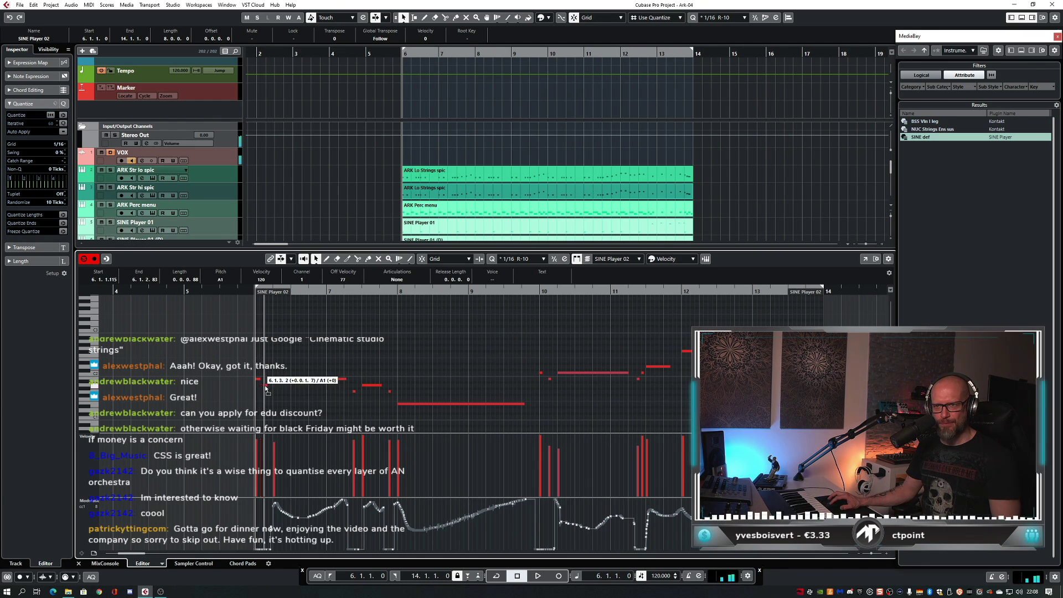
{"action": "left_click", "coordinate": [264, 380]}
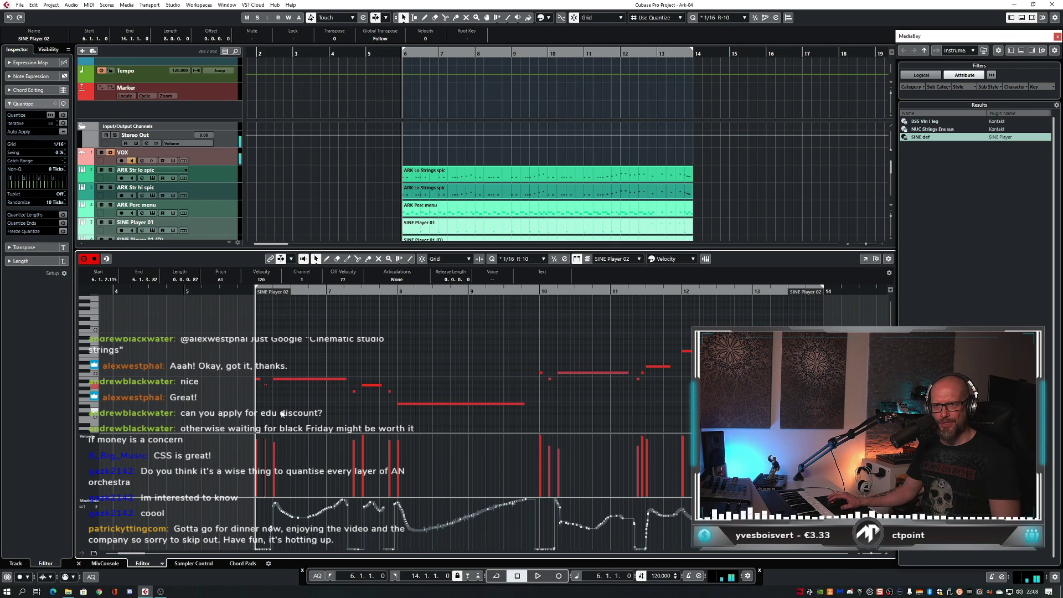
- Check the notes of bars 6 to 8 and those from bar 10 onward by selecting each group, and close the note editor
{"action": "left_click", "coordinate": [408, 414]}
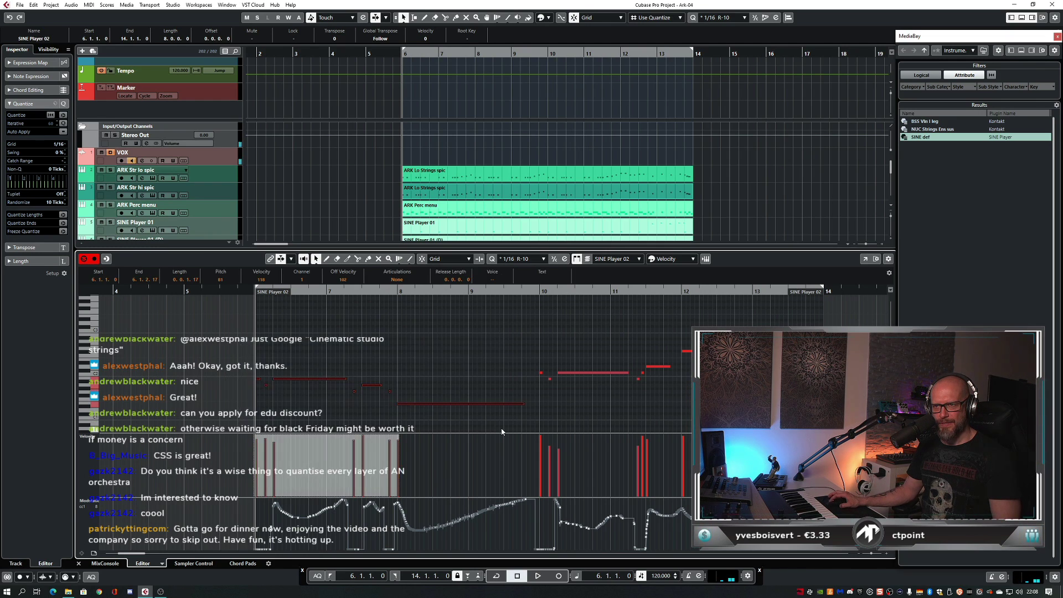
{"action": "left_click_drag", "start_coordinate": [696, 368], "coordinate": [698, 387]}
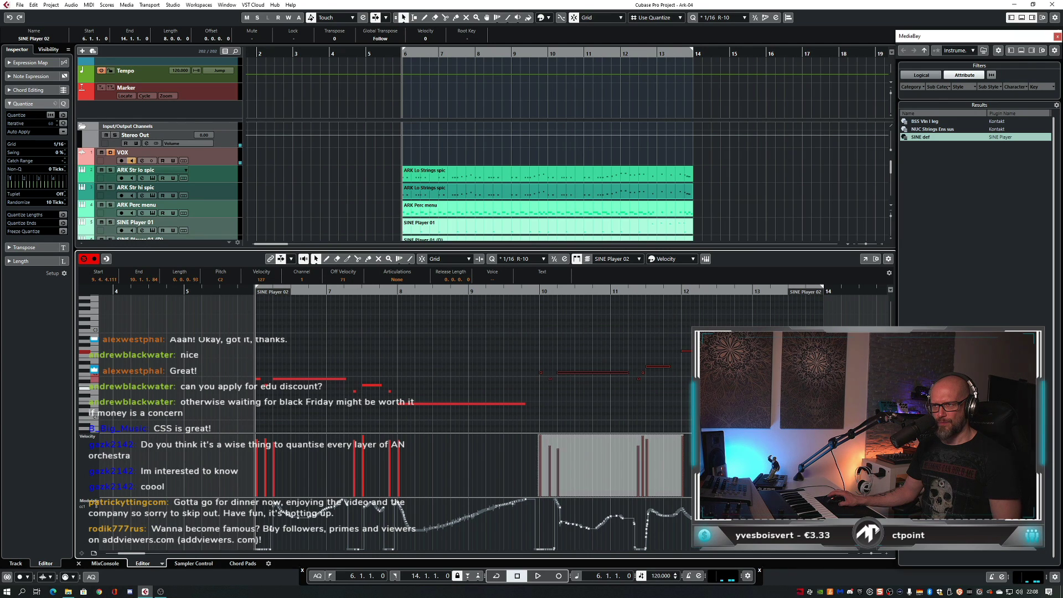
{"action": "left_click", "coordinate": [314, 334]}
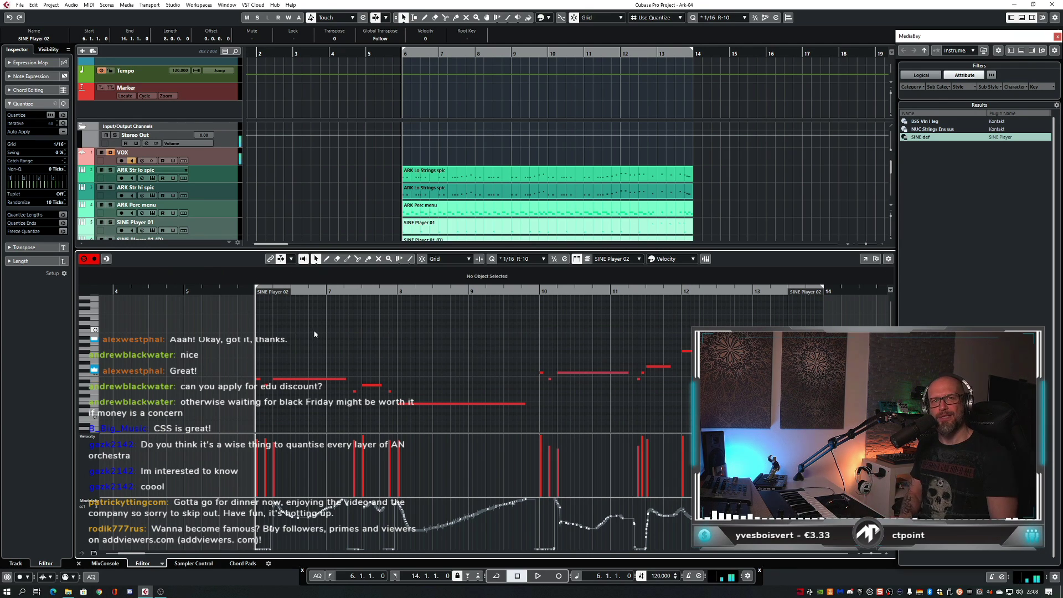
{"action": "key", "text": "ctrl+alt+e"}
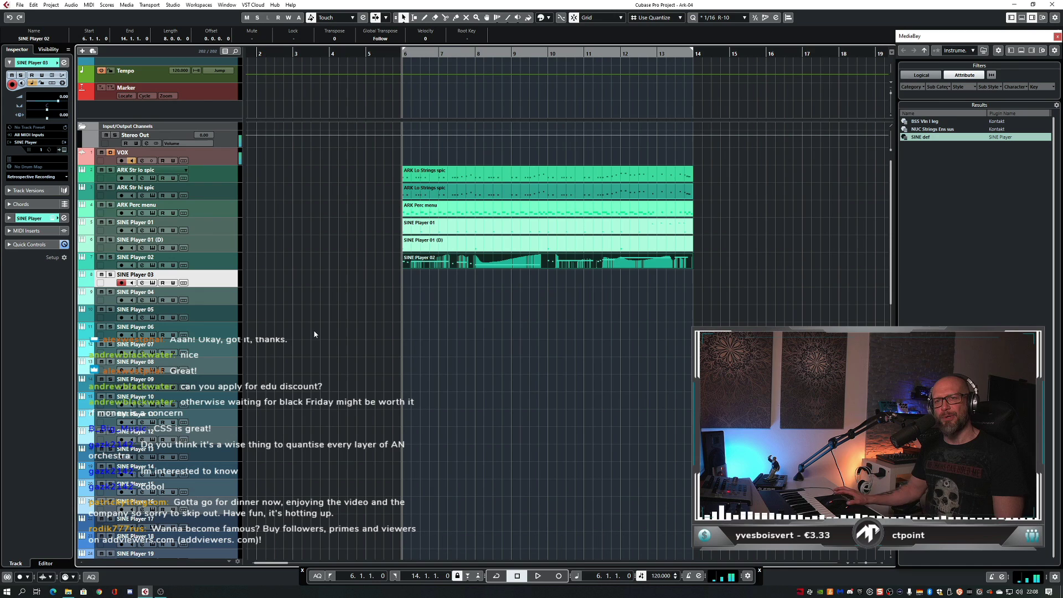
- Play the arrangement from bar 6 repeatedly to listen to how its opening bars sound with all tracks
{"action": "left_click", "coordinate": [399, 321]}
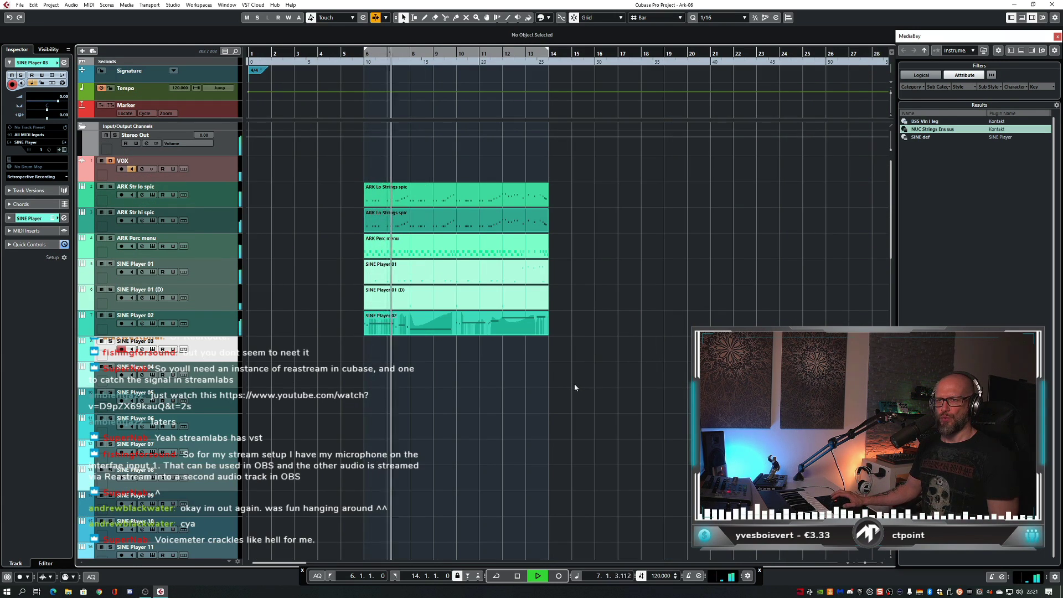
{"action": "key", "text": "h"}
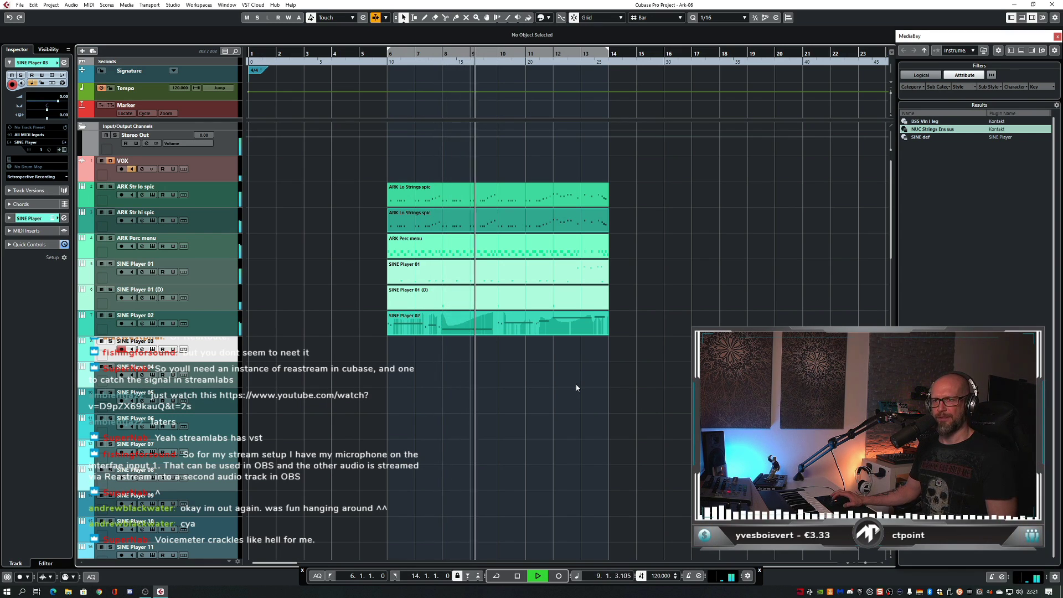
{"action": "key", "text": "space"}
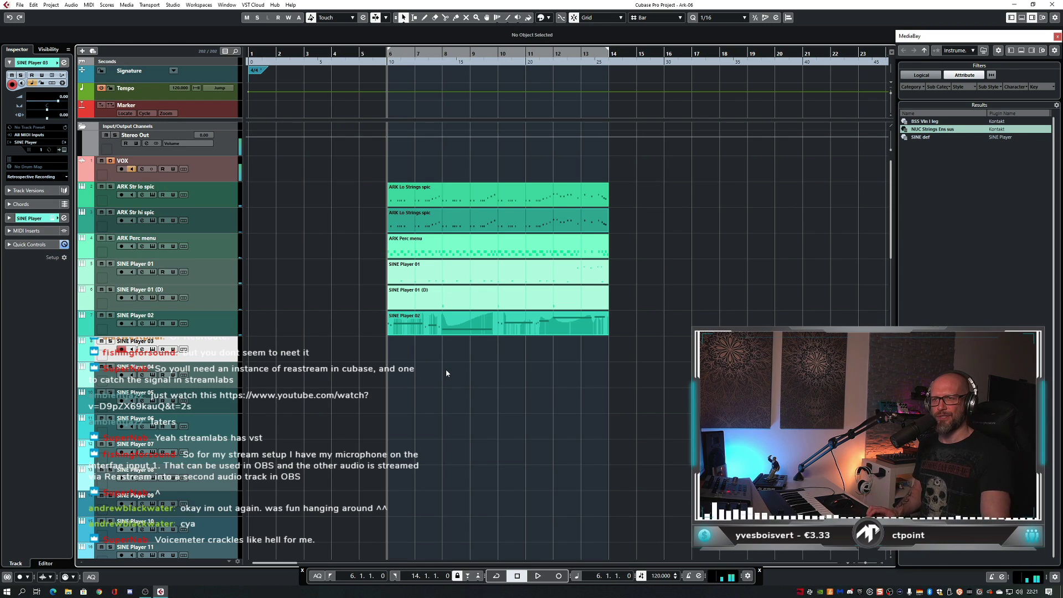
{"action": "key", "text": "space"}
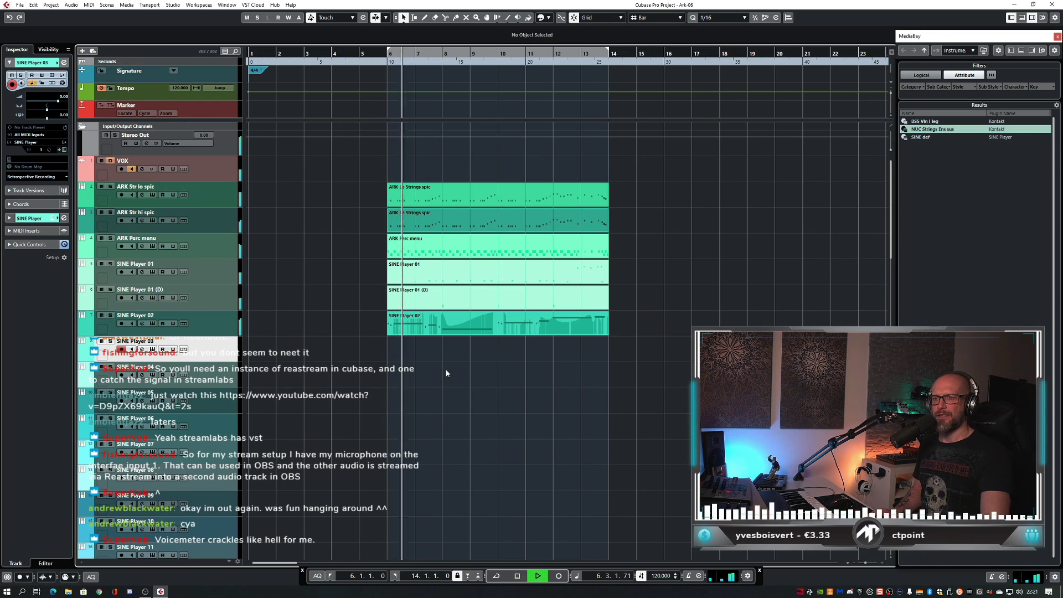
{"action": "key", "text": "space"}
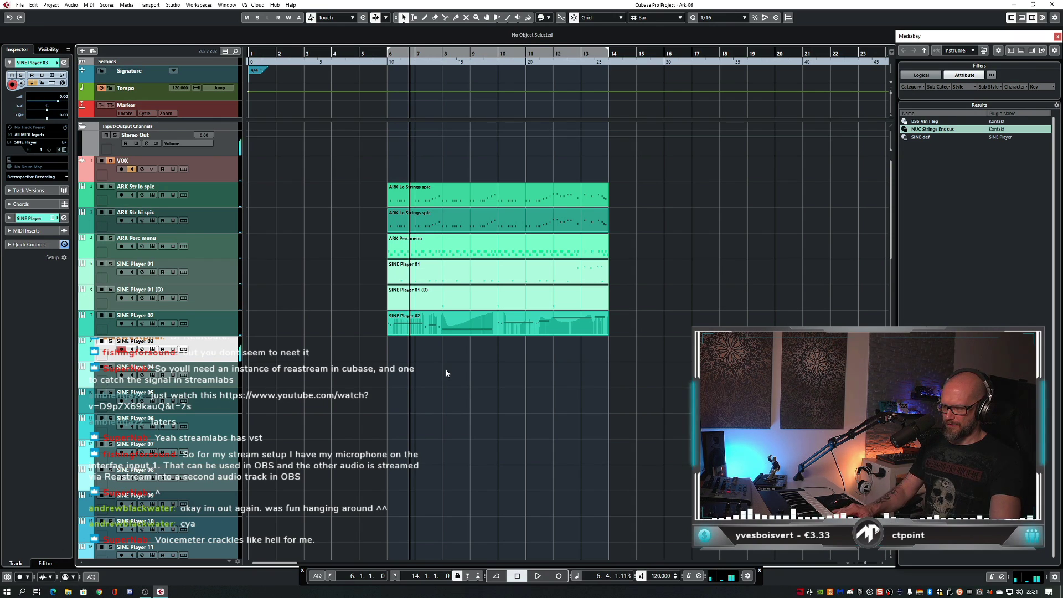
{"action": "key", "text": "space"}
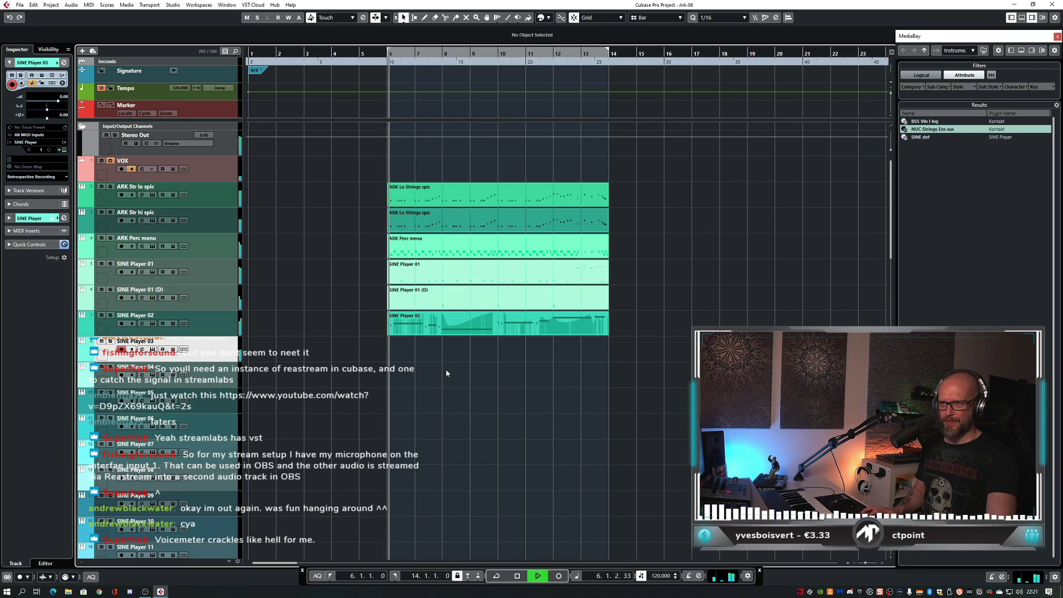
{"action": "key", "text": "space"}
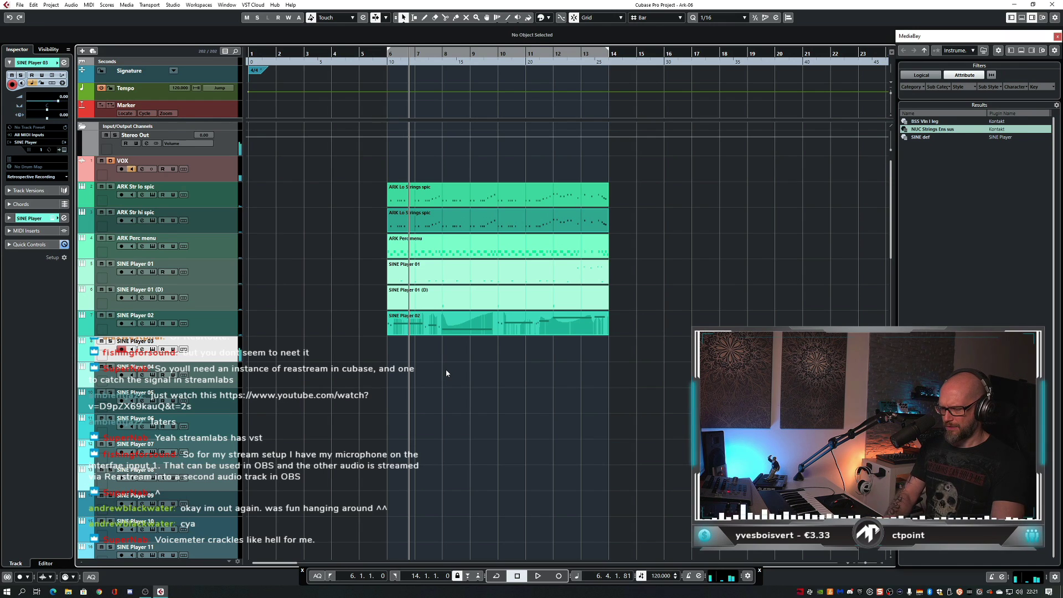
{"action": "key", "text": "space"}
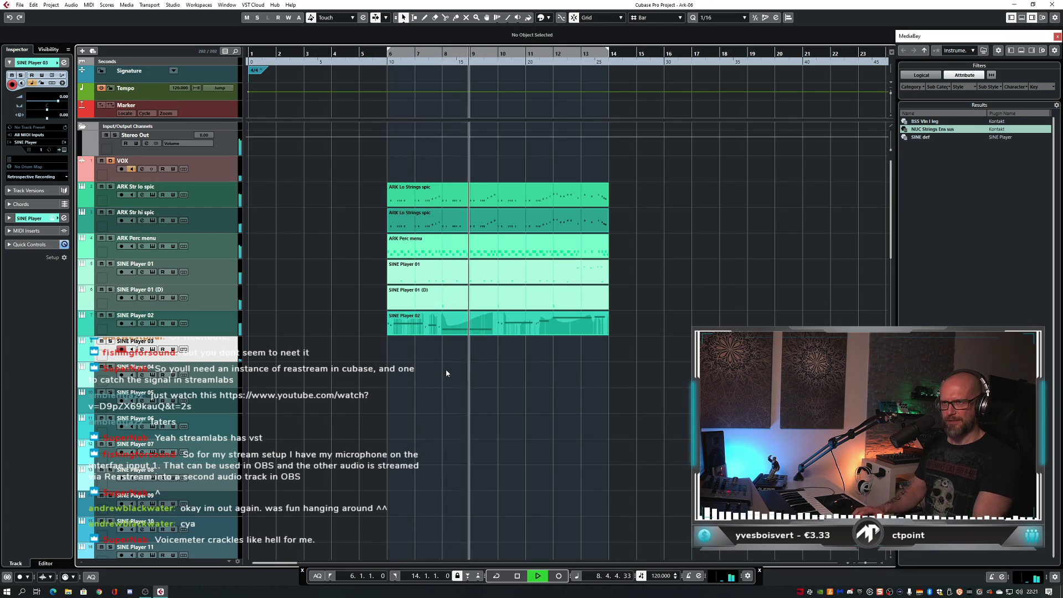
{"action": "key", "text": "space"}
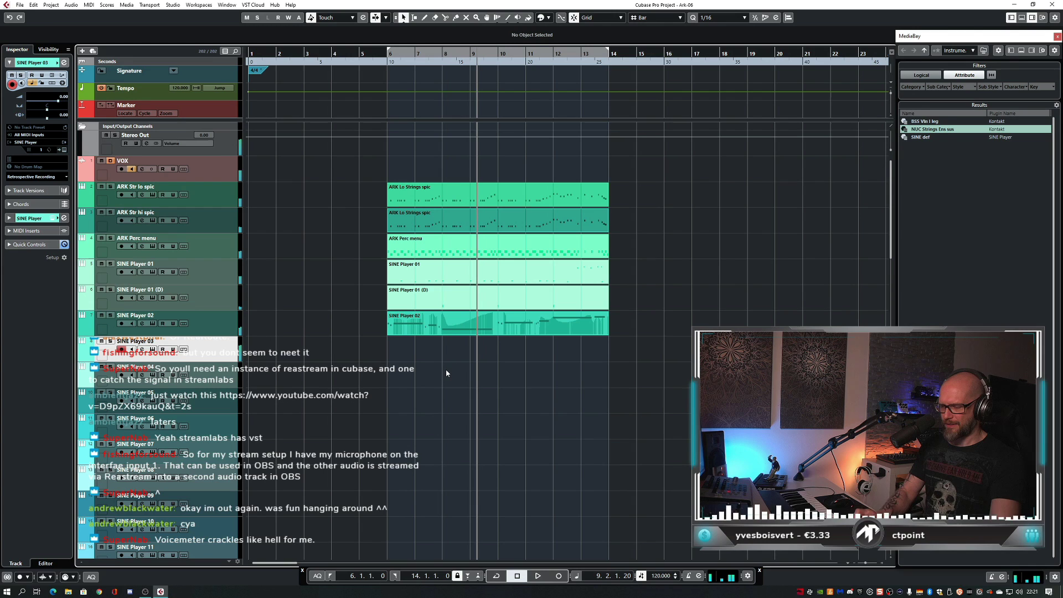
- Replay bars 6 to 8 with all tracks to work out a phrase for the SINE Player 03 track
{"action": "key", "text": "space"}
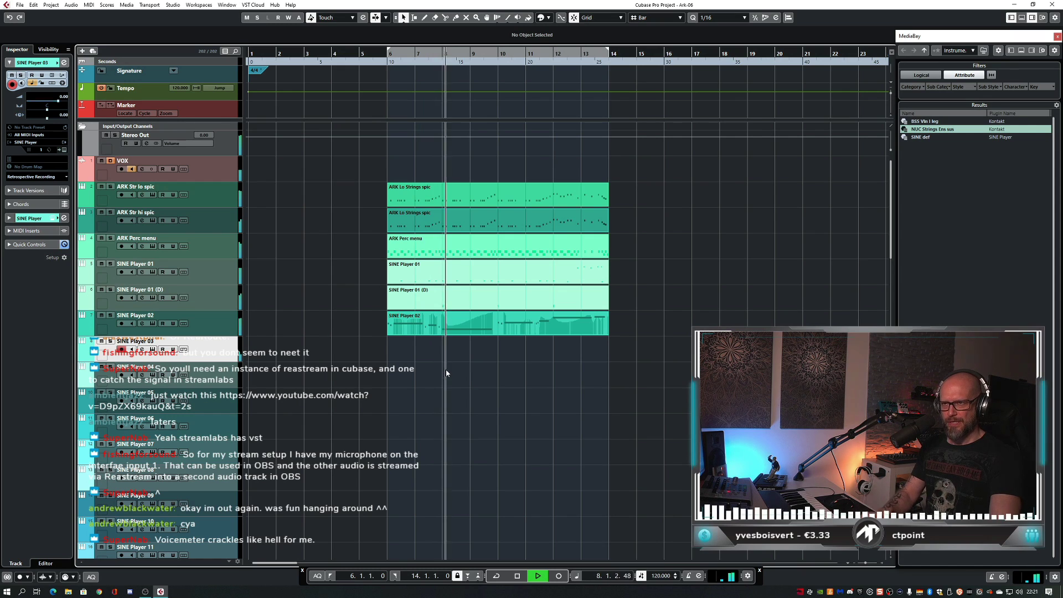
{"action": "key", "text": "space"}
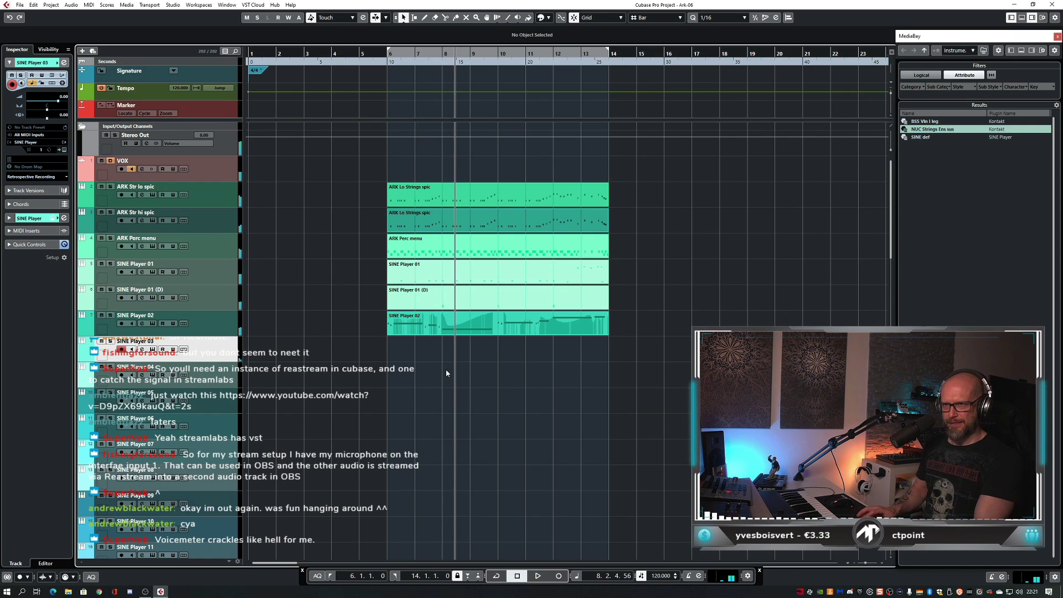
{"action": "key", "text": "space"}
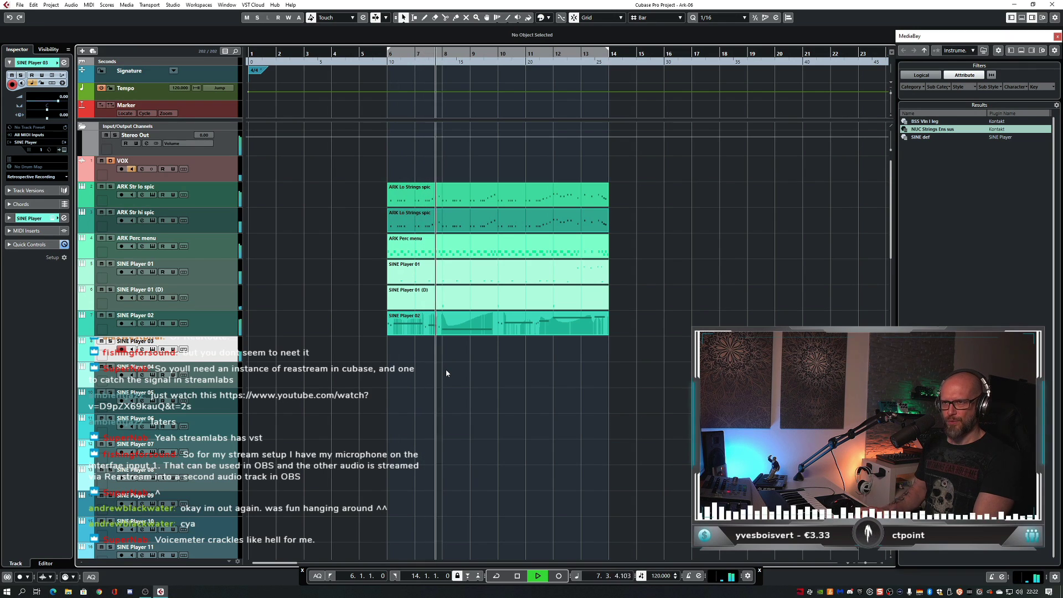
{"action": "key", "text": "space"}
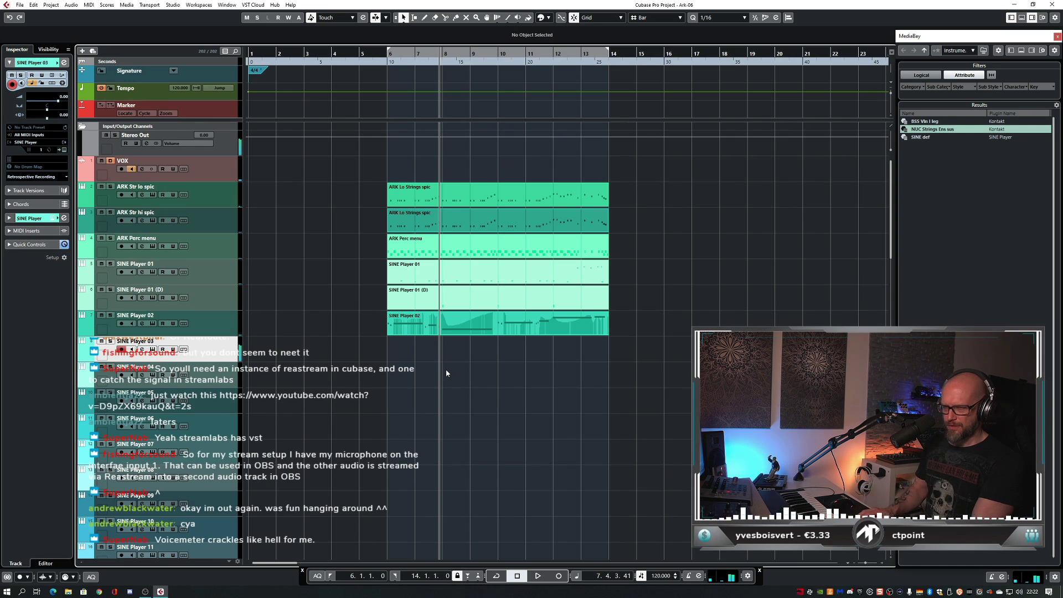
- Record a MIDI phrase on the SINE Player 03 track, starting in bar 5 and stopping in bar 8
{"action": "key", "text": "KP_Subtract"}
{"action": "key", "text": "KP_Subtract"}
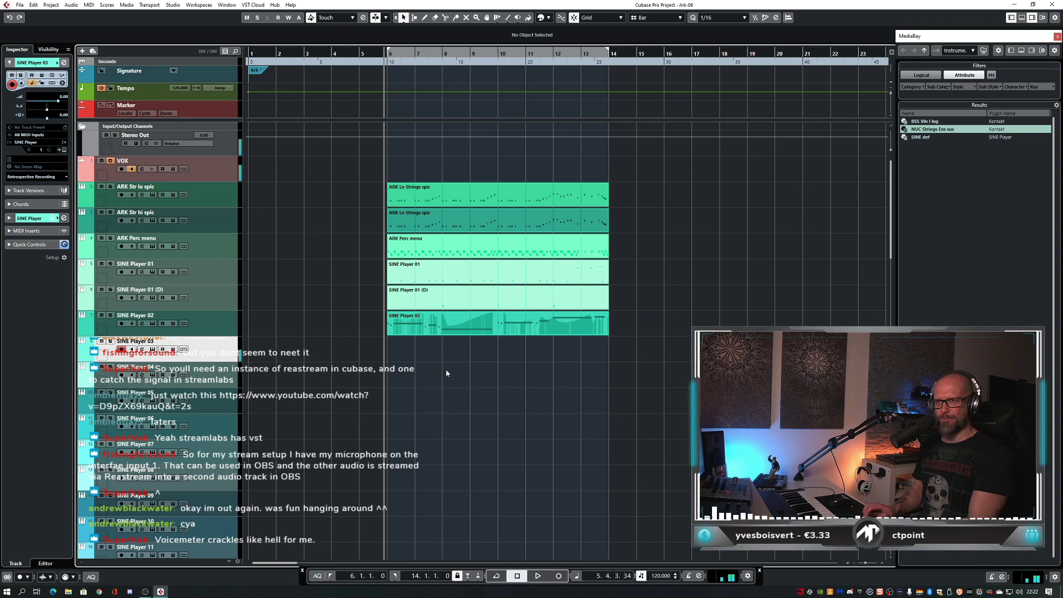
{"action": "key", "text": "space"}
{"action": "key", "text": "KP_Multiply"}
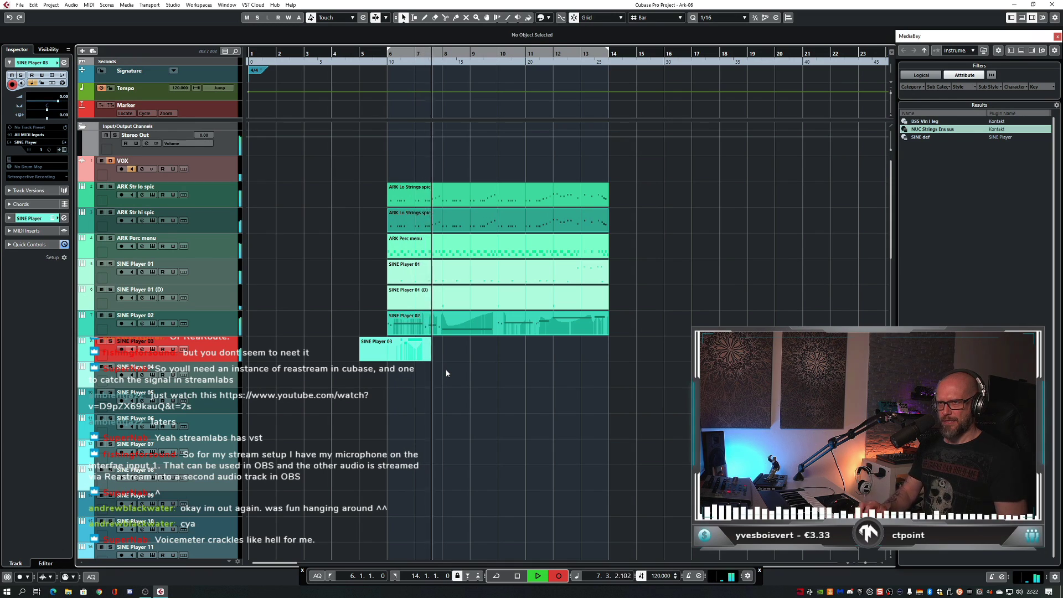
{"action": "key", "text": "space"}
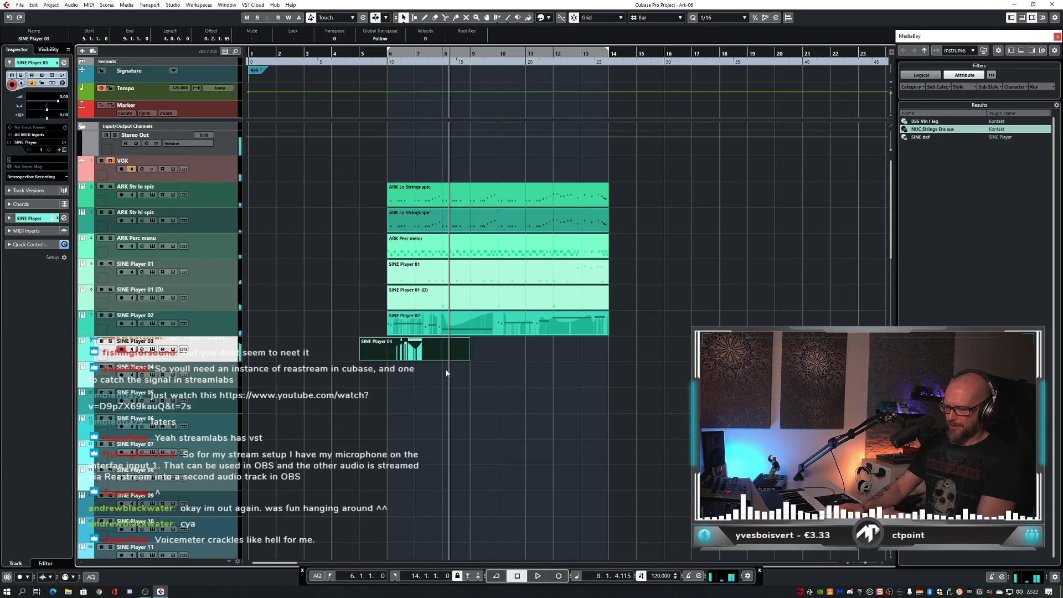
- Record the continuation of the SINE Player 03 phrase up to bar 10 and glue the two recorded parts together
{"action": "key", "text": "space"}
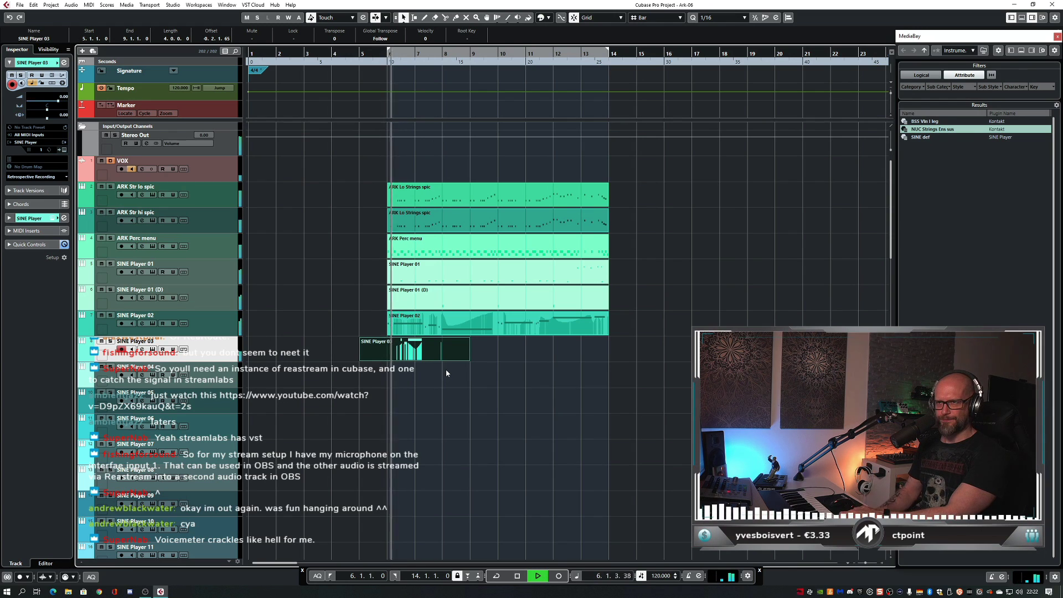
{"action": "key", "text": "KP_Multiply"}
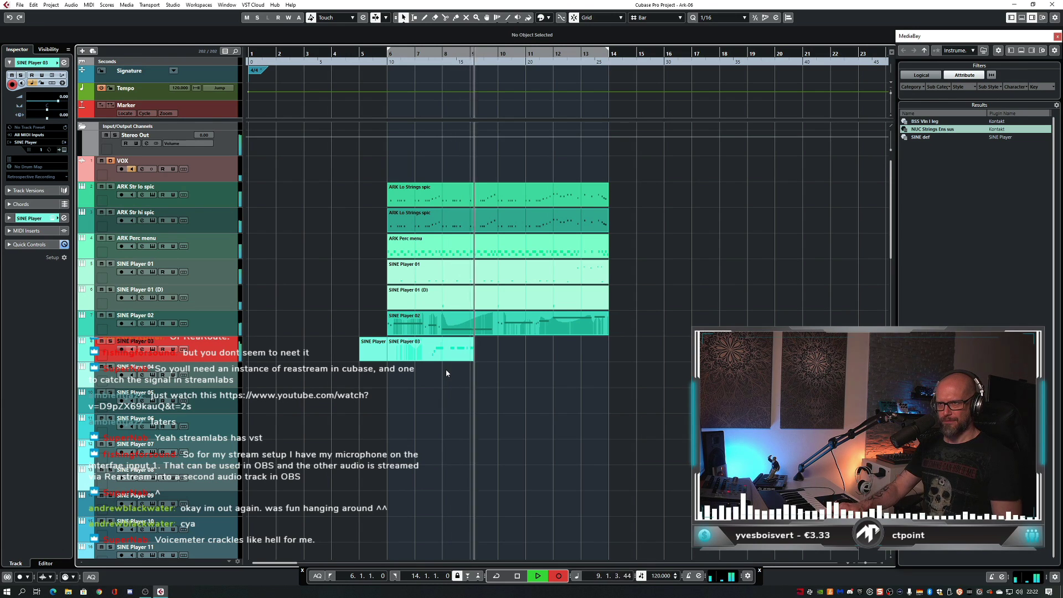
{"action": "key", "text": "space"}
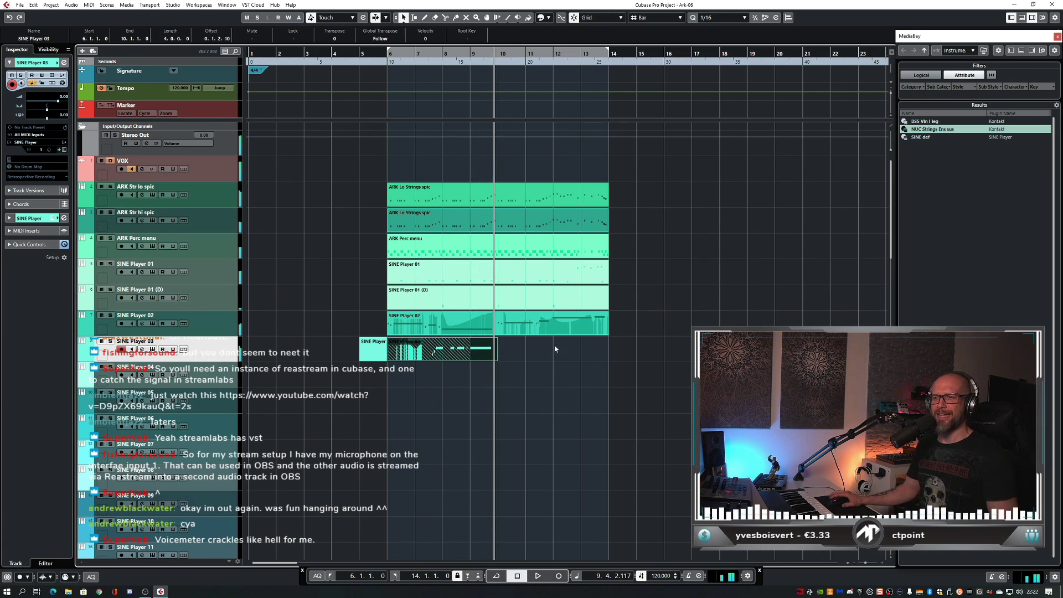
{"action": "left_click_drag", "start_coordinate": [387, 354], "coordinate": [360, 354]}
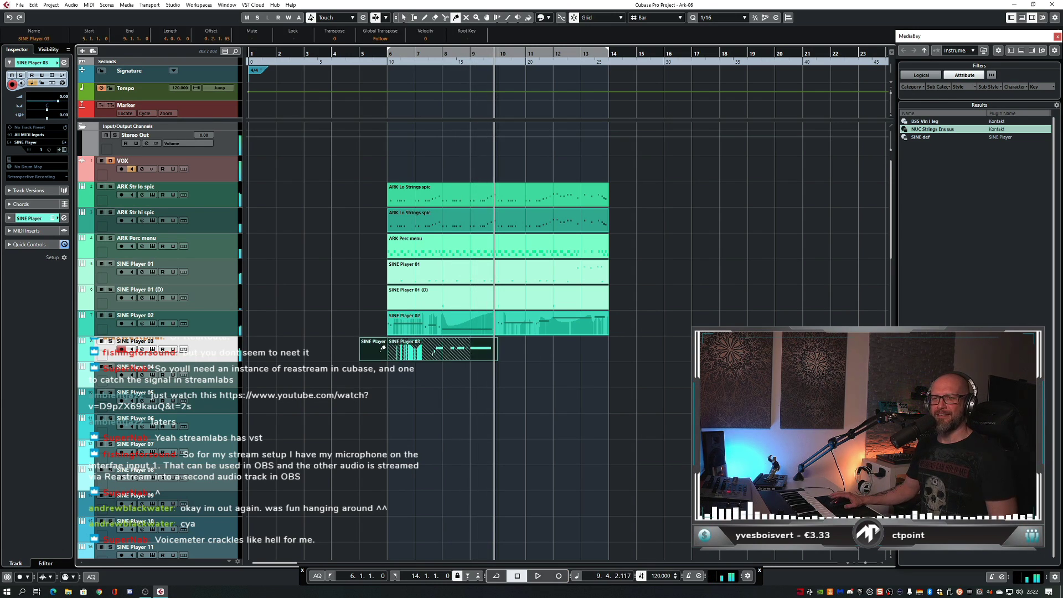
- Open the glued SINE Player 03 part in the note editor and quantize the notes of bars 6 and 7 to 1/16
{"action": "double_click", "coordinate": [471, 359]}
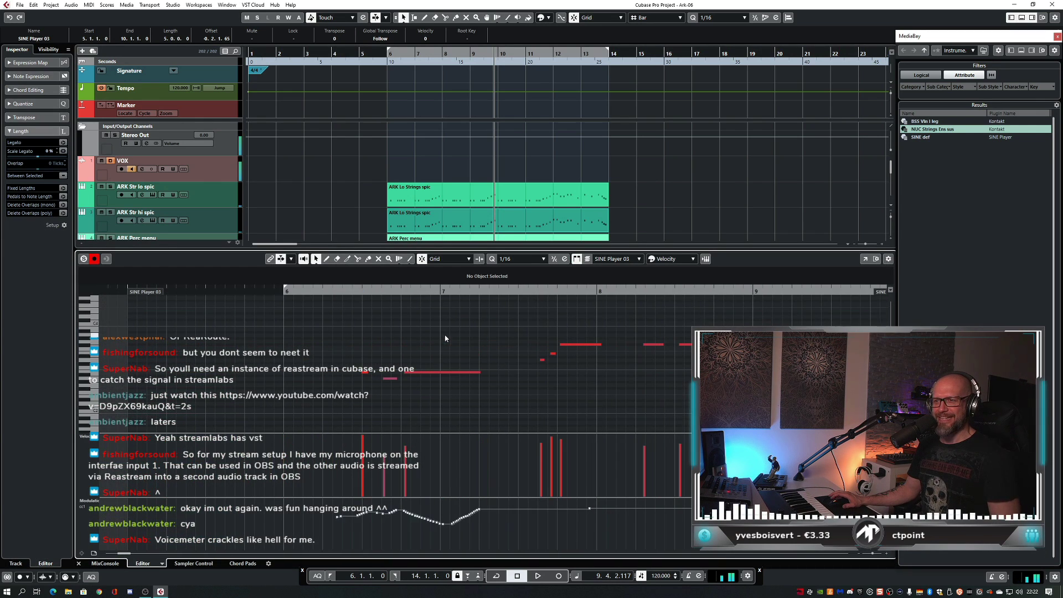
{"action": "left_click_drag", "start_coordinate": [364, 362], "coordinate": [477, 401]}
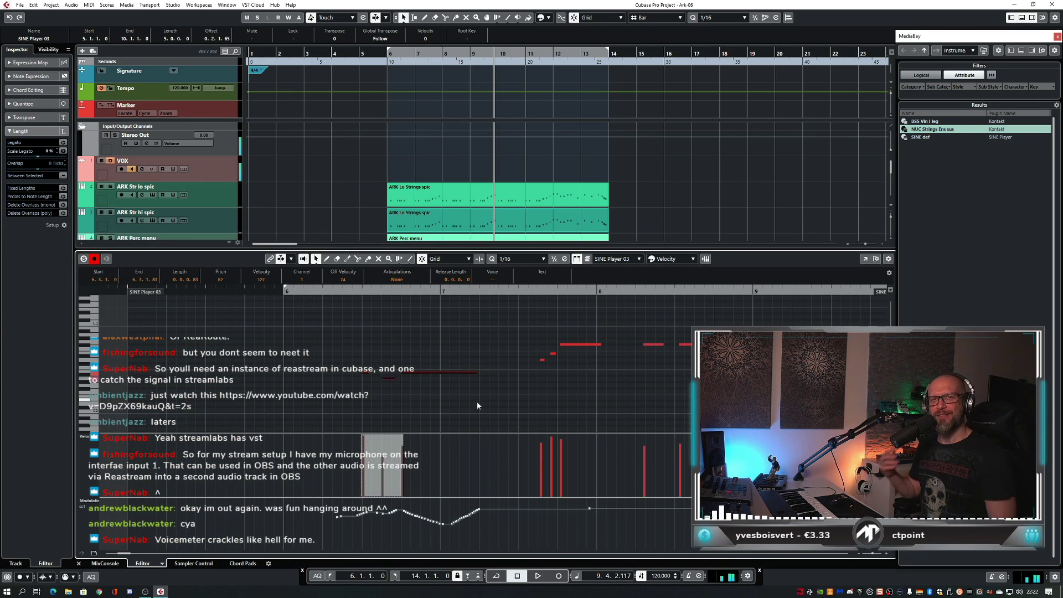
{"action": "left_click_drag", "start_coordinate": [541, 335], "coordinate": [630, 396]}
{"action": "scroll", "coordinate": [628, 397], "scroll_direction": "right", "scroll_amount": 2}
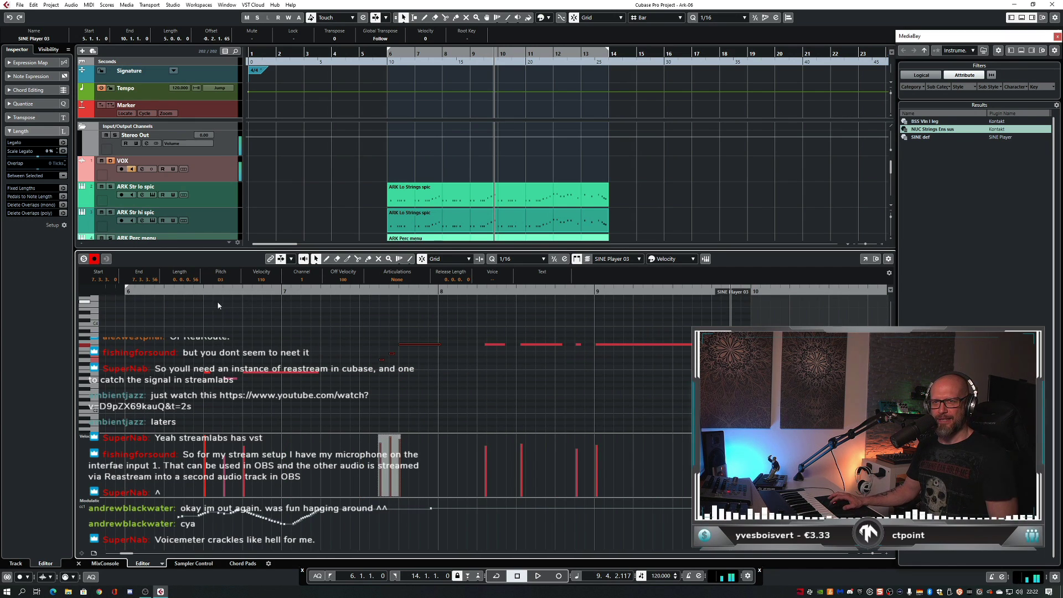
- Move the first note of bar 8 earlier and higher, lower the phrase's last two notes, and quantize everything from bar 7 onward to 1/16
{"action": "key", "text": "space"}
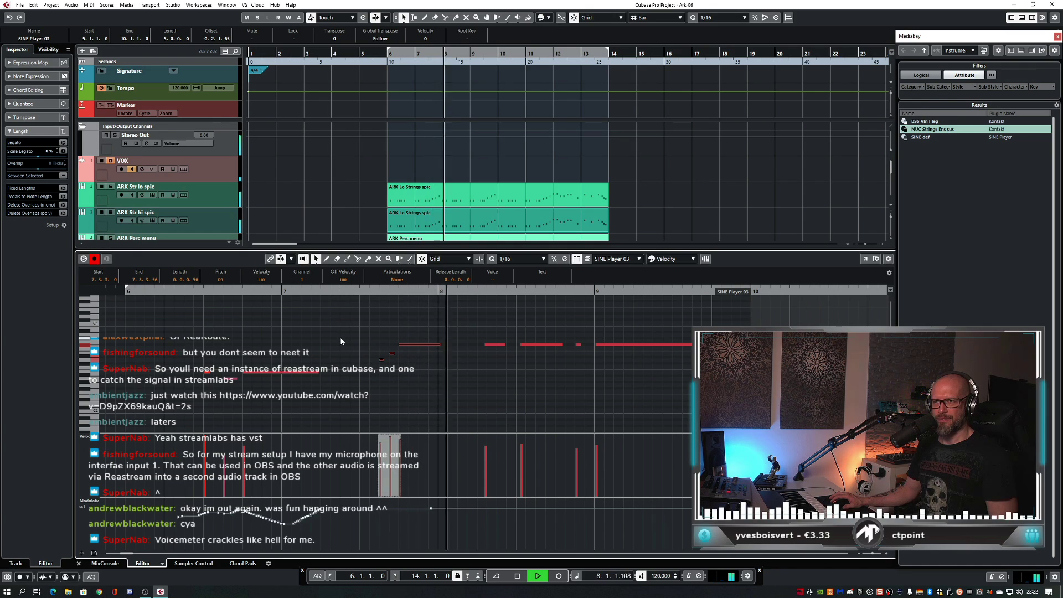
{"action": "key", "text": "space"}
{"action": "left_click_drag", "start_coordinate": [496, 344], "coordinate": [488, 341]}
{"action": "left_click", "coordinate": [534, 344]}
{"action": "left_click", "coordinate": [578, 345]}
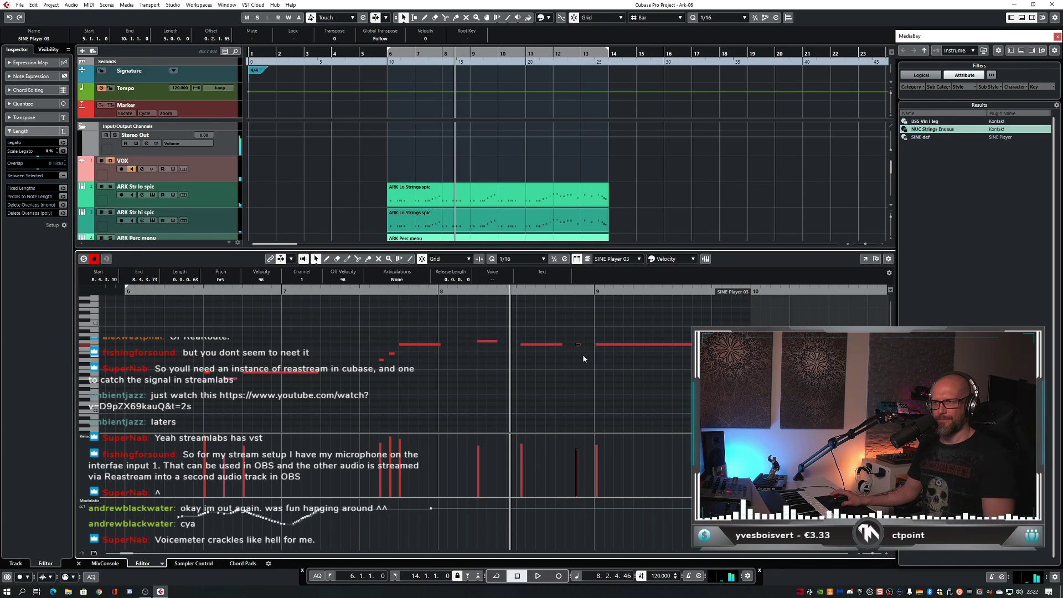
{"action": "left_click_drag", "start_coordinate": [583, 359], "coordinate": [367, 390]}
{"action": "scroll", "coordinate": [428, 387], "scroll_direction": "left", "scroll_amount": 3}
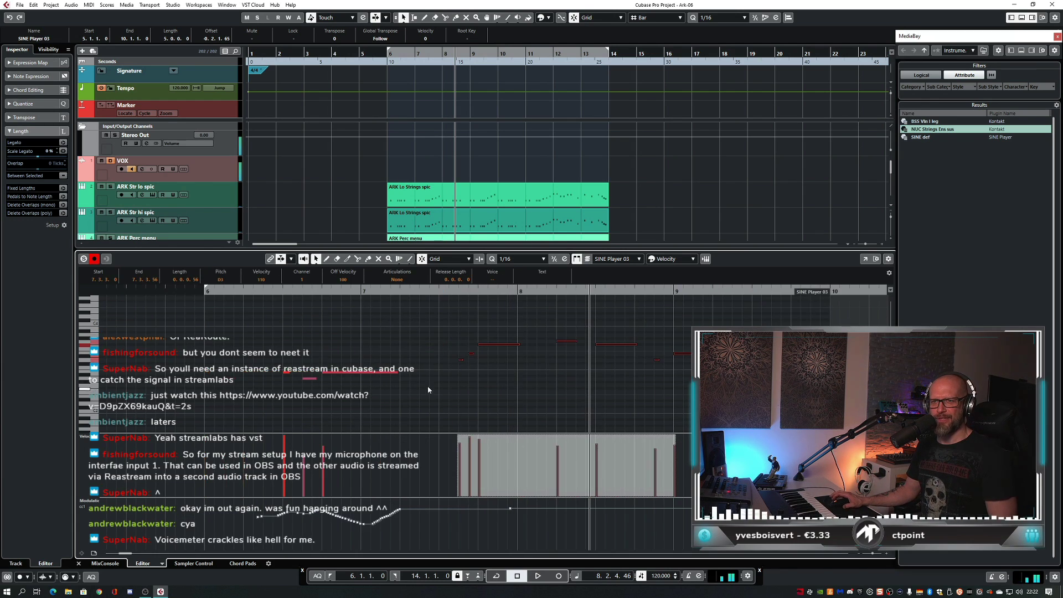
- Listen from 6.2.3.0, draw a dipping modulation curve from beat 4 of bar 7 into bar 8, and lower the preceding short note's velocity
{"action": "left_click", "coordinate": [263, 296]}
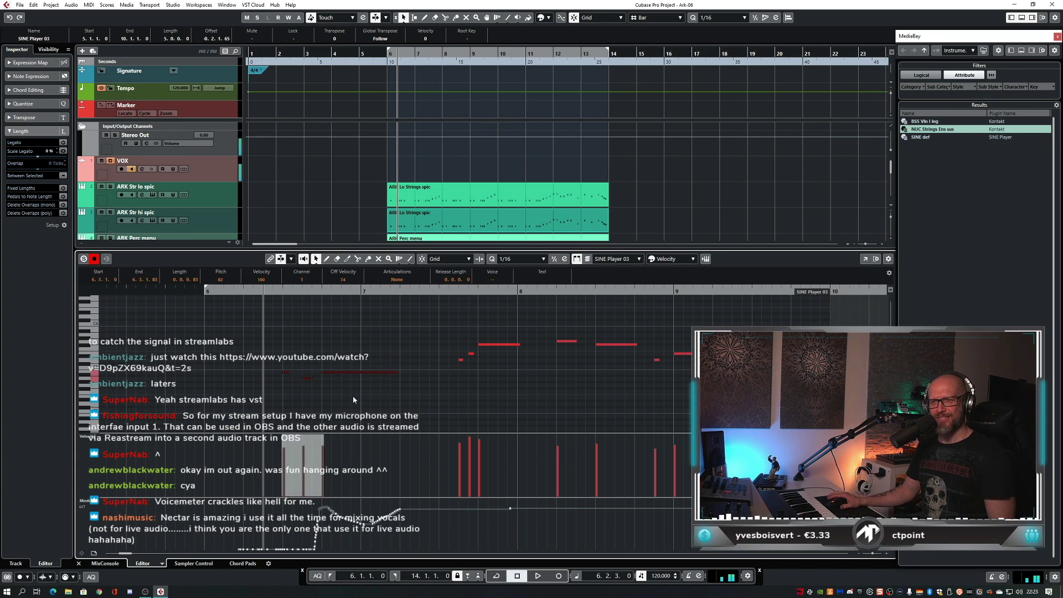
{"action": "key", "text": "space"}
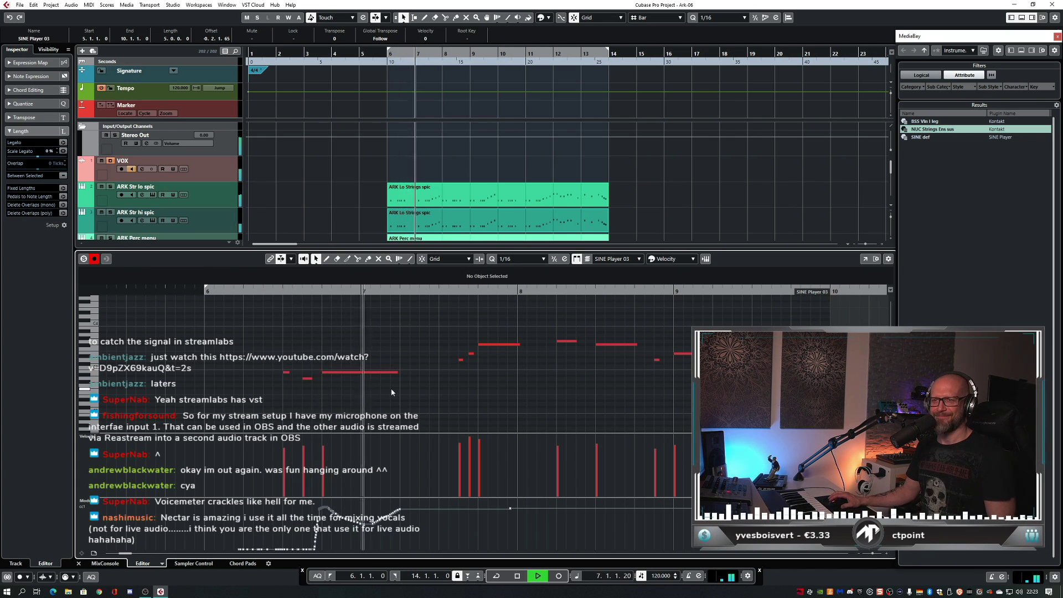
{"action": "key", "text": "space"}
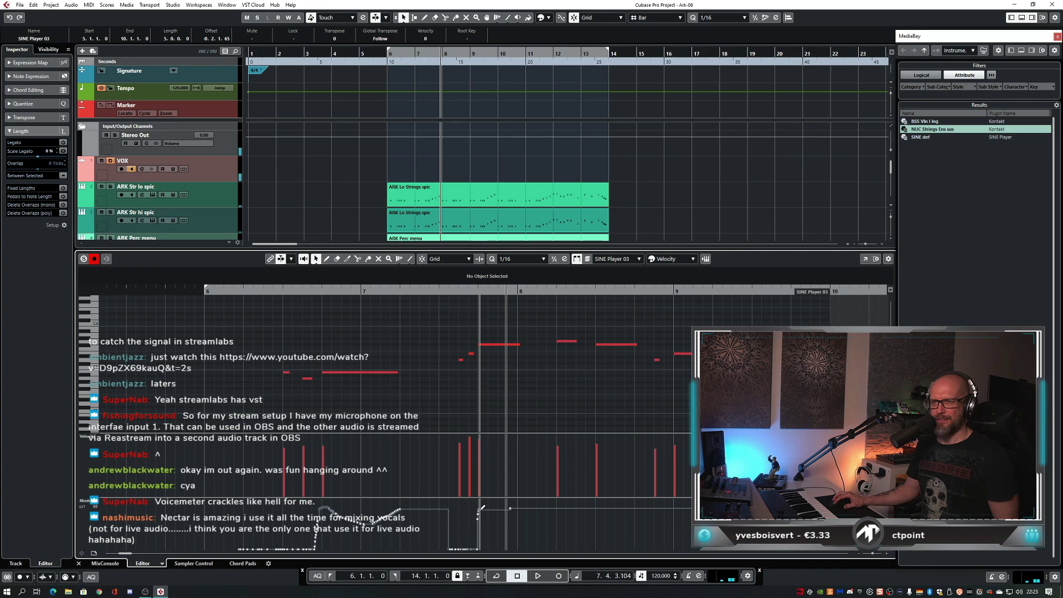
{"action": "left_click_drag", "start_coordinate": [479, 508], "coordinate": [537, 505]}
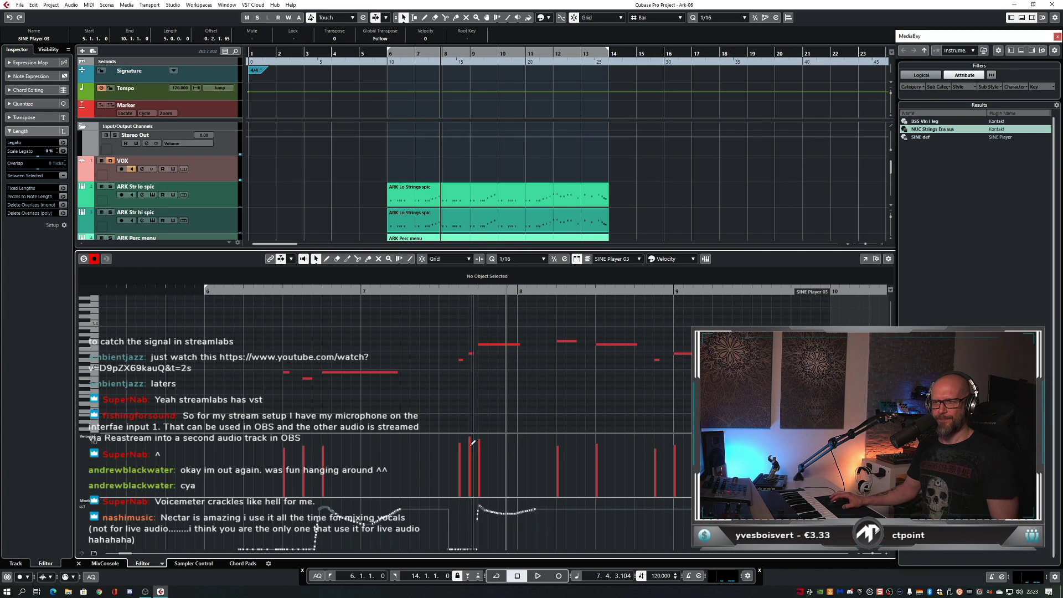
{"action": "mouse_move", "coordinate": [475, 449]}
{"action": "left_mouse_down"}
{"action": "mouse_move", "coordinate": [460, 449]}
{"action": "mouse_move", "coordinate": [470, 448]}
{"action": "left_mouse_up"}
- Play through the SINE Player 03 phrase and reshape its modulation curve from the end of bar 7 through bar 9
{"action": "double_click", "coordinate": [276, 290]}
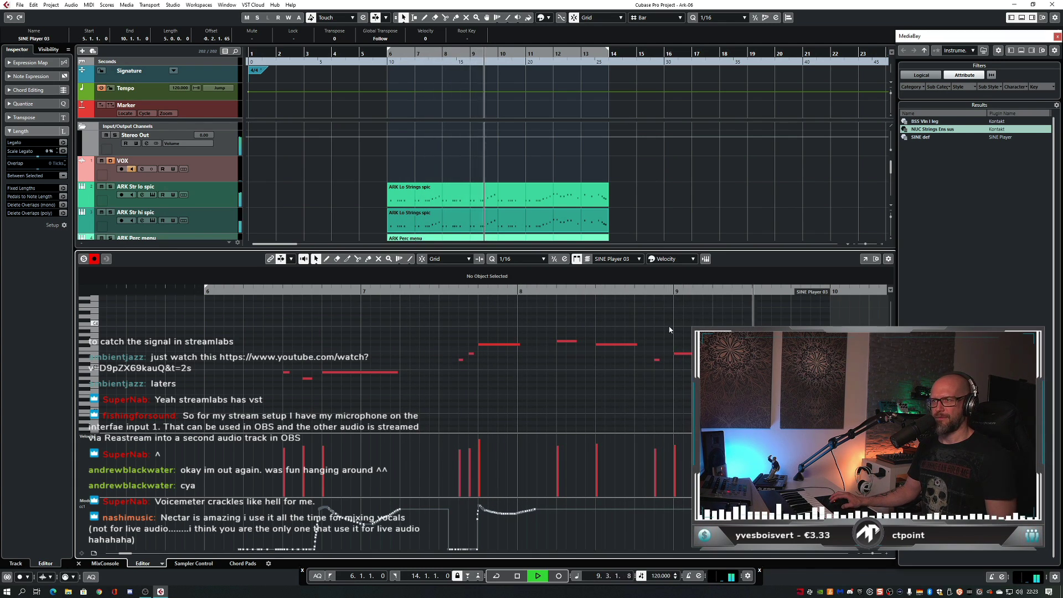
{"action": "key", "text": "space"}
{"action": "scroll", "coordinate": [554, 335], "scroll_direction": "left", "scroll_amount": 5}
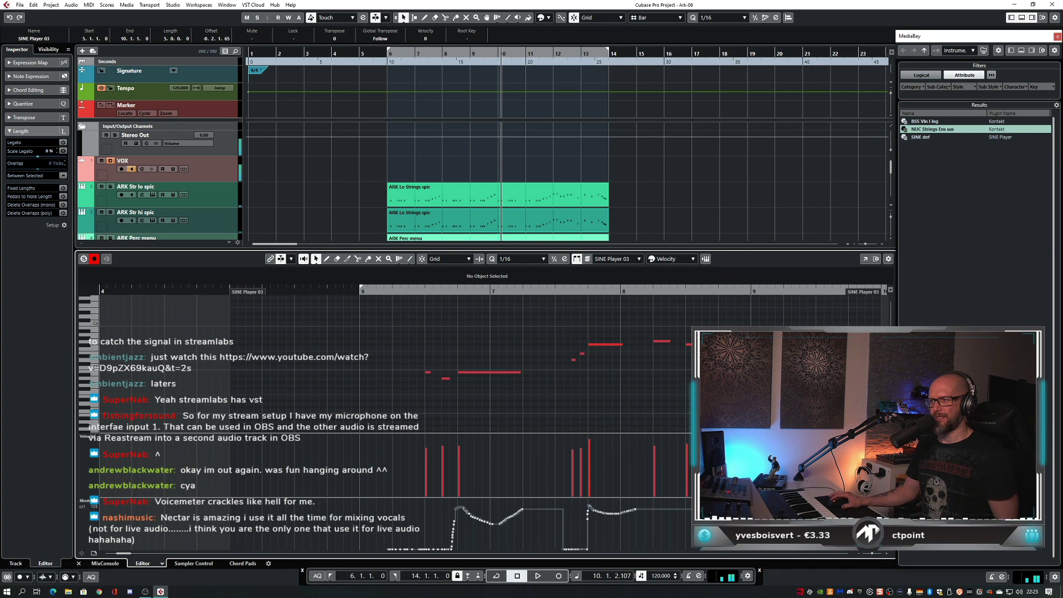
{"action": "scroll", "coordinate": [342, 312], "scroll_direction": "right", "scroll_amount": 1}
{"action": "double_click", "coordinate": [270, 292]}
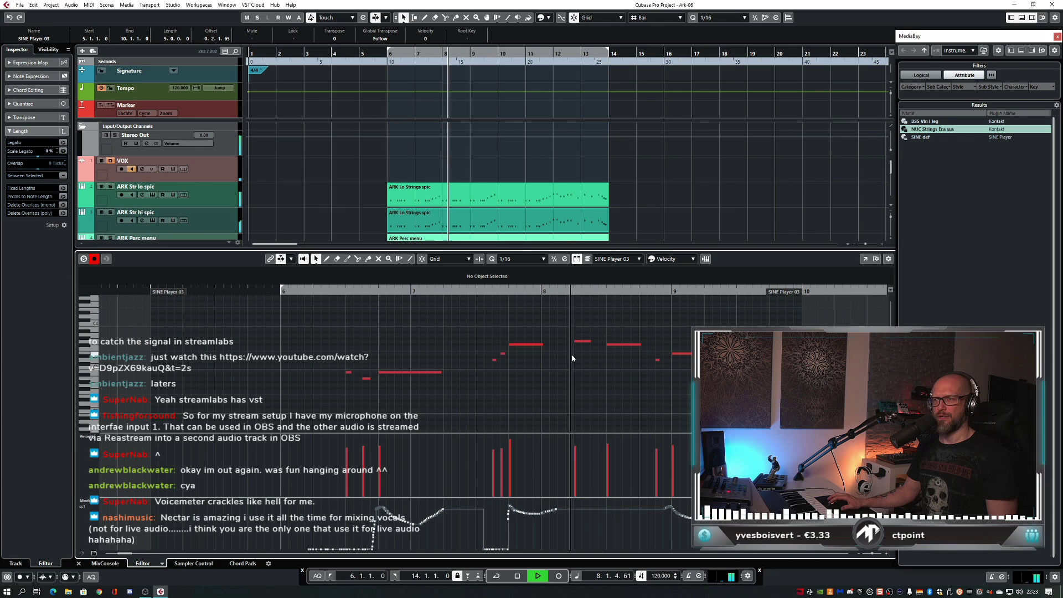
{"action": "left_click_drag", "start_coordinate": [543, 344], "coordinate": [525, 345]}
{"action": "key", "text": "space"}
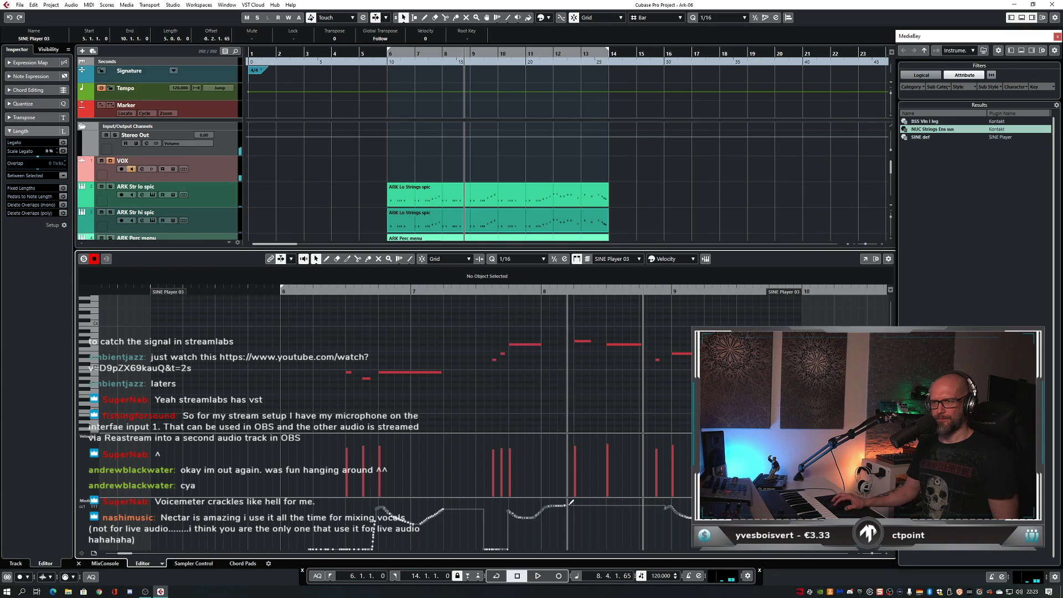
{"action": "key", "text": "KP_1"}
{"action": "key", "text": "space"}
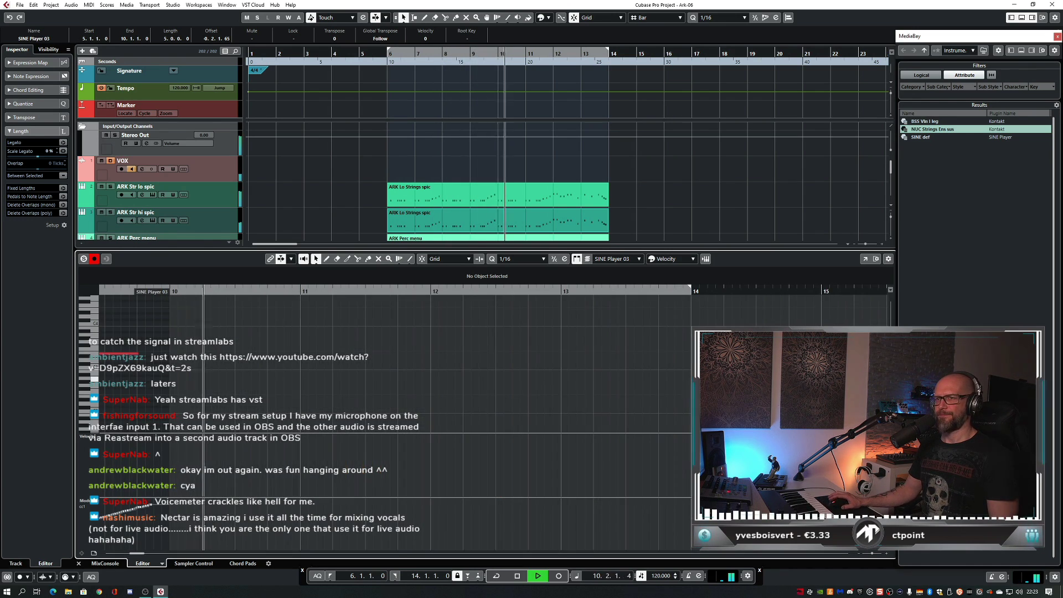
- Close the note editor, split the SINE Player 03 part at bar 6 and erase the piece before it
{"action": "key", "text": "ctrl+e"}
{"action": "key", "text": "g"}
{"action": "key", "text": "space"}
{"action": "key", "text": "3"}
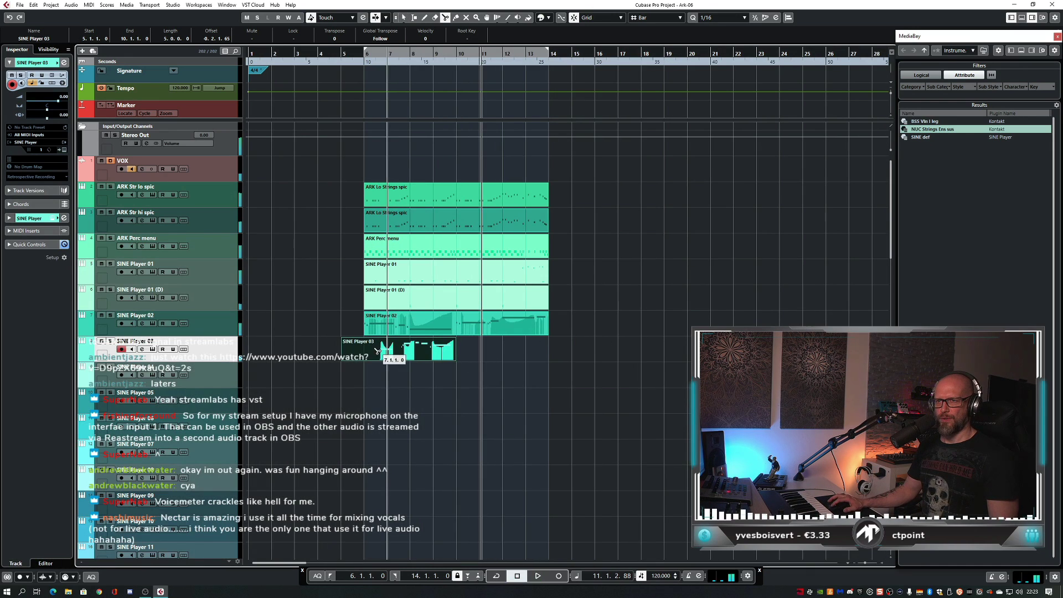
{"action": "left_click", "coordinate": [368, 350]}
{"action": "left_click", "coordinate": [358, 343]}
{"action": "key", "text": "h"}
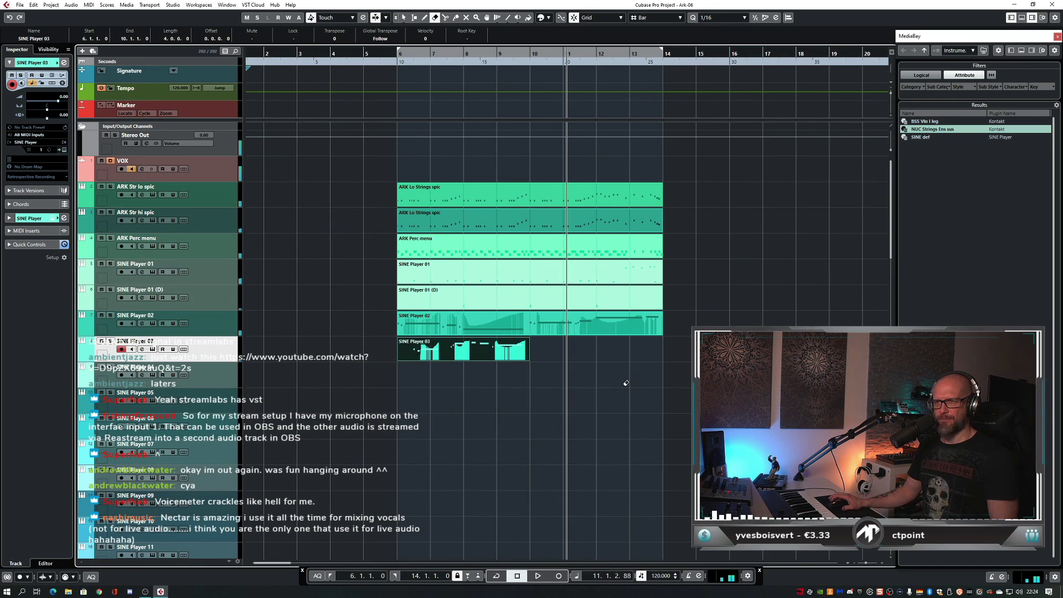
- Play the trimmed SINE Player 03 part from bar 6, then reopen it in the note editor and listen to its opening phrase
{"action": "key", "text": "KP_1"}
{"action": "key", "text": "space"}
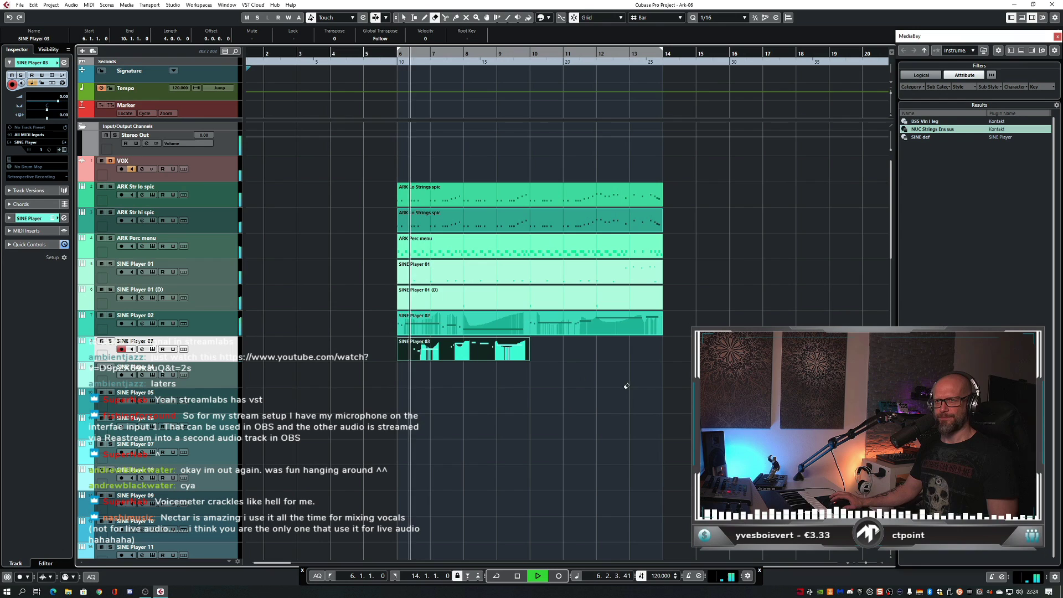
{"action": "key", "text": "space"}
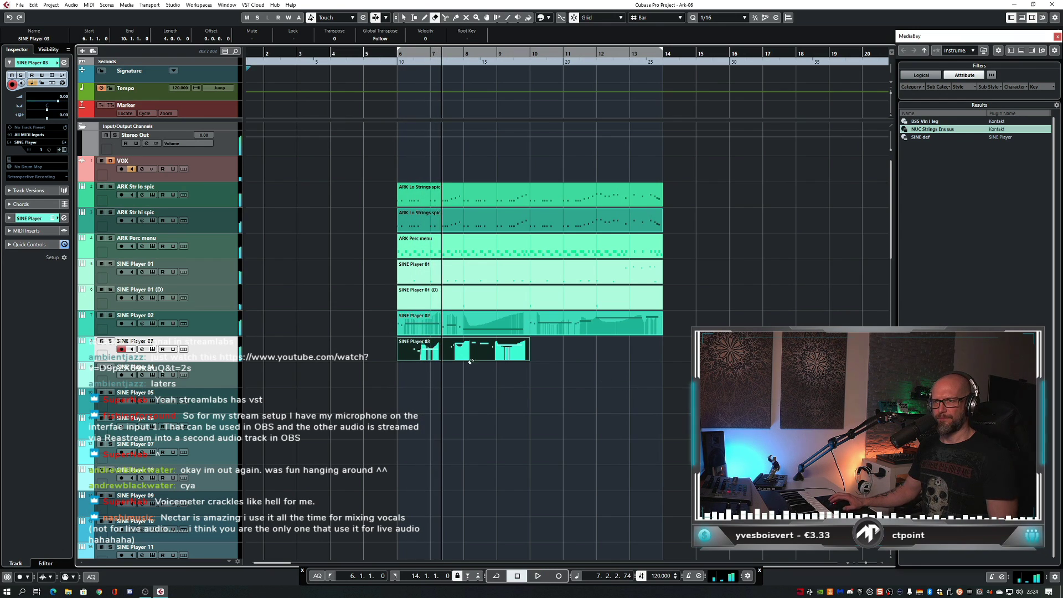
{"action": "double_click", "coordinate": [426, 355]}
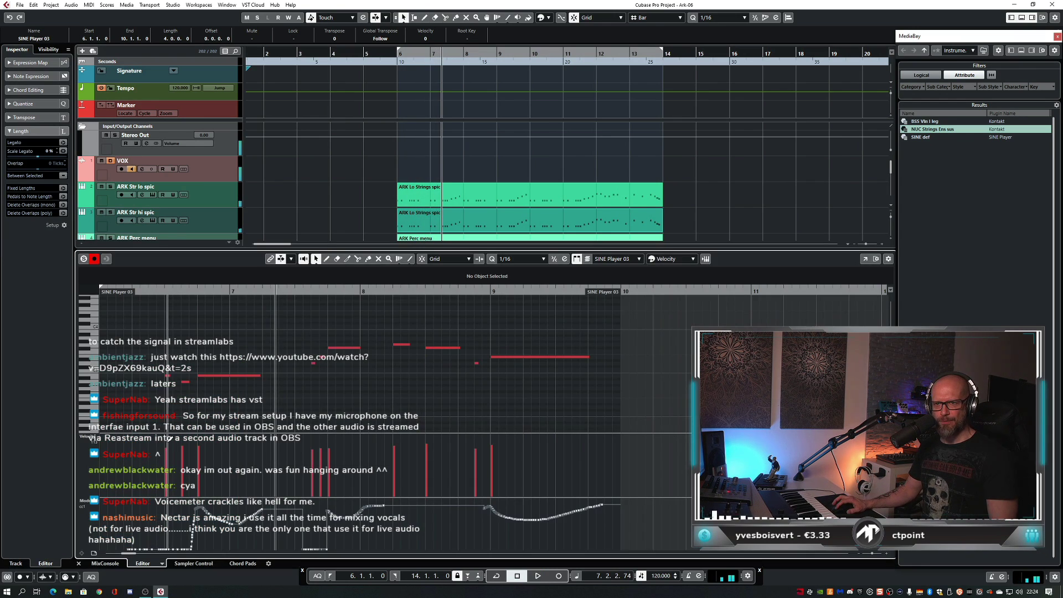
{"action": "key", "text": "KP_1"}
{"action": "key", "text": "space"}
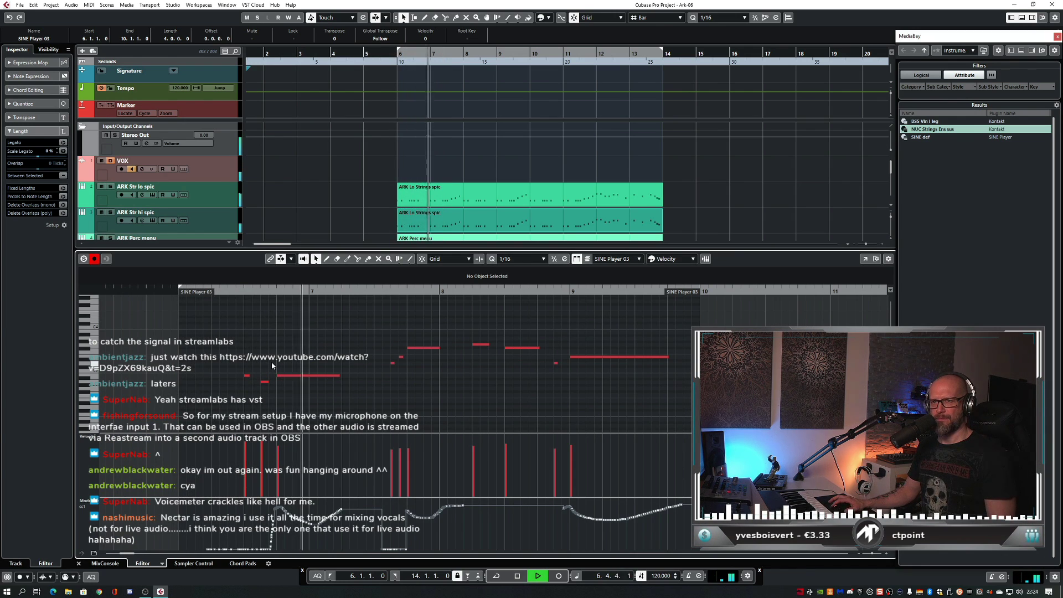
{"action": "key", "text": "space"}
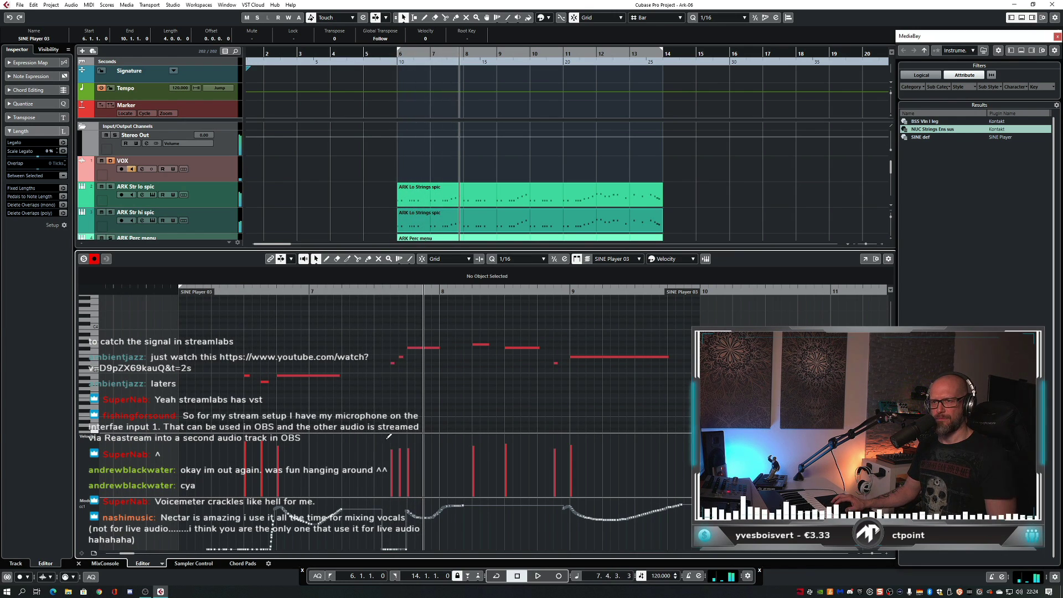
- Listen from the middle of bar 6 into bar 8 and extend the note starting at 7.4.1.0 to end at 8.1.1.115
{"action": "left_click", "coordinate": [230, 294]}
{"action": "key", "text": "space"}
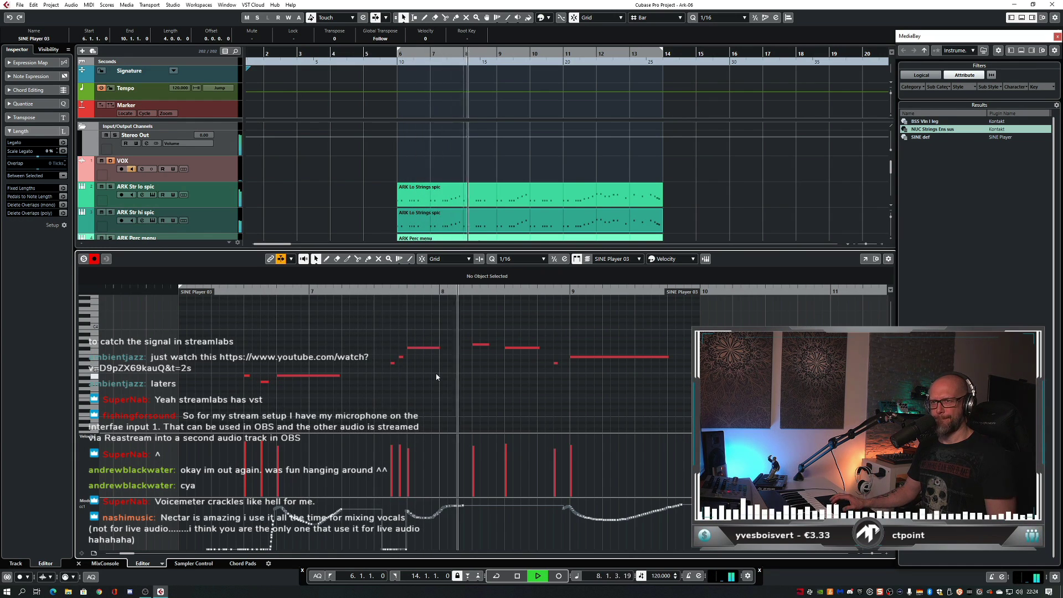
{"action": "key", "text": "space"}
{"action": "left_click_drag", "start_coordinate": [439, 348], "coordinate": [440, 349]}
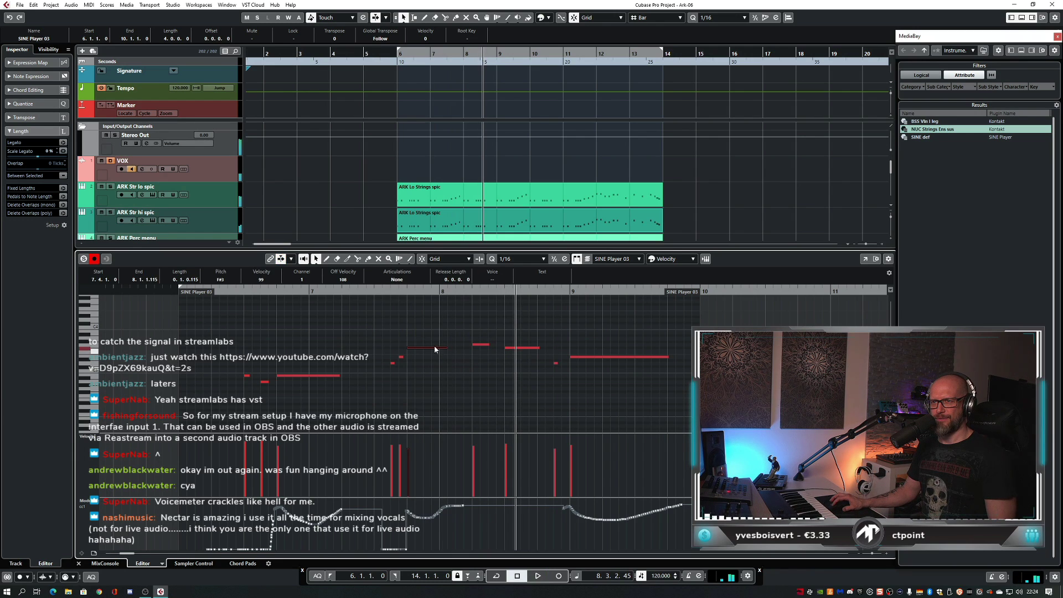
- Listen to the rest of the SINE Player 03 phrase into bar 9, close the note editor and keep playing through bar 10
{"action": "key", "text": "space"}
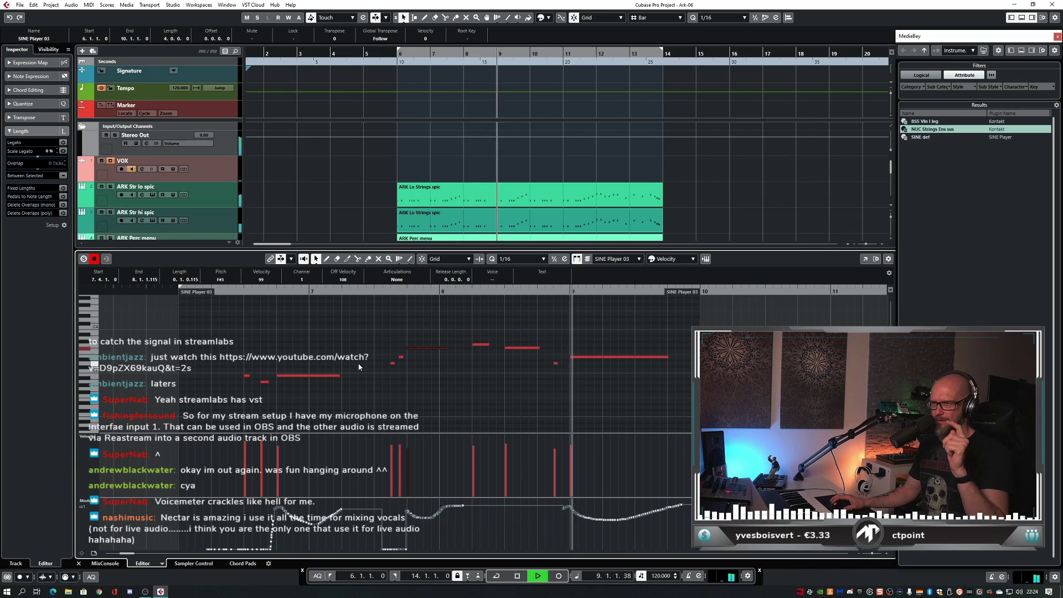
{"action": "key", "text": "space"}
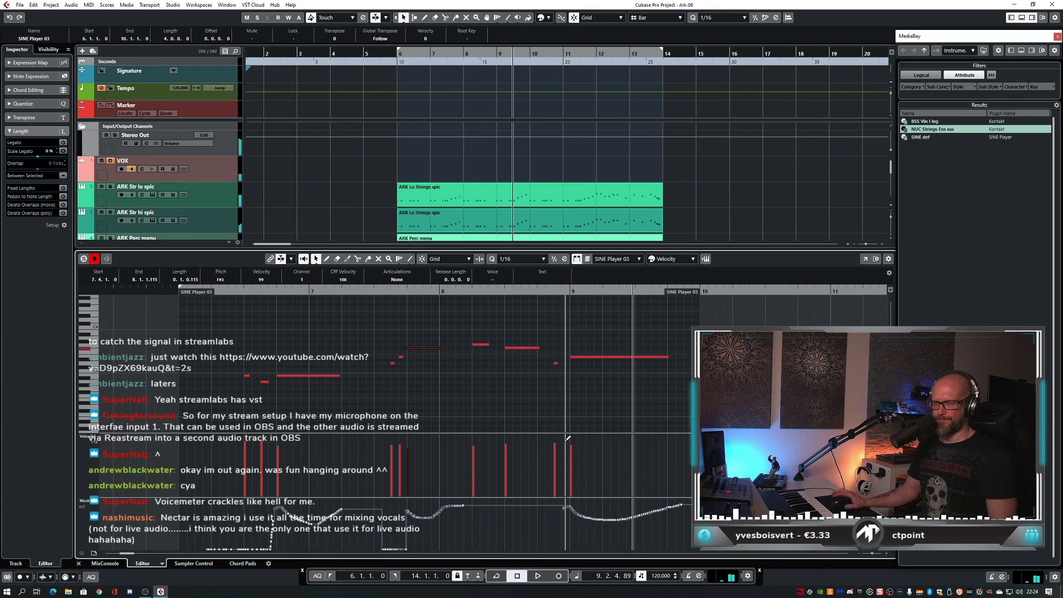
{"action": "key", "text": "ctrl+e"}
{"action": "key", "text": "space"}
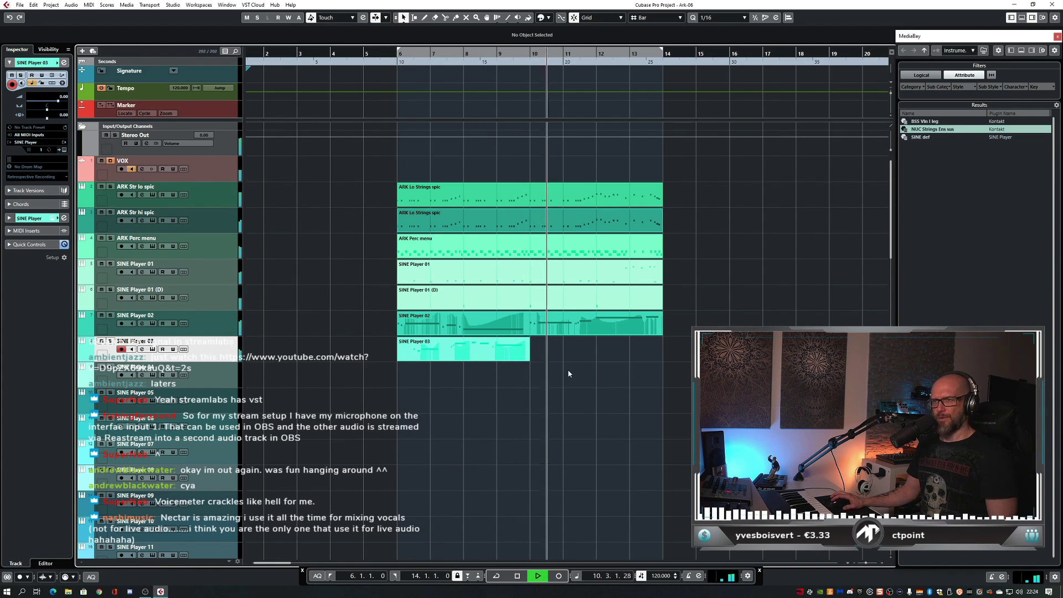
{"action": "key", "text": "space"}
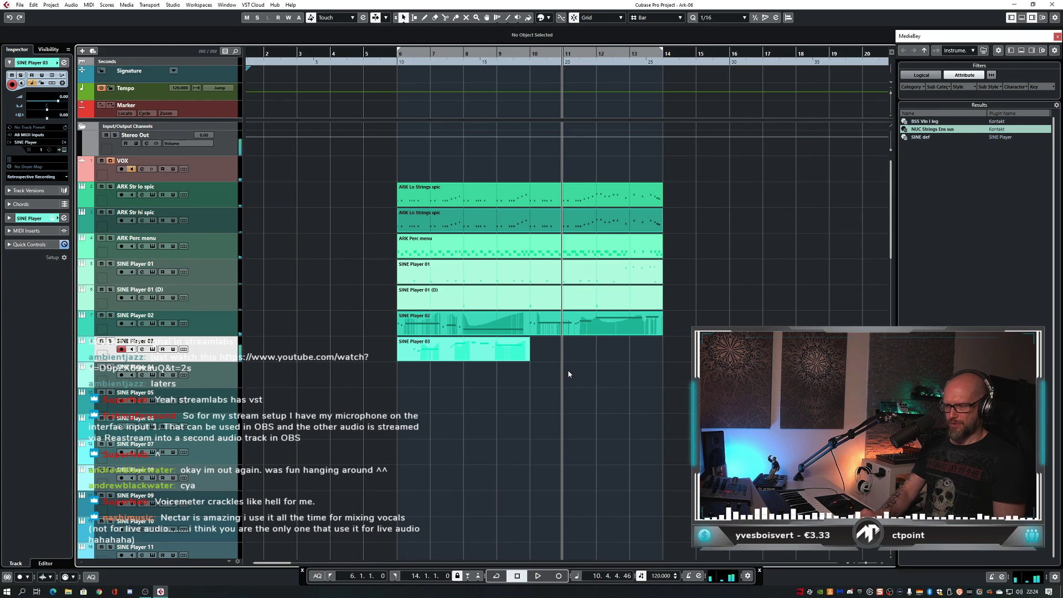
- Wind back and replay the arrangement from bar 9 through bar 10 to rehearse the continuation of the SINE Player 03 phrase
{"action": "key", "text": "KP_Subtract"}
{"action": "key", "text": "space"}
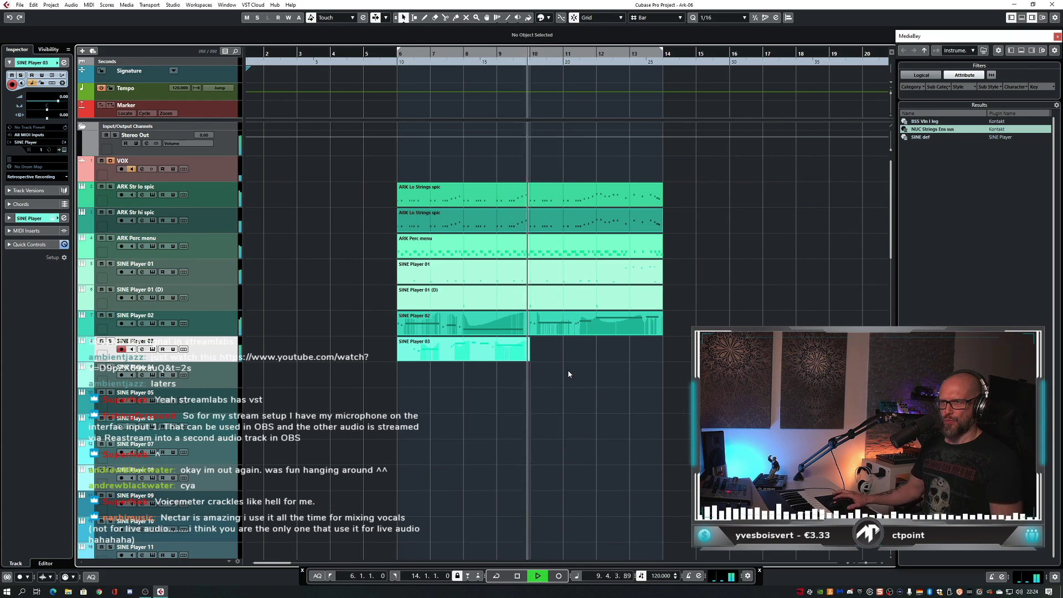
{"action": "key", "text": "space"}
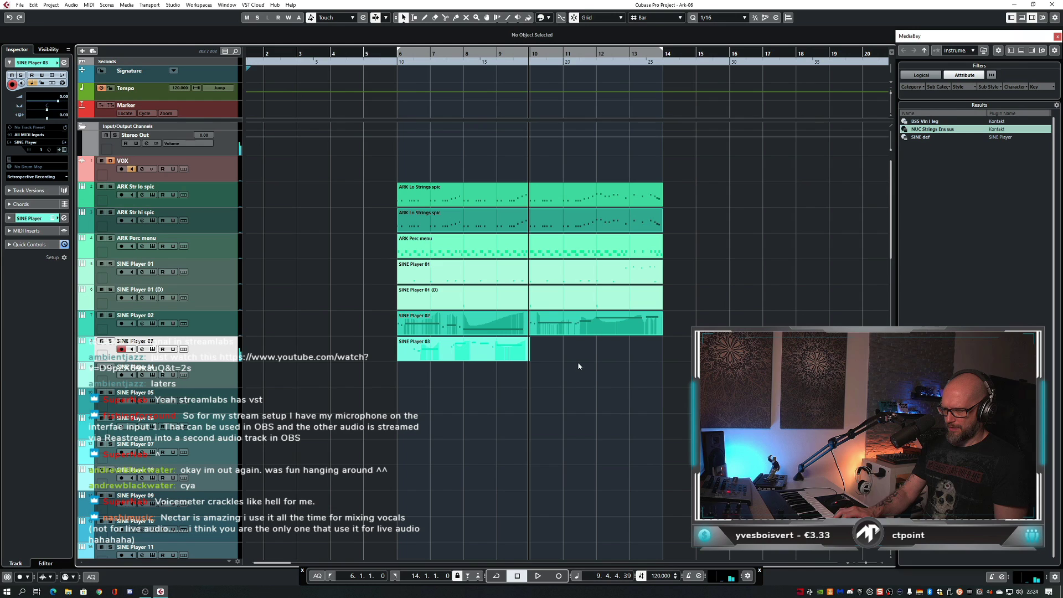
{"action": "key", "text": "space"}
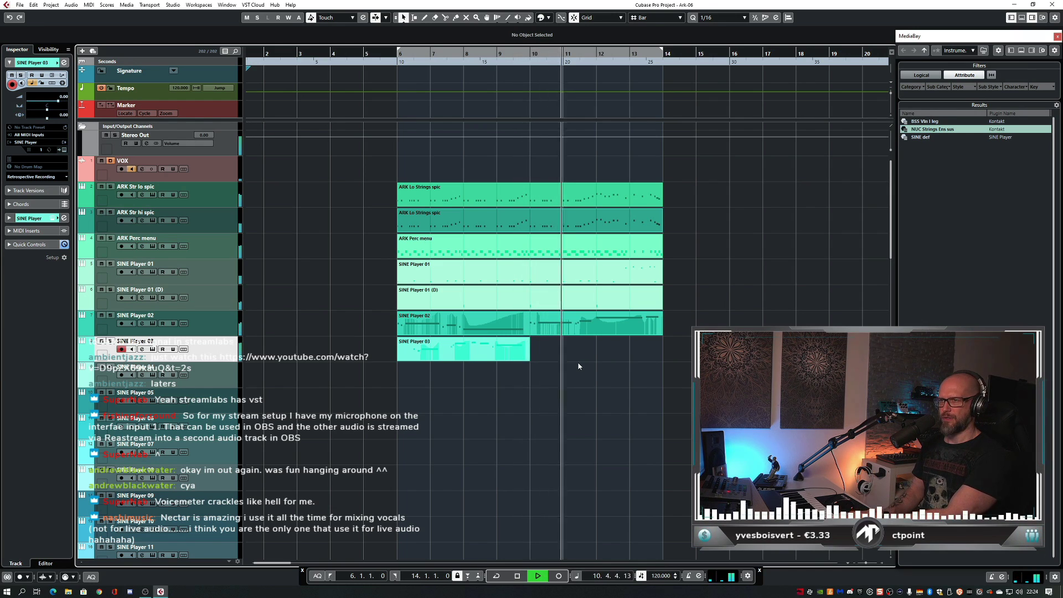
{"action": "key", "text": "space"}
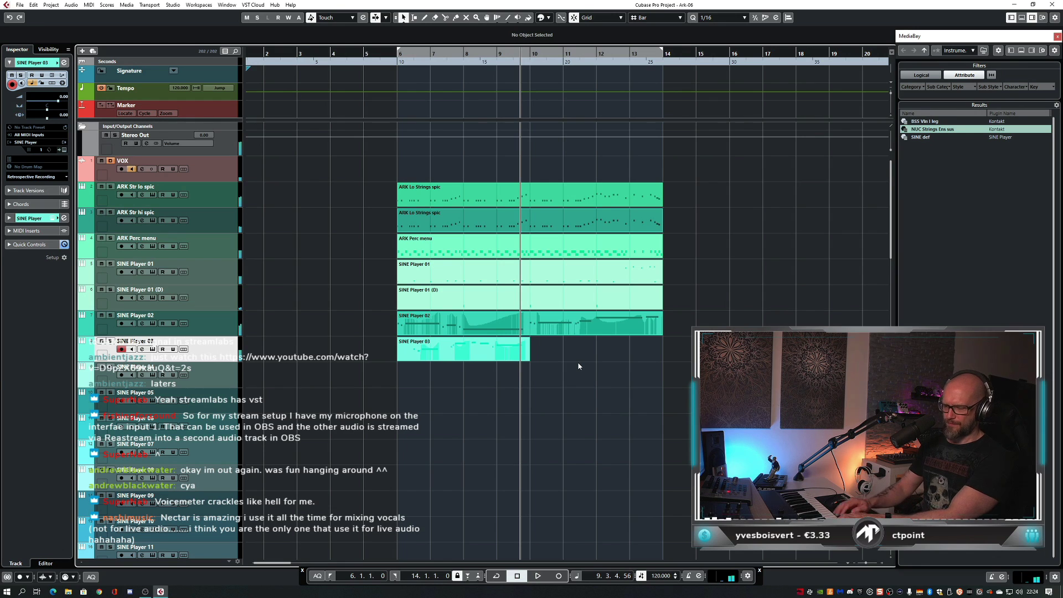
- Record a new SINE Player 03 phrase from bar 9 into bar 11, replay it and glue it to the existing part
{"action": "key", "text": "KP_Multiply"}
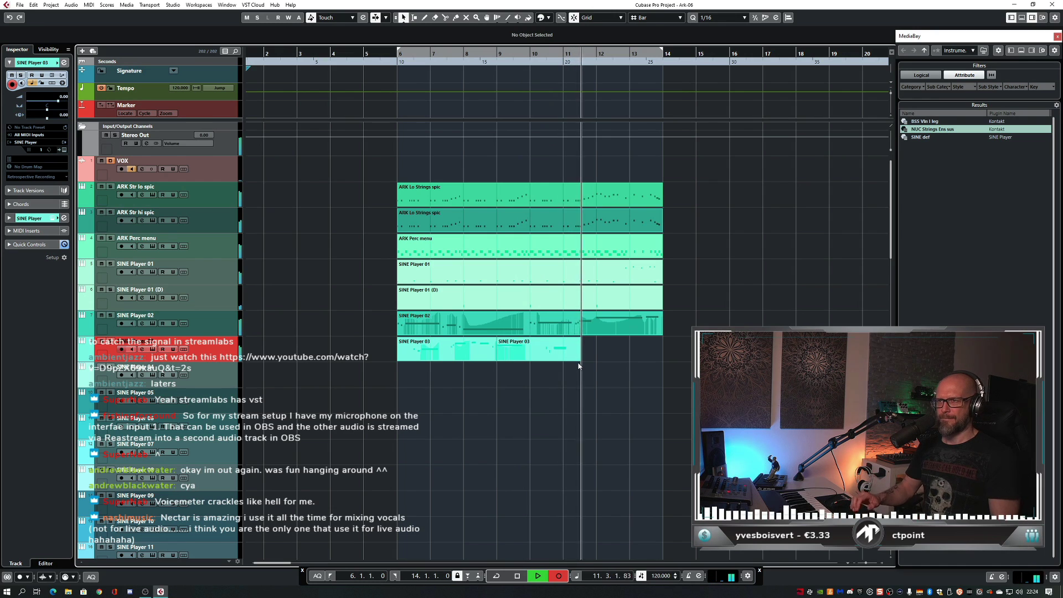
{"action": "key", "text": "space"}
{"action": "left_click", "coordinate": [496, 96]}
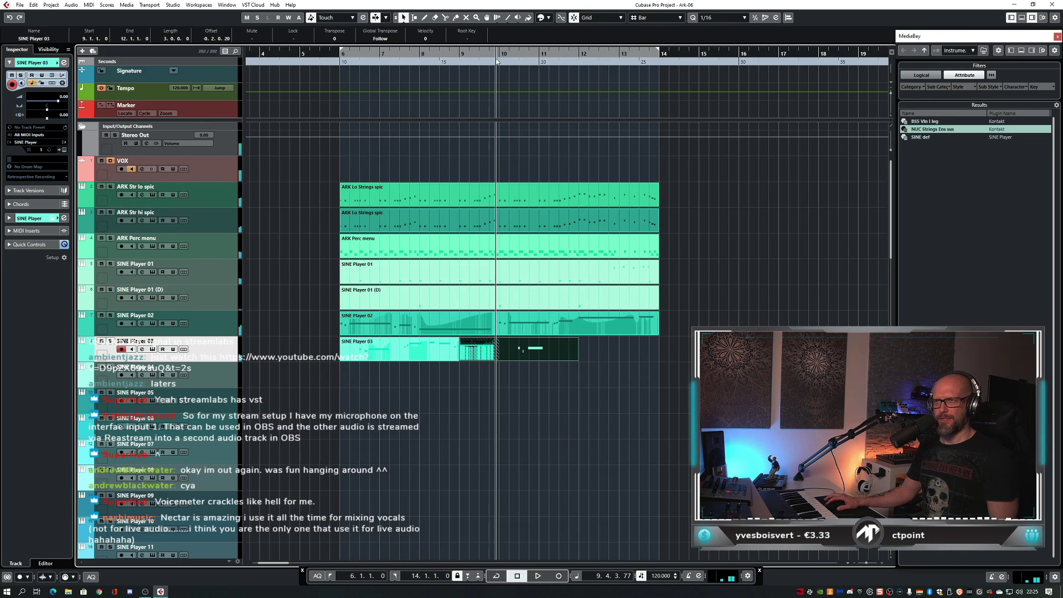
{"action": "key", "text": "space"}
{"action": "left_click", "coordinate": [450, 349]}
{"action": "key", "text": "1"}
{"action": "scroll", "coordinate": [450, 348], "scroll_direction": "up", "scroll_amount": 2}
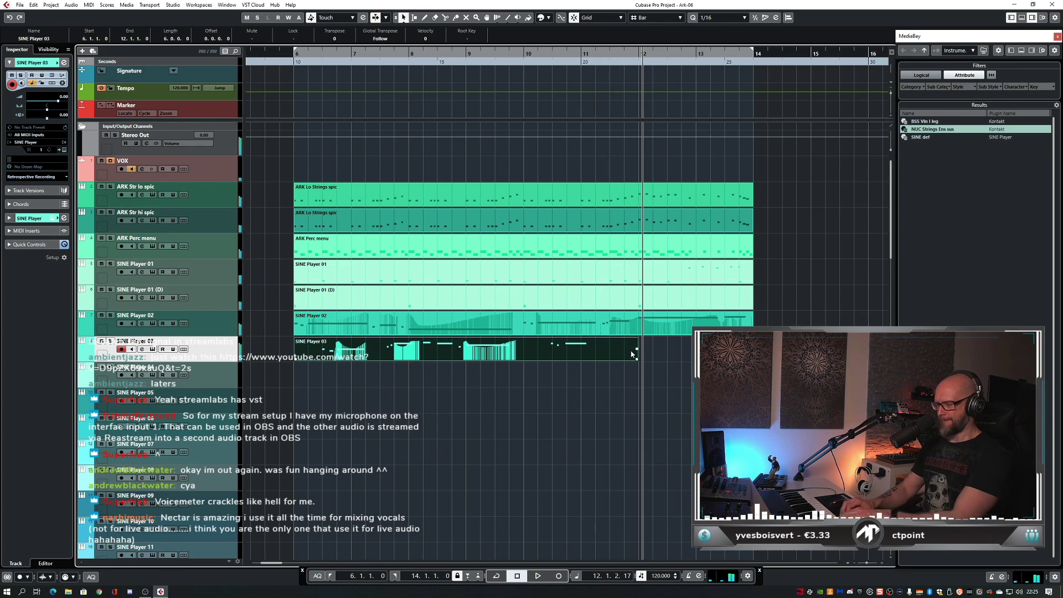
- Play up to bar 12, record another SINE Player 03 phrase from bar 11 into bar 12 and glue it to the part
{"action": "key", "text": "shift+KP_Subtract"}
{"action": "key", "text": "space"}
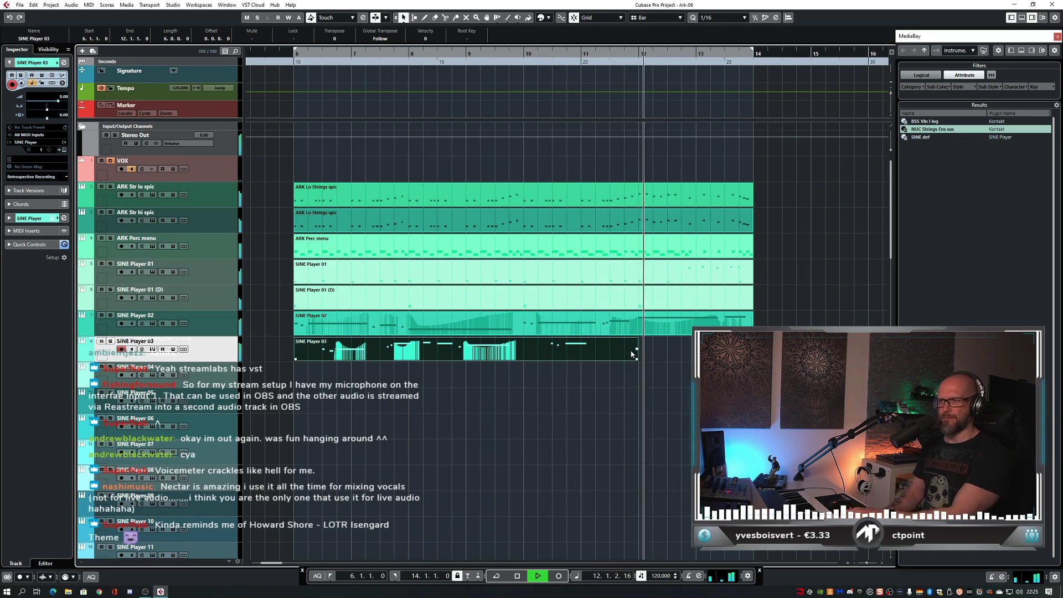
{"action": "key", "text": "space"}
{"action": "key", "text": "KP_Multiply"}
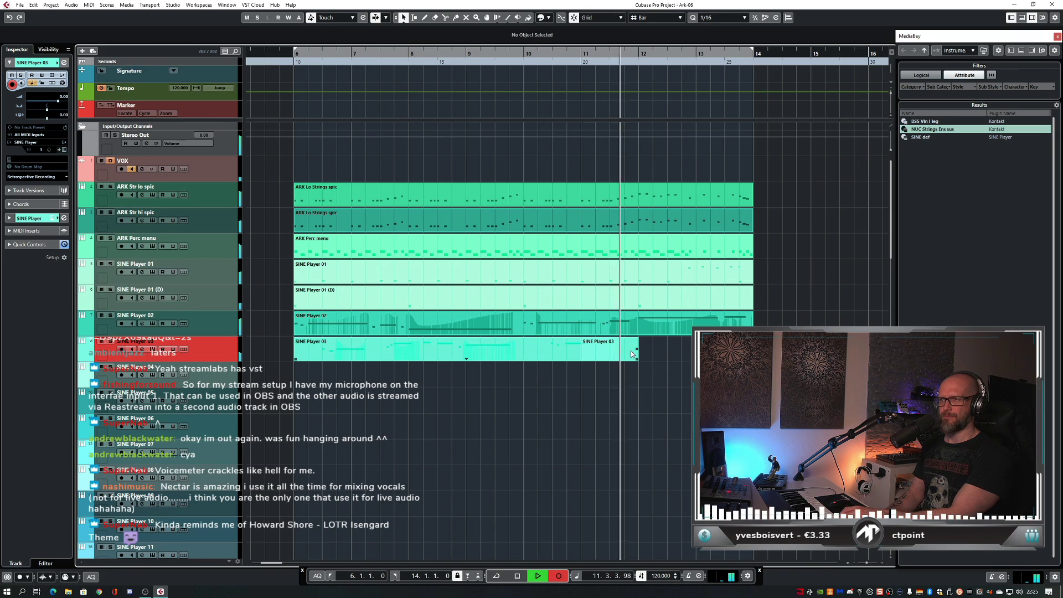
{"action": "key", "text": "KP_Multiply"}
{"action": "key", "text": "space"}
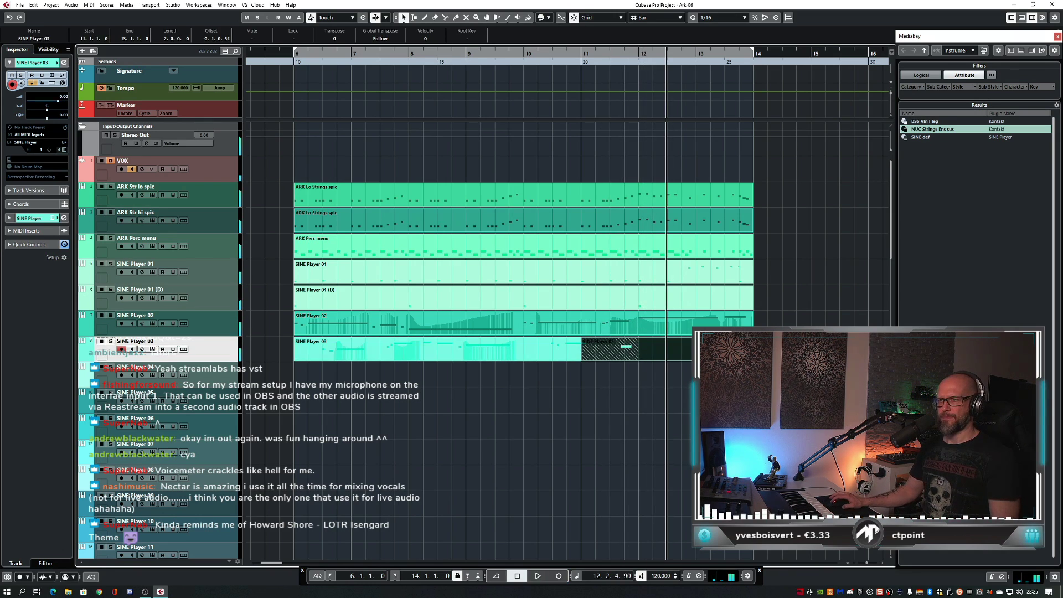
{"action": "left_click", "coordinate": [524, 352]}
{"action": "key", "text": "1"}
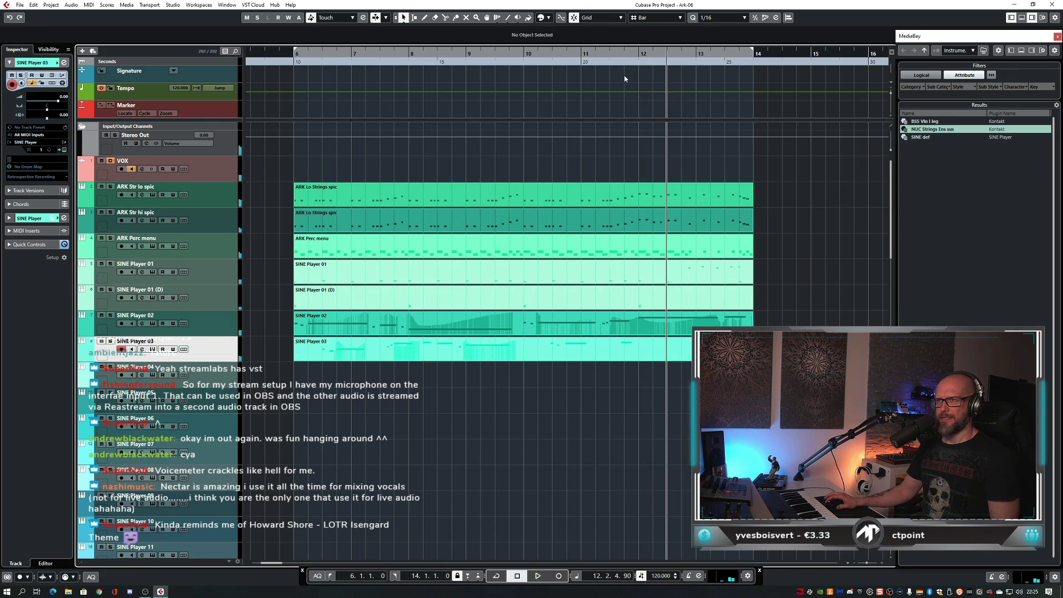
- Listen repeatedly to the arrangement from around bar 12 through bar 13
{"action": "key", "text": "space"}
{"action": "key", "text": "space"}
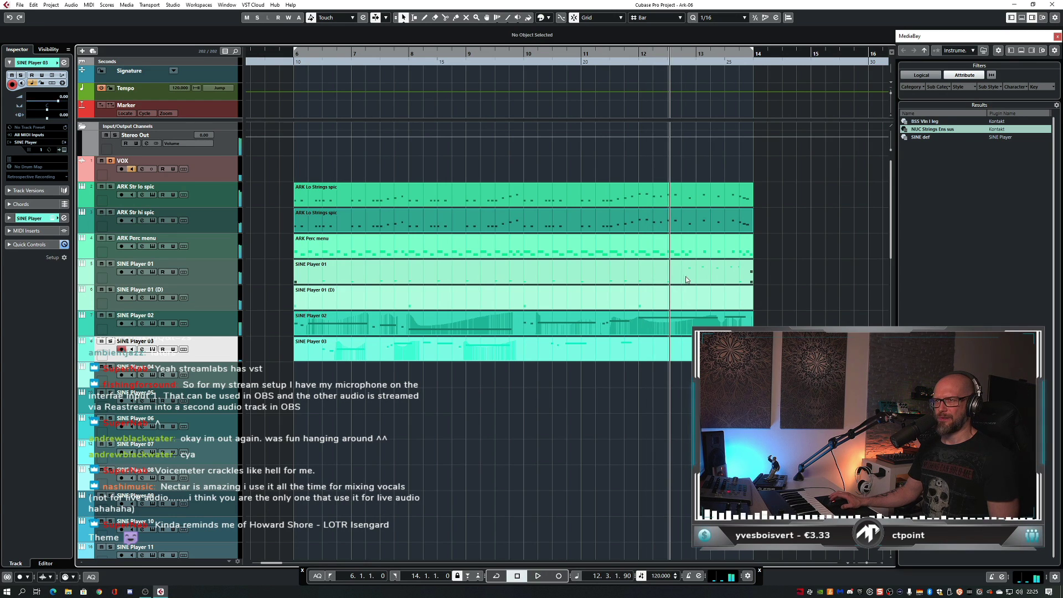
{"action": "scroll", "coordinate": [685, 277], "scroll_direction": "right", "scroll_amount": 1}
{"action": "left_click", "coordinate": [558, 57]}
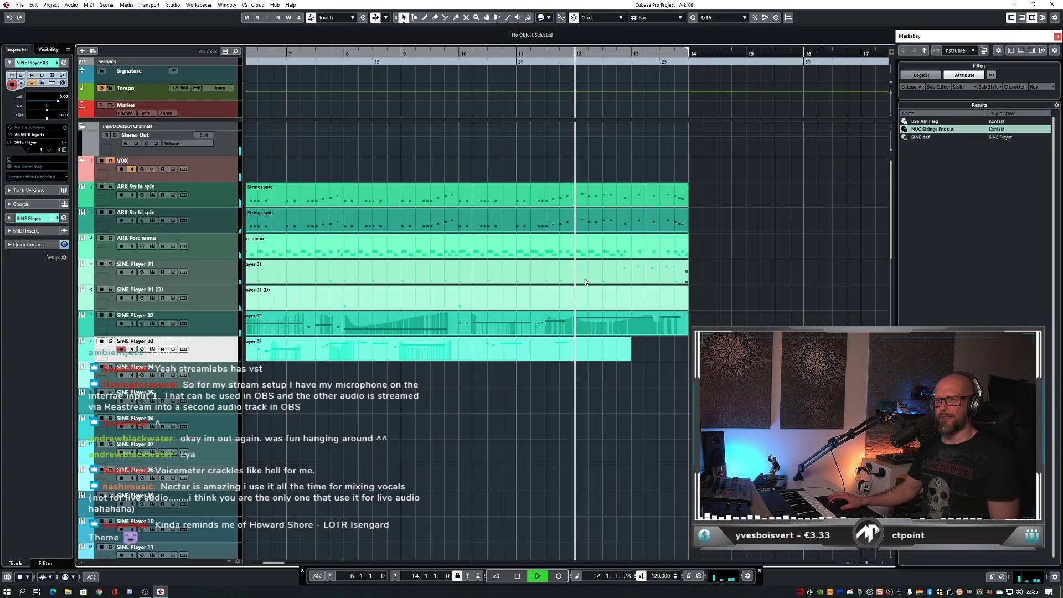
{"action": "key", "text": "space"}
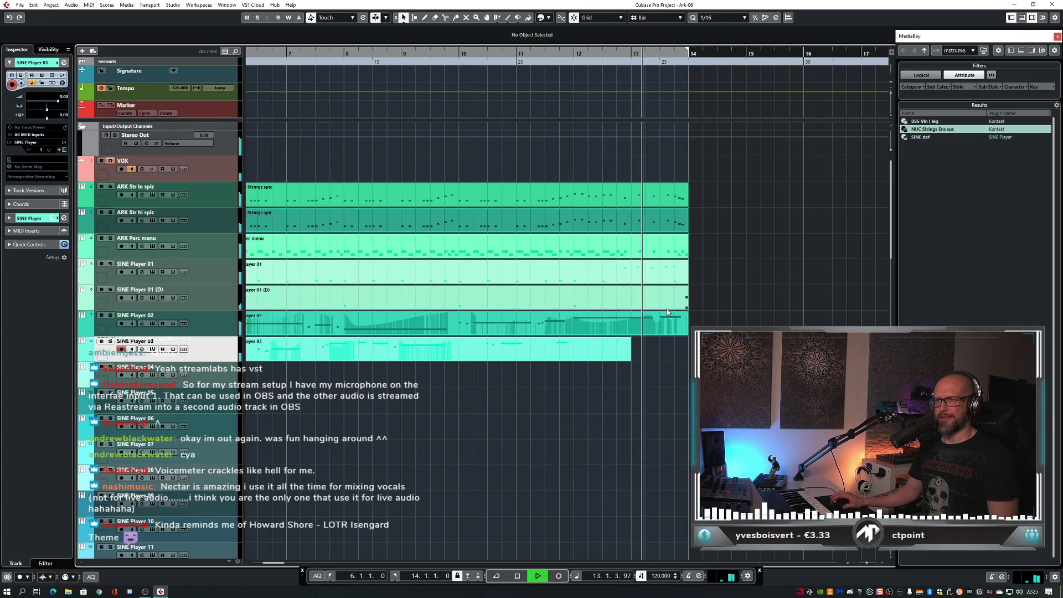
{"action": "key", "text": "space"}
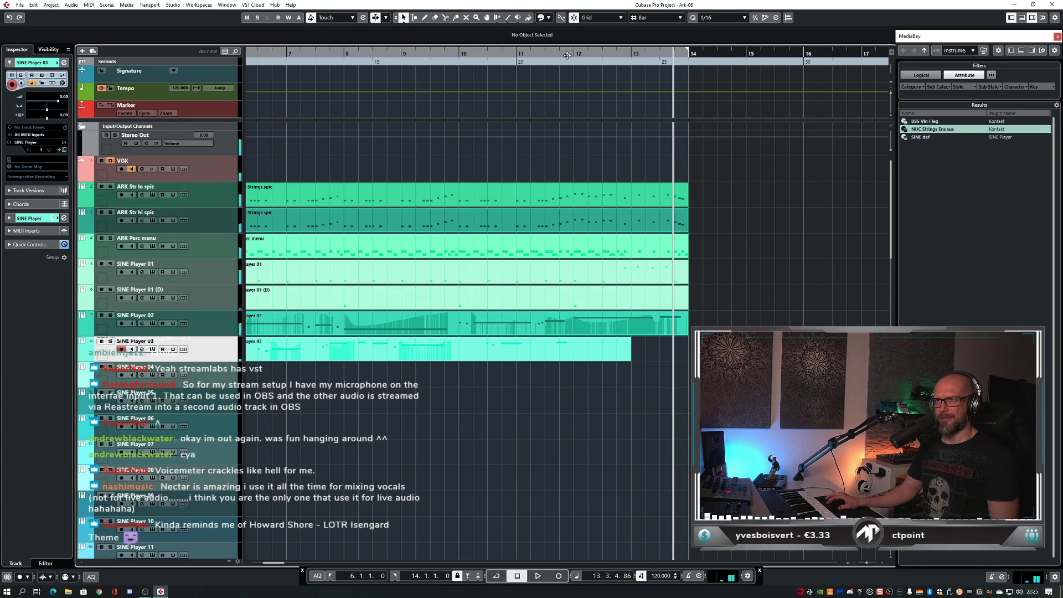
{"action": "left_click", "coordinate": [568, 55]}
{"action": "key", "text": "space"}
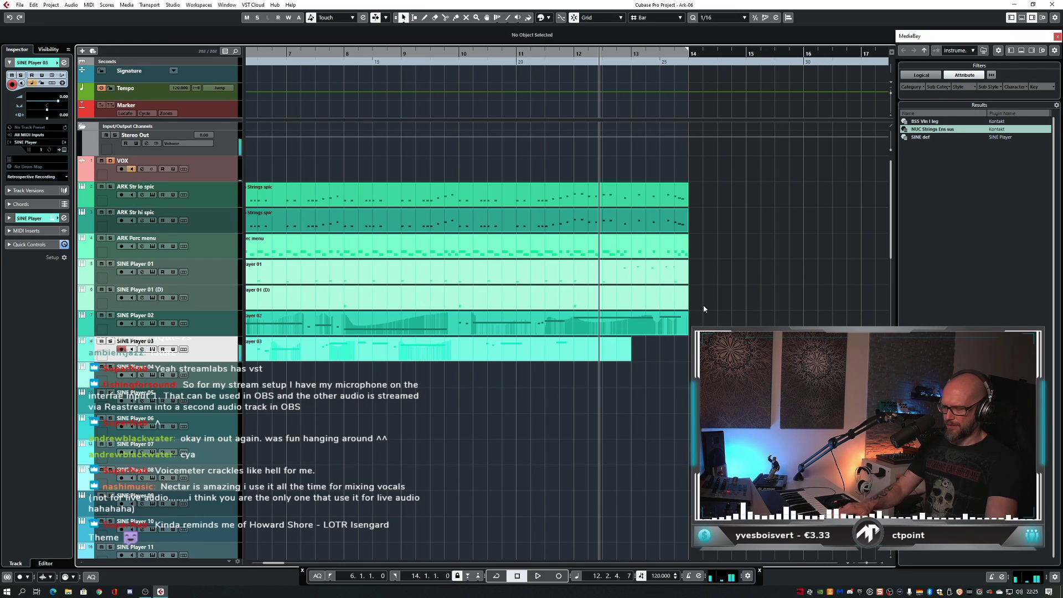
- Record a SINE Player 03 take from bar 11 past bar 13, trim it at bar 14 and glue it to the part
{"action": "key", "text": "KP_Subtract"}
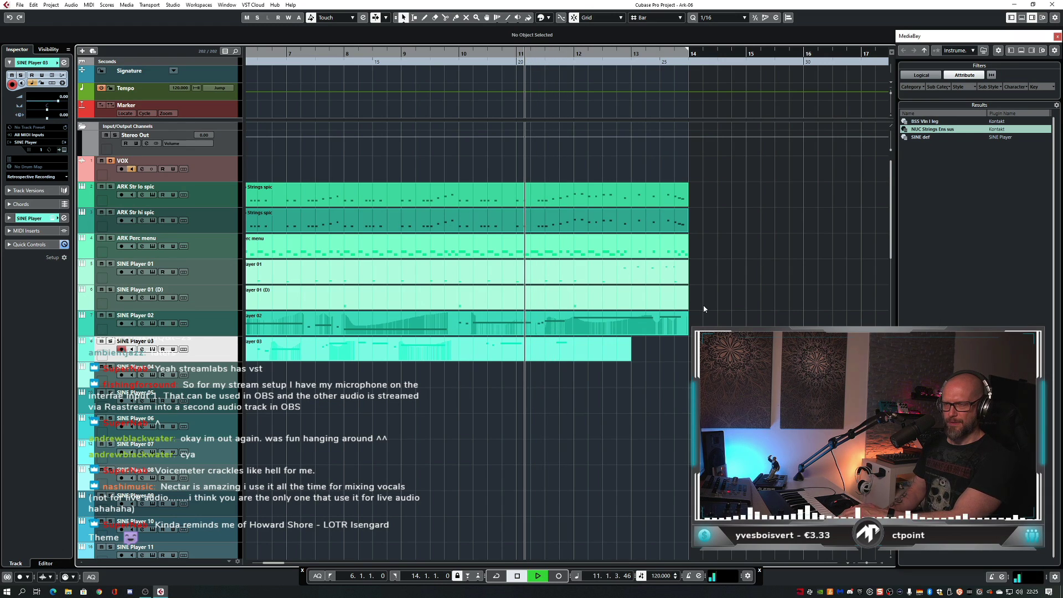
{"action": "key", "text": "KP_Multiply"}
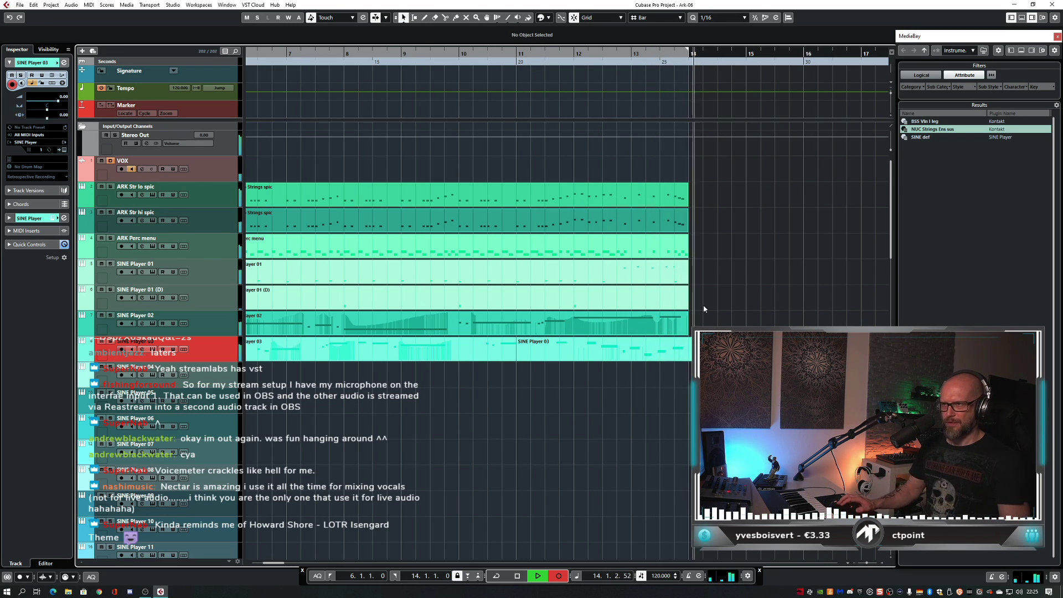
{"action": "key", "text": "space"}
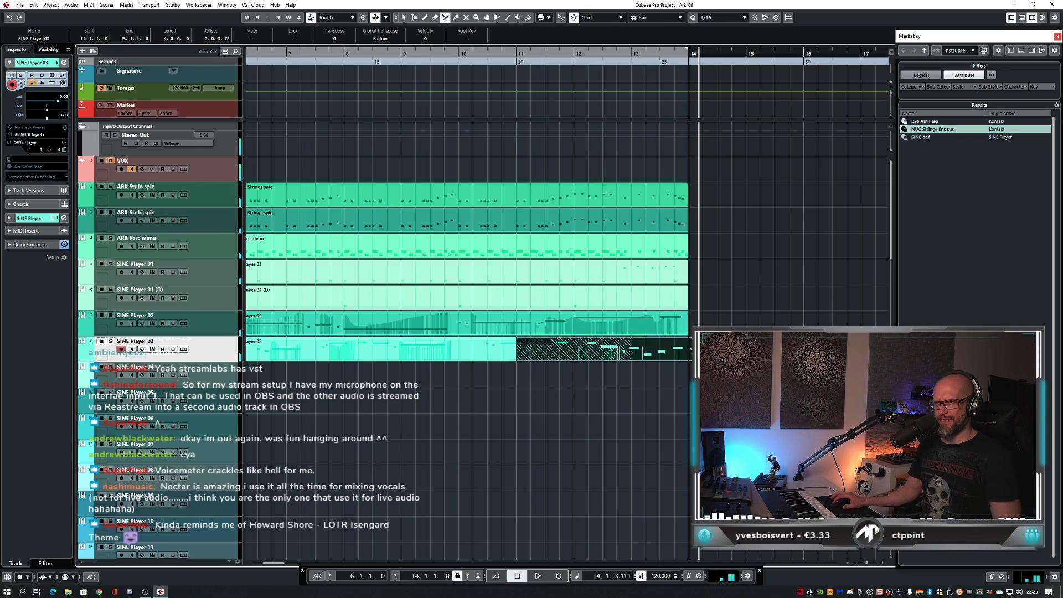
{"action": "scroll", "coordinate": [586, 342], "scroll_direction": "left", "scroll_amount": 2}
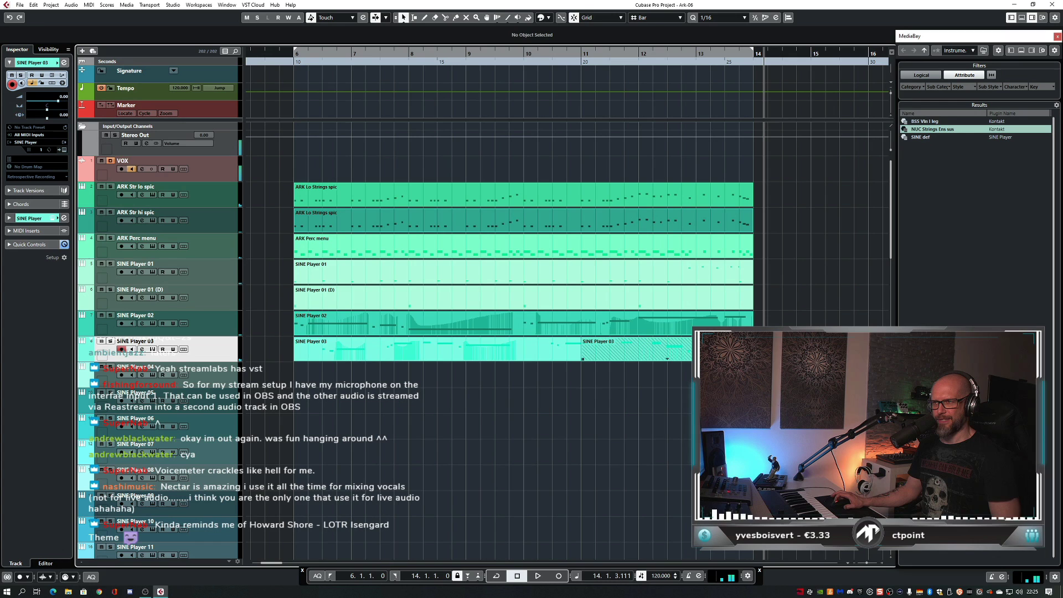
{"action": "left_click", "coordinate": [586, 341]}
{"action": "left_click", "coordinate": [560, 342]}
{"action": "key", "text": "1"}
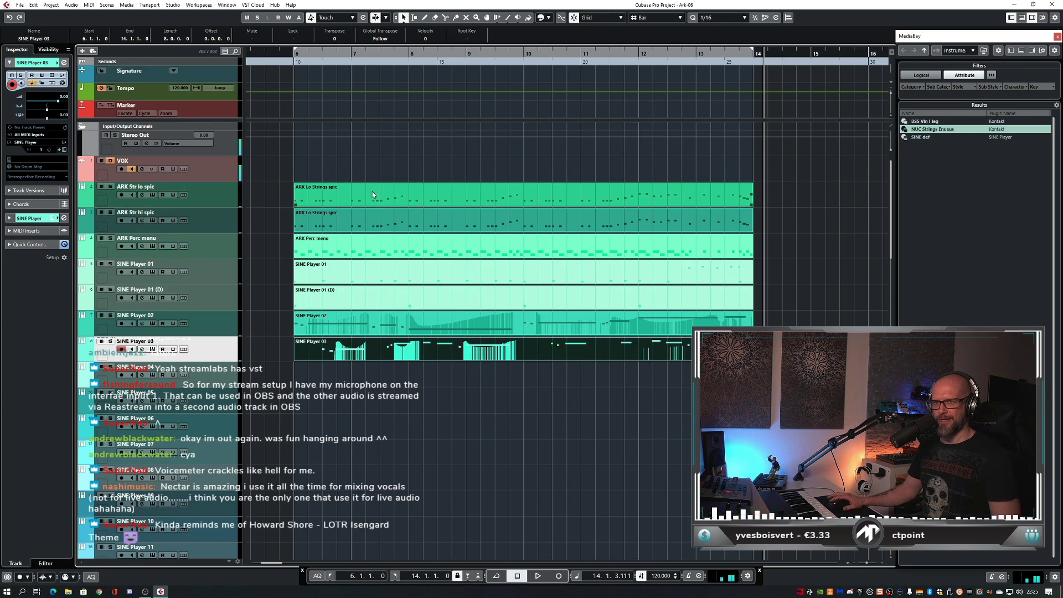
- Play the joined part, open the SINE Player 02 and 03 parts together in the note editor and place the cursor before bar 10
{"action": "key", "text": "space"}
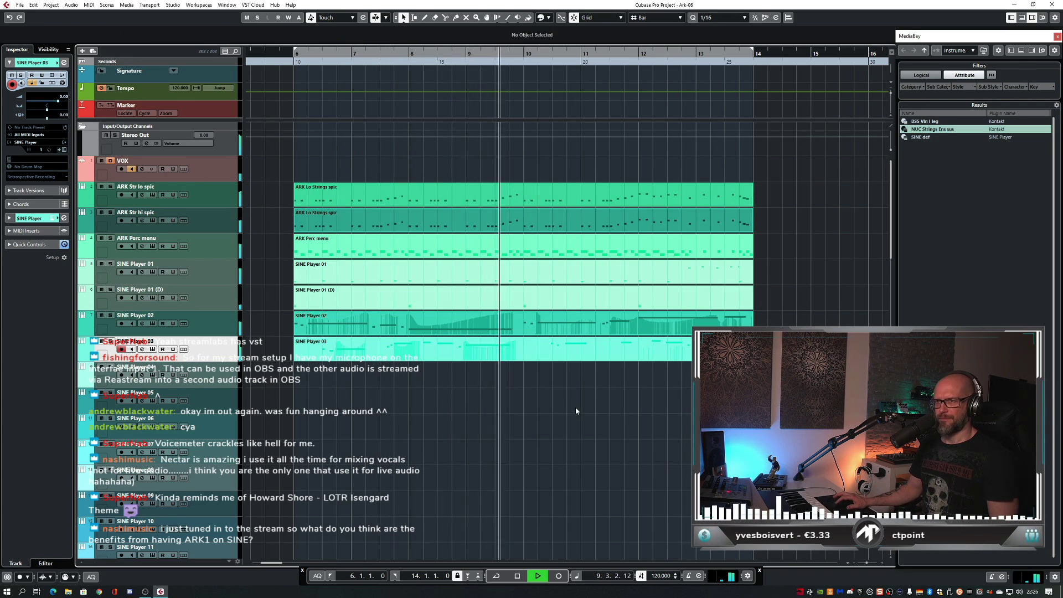
{"action": "left_click_drag", "start_coordinate": [576, 407], "coordinate": [665, 333]}
{"action": "double_click", "coordinate": [666, 334]}
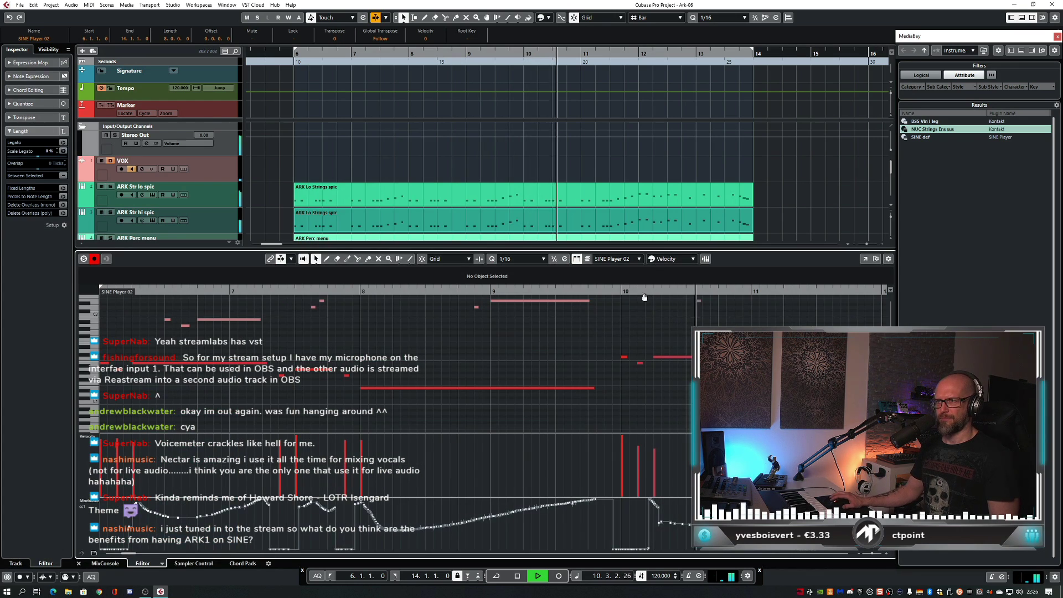
{"action": "key", "text": "space"}
{"action": "scroll", "coordinate": [561, 311], "scroll_direction": "right", "scroll_amount": 2}
{"action": "left_click", "coordinate": [537, 296]}
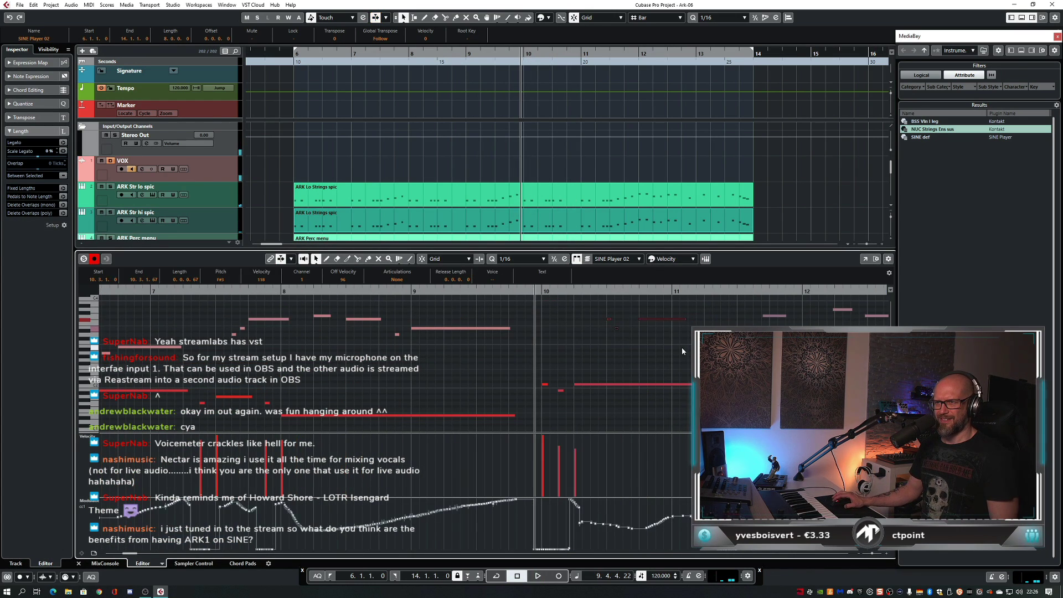
- Lower the pitch of the SINE Player 03 notes in the second half of bar 10 and listen through to bar 11
{"action": "left_click", "coordinate": [610, 328]}
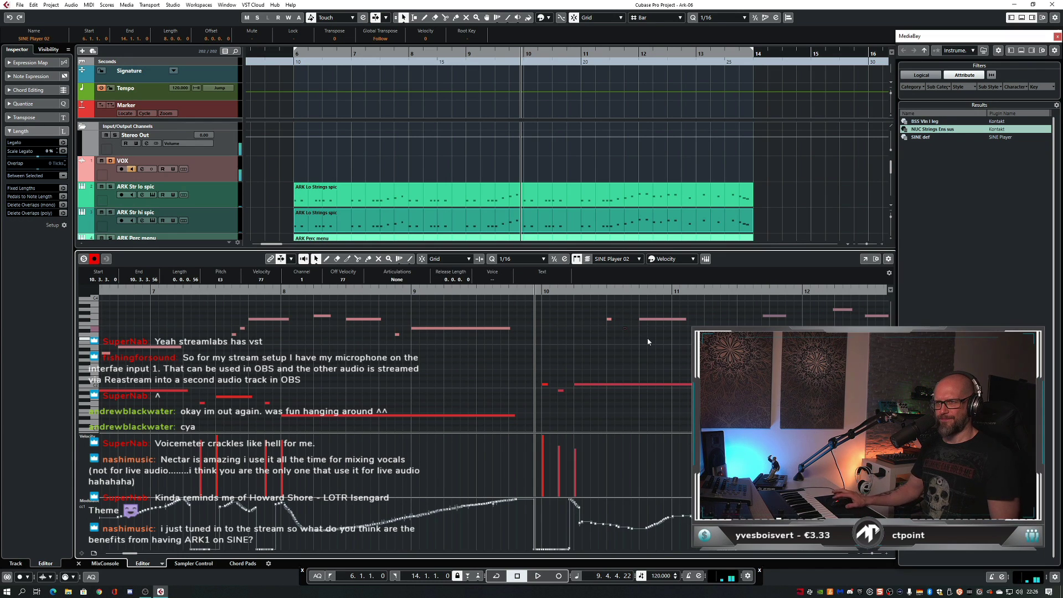
{"action": "left_click_drag", "start_coordinate": [690, 341], "coordinate": [608, 308]}
{"action": "key", "text": "space"}
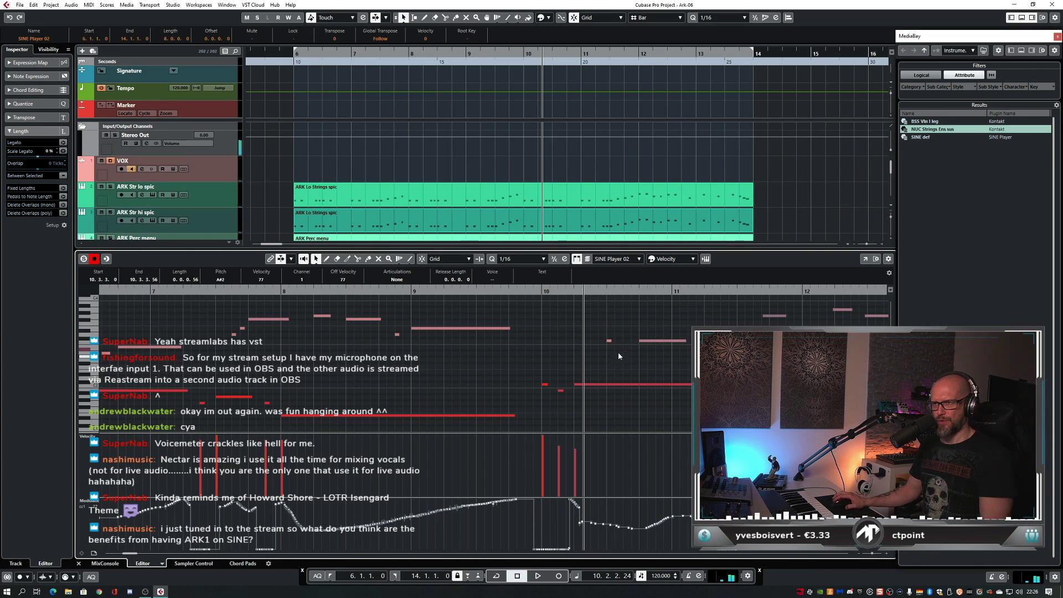
{"action": "double_click", "coordinate": [540, 293]}
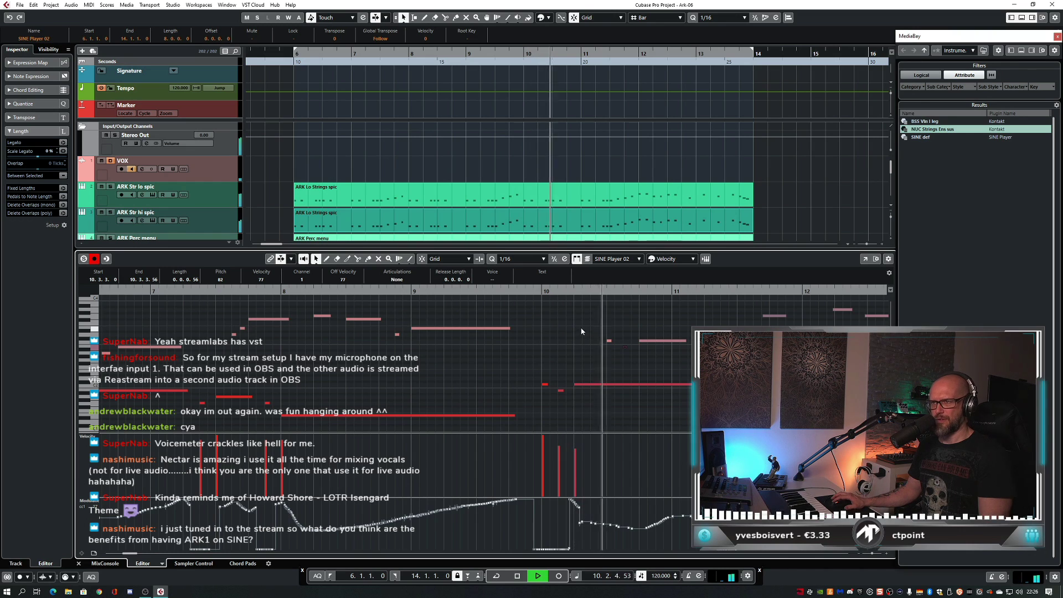
{"action": "key", "text": "space"}
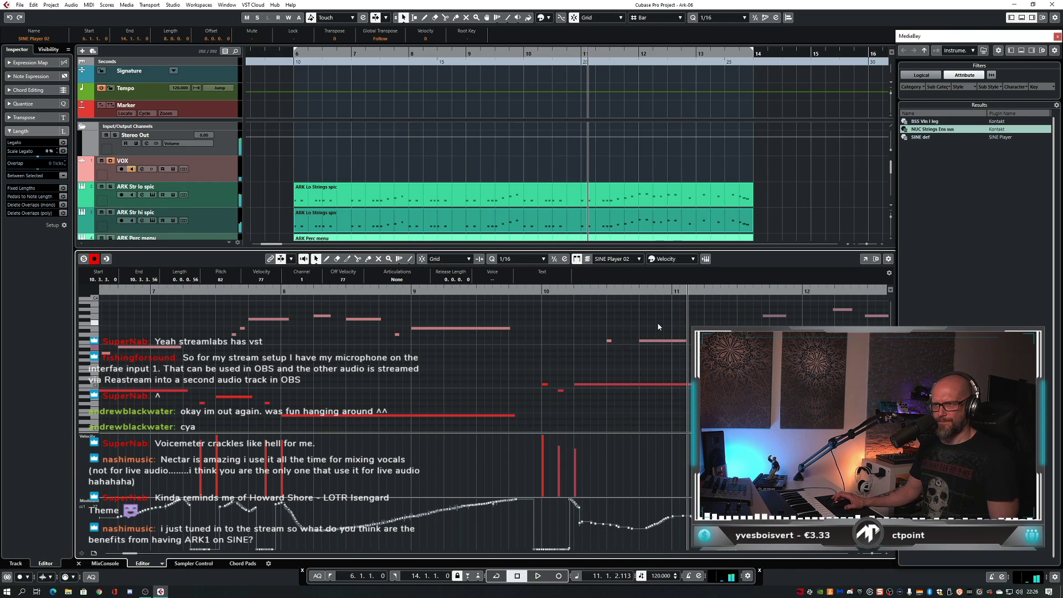
- Replay bar 10 and shift the SINE Player 03 notes in its second half further down in pitch
{"action": "scroll", "coordinate": [609, 328], "scroll_direction": "right", "scroll_amount": 2}
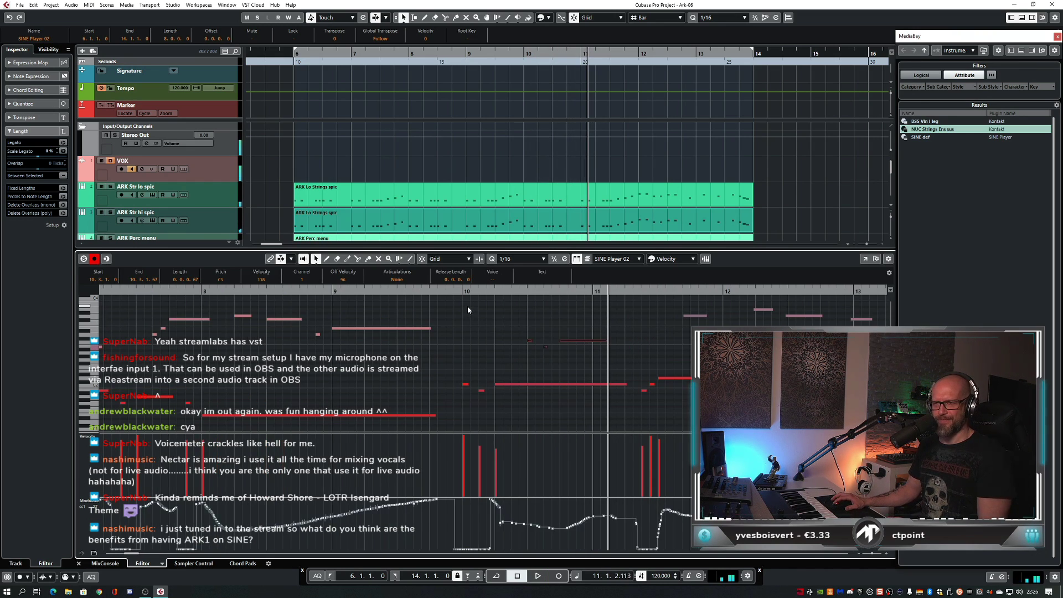
{"action": "key", "text": "space"}
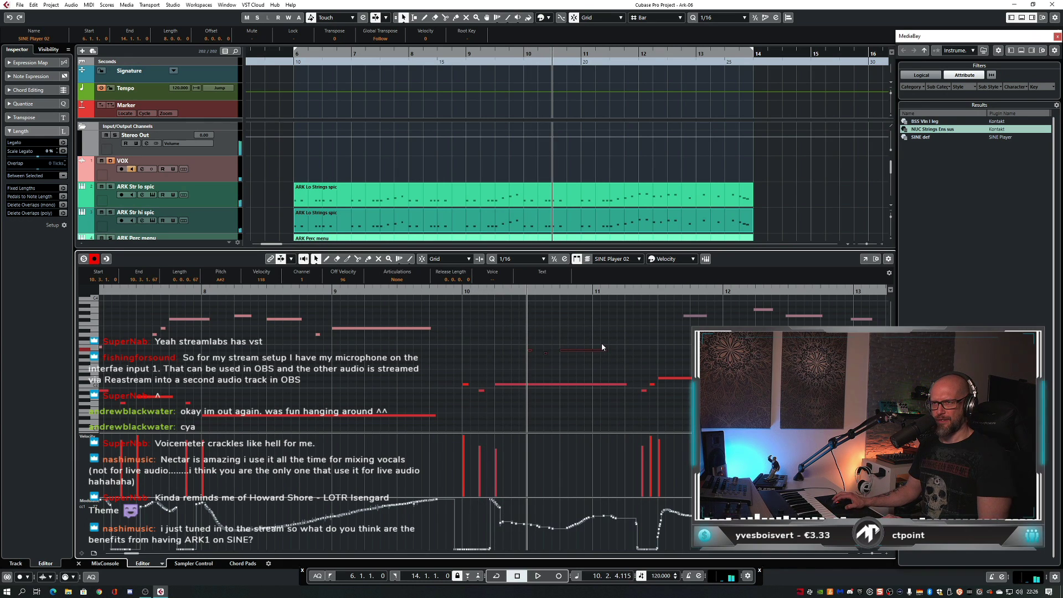
{"action": "left_click_drag", "start_coordinate": [601, 347], "coordinate": [601, 350]}
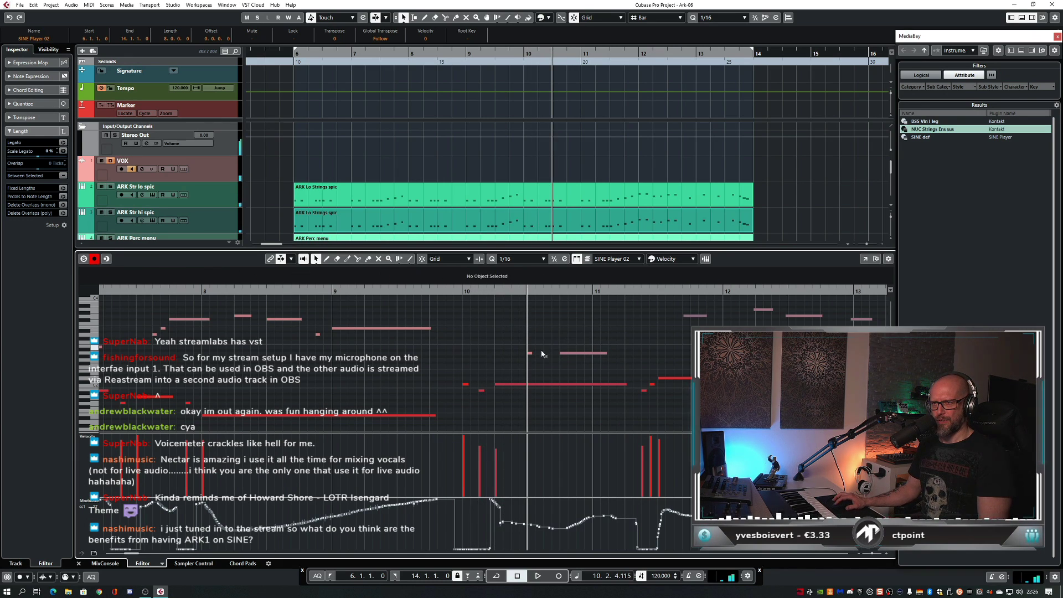
- Play the two SINE Player parts from just before bar 10 into bar 11 and listen to how their notes fit
{"action": "double_click", "coordinate": [456, 291]}
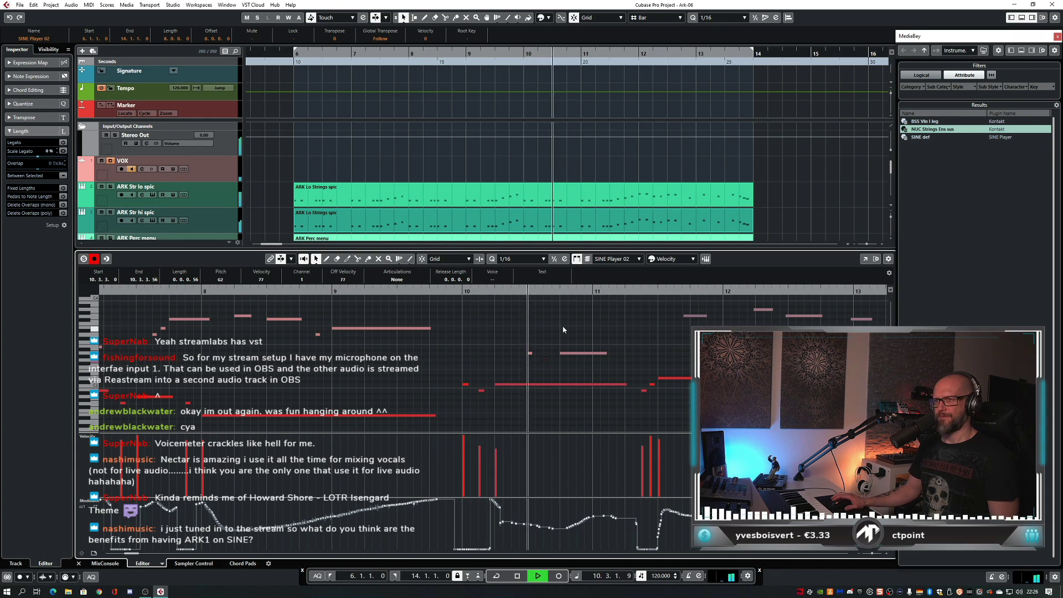
{"action": "key", "text": "space"}
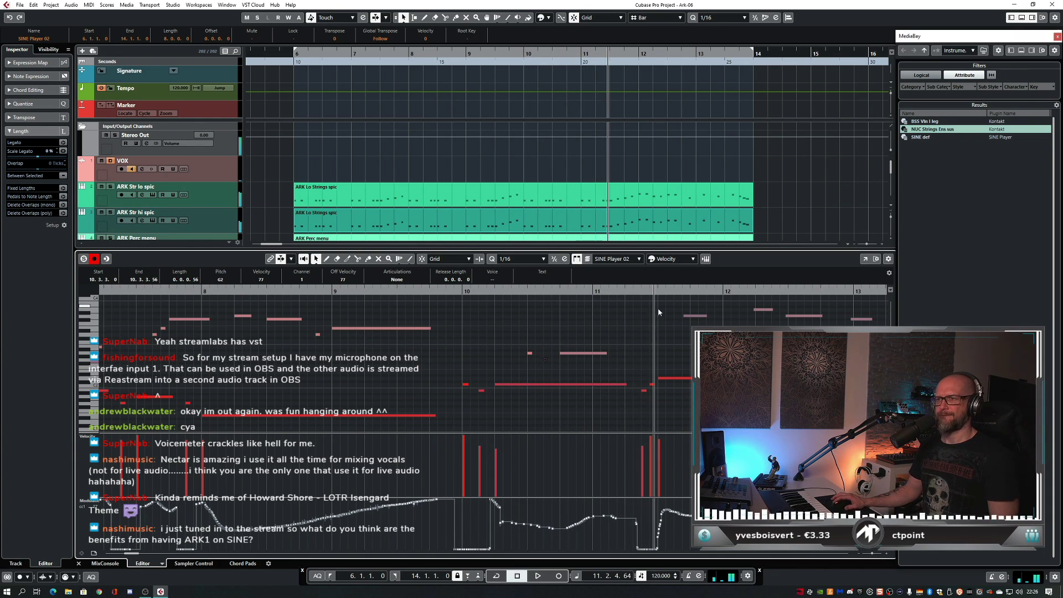
{"action": "double_click", "coordinate": [461, 294]}
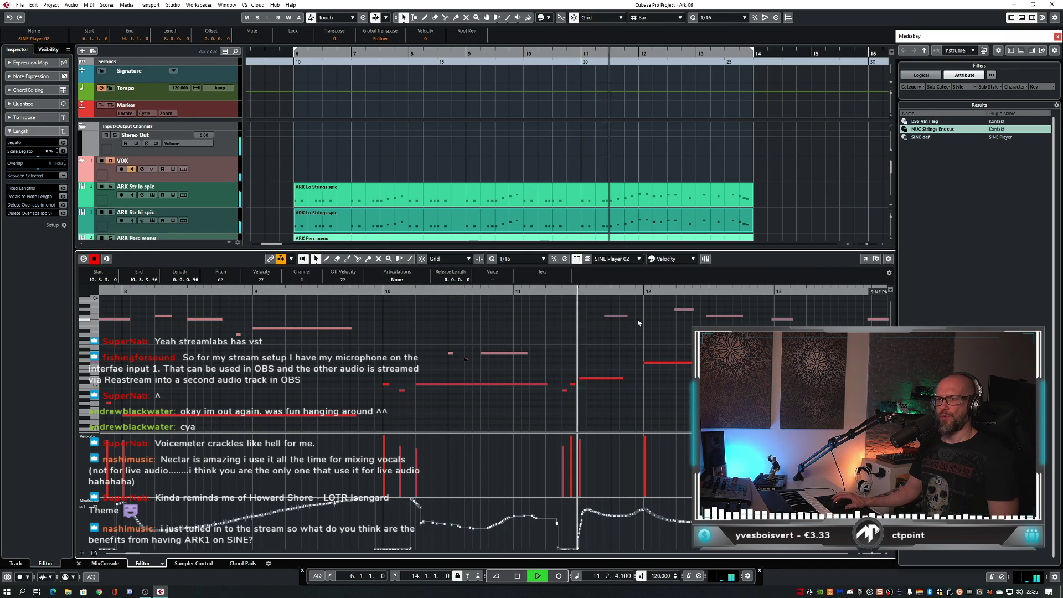
{"action": "key", "text": "space"}
{"action": "double_click", "coordinate": [370, 294]}
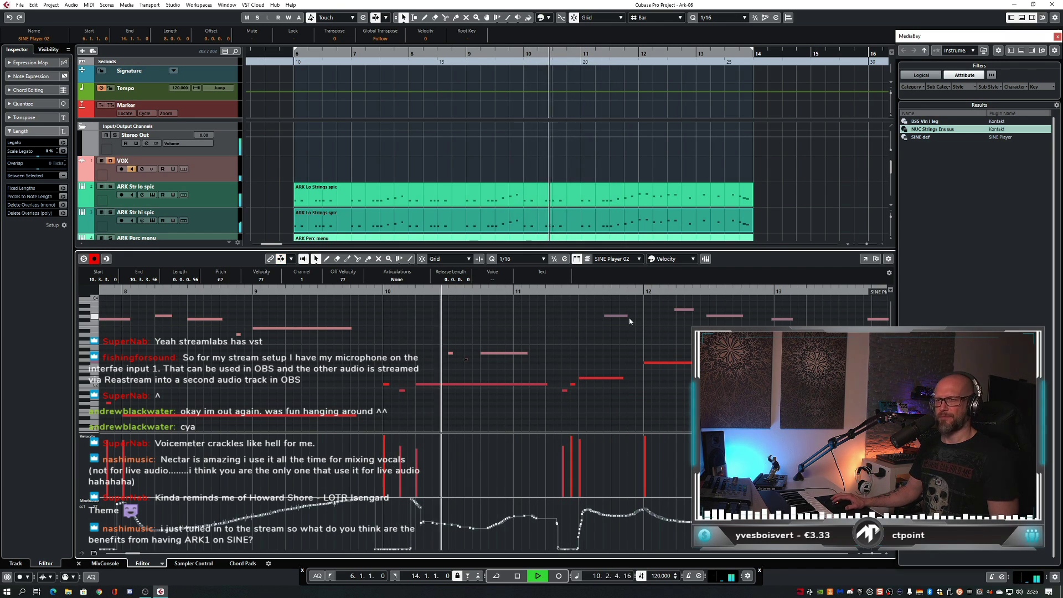
{"action": "key", "text": "space"}
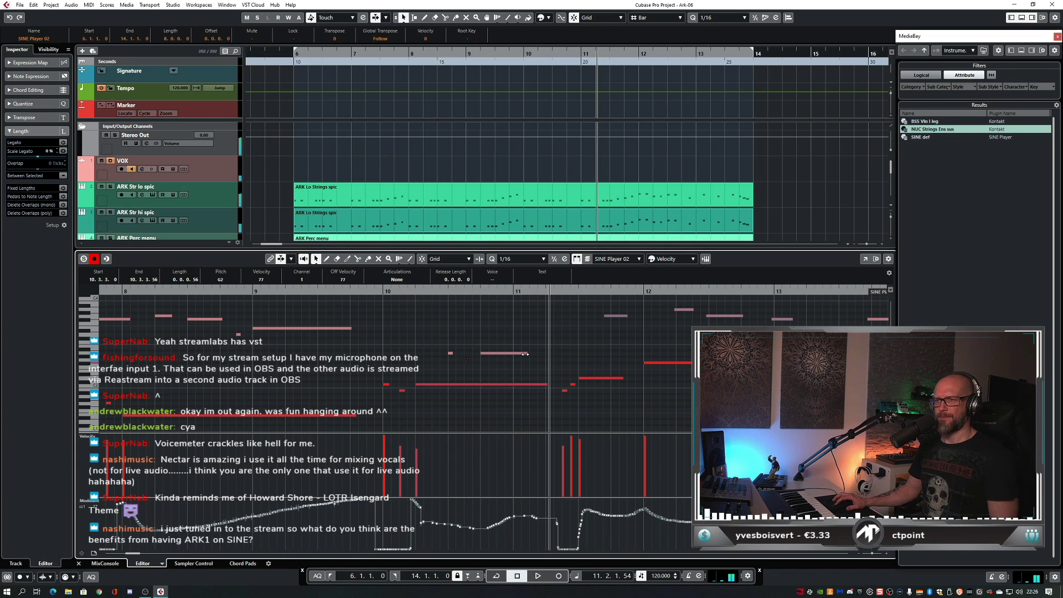
- Shorten the last SINE Player 03 note in bar 10, copy it to the start of bar 11 at a higher pitch, and listen
{"action": "left_click_drag", "start_coordinate": [527, 354], "coordinate": [516, 353]}
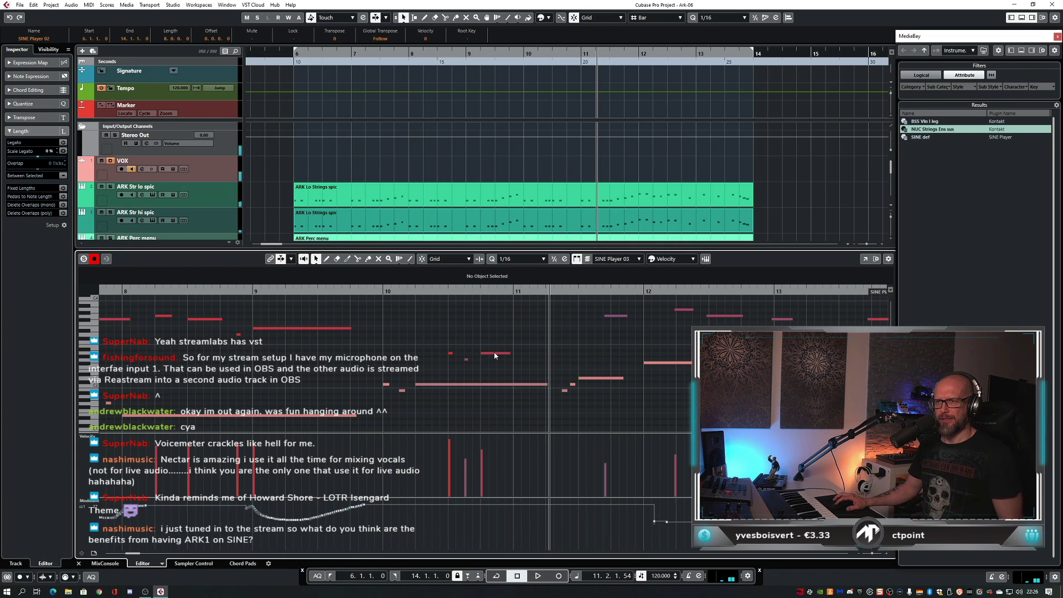
{"action": "left_click_drag", "start_coordinate": [495, 355], "coordinate": [526, 345]}
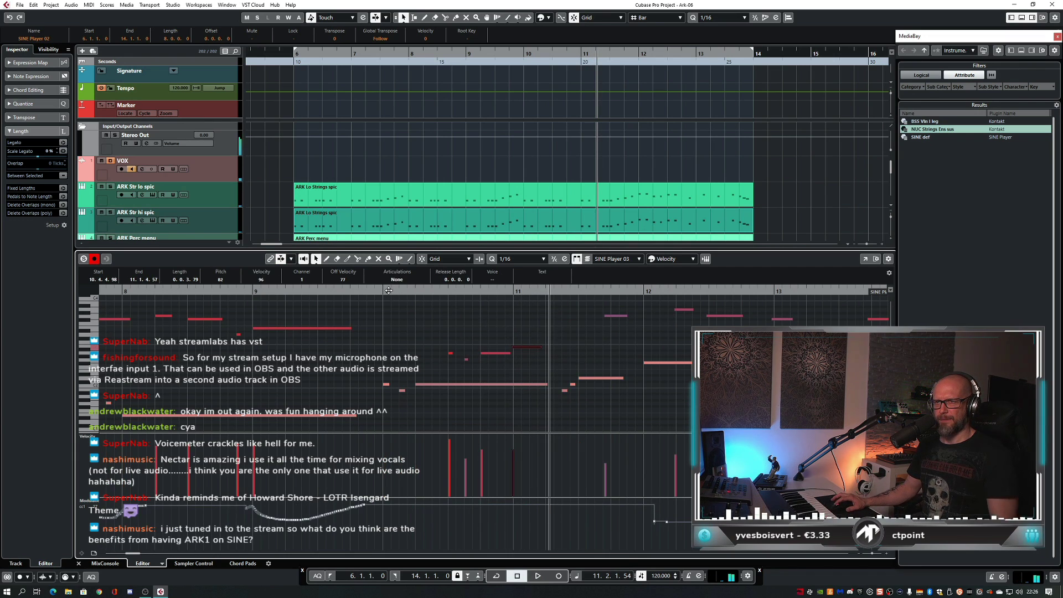
{"action": "left_click", "coordinate": [372, 290]}
{"action": "left_click", "coordinate": [509, 354]}
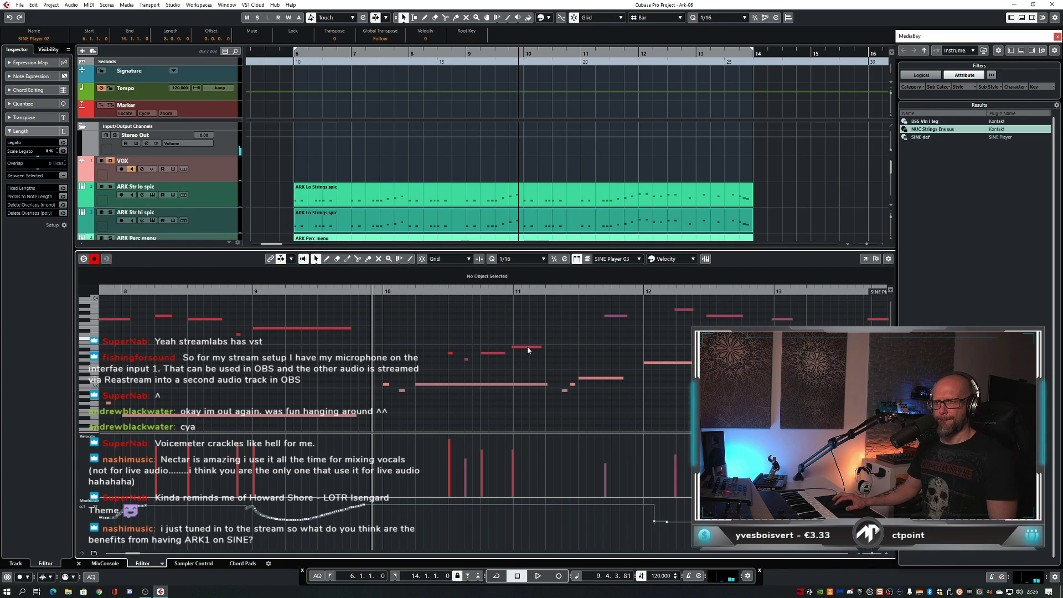
{"action": "left_click", "coordinate": [527, 348]}
{"action": "key", "text": "space"}
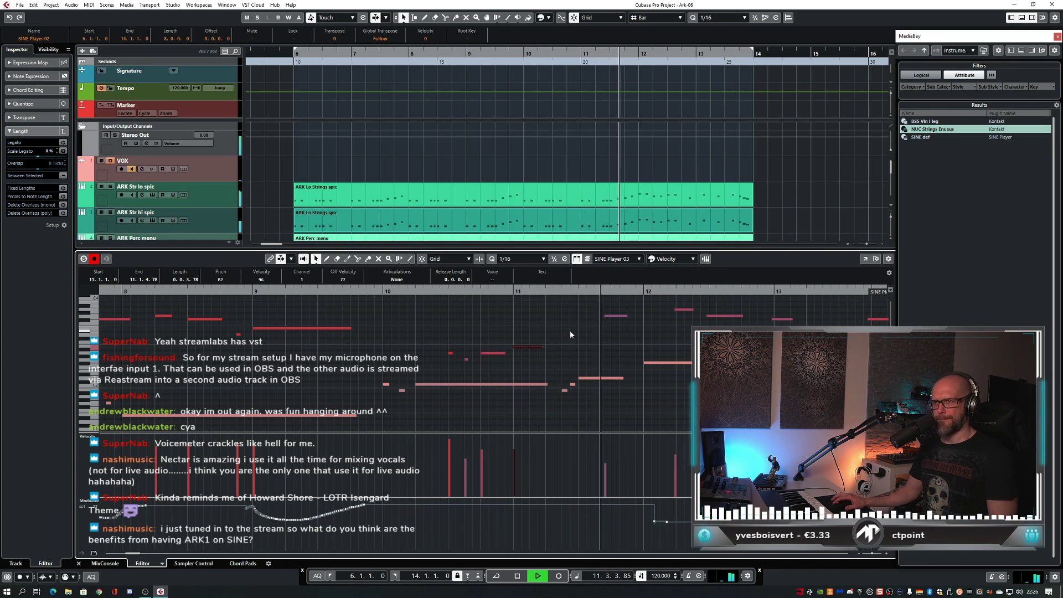
{"action": "key", "text": "space"}
- Try a lower pitch for the SINE Player 03 note in the second half of bar 11, and raise it back to G3
{"action": "left_click_drag", "start_coordinate": [547, 291], "coordinate": [600, 319]}
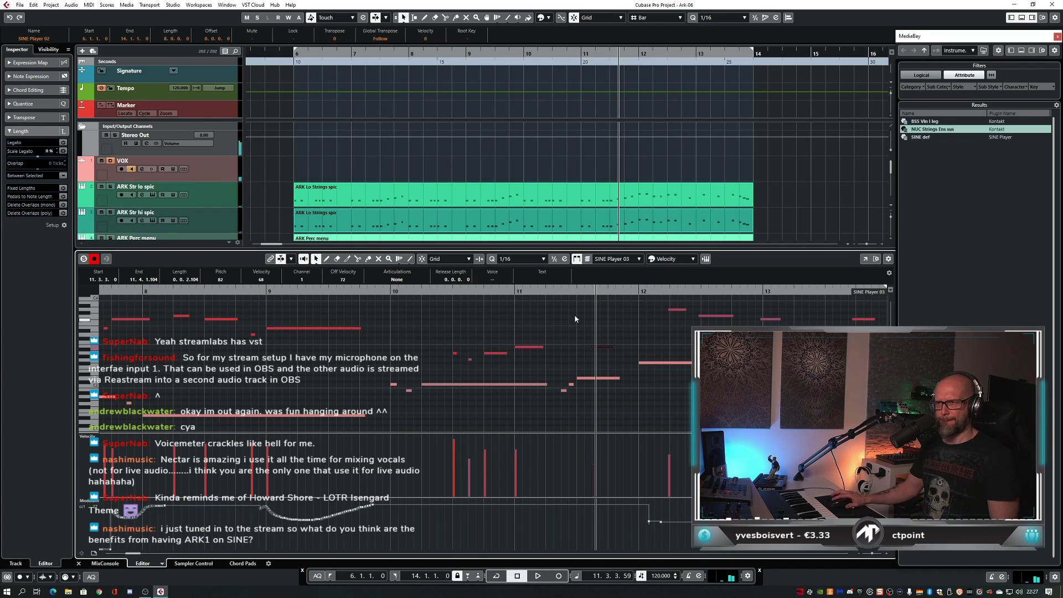
{"action": "key", "text": "space"}
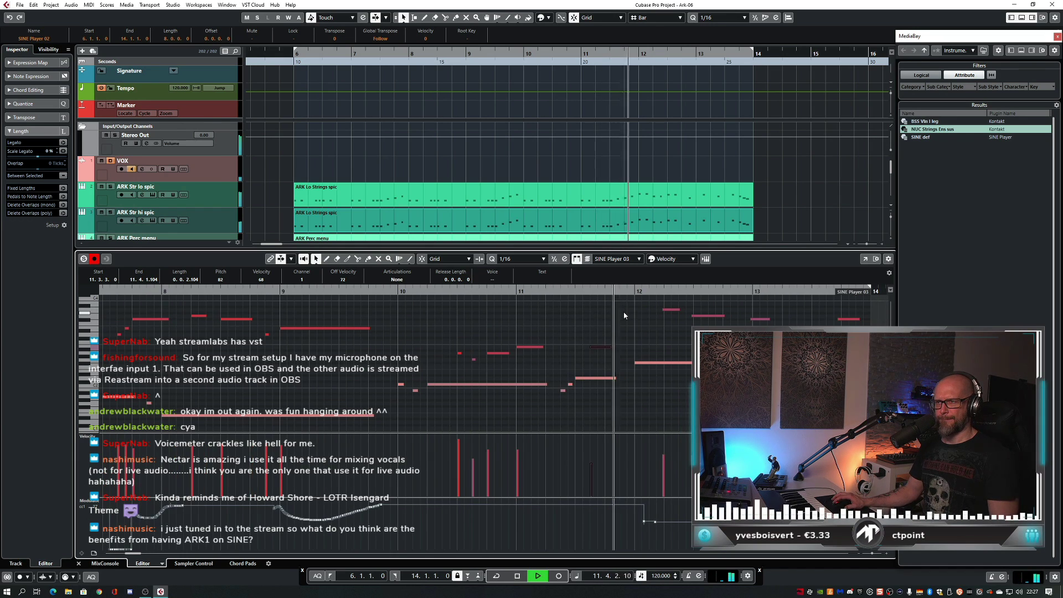
{"action": "key", "text": "space"}
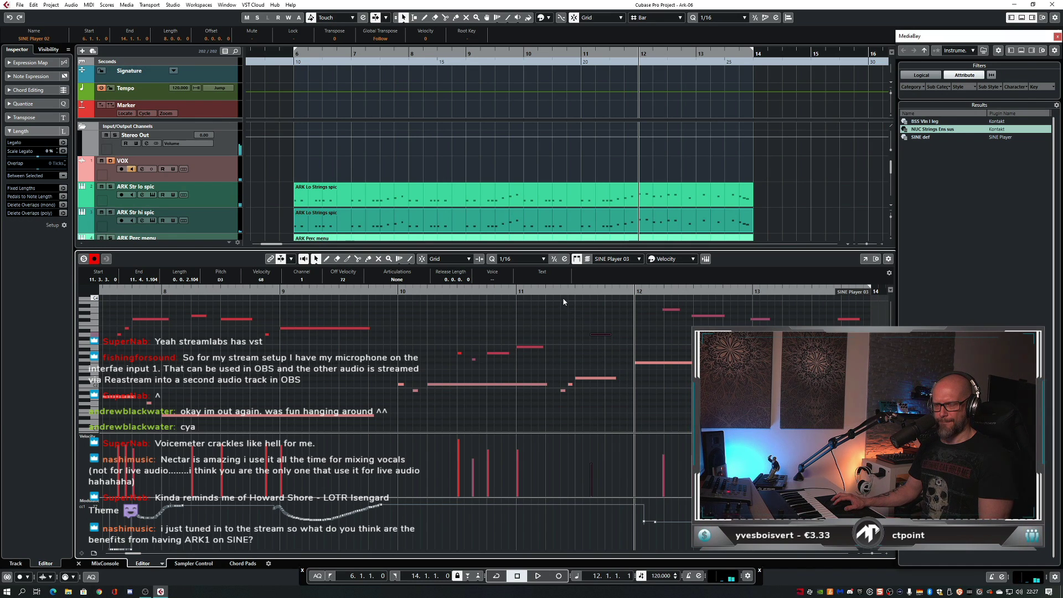
{"action": "key", "text": "Up"}
{"action": "key", "text": "Up"}
{"action": "key", "text": "Up"}
{"action": "key", "text": "Up"}
{"action": "key", "text": "Up"}
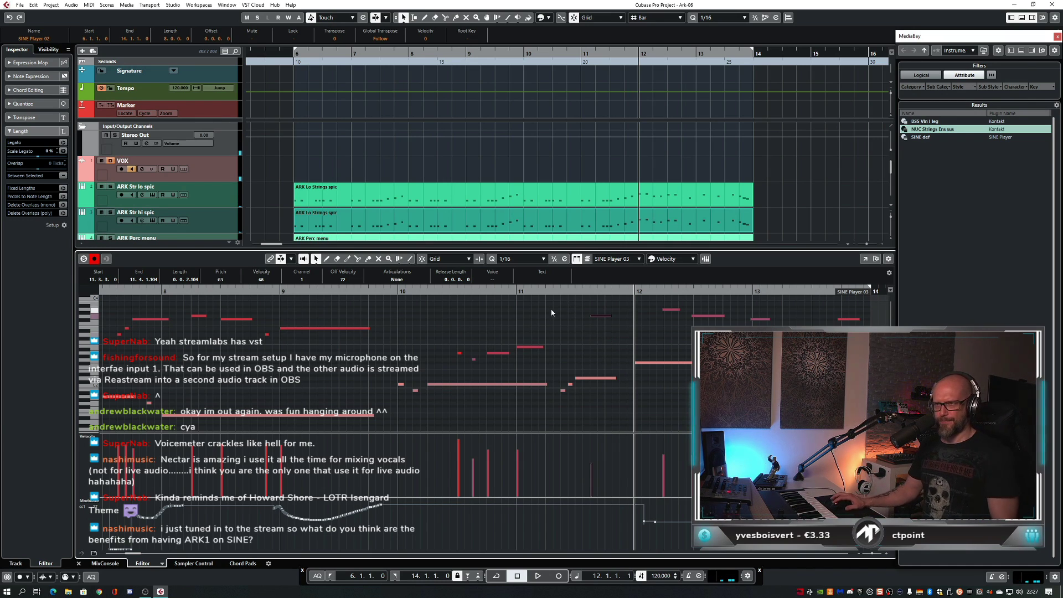
- Listen from just before bar 10 into bar 11 and replay the second half of bar 11
{"action": "left_click", "coordinate": [390, 291]}
{"action": "key", "text": "space"}
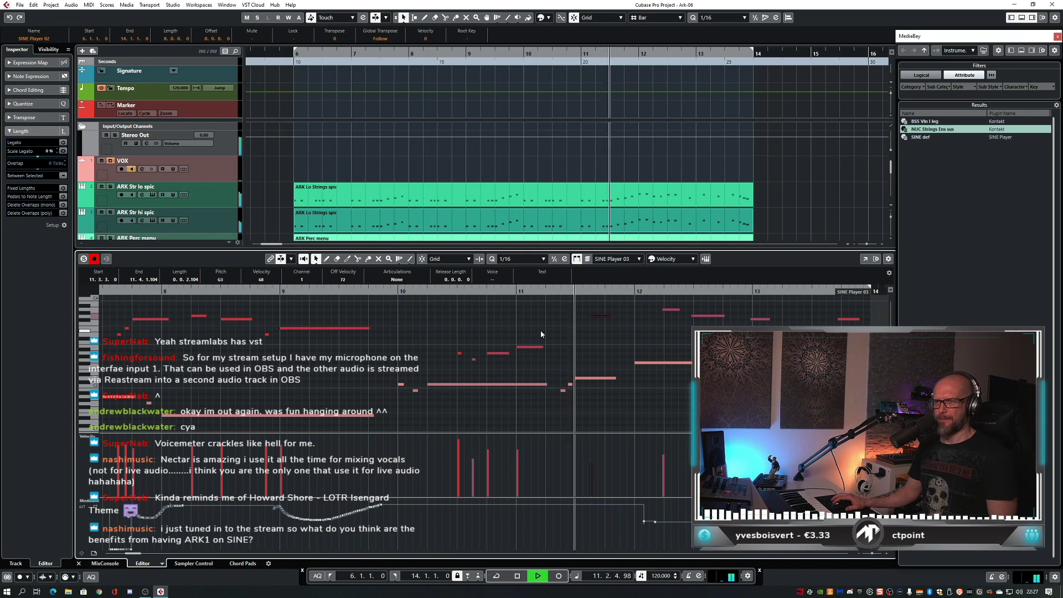
{"action": "key", "text": "space"}
{"action": "left_click", "coordinate": [571, 292]}
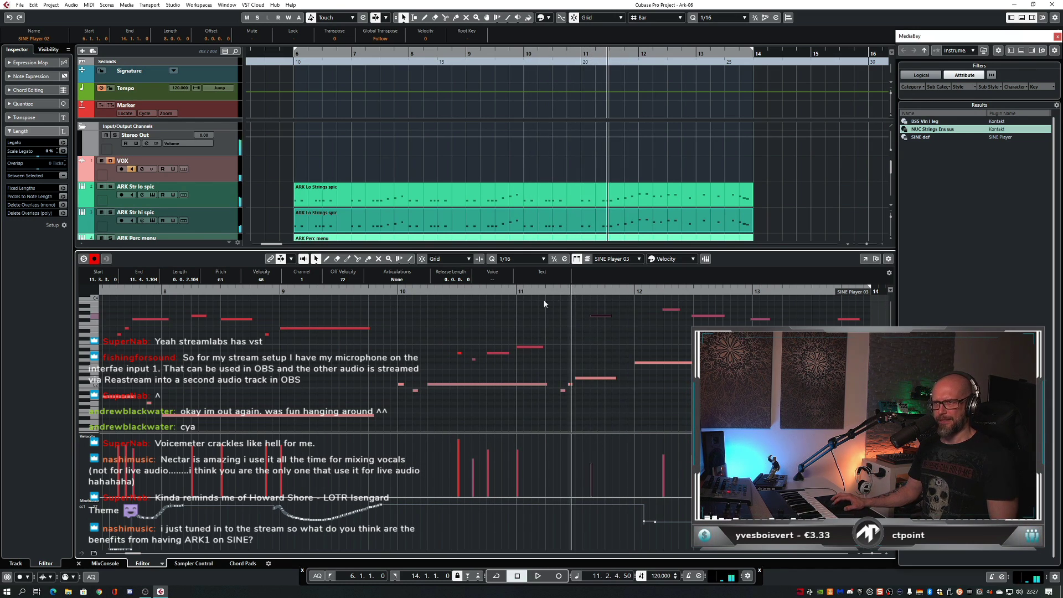
{"action": "key", "text": "space"}
{"action": "key", "text": "space"}
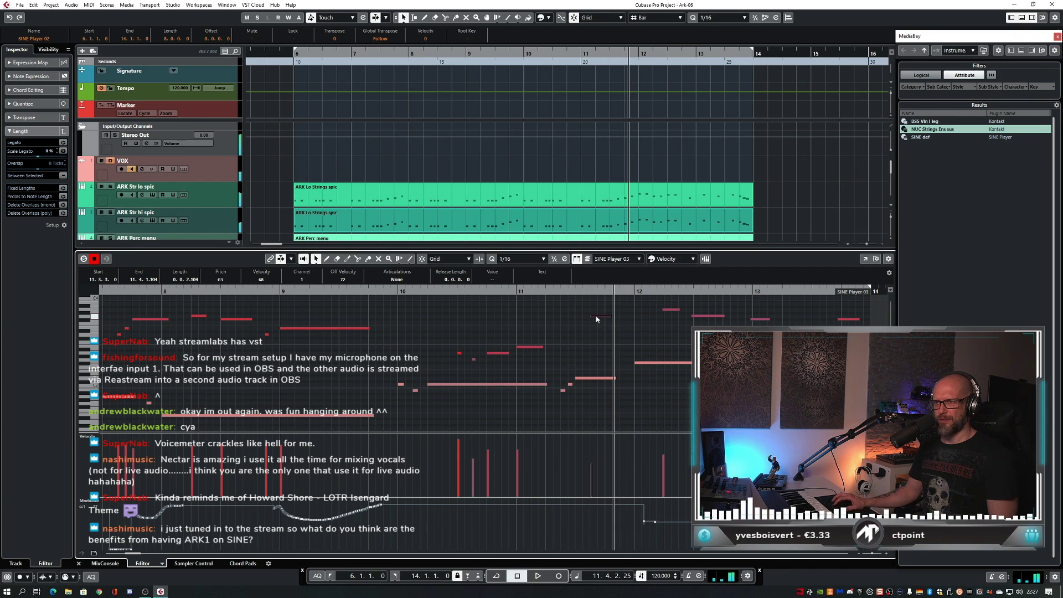
- Shift the late SINE Player 03 note in bar 11 to 11.4.1.0 and lengthen the SINE Player 02 note beneath it
{"action": "left_click", "coordinate": [548, 292]}
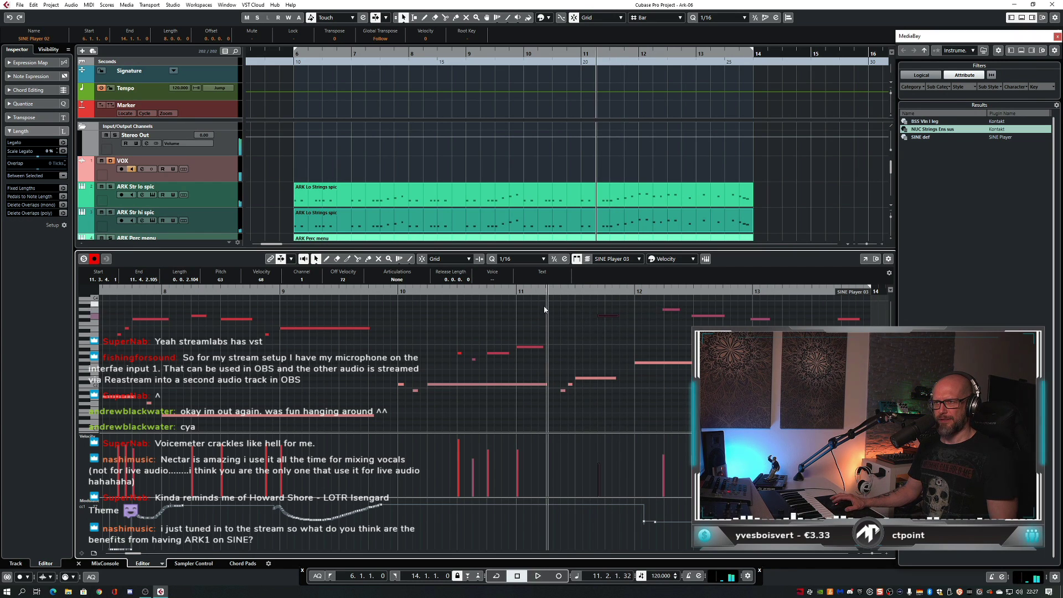
{"action": "key", "text": "space"}
{"action": "key", "text": "space"}
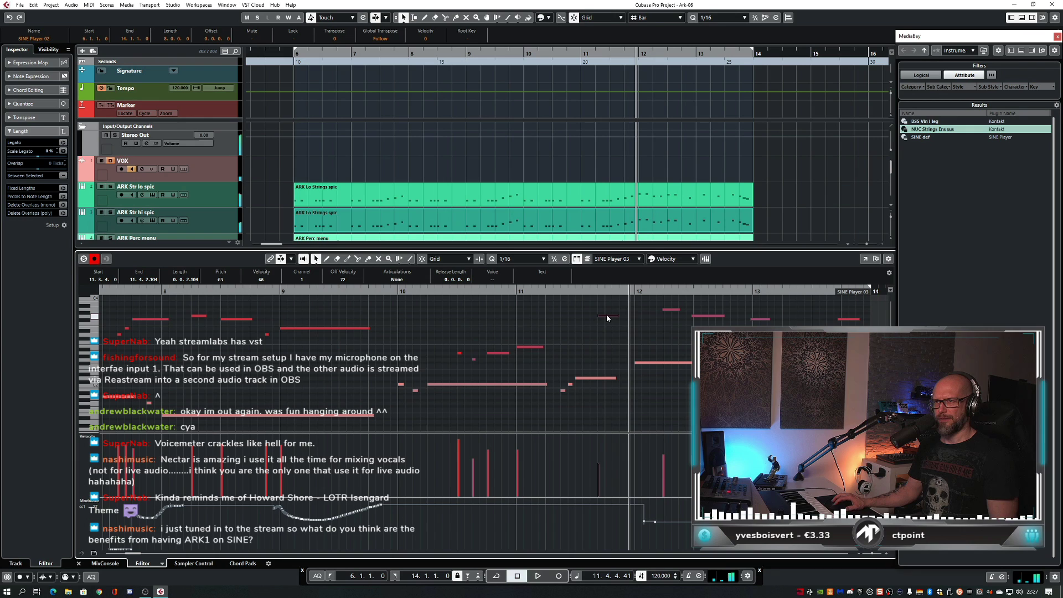
{"action": "left_click_drag", "start_coordinate": [607, 315], "coordinate": [613, 316]}
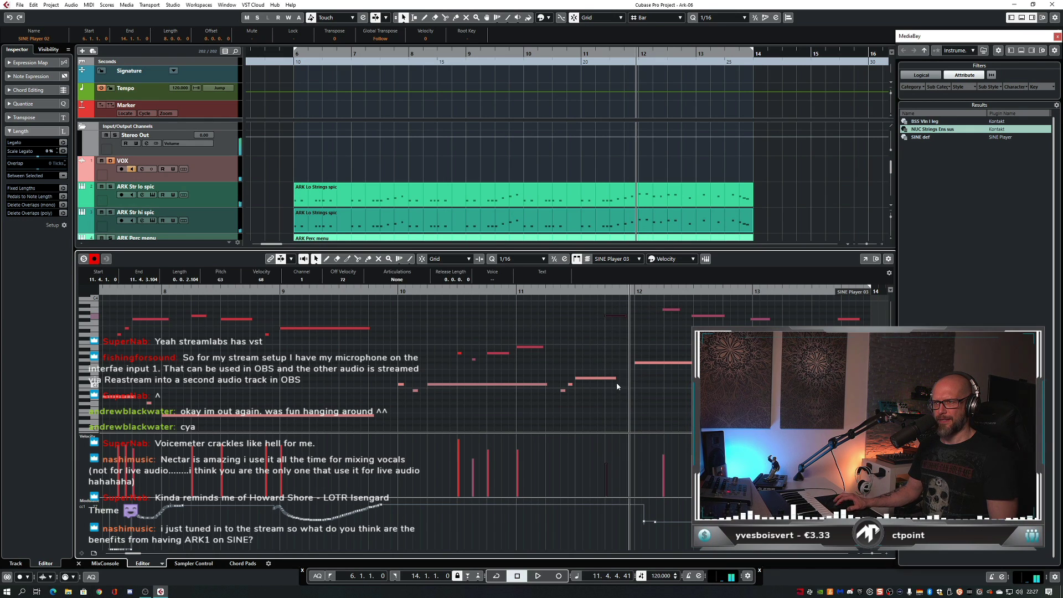
{"action": "left_click_drag", "start_coordinate": [616, 379], "coordinate": [618, 379]}
- Play bar 11 into bar 12, and replay both parts from just before bar 10 up to bar 13
{"action": "left_click", "coordinate": [541, 311]}
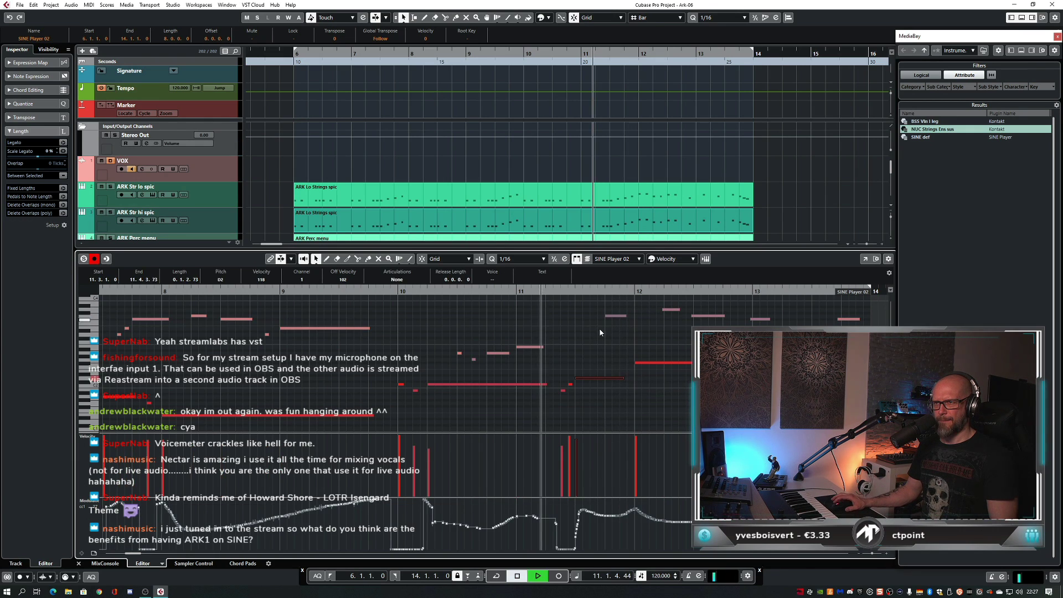
{"action": "key", "text": "space"}
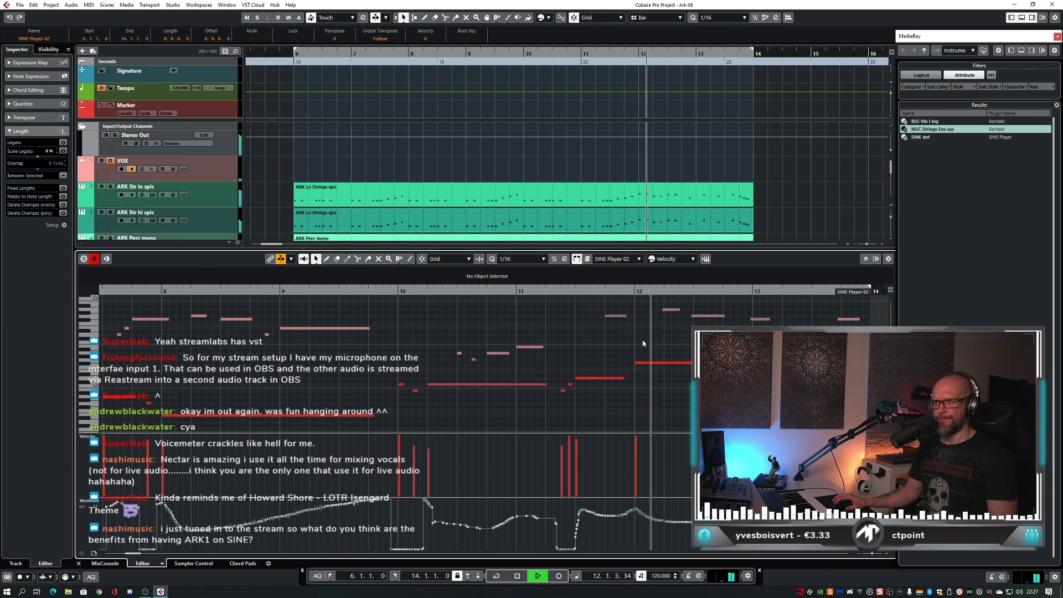
{"action": "key", "text": "space"}
{"action": "left_click", "coordinate": [387, 293]}
{"action": "key", "text": "space"}
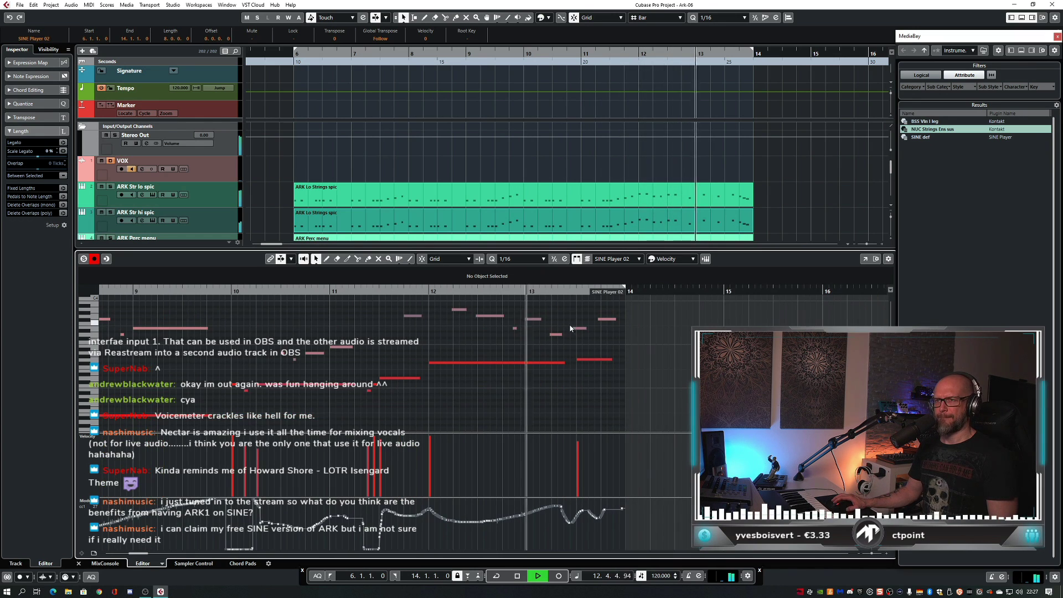
{"action": "key", "text": "space"}
- Quantize the SINE Player 03 notes from bar 12 into the start of bar 13 while listening to bar 12
{"action": "left_click", "coordinate": [505, 288]}
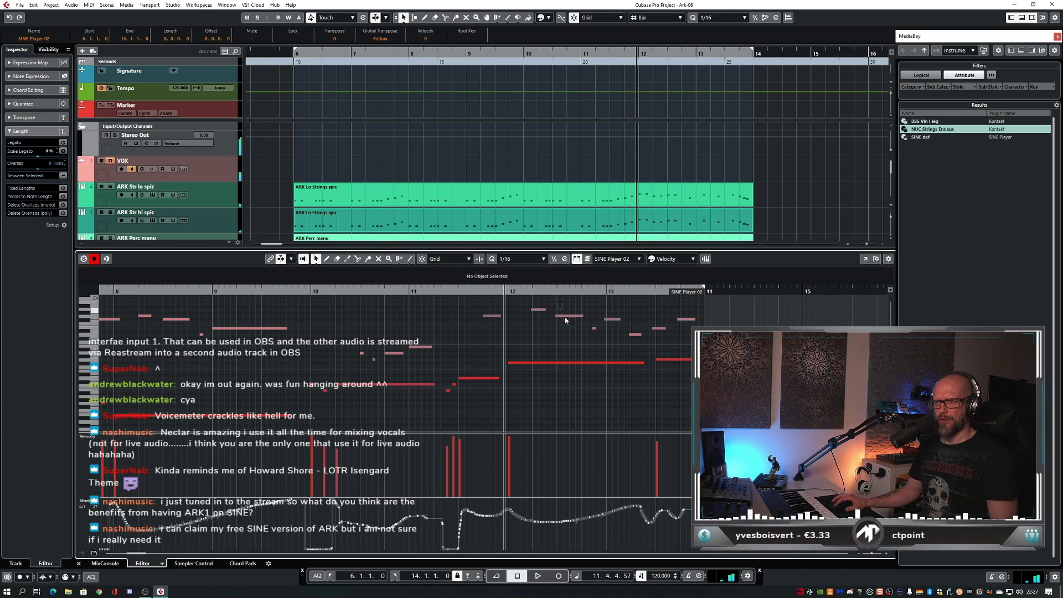
{"action": "key", "text": "space"}
{"action": "left_click_drag", "start_coordinate": [528, 305], "coordinate": [629, 338]}
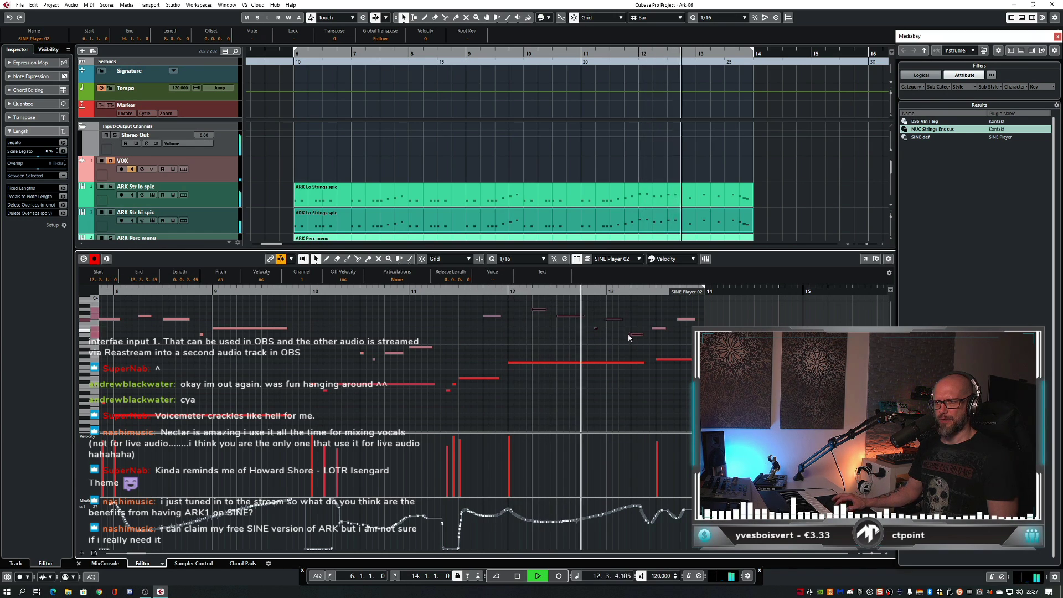
{"action": "key", "text": "space"}
{"action": "scroll", "coordinate": [546, 345], "scroll_direction": "left", "scroll_amount": 2}
{"action": "scroll", "coordinate": [430, 333], "scroll_direction": "left", "scroll_amount": 3}
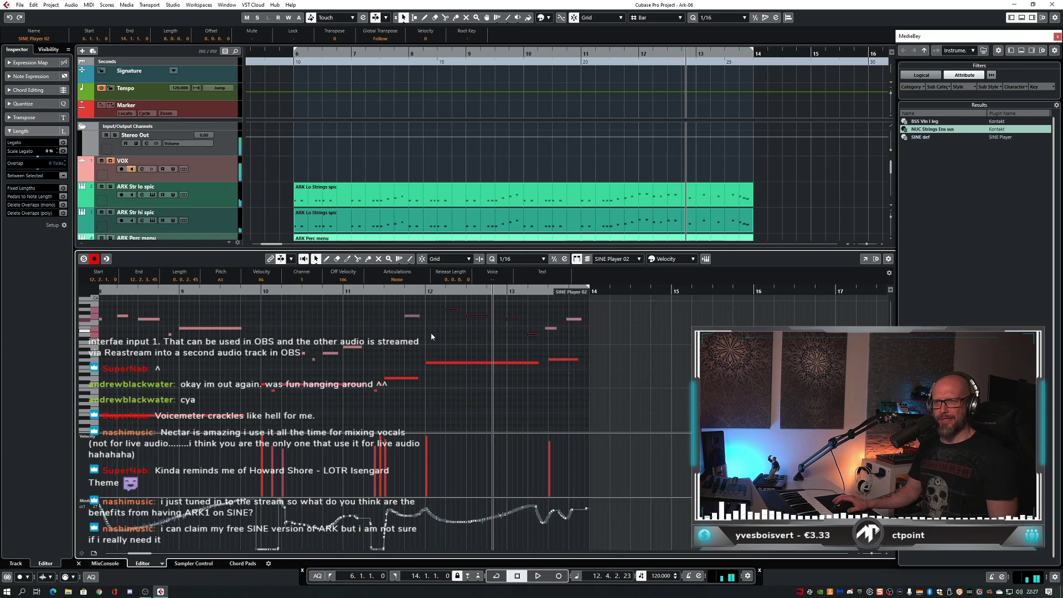
- Try the late SINE Player 03 note in bar 11 at 11.3.1.0 with several lower pitches up to F3, listening to each
{"action": "left_click", "coordinate": [489, 298]}
{"action": "key", "text": "space"}
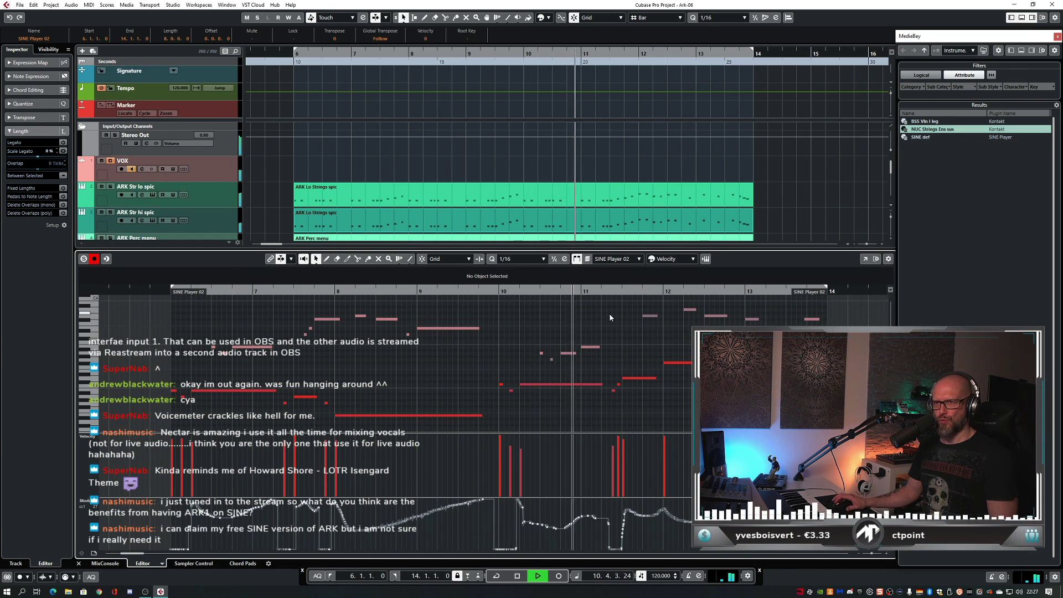
{"action": "left_click", "coordinate": [650, 319]}
{"action": "left_click_drag", "start_coordinate": [636, 324], "coordinate": [627, 348]}
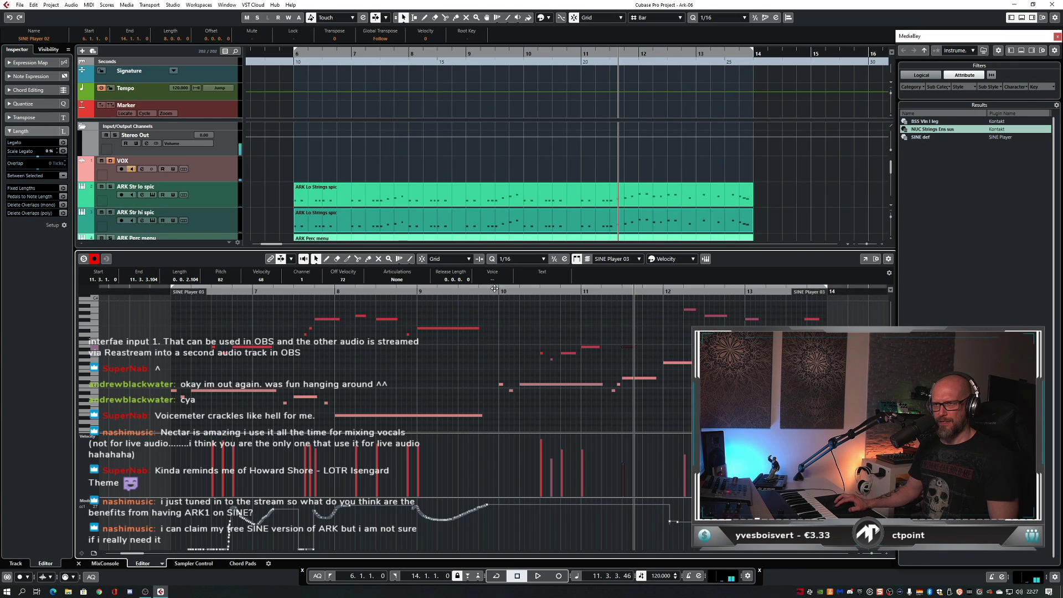
{"action": "key", "text": "space"}
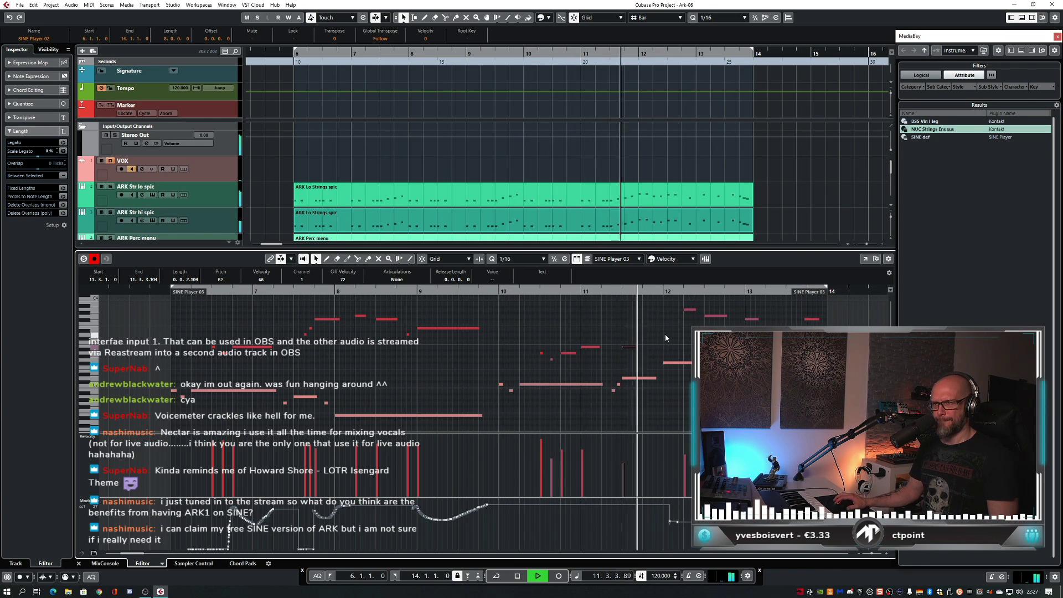
{"action": "key", "text": "space"}
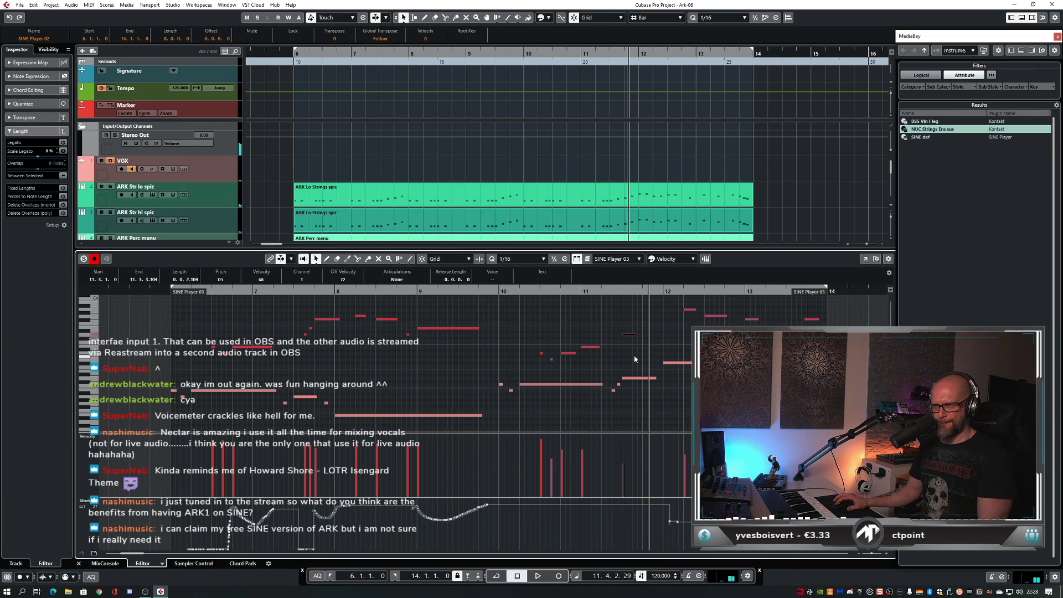
{"action": "left_click", "coordinate": [618, 293]}
{"action": "key", "text": "space"}
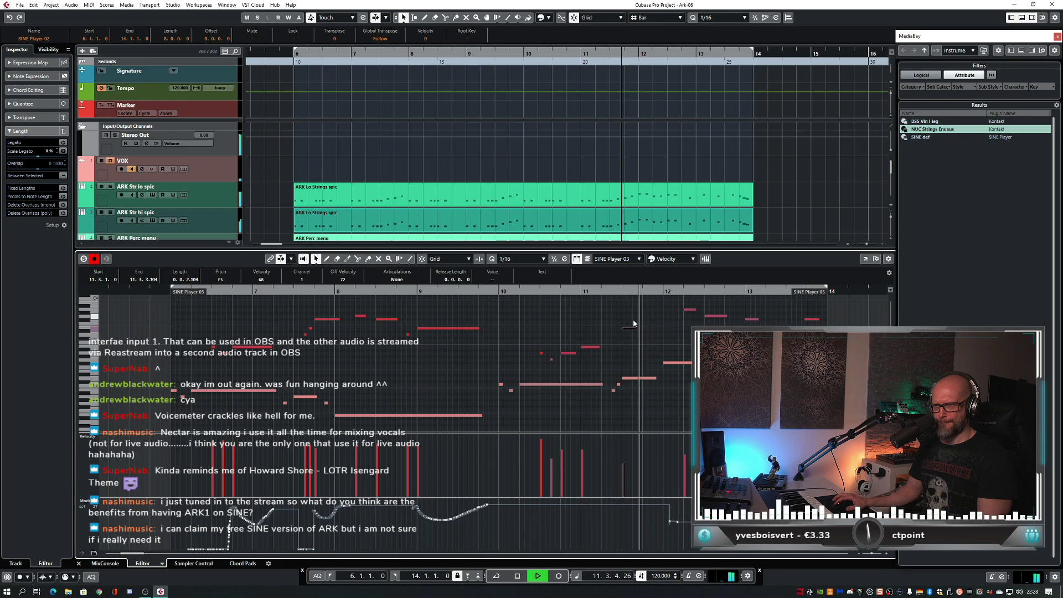
{"action": "key", "text": "space"}
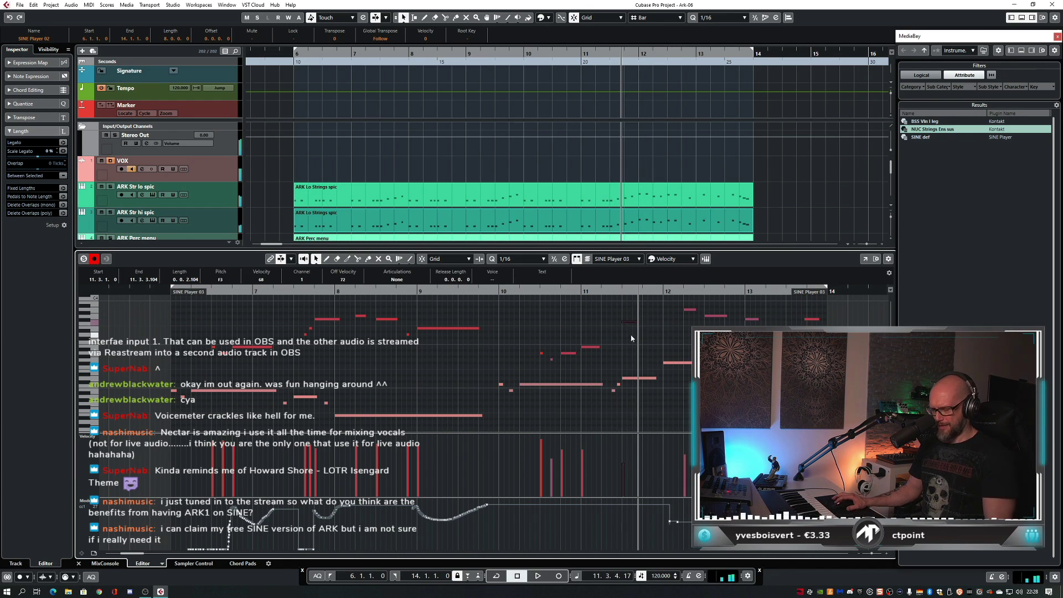
- Delete the SINE Player 03 note in the second half of bar 11 and play the parts from bar 6
{"action": "left_click", "coordinate": [166, 294]}
{"action": "key", "text": "space"}
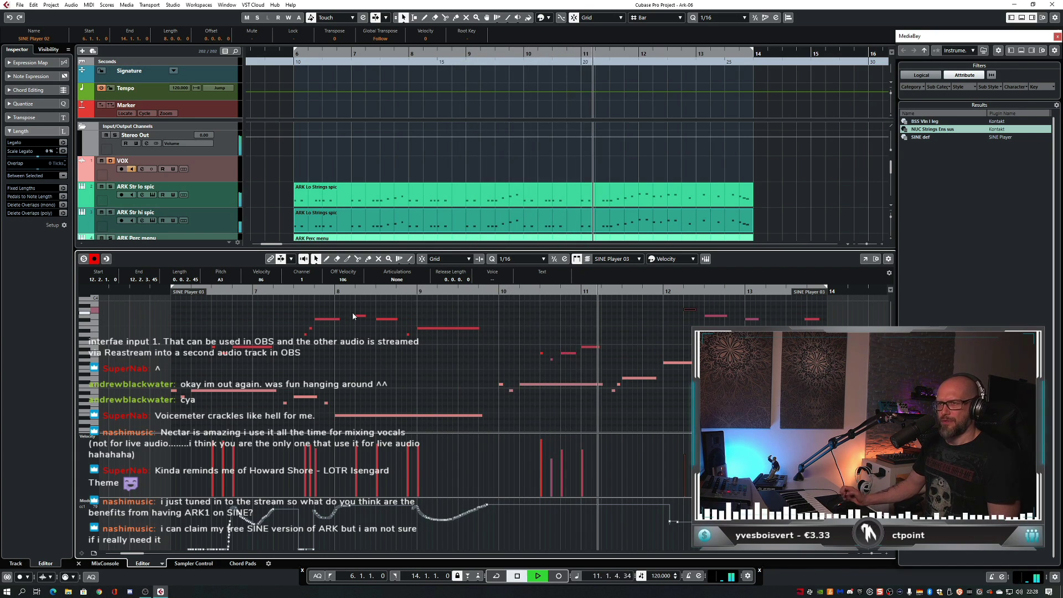
- Select the SINE Player 03 notes from mid bar 10 to the start of bar 11 and raise them together by semitone steps
{"action": "left_click", "coordinate": [492, 290]}
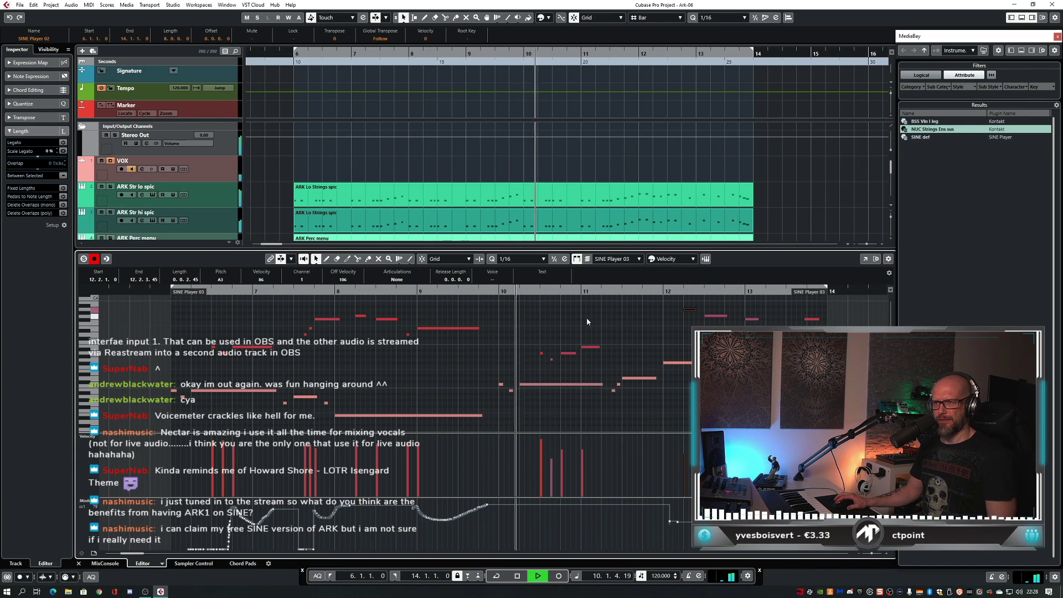
{"action": "left_click_drag", "start_coordinate": [527, 330], "coordinate": [620, 369]}
{"action": "key", "text": "Up"}
{"action": "key", "text": "Up"}
{"action": "key", "text": "Up"}
{"action": "key", "text": "Up"}
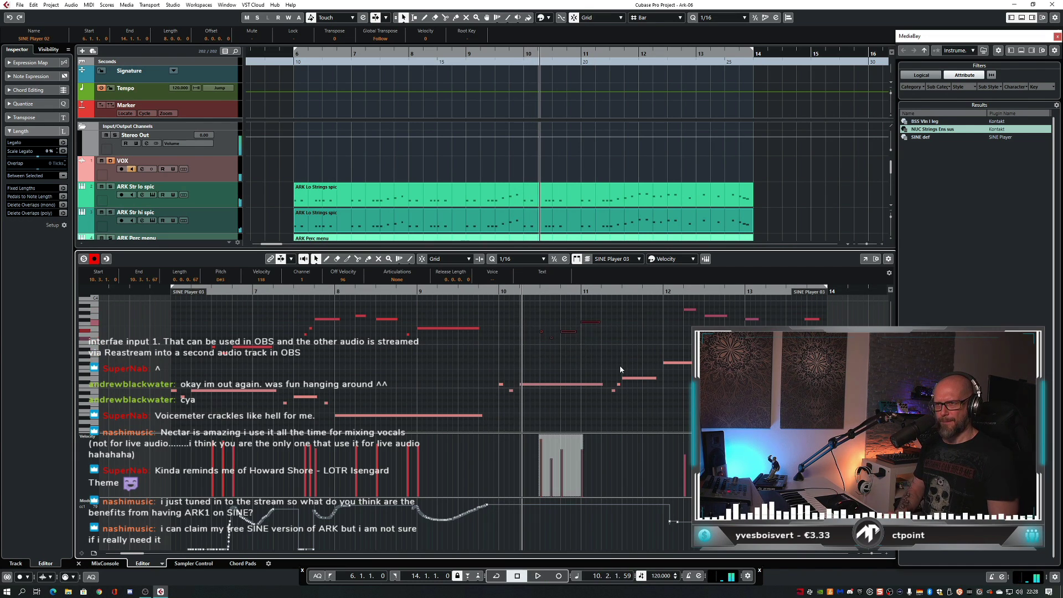
{"action": "key", "text": "Up"}
{"action": "key", "text": "Up"}
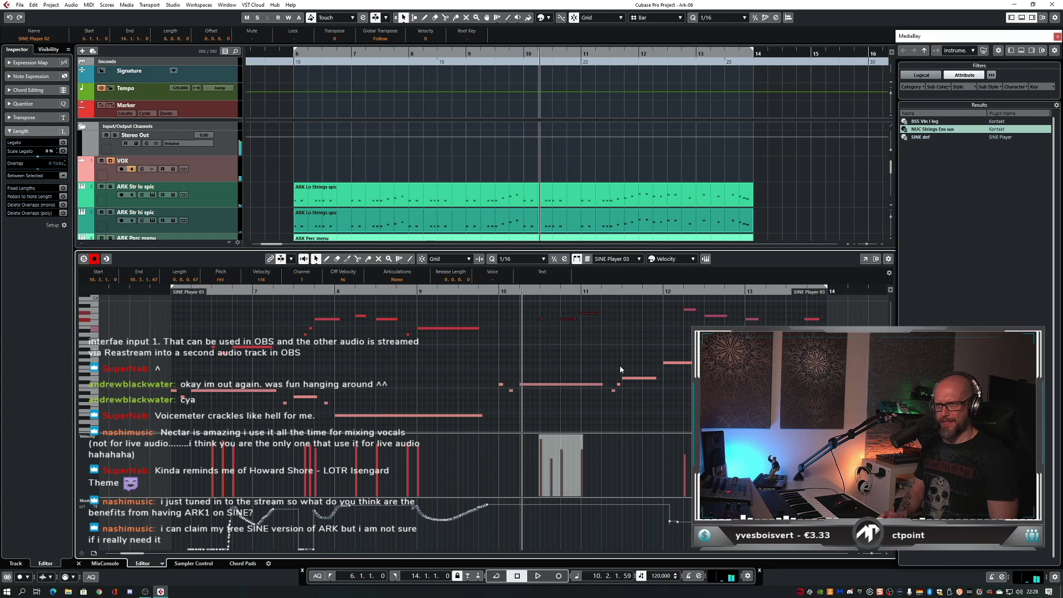
- Delete the SINE Player 03 note at the start of bar 11 and listen to the passage through bars 10 and 11
{"action": "left_click", "coordinate": [606, 340]}
{"action": "key", "text": "space"}
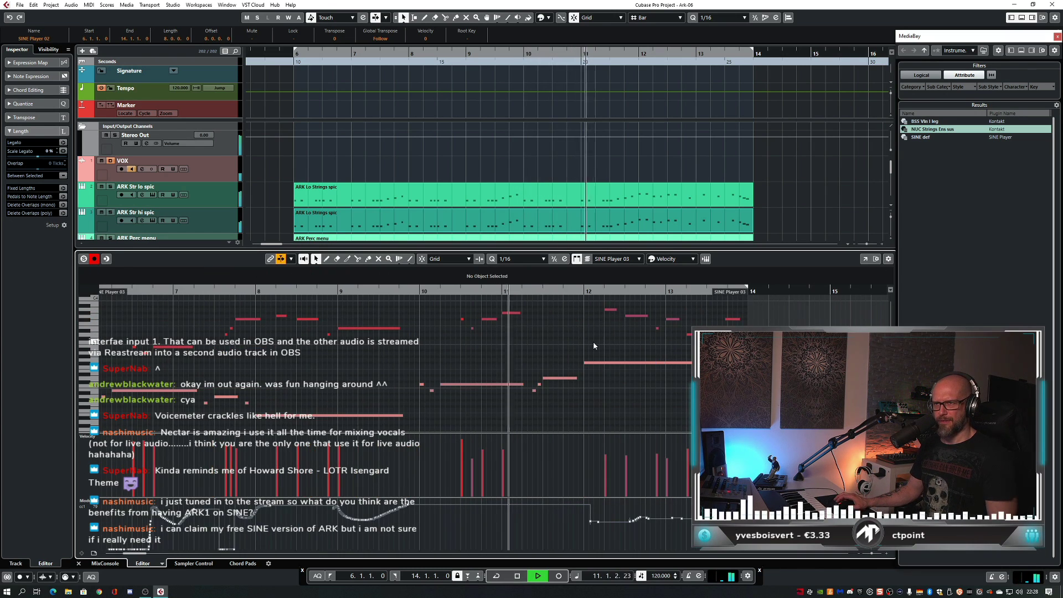
{"action": "key", "text": "space"}
{"action": "key", "text": "space"}
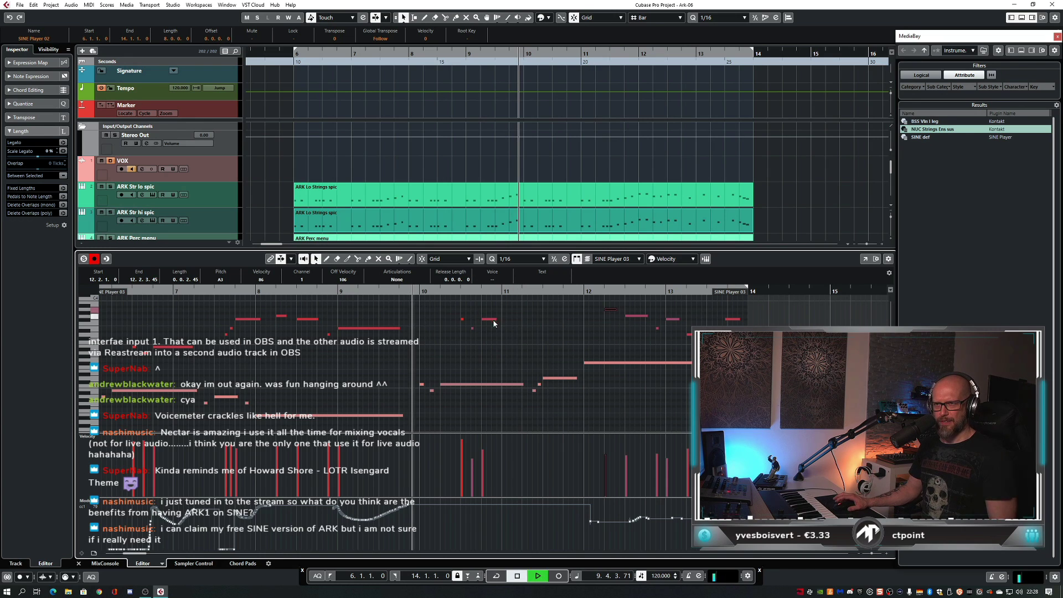
{"action": "left_click", "coordinate": [564, 337]}
{"action": "scroll", "coordinate": [563, 337], "scroll_direction": "up", "scroll_amount": 1}
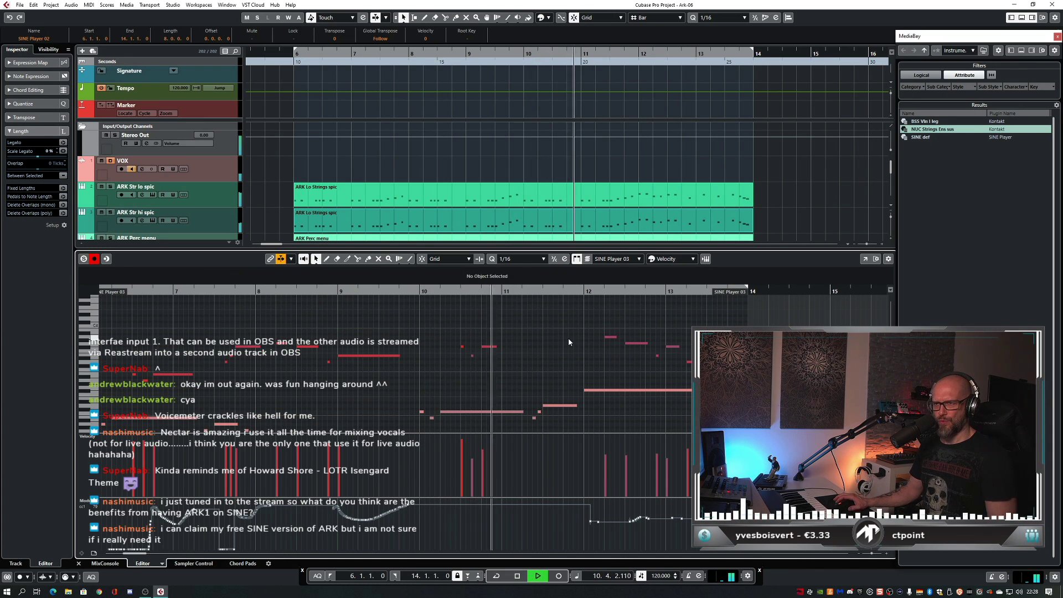
{"action": "key", "text": "space"}
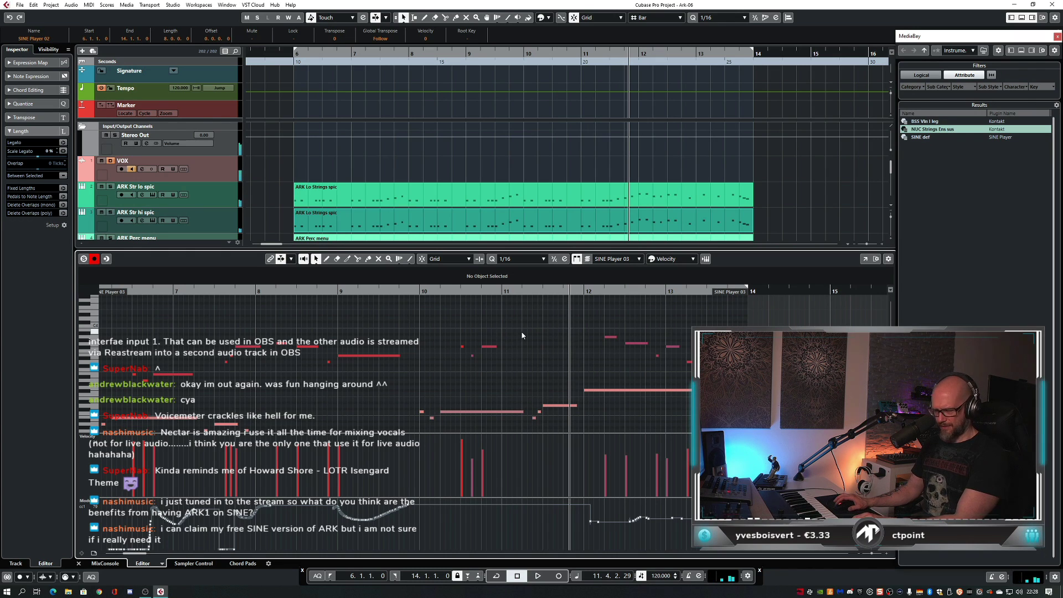
- Play from bar 10, record a sustained G3 note at 11.2.1.0 in SINE Player 03, and select it
{"action": "left_click", "coordinate": [417, 292]}
{"action": "key", "text": "space"}
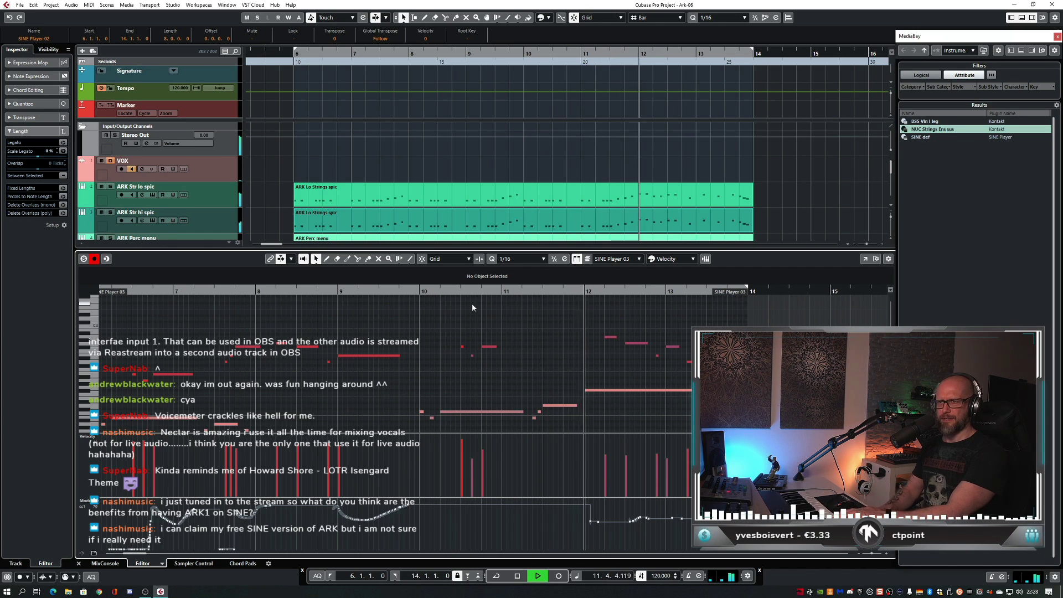
{"action": "key", "text": "space"}
{"action": "key", "text": "KP_Multiply"}
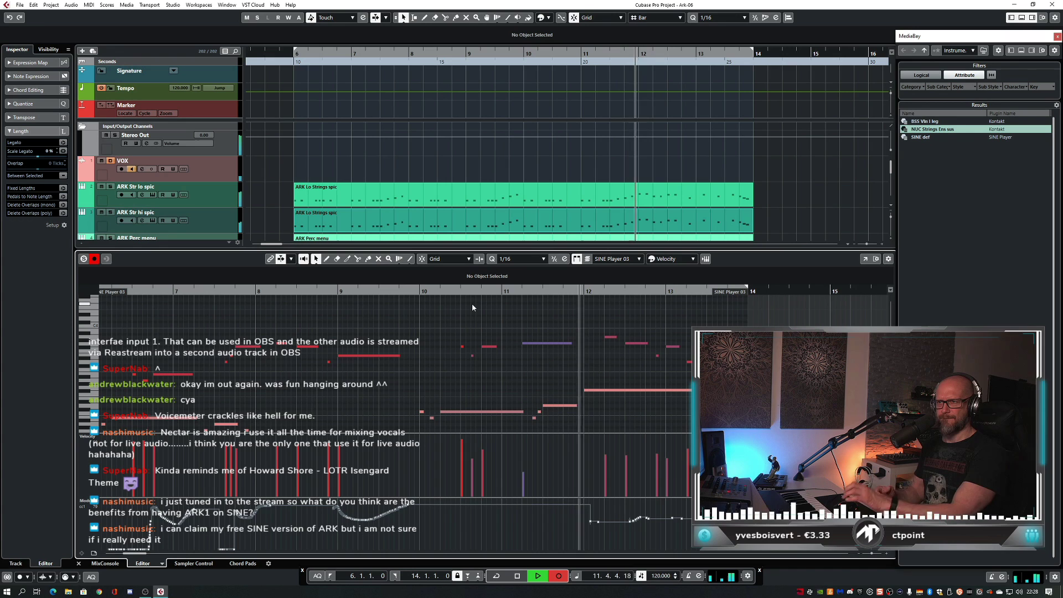
{"action": "key", "text": "space"}
{"action": "left_click_drag", "start_coordinate": [551, 358], "coordinate": [559, 358]}
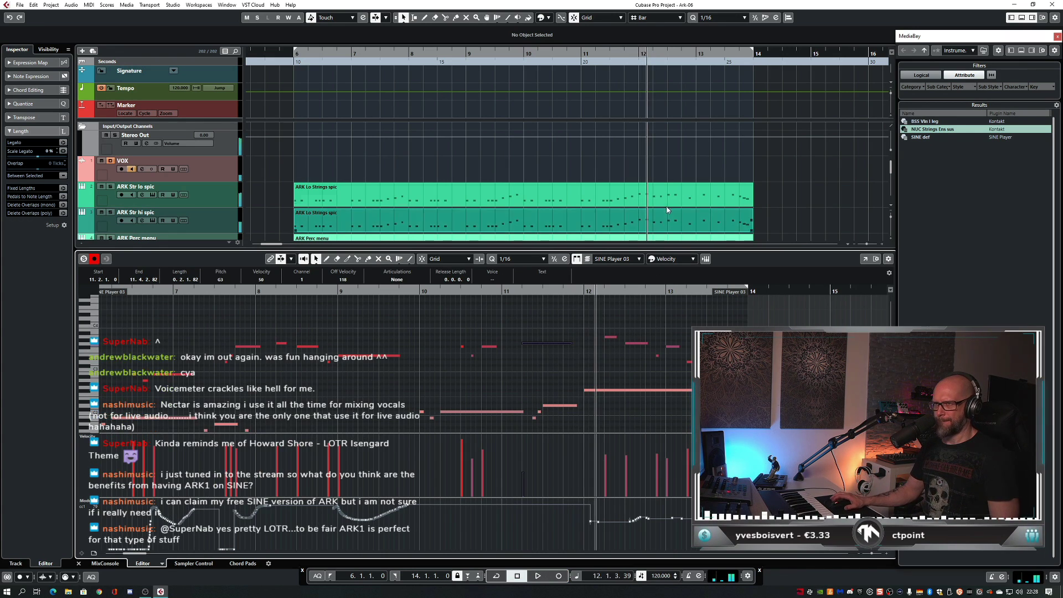
- Select all parts in the project so their notes show together in the note editor, and play from late bar 11
{"action": "left_click", "coordinate": [633, 215]}
{"action": "scroll", "coordinate": [800, 199], "scroll_direction": "down", "scroll_amount": 3}
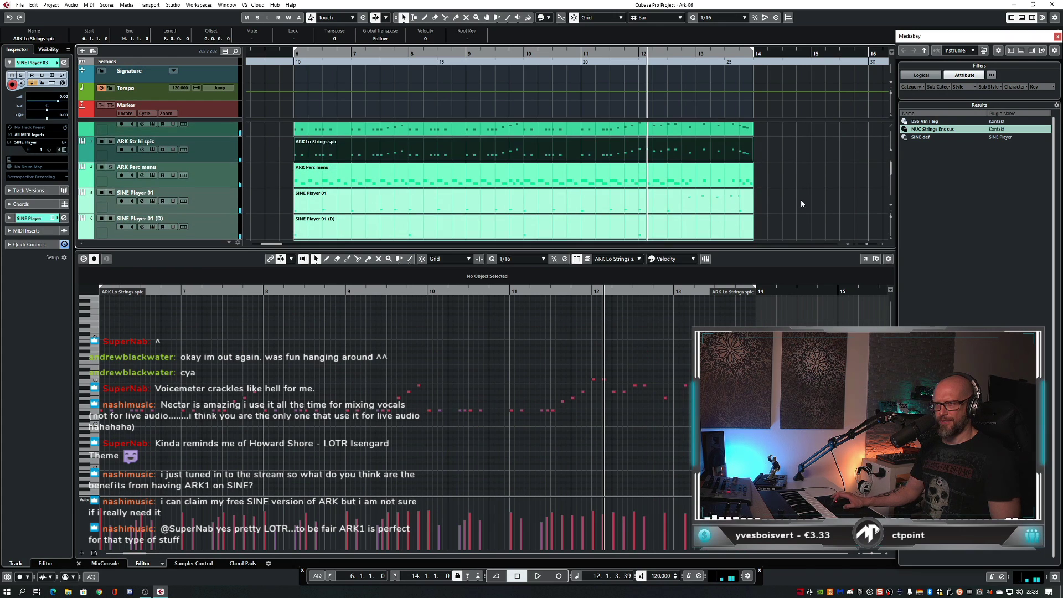
{"action": "scroll", "coordinate": [800, 203], "scroll_direction": "down", "scroll_amount": 3}
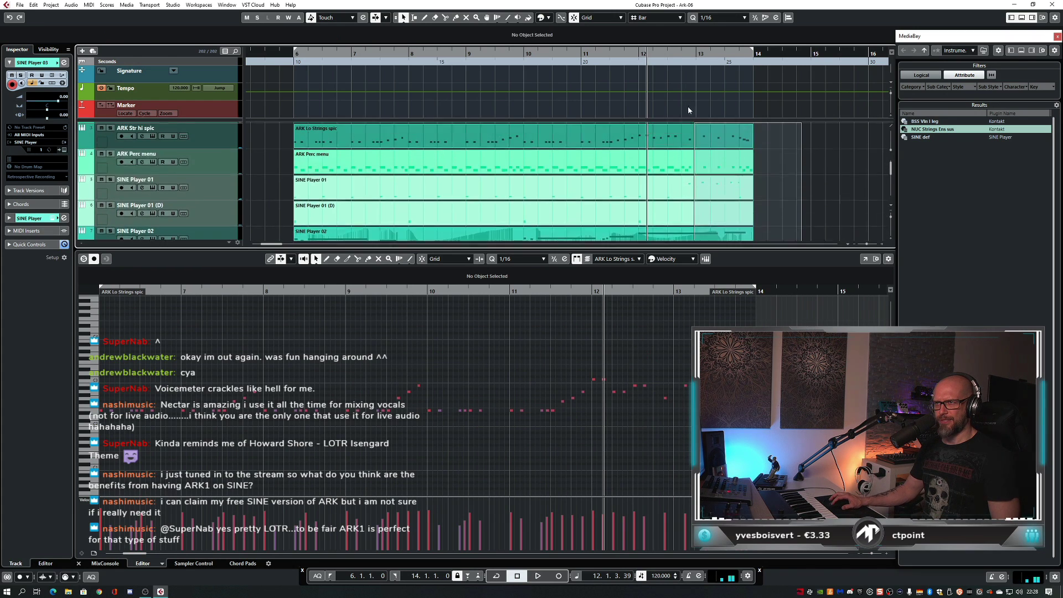
{"action": "scroll", "coordinate": [687, 107], "scroll_direction": "up", "scroll_amount": 5}
{"action": "key", "text": "ctrl+a"}
{"action": "left_click", "coordinate": [591, 327]}
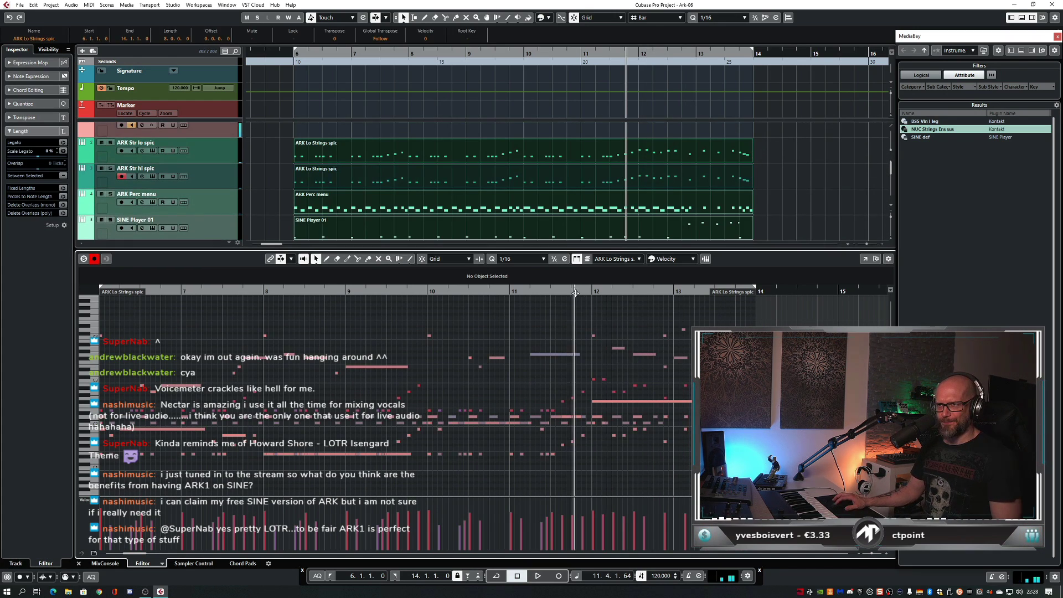
{"action": "key", "text": "space"}
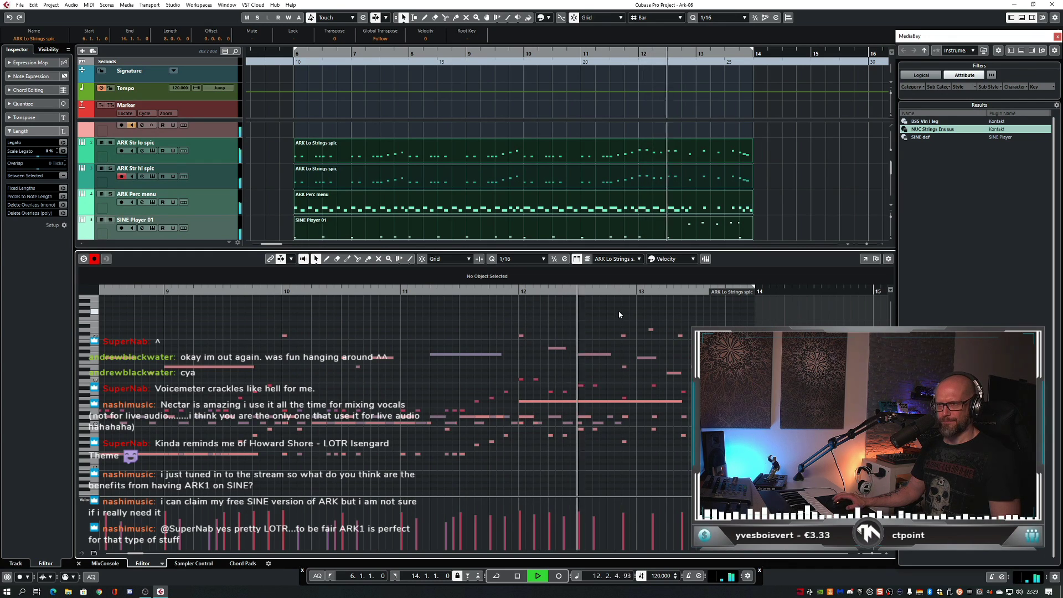
{"action": "key", "text": "space"}
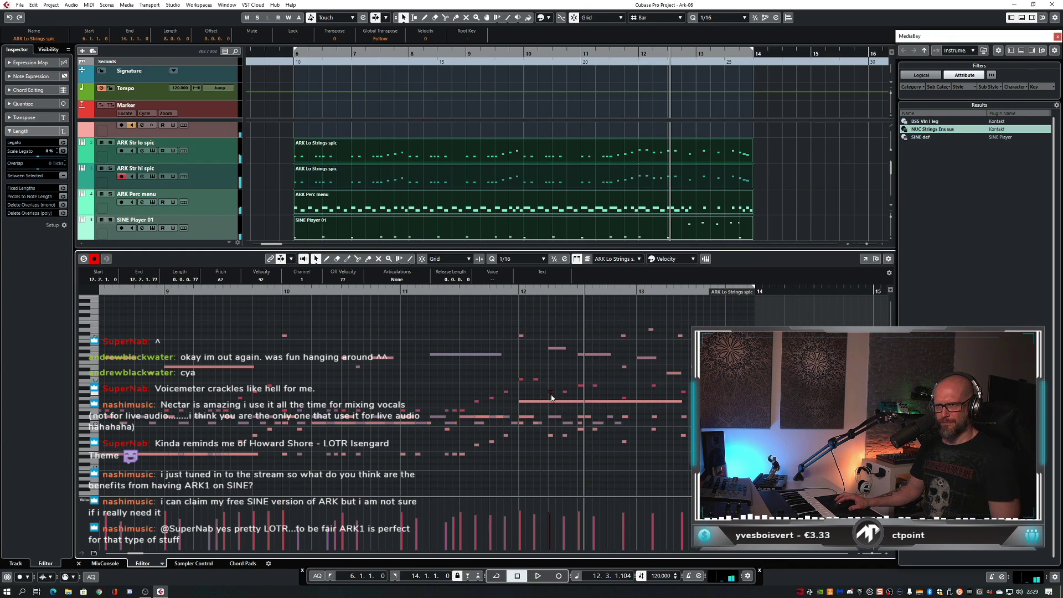
- Check the string and percussion notes at beat 2 of bar 12 and listen to the full texture from bar 11
{"action": "left_click", "coordinate": [553, 416]}
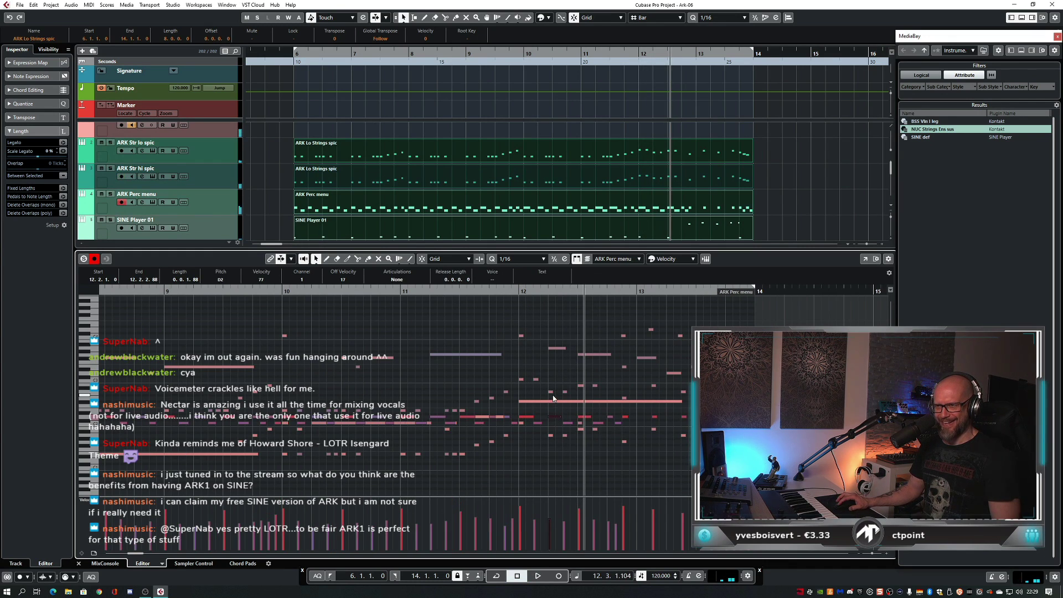
{"action": "left_click", "coordinate": [551, 398]}
{"action": "left_click", "coordinate": [553, 417]}
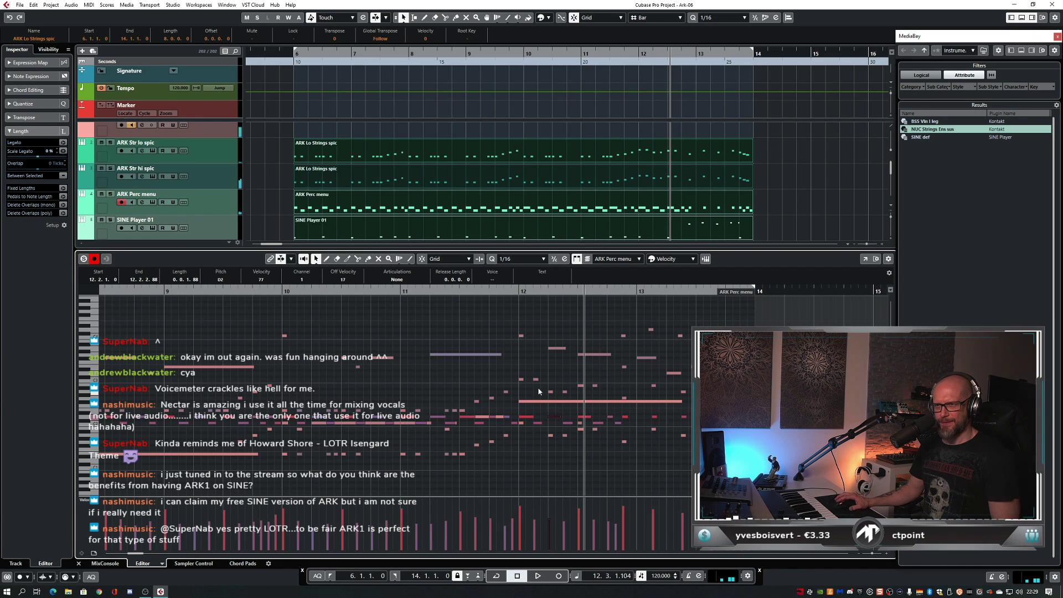
{"action": "left_click", "coordinate": [441, 305]}
{"action": "left_click", "coordinate": [417, 291]}
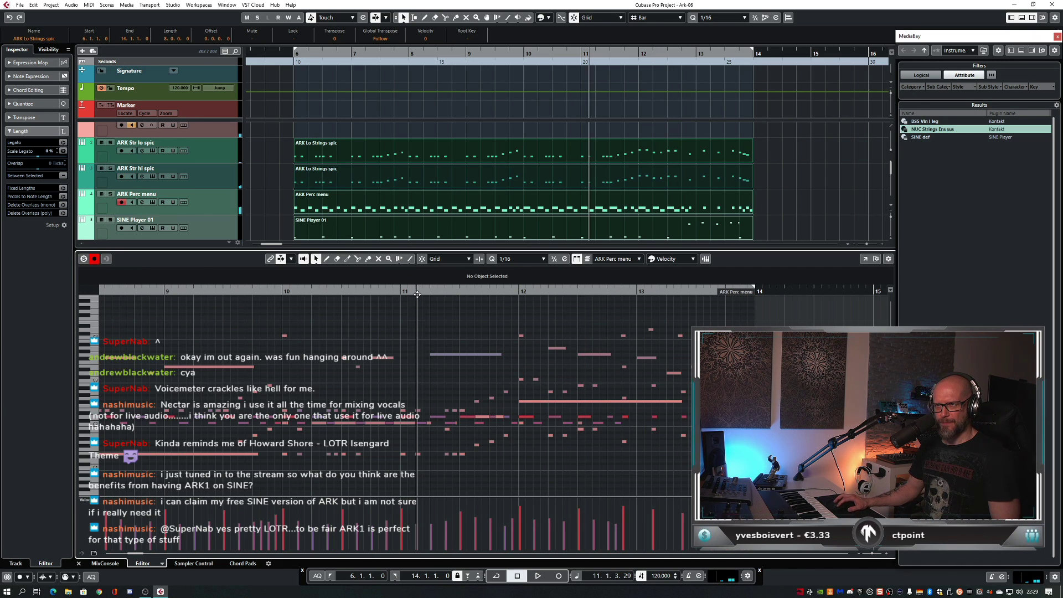
{"action": "key", "text": "space"}
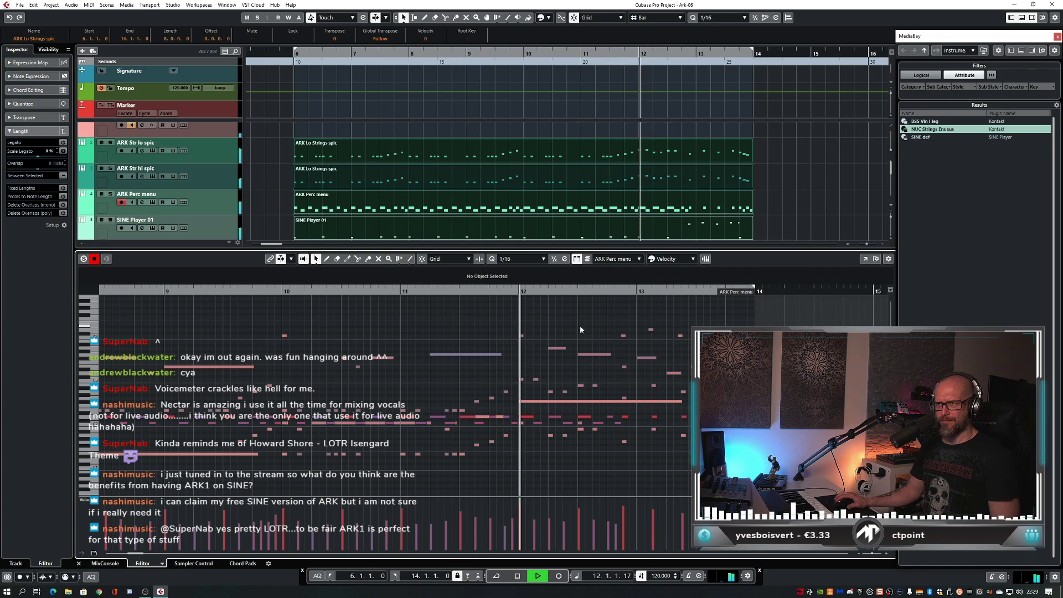
{"action": "key", "text": "space"}
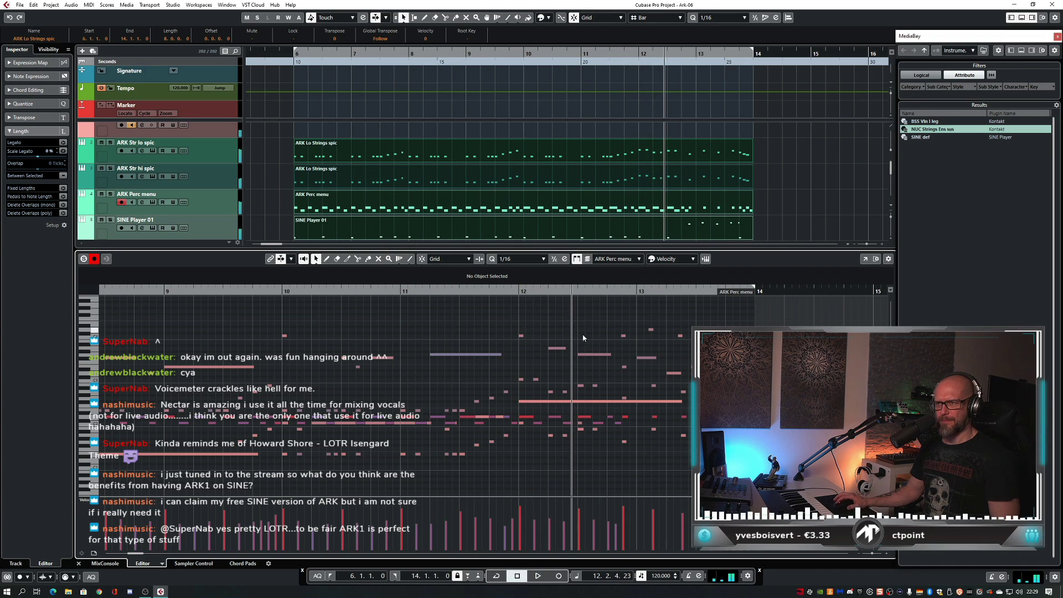
- Lower the SINE Player 03 note at 12.2.1.0 to F#3 and also lower the one at 12.3.1.0, listening to bar 12
{"action": "left_click", "coordinate": [555, 357]}
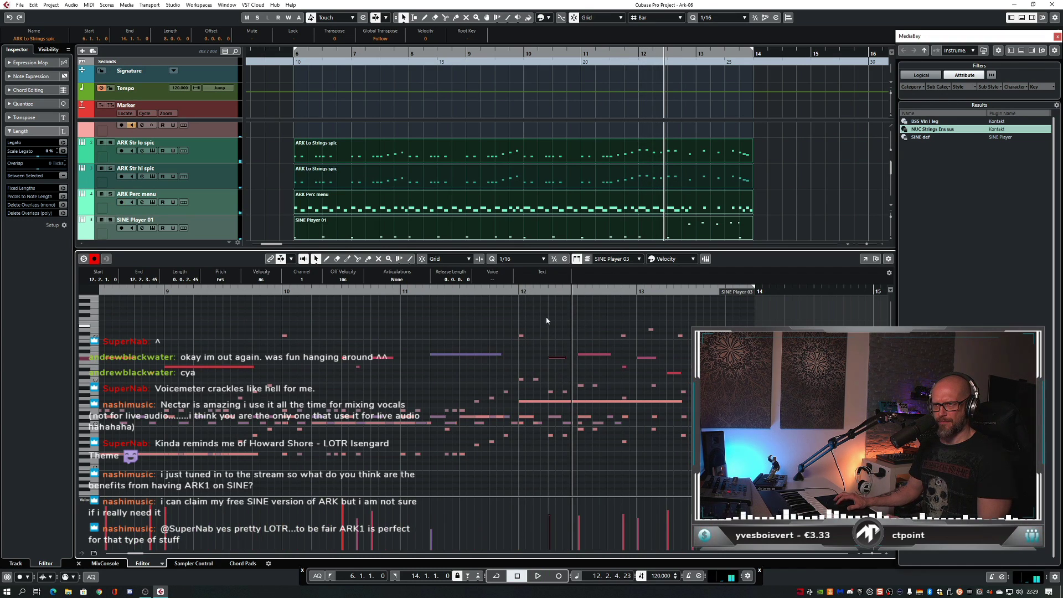
{"action": "key", "text": "space"}
{"action": "key", "text": "space"}
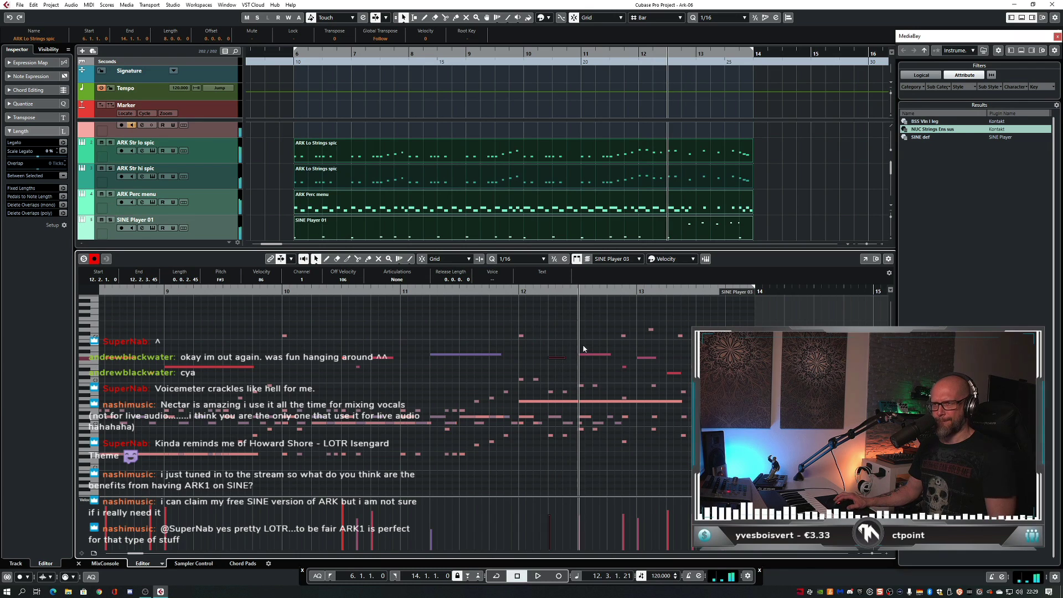
{"action": "key", "text": "space"}
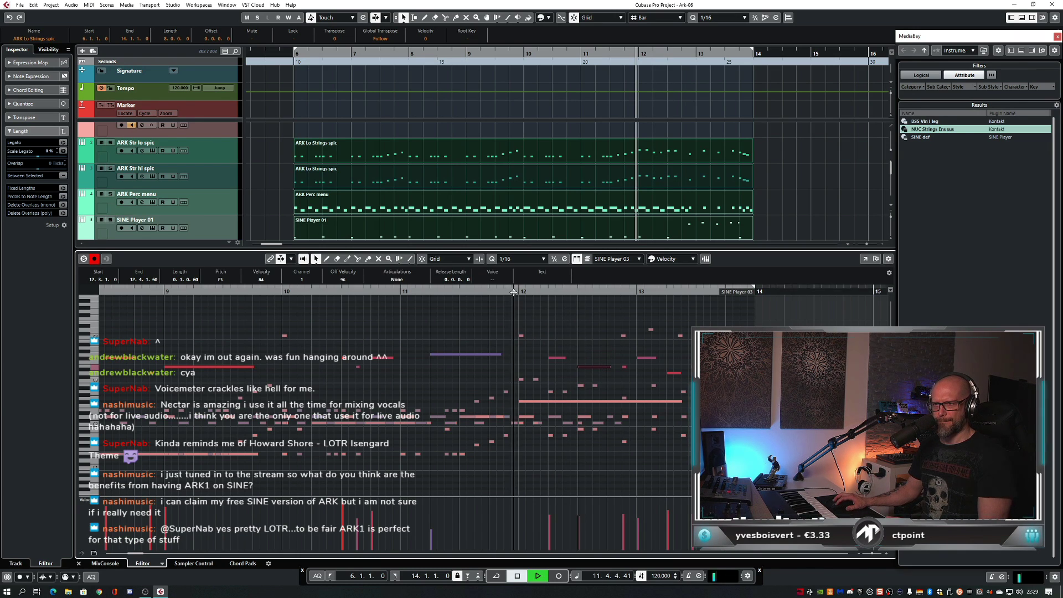
{"action": "key", "text": "space"}
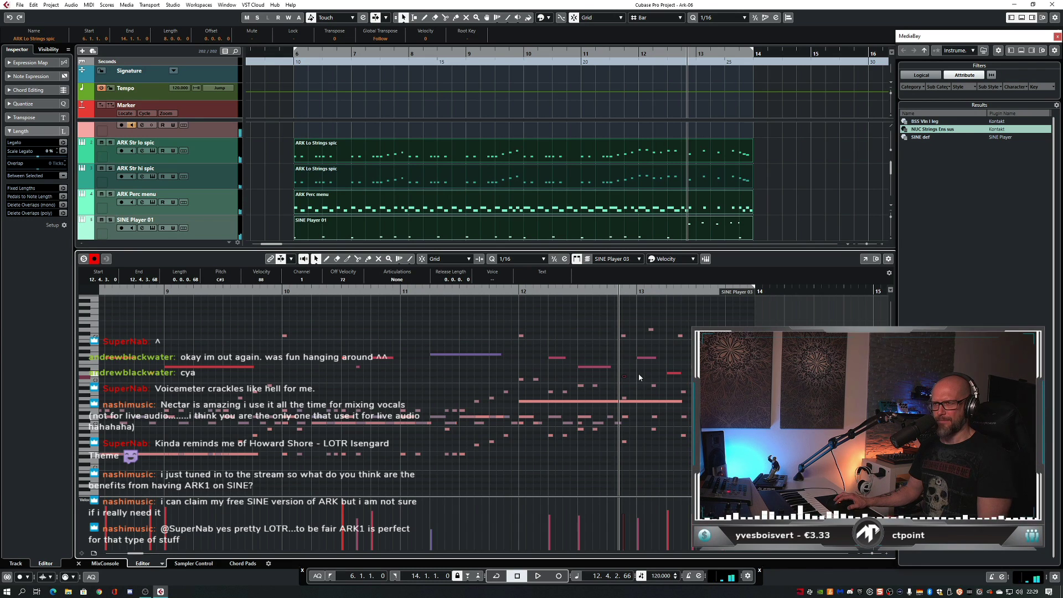
- Lower the last SINE Player 03 notes from 12.4.3.0 into bar 13, playing the ending between changes
{"action": "key", "text": "space"}
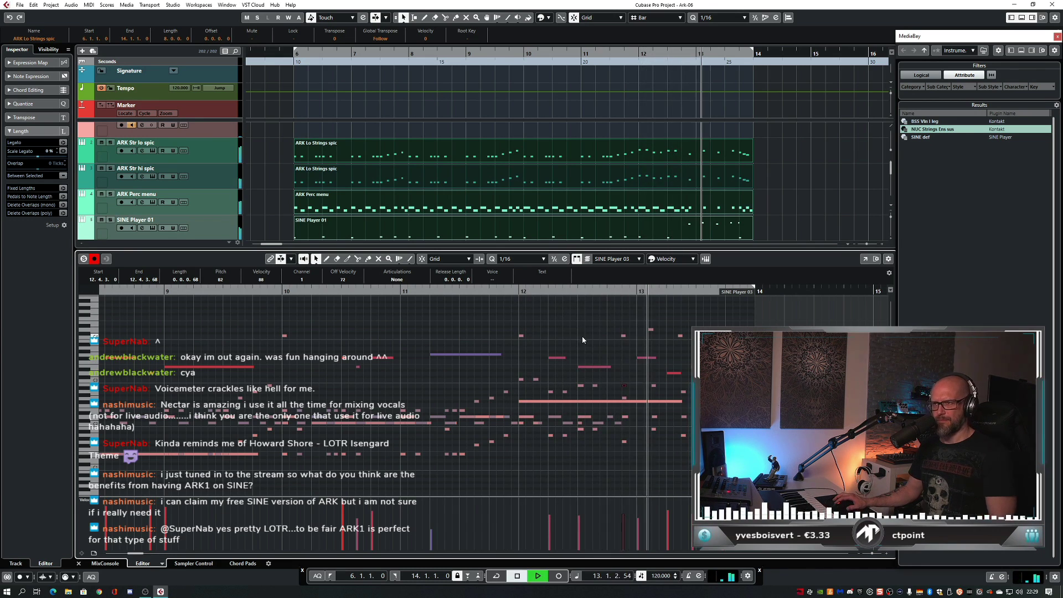
{"action": "key", "text": "space"}
{"action": "left_click_drag", "start_coordinate": [633, 350], "coordinate": [682, 380]}
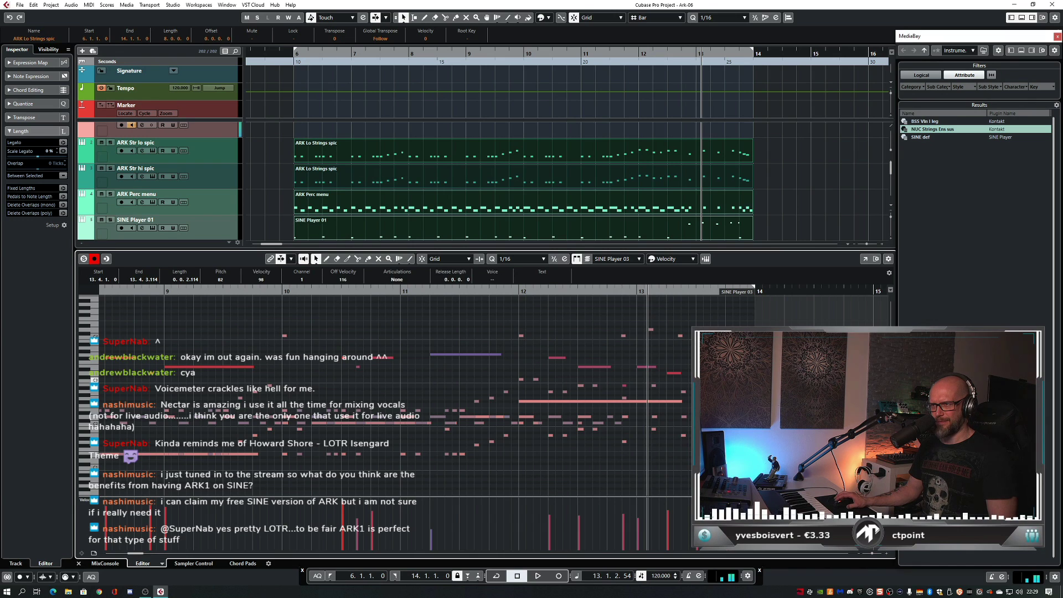
{"action": "key", "text": "space"}
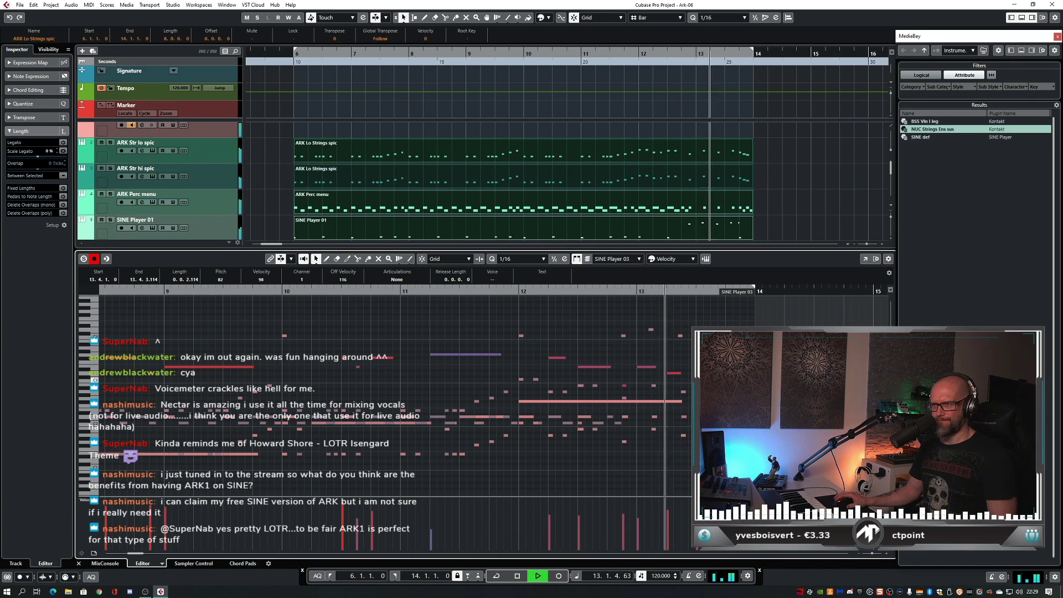
{"action": "left_click", "coordinate": [531, 307]}
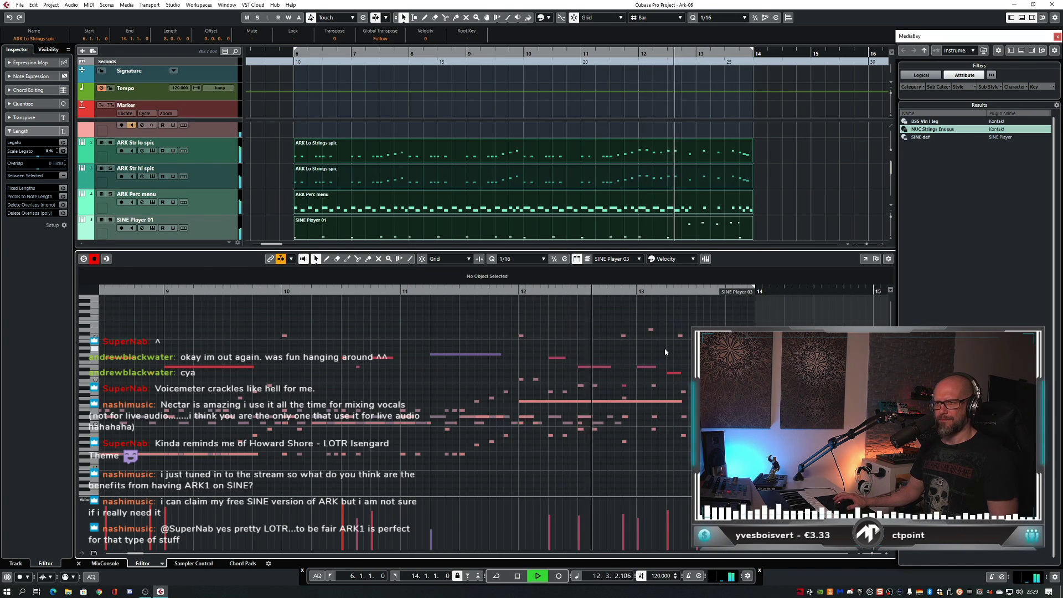
{"action": "key", "text": "space"}
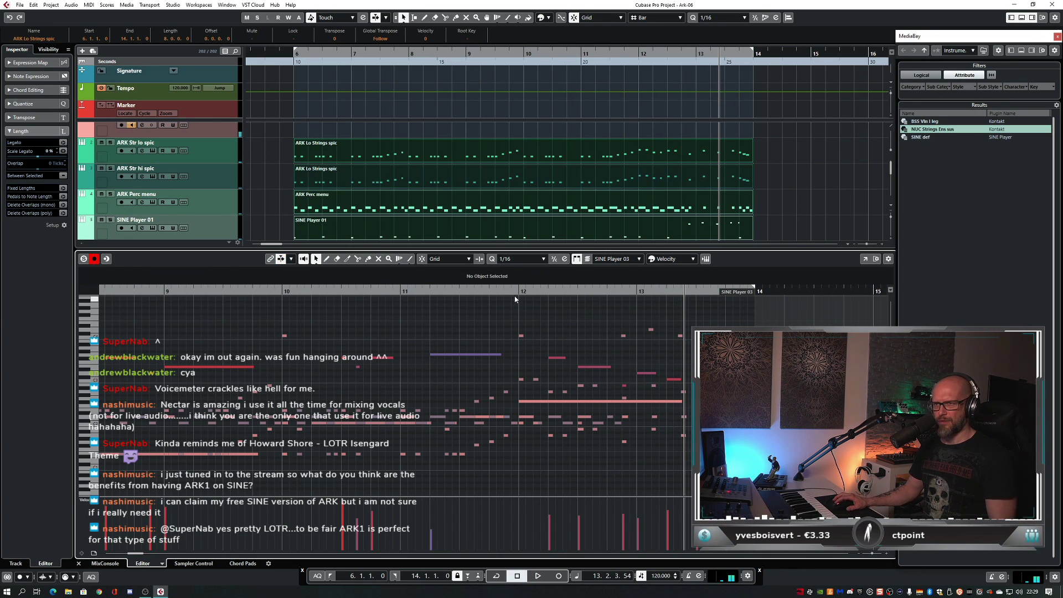
{"action": "key", "text": "space"}
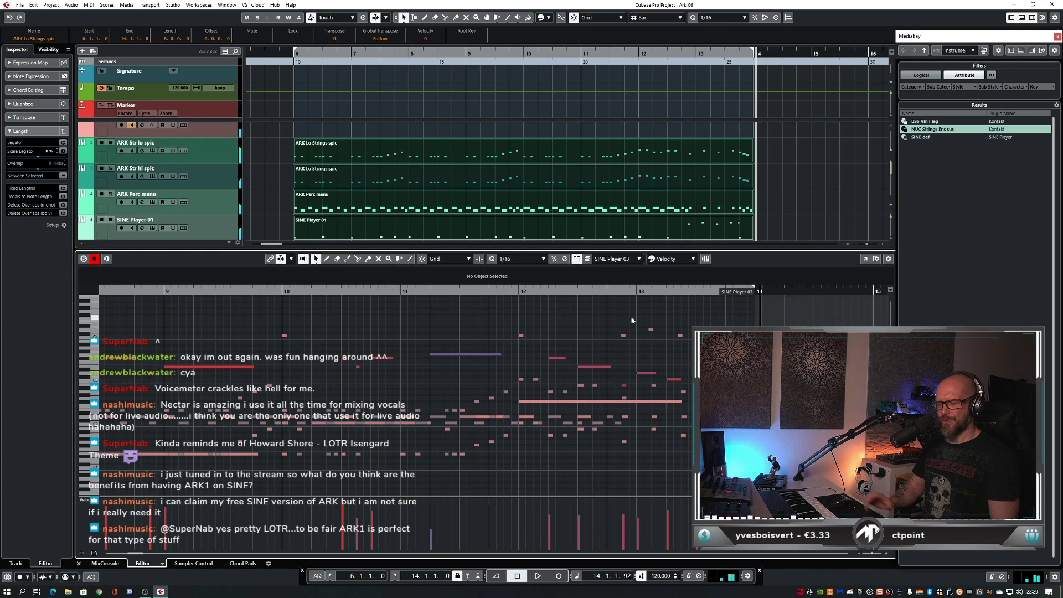
- Close the note editor, listen to the whole arrangement up to bar 13, and select the SINE Player 02 and 03 parts
{"action": "key", "text": "ctrl+alt+e"}
{"action": "key", "text": "ctrl+a"}
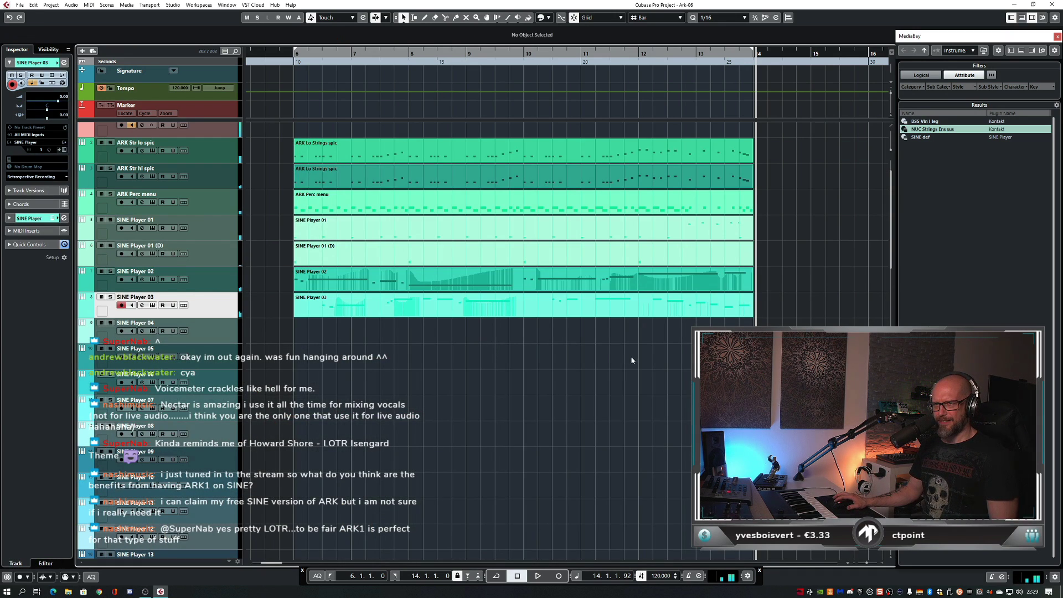
{"action": "key", "text": "space"}
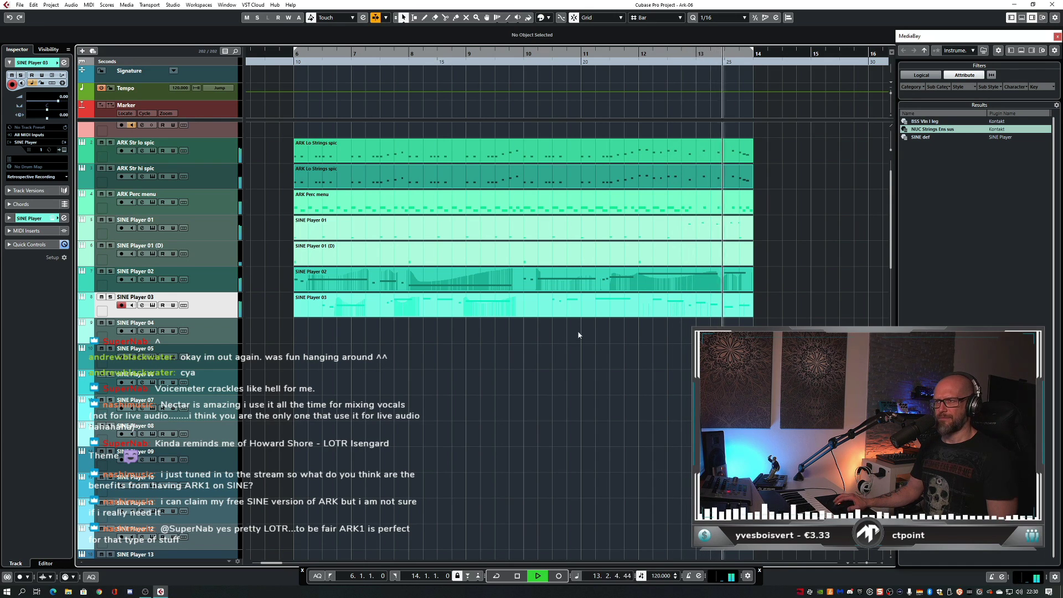
{"action": "left_click_drag", "start_coordinate": [668, 335], "coordinate": [668, 278]}
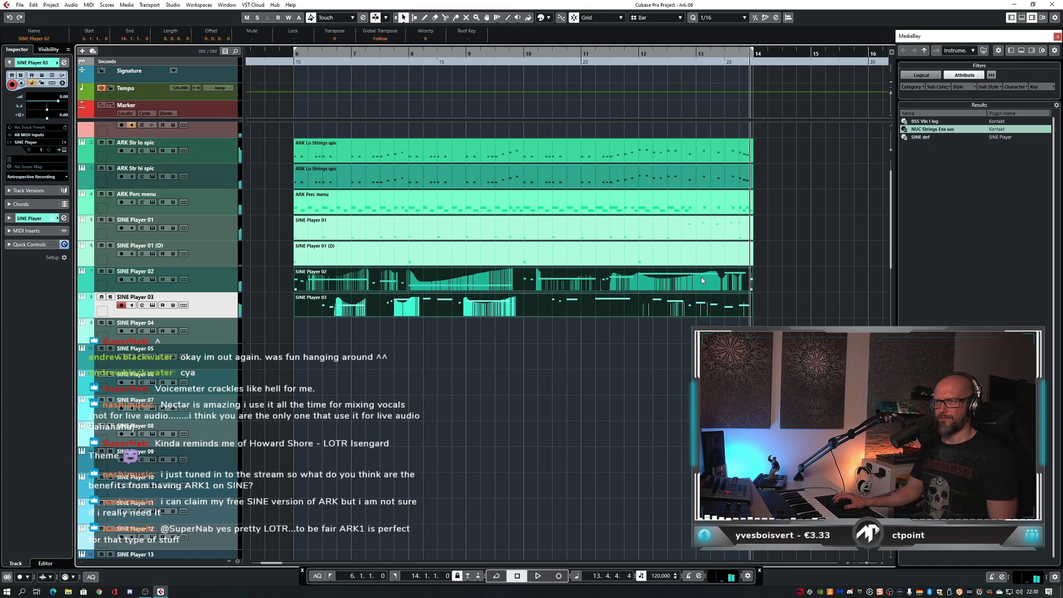
- Deselect the parts, select the SINE Player 04 track, and save the project as new version Ark-07
{"action": "left_click", "coordinate": [636, 335]}
{"action": "left_click", "coordinate": [185, 339]}
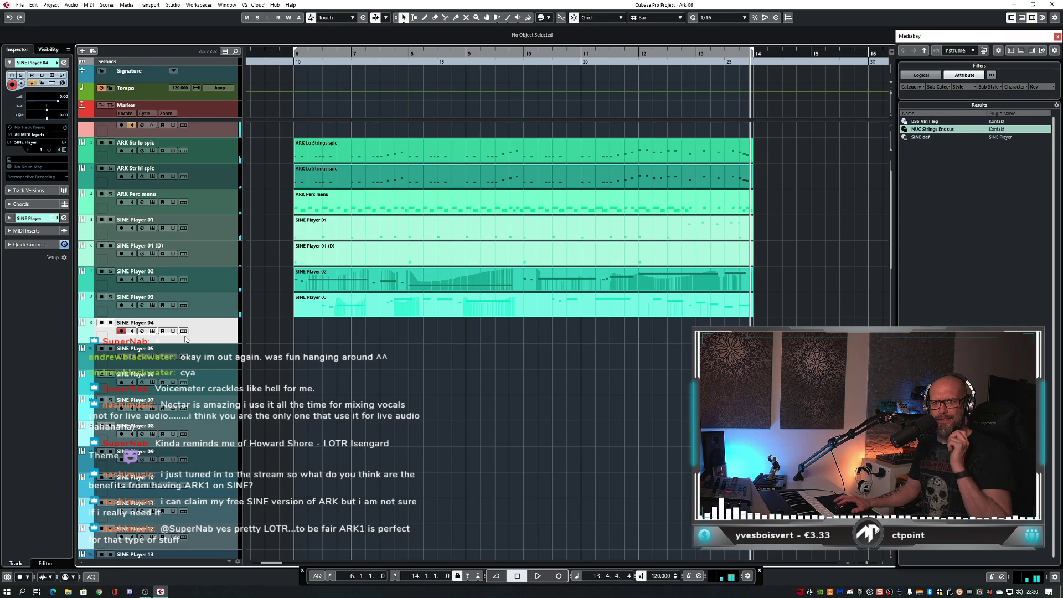
{"action": "key", "text": "ctrl+alt+s"}
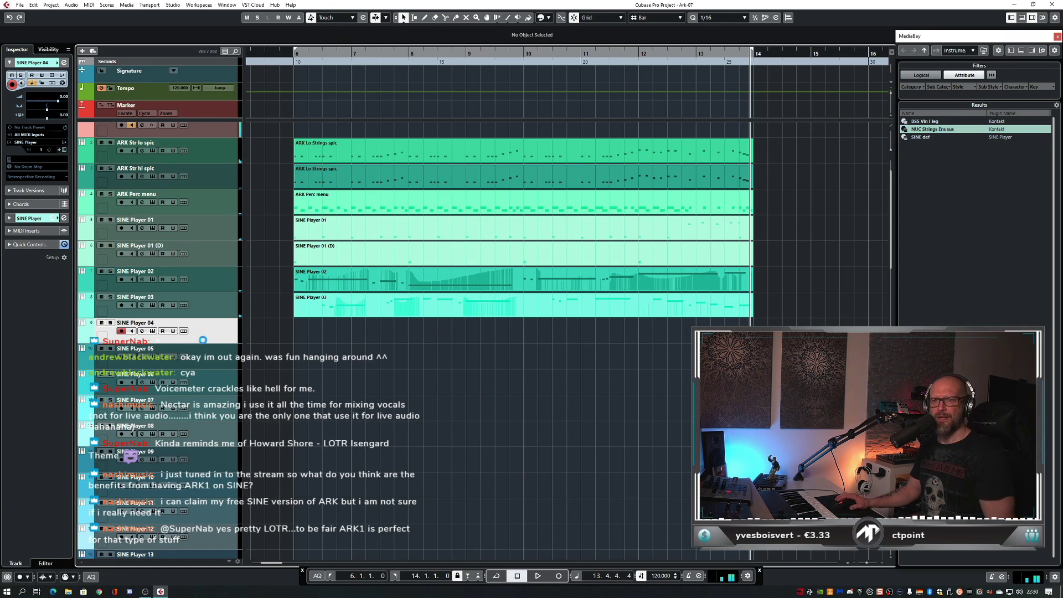
- Open the SINE Player 04 instrument and expand Kommandanten Trumpets a4 under District I - Orchestra in Metropolis Ark 1
{"action": "left_click", "coordinate": [153, 331]}
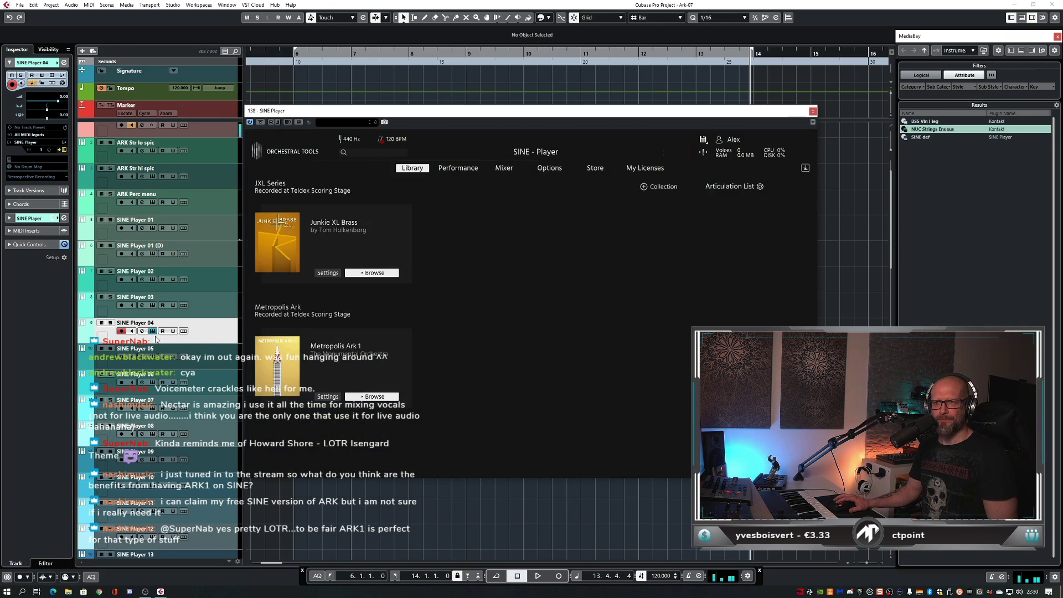
{"action": "left_click", "coordinate": [358, 396]}
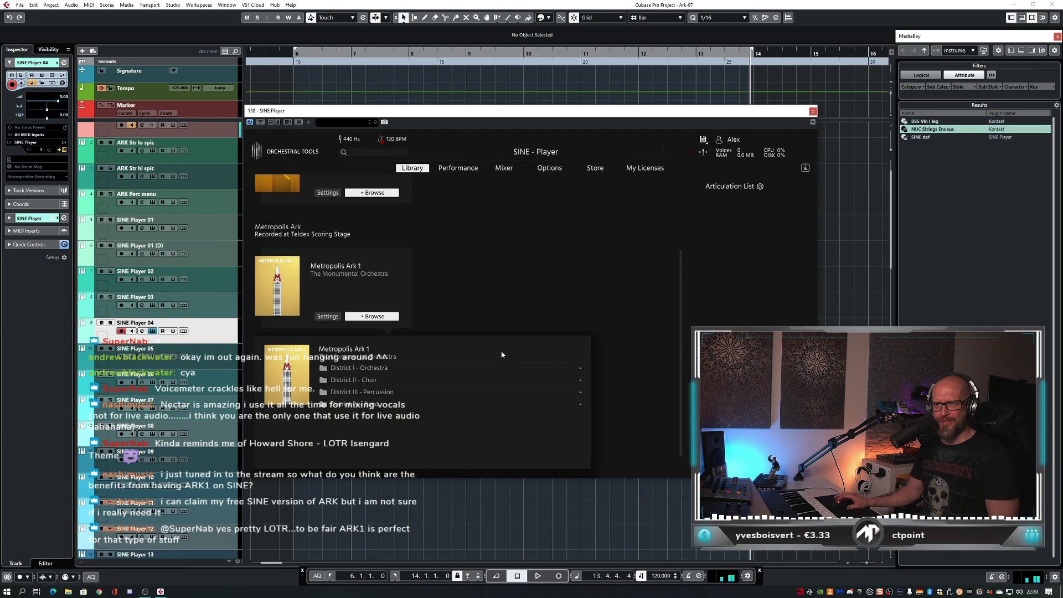
{"action": "scroll", "coordinate": [495, 337], "scroll_direction": "down", "scroll_amount": 2}
{"action": "scroll", "coordinate": [487, 346], "scroll_direction": "down", "scroll_amount": 1}
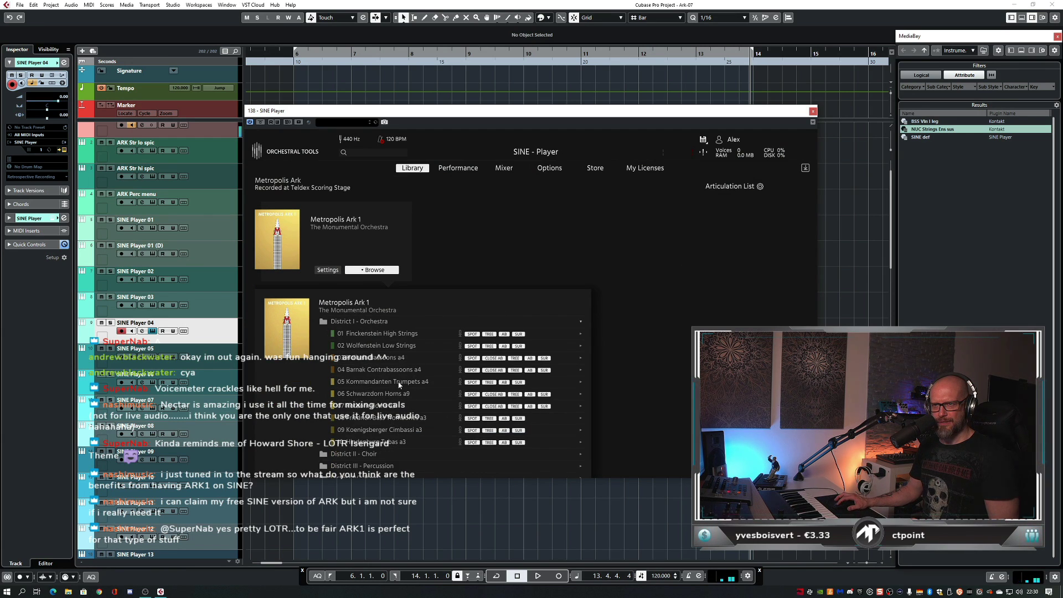
{"action": "left_click", "coordinate": [413, 382]}
{"action": "scroll", "coordinate": [442, 359], "scroll_direction": "down", "scroll_amount": 1}
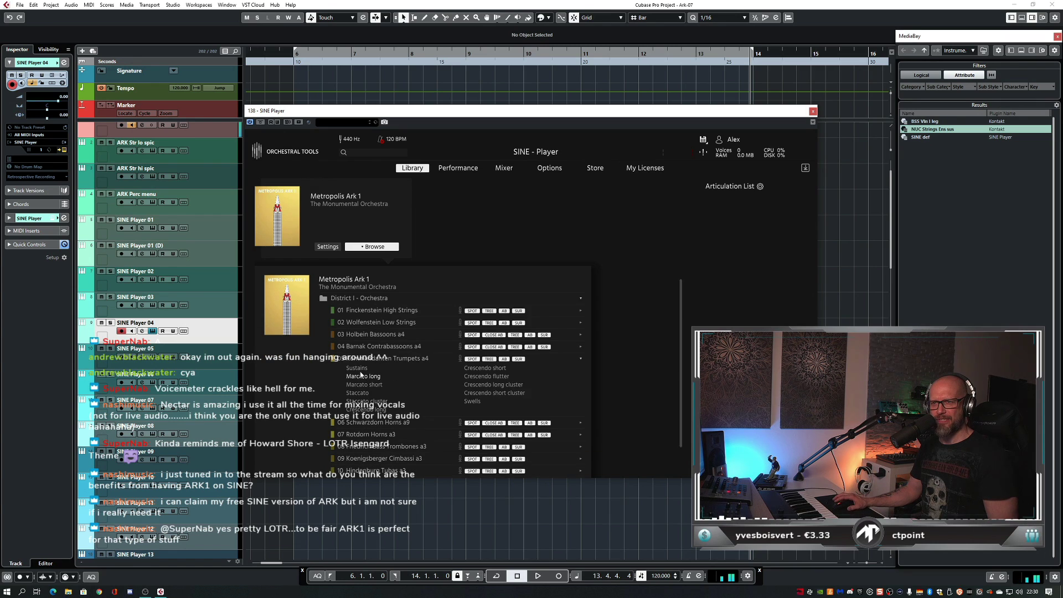
- Load the Sustains, Marcato short and Staccato articulations of the Kommandanten Trumpets a4 into the articulation list
{"action": "left_click_drag", "start_coordinate": [356, 367], "coordinate": [740, 238]}
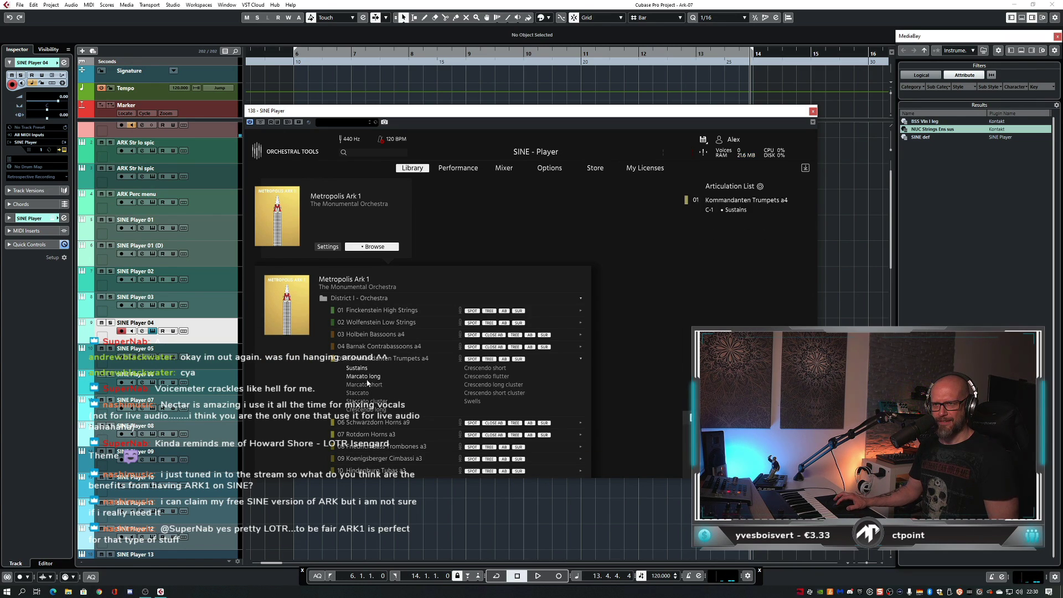
{"action": "left_click_drag", "start_coordinate": [368, 386], "coordinate": [742, 264]}
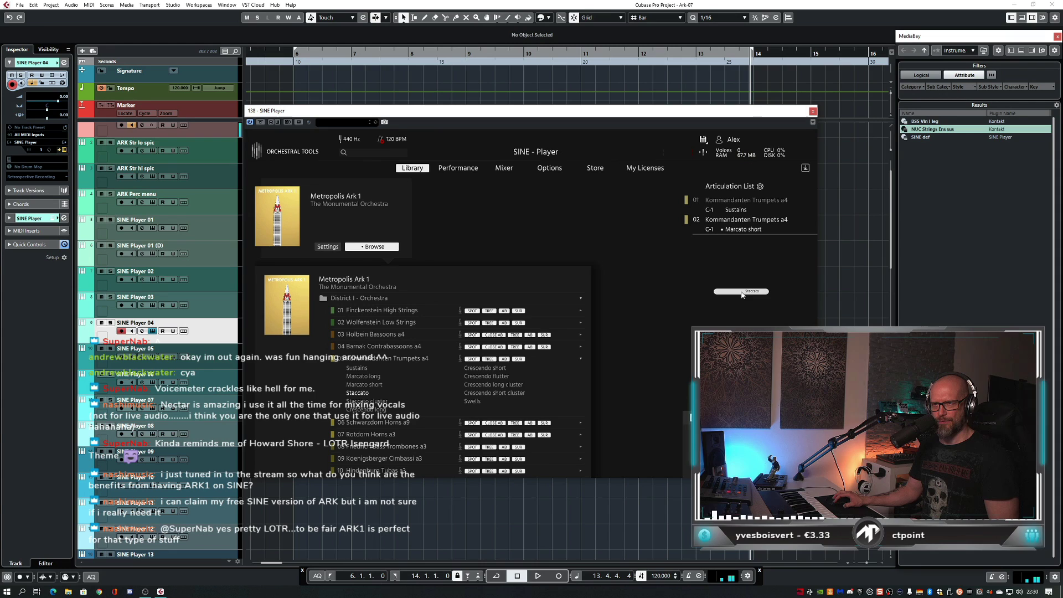
{"action": "left_click_drag", "start_coordinate": [742, 295], "coordinate": [747, 302]}
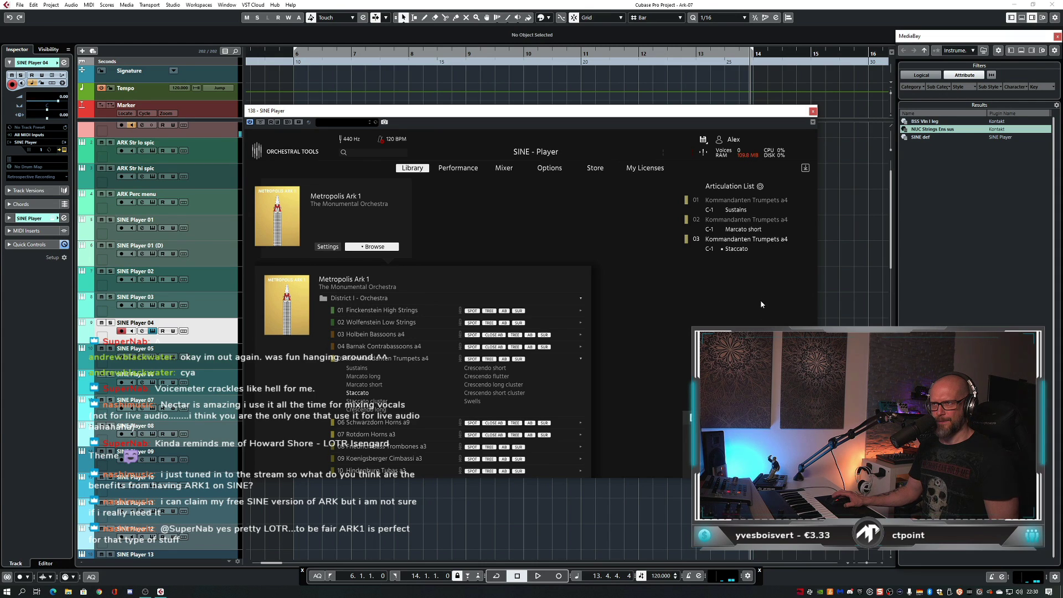
- Assign the Marcato short and Staccato trumpet articulations to MIDI channel 01 and close the instrument window
{"action": "left_click", "coordinate": [695, 220]}
{"action": "left_click", "coordinate": [704, 244]}
{"action": "left_click", "coordinate": [695, 241]}
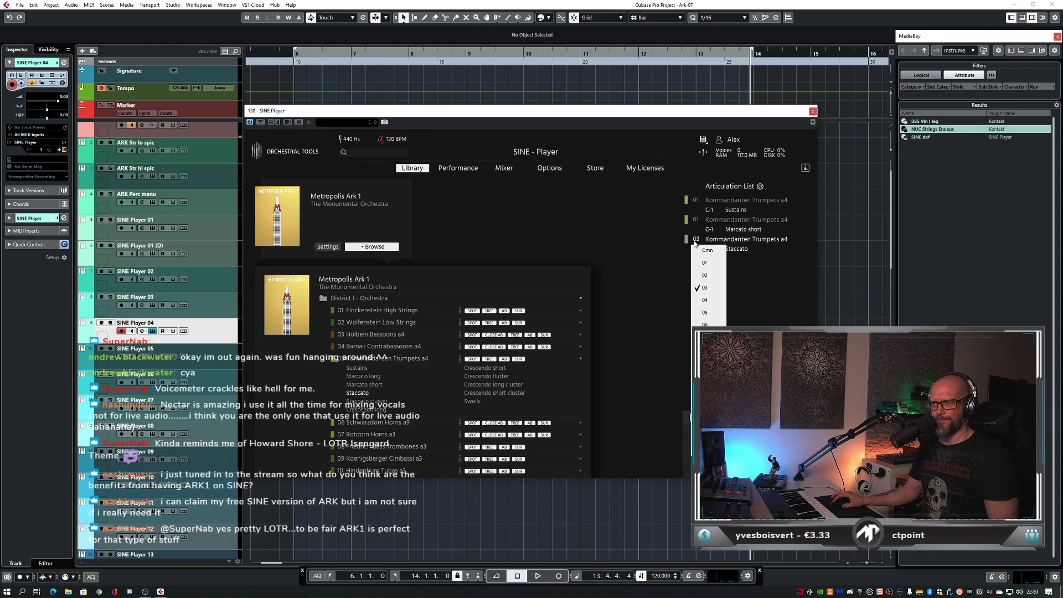
{"action": "left_click", "coordinate": [704, 264]}
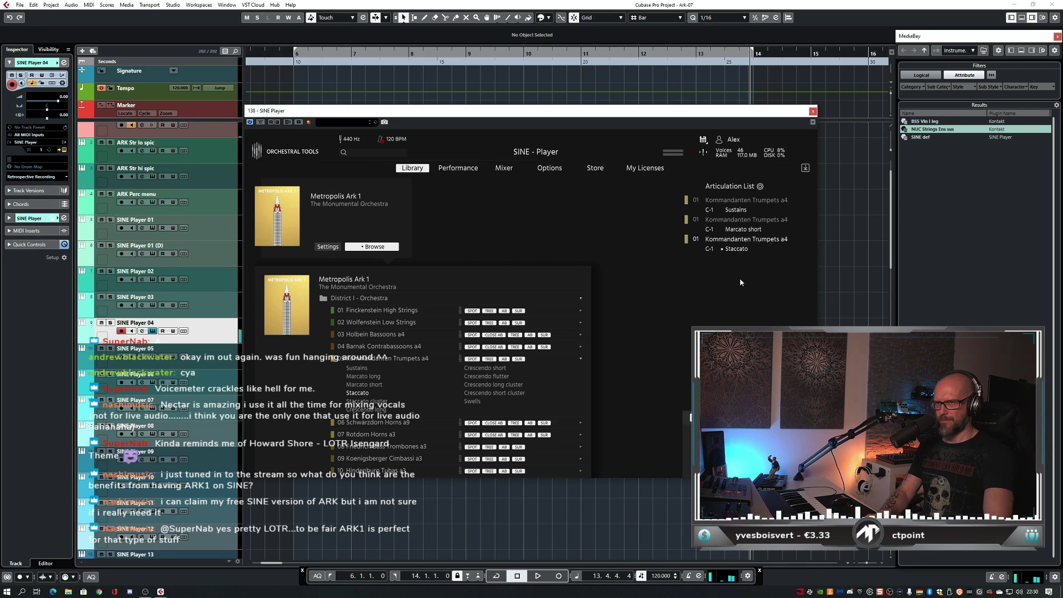
{"action": "left_click", "coordinate": [813, 112]}
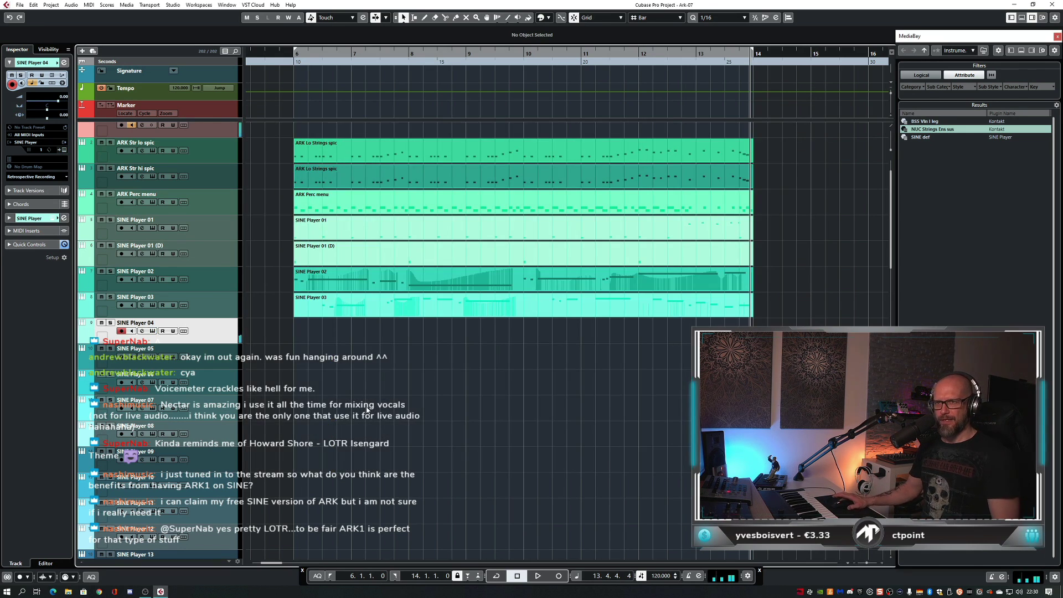
- In the mixer, route the outputs of the SINE Player 04 and SINE Player 03 channels to the BRASS group
{"action": "key", "text": "F3"}
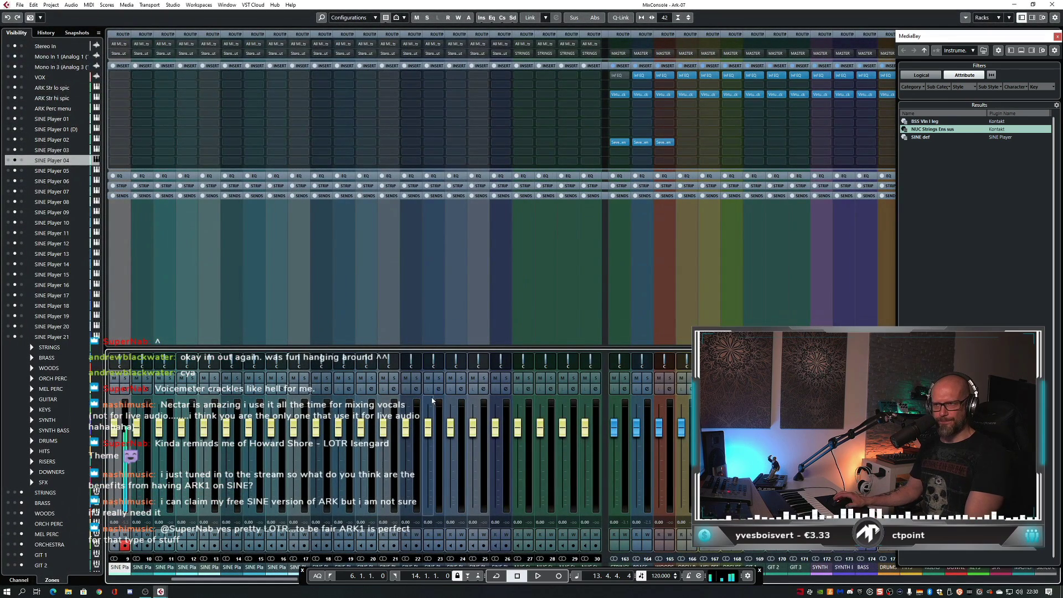
{"action": "left_click", "coordinate": [119, 54]}
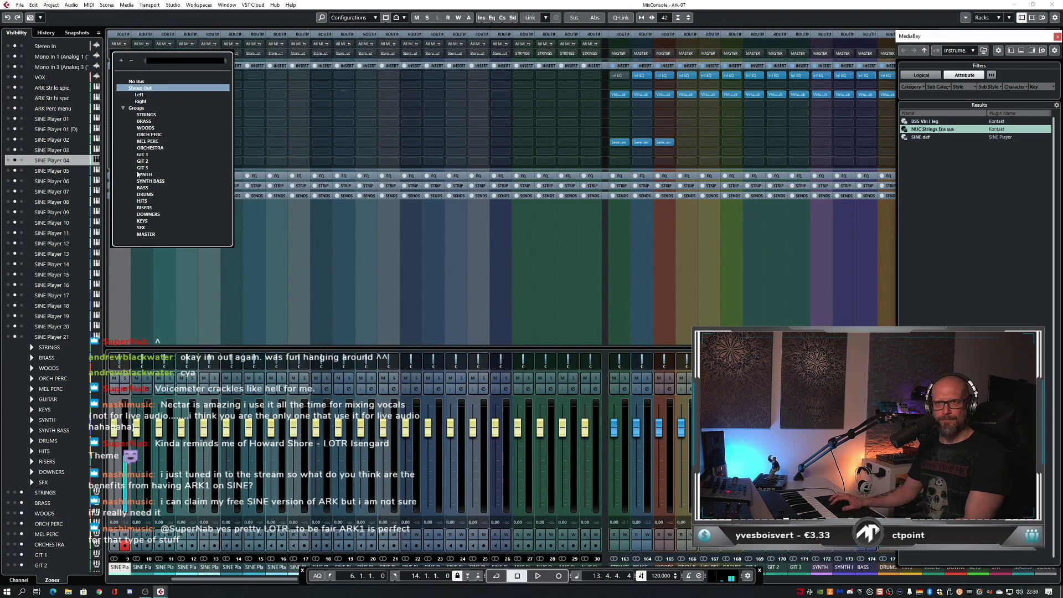
{"action": "key", "text": "Escape"}
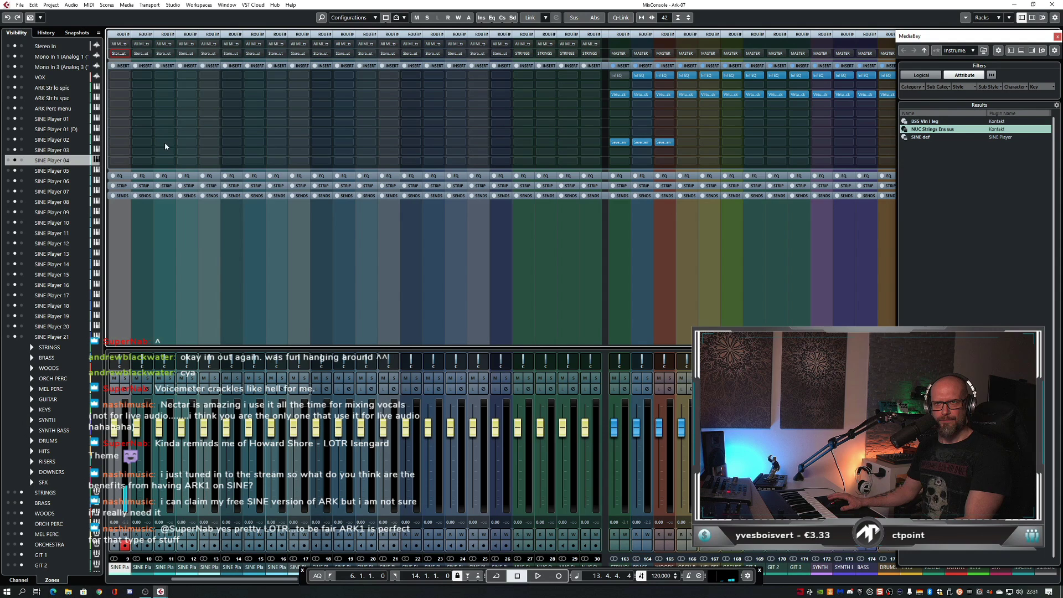
{"action": "left_click_drag", "start_coordinate": [229, 581], "coordinate": [196, 582]}
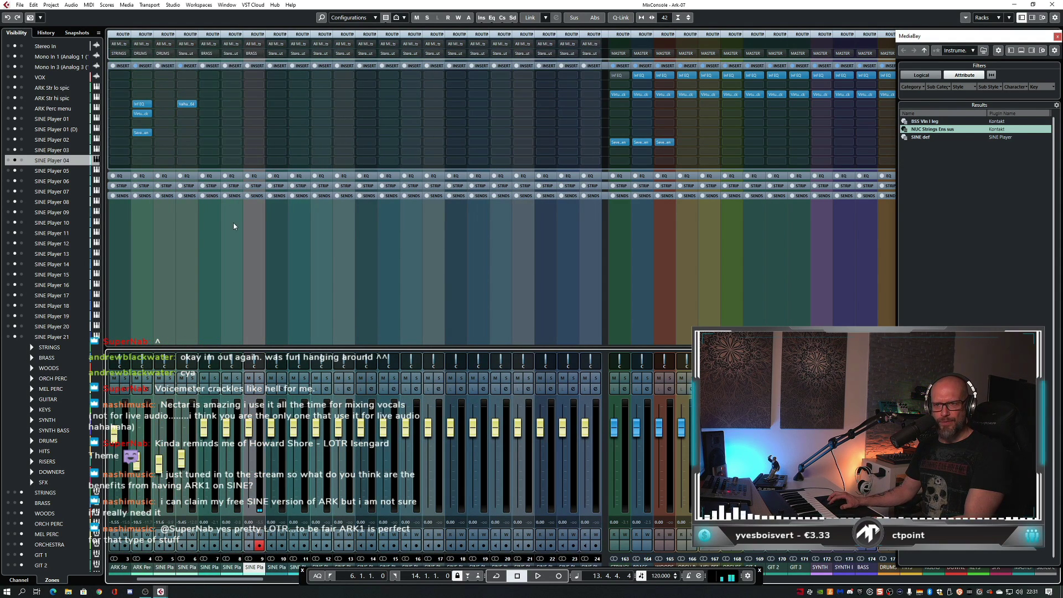
{"action": "left_click", "coordinate": [230, 53]}
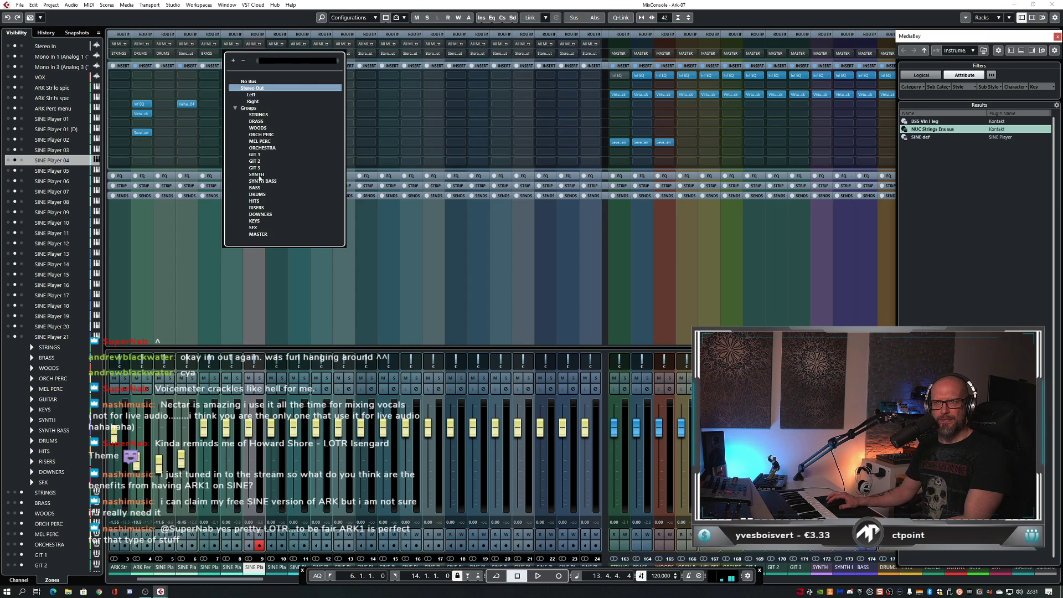
{"action": "left_click", "coordinate": [261, 122]}
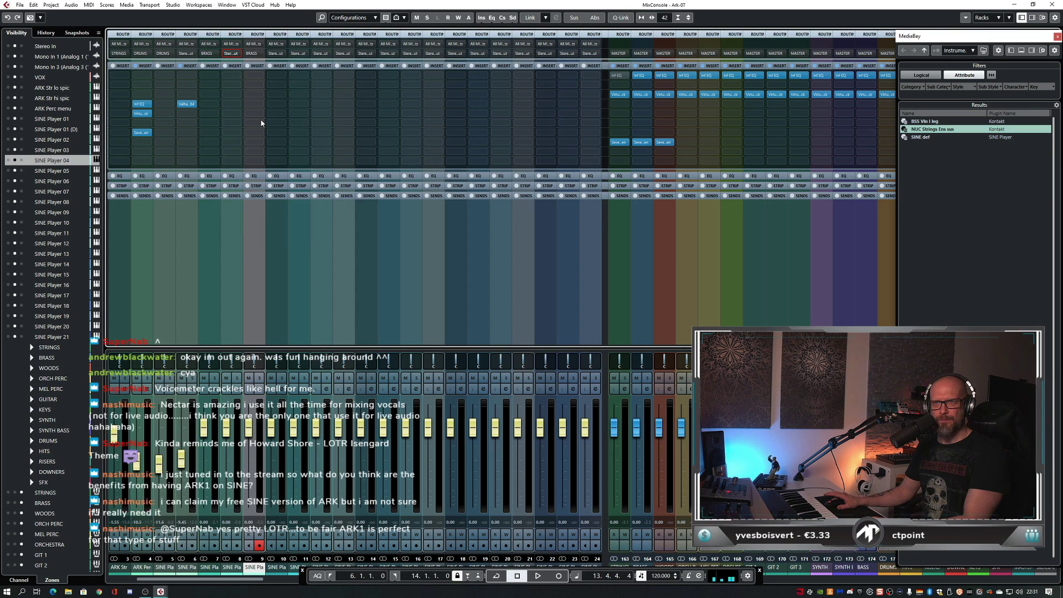
{"action": "key", "text": "F3"}
- Play the arrangement from bar 6 while selecting the SINE Player 03 and 02 tracks, and save the project as new version Ark-08
{"action": "key", "text": "KP_1"}
{"action": "key", "text": "space"}
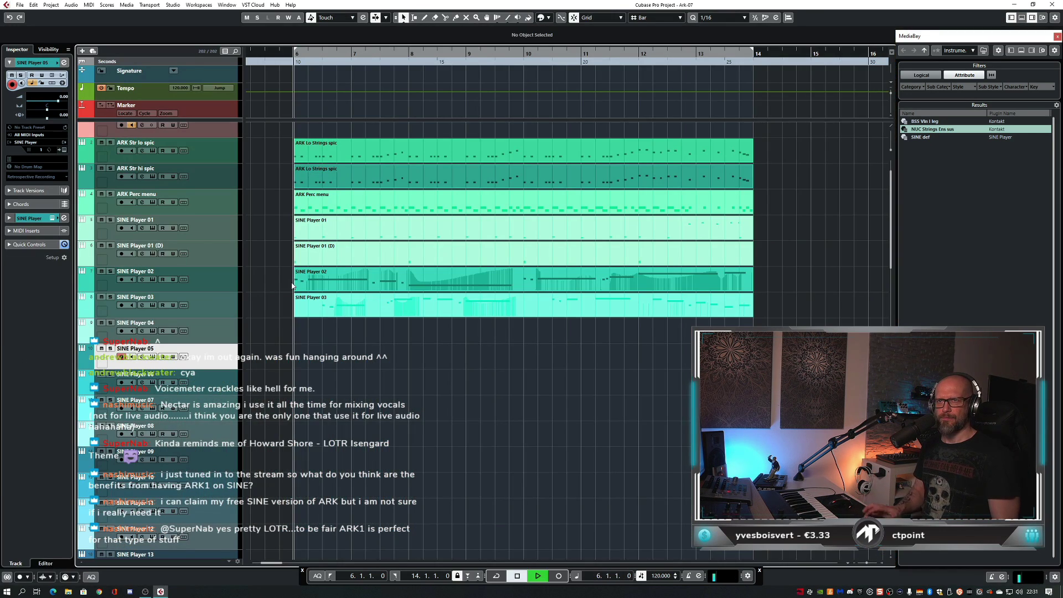
{"action": "left_click", "coordinate": [206, 311]}
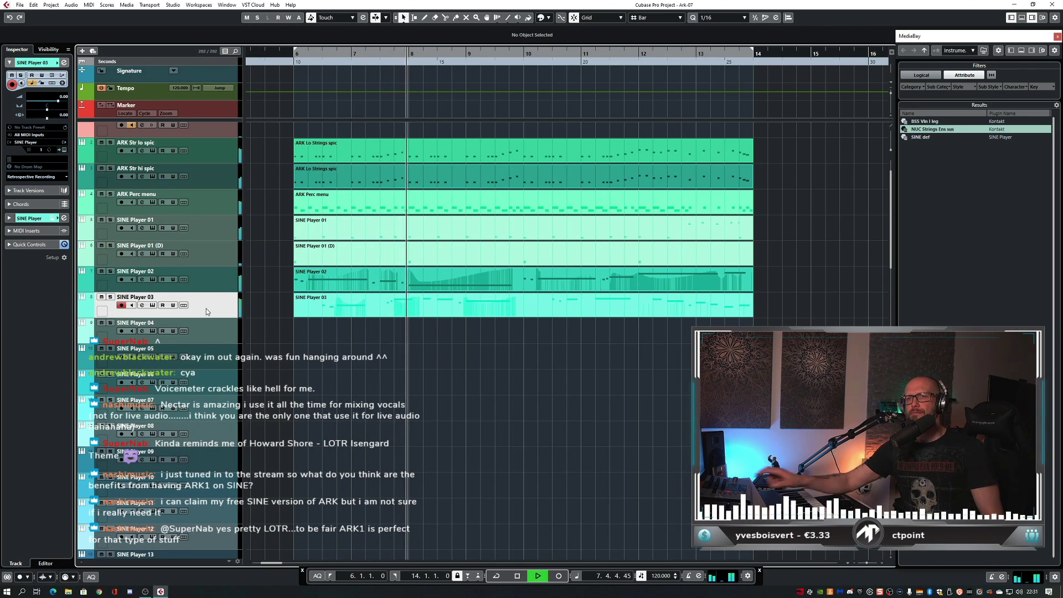
{"action": "left_click", "coordinate": [216, 285]}
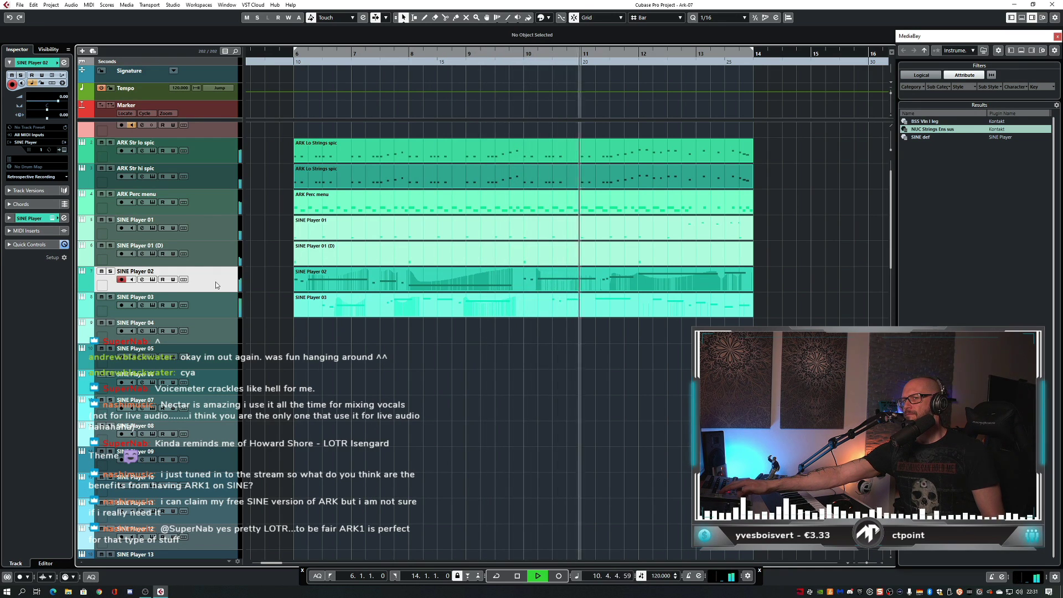
{"action": "scroll", "coordinate": [216, 285], "scroll_direction": "up", "scroll_amount": 2}
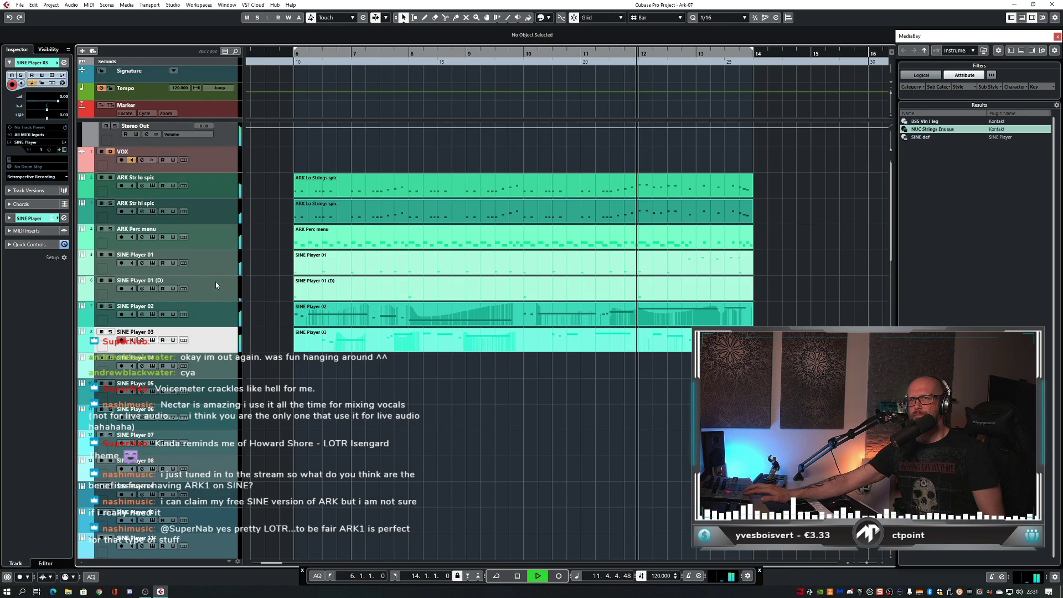
{"action": "left_click", "coordinate": [219, 358]}
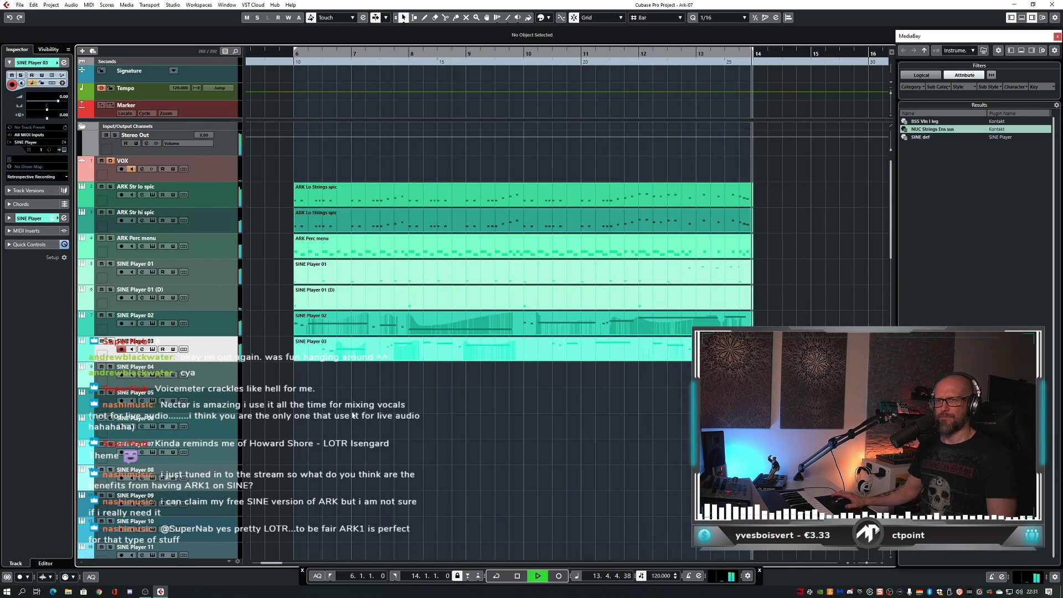
{"action": "left_click", "coordinate": [330, 387]}
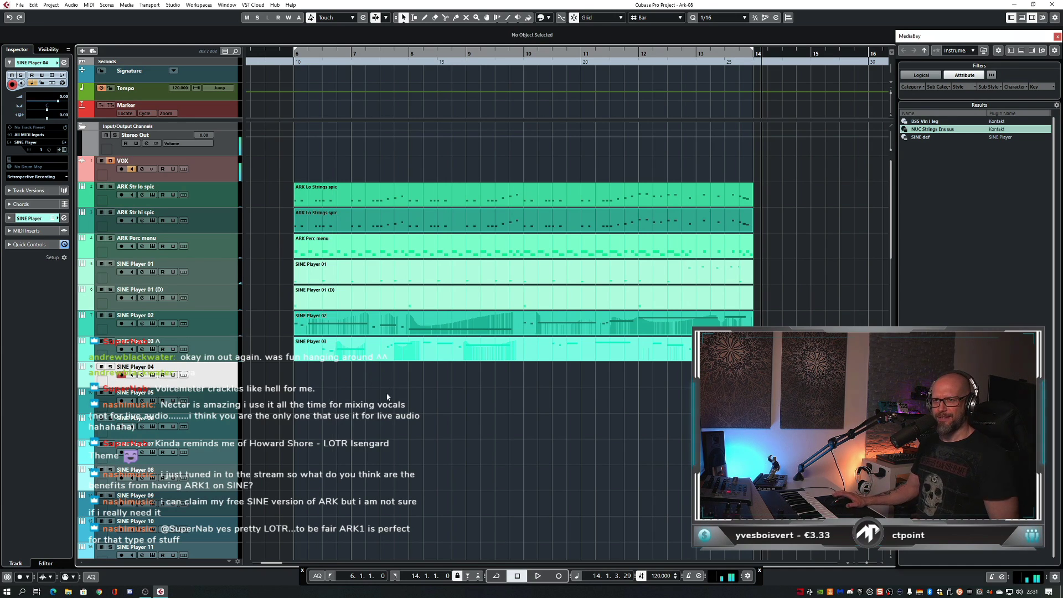
- Listen to the arrangement from bar 6 into bar 9 with the SINE Player 04 trumpet track selected
{"action": "key", "text": "space"}
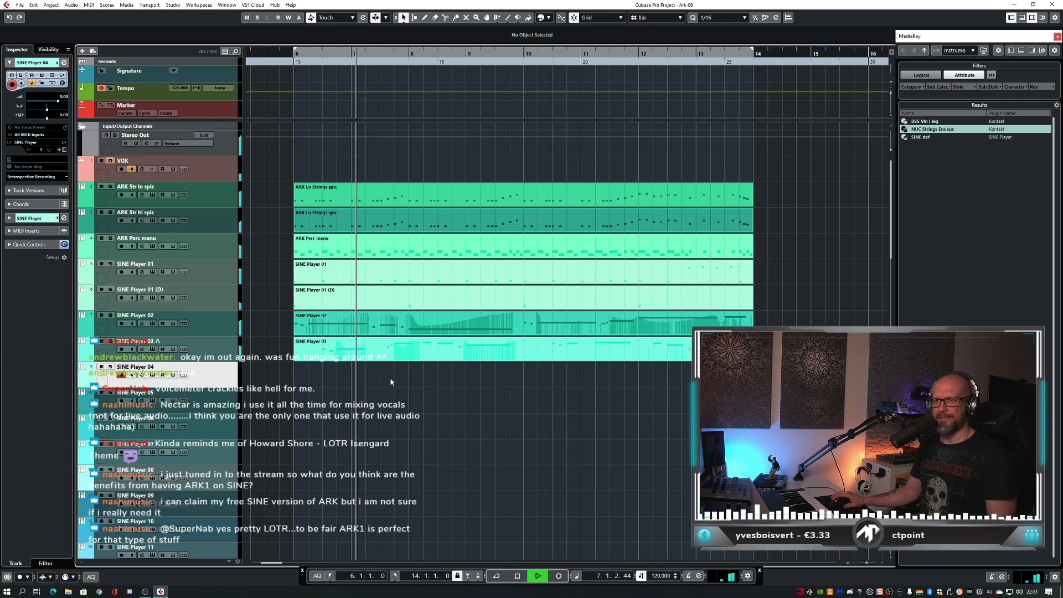
{"action": "key", "text": "space"}
{"action": "key", "text": "space"}
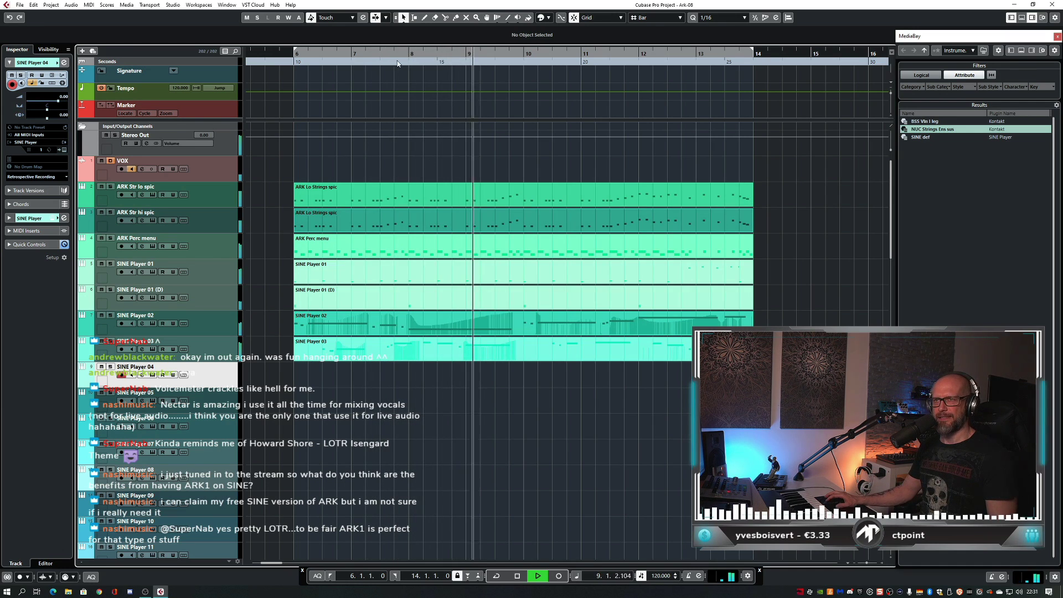
{"action": "left_click", "coordinate": [426, 388]}
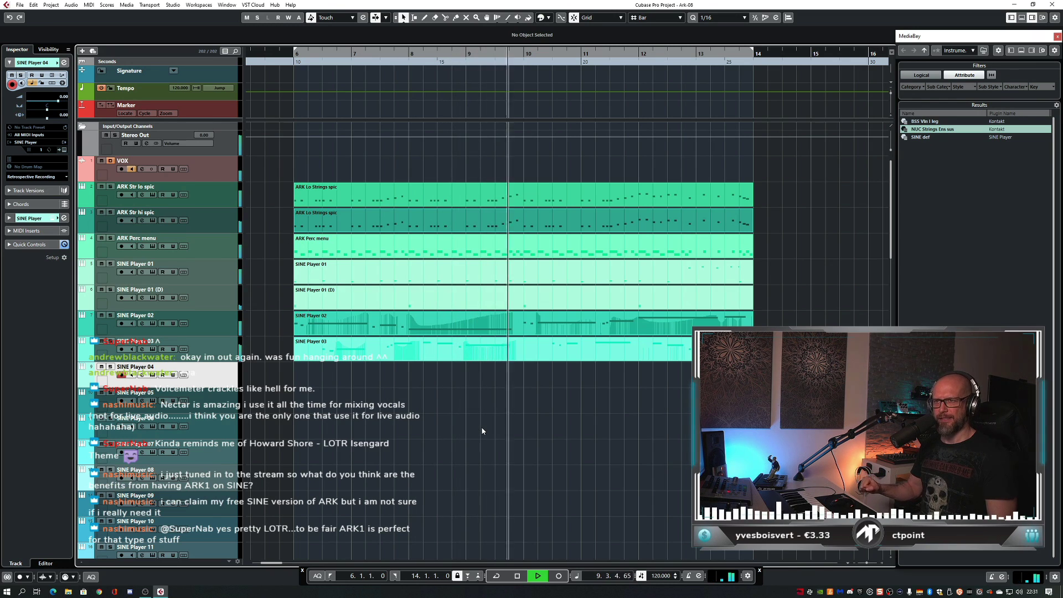
{"action": "key", "text": "space"}
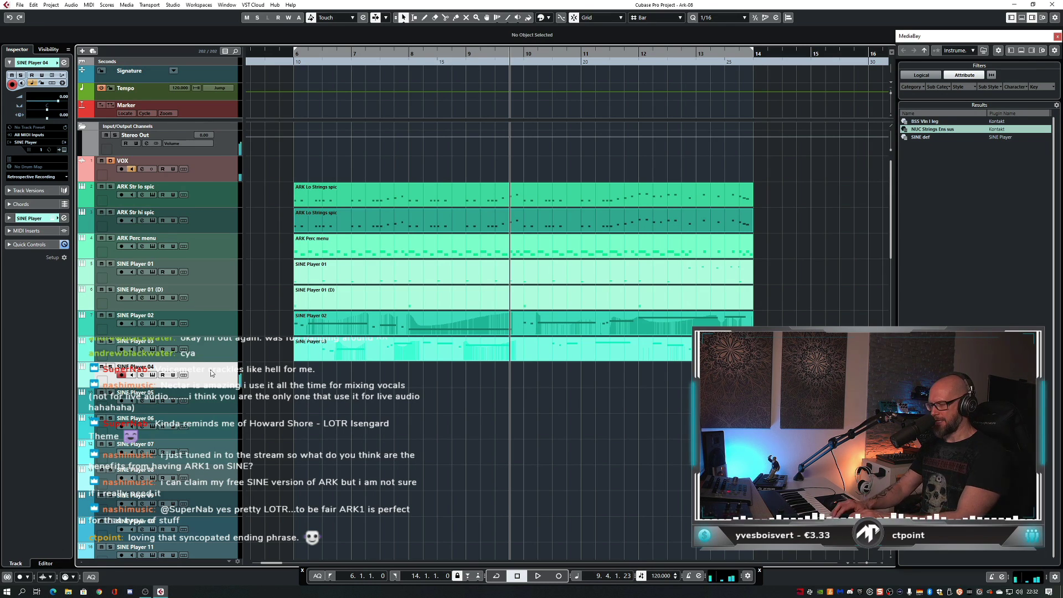
- Play a trumpet phrase over bar 9, insert it on SINE Player 04 from the retrospective recording, and listen to it in context
{"action": "key", "text": "KP_Subtract"}
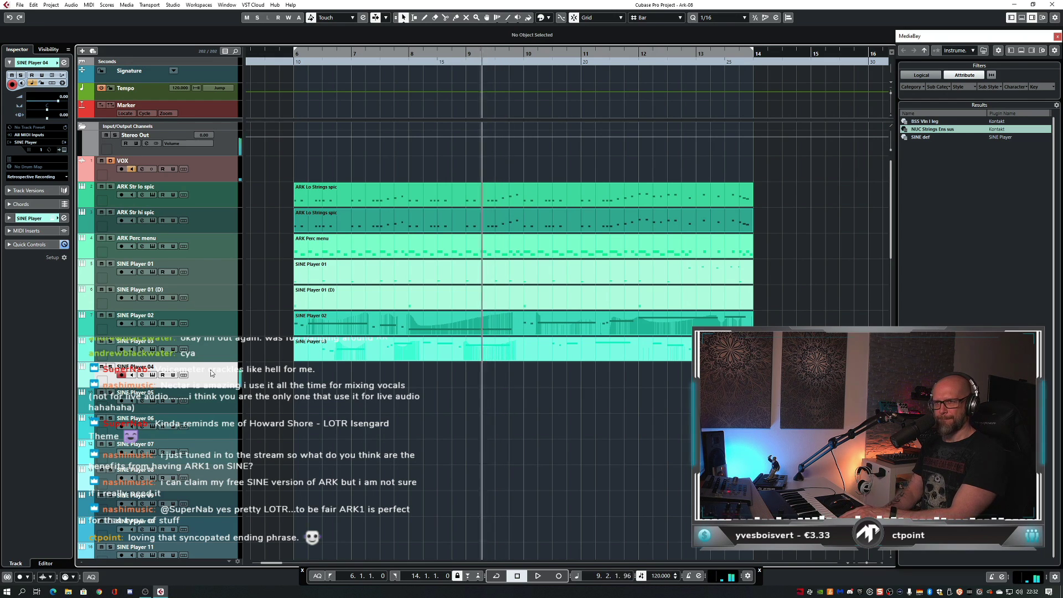
{"action": "key", "text": "space"}
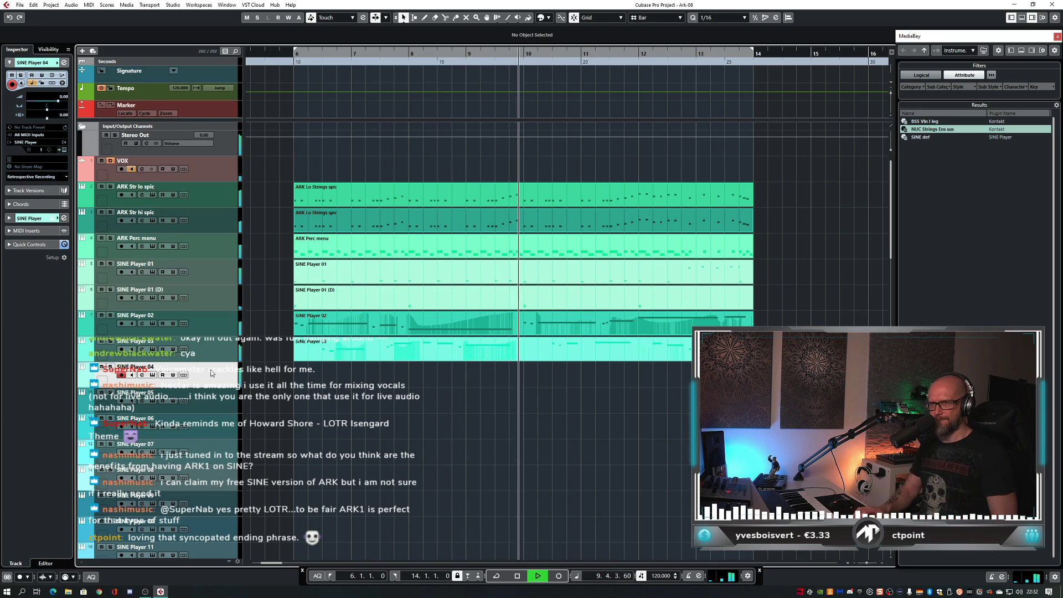
{"action": "key", "text": "space"}
{"action": "key", "text": "shift+KP_Multiply"}
{"action": "key", "text": "KP_Subtract"}
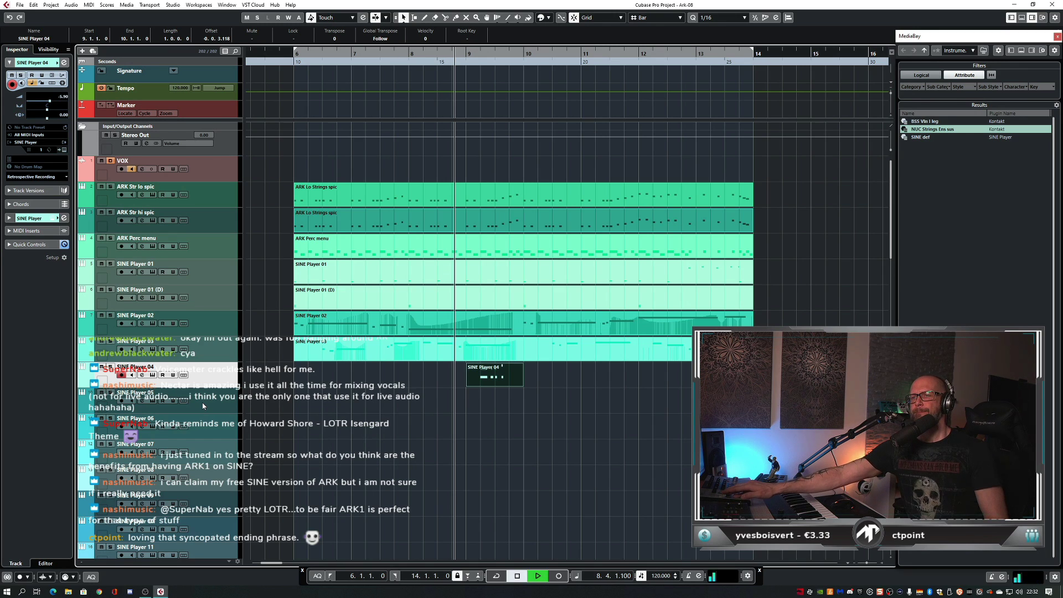
{"action": "key", "text": "space"}
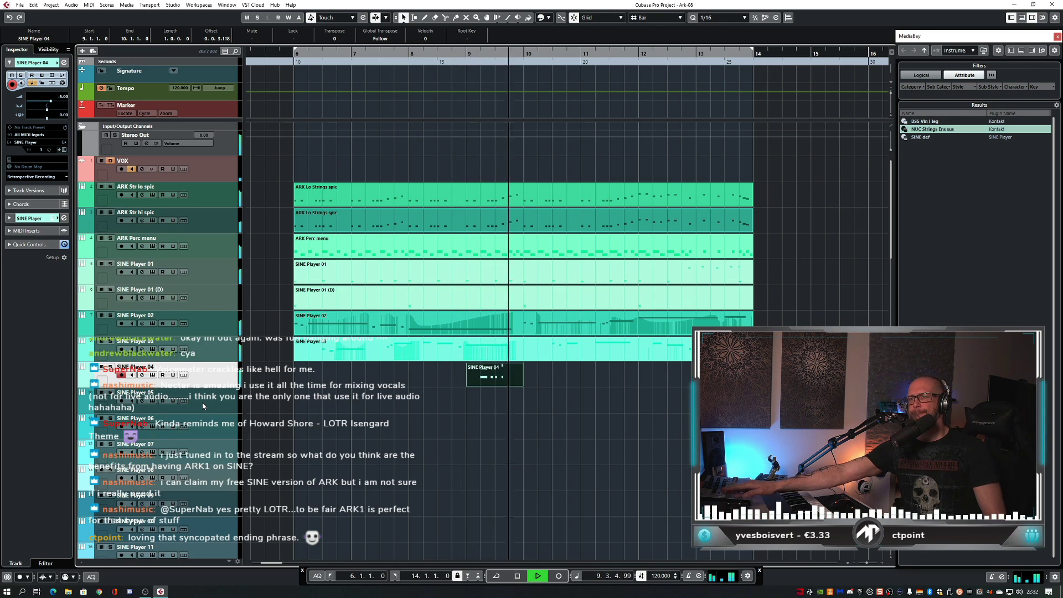
{"action": "key", "text": "space"}
- Open the SINE Player 04 trumpet part in the Key Editor with its bar 9 notes enlarged
{"action": "key", "text": "h"}
{"action": "double_click", "coordinate": [545, 377]}
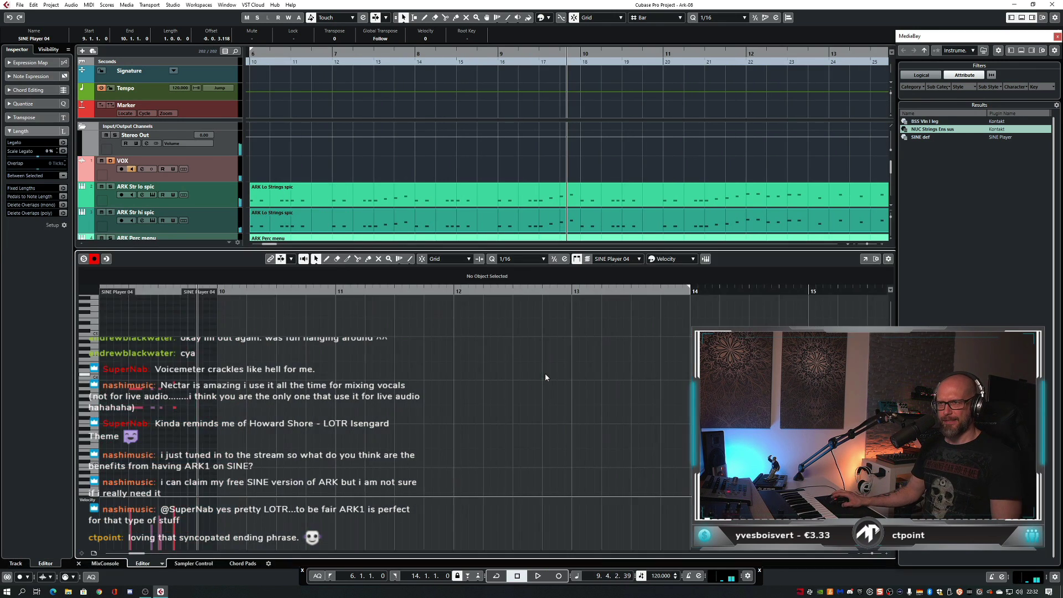
{"action": "left_click_drag", "start_coordinate": [349, 402], "coordinate": [503, 419]}
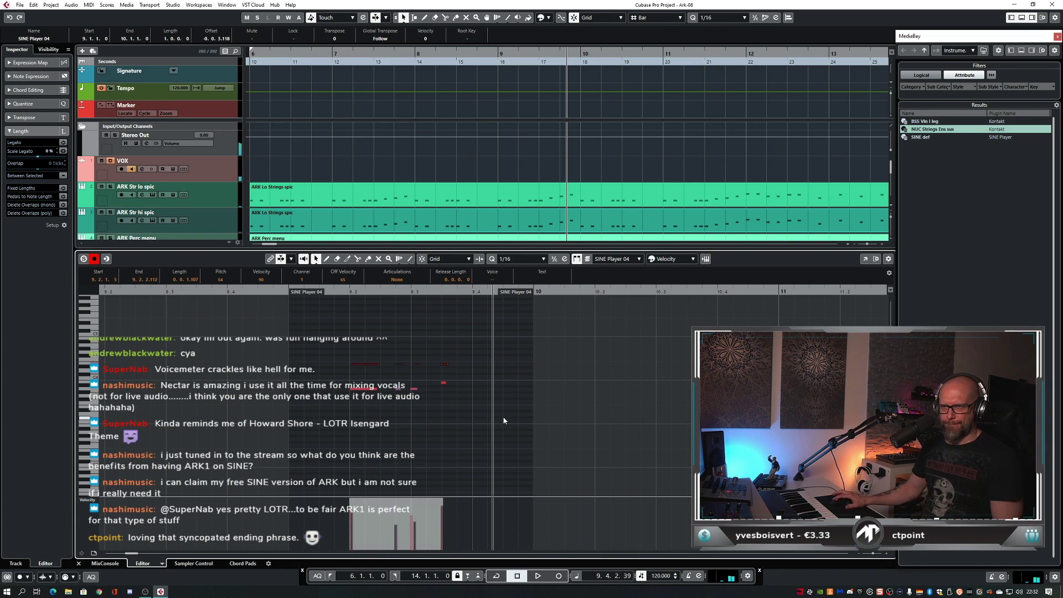
- Transpose the upper notes of the bar 9 trumpet phrase upward
{"action": "left_click", "coordinate": [364, 365]}
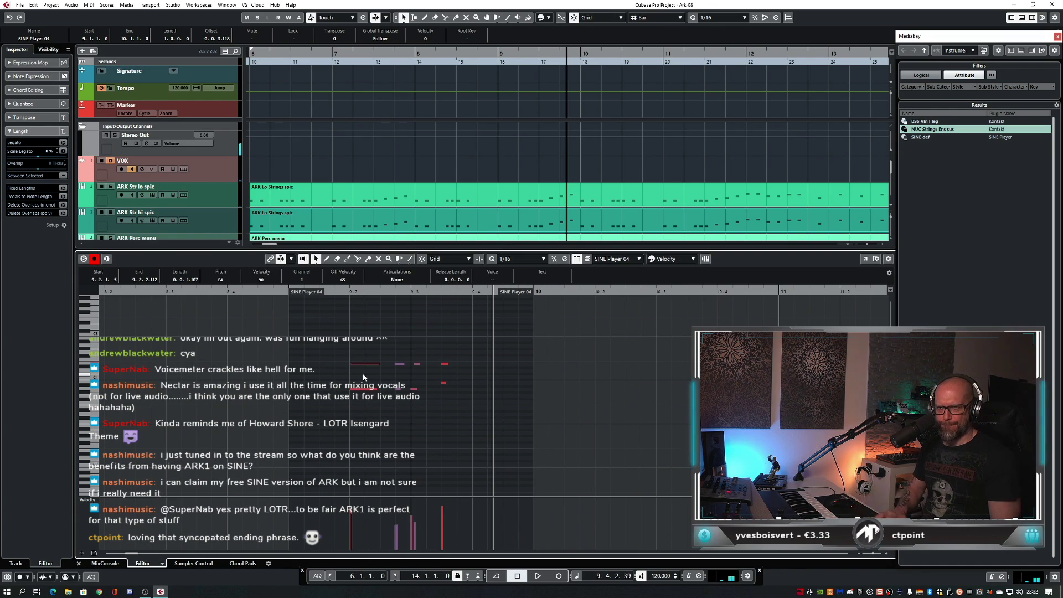
{"action": "key", "text": "Up"}
{"action": "left_click_drag", "start_coordinate": [392, 349], "coordinate": [474, 373]}
{"action": "left_click", "coordinate": [448, 363]}
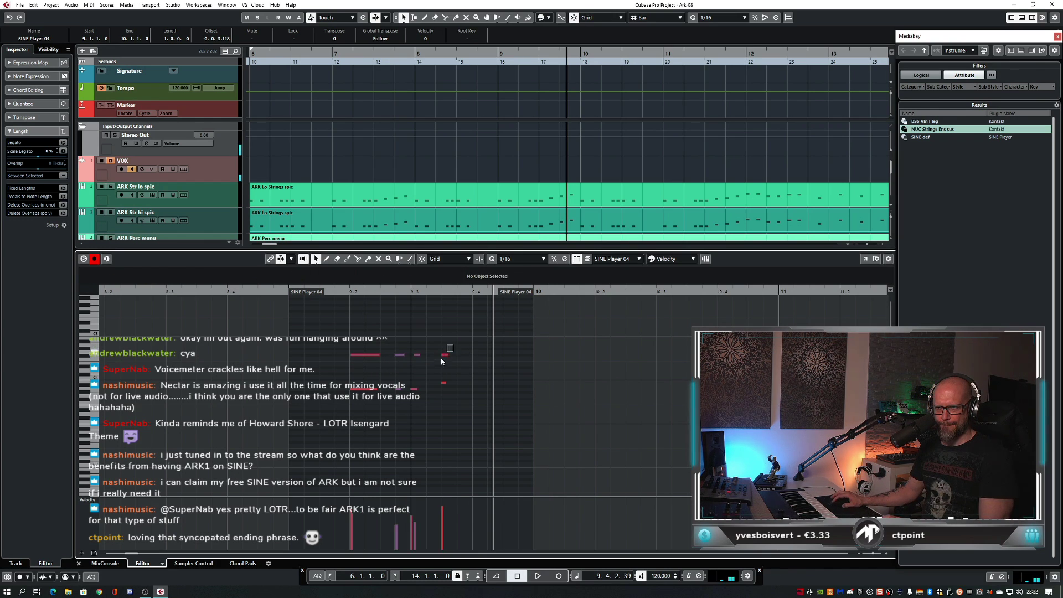
- Quantize all notes of the trumpet part to the 1/16 grid and listen to the phrase from bar 9
{"action": "key", "text": "ctrl+a"}
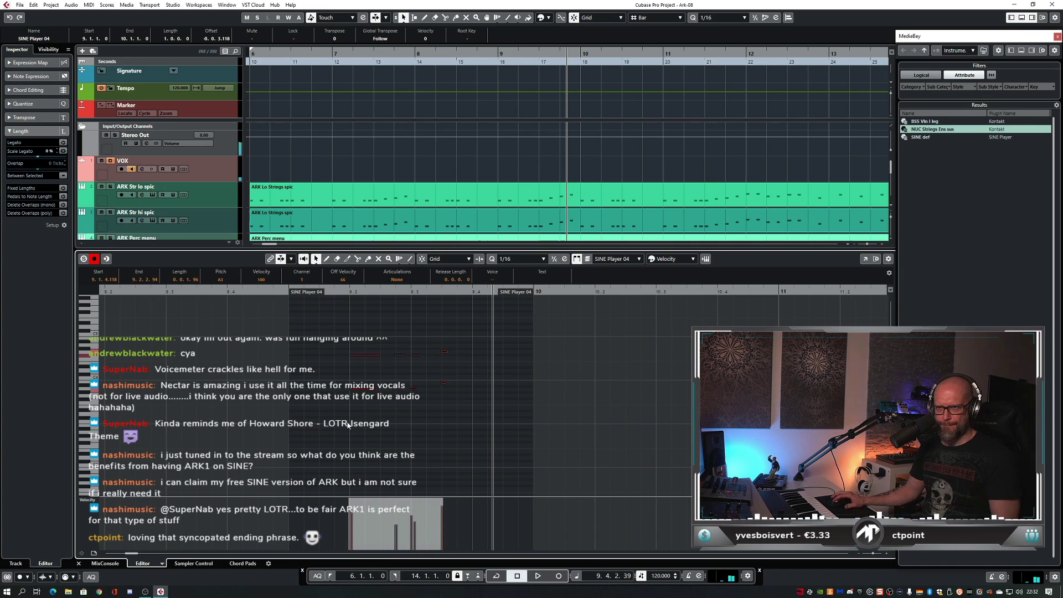
{"action": "key", "text": "q"}
{"action": "left_click", "coordinate": [344, 292]}
{"action": "left_click", "coordinate": [344, 292]}
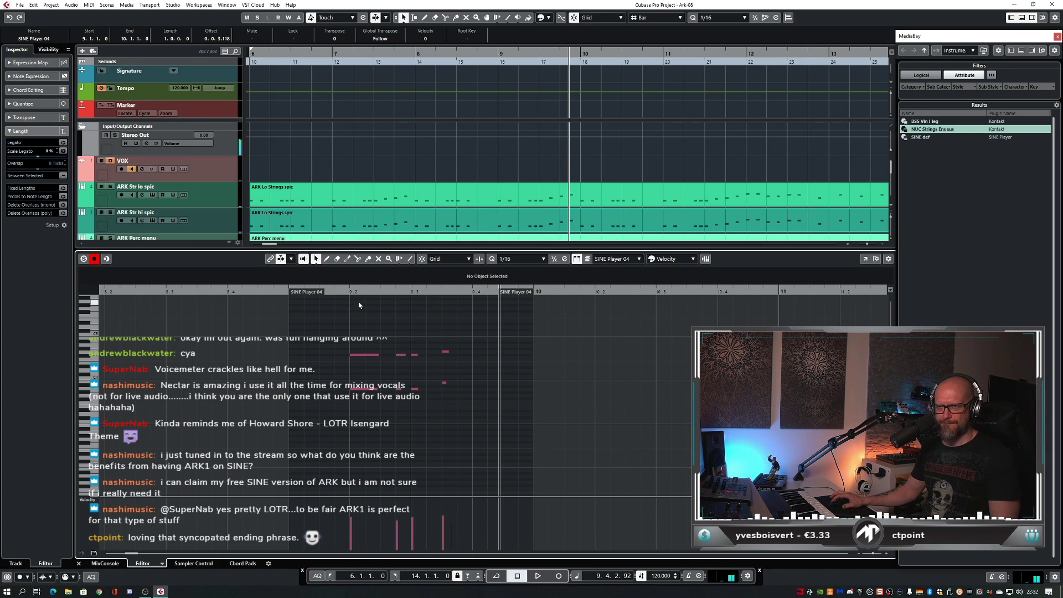
{"action": "left_click", "coordinate": [287, 292]}
{"action": "key", "text": "space"}
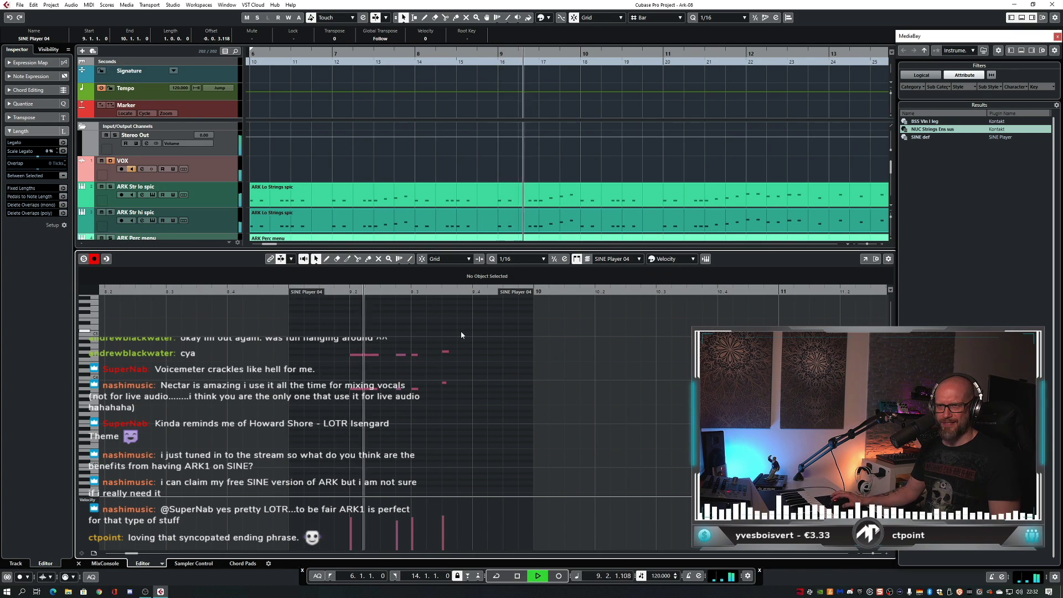
{"action": "key", "text": "space"}
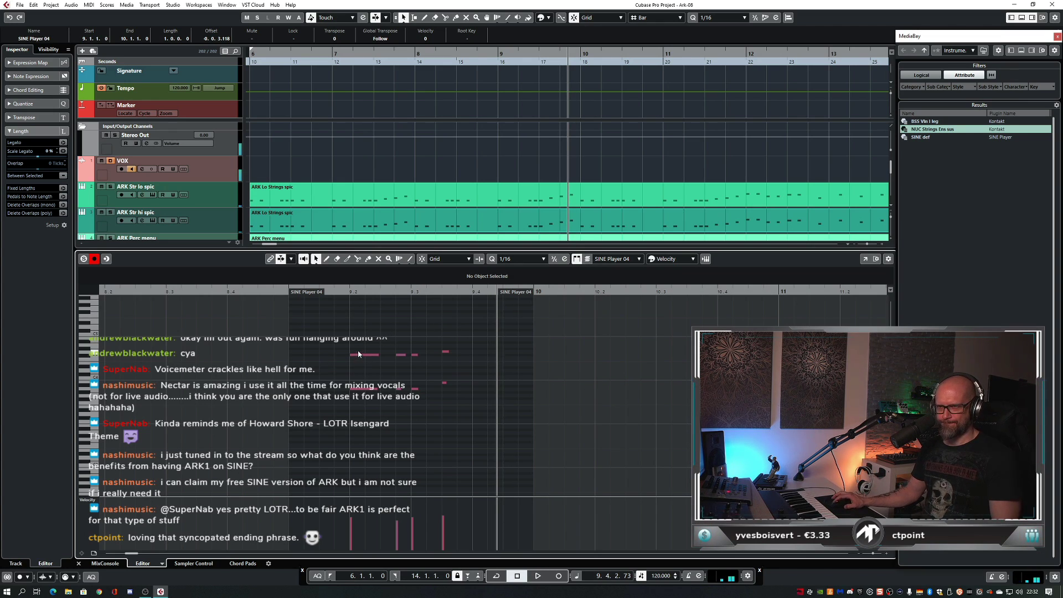
- Lower the upper notes of the trumpet phrase back to their earlier pitch and replay bar 9
{"action": "left_click", "coordinate": [363, 354]}
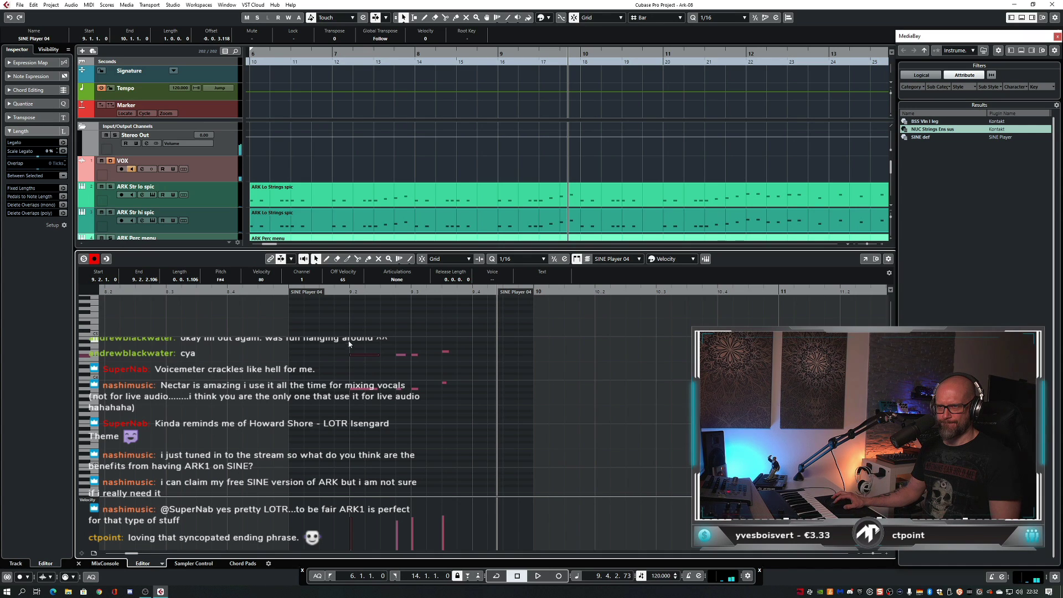
{"action": "left_click", "coordinate": [362, 390]}
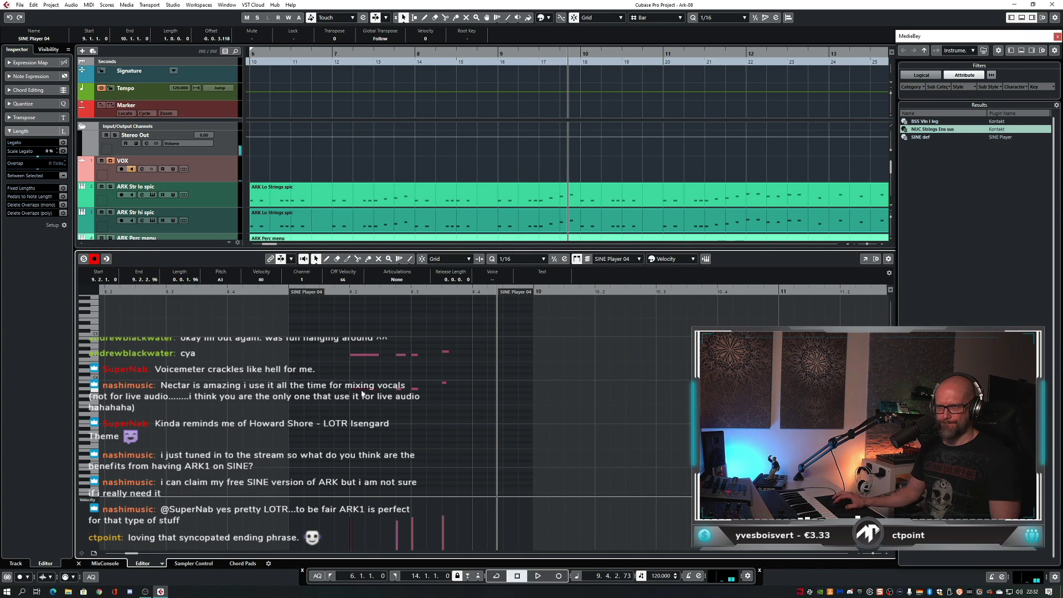
{"action": "left_click_drag", "start_coordinate": [346, 328], "coordinate": [445, 363]}
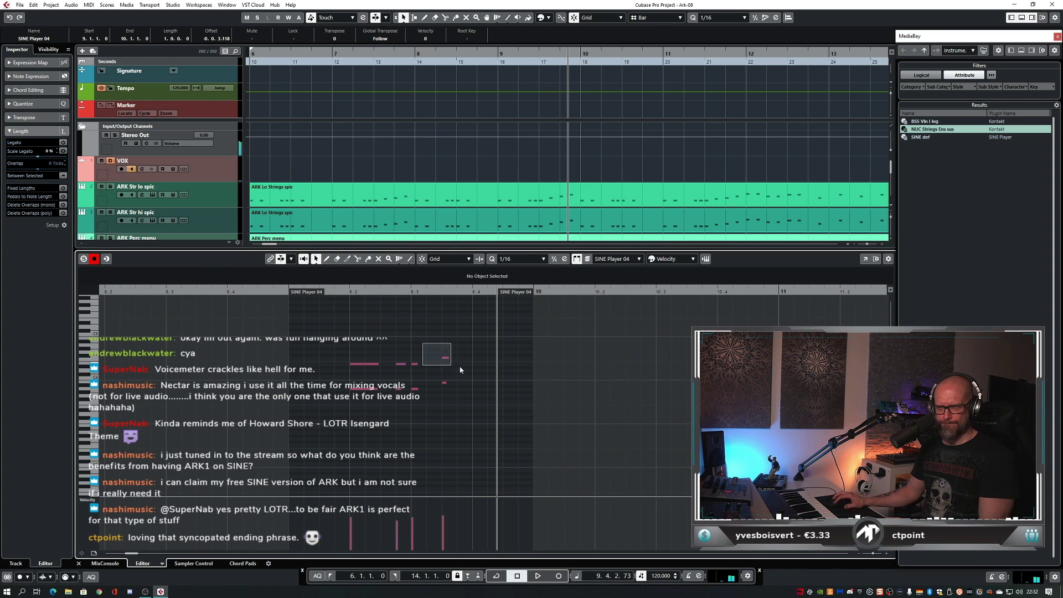
{"action": "left_click", "coordinate": [338, 290]}
{"action": "left_click", "coordinate": [334, 316]}
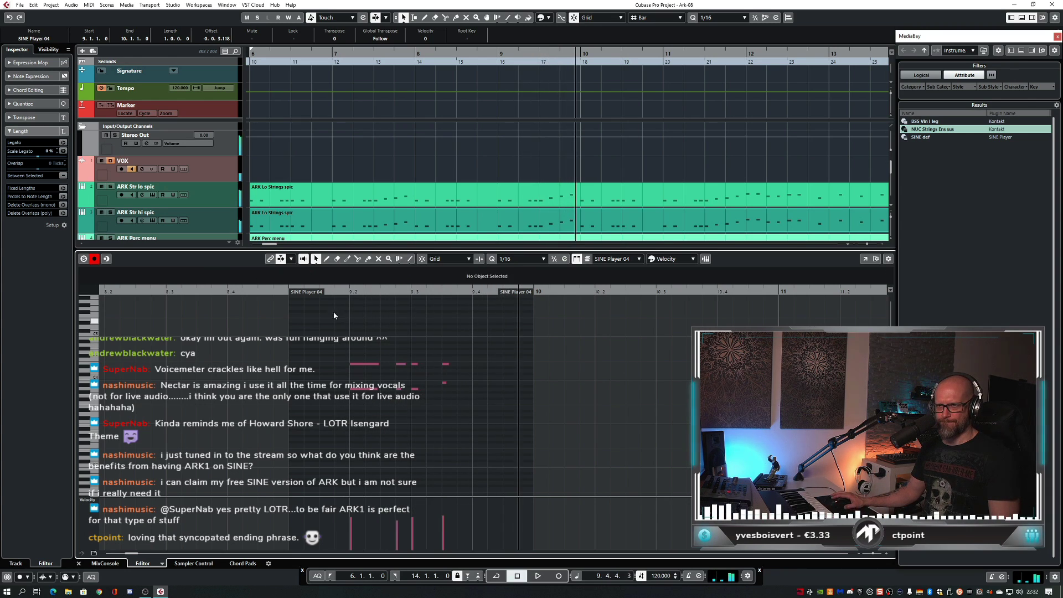
{"action": "key", "text": "space"}
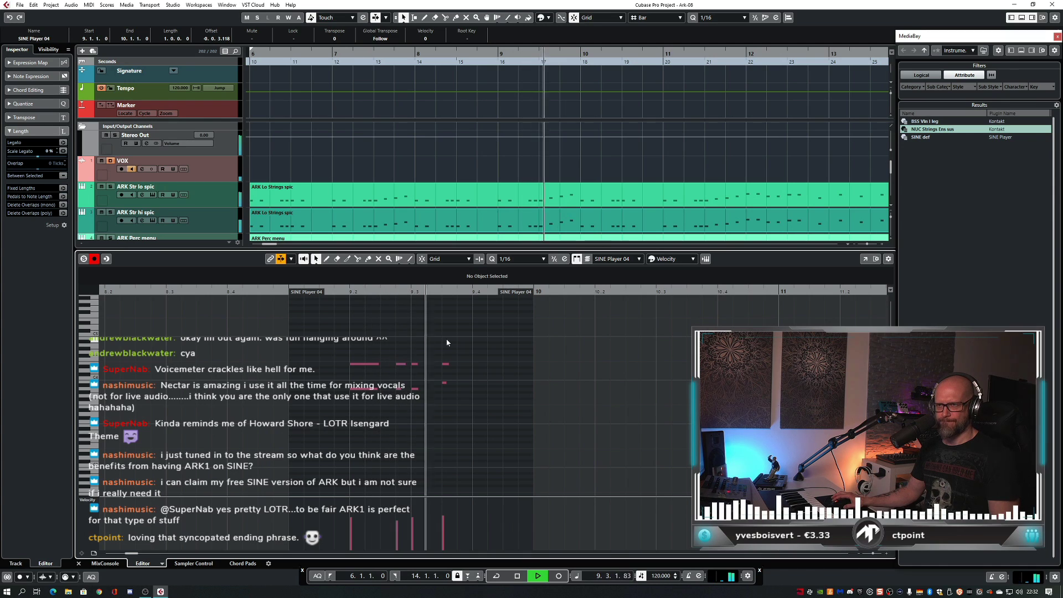
{"action": "key", "text": "space"}
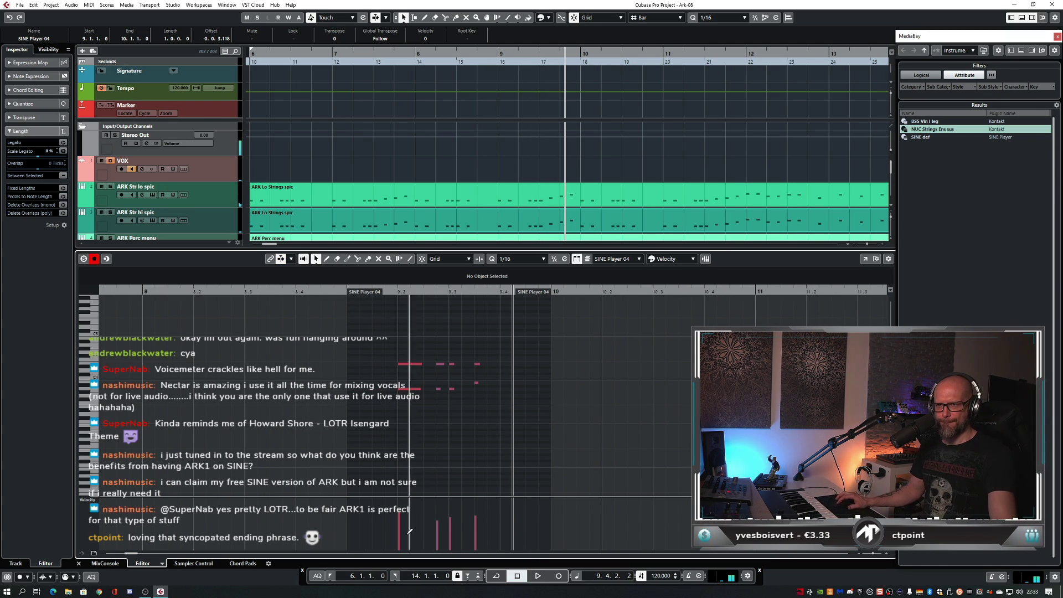
- Raise the velocities of the later trumpet notes in bar 9 to a similar level and play the phrase
{"action": "left_click_drag", "start_coordinate": [446, 510], "coordinate": [480, 511]}
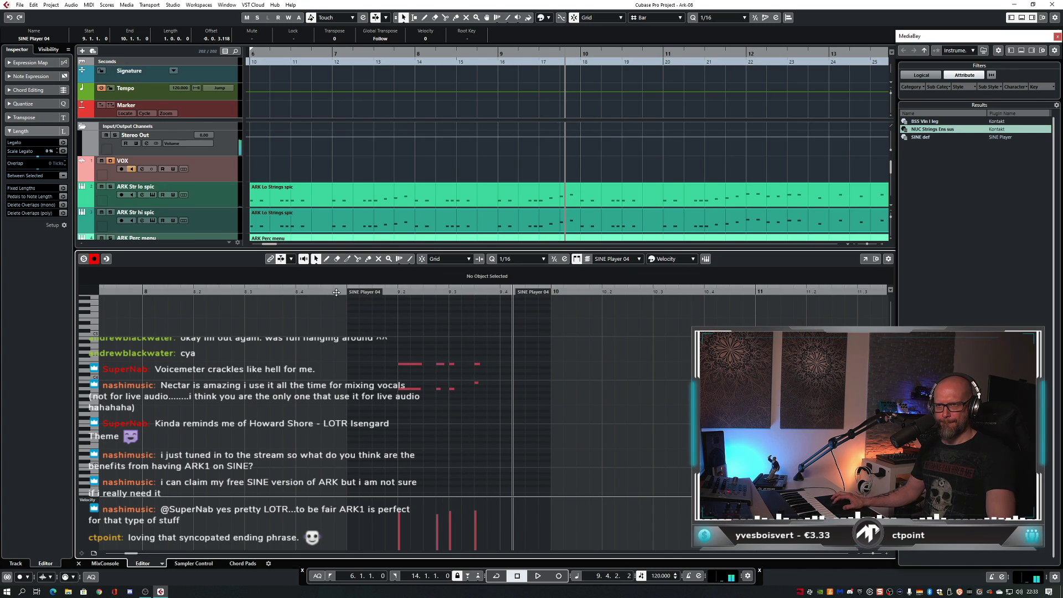
{"action": "left_click_drag", "start_coordinate": [215, 497], "coordinate": [214, 517]}
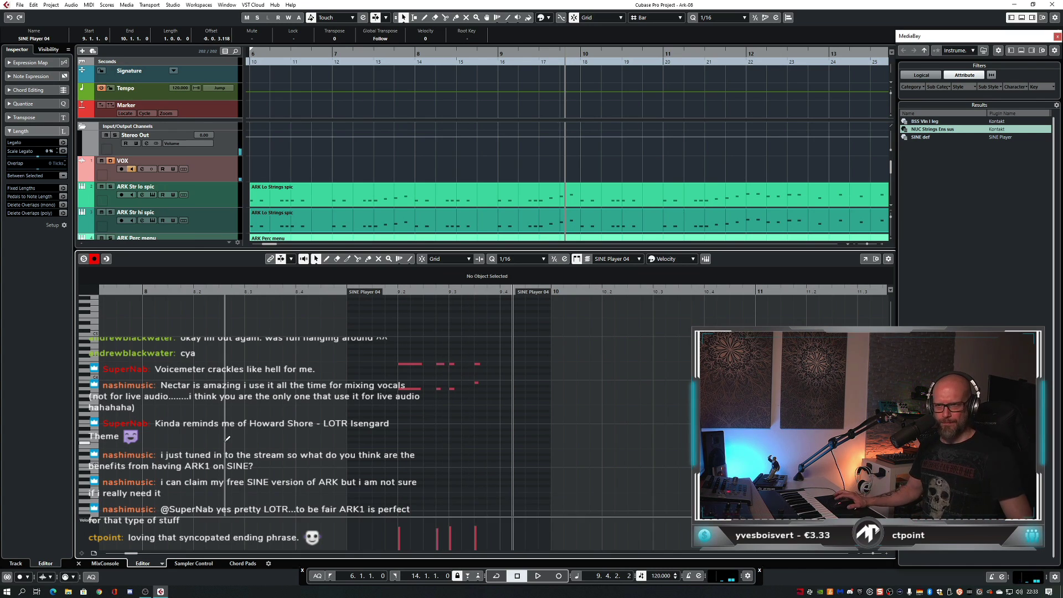
{"action": "left_click", "coordinate": [339, 292]}
{"action": "key", "text": "space"}
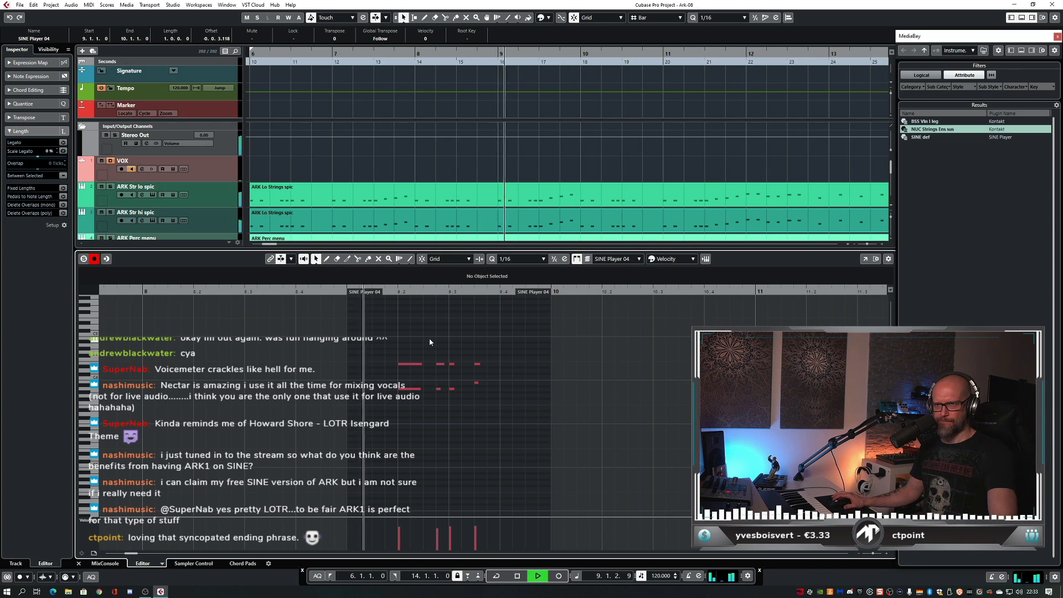
- Record modulation over the bar 9 trumpet phrase and redraw the curve high on the first note and low on the following ones
{"action": "left_click", "coordinate": [315, 293]}
{"action": "key", "text": "KP_Multiply"}
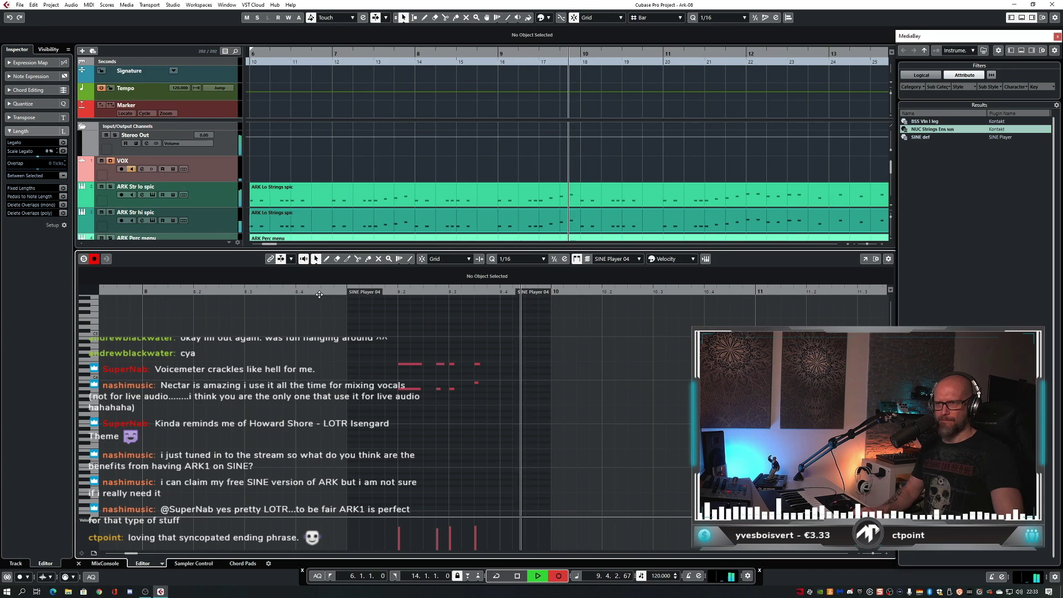
{"action": "key", "text": "space"}
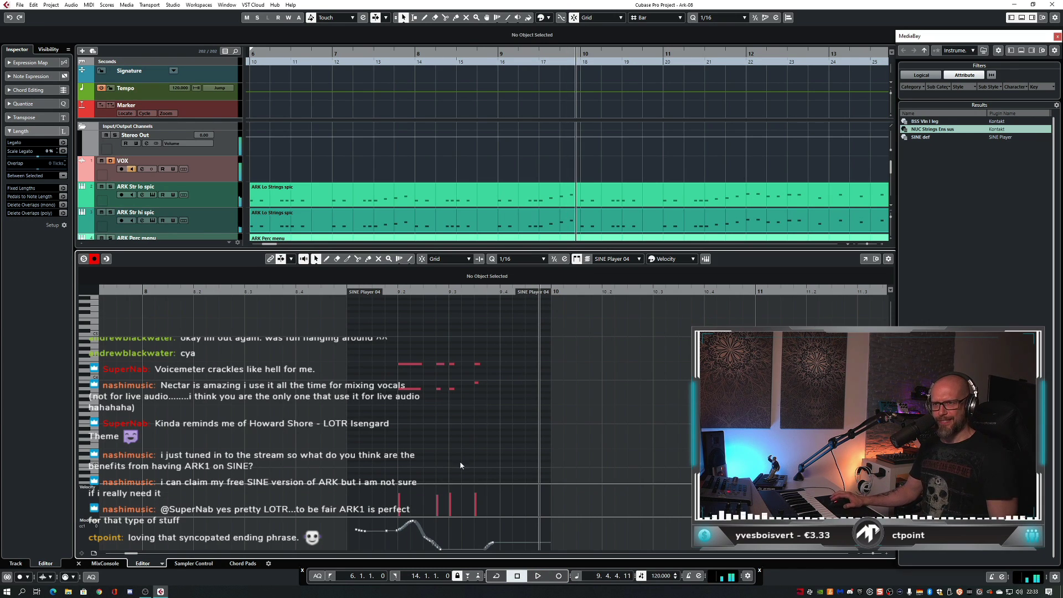
{"action": "mouse_move", "coordinate": [398, 524]}
{"action": "left_mouse_down"}
{"action": "mouse_move", "coordinate": [383, 526]}
{"action": "mouse_move", "coordinate": [420, 523]}
{"action": "mouse_move", "coordinate": [437, 549]}
{"action": "mouse_move", "coordinate": [495, 548]}
{"action": "left_mouse_up"}
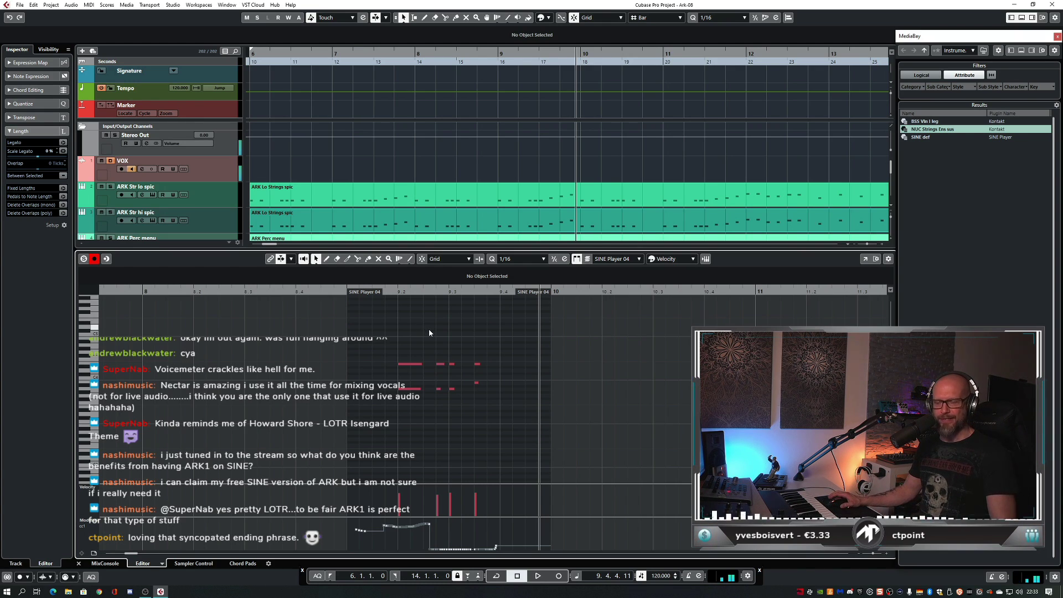
- Open the SINE Player 04 instrument, browse the Metropolis Ark 1 library, and check the Kommandanten Trumpets a4 Sustains and Staccato articulations
{"action": "key", "text": "F3"}
{"action": "key", "text": "F3"}
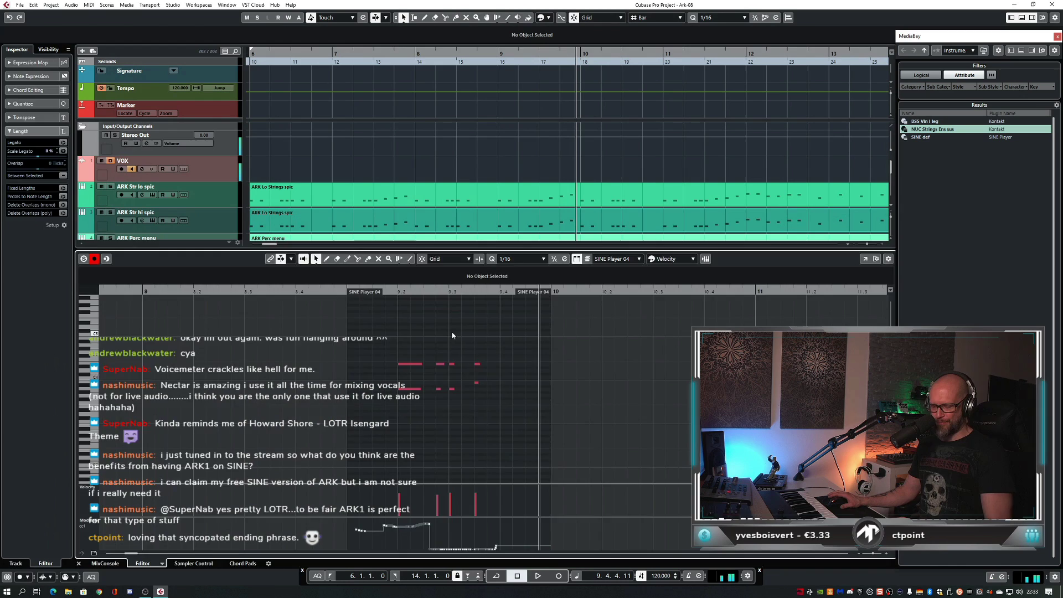
{"action": "key", "text": "ctrl+alt+e"}
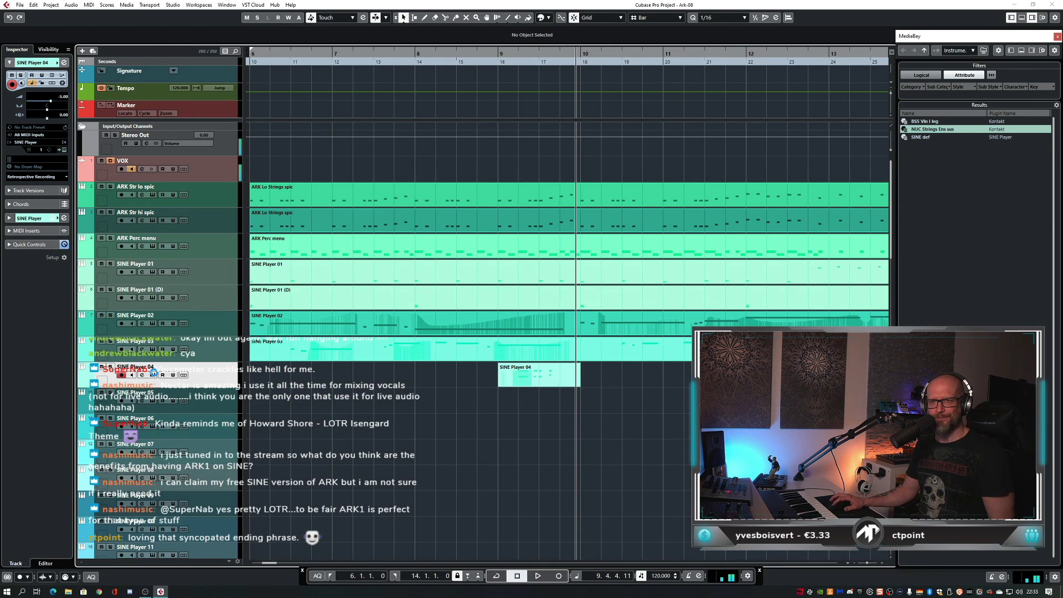
{"action": "left_click", "coordinate": [152, 375]}
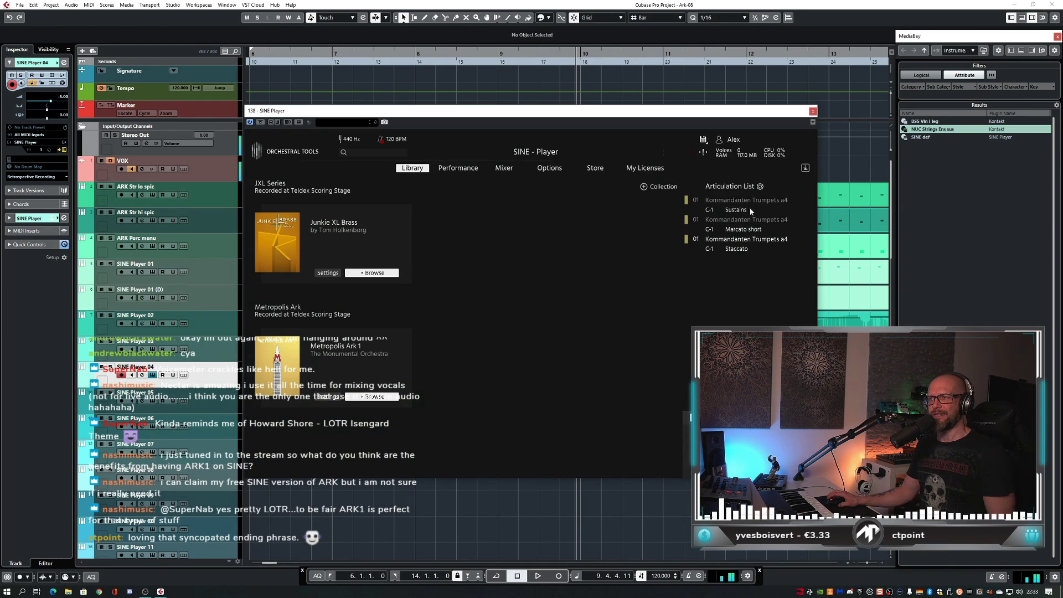
{"action": "left_click_drag", "start_coordinate": [729, 112], "coordinate": [564, 100]}
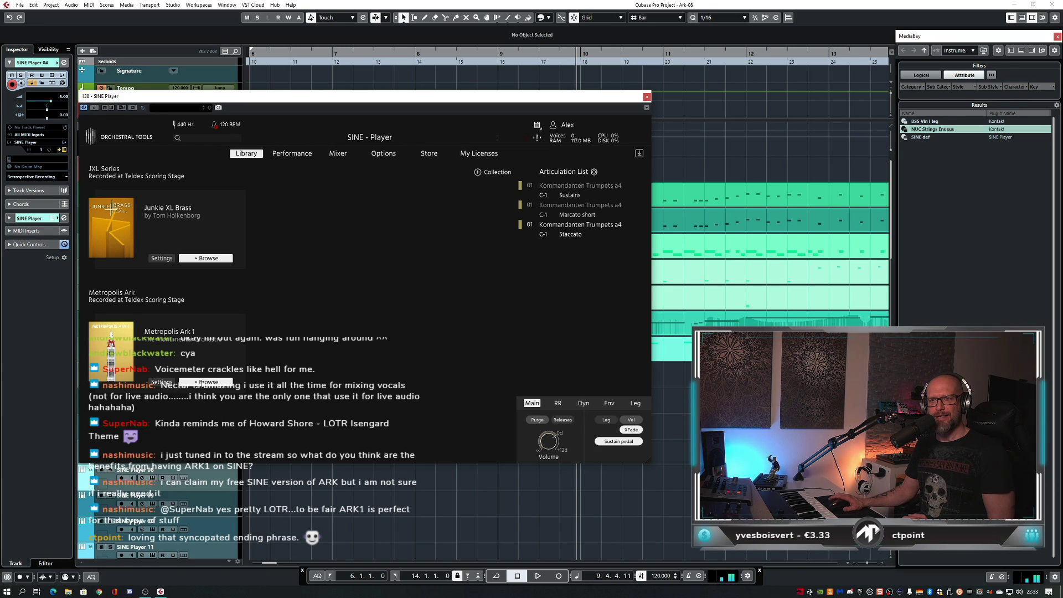
{"action": "left_click", "coordinate": [205, 382]}
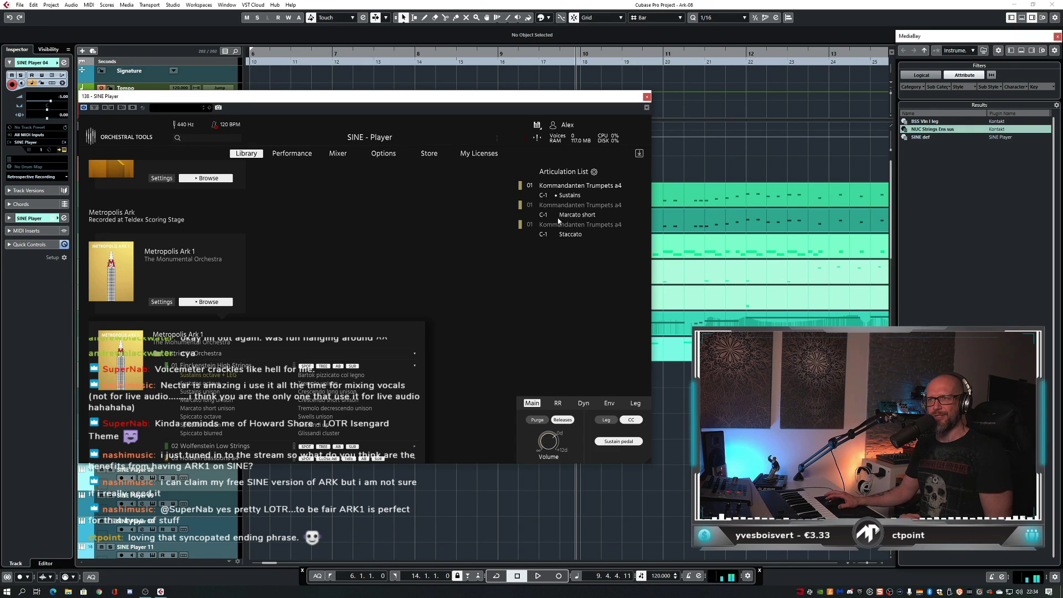
{"action": "left_click", "coordinate": [547, 239]}
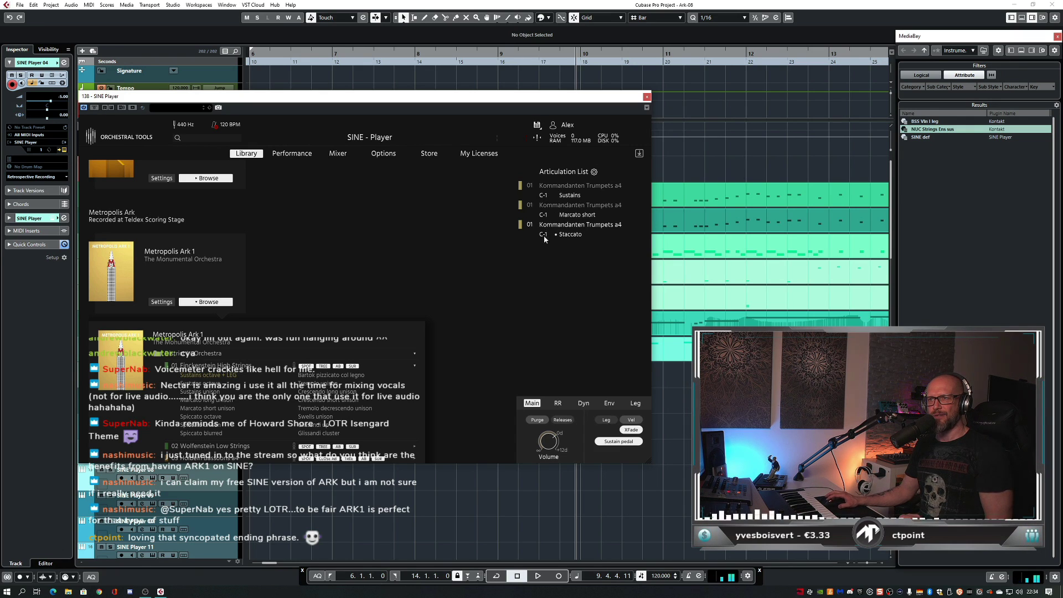
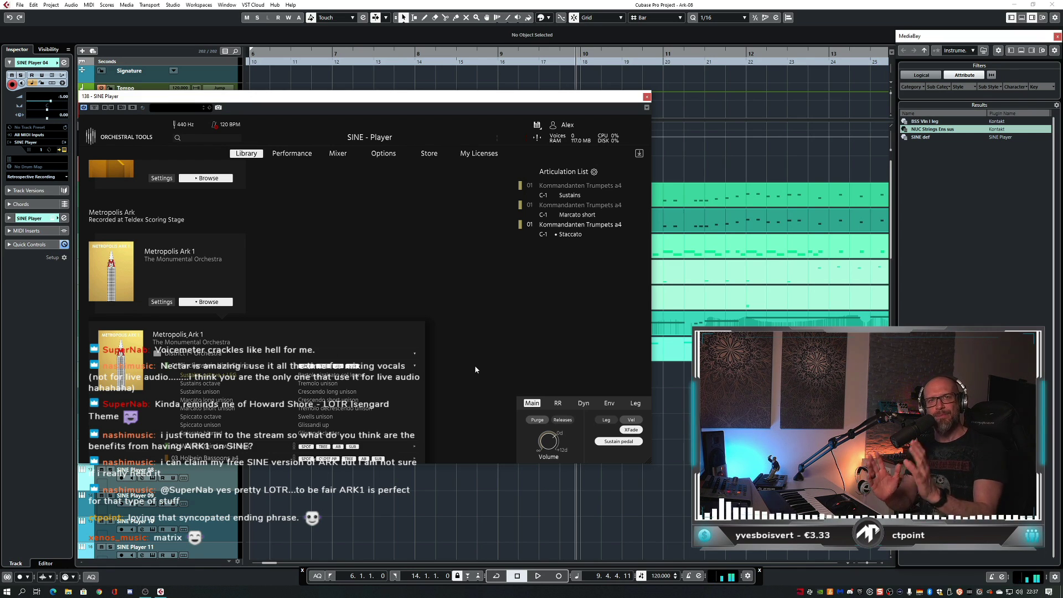
{"action": "left_click_drag", "start_coordinate": [476, 91], "coordinate": [487, 87]}
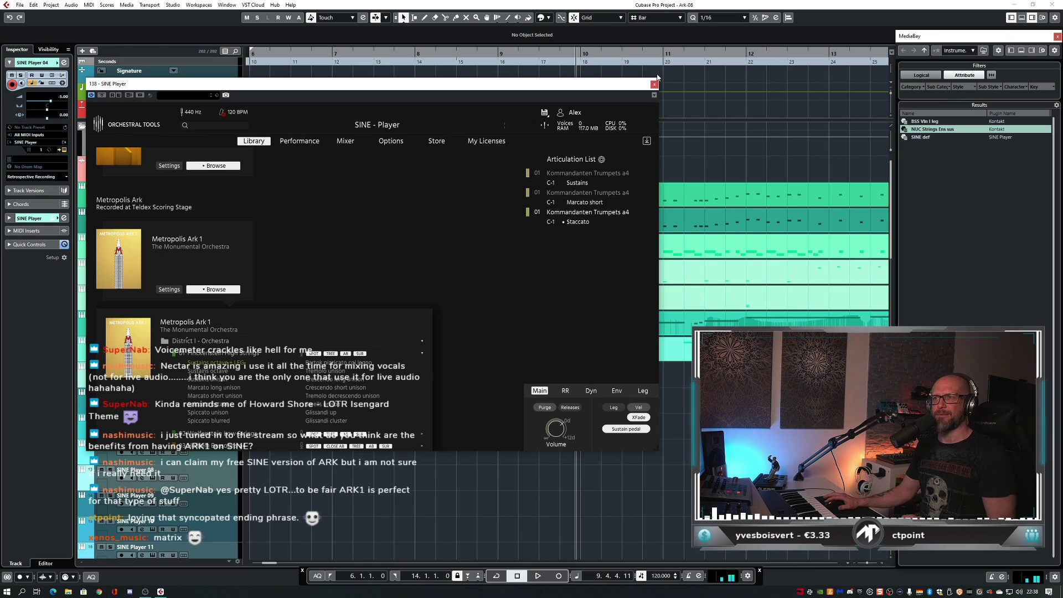
{"action": "left_click", "coordinate": [439, 463]}
- Listen to the arrangement from bar 6 past bar 11, and replay it from bar 9 with the trumpet part in context
{"action": "key", "text": "shift+f"}
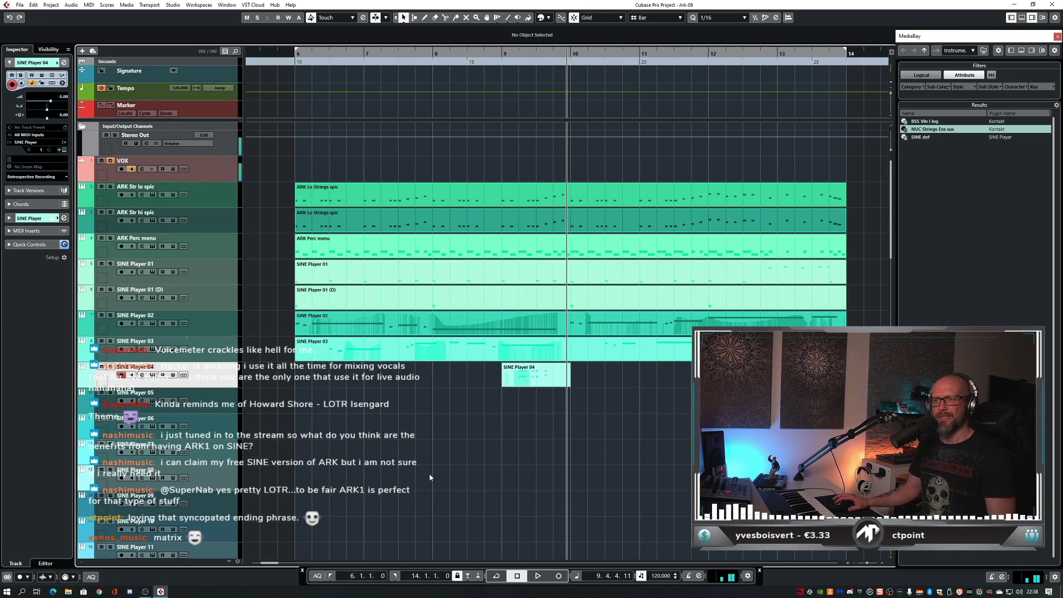
{"action": "key", "text": "Home"}
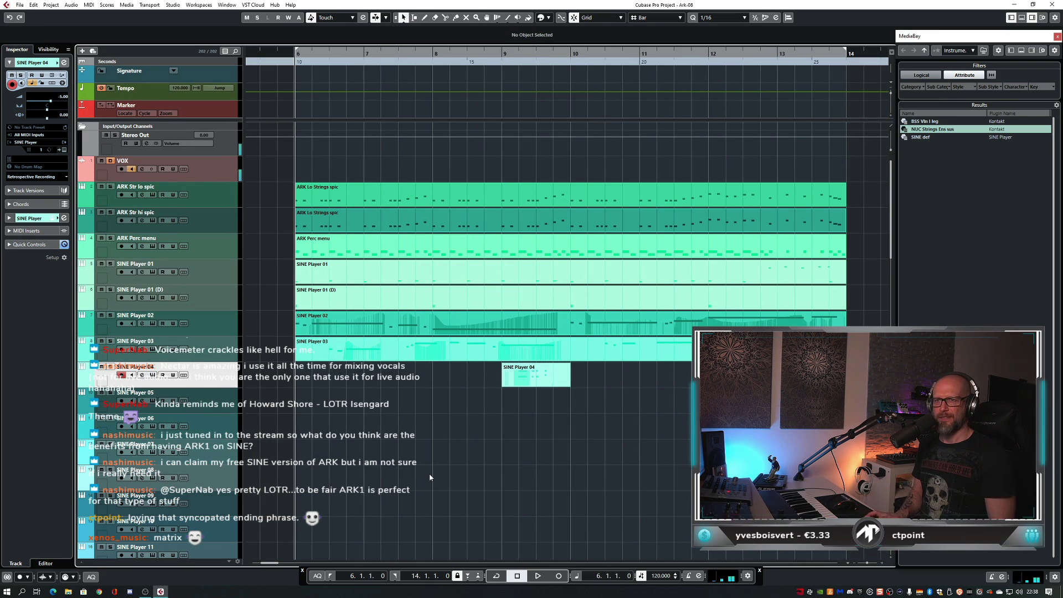
{"action": "key", "text": "space"}
{"action": "key", "text": "space"}
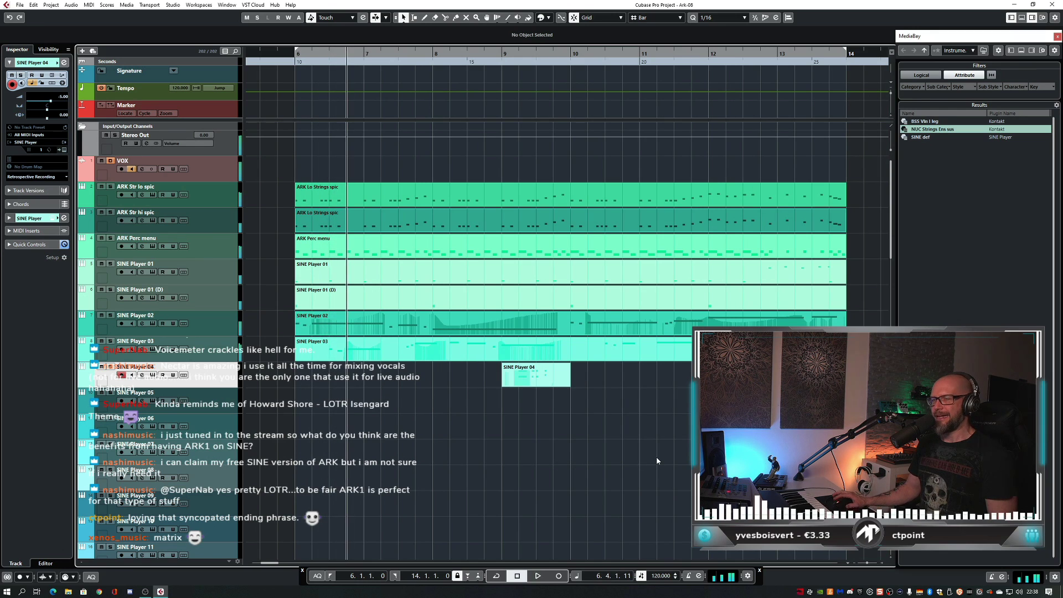
{"action": "key", "text": "space"}
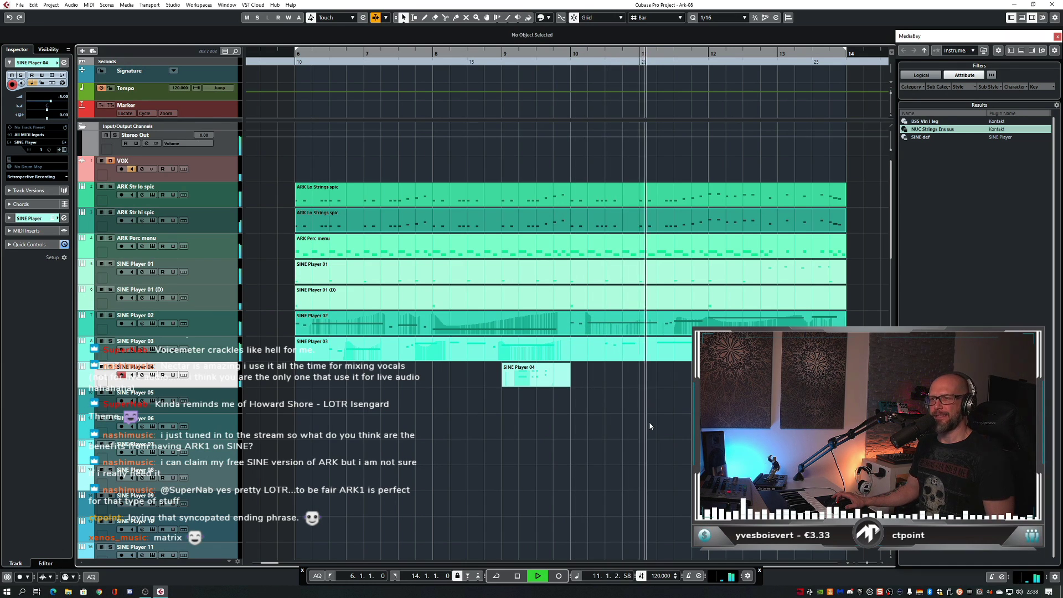
{"action": "key", "text": "space"}
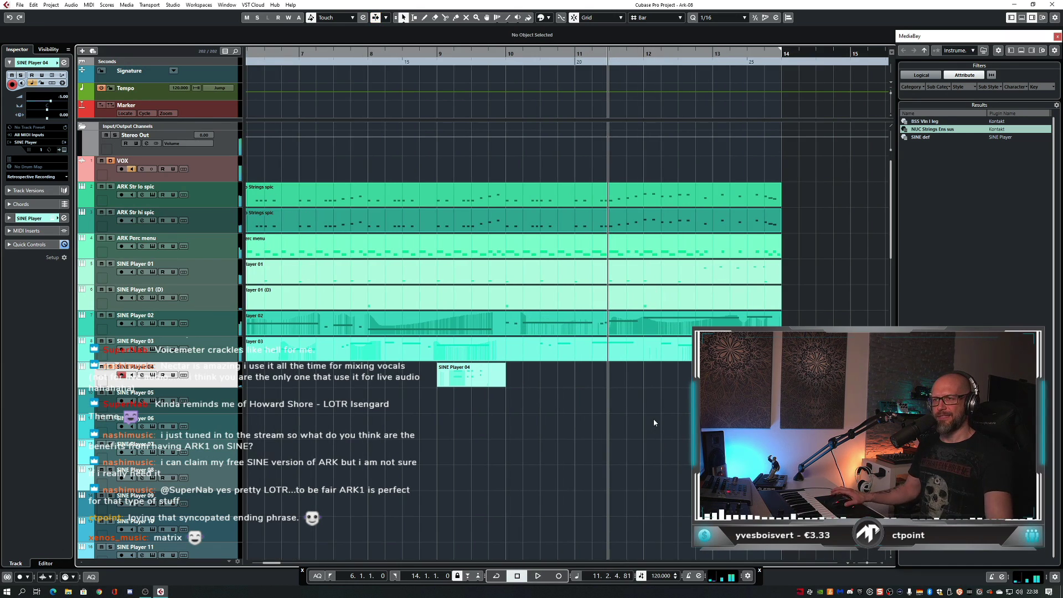
{"action": "double_click", "coordinate": [434, 53]}
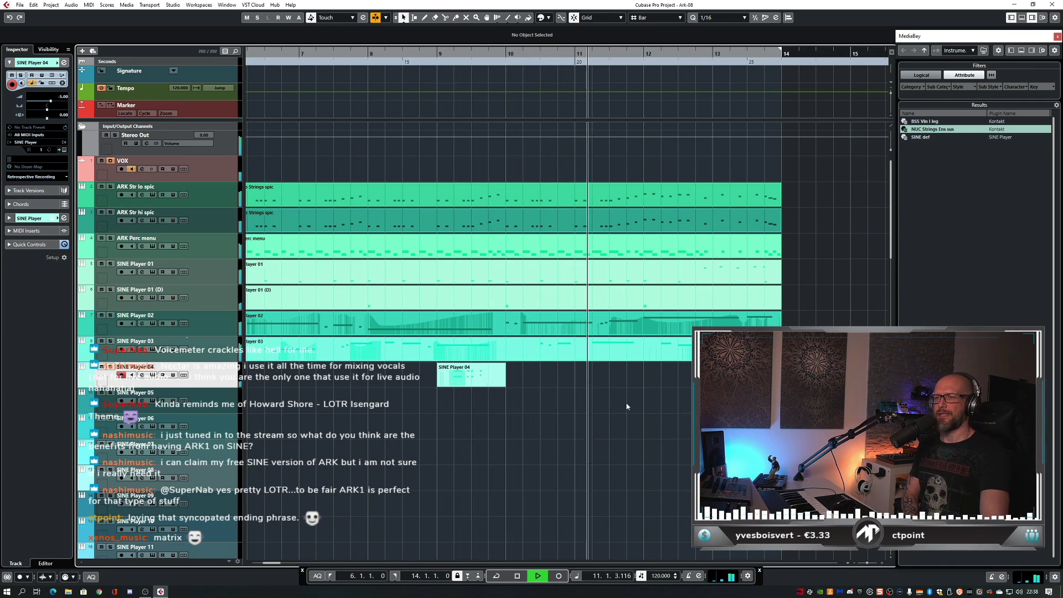
{"action": "key", "text": "space"}
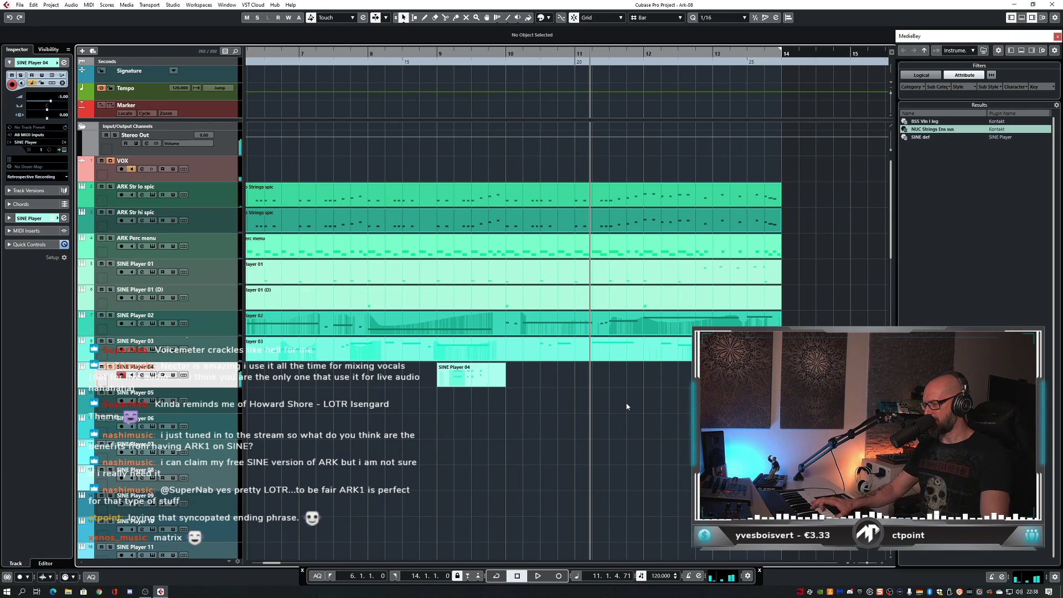
- Record a new trumpet phrase from bar 11 into bar 12 on the SINE Player 04 track
{"action": "key", "text": "KP_Subtract"}
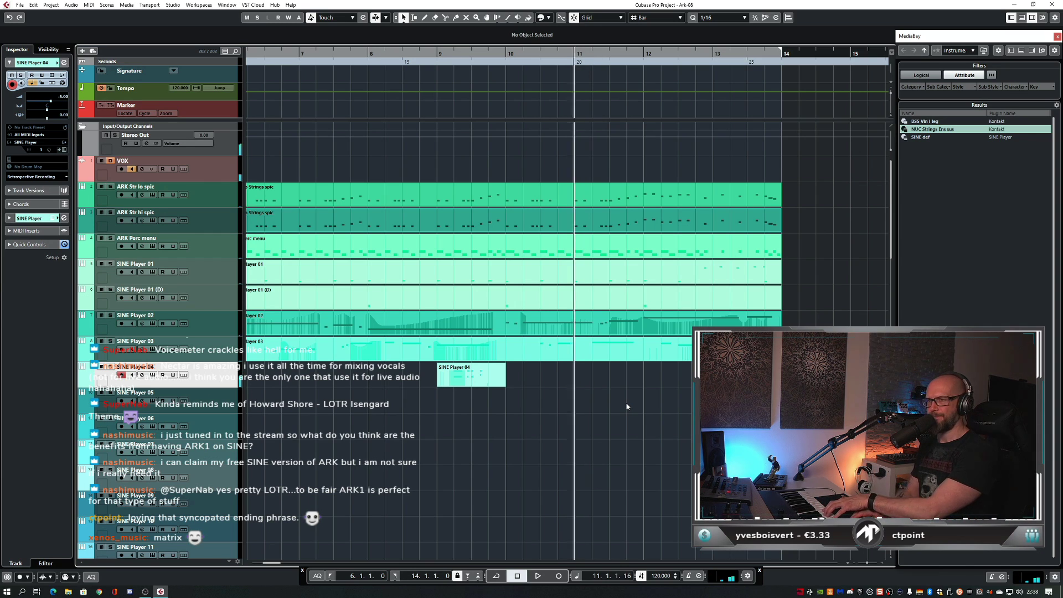
{"action": "key", "text": "KP_Multiply"}
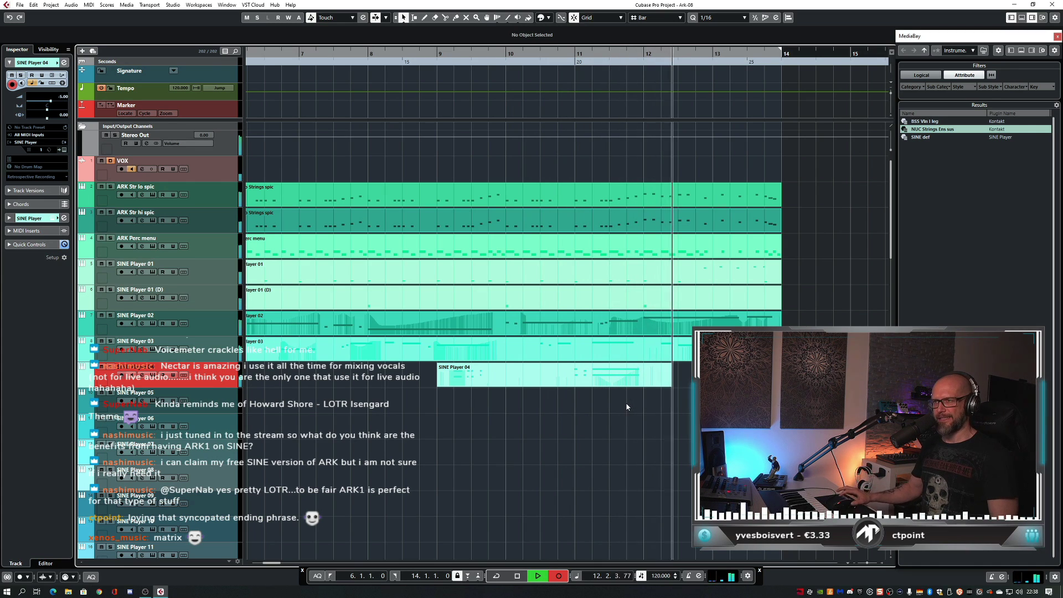
{"action": "key", "text": "KP_0"}
{"action": "left_click", "coordinate": [626, 59]}
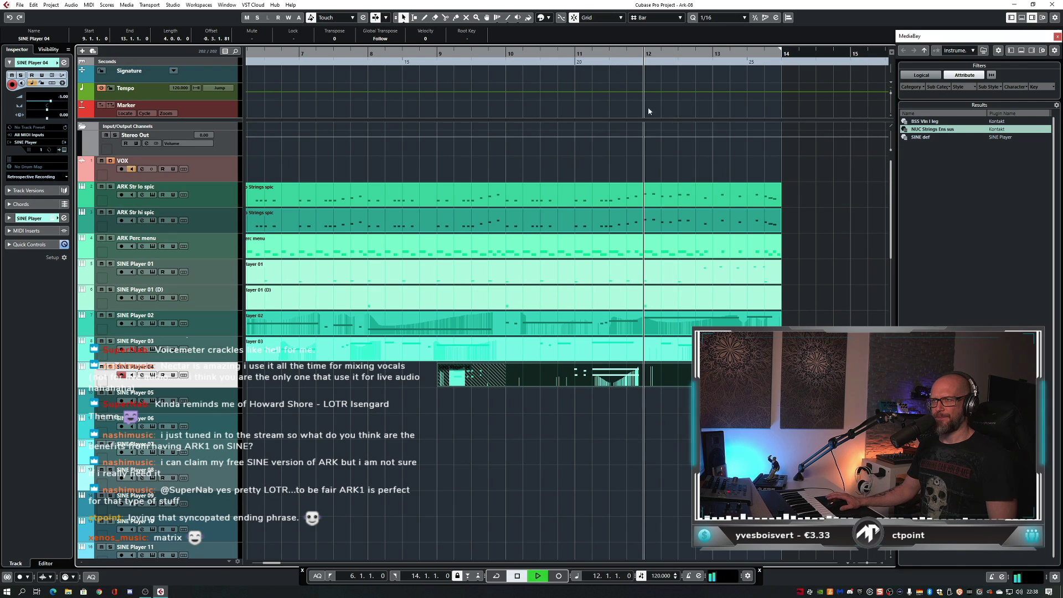
- Replay bars 11 to 13 several times to judge the new trumpet phrase and the rhythm that follows it
{"action": "left_click", "coordinate": [578, 60]}
{"action": "key", "text": "space"}
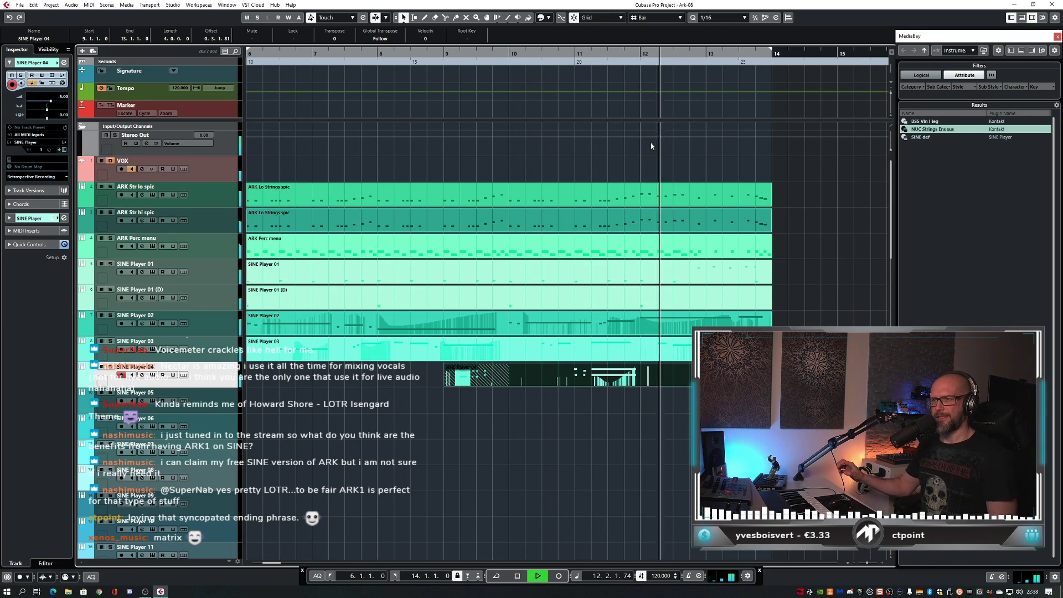
{"action": "key", "text": "space"}
{"action": "left_click", "coordinate": [603, 51]}
{"action": "key", "text": "space"}
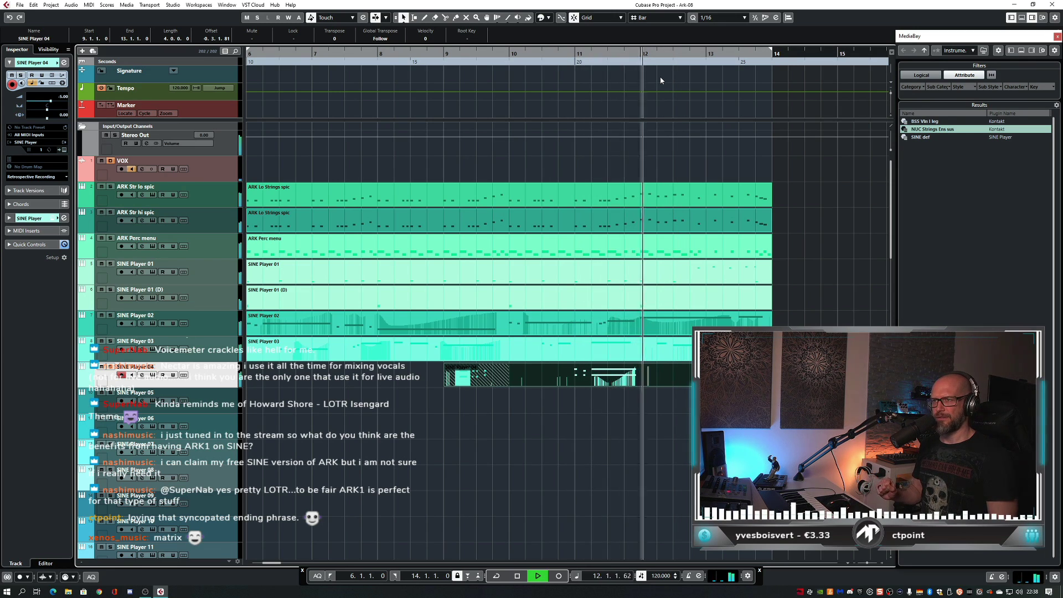
{"action": "key", "text": "space"}
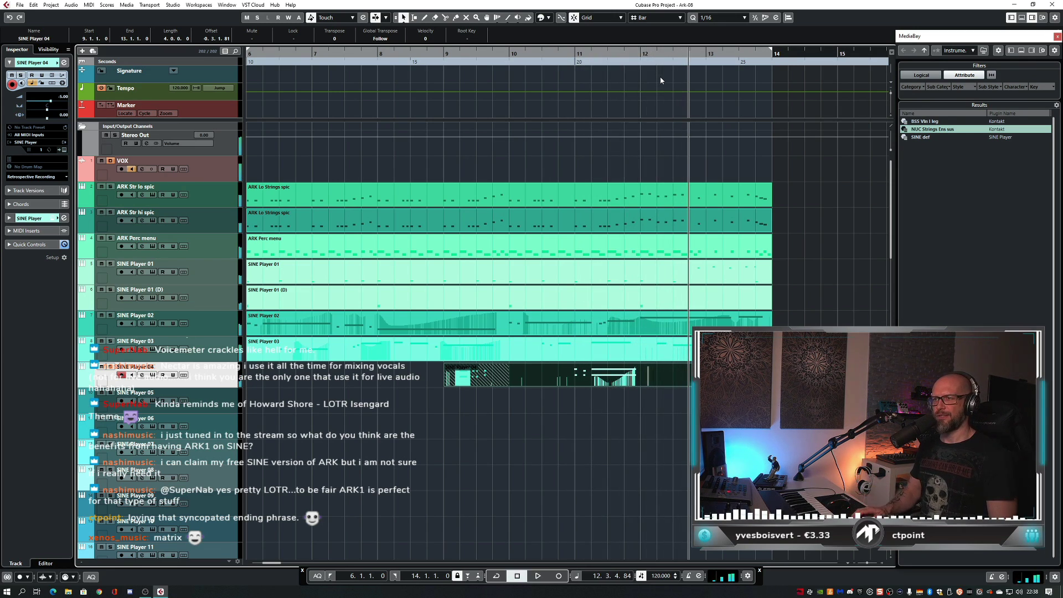
{"action": "key", "text": "space"}
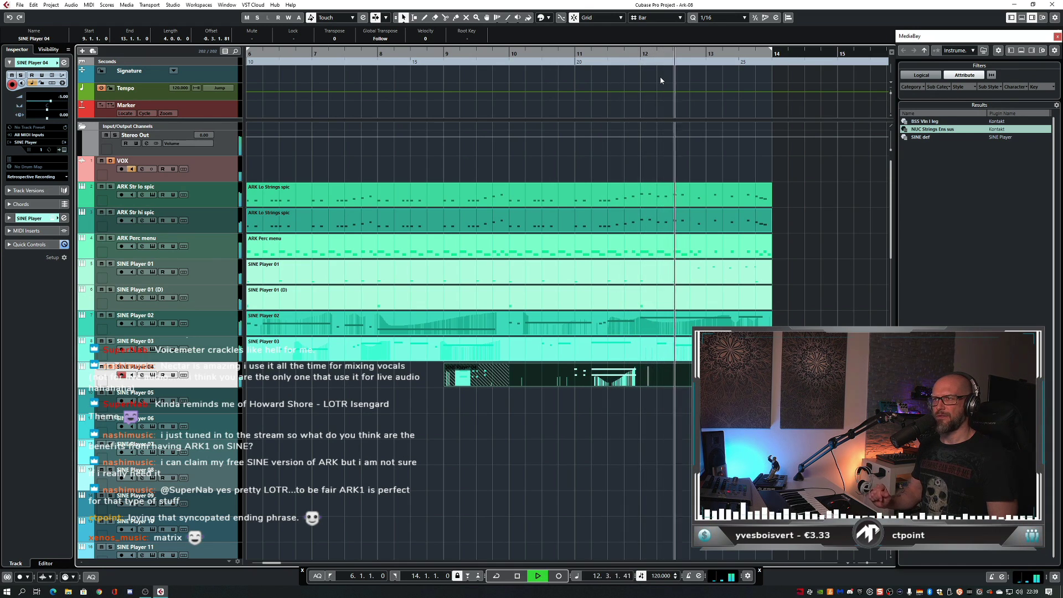
{"action": "key", "text": "space"}
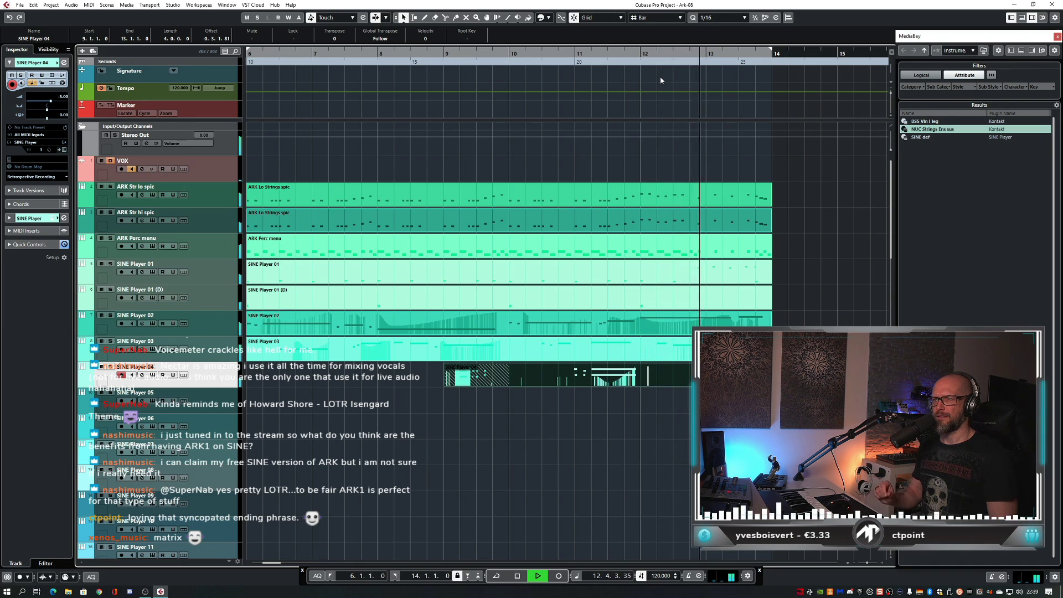
{"action": "key", "text": "space"}
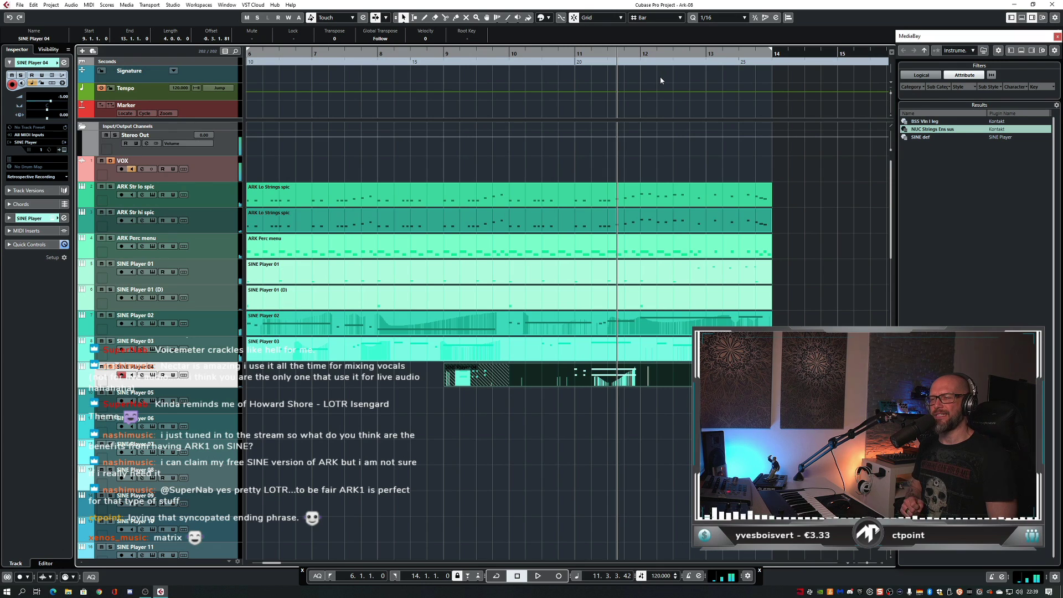
{"action": "key", "text": "space"}
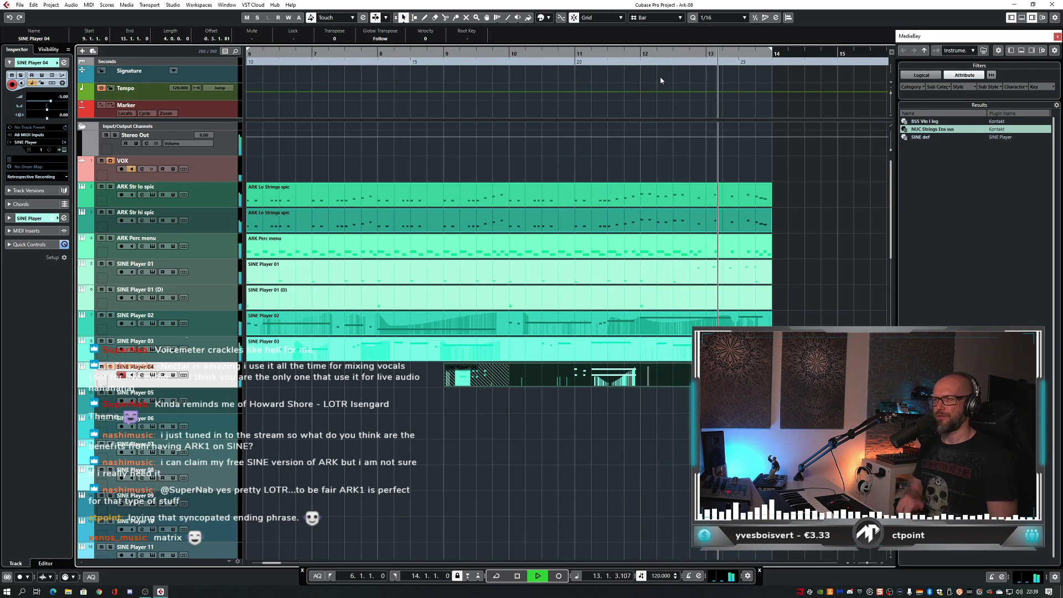
{"action": "key", "text": "space"}
{"action": "key", "text": "space"}
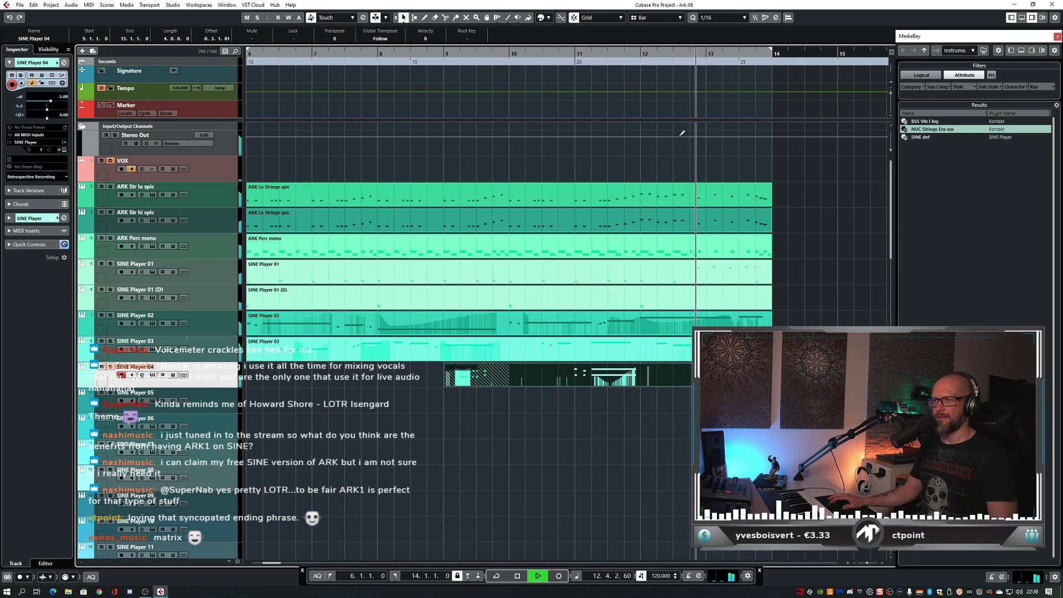
{"action": "key", "text": "space"}
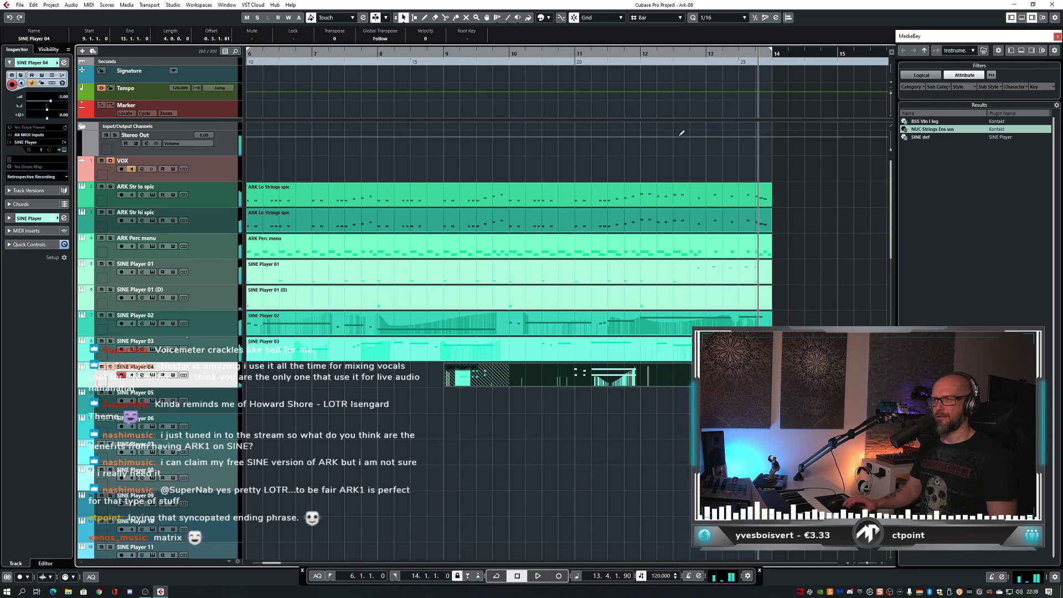
{"action": "key", "text": "space"}
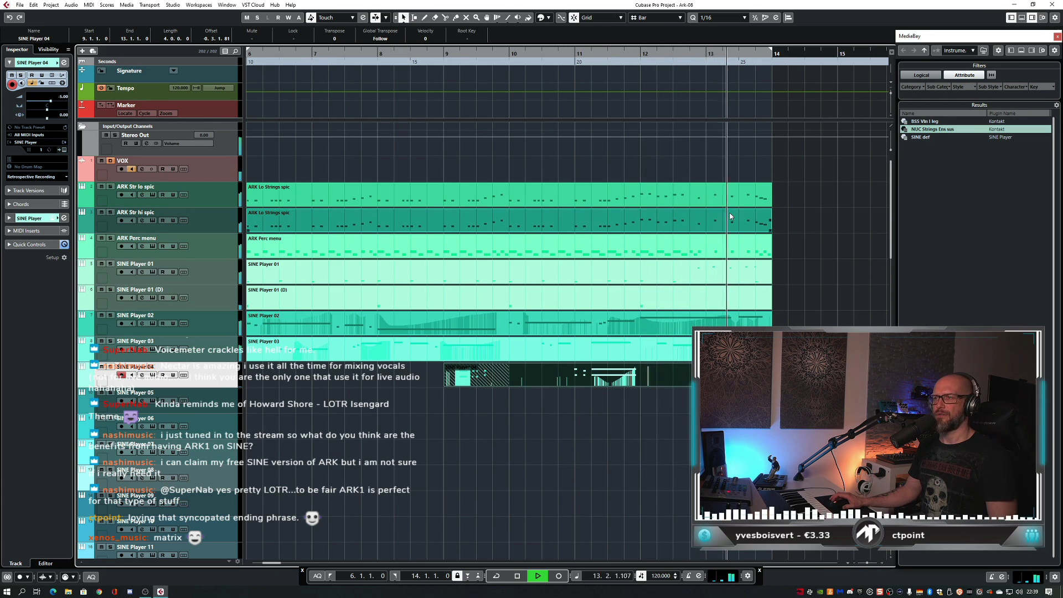
{"action": "key", "text": "space"}
- Solo the SINE Player 01 track, raise its volume to -6.44, and check it in the full mix from bar 11
{"action": "left_click", "coordinate": [216, 277]}
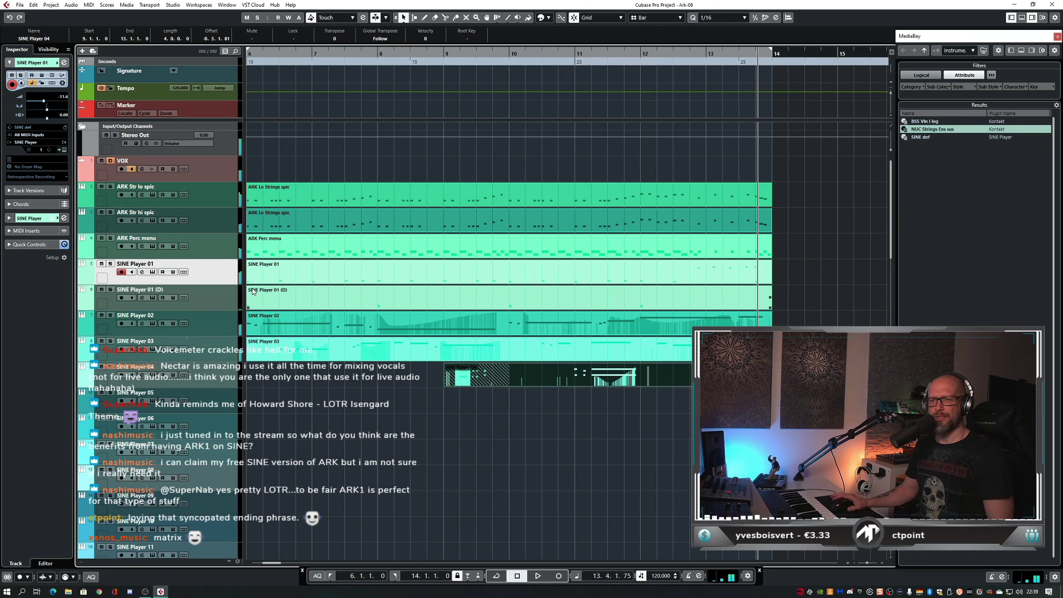
{"action": "left_click", "coordinate": [252, 292]}
{"action": "key", "text": "s"}
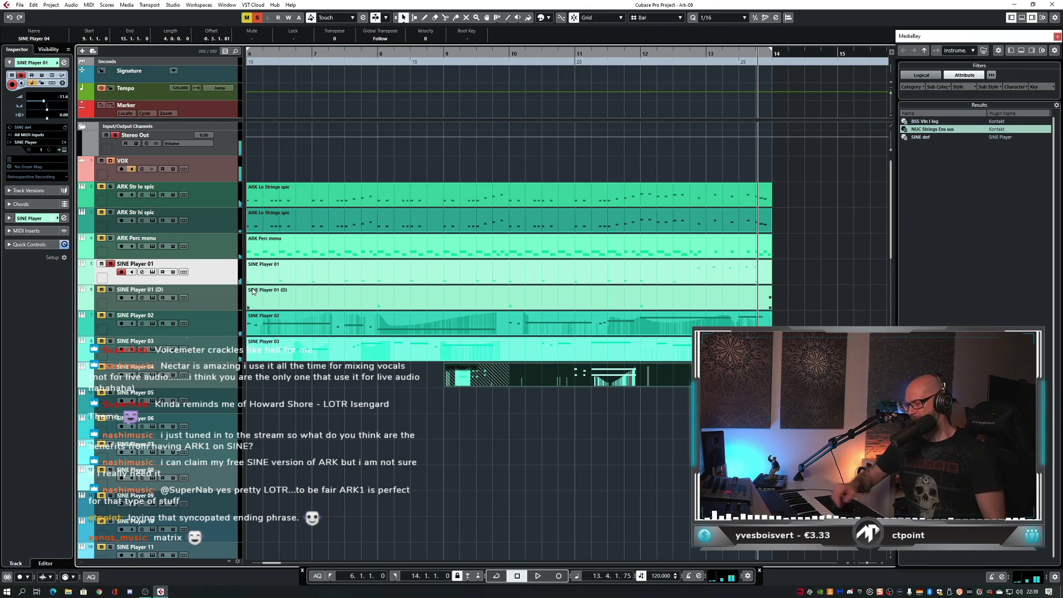
{"action": "key", "text": "space"}
{"action": "key", "text": "space"}
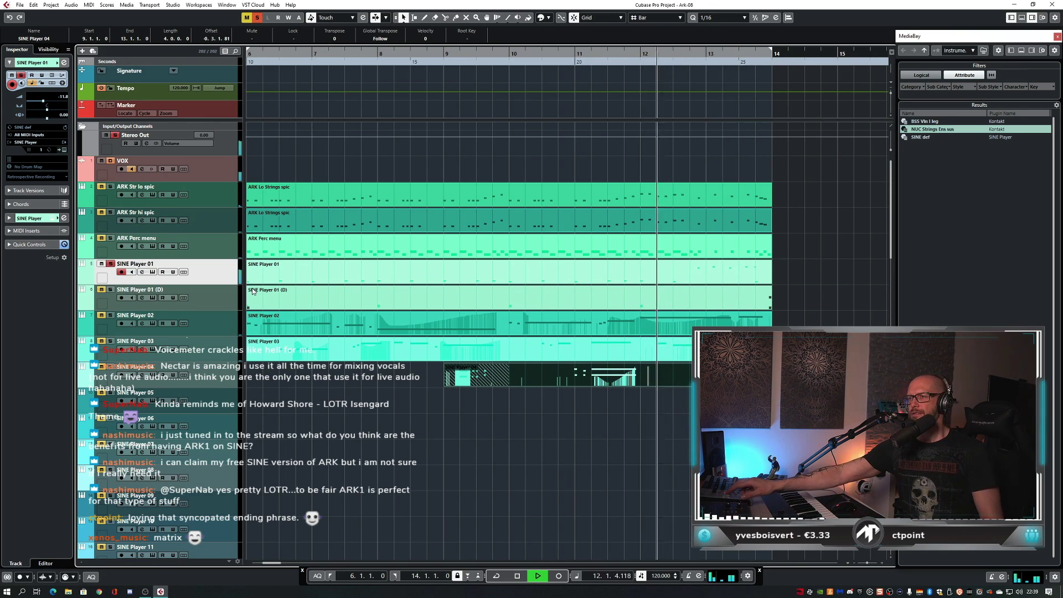
{"action": "key", "text": "s"}
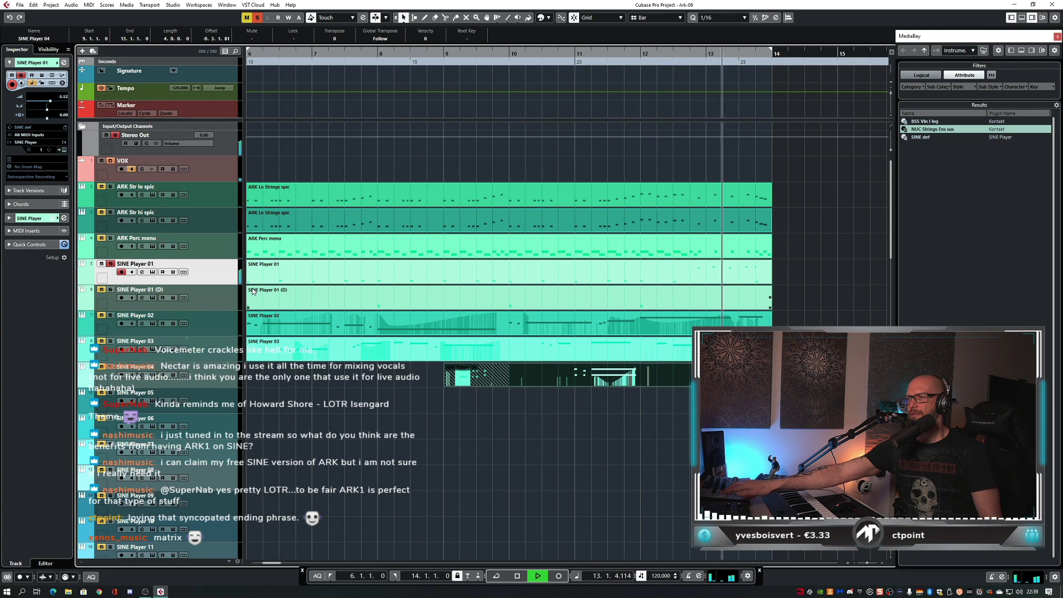
{"action": "key", "text": "space"}
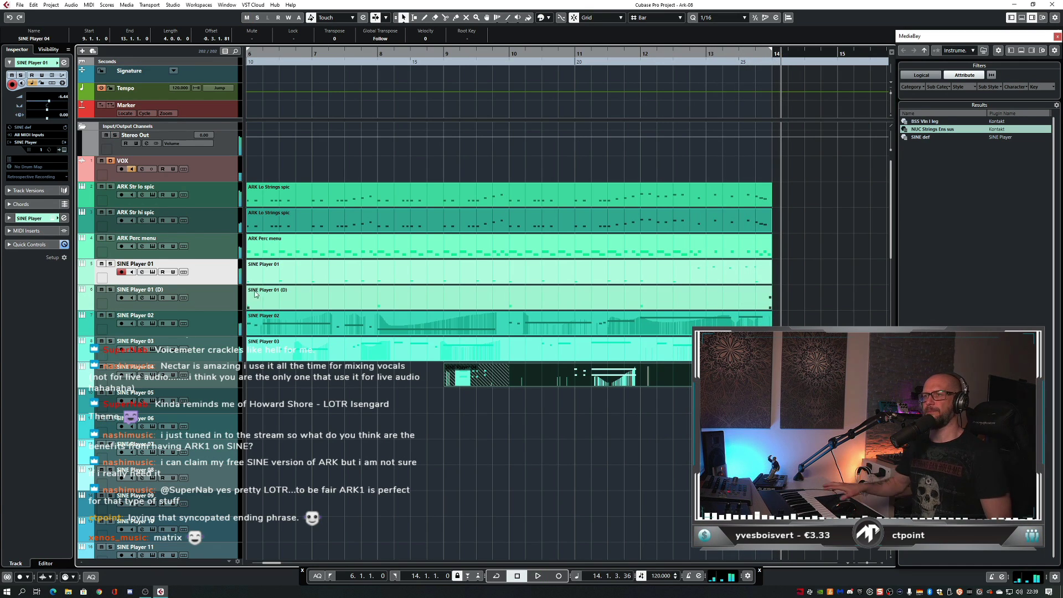
{"action": "left_click", "coordinate": [574, 51]}
{"action": "key", "text": "space"}
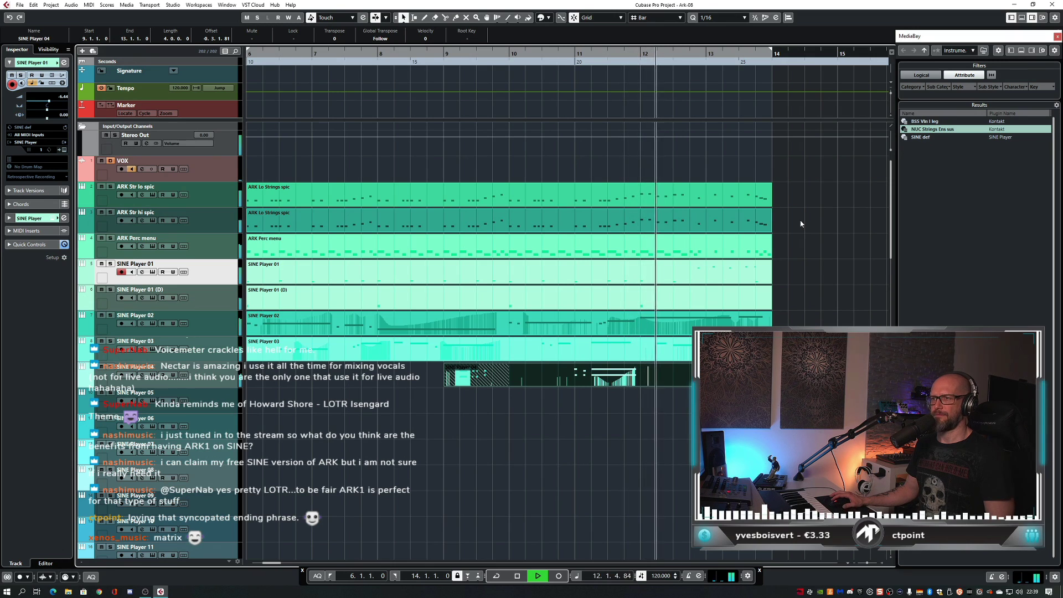
{"action": "key", "text": "space"}
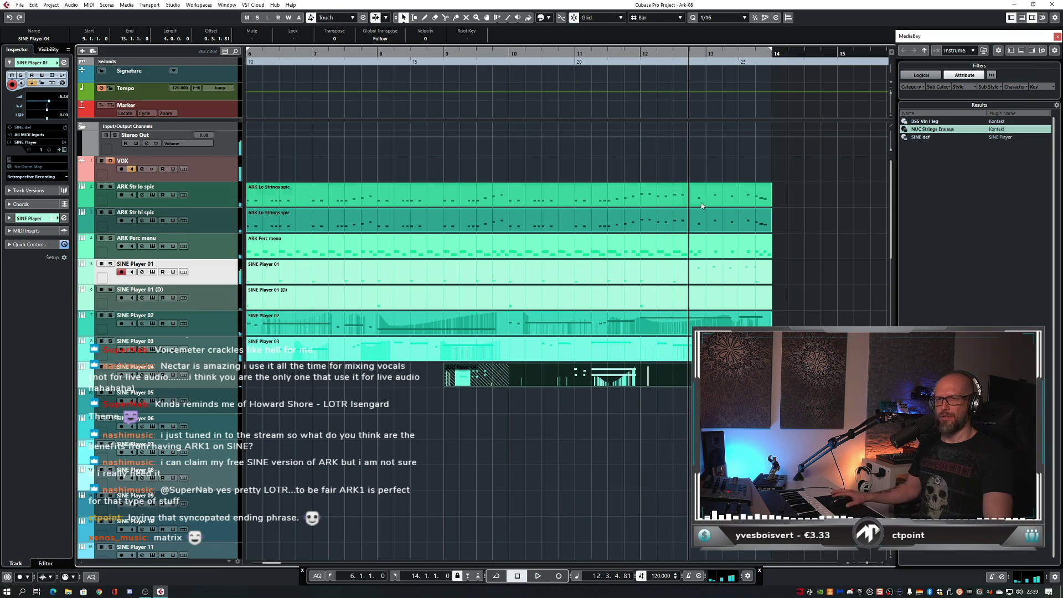
- Select the SINE Player 04 track and play the arrangement through bars 11 to 13, then again from bar 11
{"action": "left_click", "coordinate": [213, 377]}
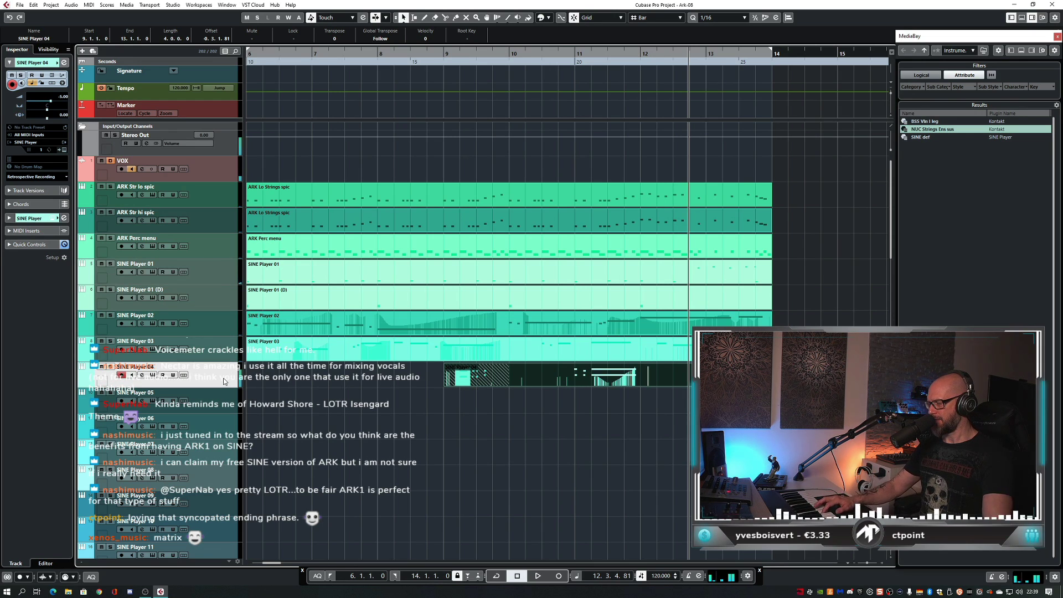
{"action": "key", "text": "space"}
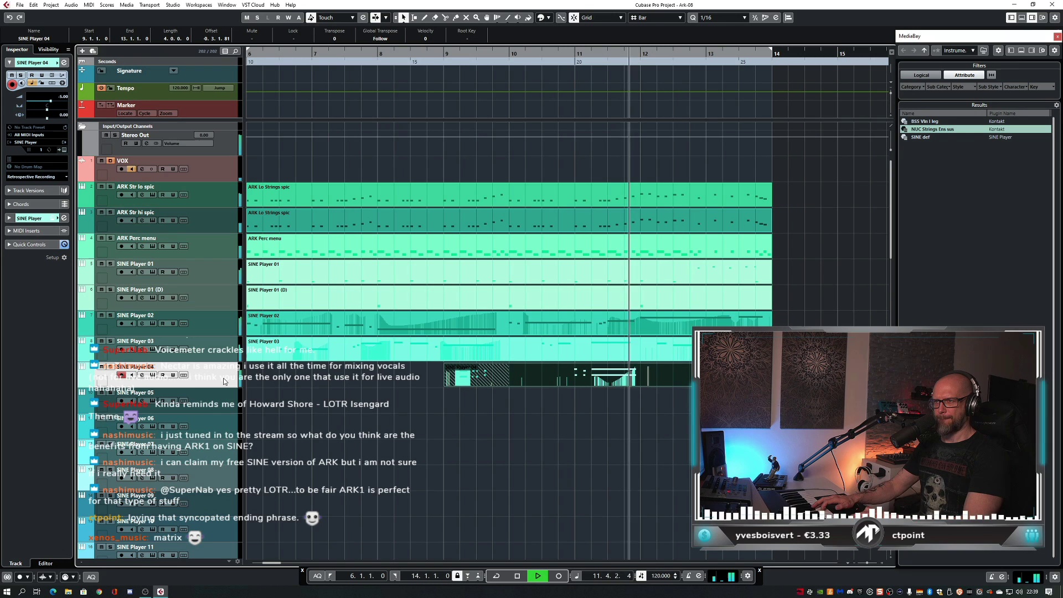
{"action": "key", "text": "KP_Subtract"}
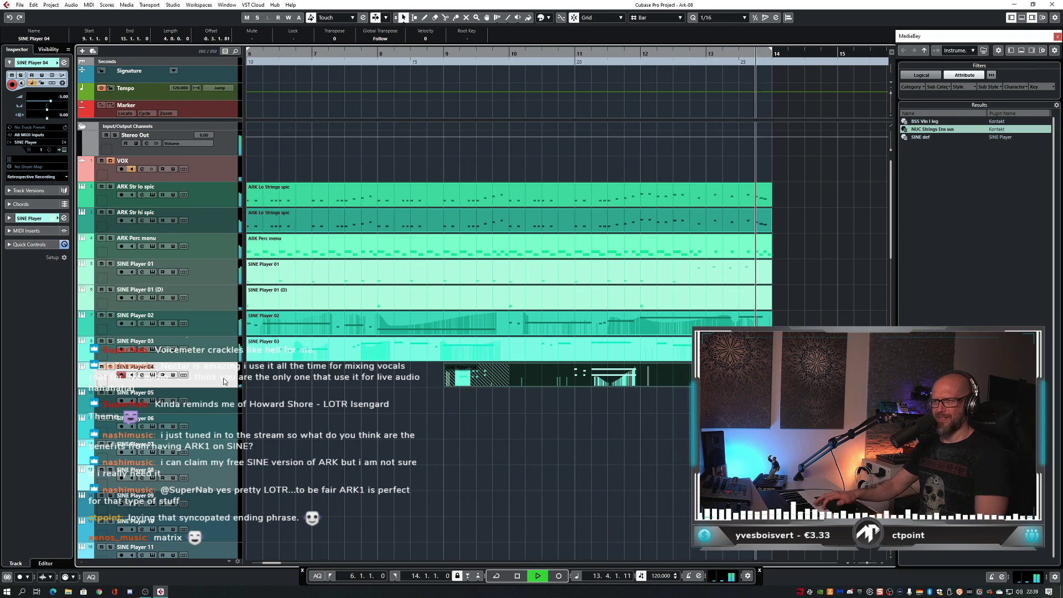
{"action": "key", "text": "space"}
{"action": "left_click", "coordinate": [573, 75]}
{"action": "key", "text": "space"}
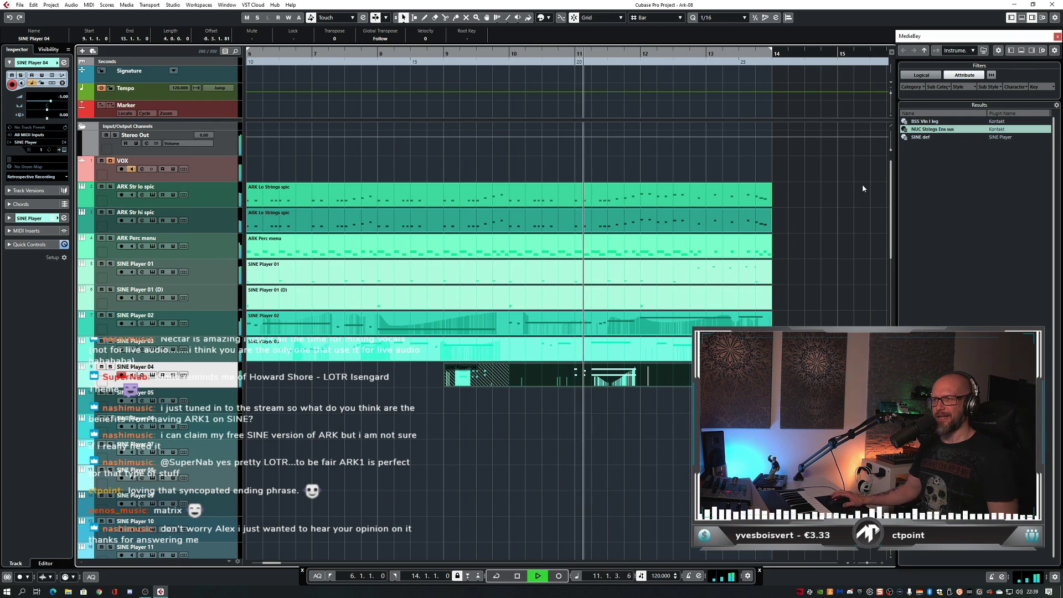
- Open all parts together in the note editor and examine the notes of bars 11 to 13 during playback
{"action": "key", "text": "ctrl+e"}
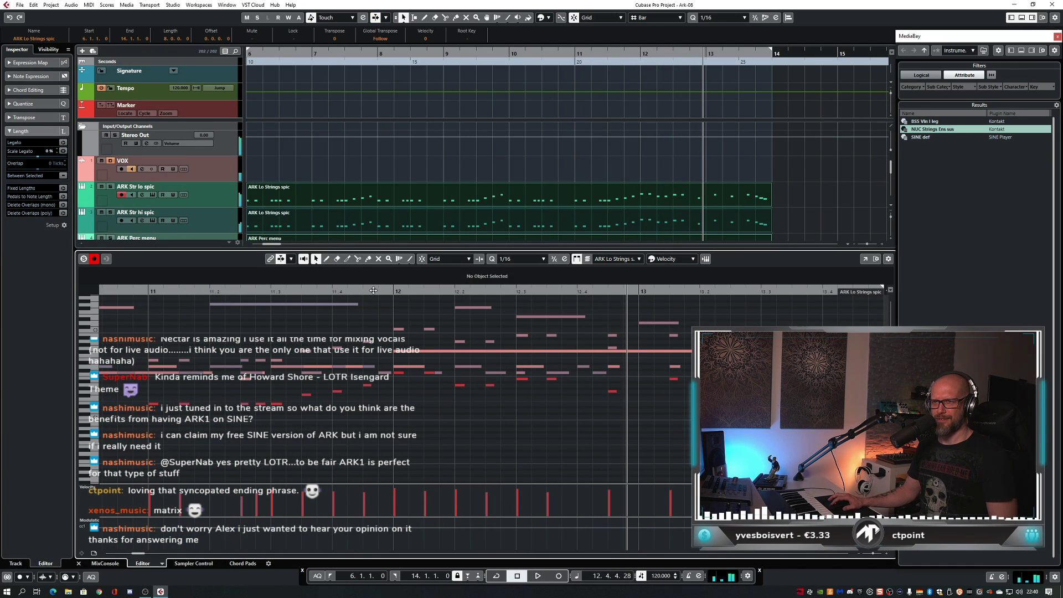
{"action": "left_click", "coordinate": [359, 292]}
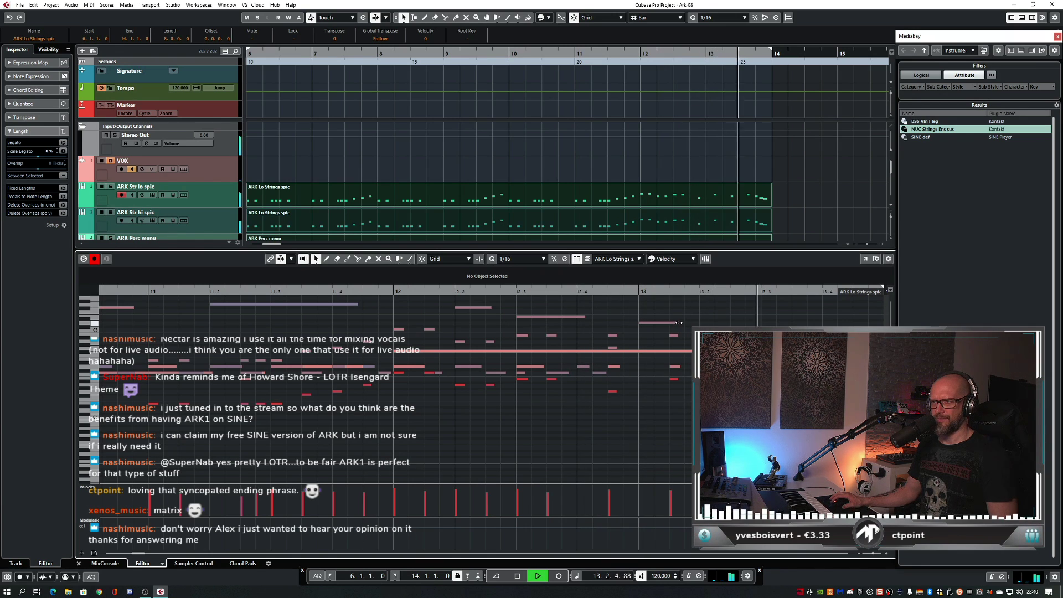
{"action": "key", "text": "space"}
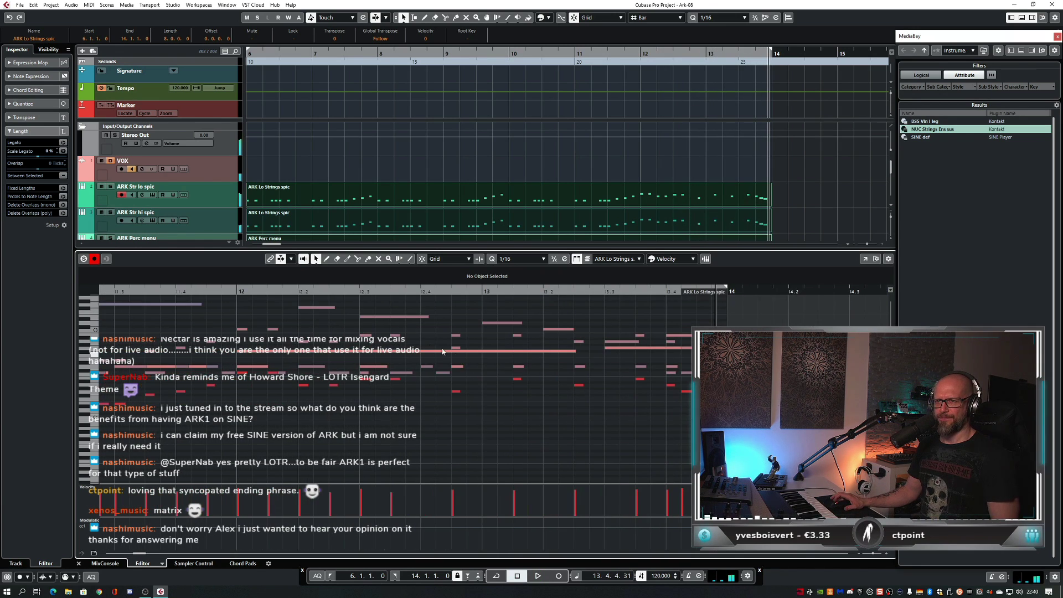
{"action": "key", "text": "space"}
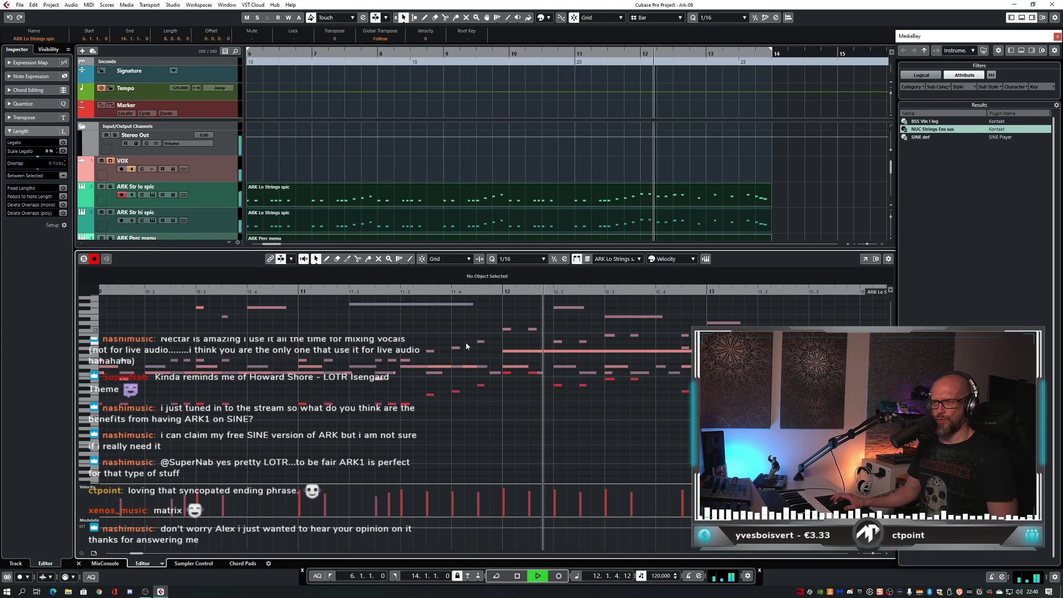
{"action": "key", "text": "space"}
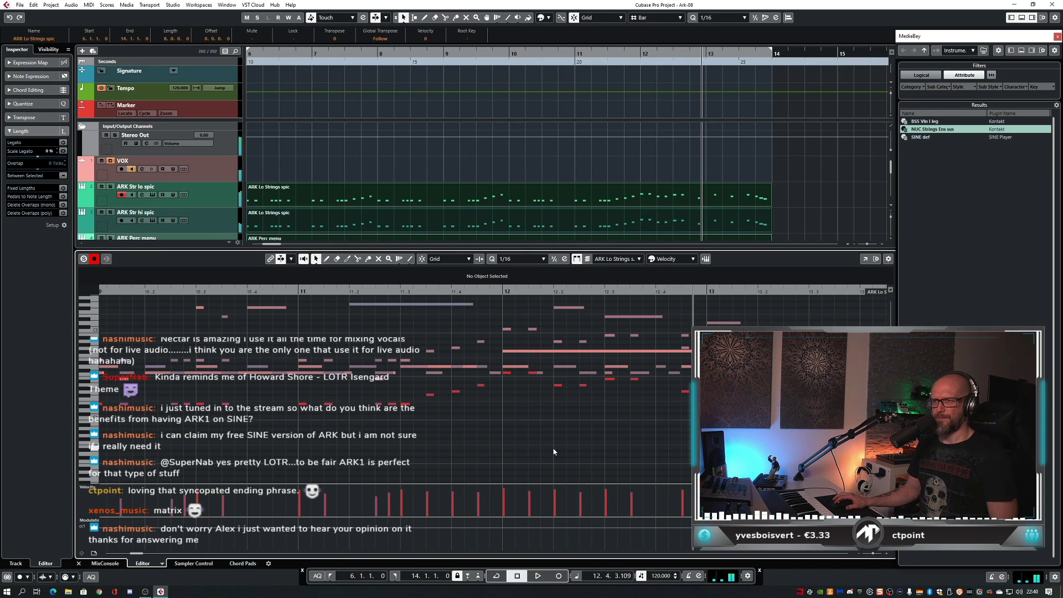
{"action": "key", "text": "ctrl+alt+e"}
- Split the SINE Player 04 part at bar 12, erase the remainder, and play the arrangement from bar 9
{"action": "key", "text": "3"}
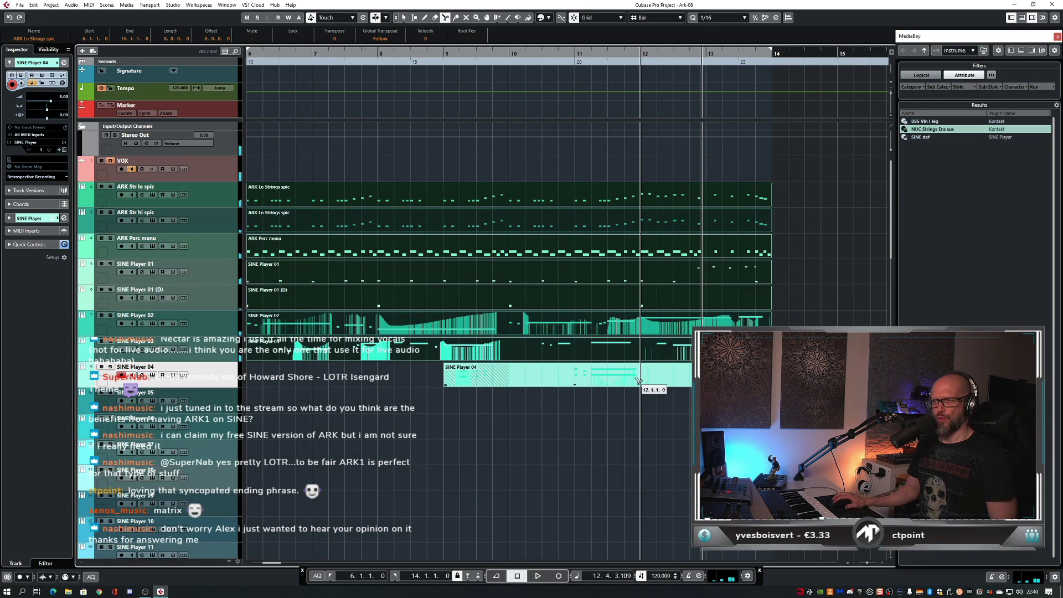
{"action": "key", "text": "4"}
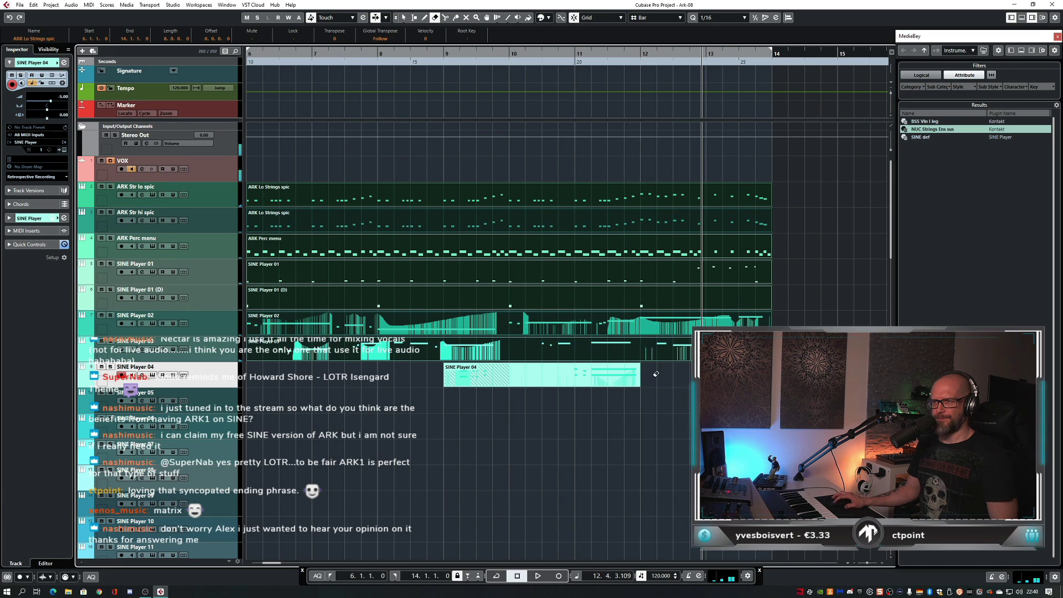
{"action": "left_click", "coordinate": [443, 59]}
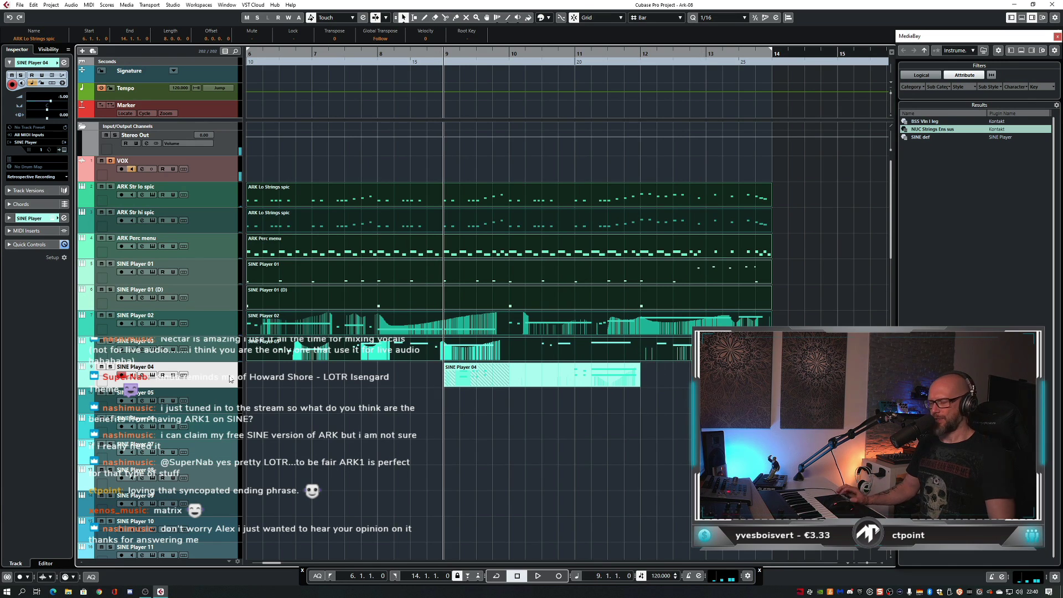
{"action": "key", "text": "space"}
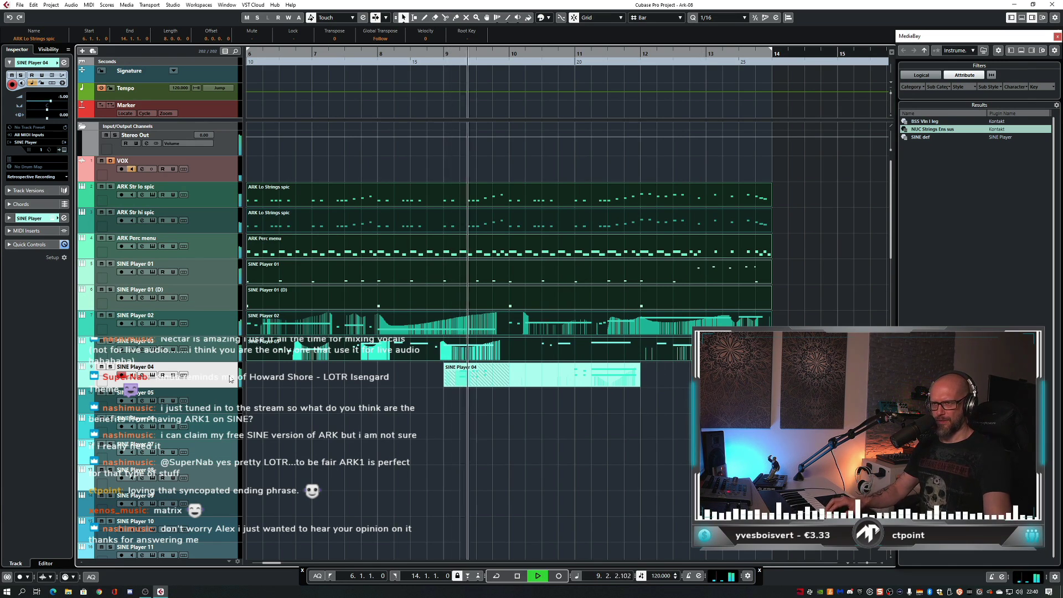
{"action": "left_click", "coordinate": [671, 423]}
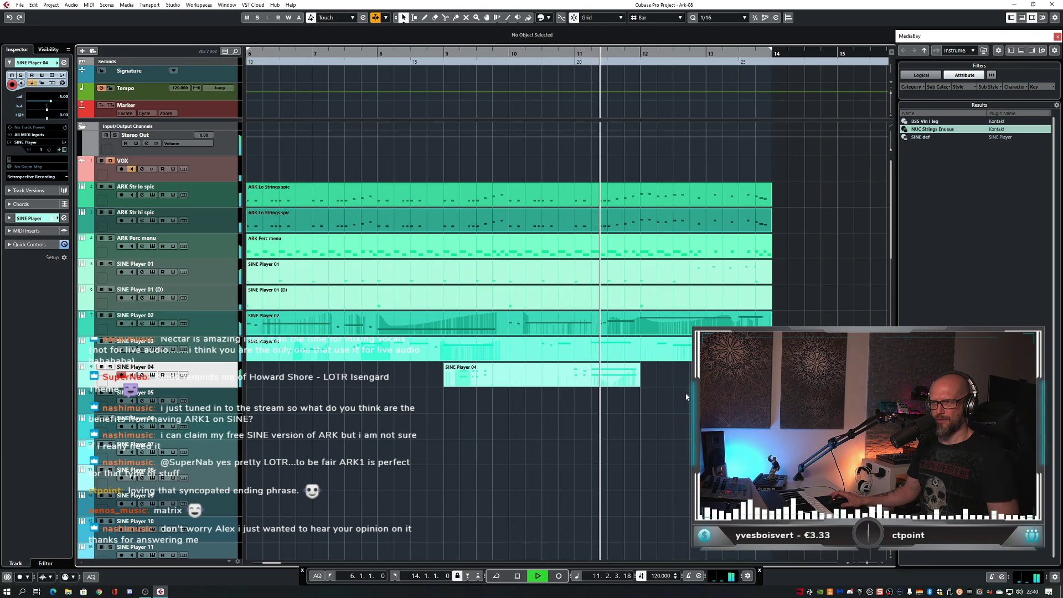
{"action": "key", "text": "space"}
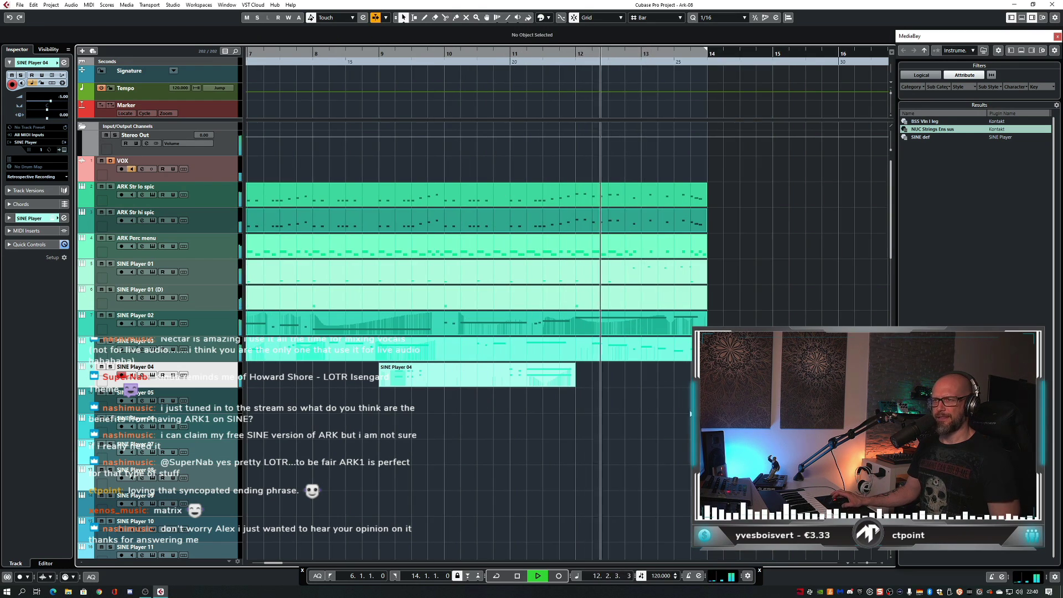
- Play through bars 12 and 13, and check the individual notes of that passage in the ARK Str lo spic part
{"action": "key", "text": "space"}
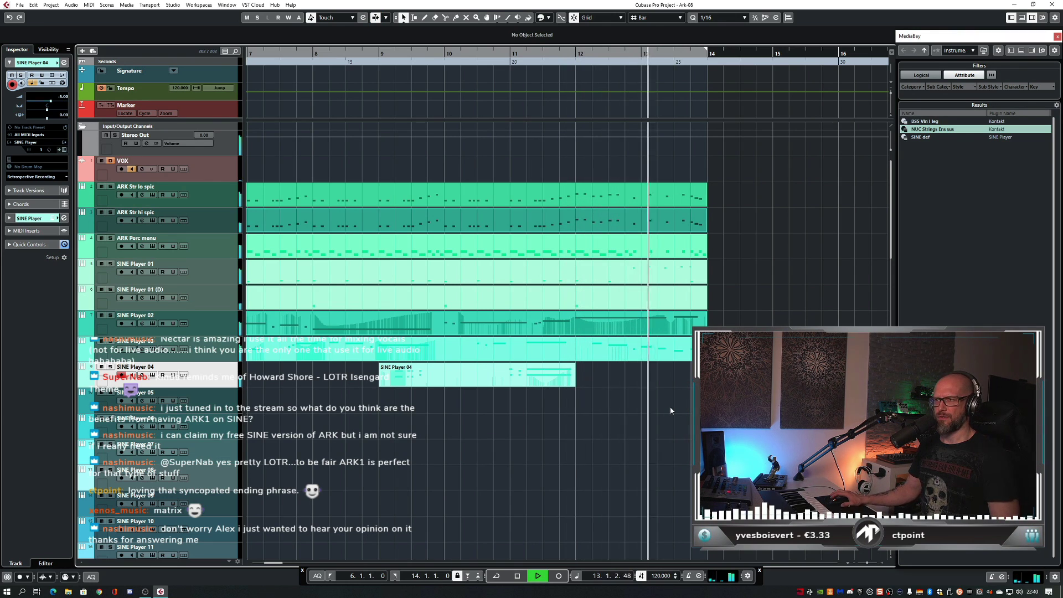
{"action": "key", "text": "space"}
{"action": "left_click", "coordinate": [597, 211]}
{"action": "double_click", "coordinate": [597, 200]}
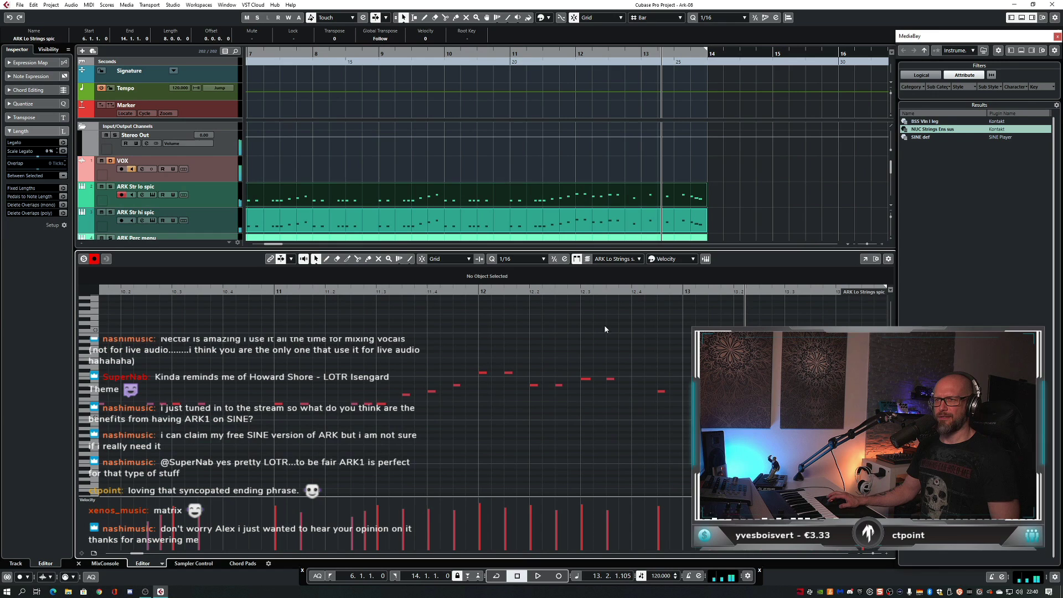
{"action": "key", "text": "g"}
{"action": "key", "text": "g"}
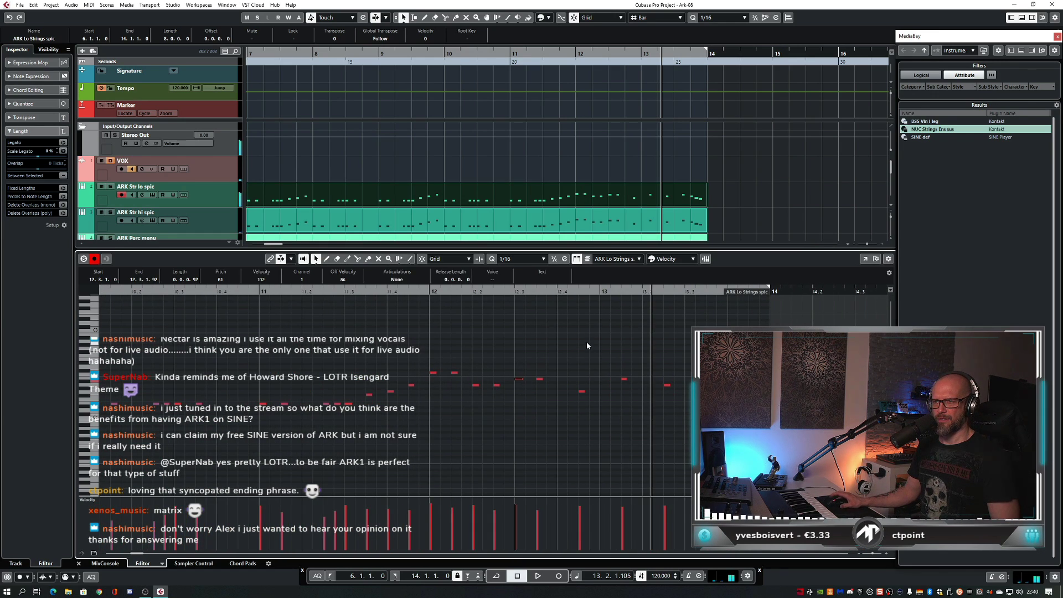
{"action": "left_click_drag", "start_coordinate": [612, 361], "coordinate": [628, 390]}
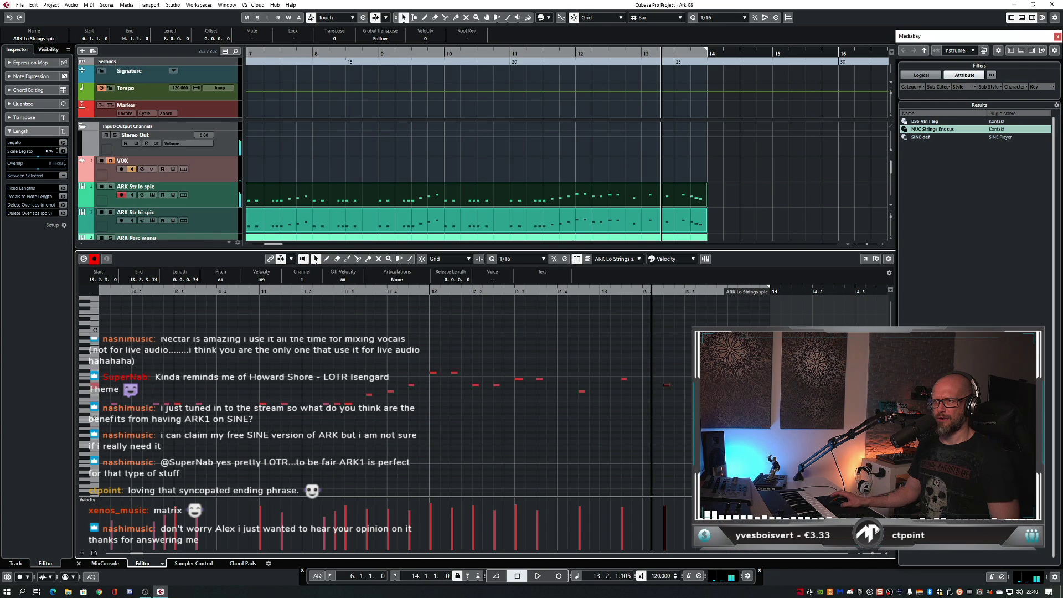
{"action": "key", "text": "ctrl+e"}
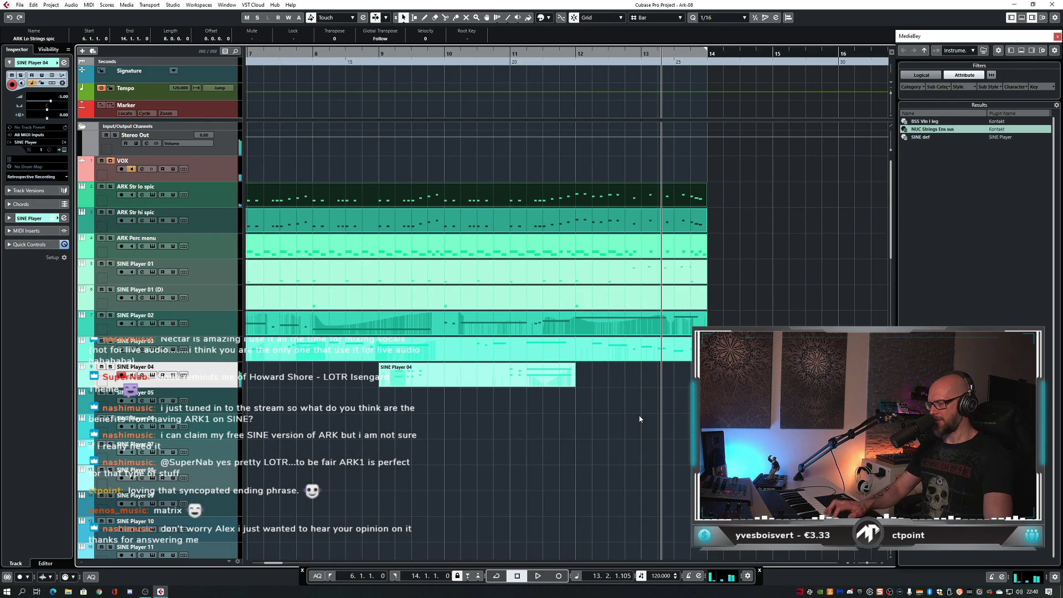
- Play the arrangement repeatedly from the middle of bar 12 into bar 13
{"action": "key", "text": "KP_Subtract"}
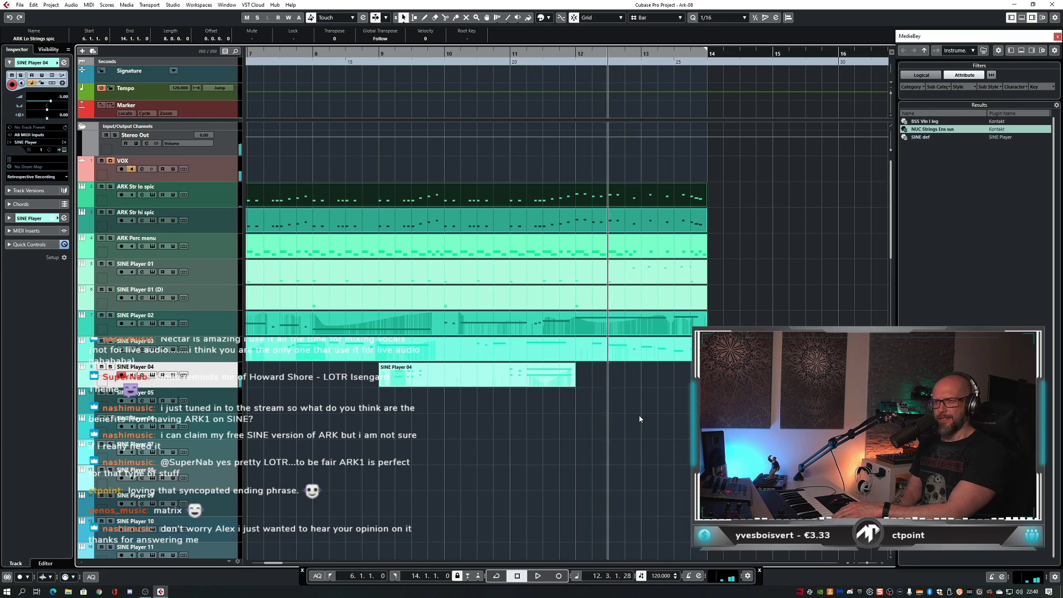
{"action": "key", "text": "space"}
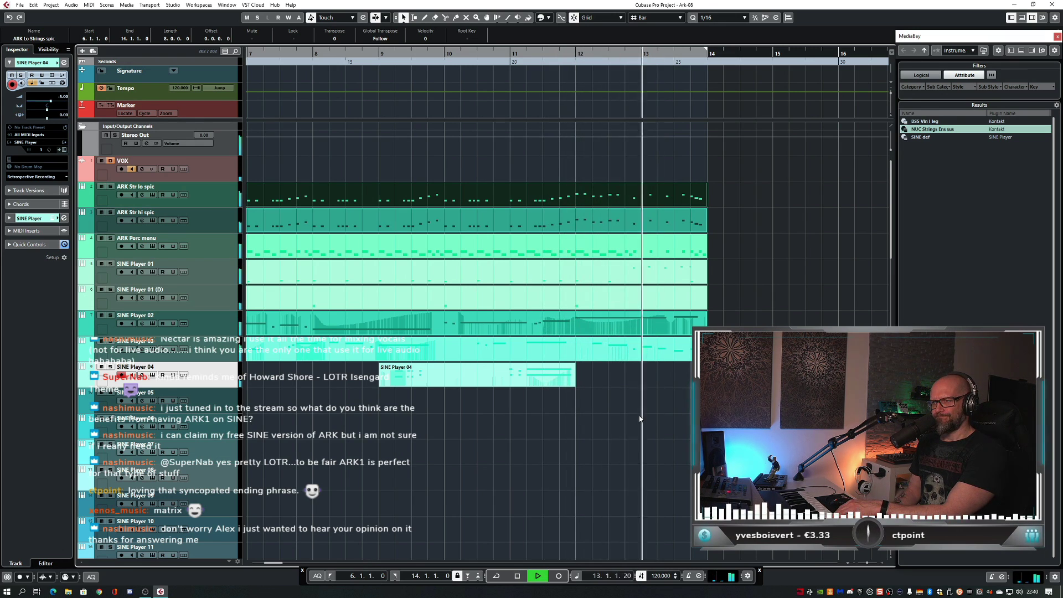
{"action": "key", "text": "KP_Subtract"}
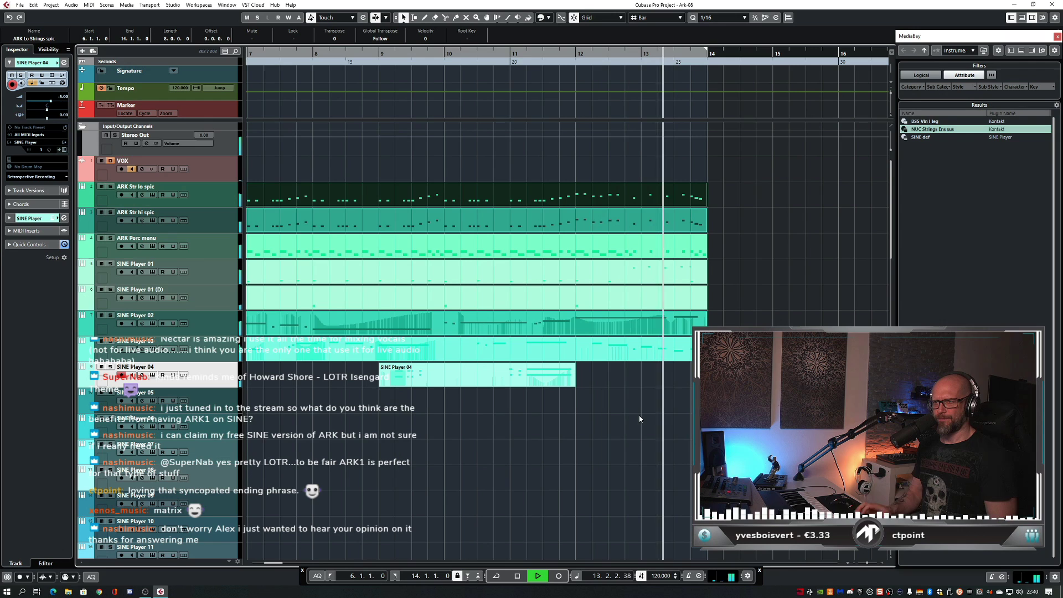
{"action": "key", "text": "KP_Subtract"}
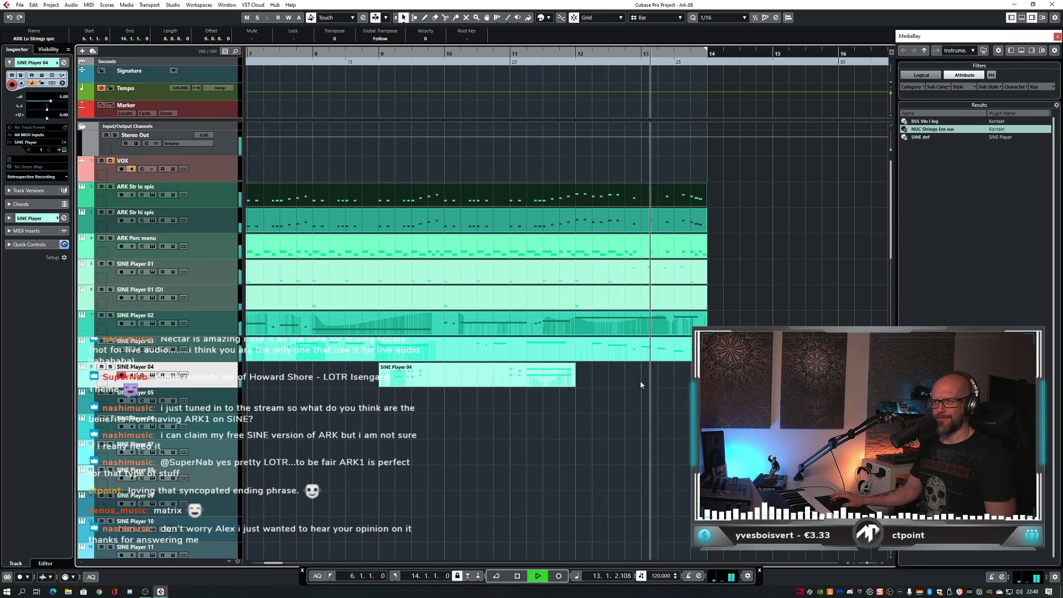
- Raise the short note at 12.4.3 in the SINE Player 03 part to D3, auditioning the passage from the end of bar 11
{"action": "double_click", "coordinate": [636, 349]}
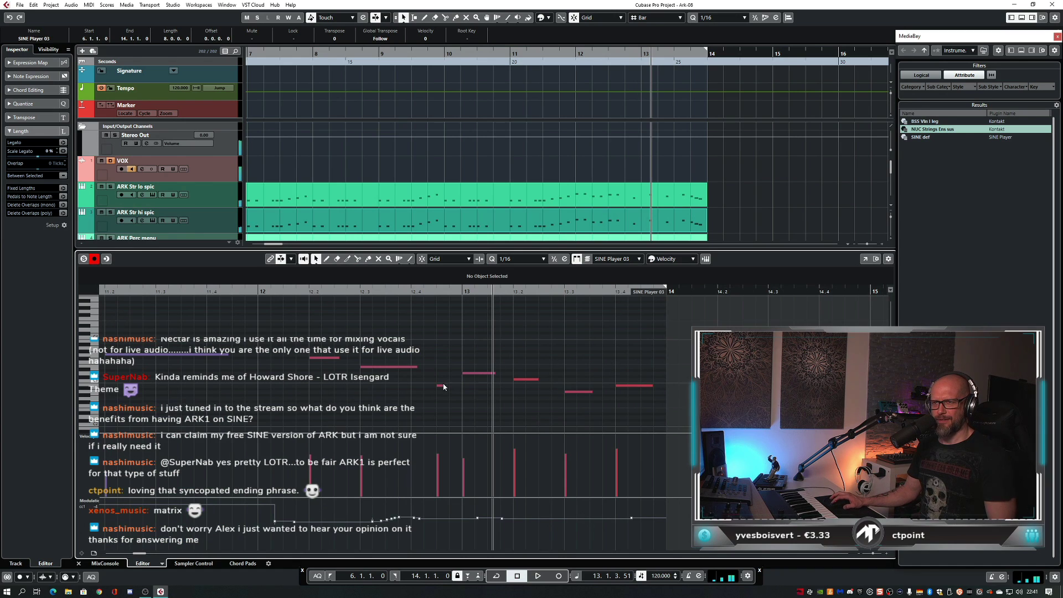
{"action": "left_click", "coordinate": [440, 388]}
{"action": "left_click", "coordinate": [245, 292]}
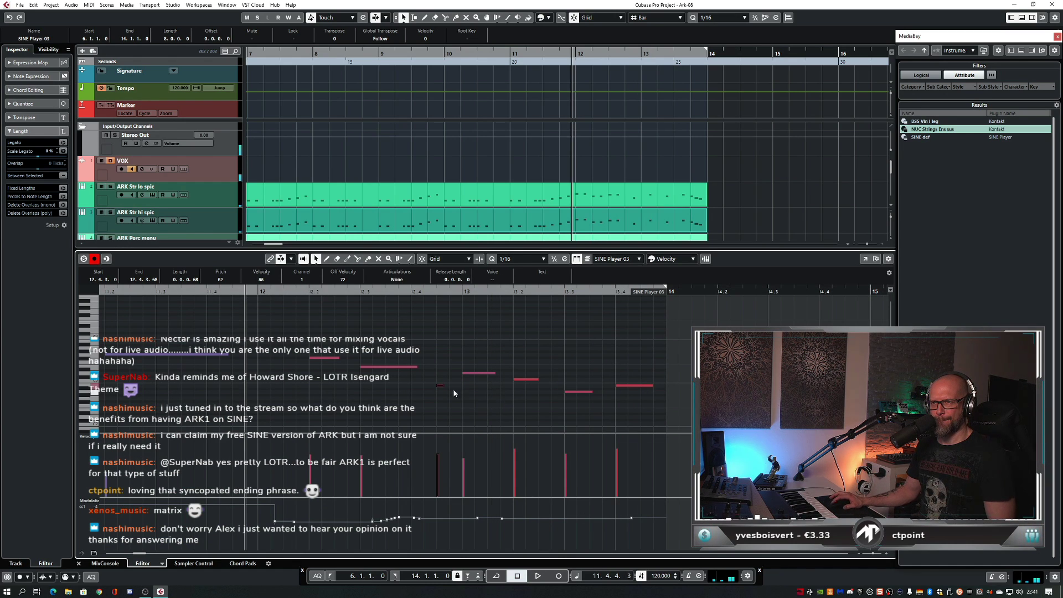
{"action": "key", "text": "space"}
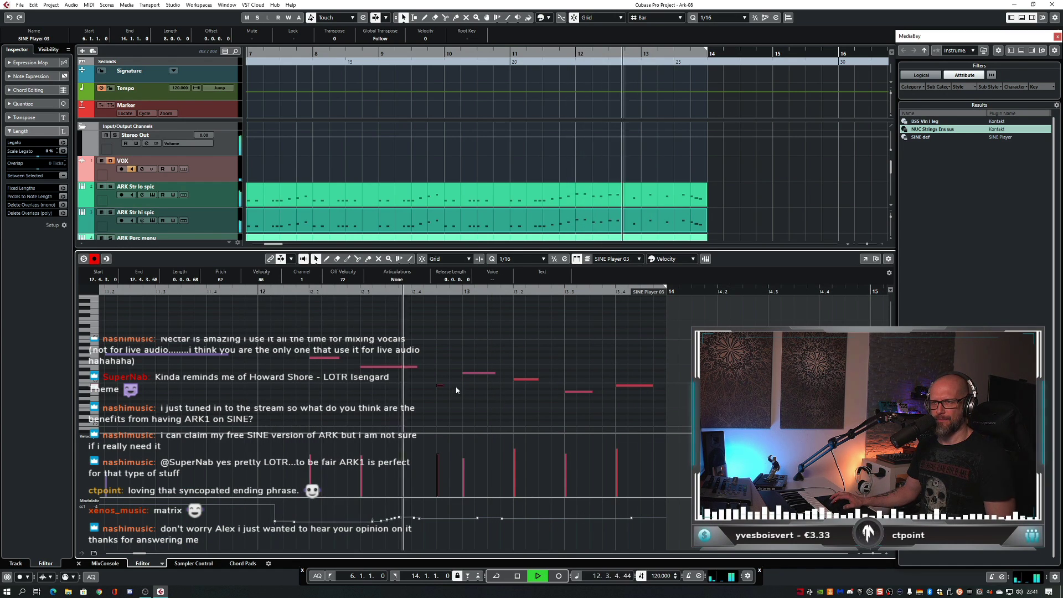
{"action": "key", "text": "space"}
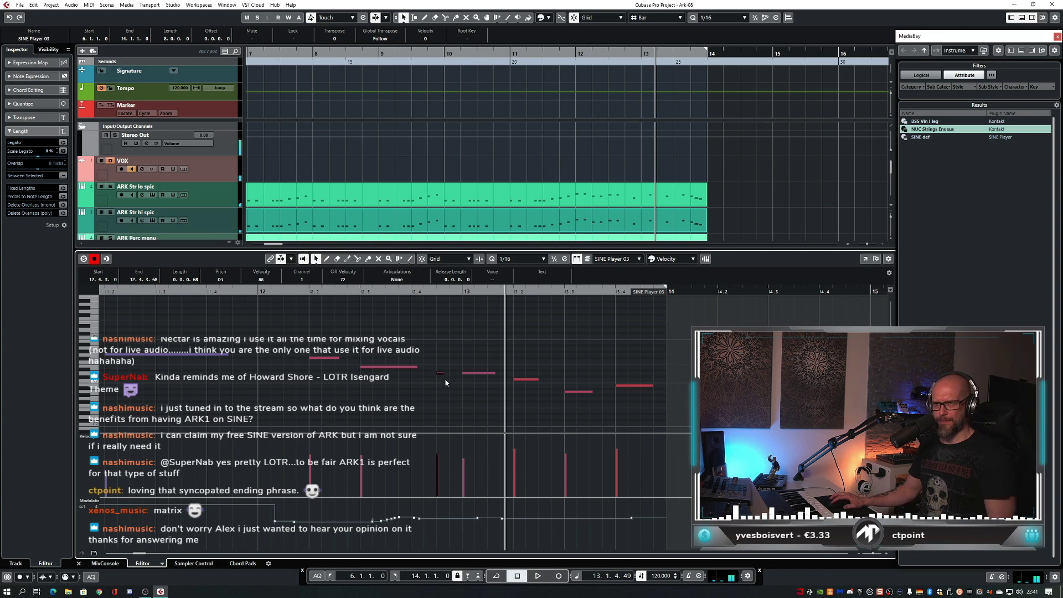
- Glue the short D3 note in SINE Player 03 to the note starting bar 13, and play the full arrangement from bar 11
{"action": "key", "text": "4"}
{"action": "left_click", "coordinate": [441, 370]}
{"action": "double_click", "coordinate": [260, 290]}
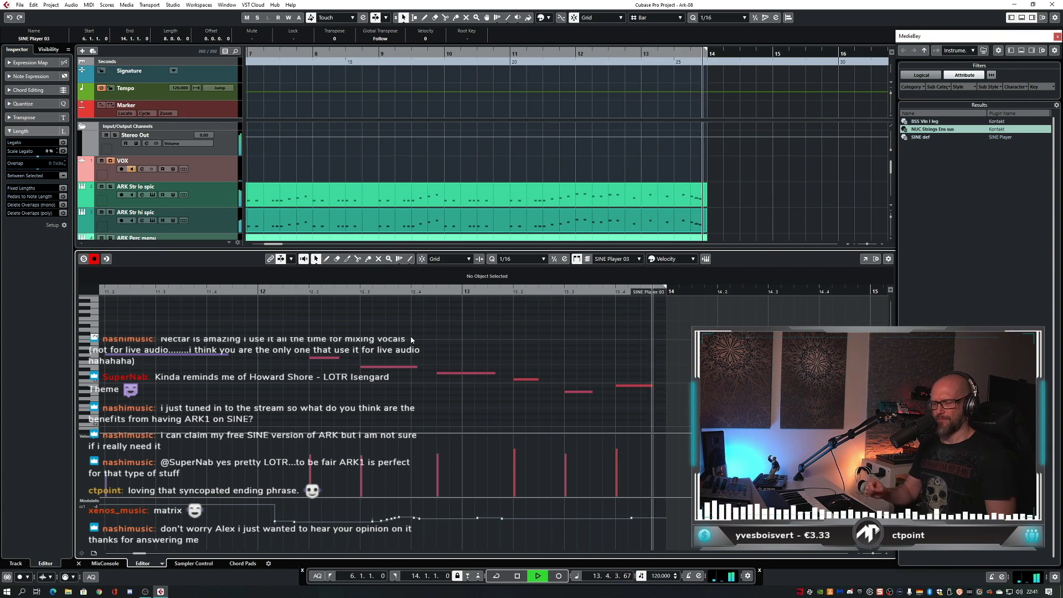
{"action": "key", "text": "space"}
{"action": "key", "text": "Return"}
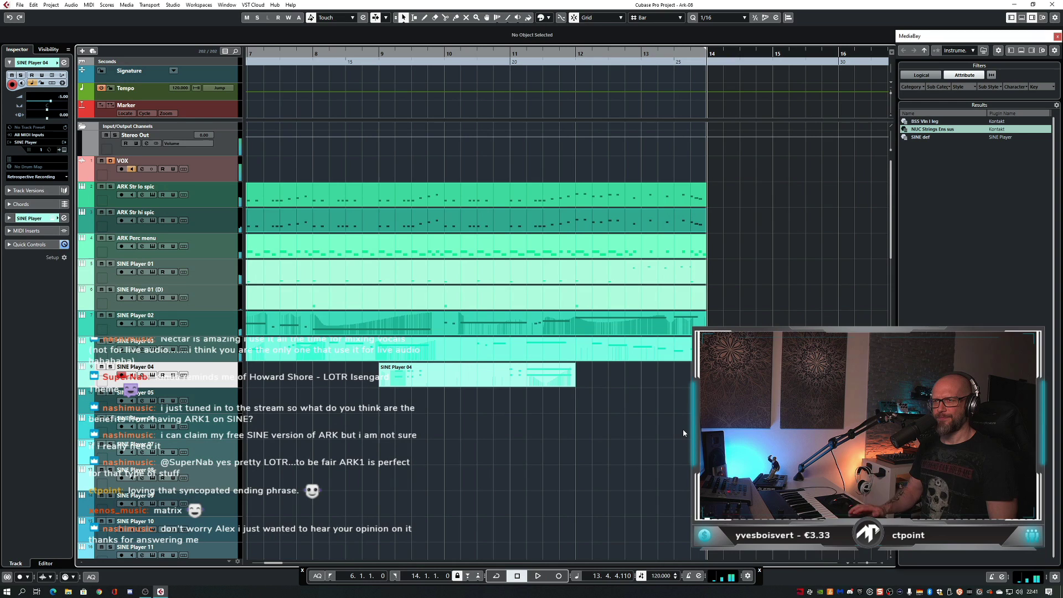
{"action": "double_click", "coordinate": [509, 57]}
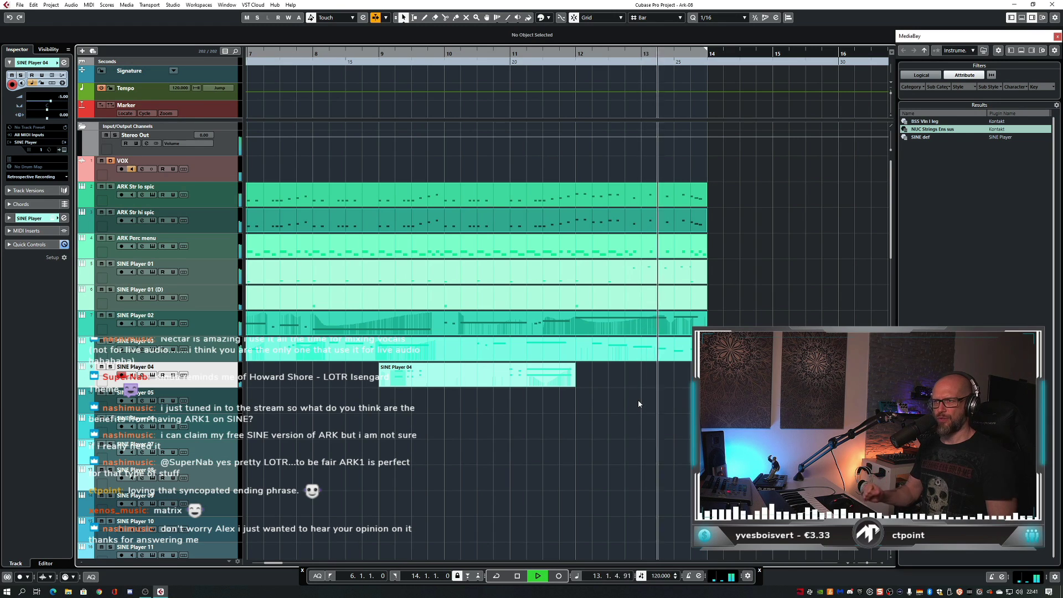
{"action": "key", "text": "space"}
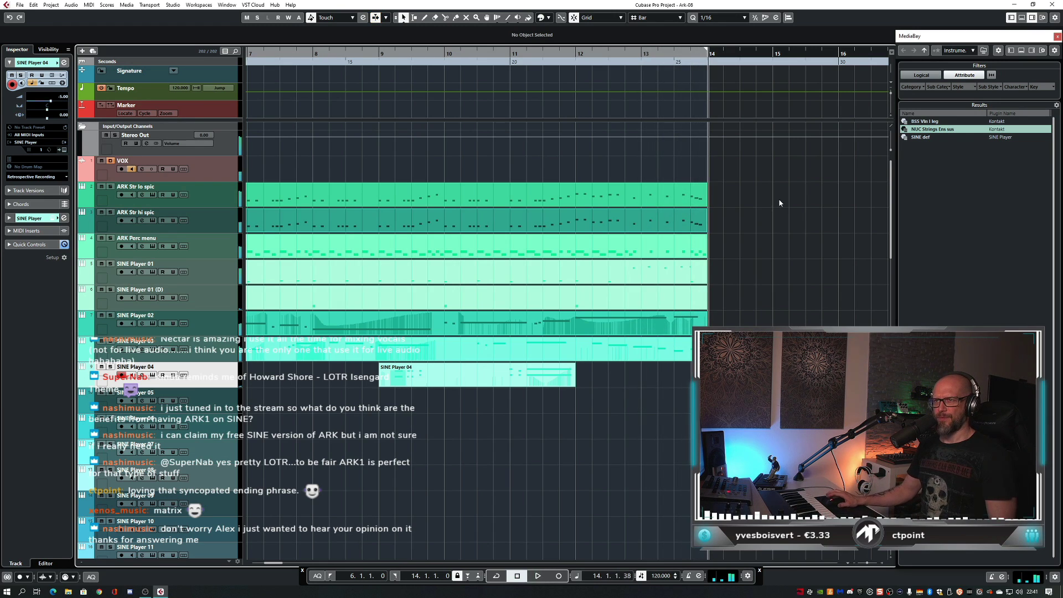
- Split the ARK Str lo spic part at bar 12, copy bars 12 and 13 to SINE Player 04, and glue the copy to its existing part
{"action": "left_click", "coordinate": [602, 200]}
{"action": "left_click_drag", "start_coordinate": [602, 200], "coordinate": [602, 376]}
{"action": "left_click", "coordinate": [588, 405]}
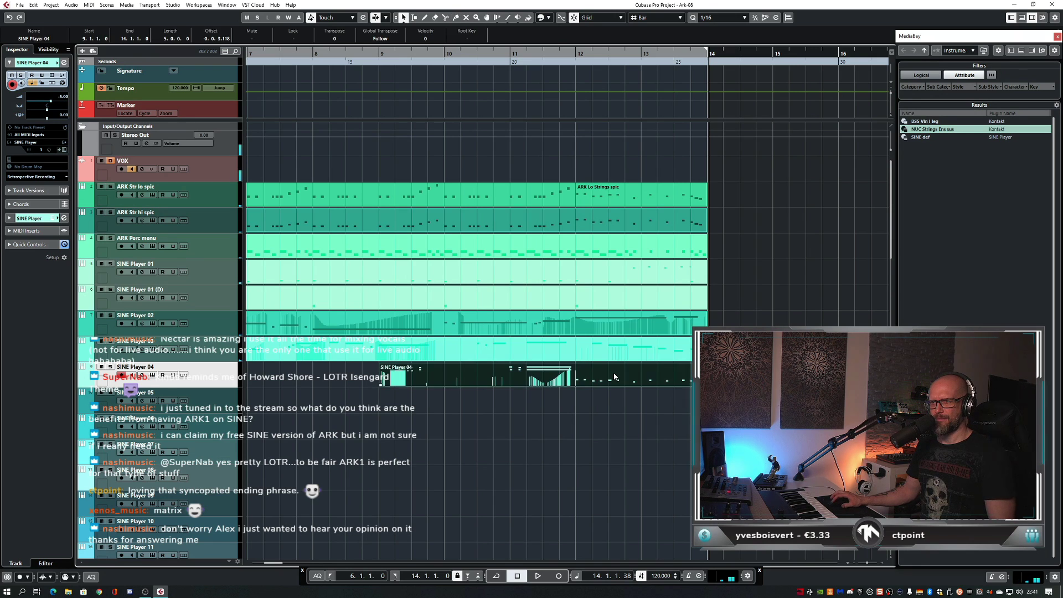
- Transpose all copied notes in bars 12 and 13 of SINE Player 04 upward, placing the first note at C4
{"action": "double_click", "coordinate": [559, 369]}
{"action": "left_click_drag", "start_coordinate": [504, 381], "coordinate": [695, 467]}
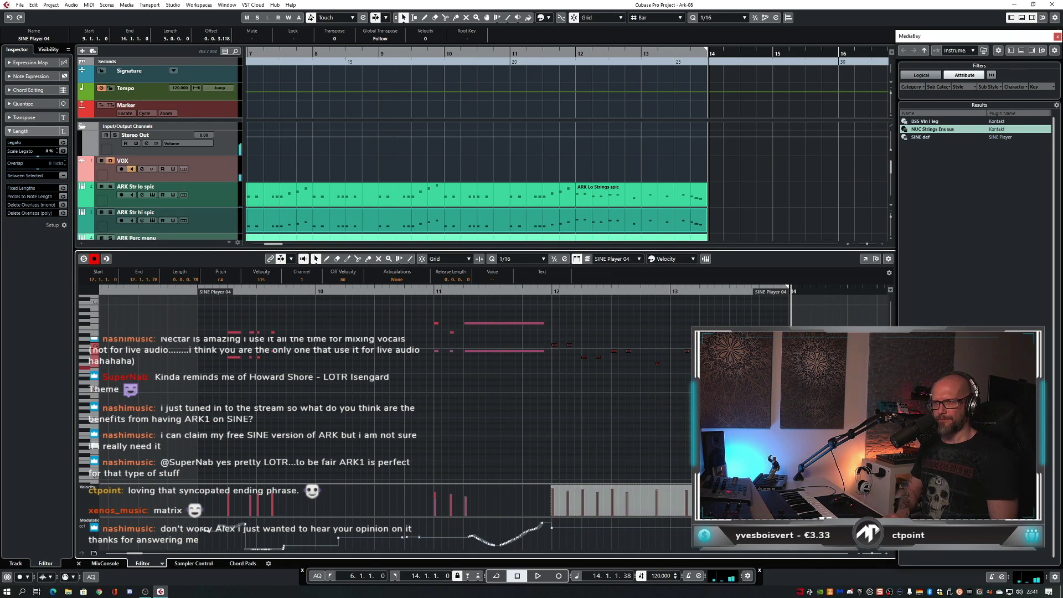
{"action": "left_click_drag", "start_coordinate": [555, 303], "coordinate": [574, 348]}
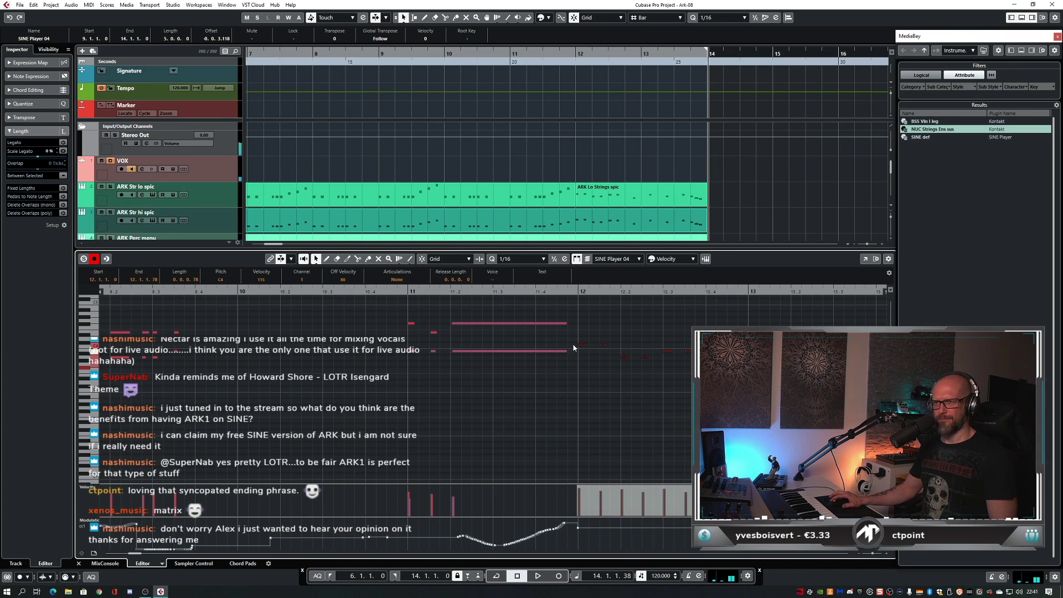
- Lower the velocities of SINE Player 04's bar 12 and 13 notes by 30 and delete the doubled off-beat repeats, checking with playback
{"action": "key", "text": "space"}
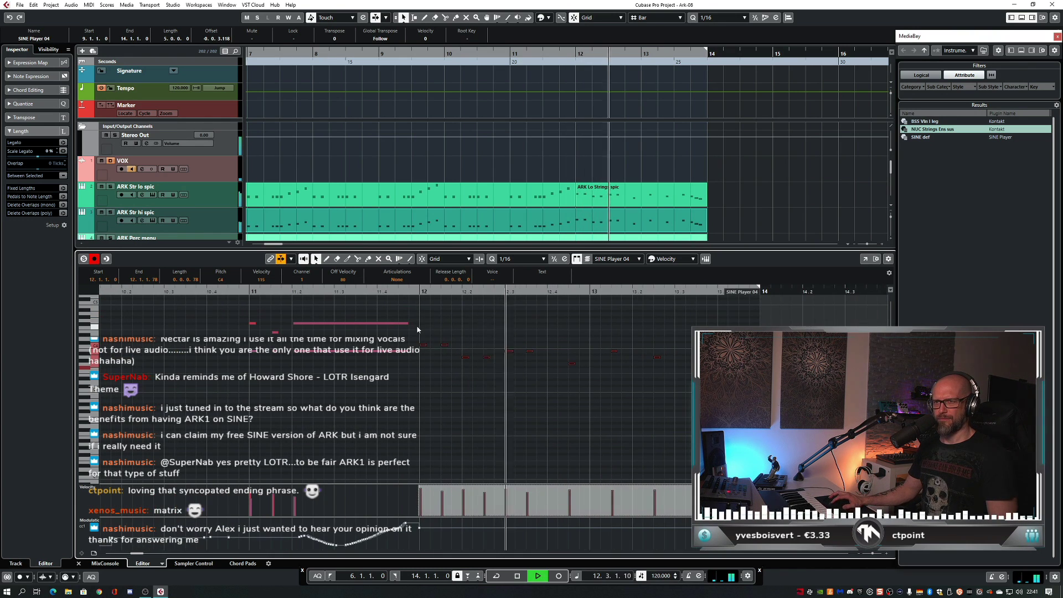
{"action": "left_click_drag", "start_coordinate": [418, 327], "coordinate": [720, 395]}
{"action": "key", "text": "space"}
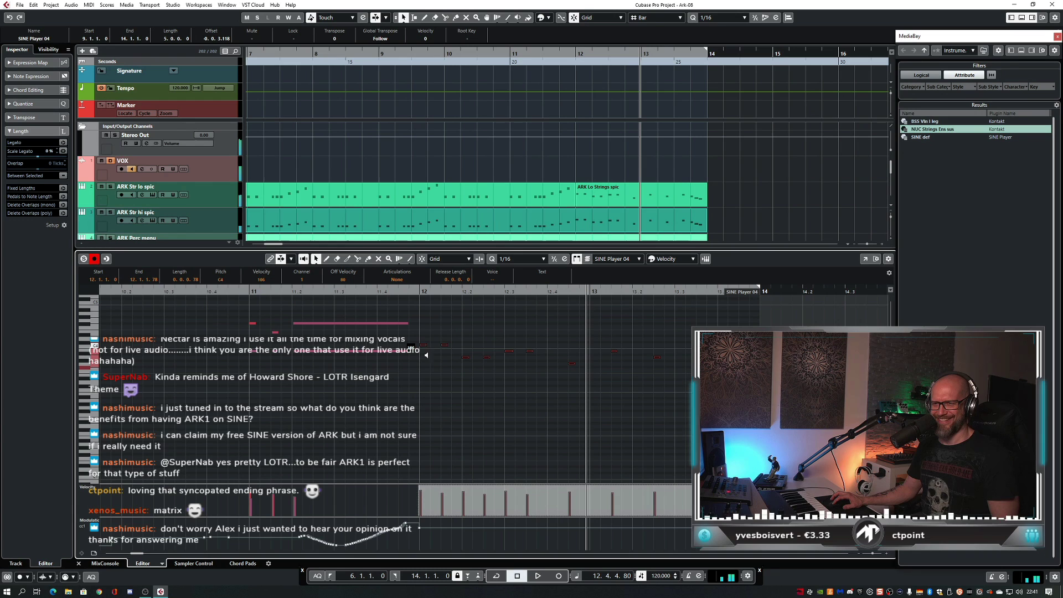
{"action": "left_click", "coordinate": [501, 382]}
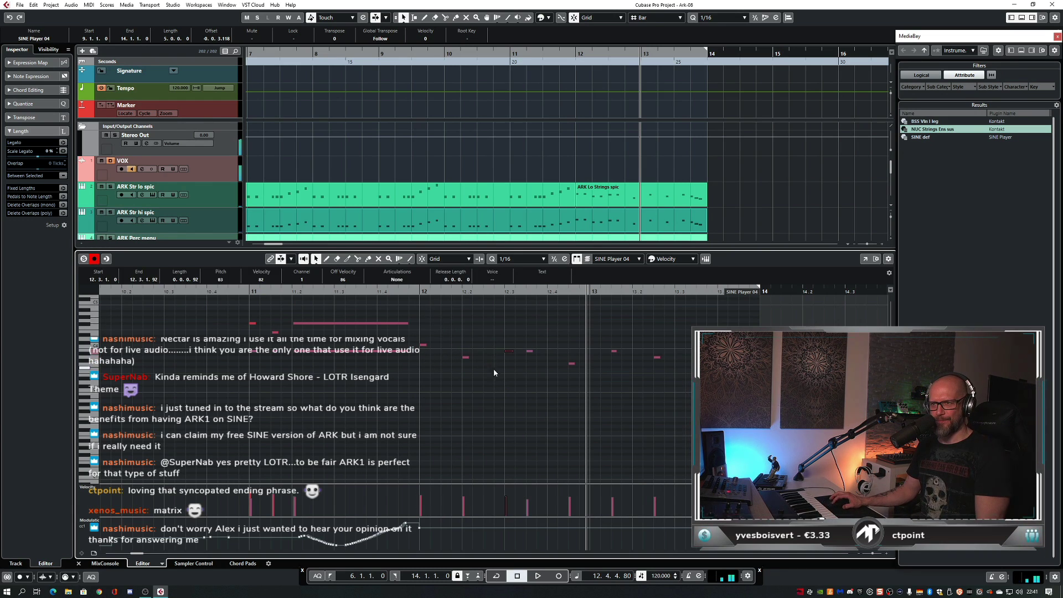
{"action": "left_click", "coordinate": [397, 288]}
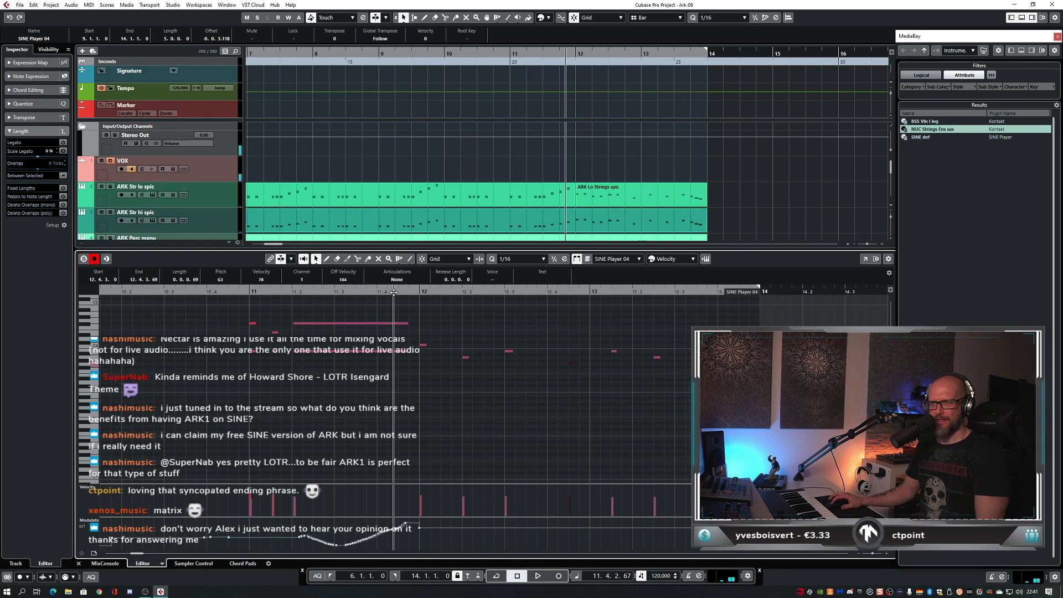
{"action": "key", "text": "space"}
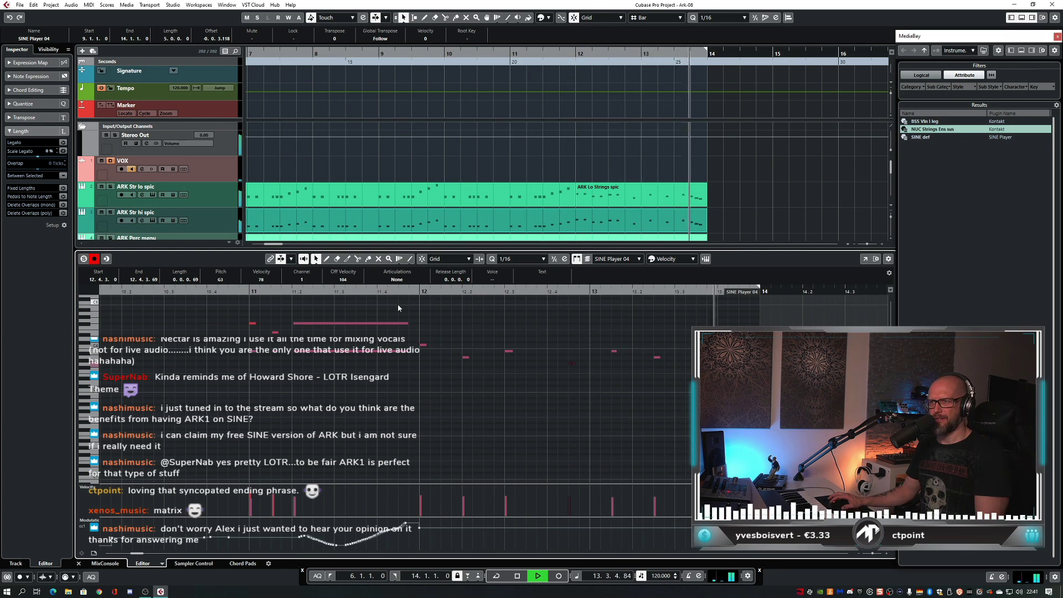
{"action": "left_click", "coordinate": [397, 304]}
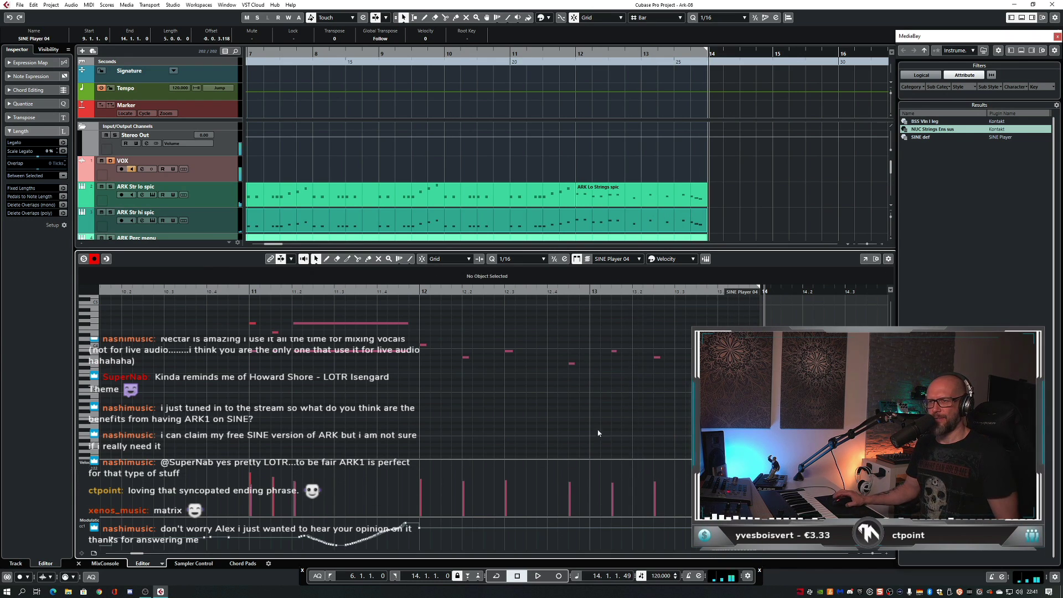
- Lengthen the short notes in bars 12 and 13 of SINE Player 04, giving the first a length of 0.0.3.27, and audition them
{"action": "left_click", "coordinate": [426, 344]}
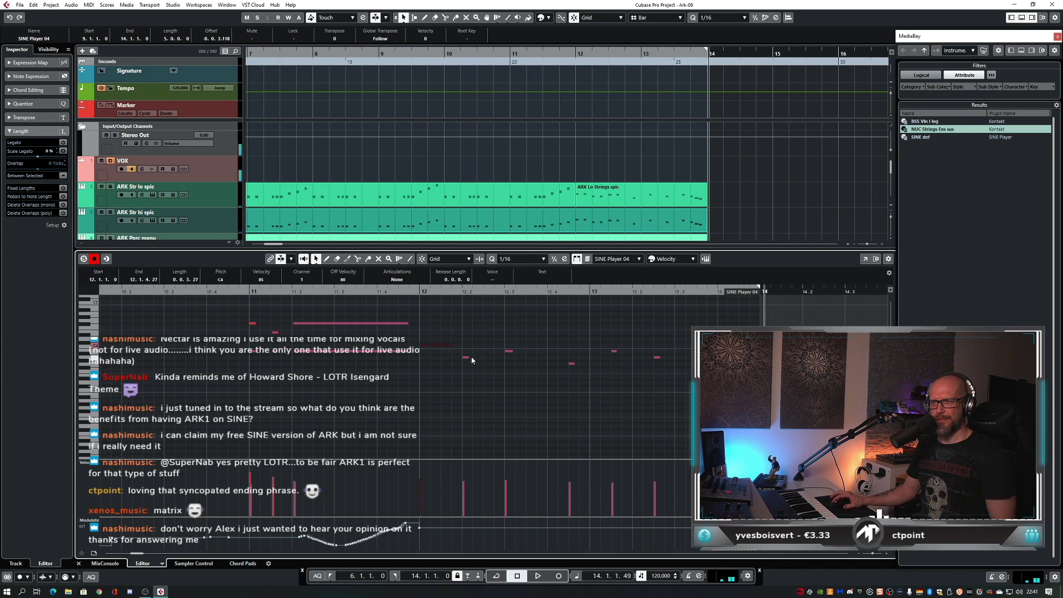
{"action": "left_click_drag", "start_coordinate": [512, 351], "coordinate": [542, 362]}
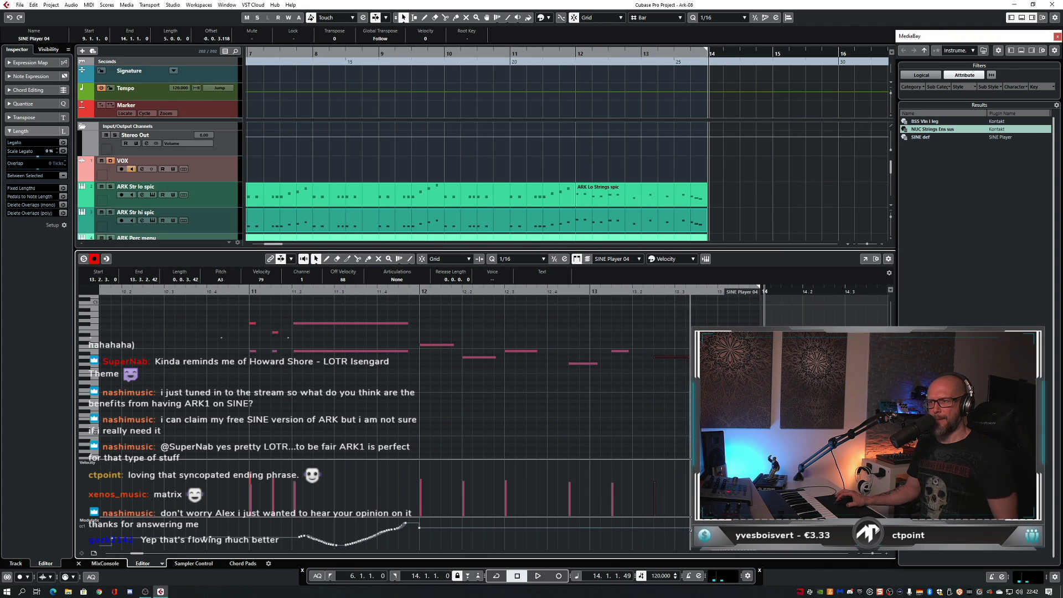
{"action": "left_click", "coordinate": [404, 294]}
{"action": "key", "text": "space"}
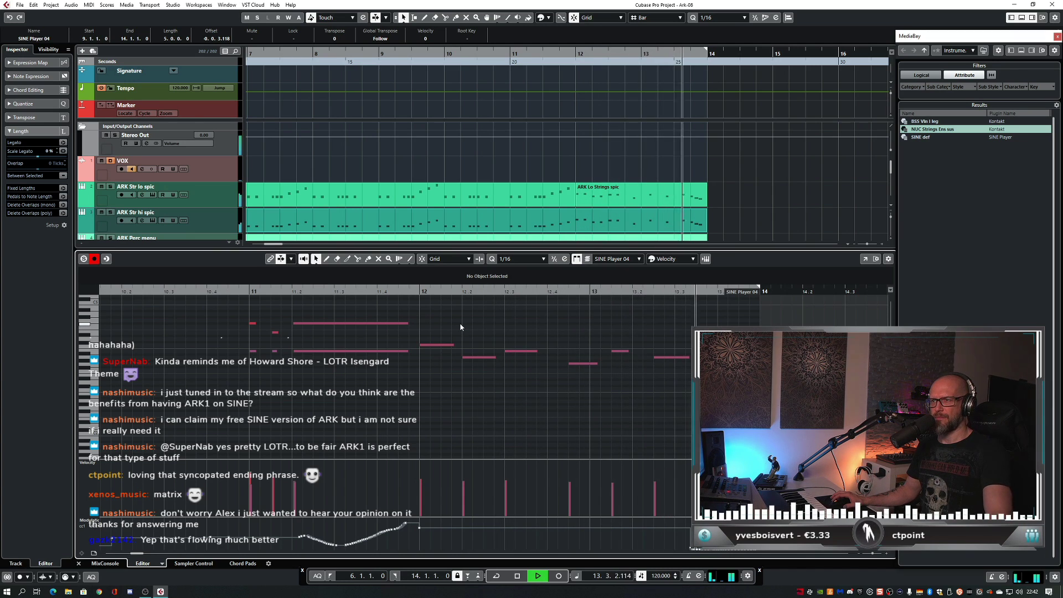
- Play SINE Player 04 from bar 11, and record a repeatedly swelling modulation curve over bars 12 and 13
{"action": "scroll", "coordinate": [414, 342], "scroll_direction": "up", "scroll_amount": 2}
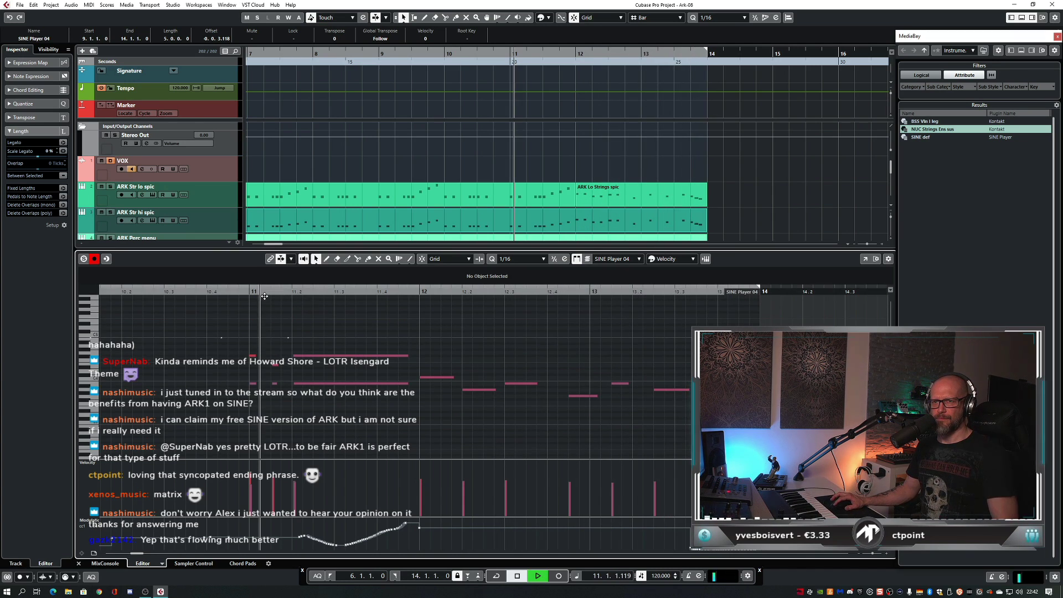
{"action": "key", "text": "space"}
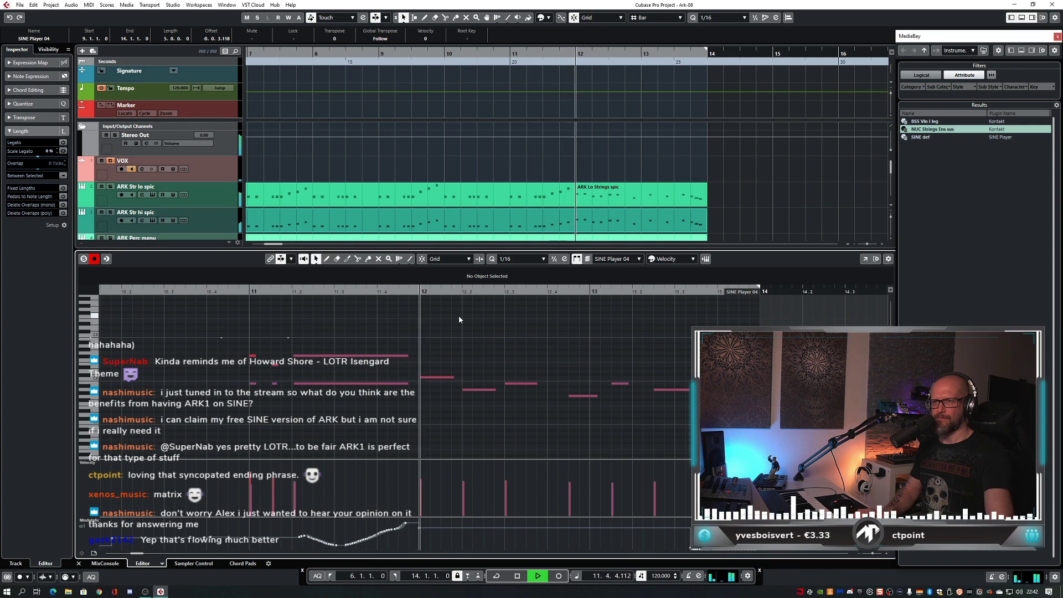
{"action": "key", "text": "space"}
{"action": "key", "text": "KP_Multiply"}
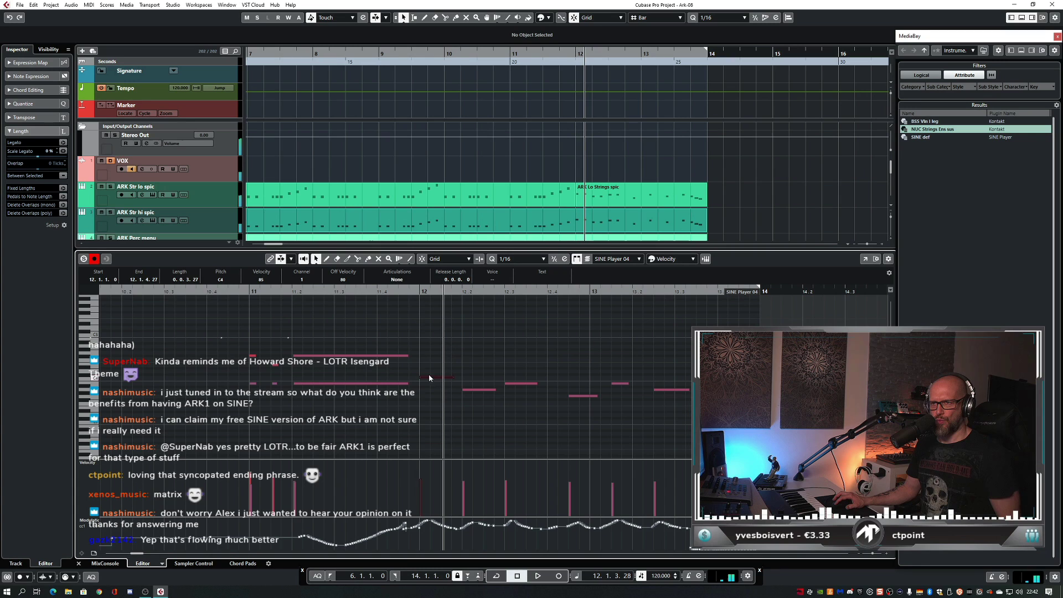
- Add upper harmony copies of SINE Player 04's first three bar 12 notes, with F#4 at 12.1.1 and G4 at 12.3.1, and play them
{"action": "left_click_drag", "start_coordinate": [429, 377], "coordinate": [429, 355]}
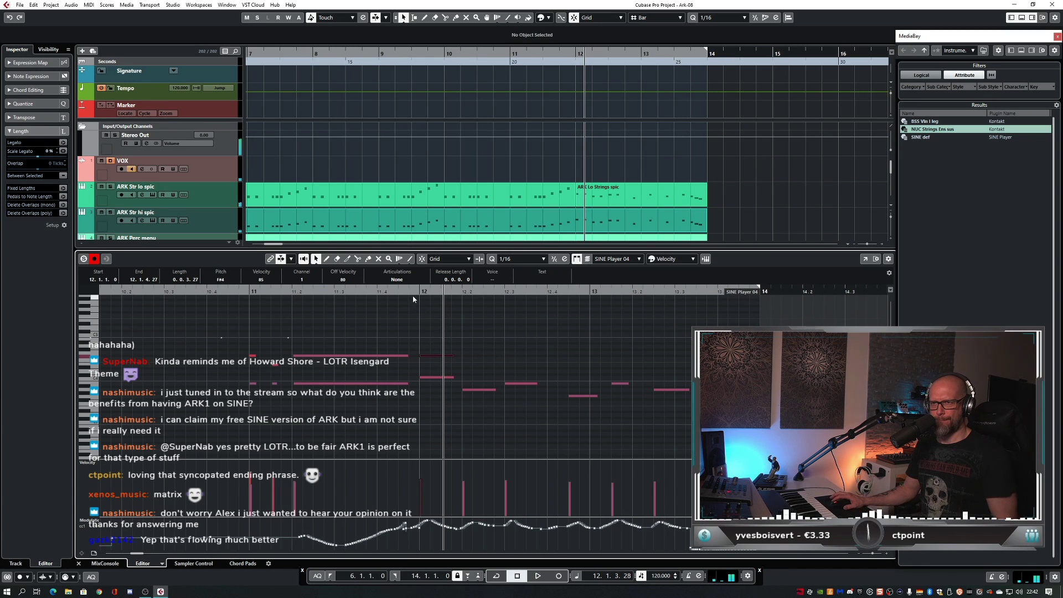
{"action": "left_click", "coordinate": [413, 294]}
{"action": "left_click_drag", "start_coordinate": [474, 390], "coordinate": [519, 357]}
{"action": "key", "text": "space"}
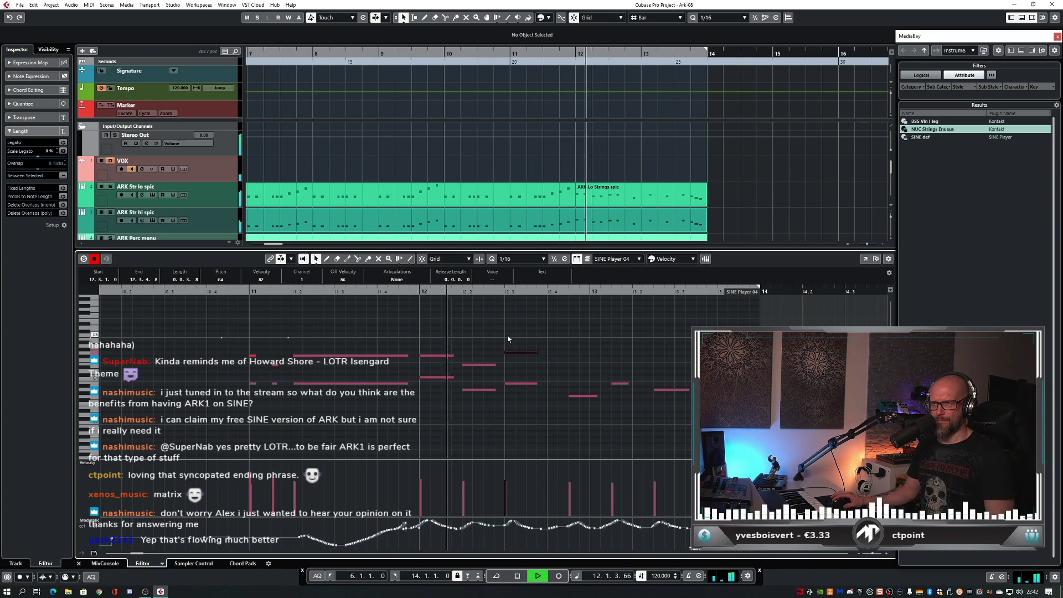
{"action": "key", "text": "space"}
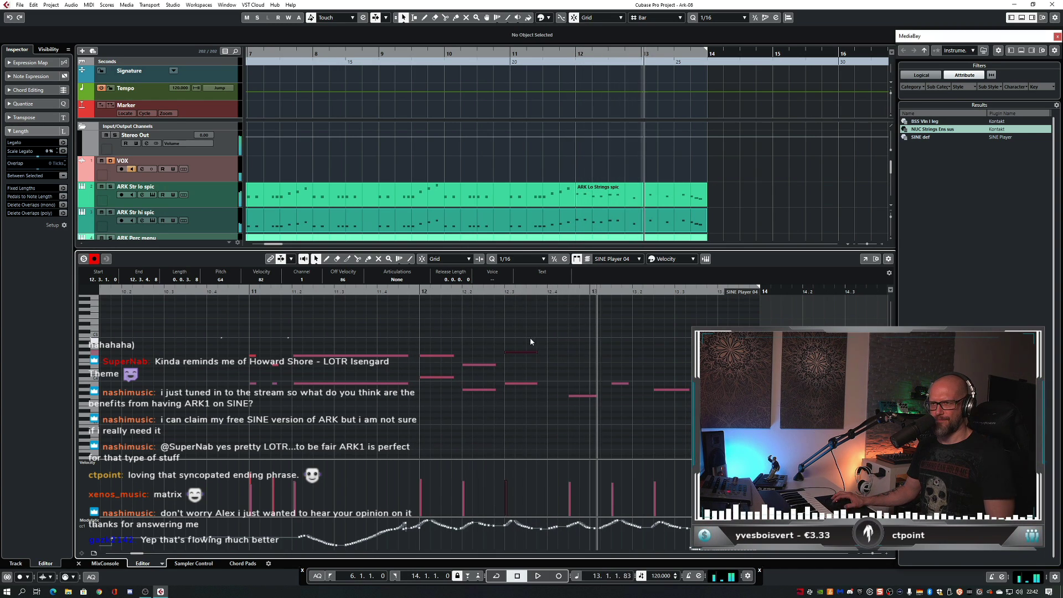
- Lower the velocities of SINE Player 04's first three bar 12 note pairs, with the first B3 at 51, and audition them
{"action": "left_click", "coordinate": [530, 337]}
{"action": "key", "text": "g"}
{"action": "key", "text": "h"}
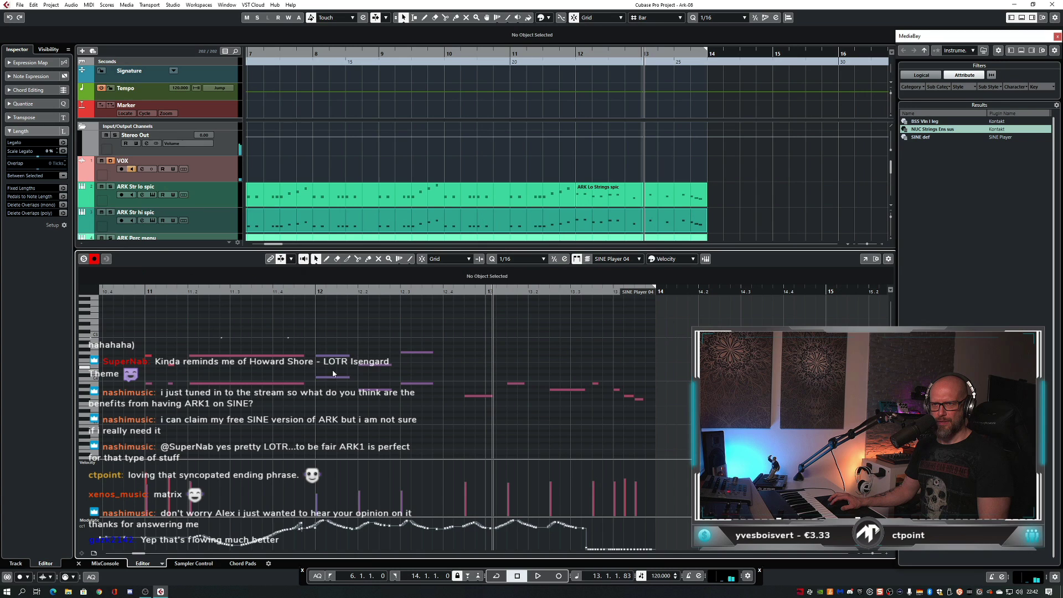
{"action": "left_click", "coordinate": [303, 311]}
{"action": "key", "text": "space"}
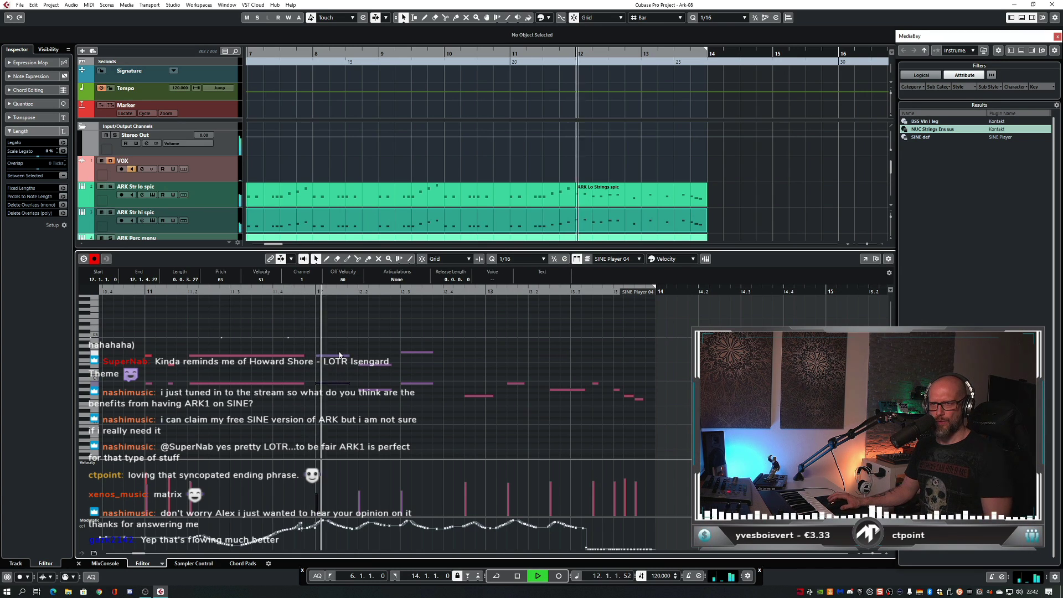
{"action": "left_click", "coordinate": [309, 298]}
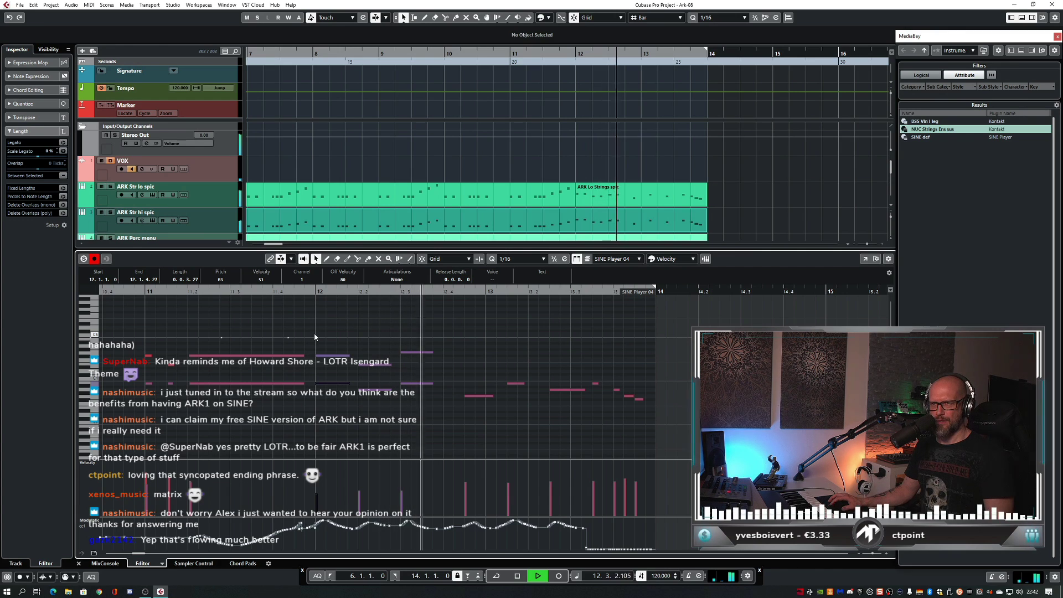
{"action": "key", "text": "space"}
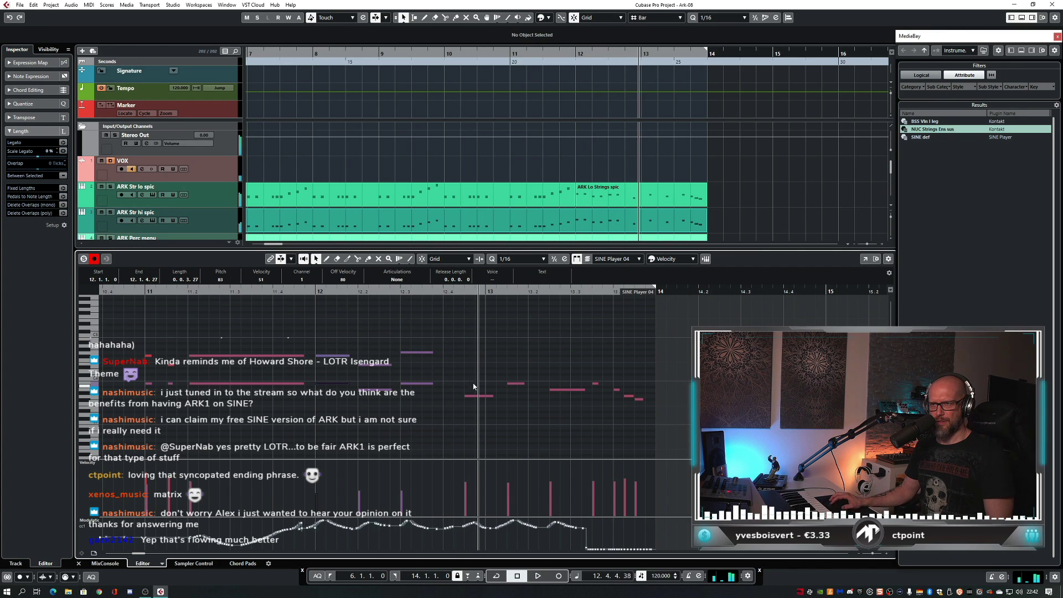
{"action": "left_click", "coordinate": [309, 290]}
{"action": "key", "text": "space"}
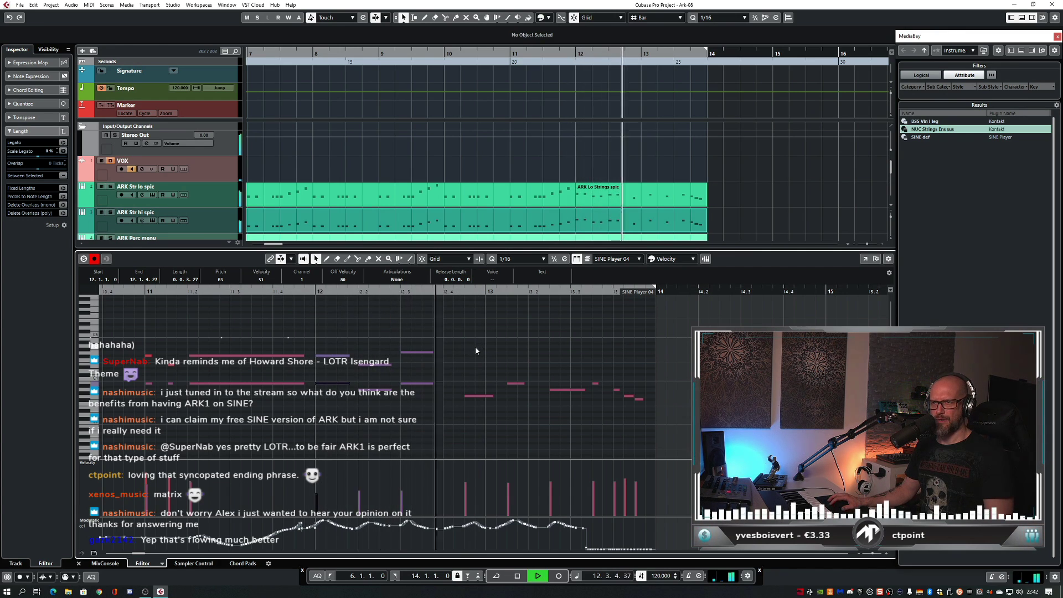
{"action": "key", "text": "space"}
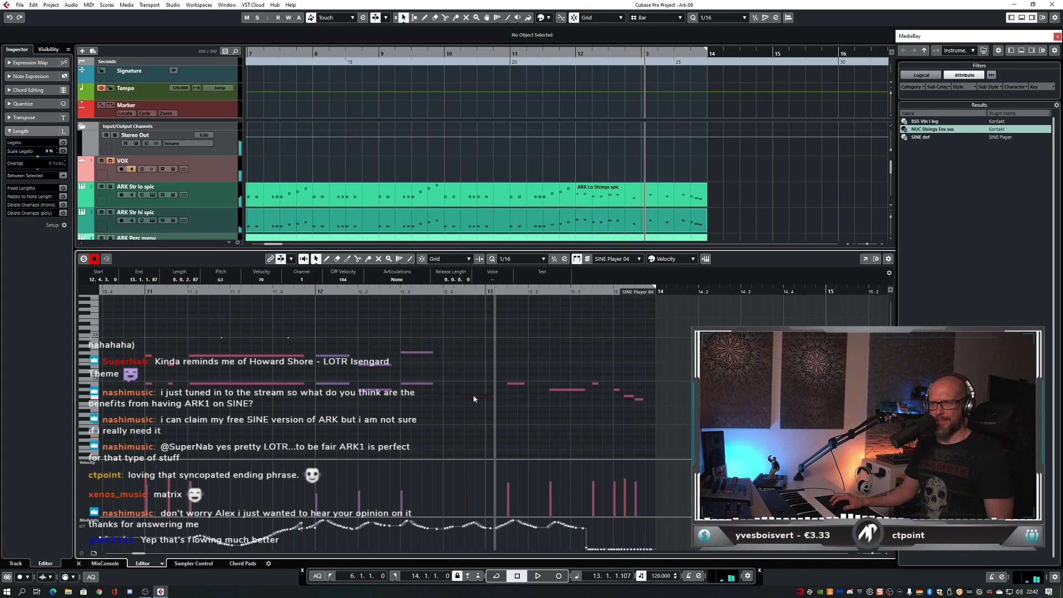
- Add an upper harmony copy of SINE Player 04's 12.4.3 note, lower the pair's velocity to 57, and play the phrase
{"action": "left_click_drag", "start_coordinate": [473, 367], "coordinate": [473, 370]}
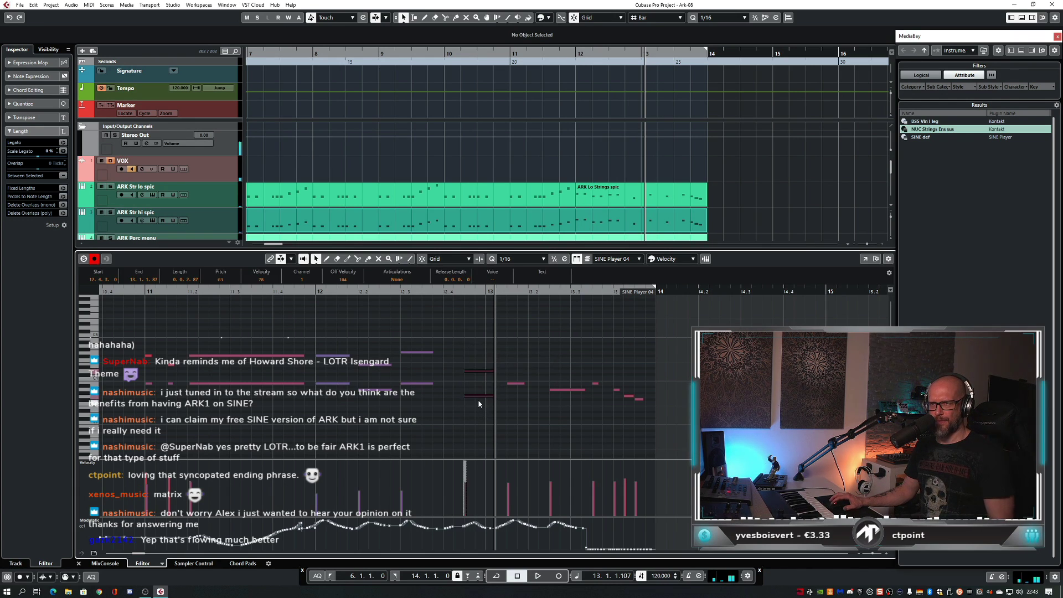
{"action": "left_click", "coordinate": [307, 305]}
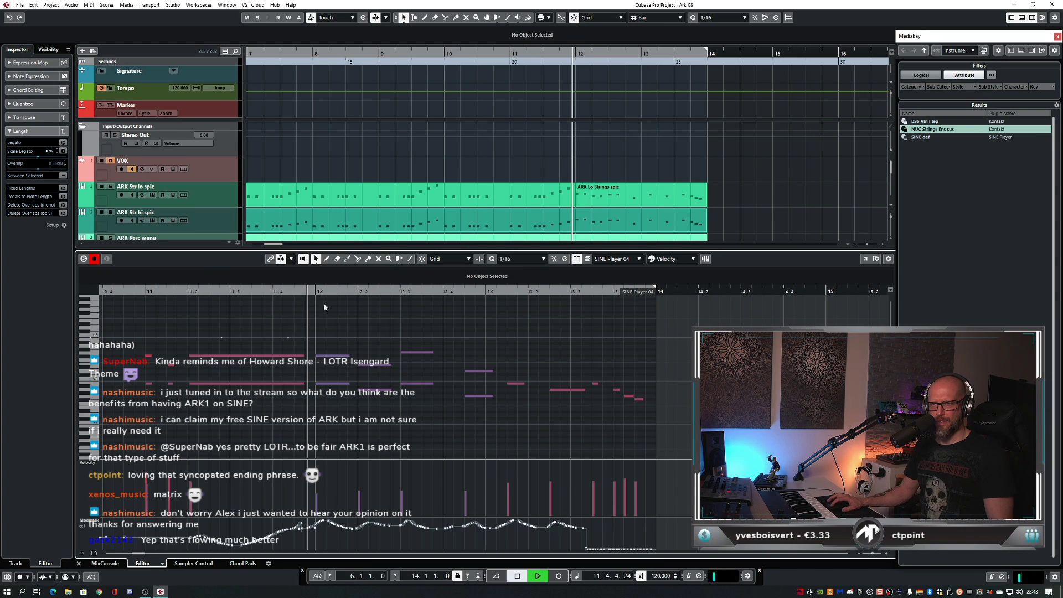
{"action": "key", "text": "space"}
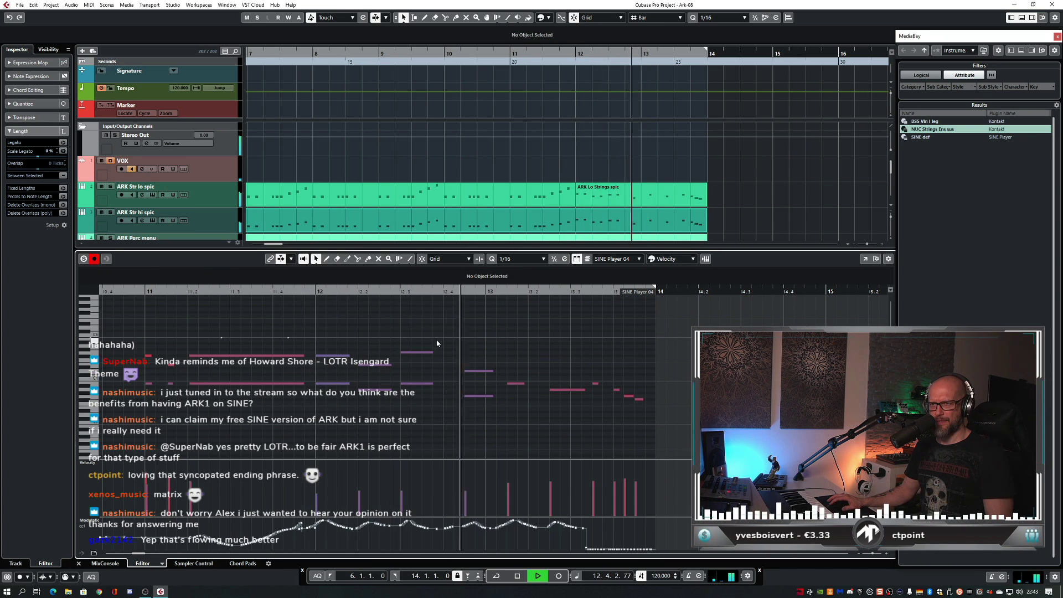
{"action": "key", "text": "space"}
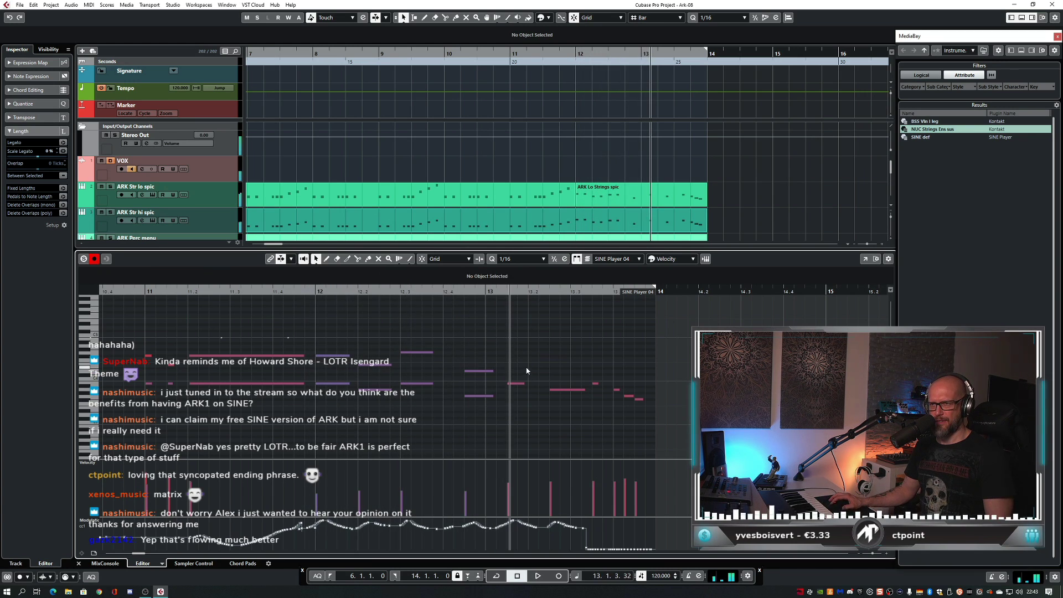
- Audition the phrase through bars 12 and 13 repeatedly to judge the new harmony at 12.4.3
{"action": "left_click", "coordinate": [476, 371]}
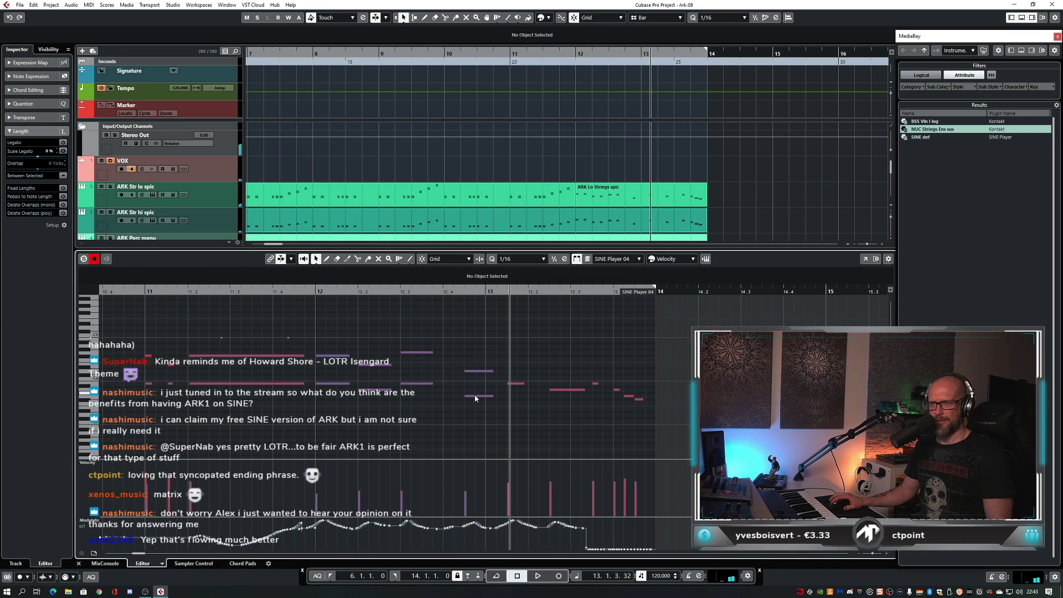
{"action": "key", "text": "space"}
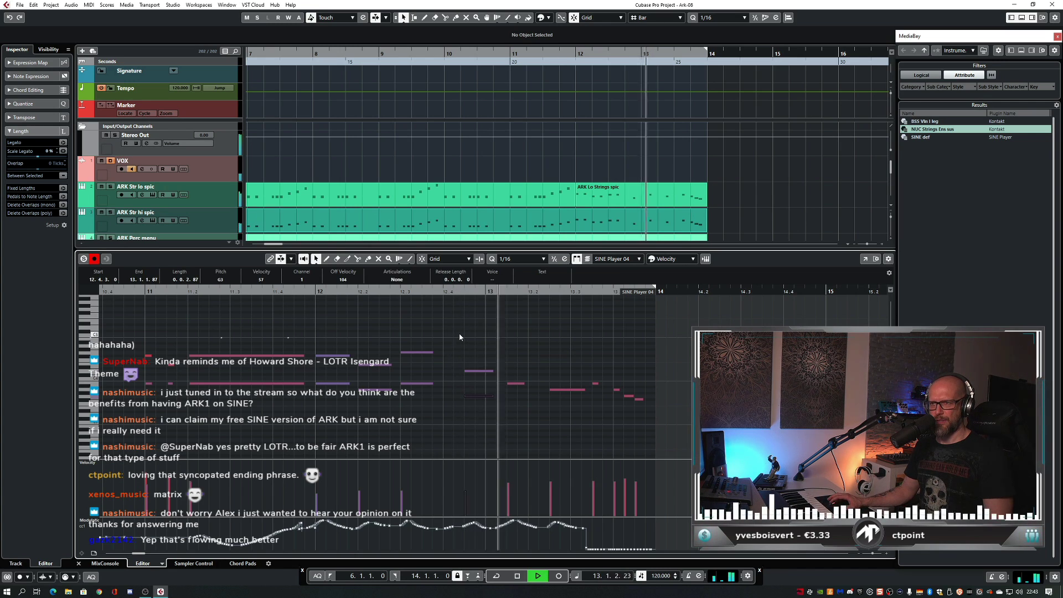
{"action": "left_click", "coordinate": [446, 291]}
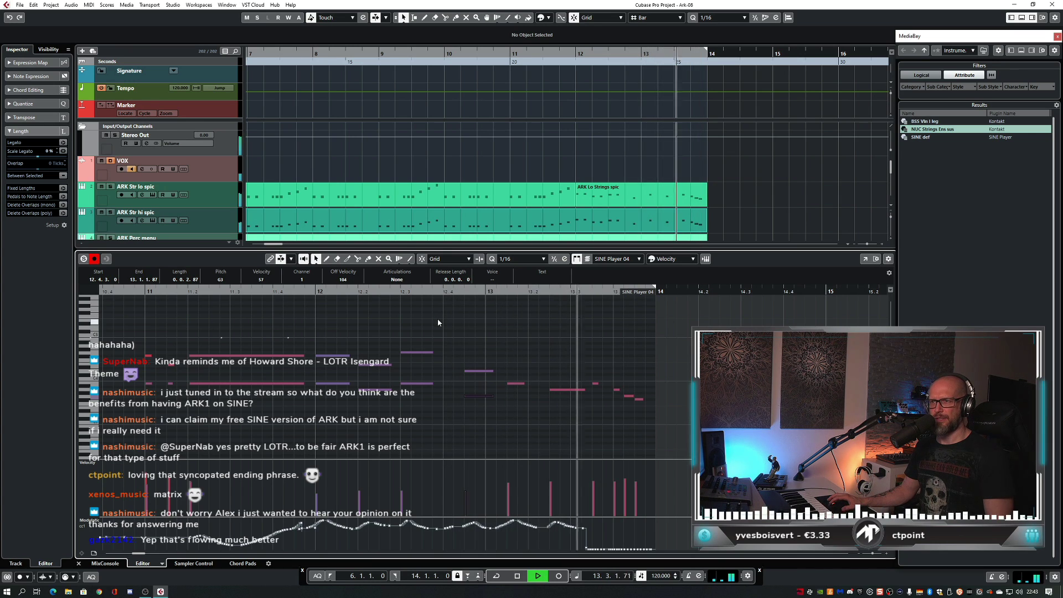
{"action": "key", "text": "space"}
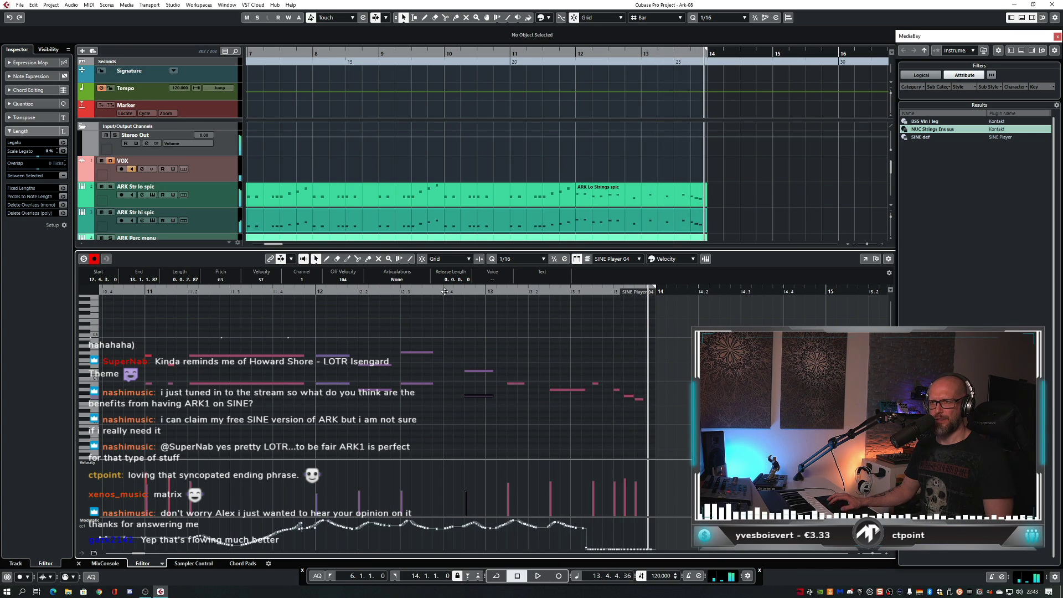
{"action": "left_click", "coordinate": [310, 290]}
{"action": "key", "text": "space"}
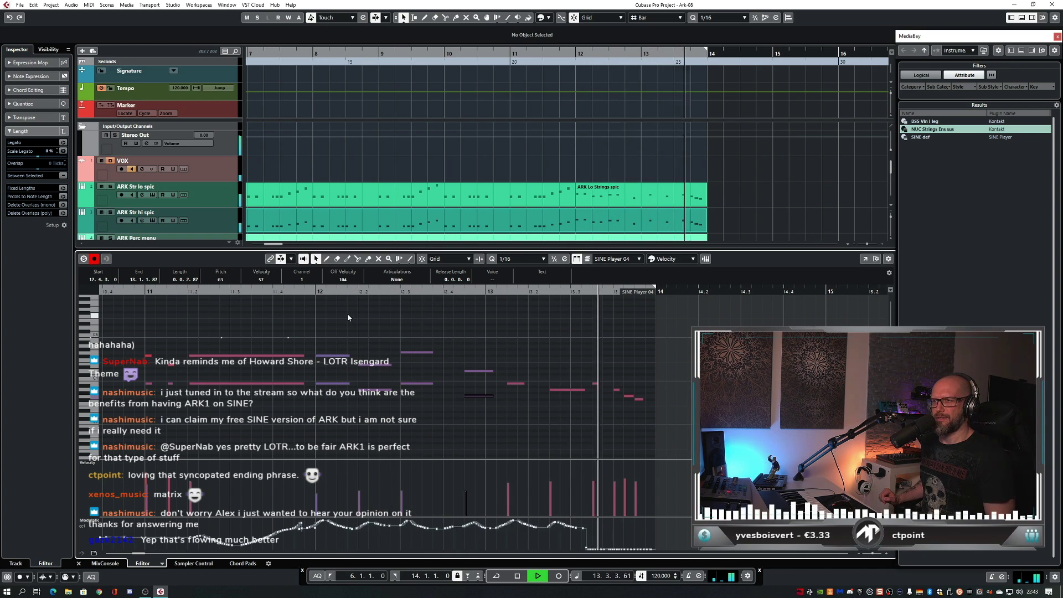
{"action": "left_click", "coordinate": [306, 292]}
{"action": "key", "text": "space"}
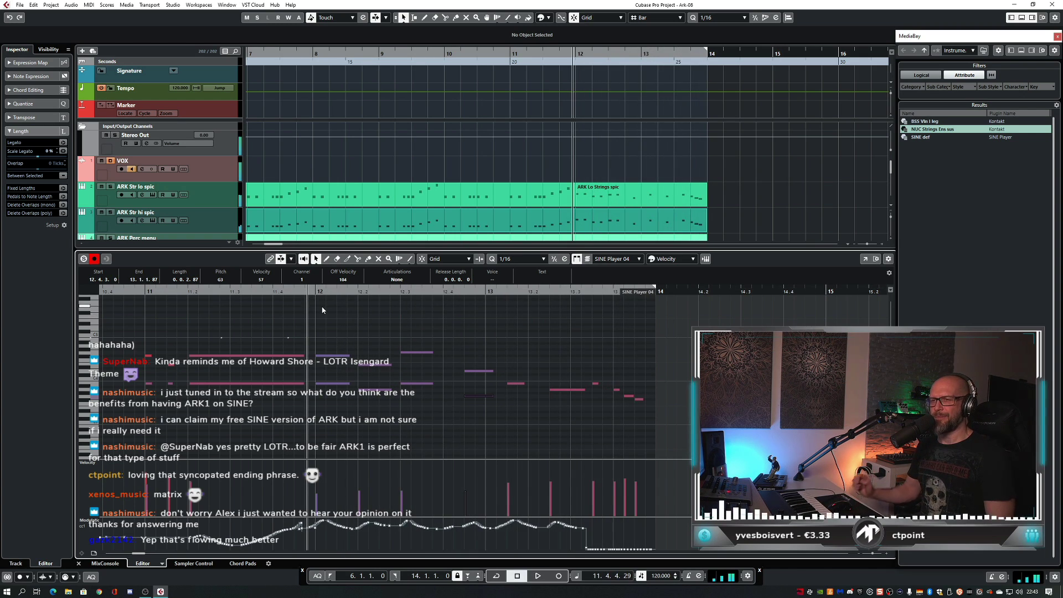
{"action": "key", "text": "space"}
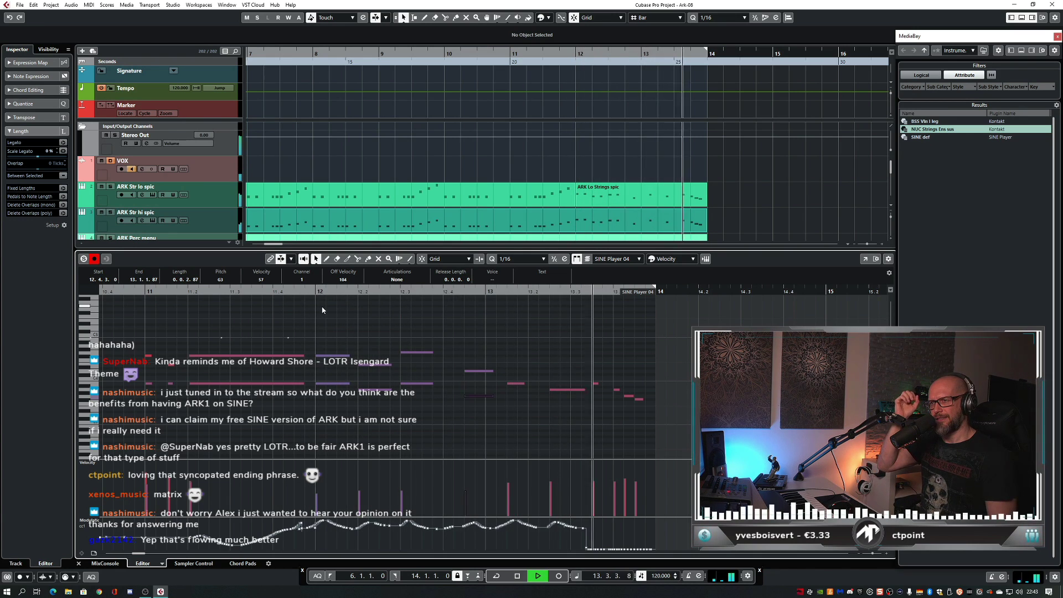
- Copy the 13.1.3 note up to F#4, delete the 13.2.3 note and lengthen the 13.1.3 pair to 0.1.2.101
{"action": "key", "text": "Up"}
{"action": "key", "text": "Up"}
{"action": "key", "text": "Up"}
{"action": "key", "text": "Up"}
{"action": "key", "text": "Up"}
{"action": "key", "text": "Up"}
{"action": "key", "text": "Up"}
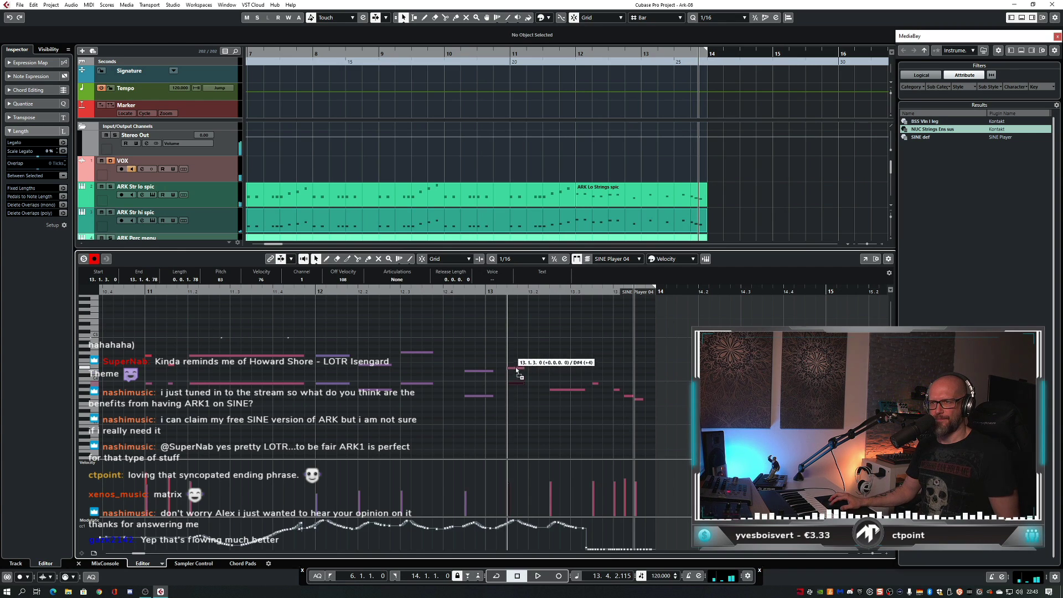
{"action": "left_click_drag", "start_coordinate": [516, 370], "coordinate": [518, 359]}
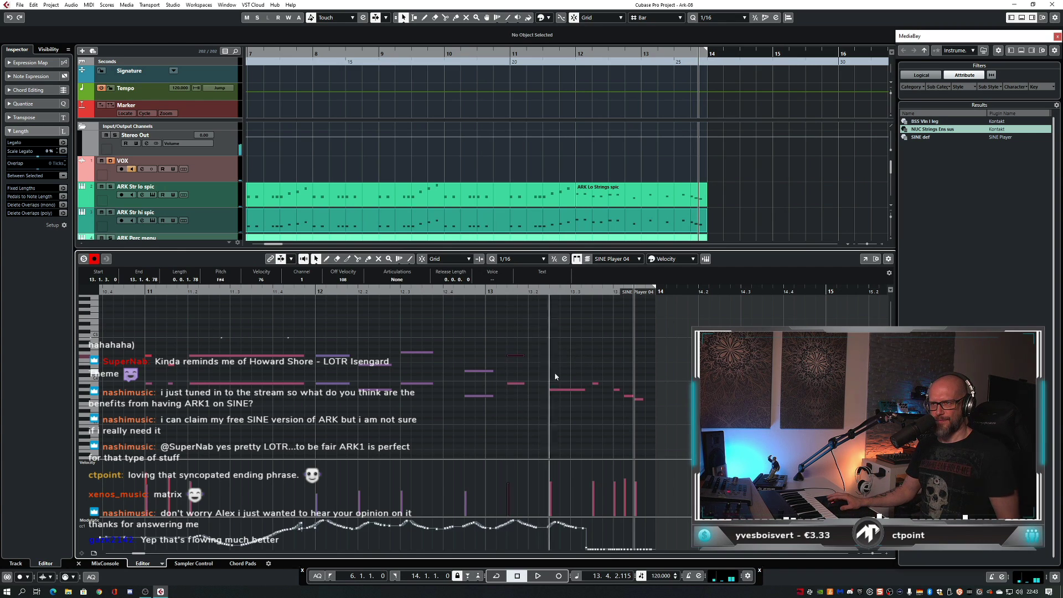
{"action": "left_click", "coordinate": [564, 389]}
{"action": "left_click_drag", "start_coordinate": [523, 383], "coordinate": [580, 387]}
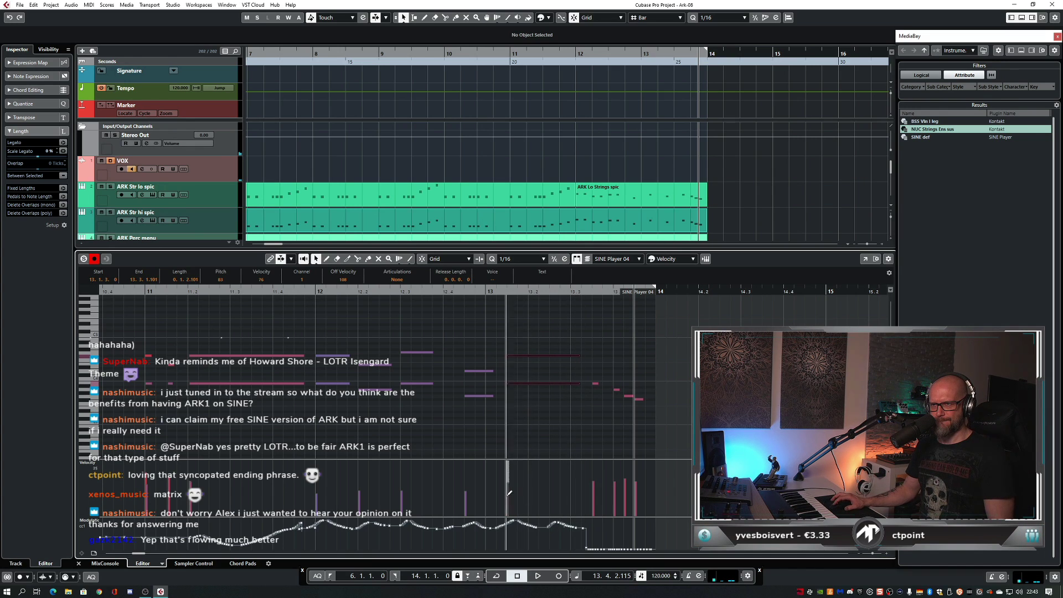
- Redraw the modulation curve beneath the long bar 13 notes as a dip and rise, and play from bar 12
{"action": "left_click", "coordinate": [510, 521]}
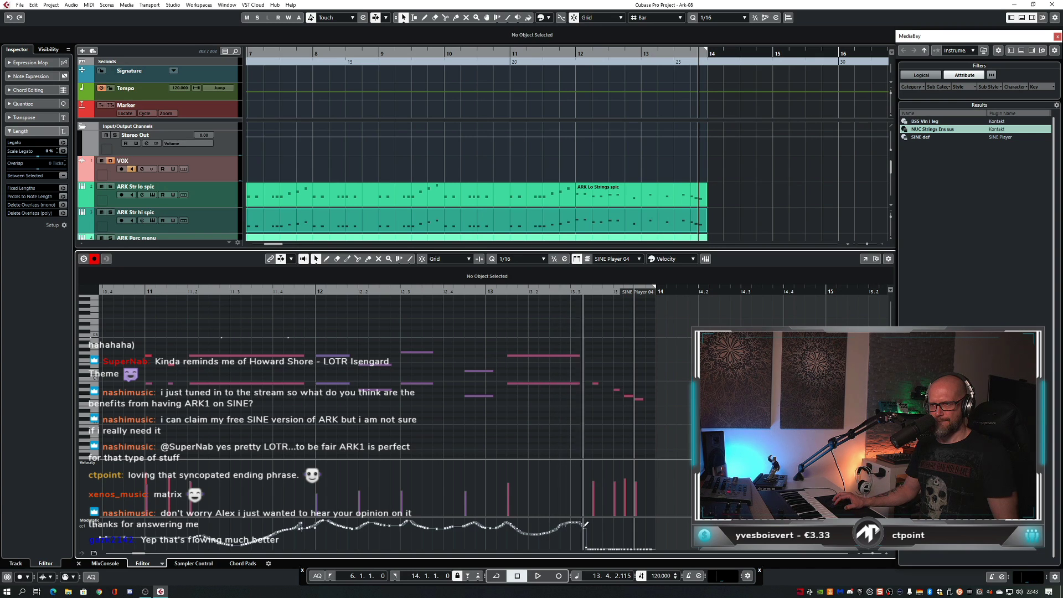
{"action": "double_click", "coordinate": [316, 291]}
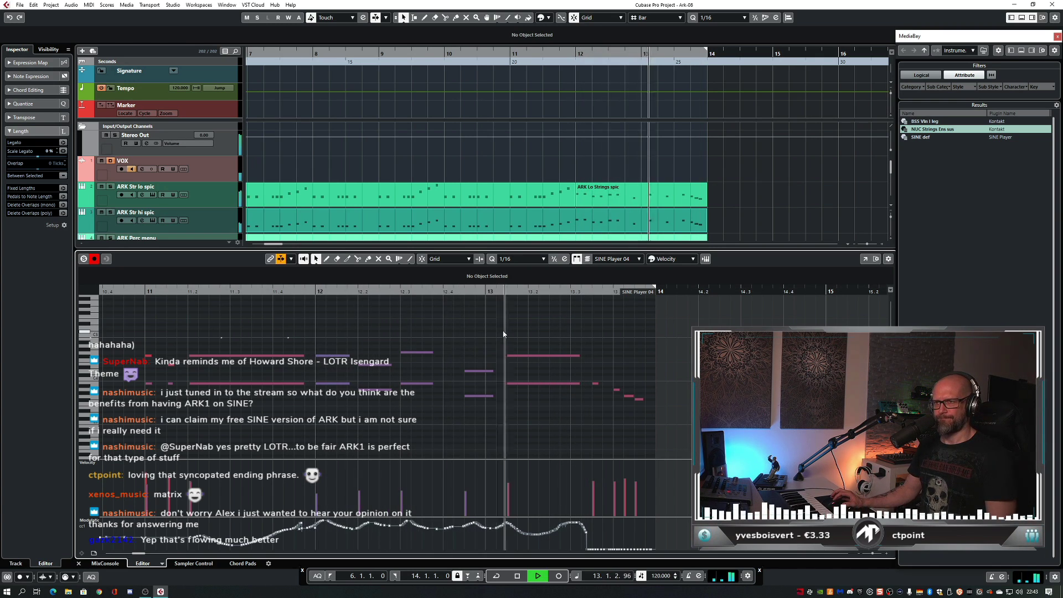
{"action": "key", "text": "space"}
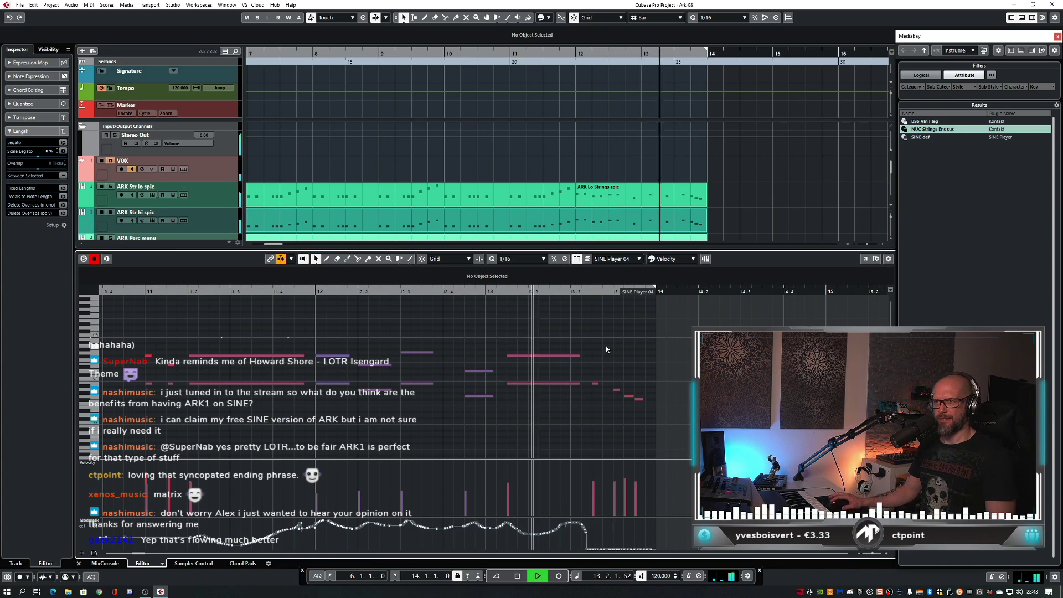
{"action": "key", "text": "space"}
- Move SINE Player 04's last three short notes in bar 13 up to B3
{"action": "left_click", "coordinate": [616, 390]}
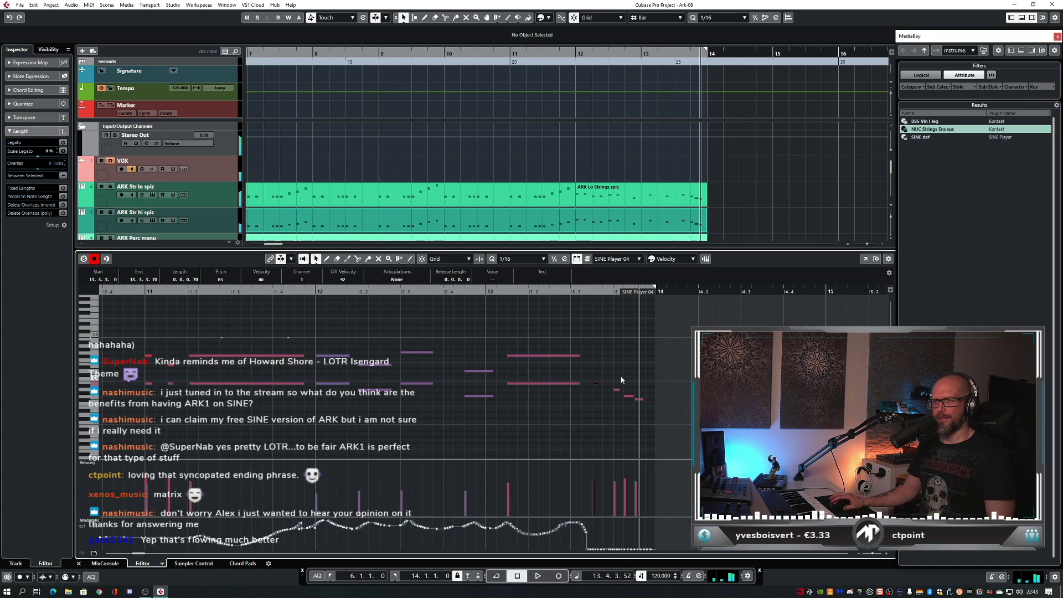
{"action": "key", "text": "Right"}
{"action": "key", "text": "Right"}
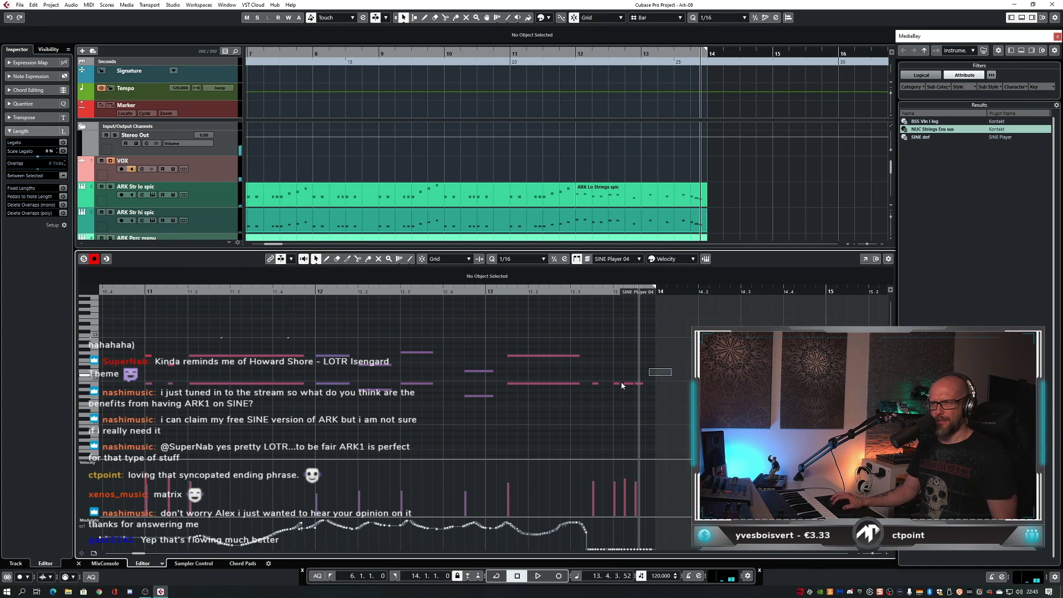
- Copy the four closing bar 13 notes up to F#4, raise the last copy to G4, and play the ending
{"action": "left_click_drag", "start_coordinate": [659, 369], "coordinate": [619, 342]}
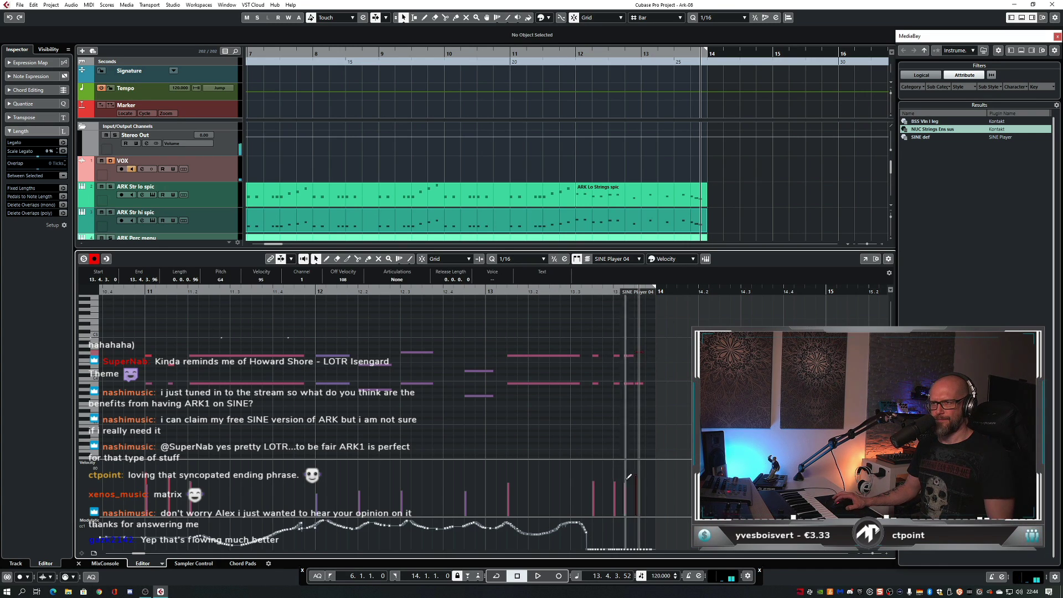
{"action": "left_click", "coordinate": [474, 293]}
{"action": "key", "text": "space"}
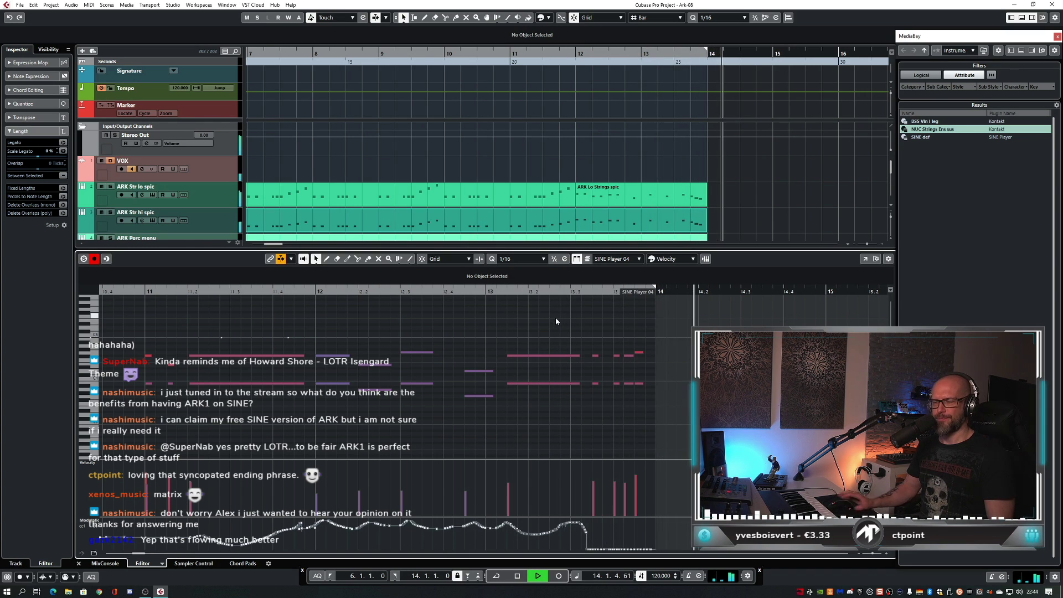
{"action": "key", "text": "space"}
- Save the project as Ark-09 and play the whole arrangement from bar 6 in the project view
{"action": "key", "text": "ctrl+e"}
{"action": "scroll", "coordinate": [505, 433], "scroll_direction": "left", "scroll_amount": 2}
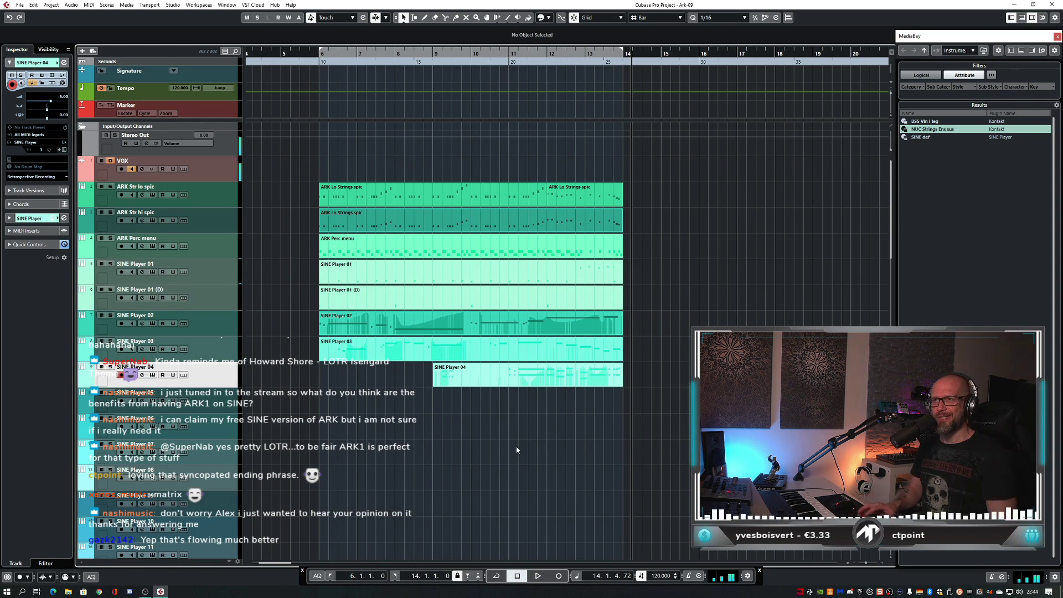
{"action": "key", "text": "h"}
{"action": "key", "text": "KP_1"}
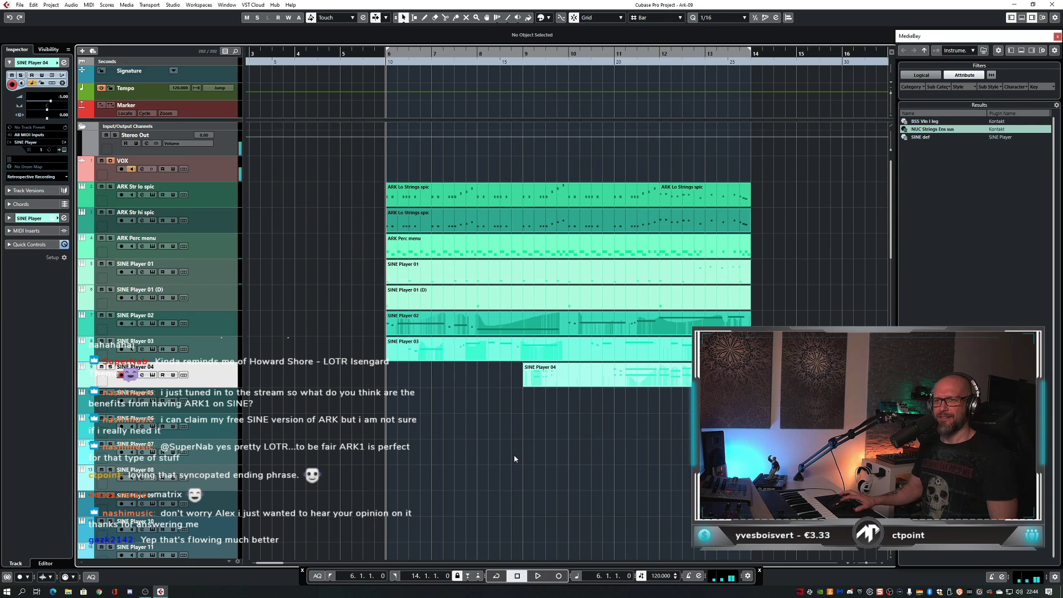
{"action": "key", "text": "space"}
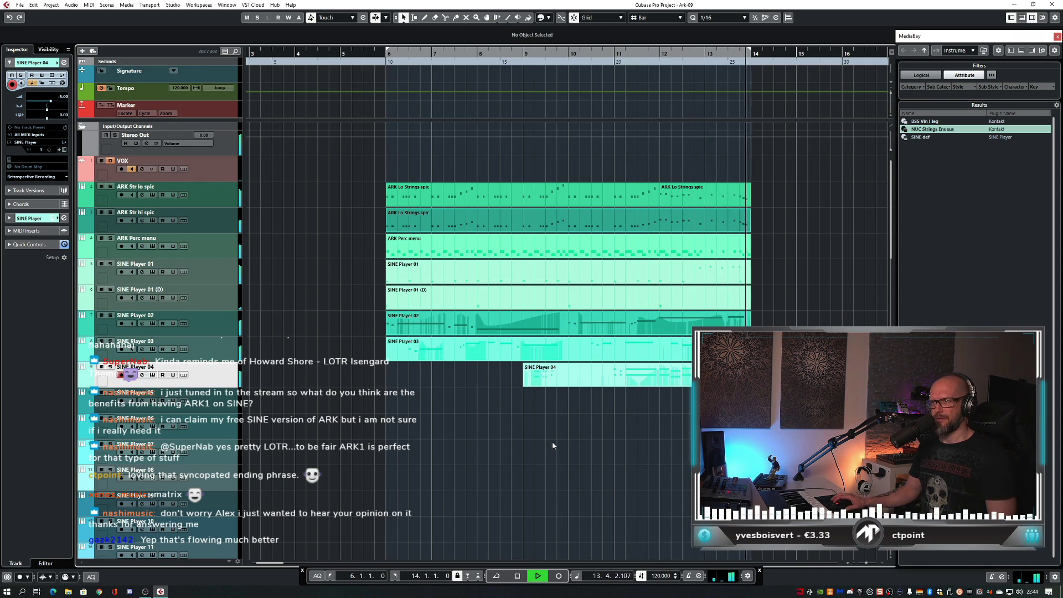
- Lower SINE Player 04's volume to -7.32 and replay the arrangement from bar 6 with the MixConsole open
{"action": "key", "text": "space"}
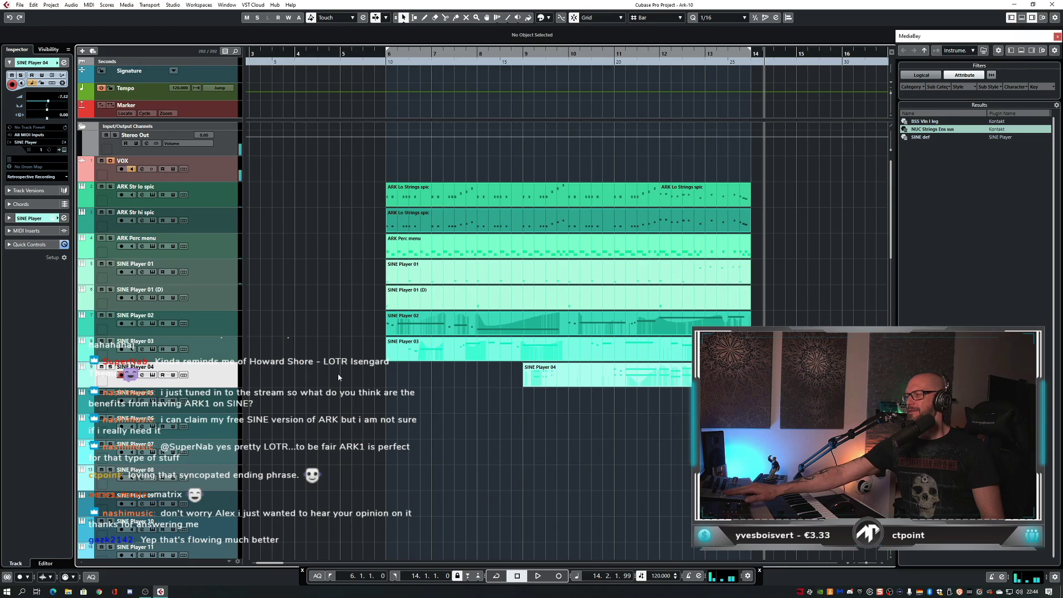
{"action": "key", "text": "space"}
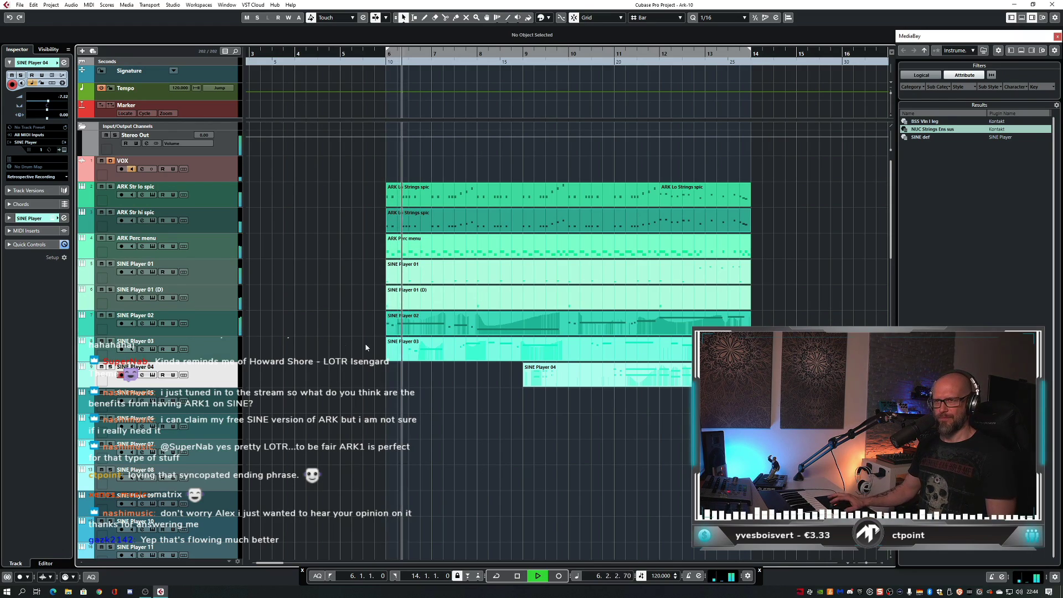
{"action": "left_click", "coordinate": [457, 391]}
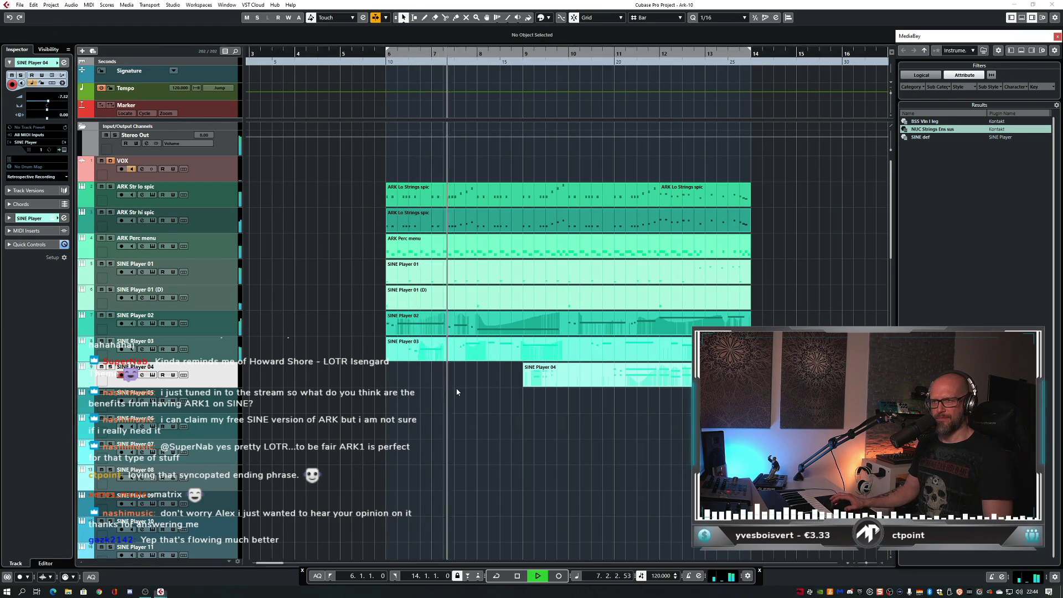
{"action": "key", "text": "F3"}
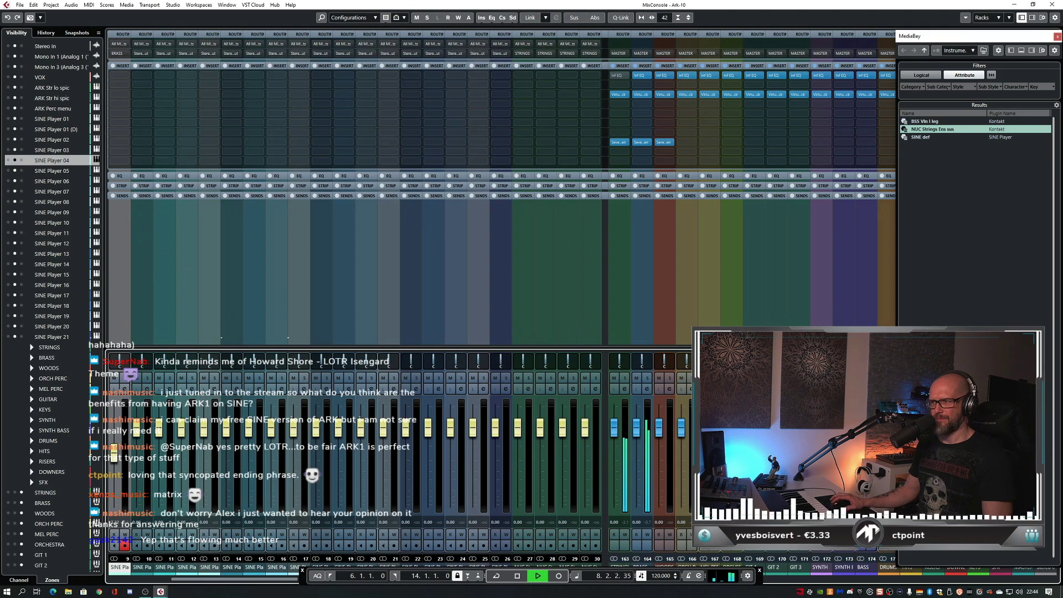
{"action": "left_click", "coordinate": [983, 50]}
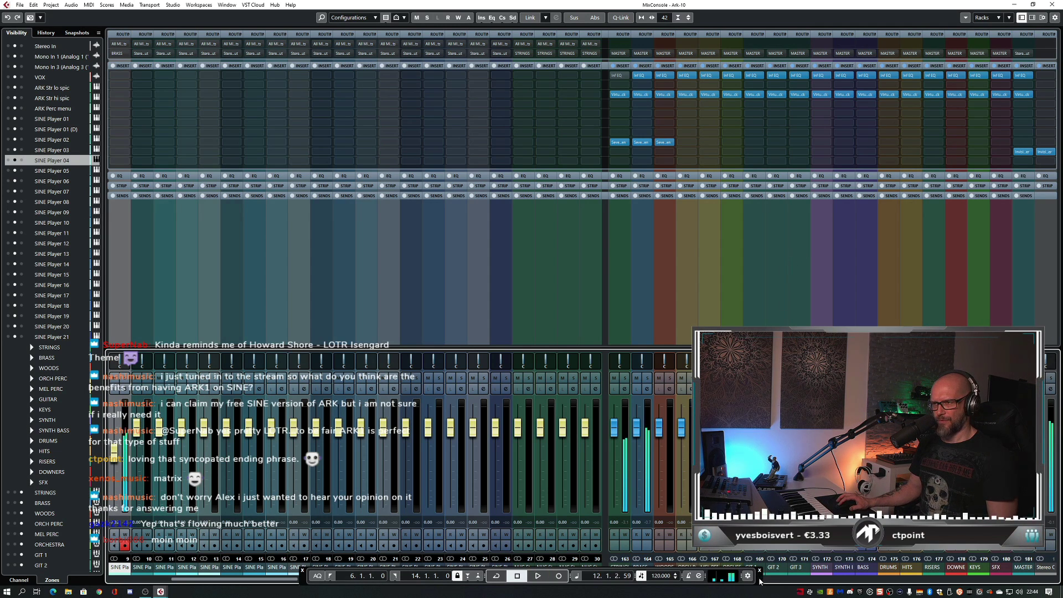
- Hide the transport panel and MixConsole, and play the arrangement from bar 6 to the end of bar 13 in the project view
{"action": "mouse_move", "coordinate": [759, 580]}
{"action": "left_mouse_down"}
{"action": "mouse_move", "coordinate": [744, 566]}
{"action": "mouse_move", "coordinate": [759, 565]}
{"action": "mouse_move", "coordinate": [743, 566]}
{"action": "mouse_move", "coordinate": [769, 567]}
{"action": "mouse_move", "coordinate": [769, 271]}
{"action": "mouse_move", "coordinate": [771, 583]}
{"action": "mouse_move", "coordinate": [773, 573]}
{"action": "left_mouse_up"}
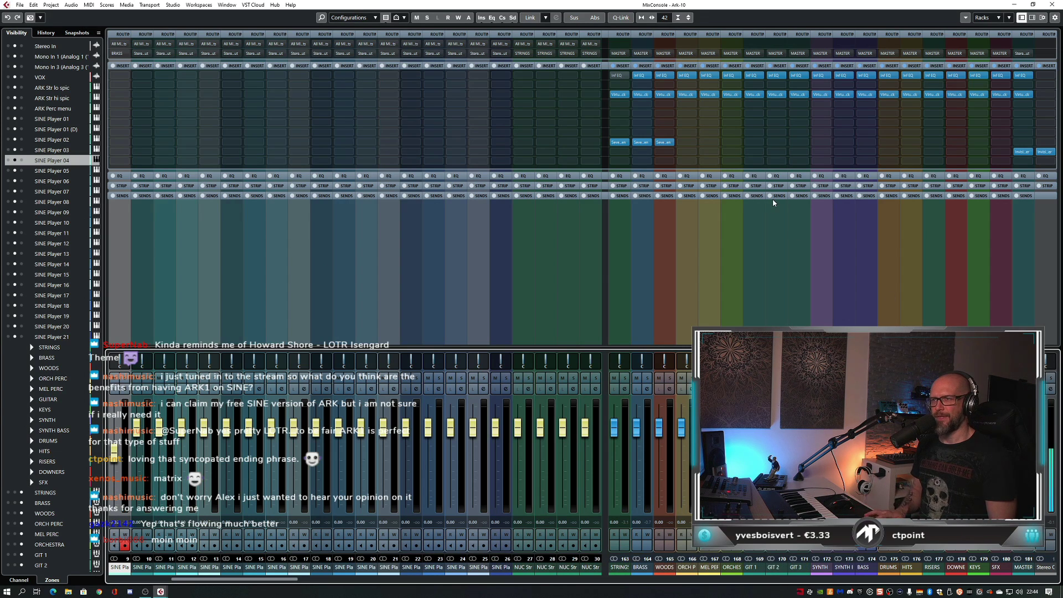
{"action": "key", "text": "F3"}
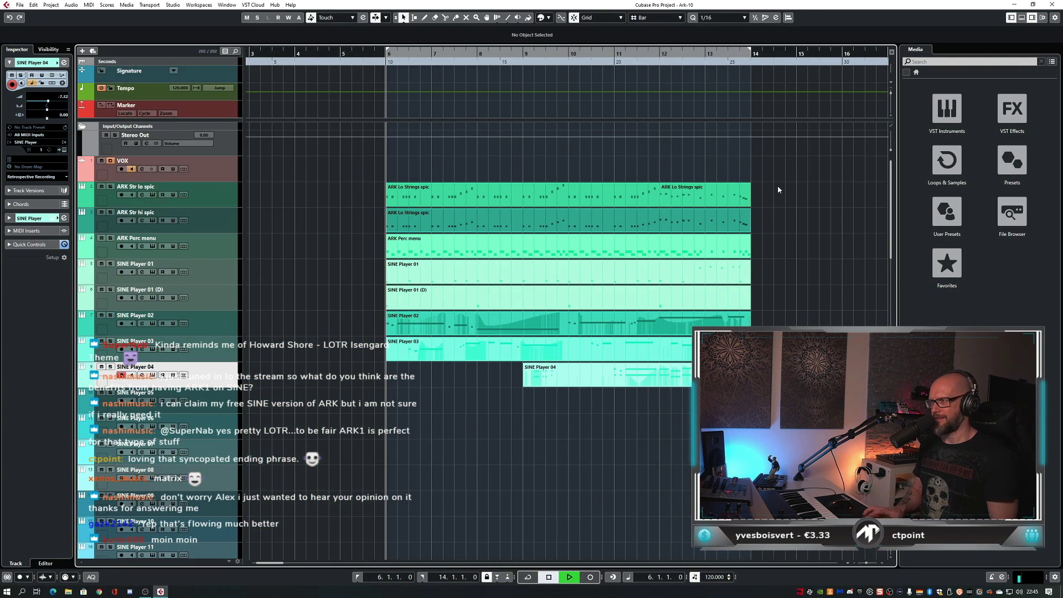
{"action": "key", "text": "space"}
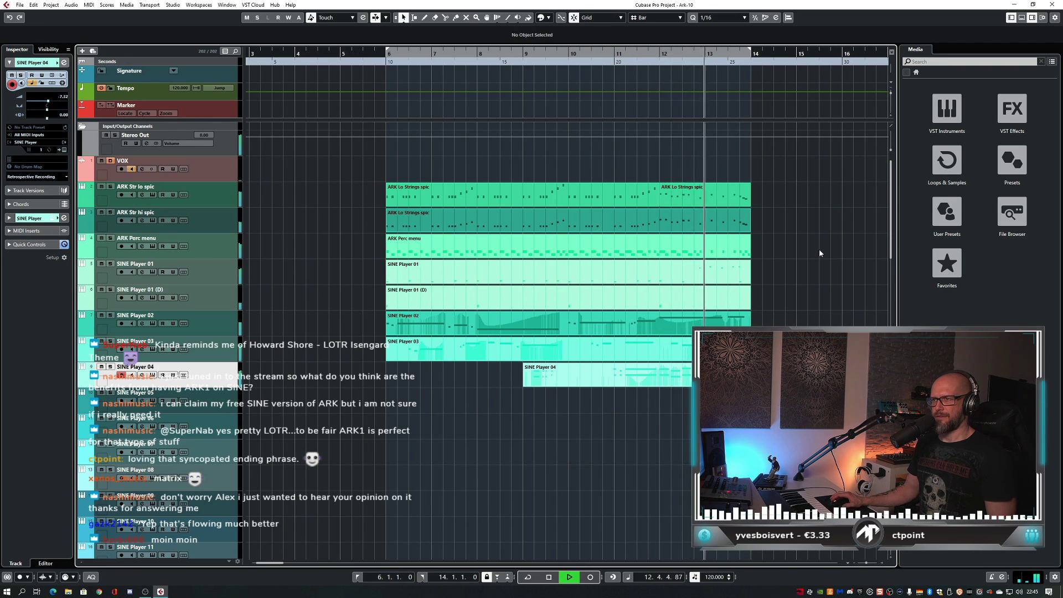
{"action": "key", "text": "space"}
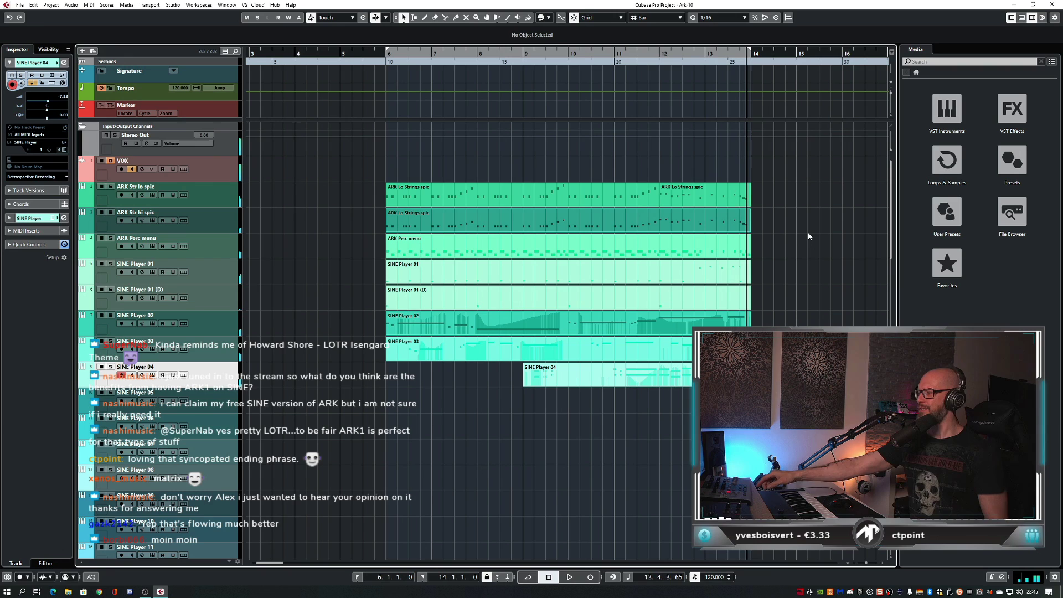
- Turn on cycle playback for bars 6 to 14, play from bar 6, and enable auto-scroll
{"action": "key", "text": "KP_Divide"}
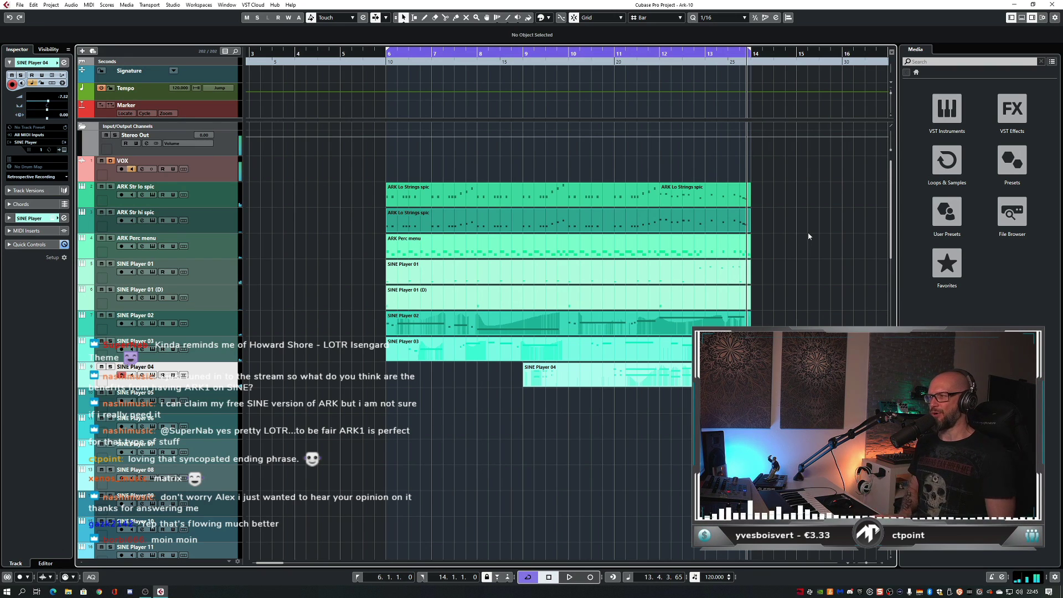
{"action": "key", "text": "KP_1"}
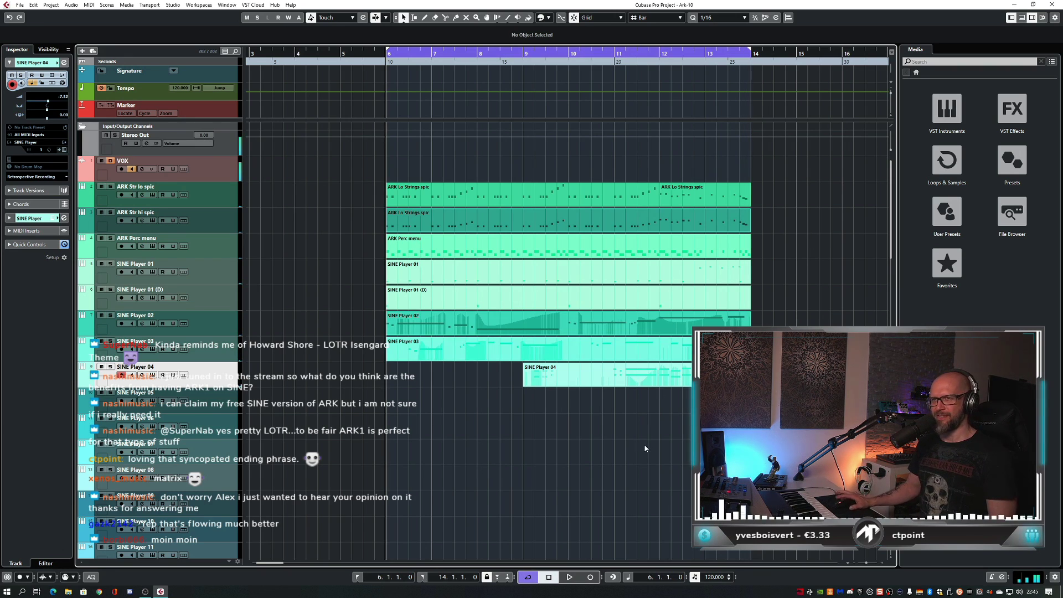
{"action": "key", "text": "space"}
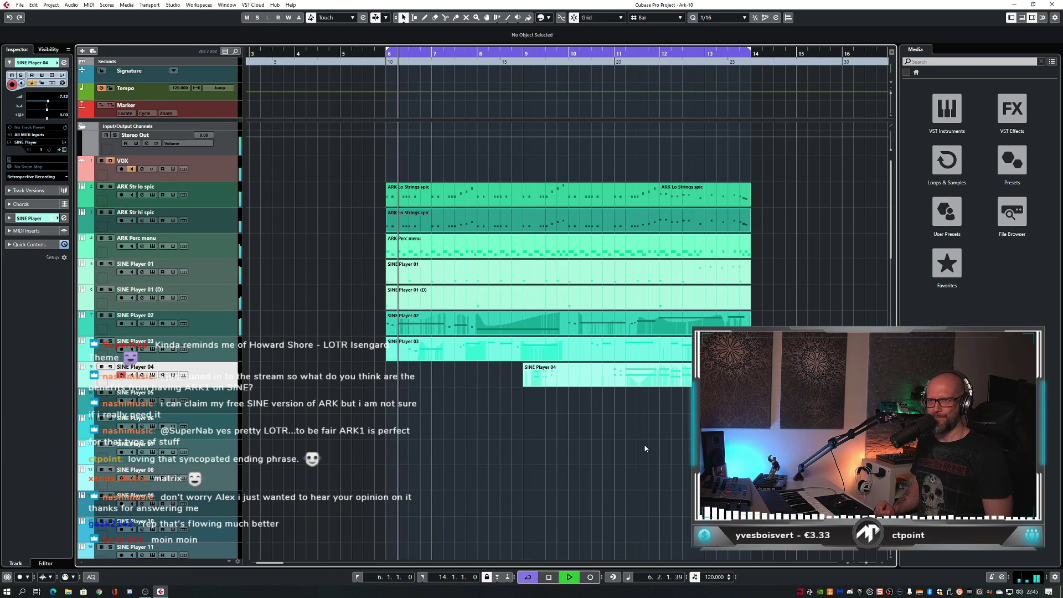
{"action": "key", "text": "f"}
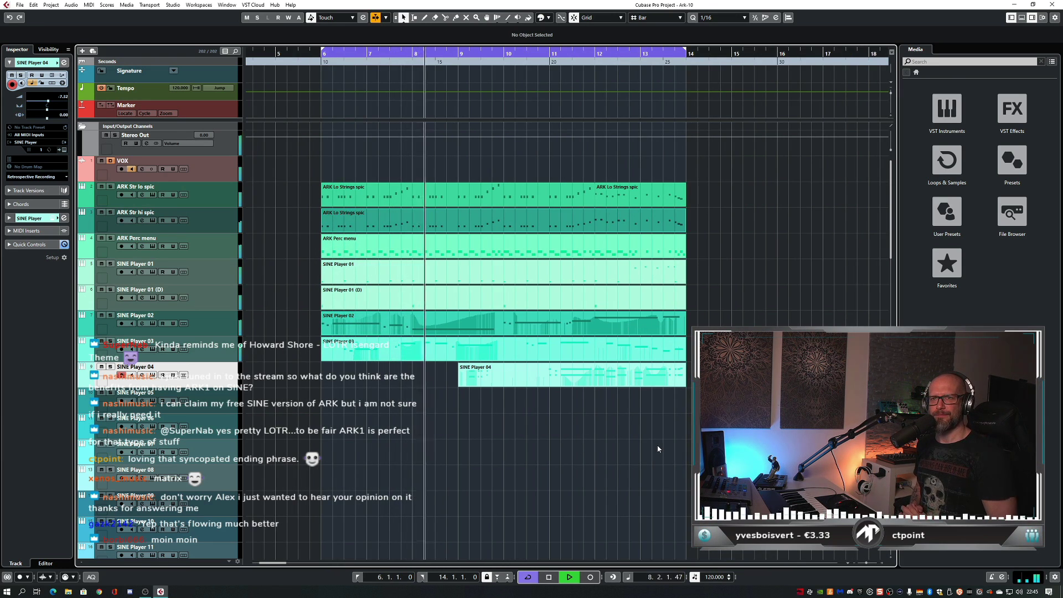
- Solo the ARK Perc menu track, restart playback from bar 6, and bring up its channel in the MixConsole
{"action": "left_click", "coordinate": [110, 239]}
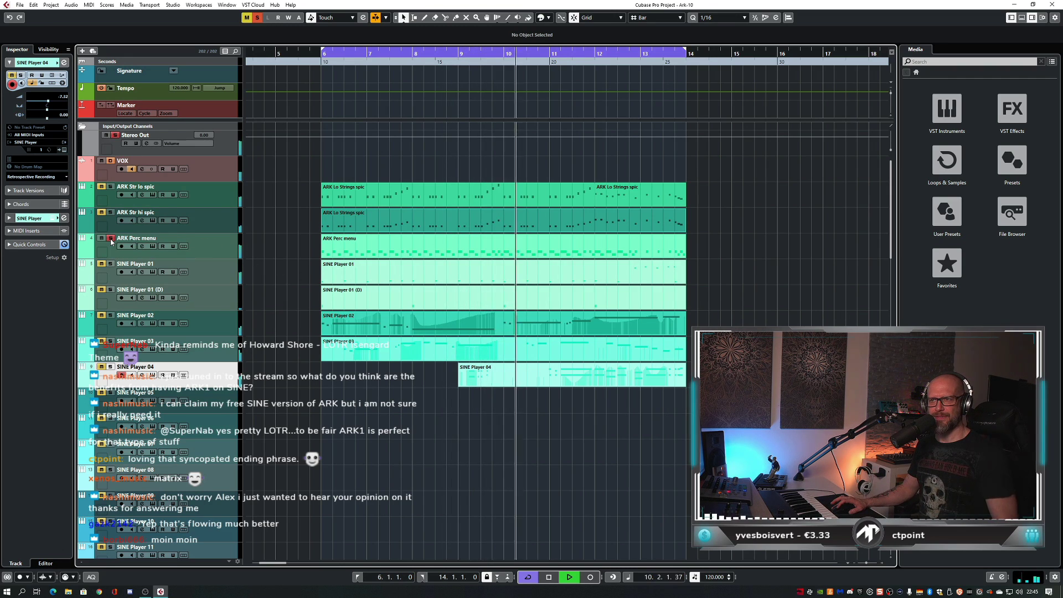
{"action": "key", "text": "space"}
{"action": "key", "text": "space"}
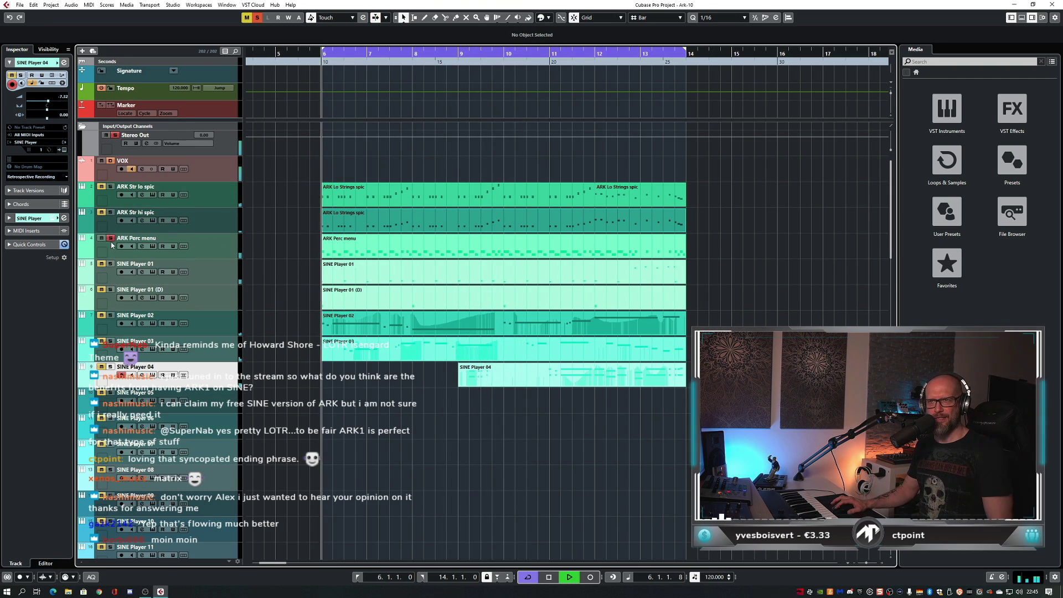
{"action": "left_click", "coordinate": [232, 252]}
{"action": "key", "text": "F3"}
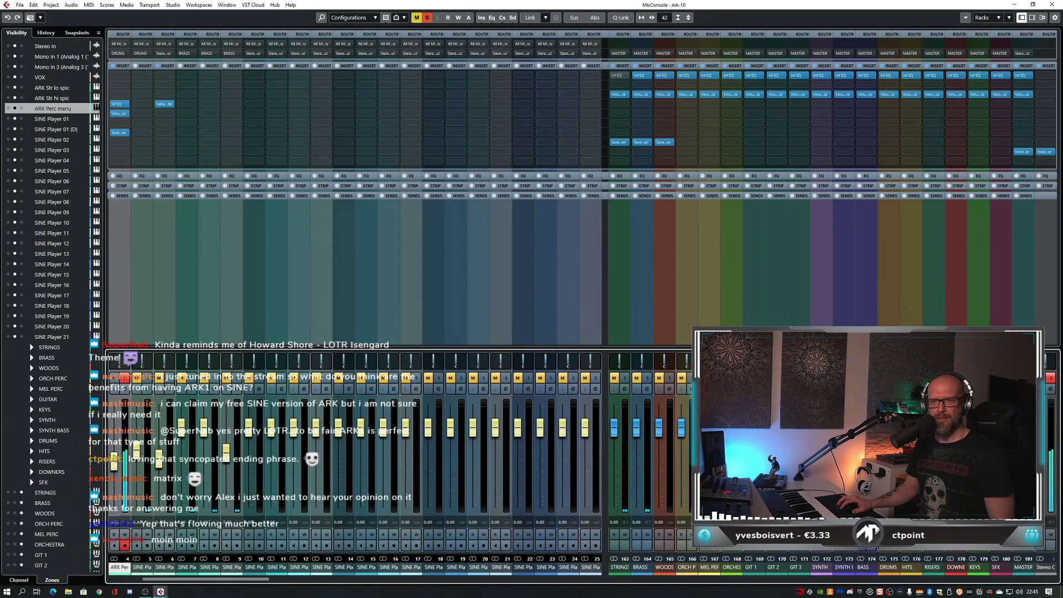
- Add the AirEQ Air module after the FG-401 in ARK Perc menu's Virtual Mix Rack and boost its Air band to about 6.48 dB
{"action": "left_click", "coordinate": [120, 115]}
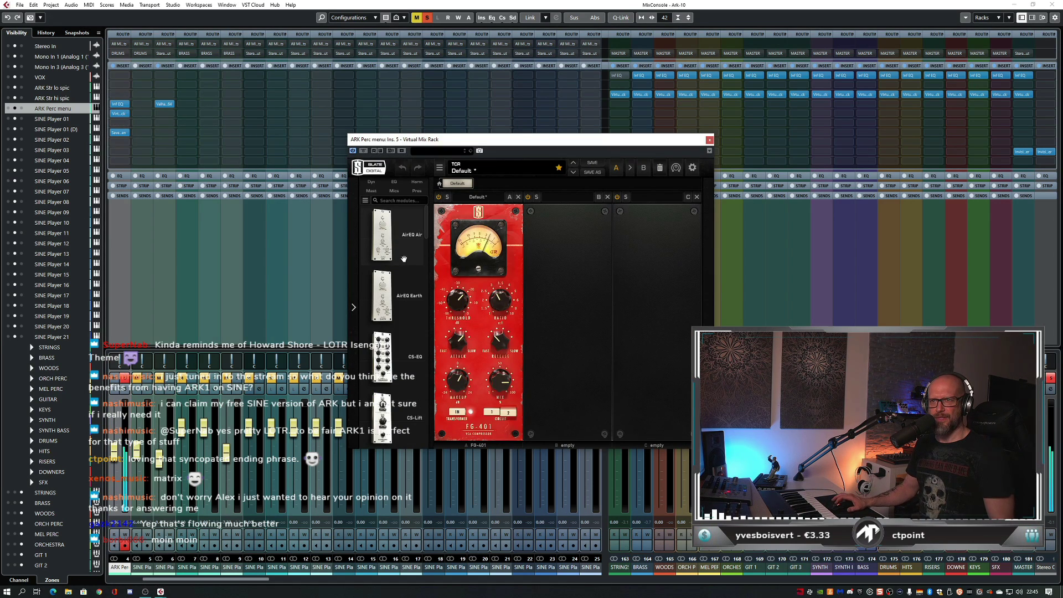
{"action": "left_click_drag", "start_coordinate": [564, 262], "coordinate": [565, 264]}
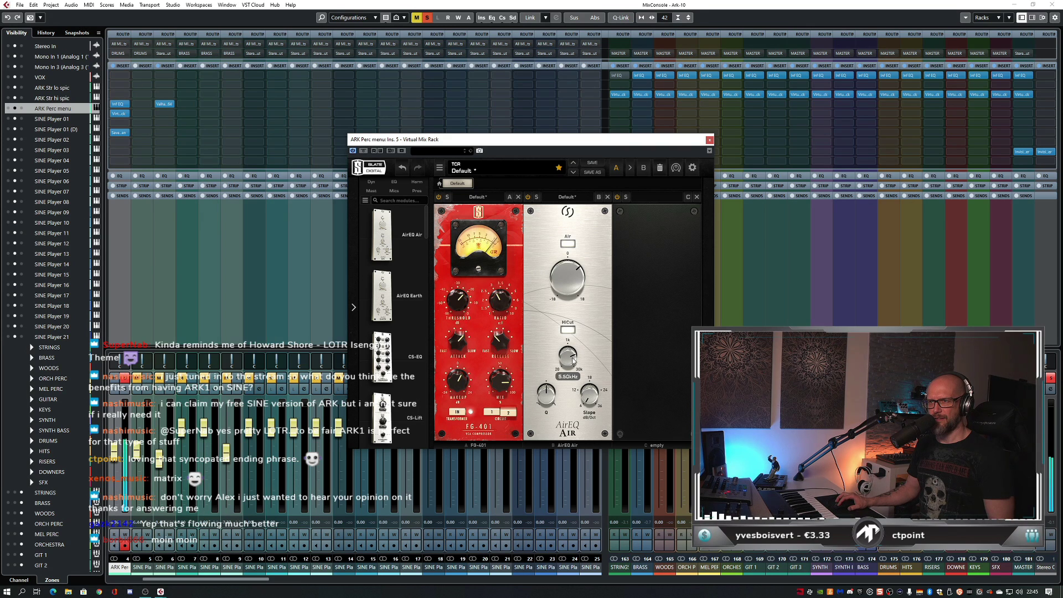
{"action": "left_click_drag", "start_coordinate": [572, 262], "coordinate": [570, 278]}
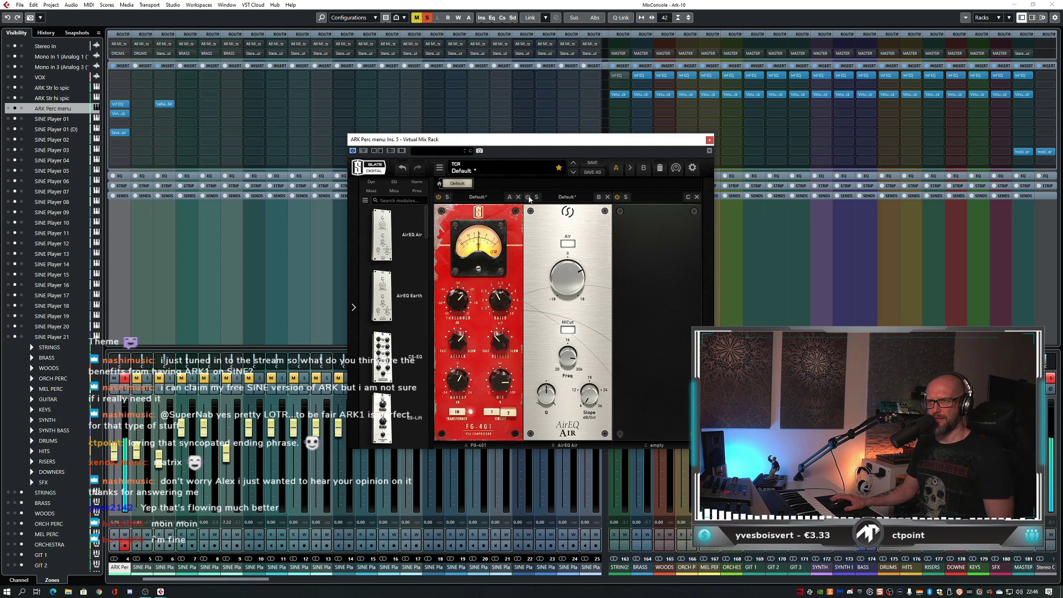
{"action": "left_click", "coordinate": [709, 140]}
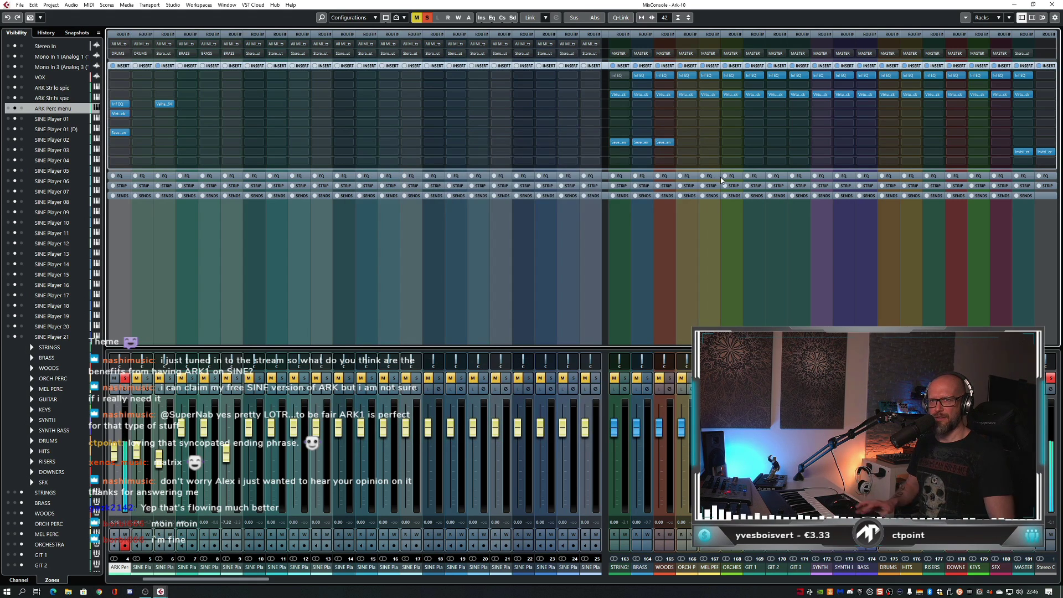
{"action": "left_click", "coordinate": [118, 114]}
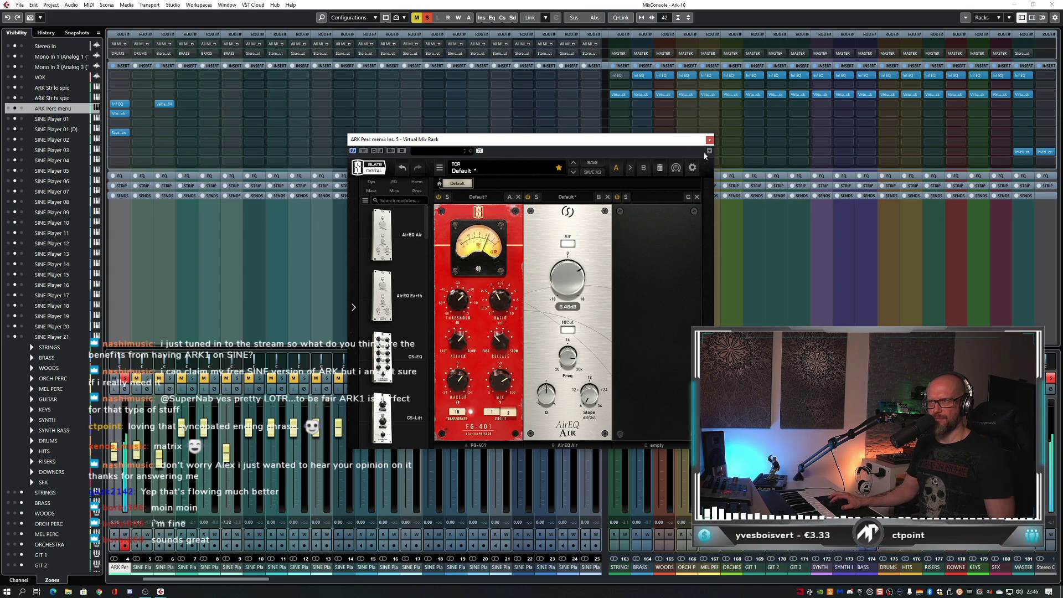
- Close the ARK Perc menu channel's Virtual Mix Rack, return to the arrangement and unsolo the track, stopping playback
{"action": "left_click", "coordinate": [709, 140]}
{"action": "key", "text": "F3"}
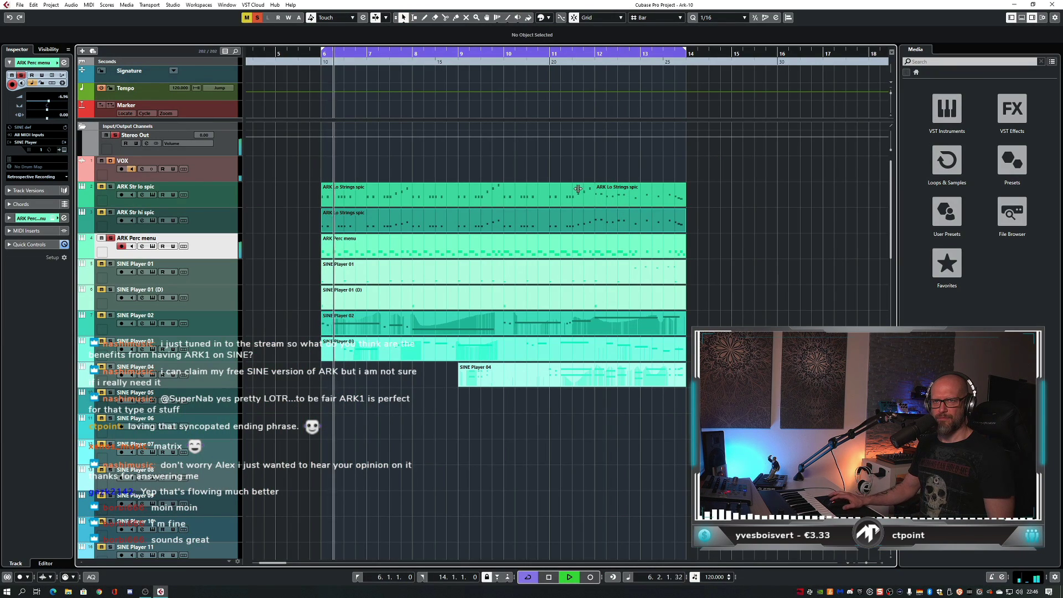
{"action": "key", "text": "s"}
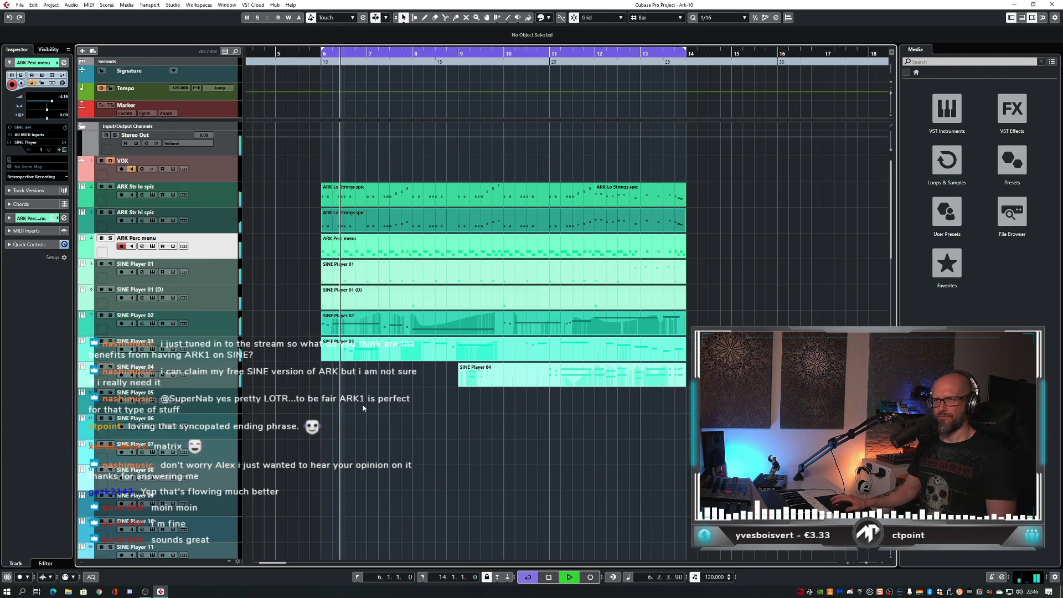
{"action": "key", "text": "space"}
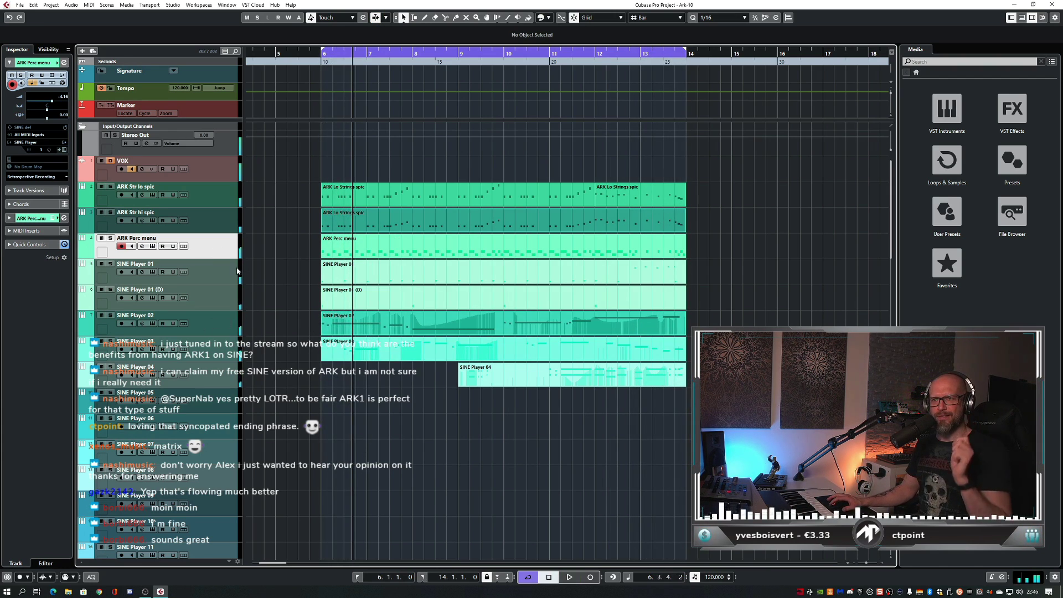
- Open the SINE Player 01 part in the Key Editor, examine its opening notes, and close the editor
{"action": "left_click", "coordinate": [210, 281]}
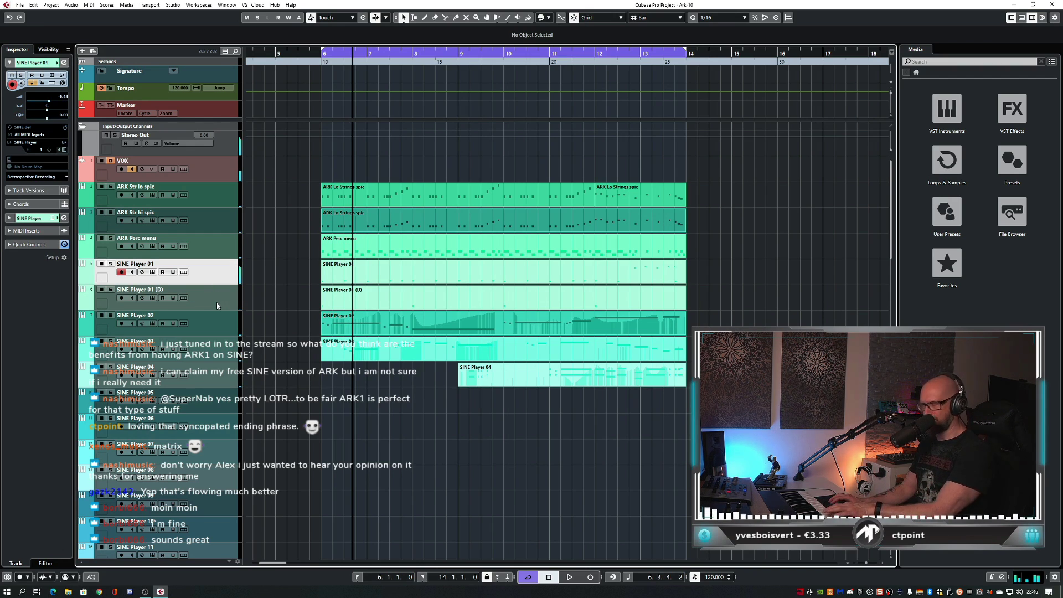
{"action": "double_click", "coordinate": [382, 273]}
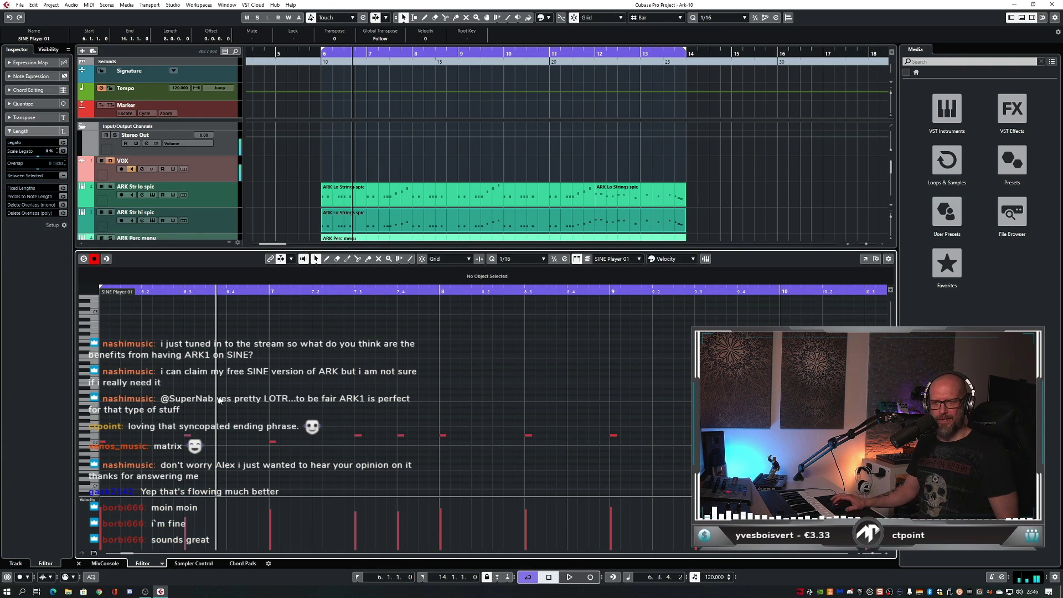
{"action": "scroll", "coordinate": [292, 405], "scroll_direction": "left", "scroll_amount": 3}
{"action": "left_click", "coordinate": [340, 443]}
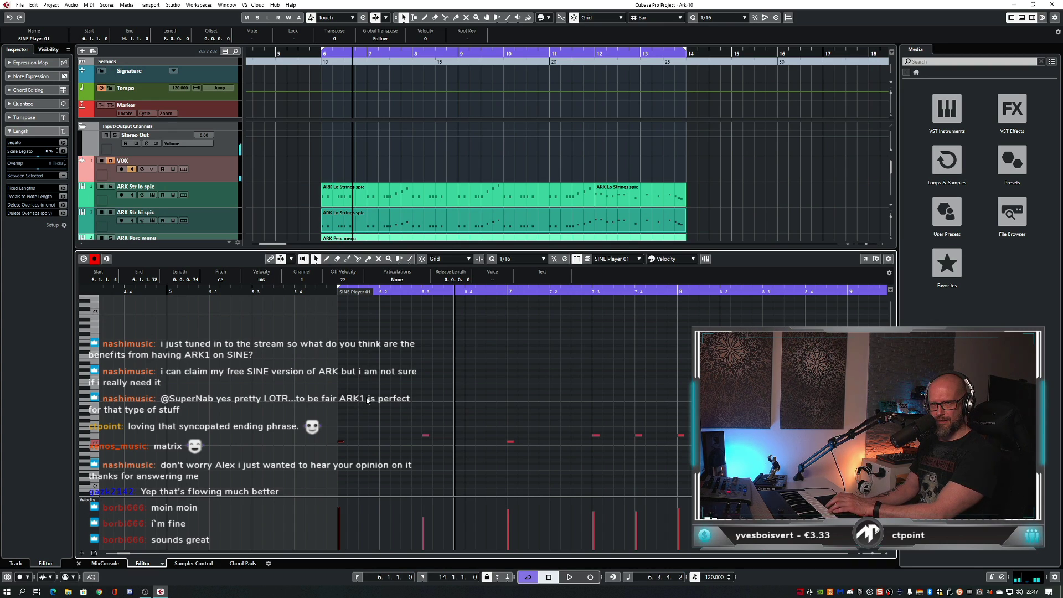
{"action": "scroll", "coordinate": [367, 400], "scroll_direction": "down", "scroll_amount": 5}
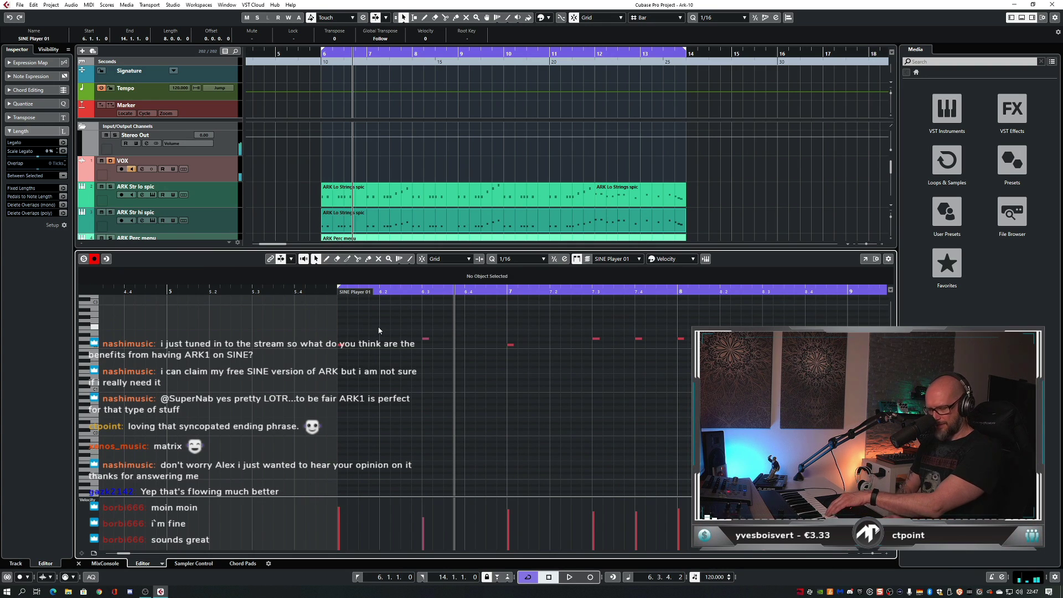
{"action": "key", "text": "ctrl+e"}
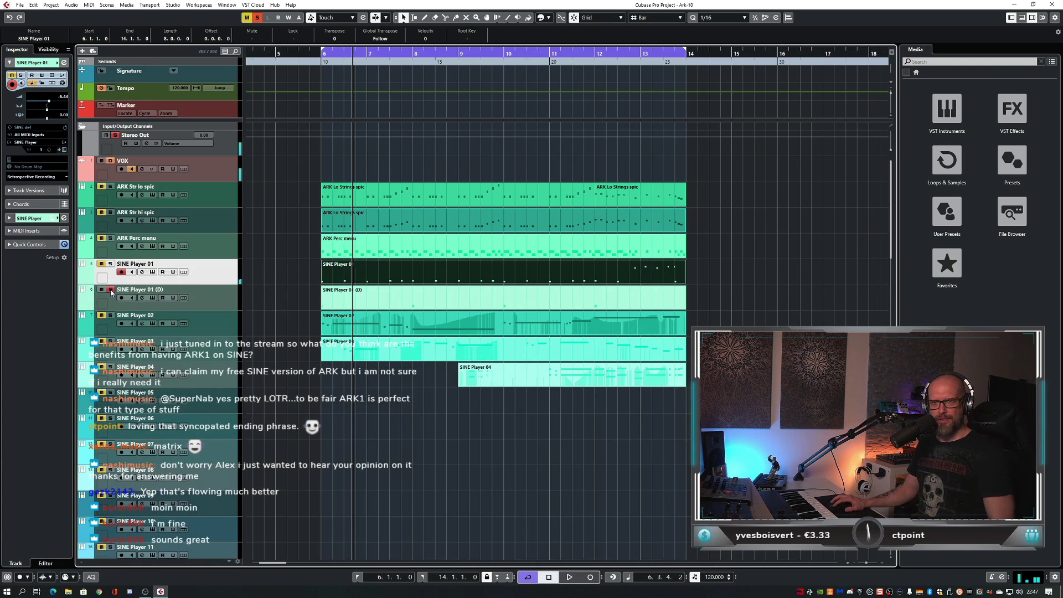
- Audition the soloed SINE Player 01 (D) track, switch its solo off and stop playback
{"action": "key", "text": "space"}
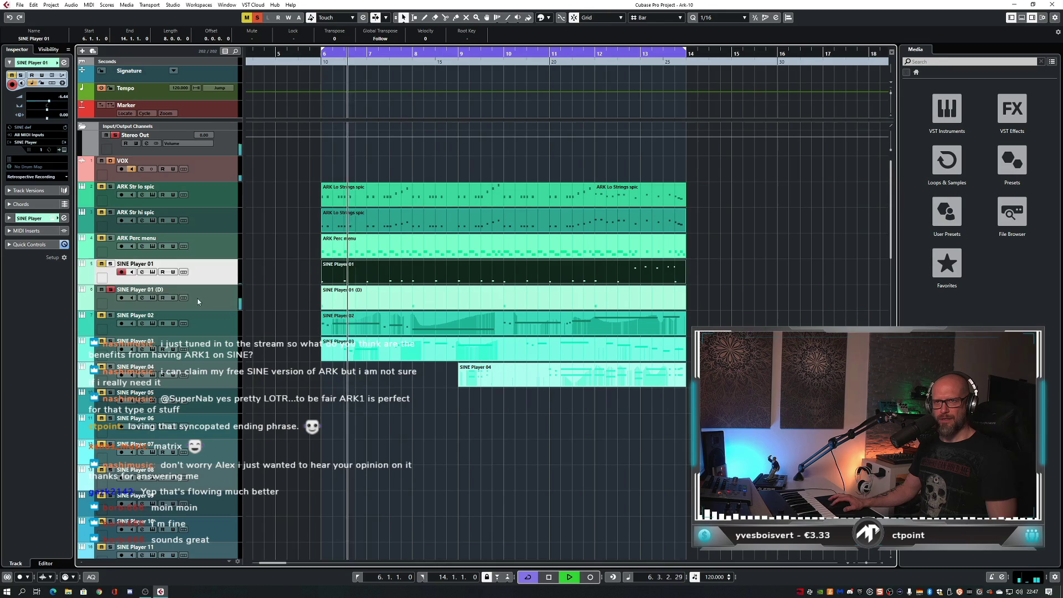
{"action": "left_click", "coordinate": [109, 292]}
{"action": "left_click", "coordinate": [109, 290]}
{"action": "key", "text": "space"}
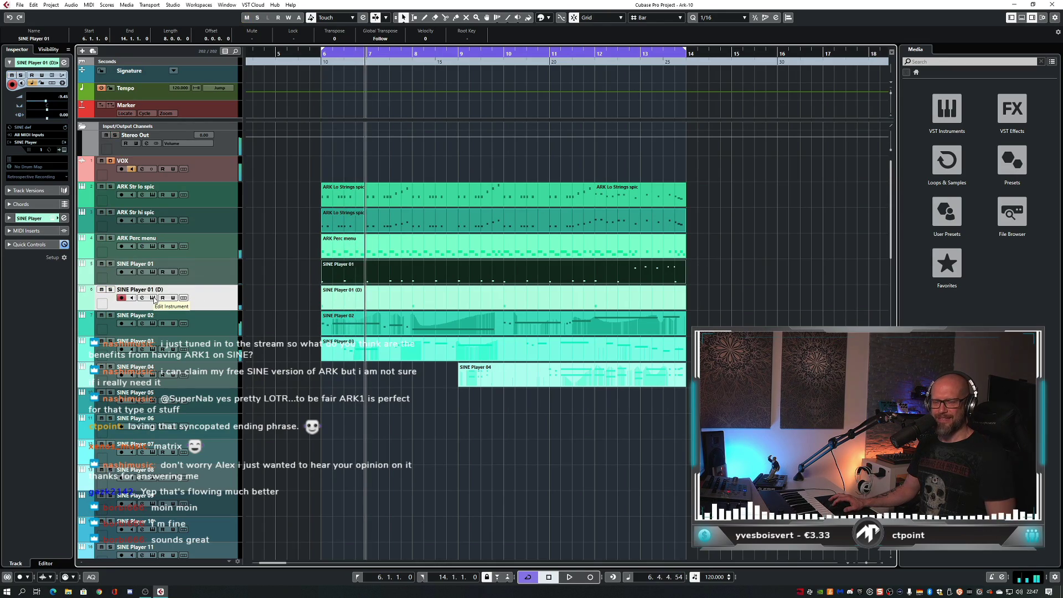
- In the mixer, set SINE Player 01 (D)'s ValhallaShimmer mix to 0.30 and raise its volume to about -1.21 dB while soloed
{"action": "key", "text": "F3"}
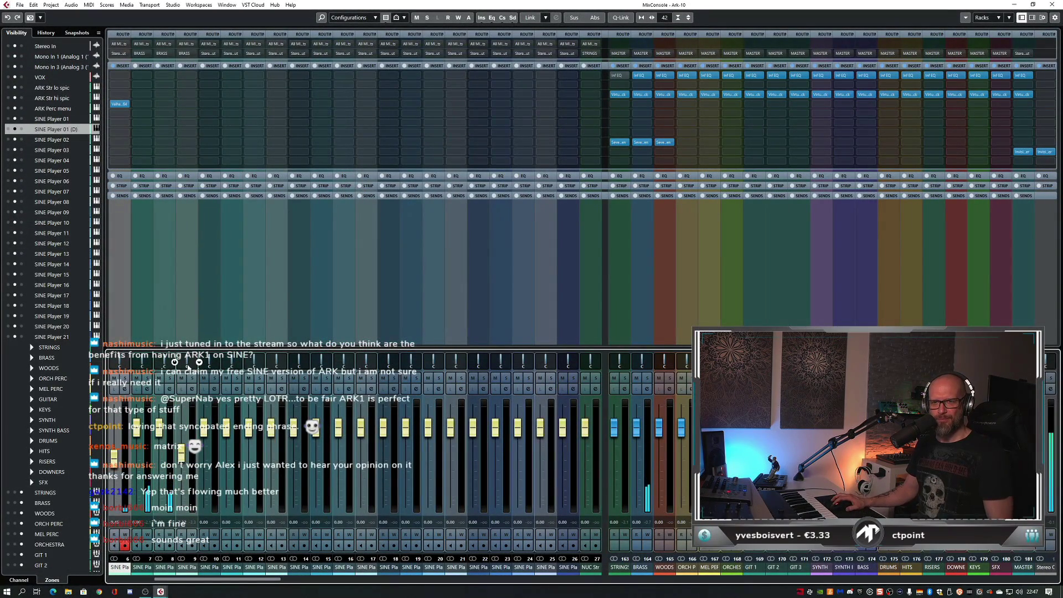
{"action": "key", "text": "s"}
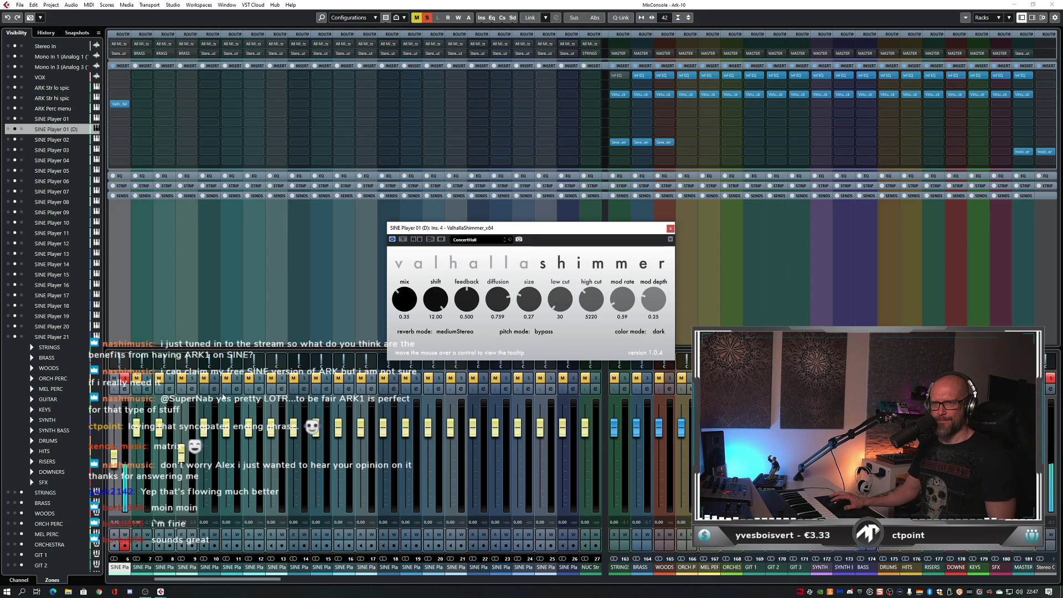
{"action": "left_click_drag", "start_coordinate": [114, 457], "coordinate": [123, 446]}
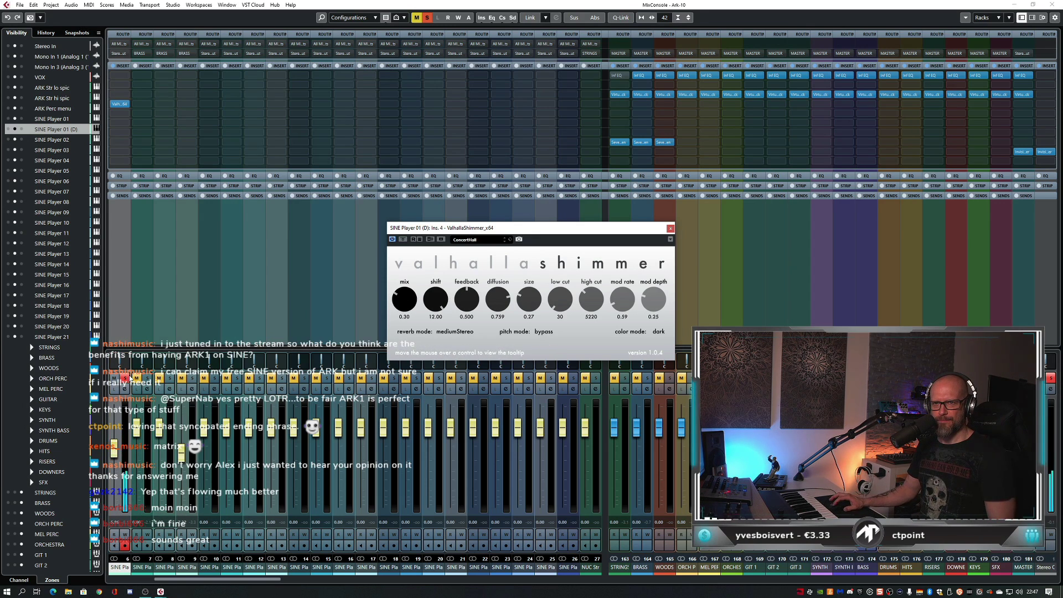
{"action": "left_click", "coordinate": [128, 378]}
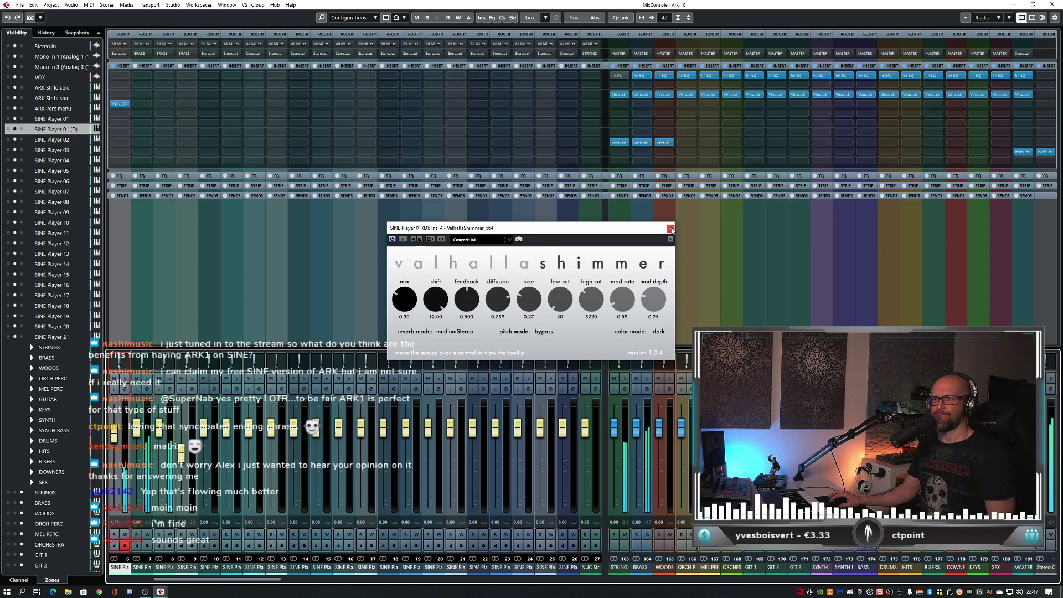
- Close the ValhallaShimmer editor, return to the arrangement and save the project as new version Ark-11
{"action": "left_click", "coordinate": [671, 228]}
{"action": "key", "text": "F3"}
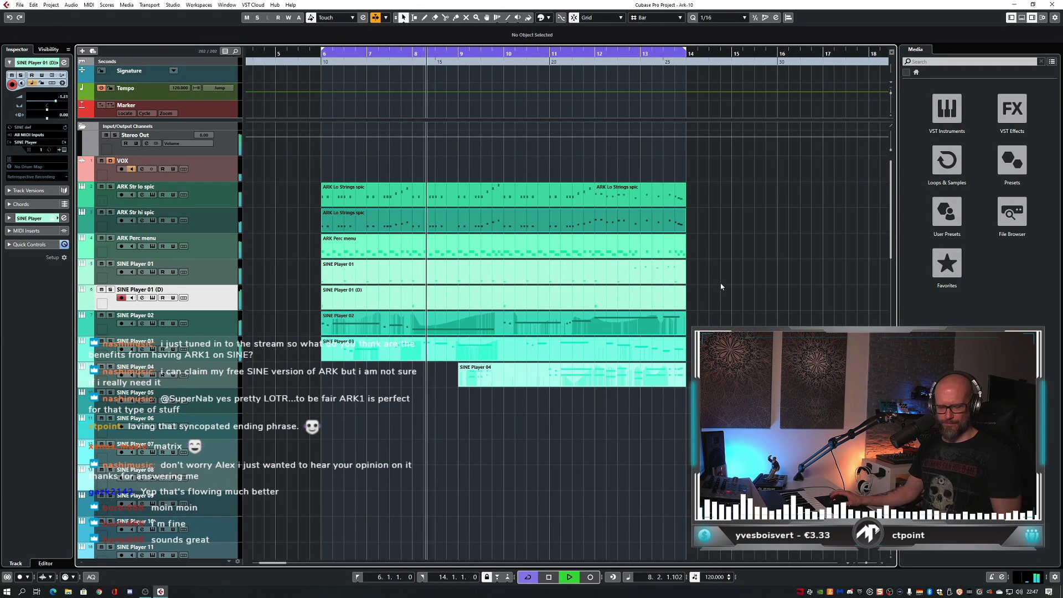
{"action": "key", "text": "ctrl+alt+s"}
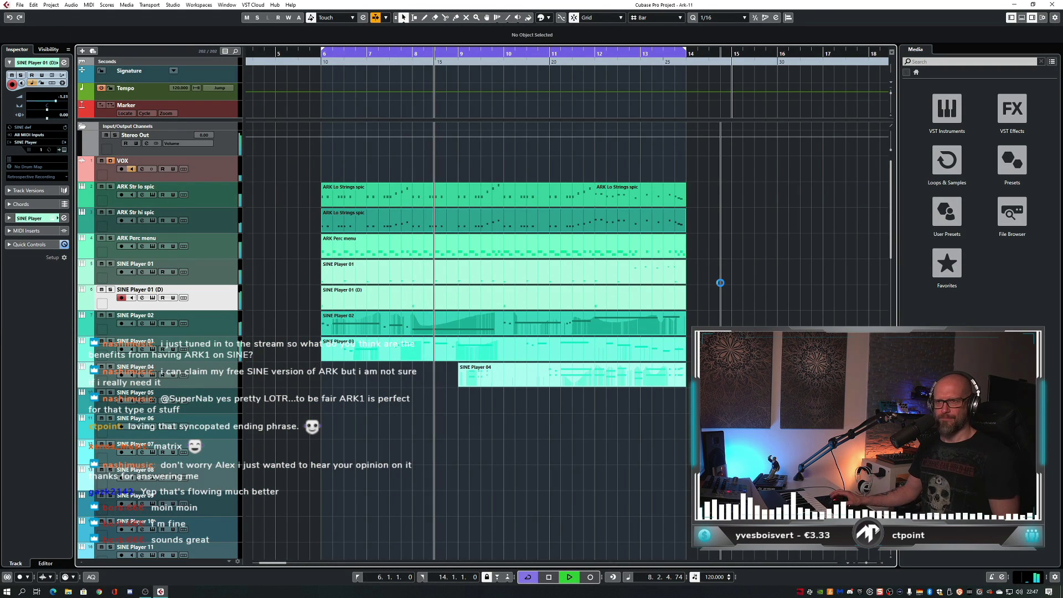
- Select and solo the SINE Player 04 track with playback stopped, and return the playhead to bar 6
{"action": "left_click", "coordinate": [225, 354]}
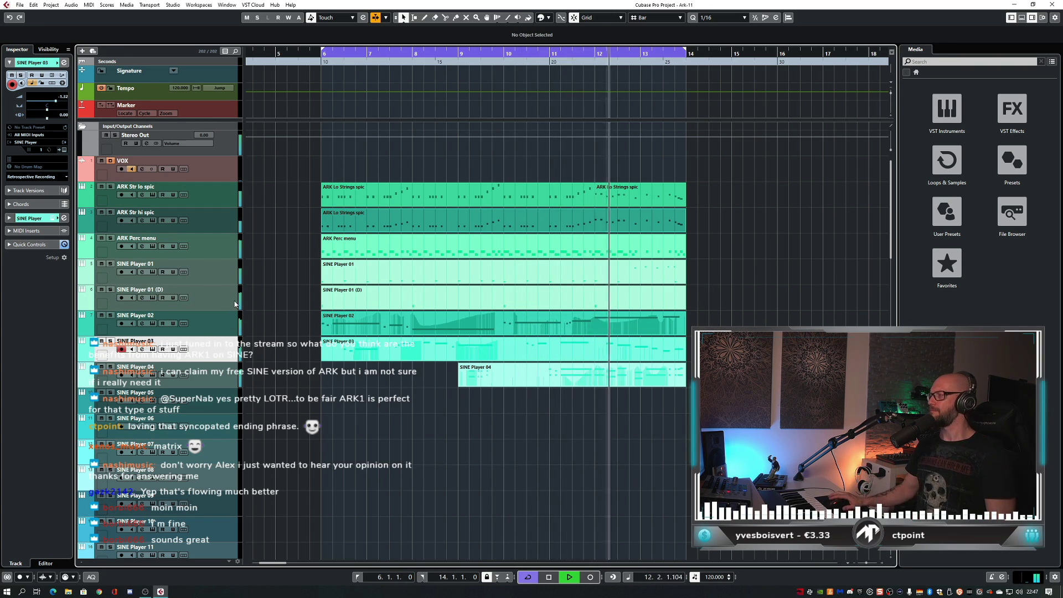
{"action": "left_click", "coordinate": [207, 377]}
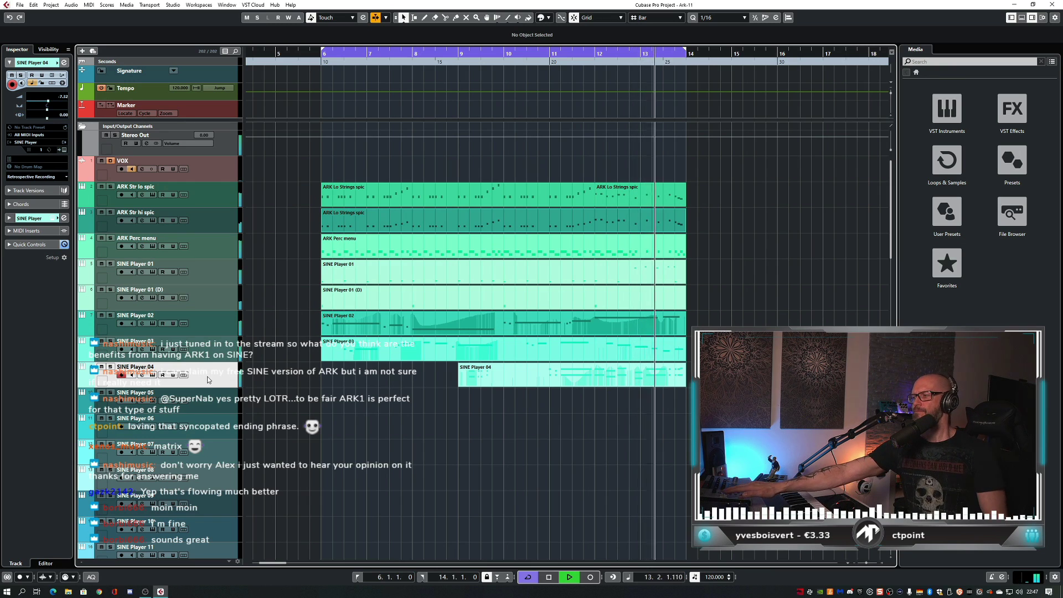
{"action": "key", "text": "space"}
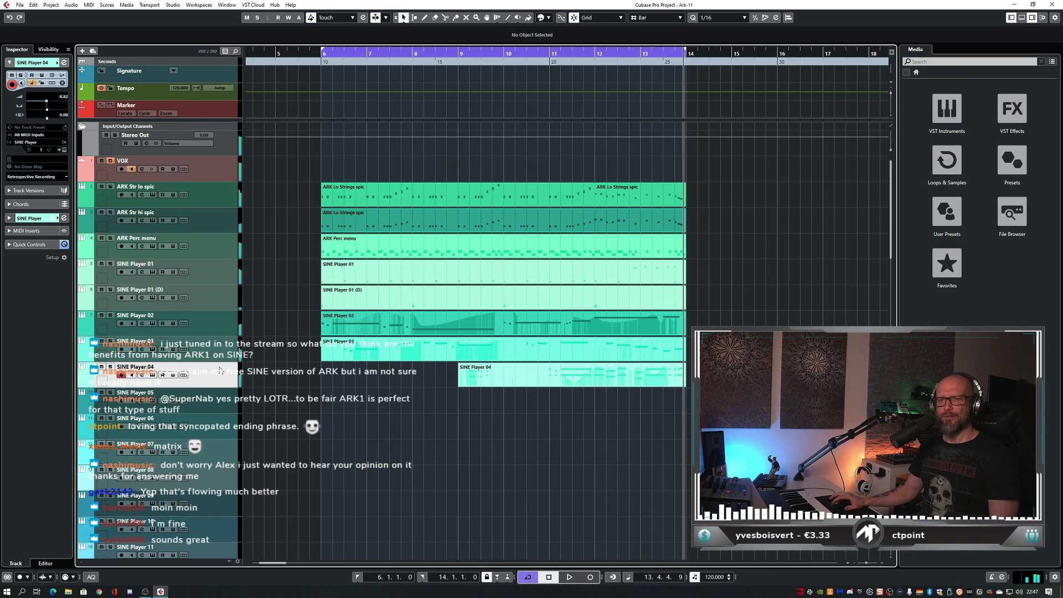
{"action": "key", "text": "s"}
{"action": "key", "text": "KP_1"}
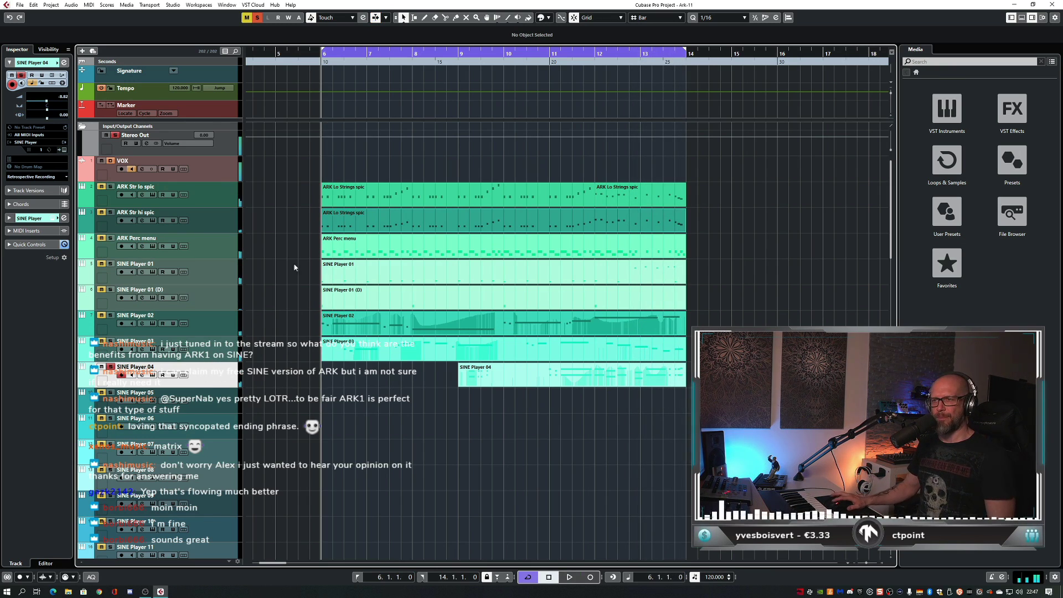
- Load Infinity EQ into the third insert slot of the SINE Player 04 channel and return to the arrangement
{"action": "key", "text": "F3"}
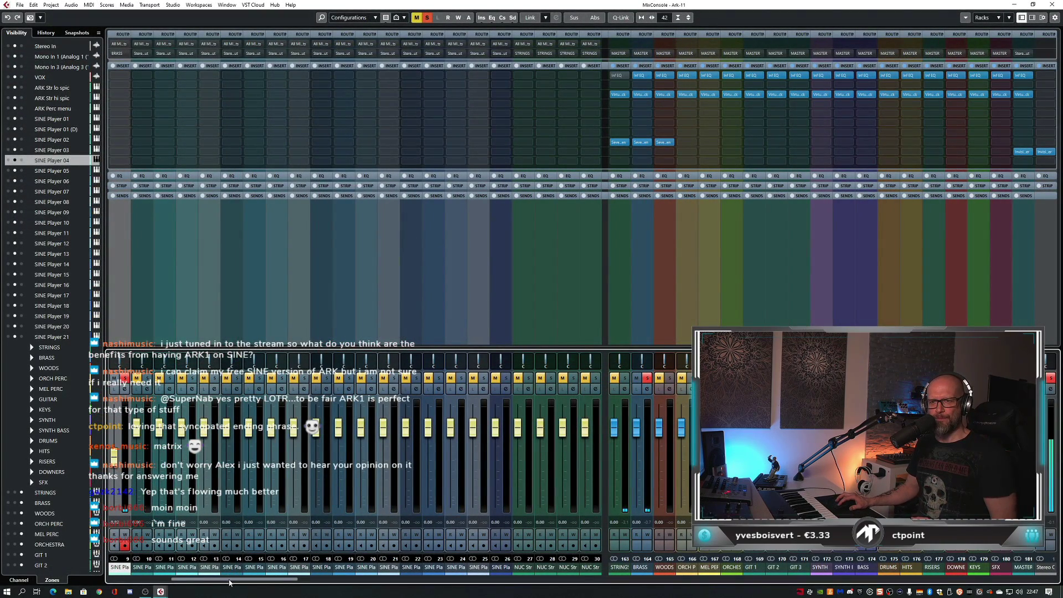
{"action": "left_click_drag", "start_coordinate": [230, 581], "coordinate": [171, 584]}
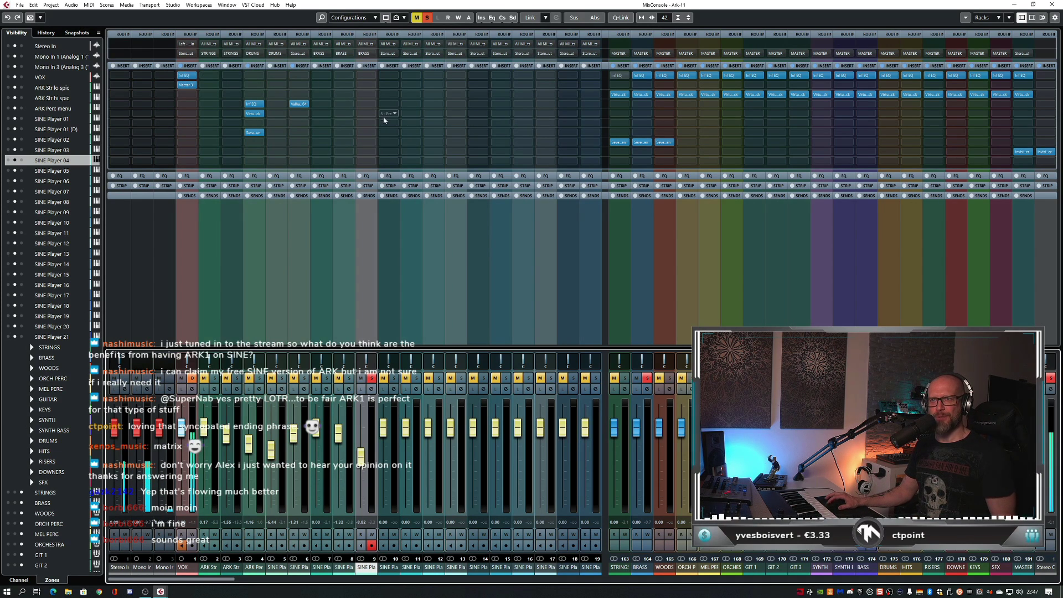
{"action": "left_click", "coordinate": [366, 95]}
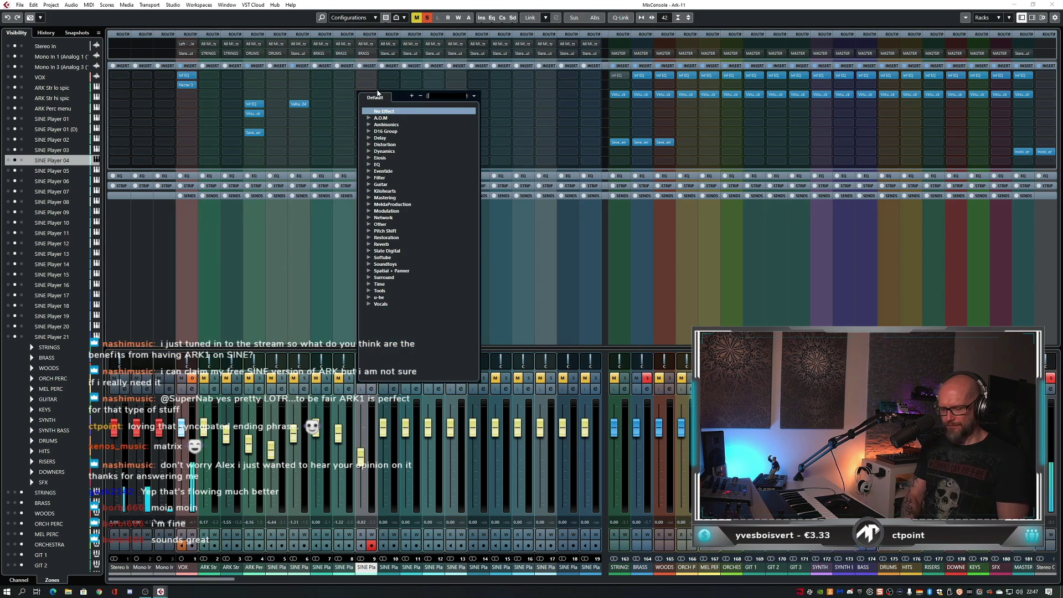
{"action": "type", "text": "valh"}
{"action": "key", "text": "Escape"}
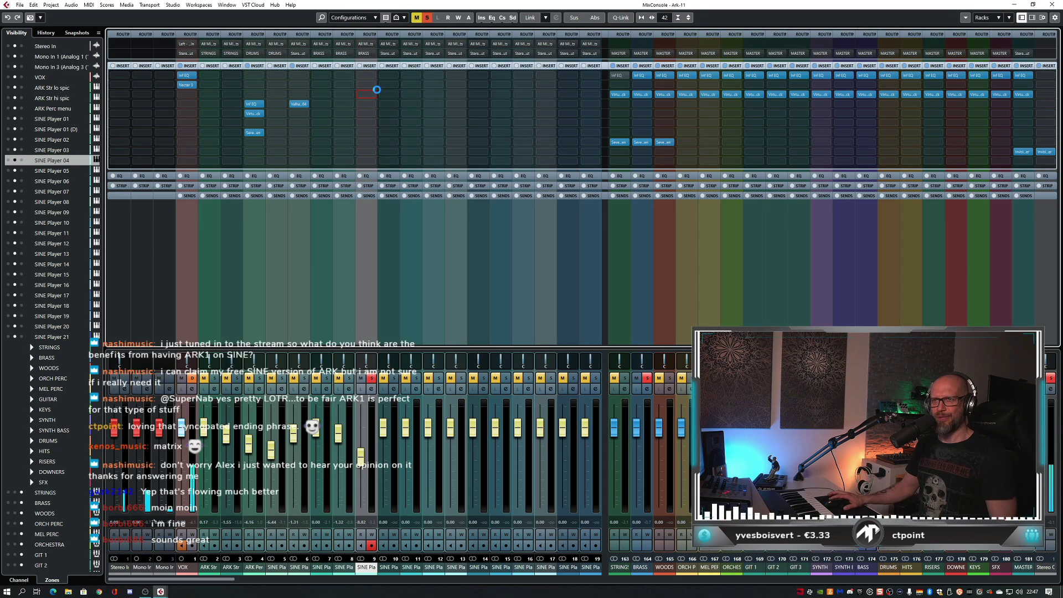
{"action": "key", "text": "F3"}
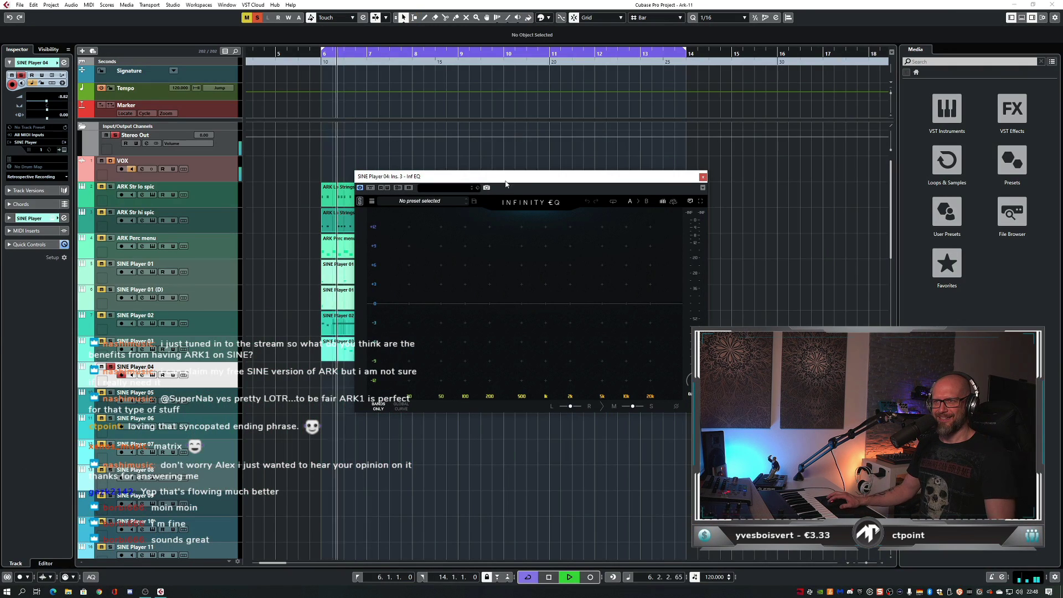
- Move the Infinity EQ window clear of the track parts and add a low-cut band to SINE Player 04
{"action": "left_click_drag", "start_coordinate": [529, 179], "coordinate": [677, 314]}
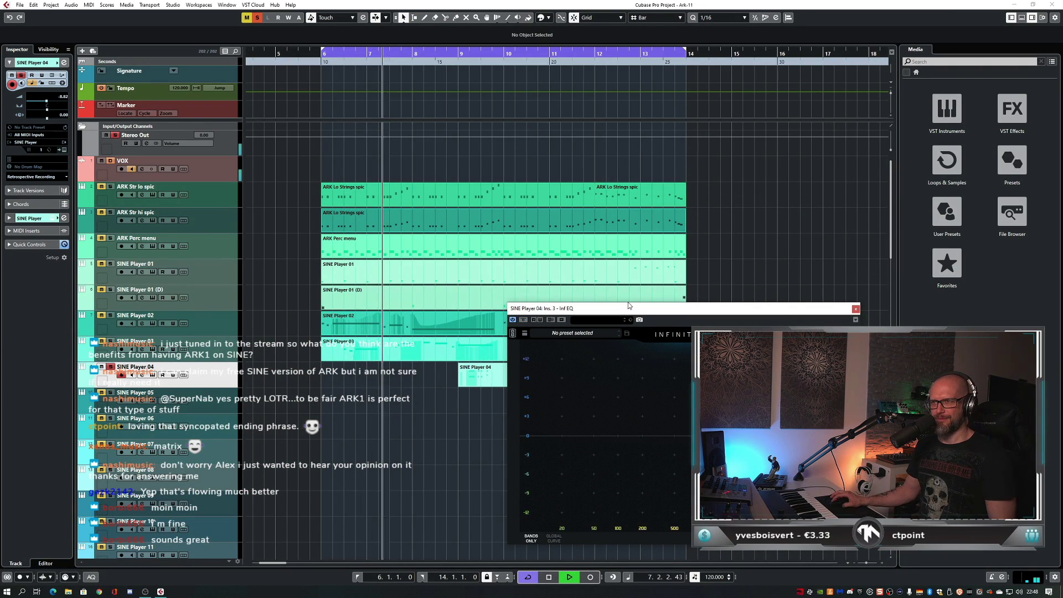
{"action": "left_click_drag", "start_coordinate": [612, 310], "coordinate": [711, 138]}
{"action": "key", "text": "g"}
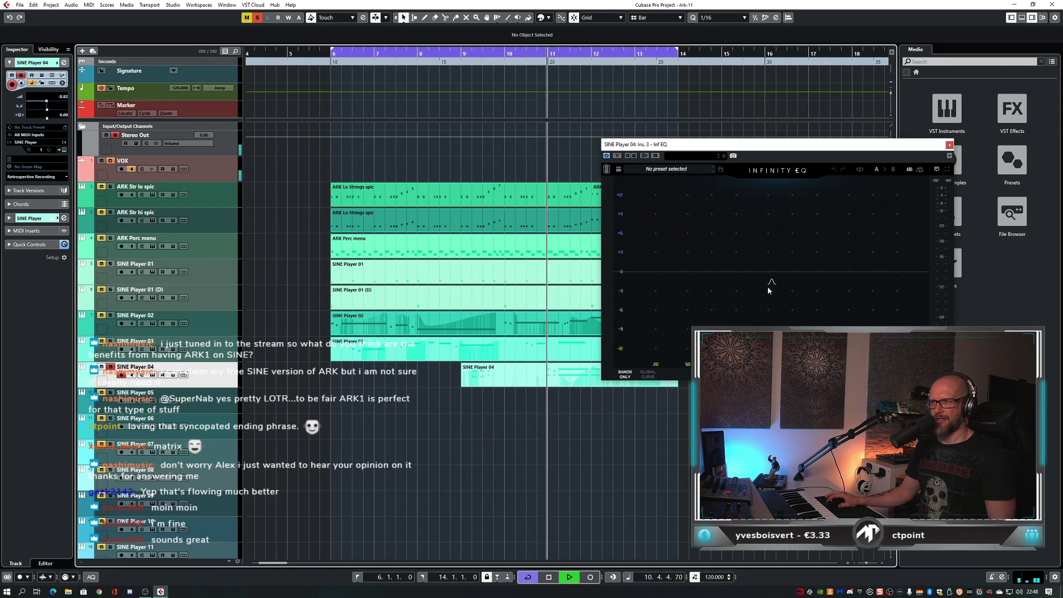
{"action": "left_click", "coordinate": [711, 291]}
{"action": "left_click_drag", "start_coordinate": [711, 290], "coordinate": [759, 293]}
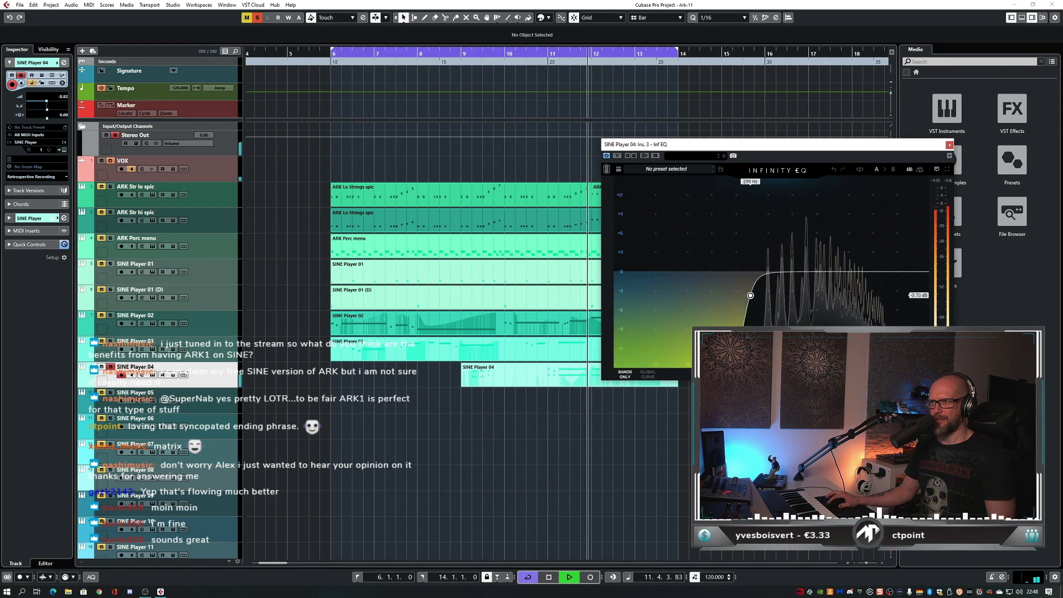
{"action": "left_click", "coordinate": [745, 293]}
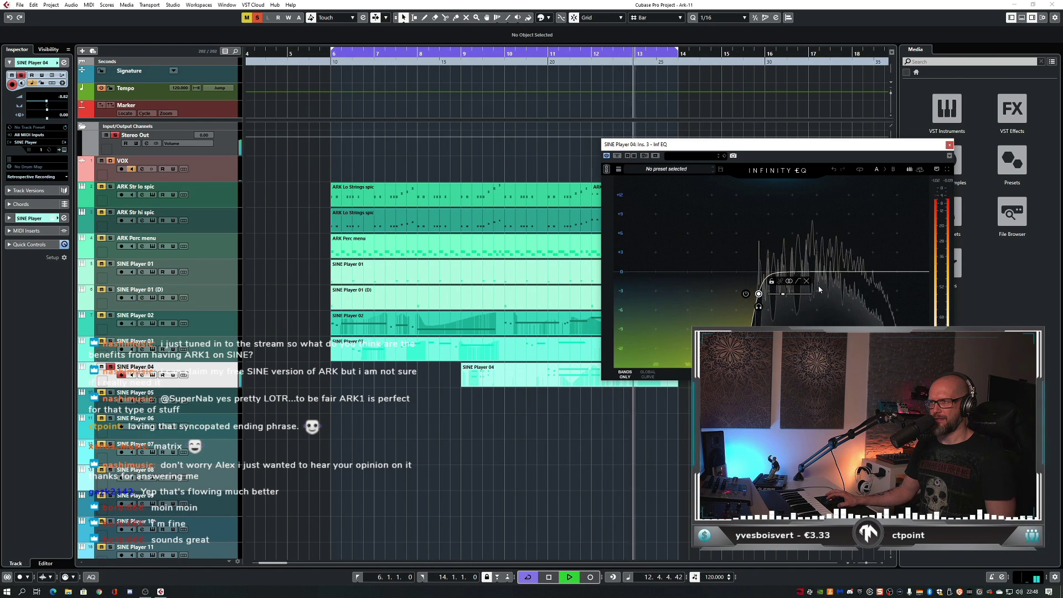
- Add a midrange bell cut of about -3.37 dB at 1.16 kHz and set the playback loop to start at bar 11
{"action": "left_click", "coordinate": [811, 302]}
{"action": "left_click_drag", "start_coordinate": [811, 303], "coordinate": [813, 290]}
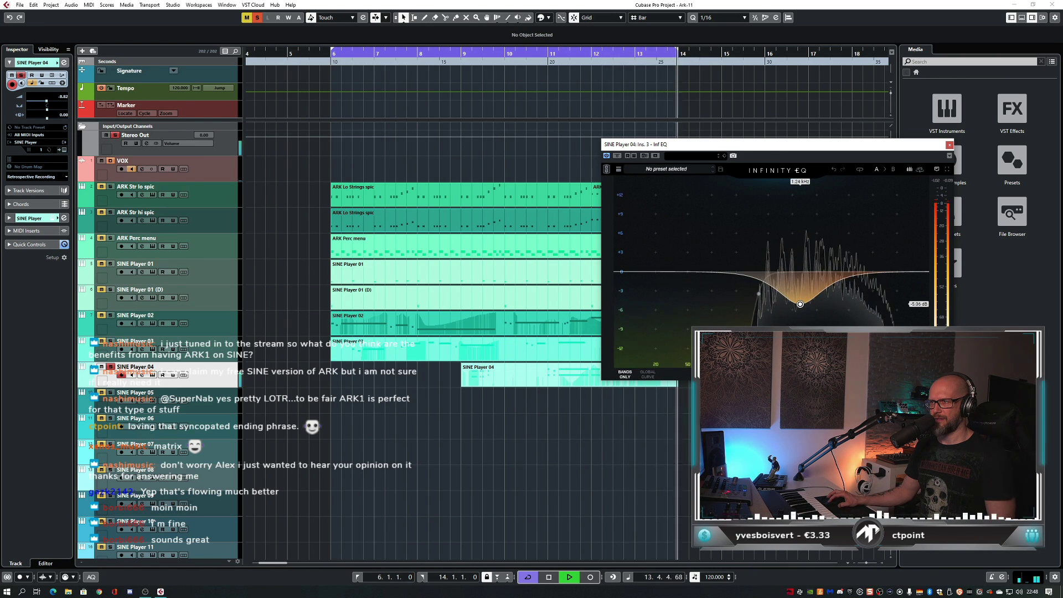
{"action": "left_click", "coordinate": [552, 51], "text": "ctrl"}
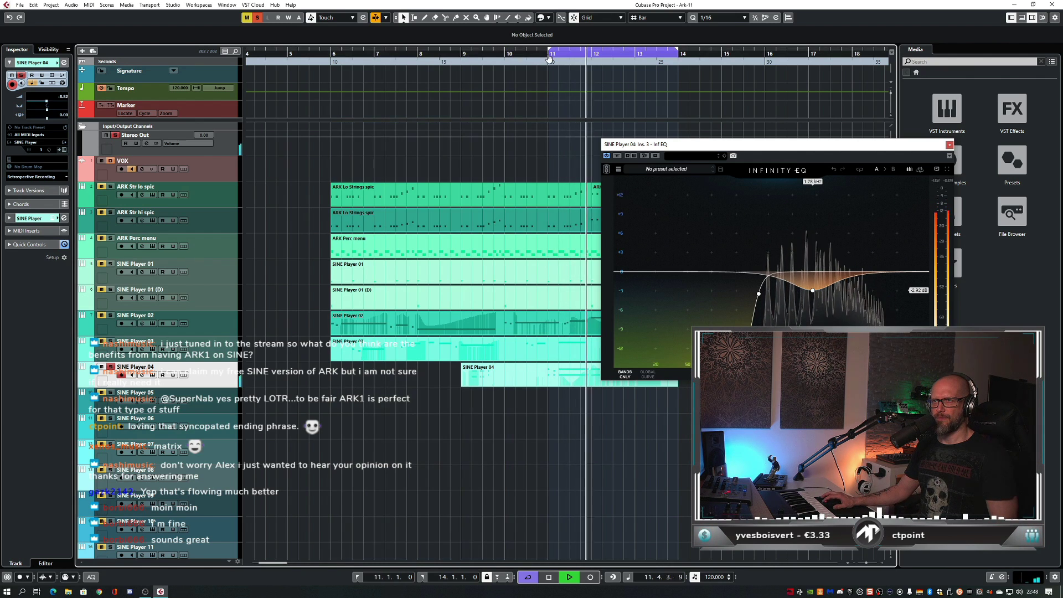
{"action": "mouse_move", "coordinate": [813, 290]}
{"action": "left_mouse_down"}
{"action": "mouse_move", "coordinate": [797, 309]}
{"action": "mouse_move", "coordinate": [798, 293]}
{"action": "left_mouse_up"}
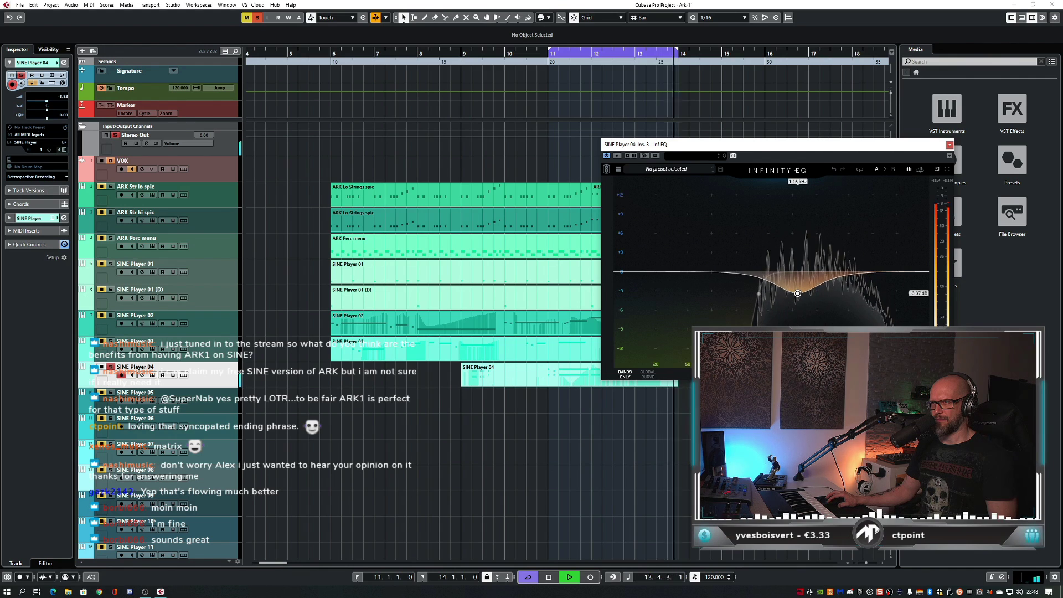
{"action": "double_click", "coordinate": [874, 282]}
{"action": "left_click_drag", "start_coordinate": [876, 284], "coordinate": [888, 271]}
{"action": "left_click", "coordinate": [890, 270]}
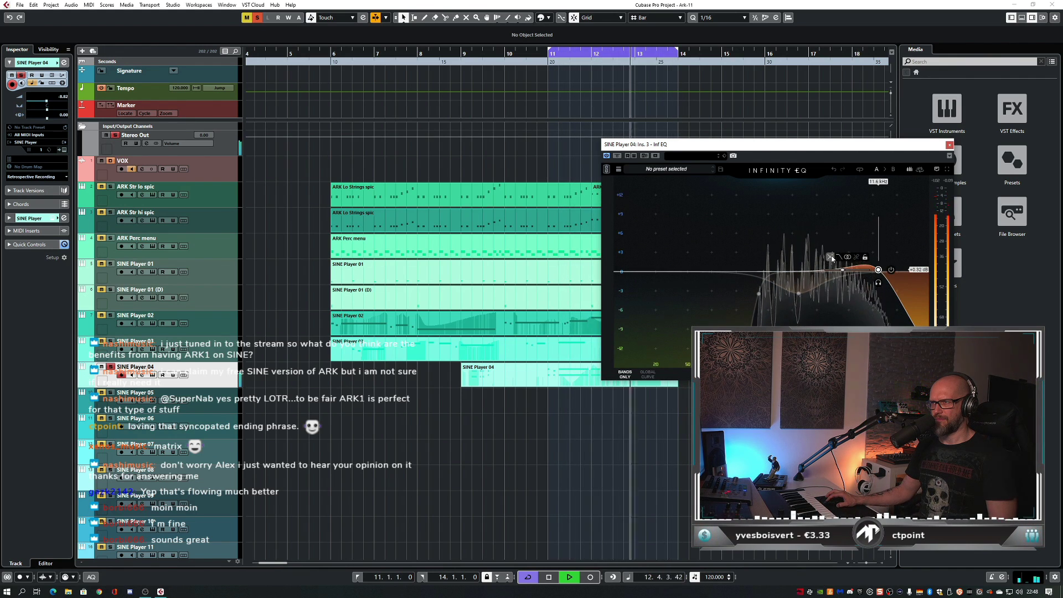
- Add a bell boost of about 2.08 dB at 6.40 kHz, ease the midrange cut to about -2.40 dB near 1.03 kHz, and stop playback
{"action": "double_click", "coordinate": [854, 287]}
{"action": "left_click_drag", "start_coordinate": [855, 287], "coordinate": [857, 252]}
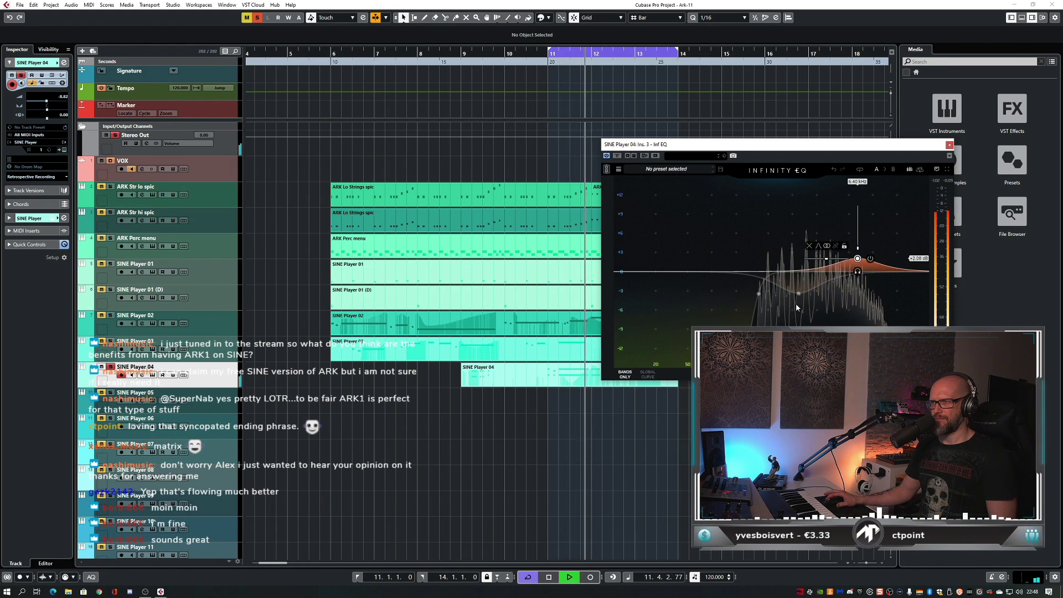
{"action": "left_click_drag", "start_coordinate": [798, 293], "coordinate": [793, 283]}
{"action": "key", "text": "space"}
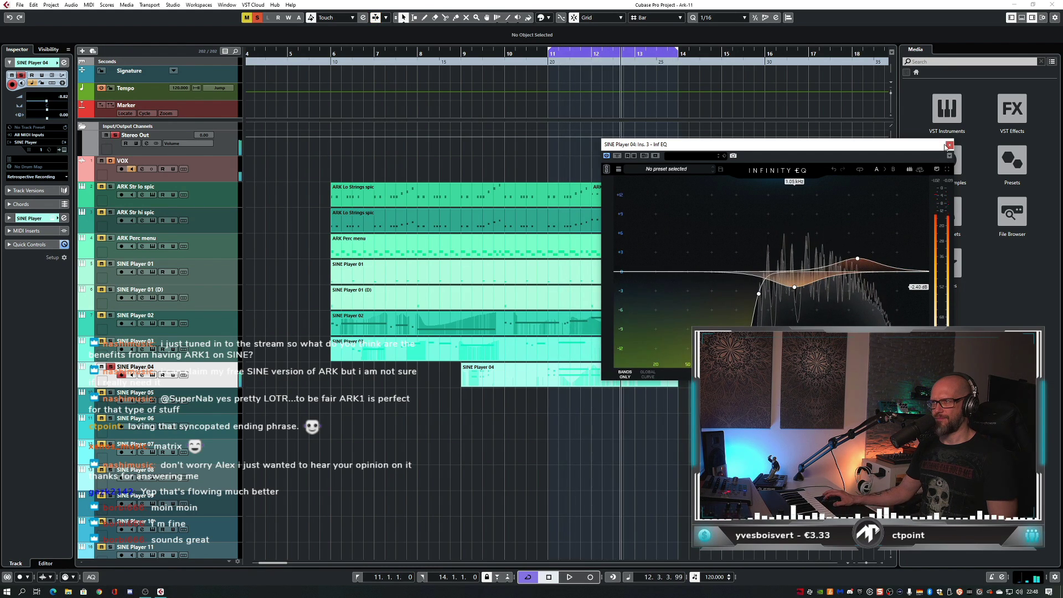
- Open the SINE Player 04 part in the key editor and raise the lower note at bar 12.2 a semitone to B3
{"action": "left_click", "coordinate": [598, 386]}
{"action": "double_click", "coordinate": [598, 386]}
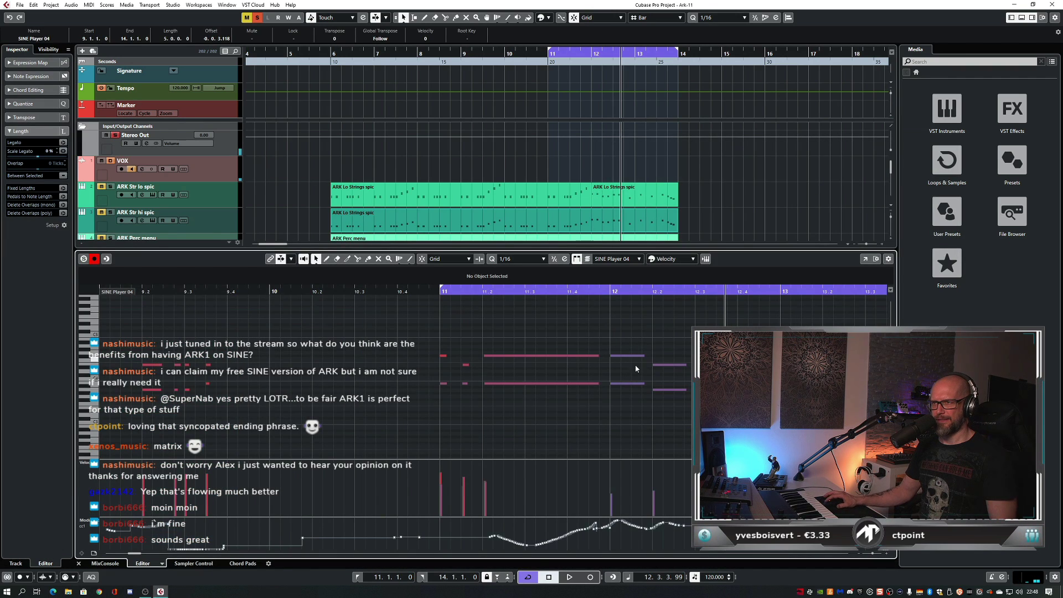
{"action": "left_click", "coordinate": [656, 389]}
{"action": "key", "text": "Up"}
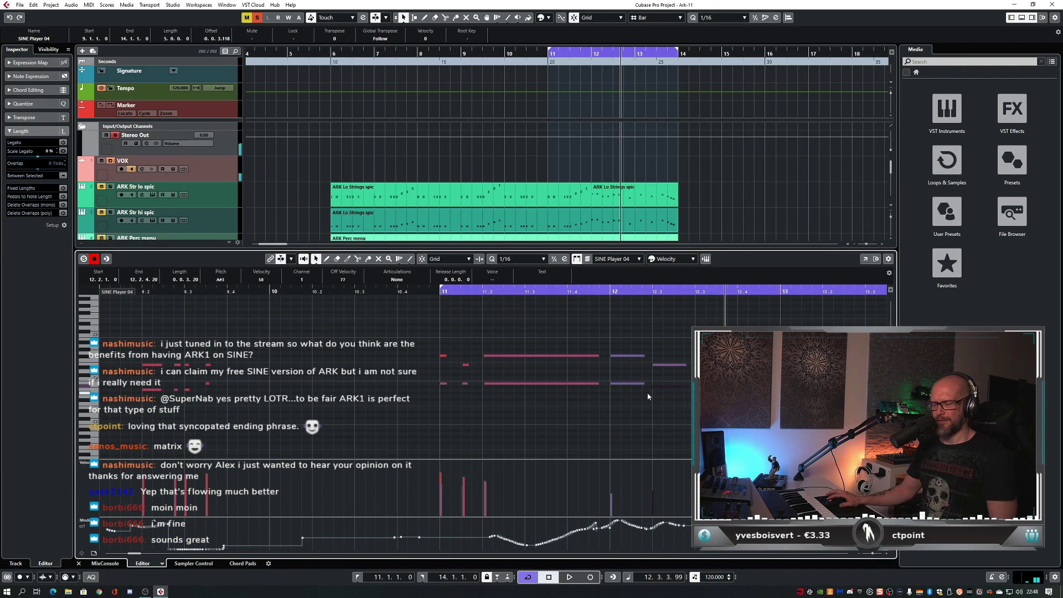
- Audition the edited phrase from just before bar 11, close the key editor and clear the solo on SINE Player 04
{"action": "double_click", "coordinate": [603, 292]}
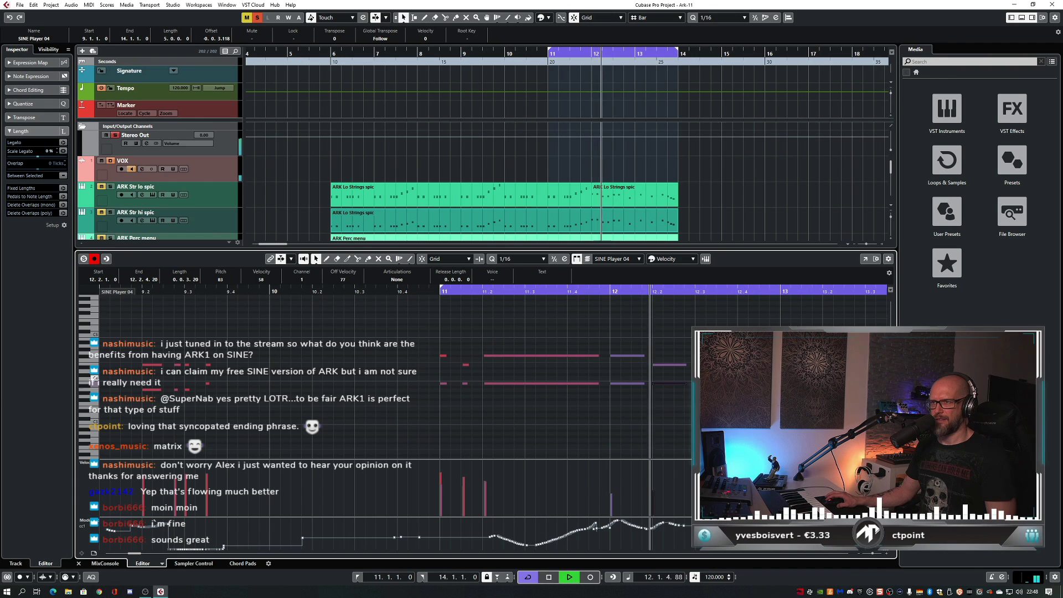
{"action": "left_click", "coordinate": [435, 292]}
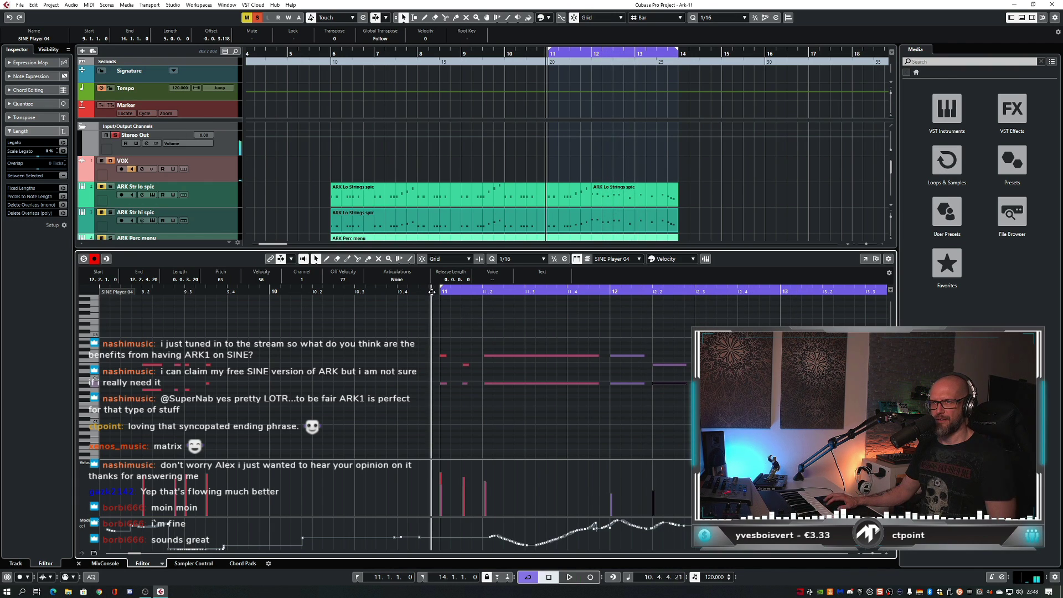
{"action": "left_click", "coordinate": [604, 351]}
{"action": "key", "text": "ctrl+e"}
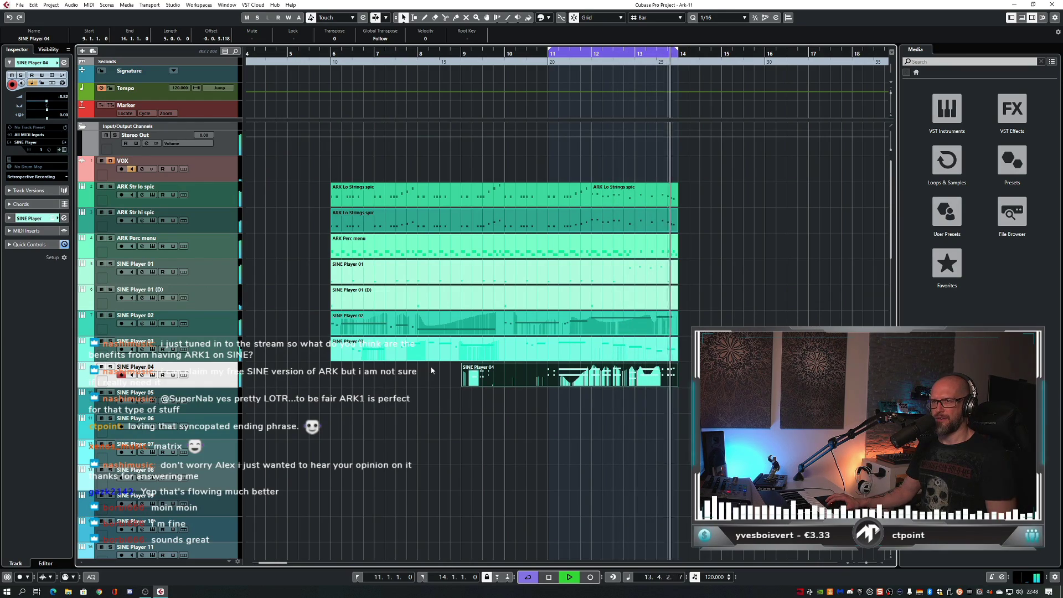
- Adjust the SINE Player 04 level to about -8.17 dB and extend the playback loop's start back to bar 6
{"action": "key", "text": "F3"}
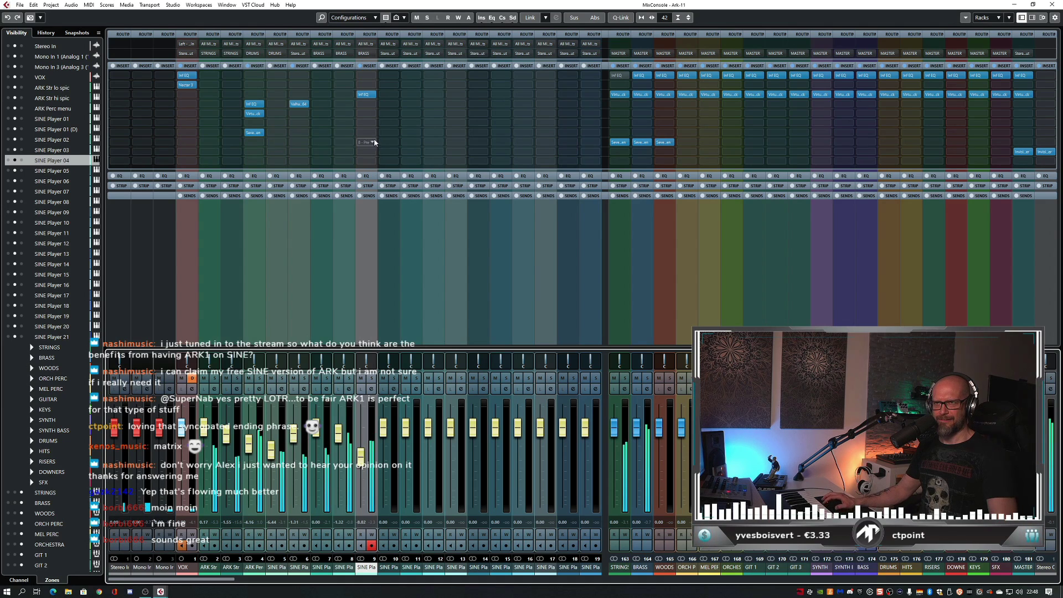
{"action": "left_click", "coordinate": [361, 95]}
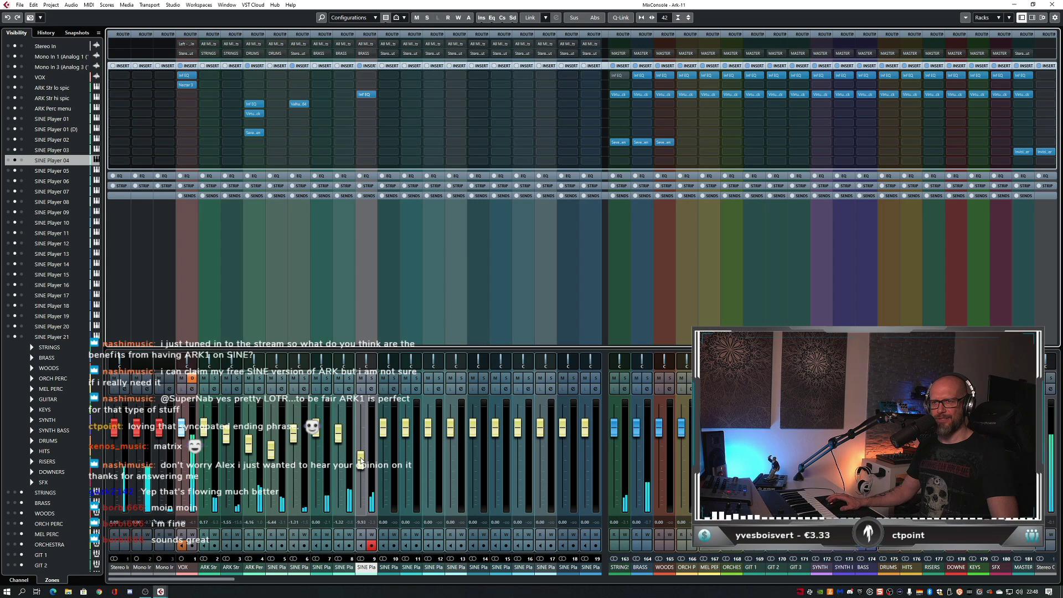
{"action": "key", "text": "F3"}
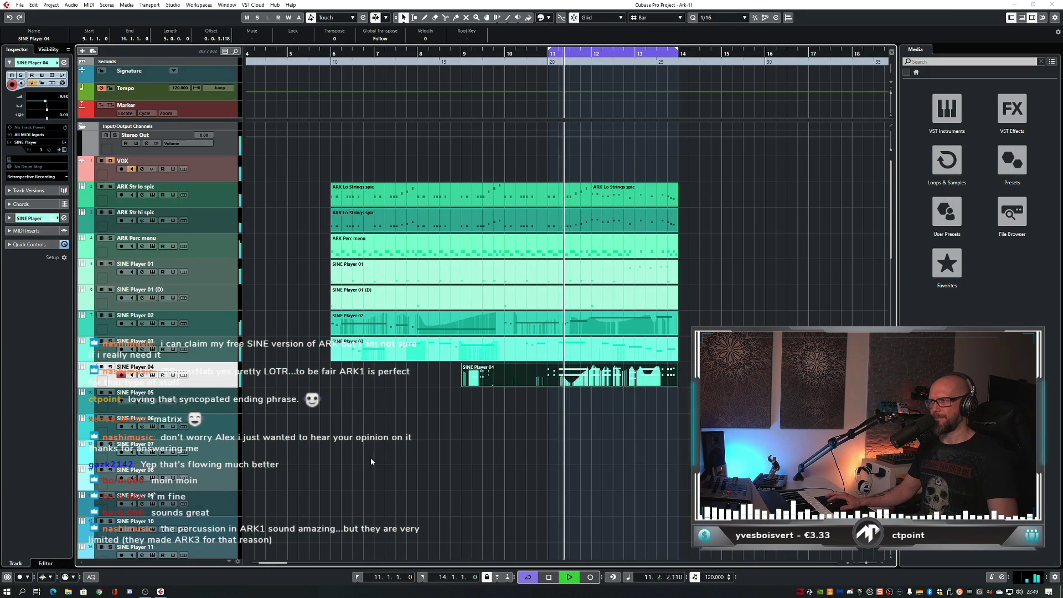
{"action": "left_click", "coordinate": [333, 53], "text": "ctrl"}
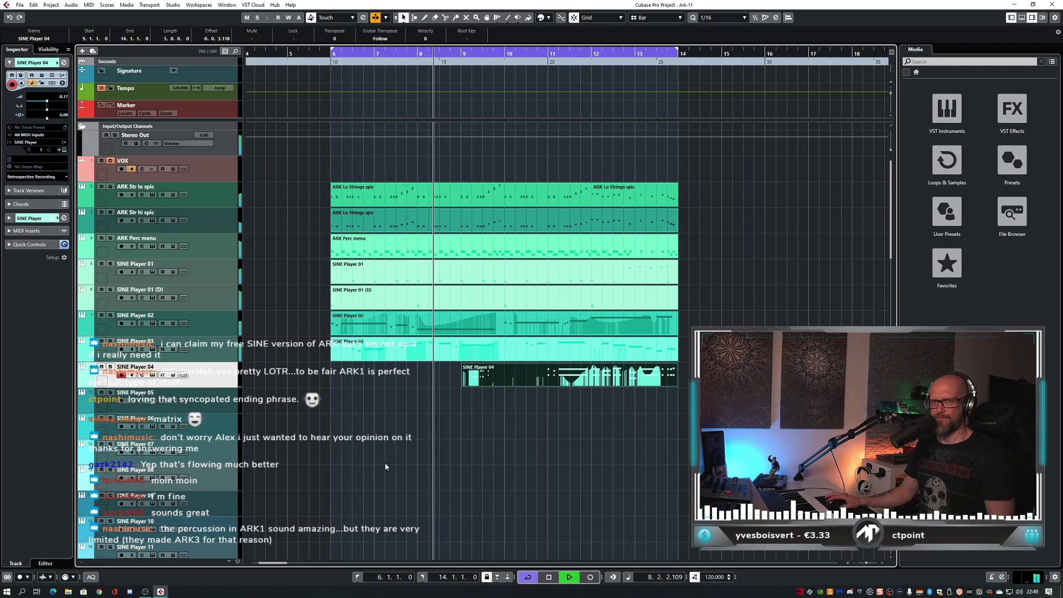
- Audition the ARK Str lo spic track briefly in solo and lower its level slightly
{"action": "left_click", "coordinate": [220, 198]}
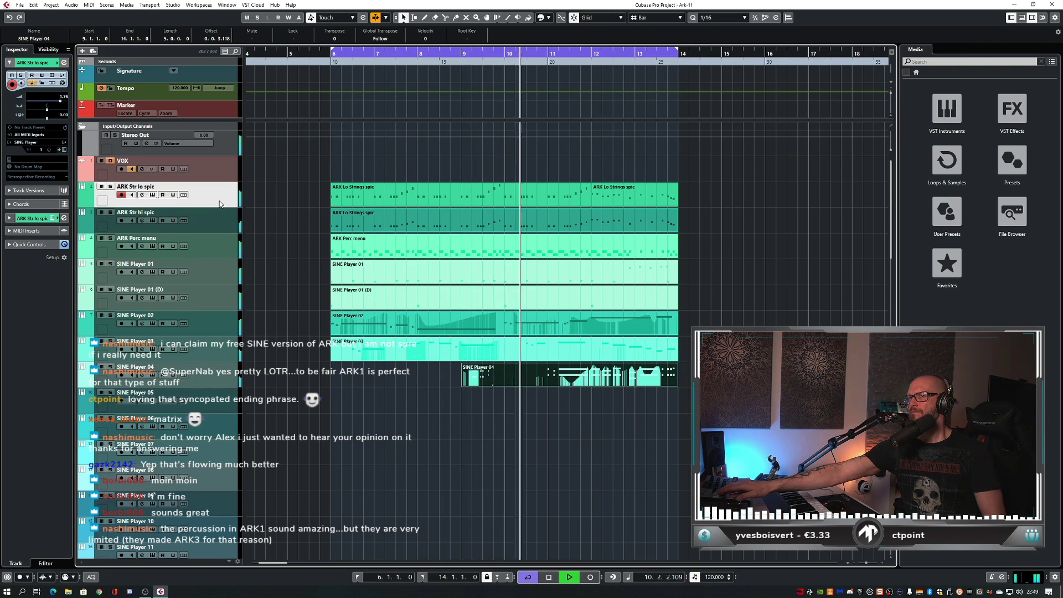
{"action": "key", "text": "s"}
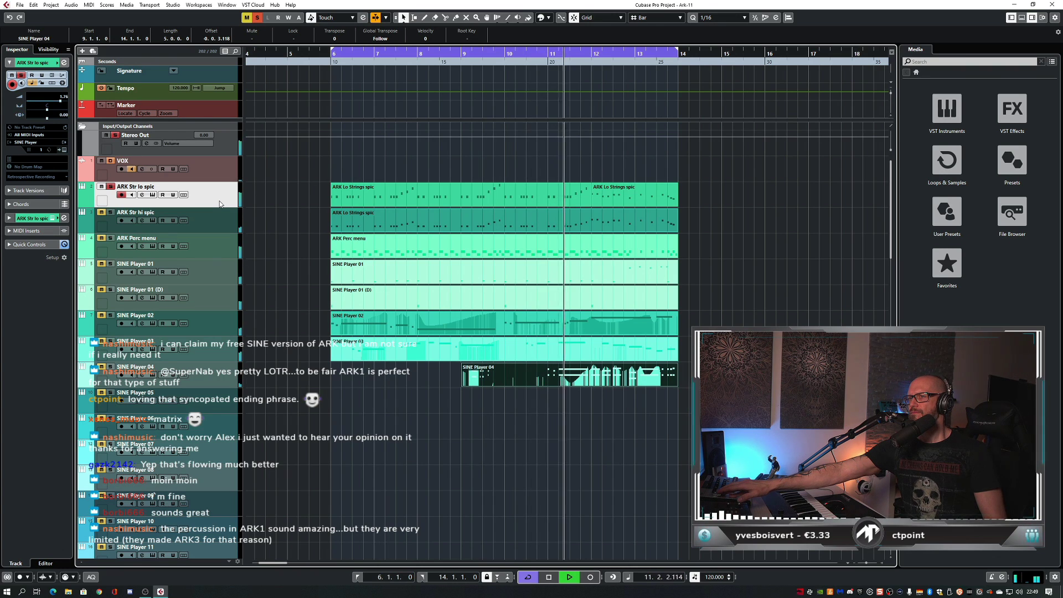
{"action": "key", "text": "s"}
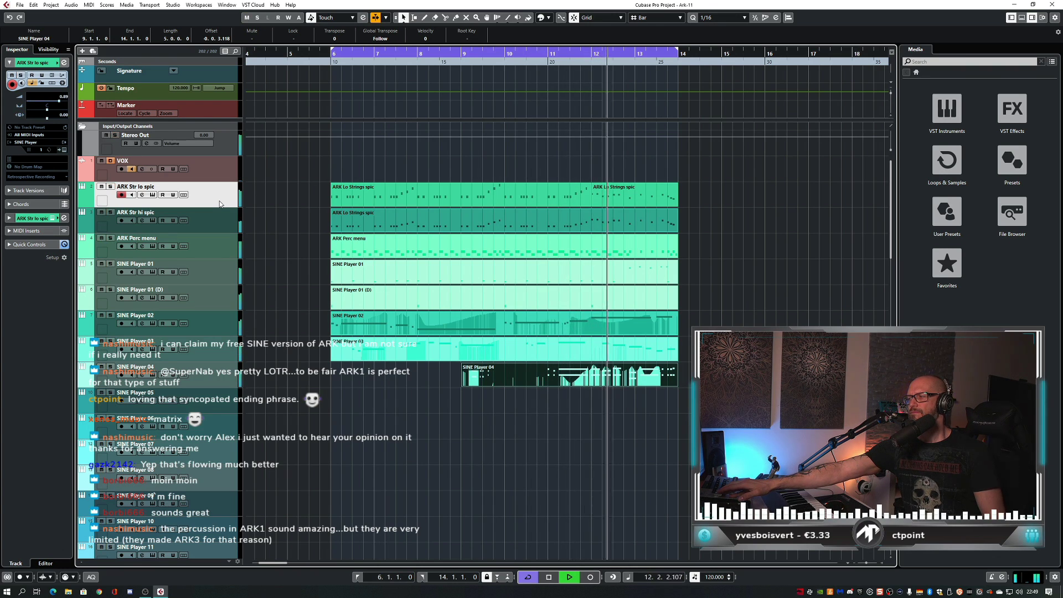
- Select the ARK Str hi spic track, stop playback and save the project as the new version Ark-12
{"action": "left_click", "coordinate": [220, 223]}
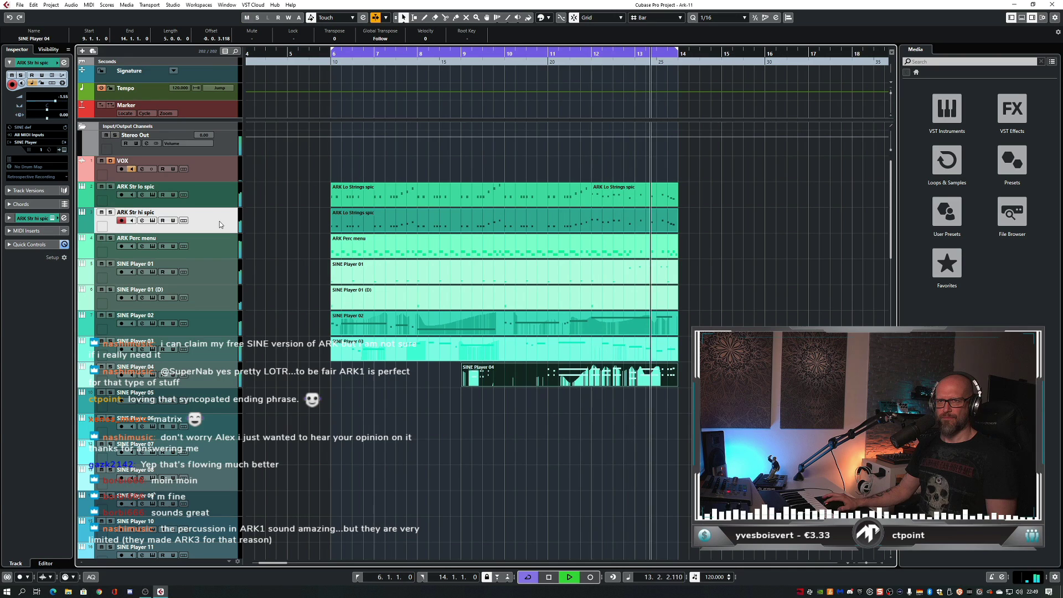
{"action": "left_click", "coordinate": [295, 288]}
{"action": "key", "text": "space"}
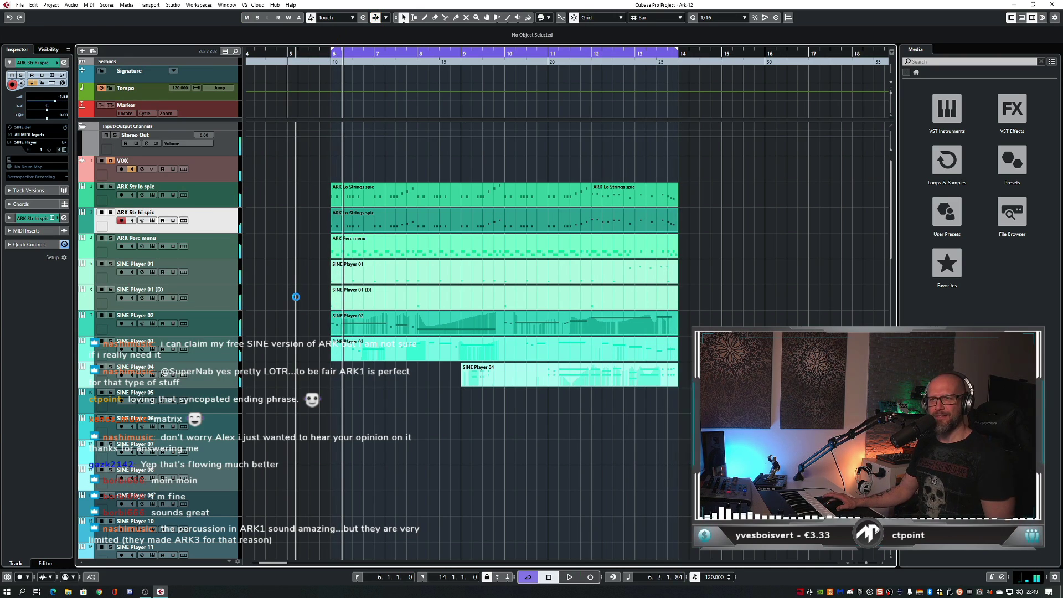
- Open the instrument window of the SINE Player 05 track and save the project as the new version Ark-13
{"action": "left_click", "coordinate": [221, 407]}
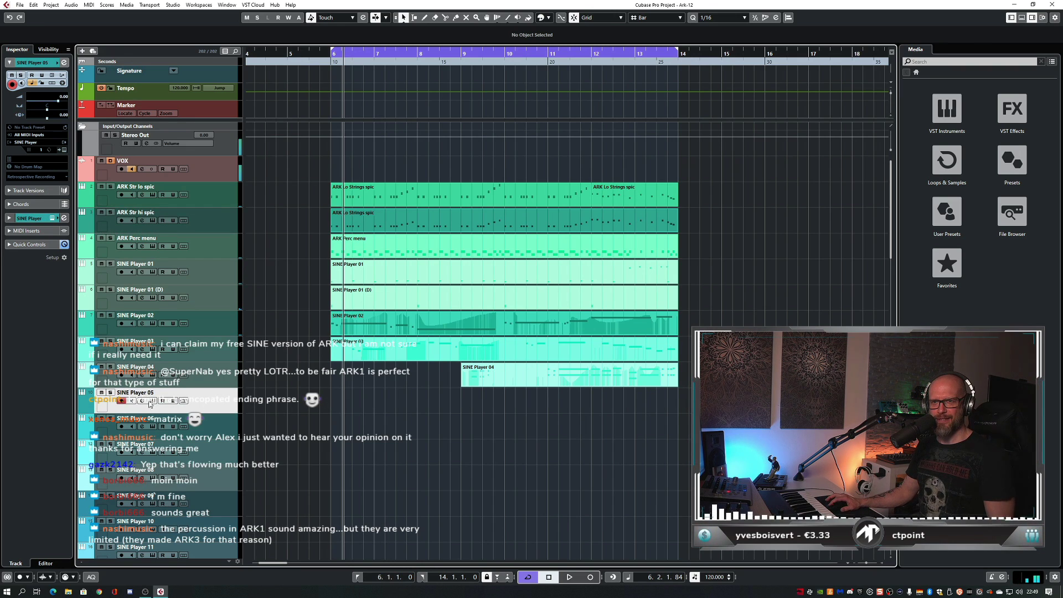
{"action": "key", "text": "space"}
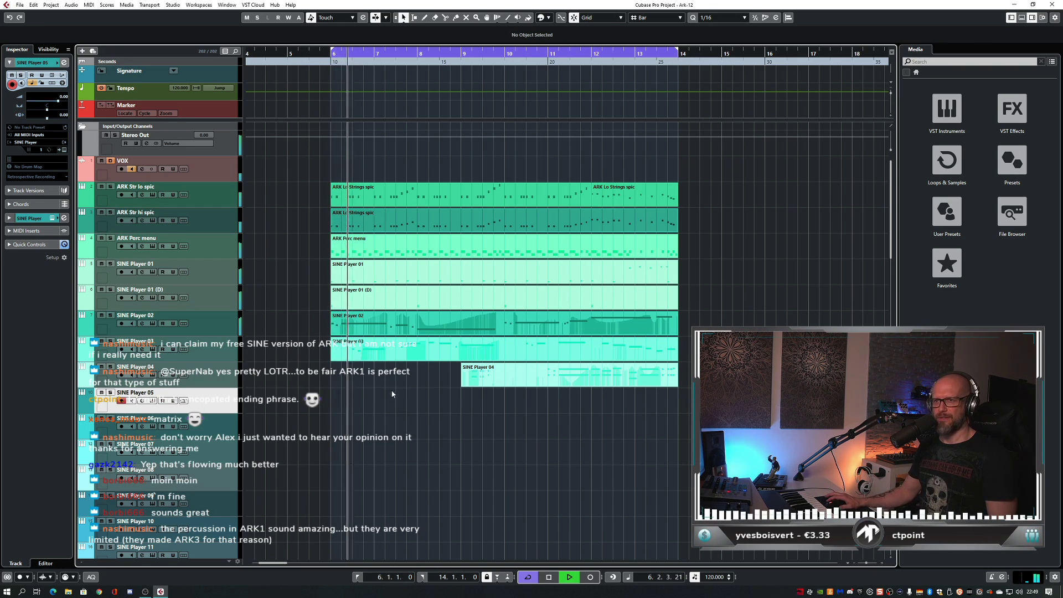
{"action": "key", "text": "space"}
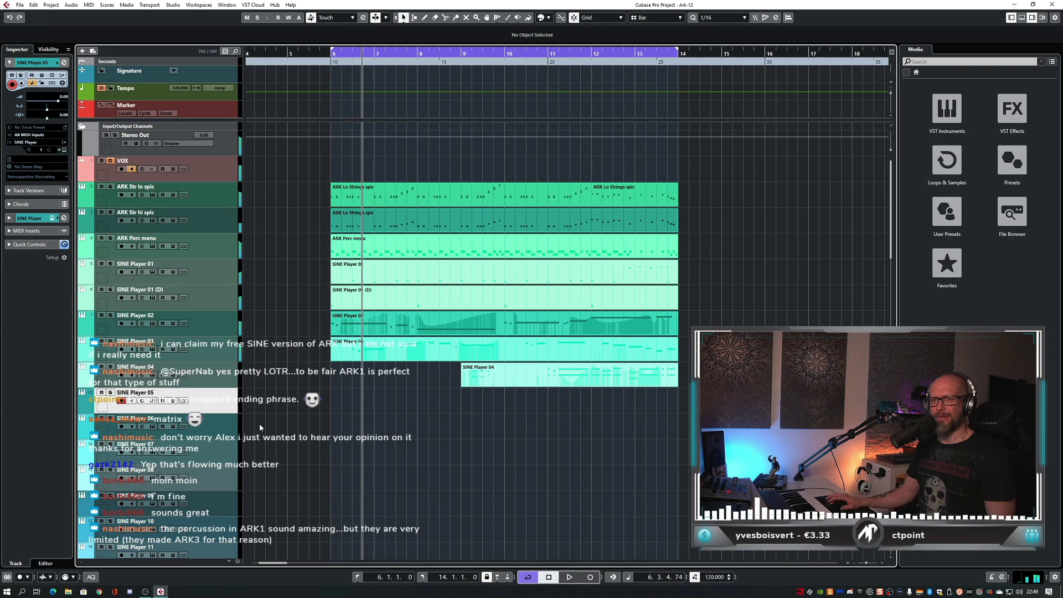
{"action": "left_click", "coordinate": [153, 400]}
{"action": "key", "text": "ctrl+alt+s"}
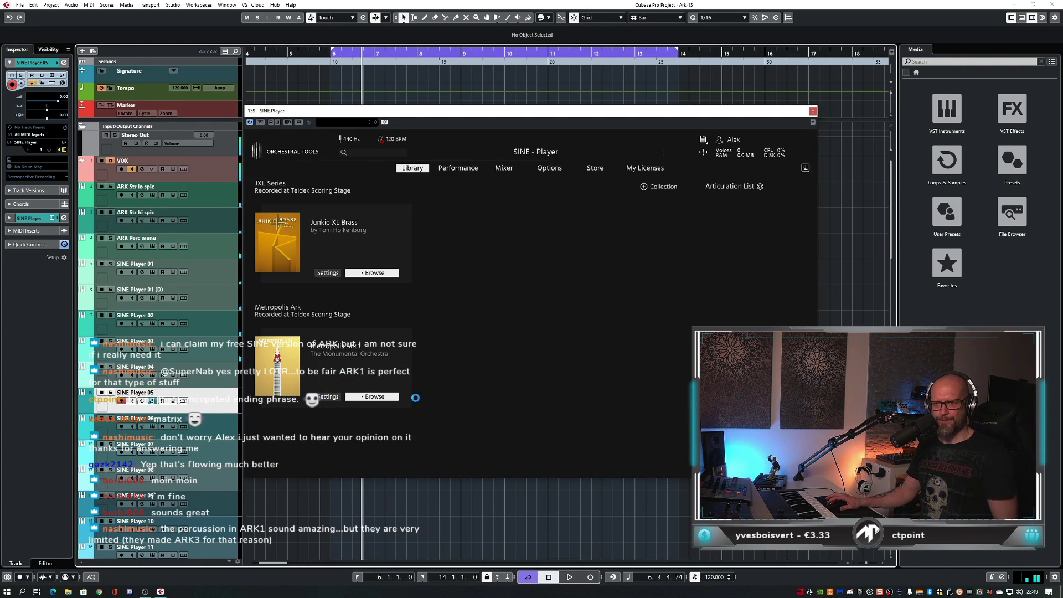
- Load the Spiccato unison articulation of Metropolis Ark 1's Finckenstein High Strings into SINE Player 05 and close the instrument
{"action": "left_click", "coordinate": [374, 396]}
{"action": "left_click", "coordinate": [374, 371]}
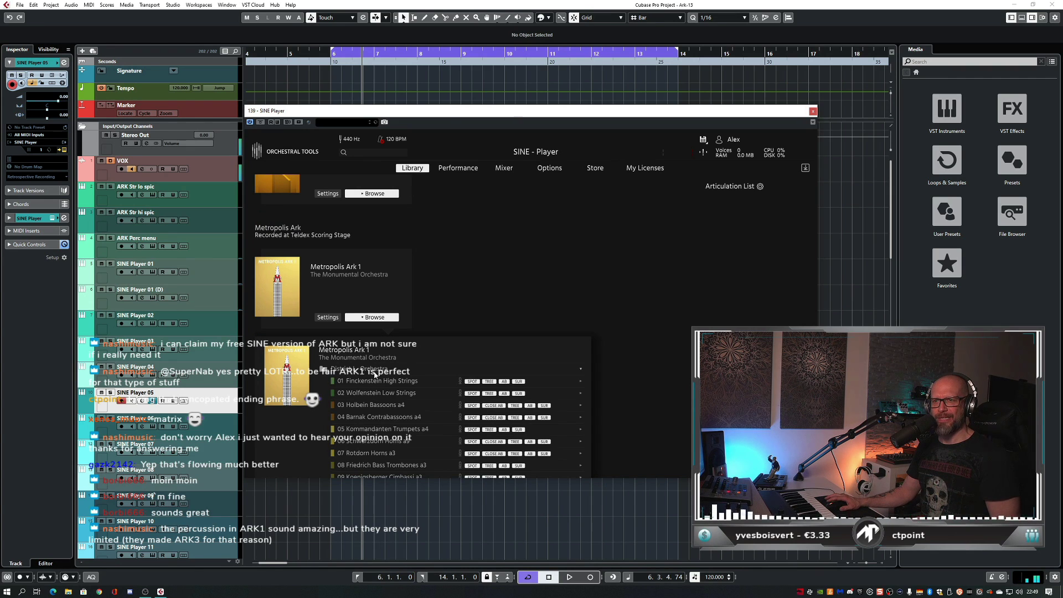
{"action": "left_click", "coordinate": [395, 386]}
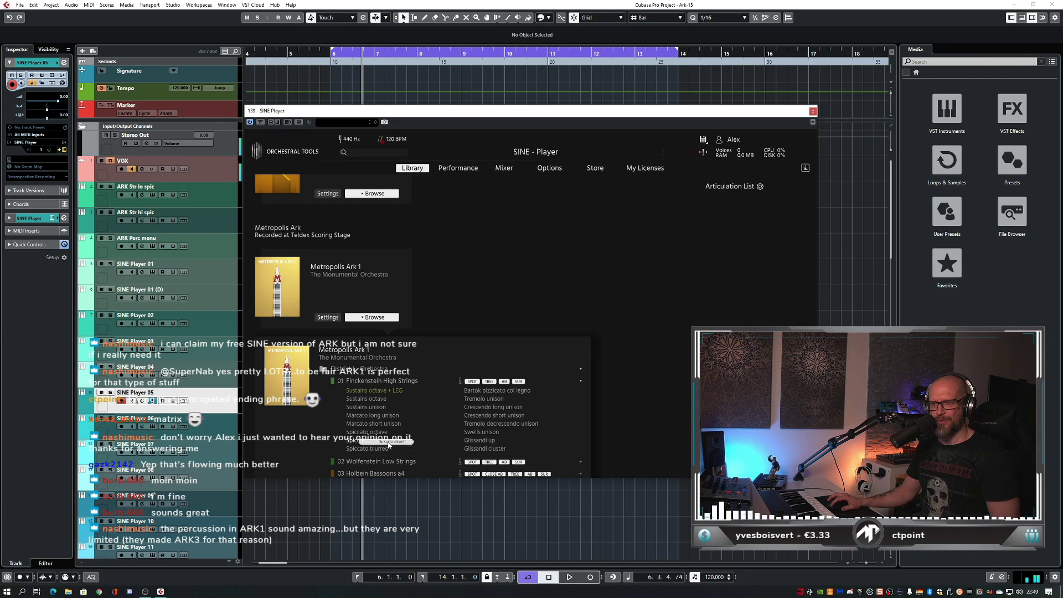
{"action": "left_click_drag", "start_coordinate": [755, 254], "coordinate": [742, 249]}
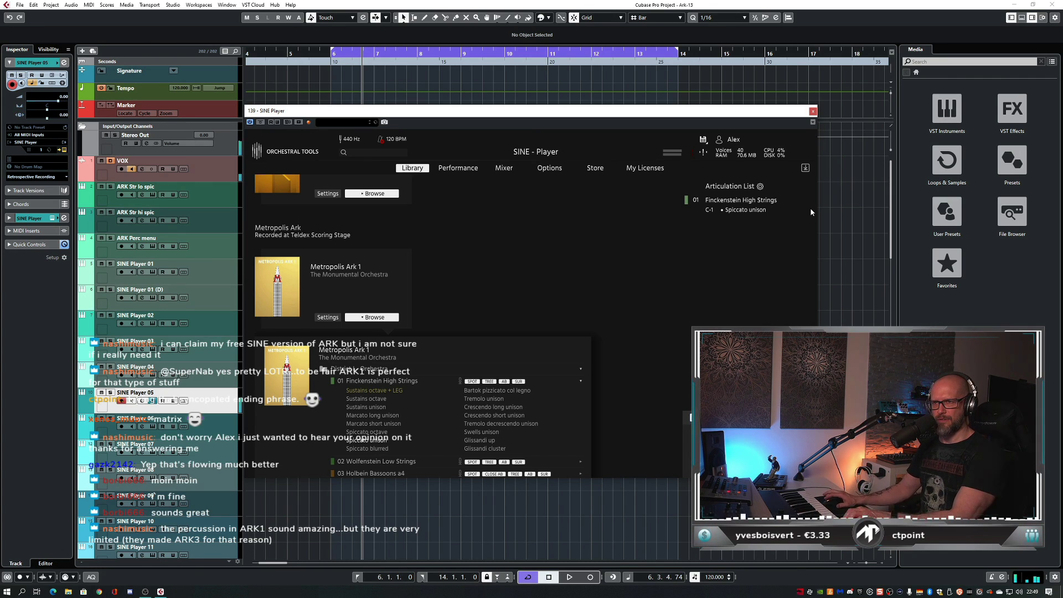
{"action": "left_click", "coordinate": [812, 112]}
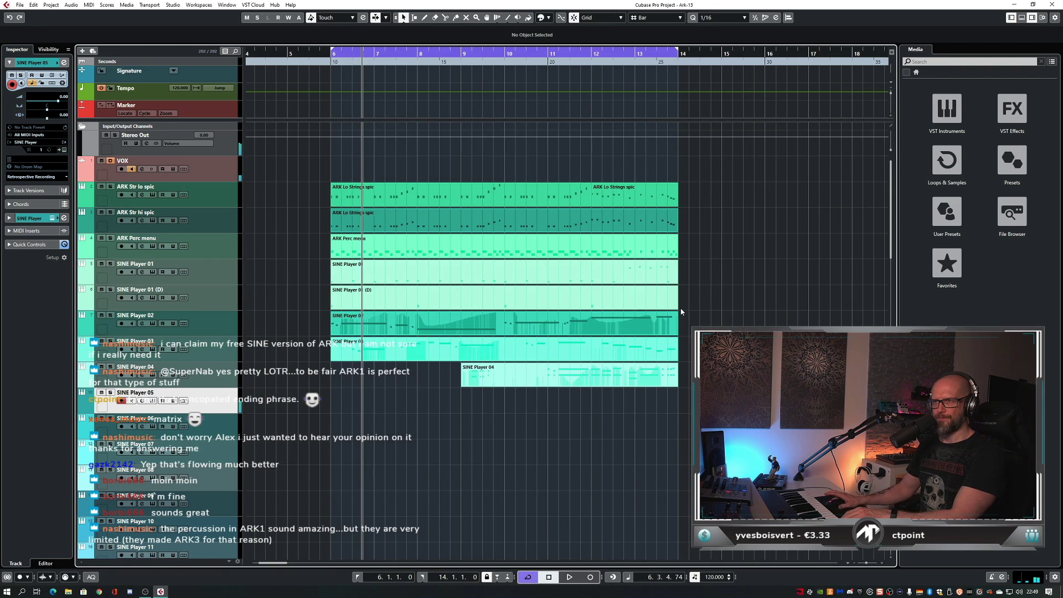
- Rehearse a high-strings part on SINE Player 05 against the arrangement, replaying the section from around bar 6
{"action": "key", "text": "space"}
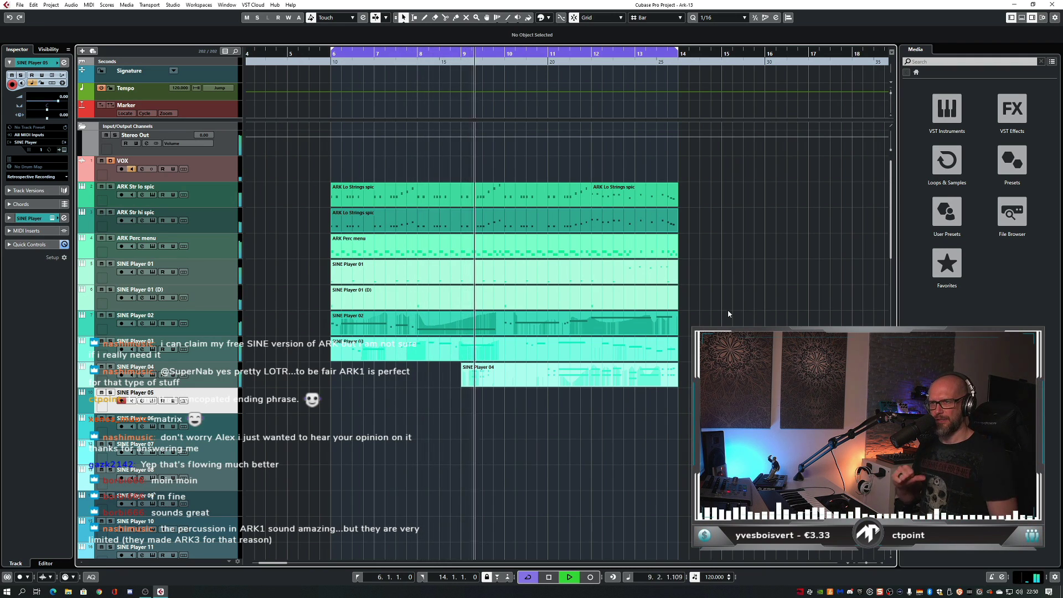
{"action": "key", "text": "space"}
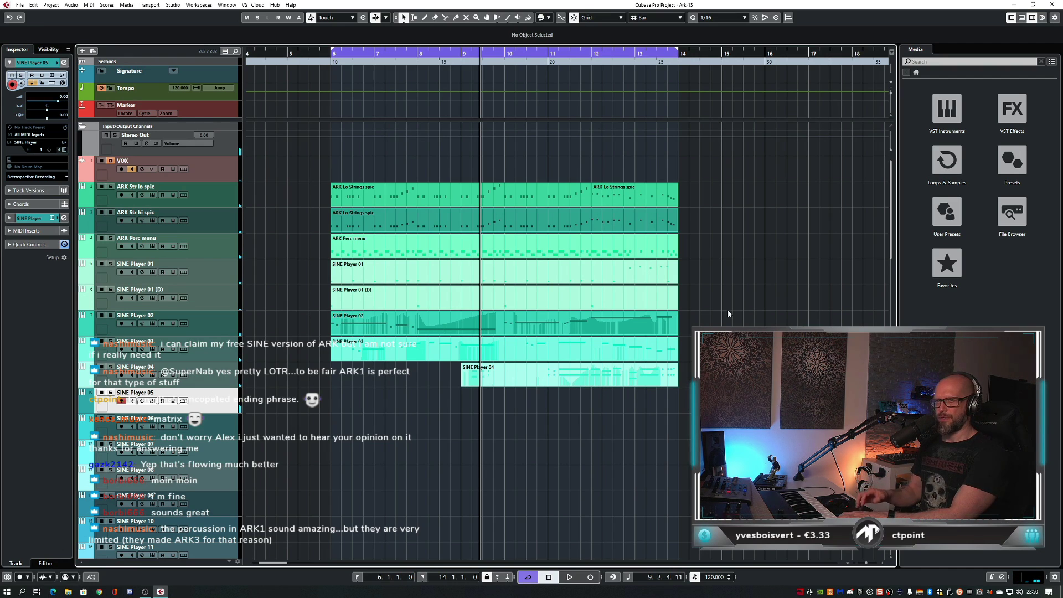
{"action": "key", "text": "KP_Subtract"}
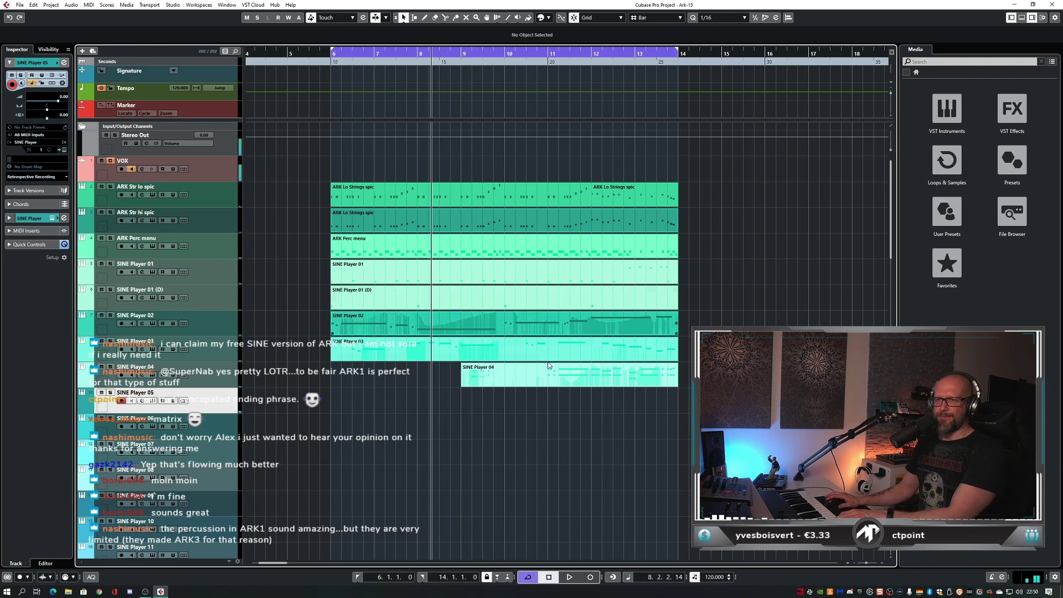
{"action": "key", "text": "KP_Subtract"}
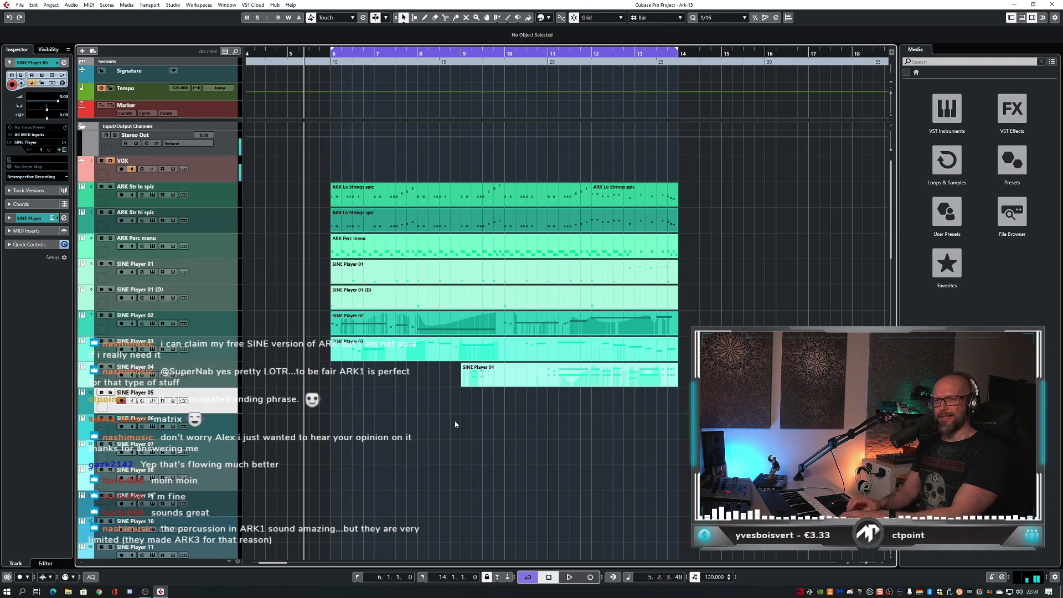
{"action": "key", "text": "space"}
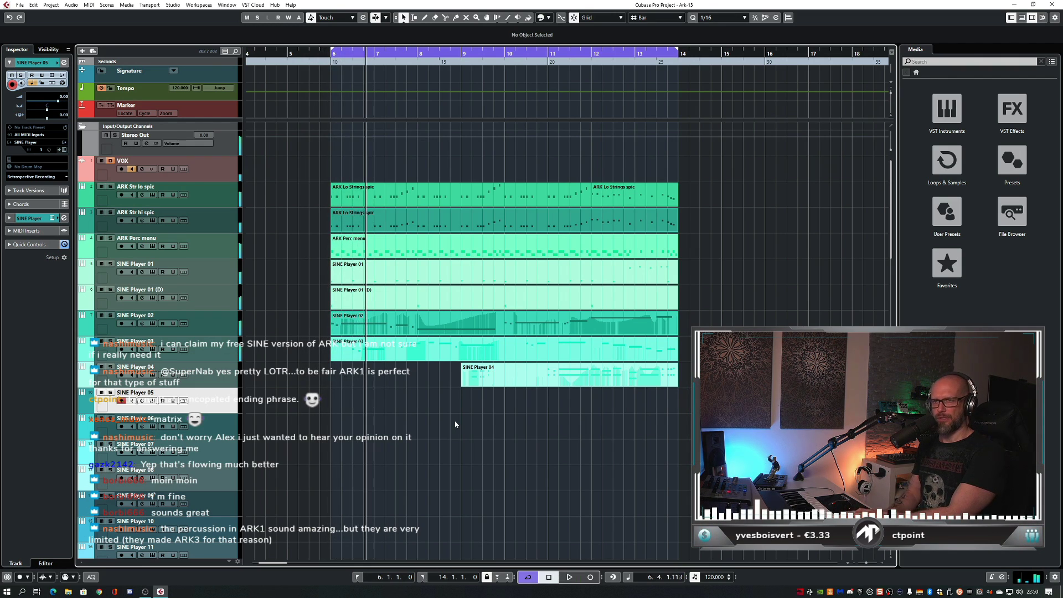
{"action": "key", "text": "KP_Subtract"}
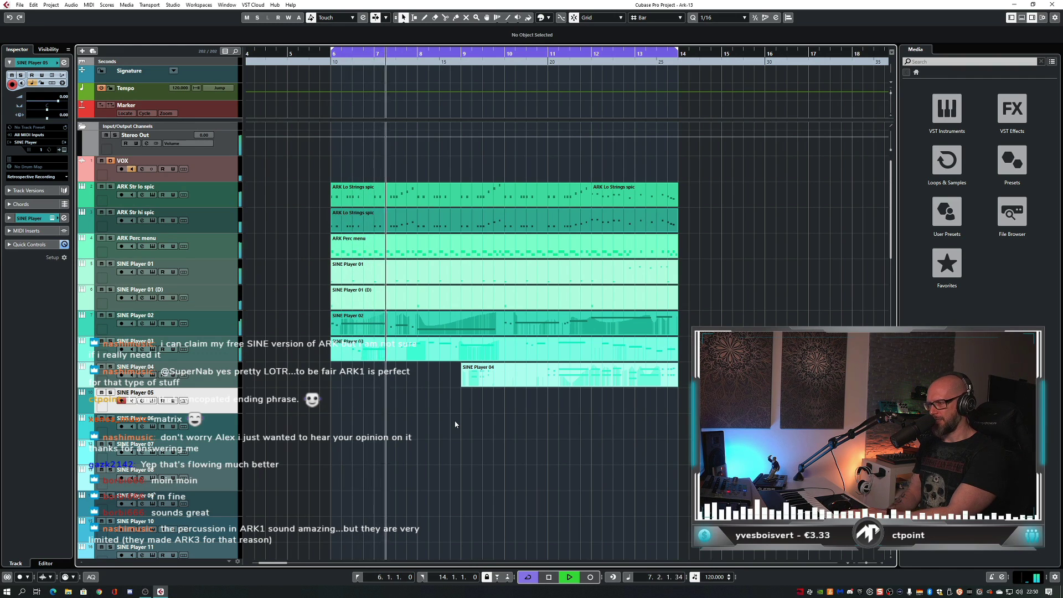
{"action": "key", "text": "space"}
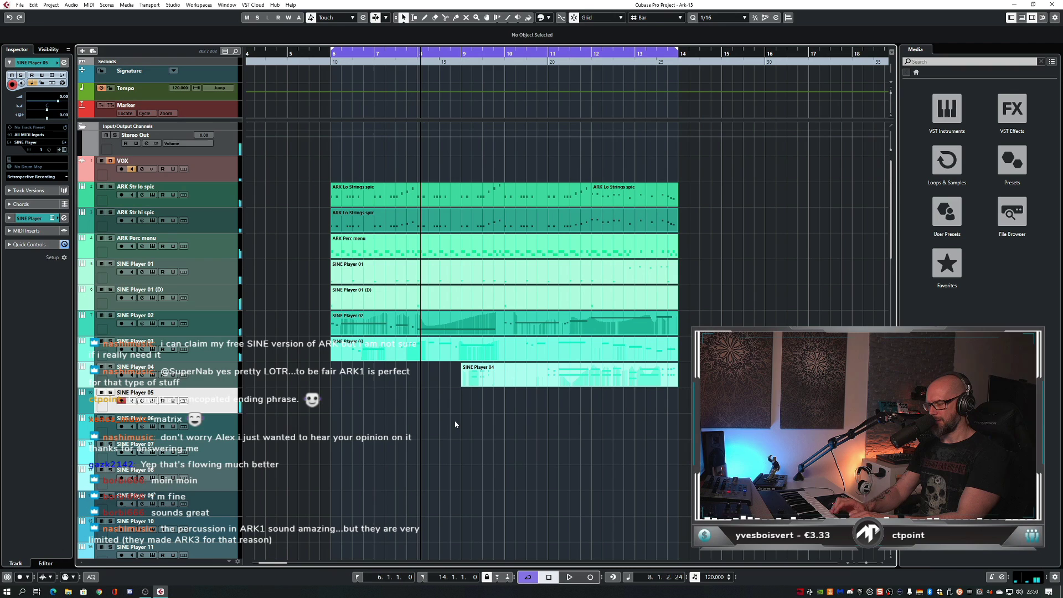
{"action": "key", "text": "KP_Subtract"}
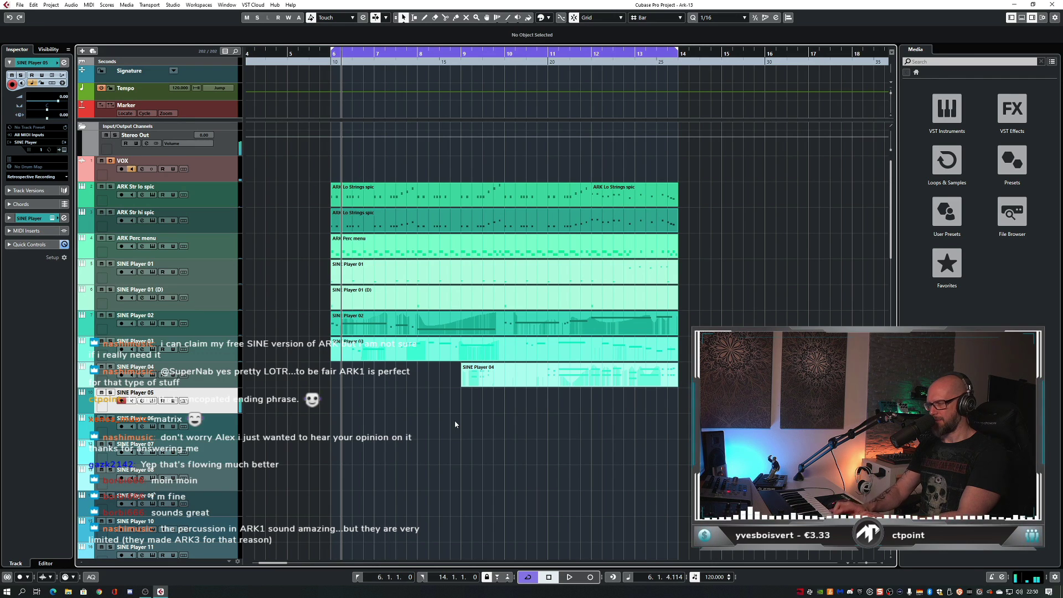
- Turn off cycle playback, rewind to bar 5 and record a short take on SINE Player 05, stopping just after bar 7
{"action": "key", "text": "KP_Divide"}
{"action": "key", "text": "KP_Subtract"}
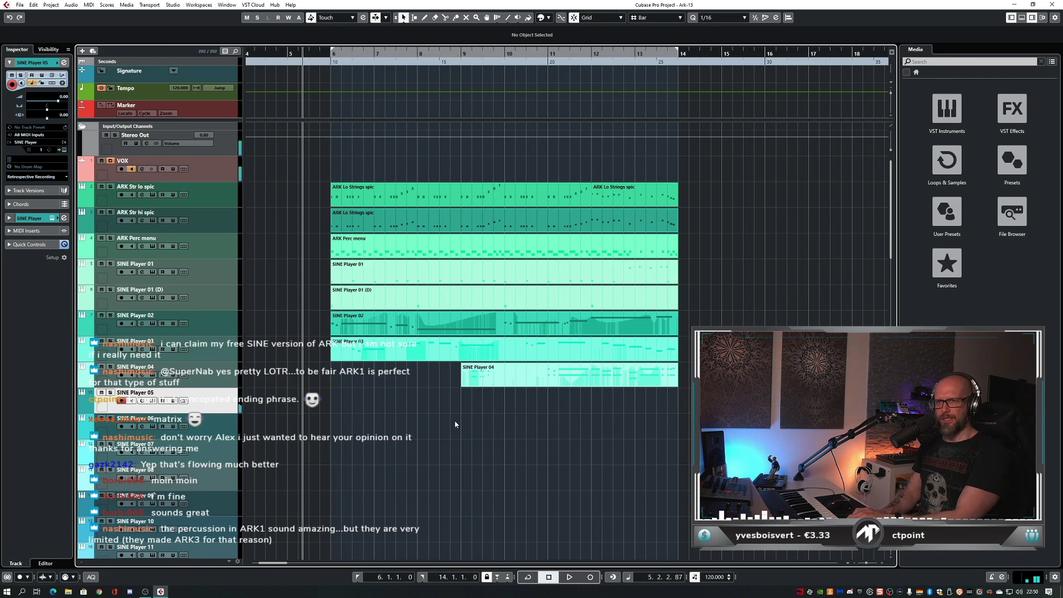
{"action": "key", "text": "space"}
{"action": "key", "text": "m"}
{"action": "key", "text": "space"}
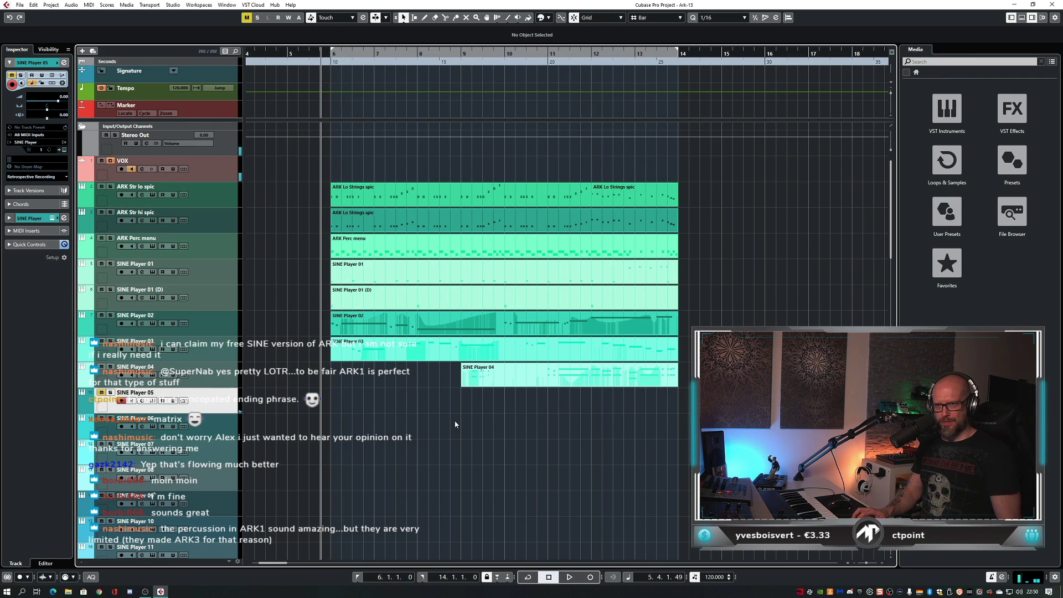
{"action": "key", "text": "KP_Subtract"}
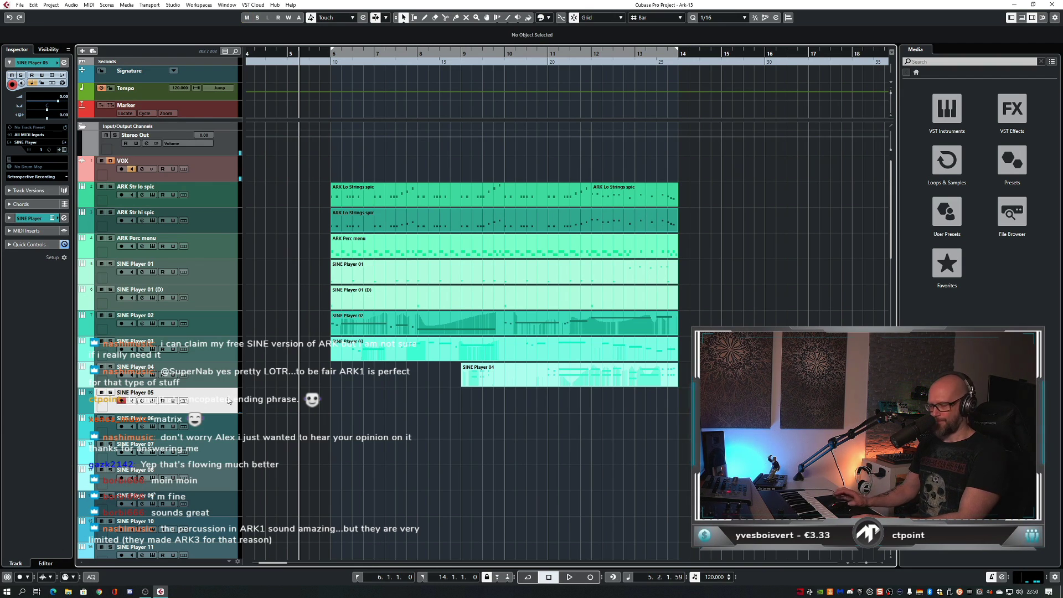
{"action": "key", "text": "KP_Multiply"}
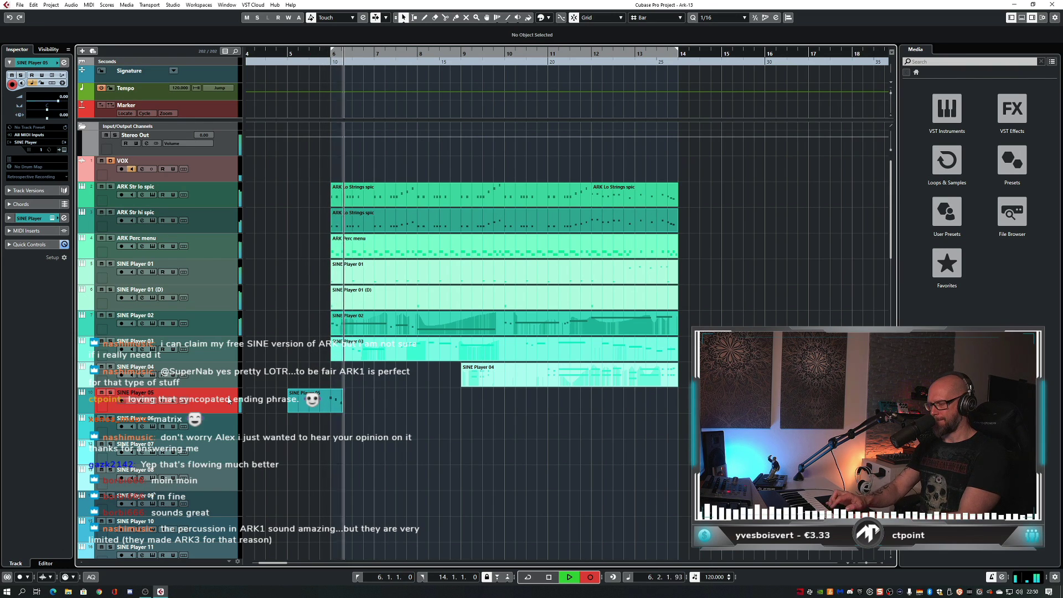
{"action": "key", "text": "space"}
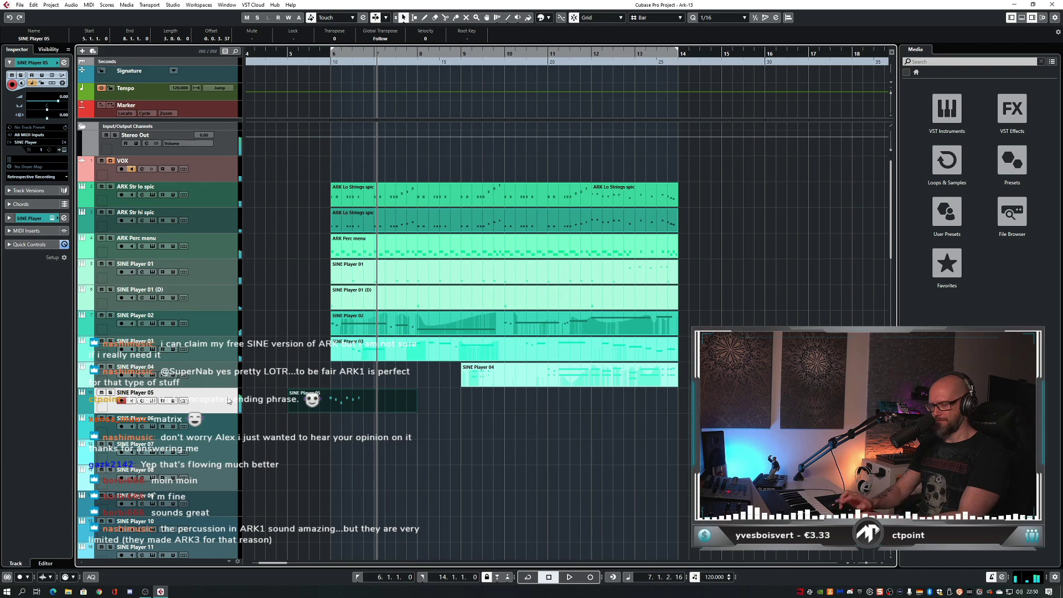
- Delete the short take on SINE Player 05 and record a new one from bar 5, stopping just after bar 8 starts
{"action": "key", "text": "Delete"}
{"action": "key", "text": "KP_Subtract"}
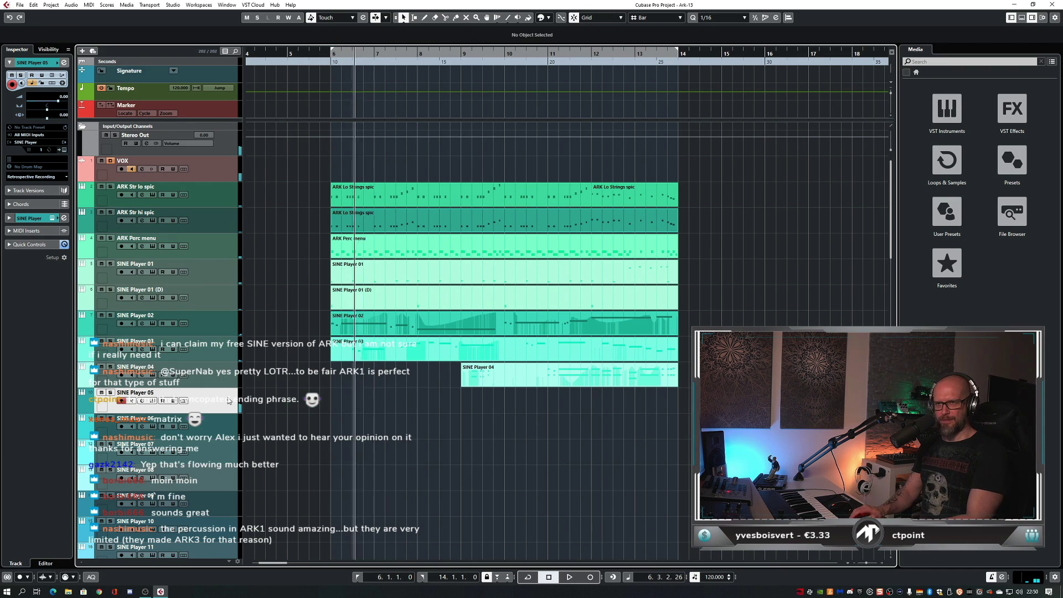
{"action": "key", "text": "KP_Multiply"}
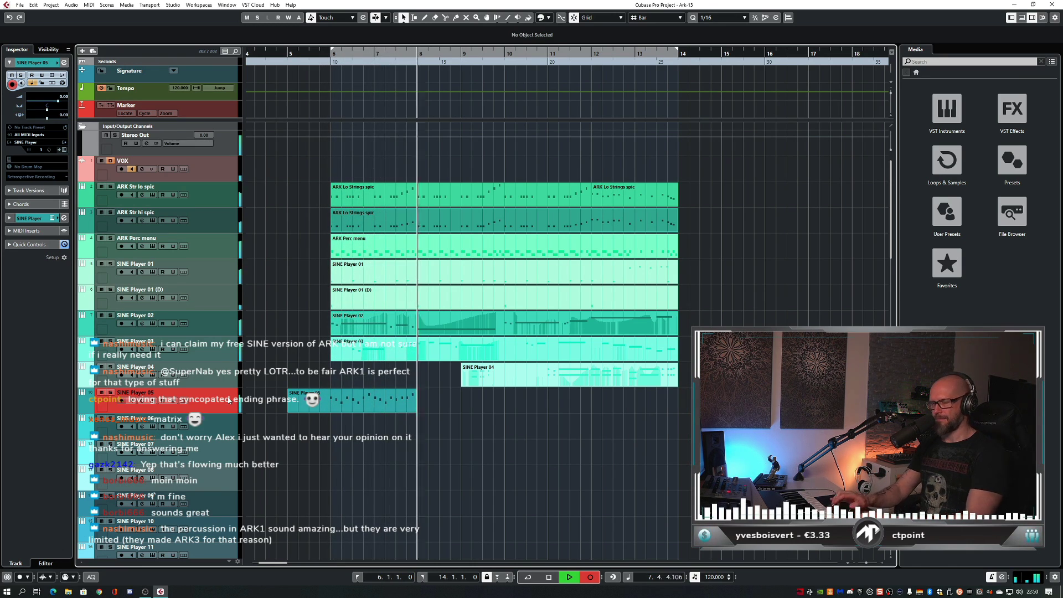
{"action": "key", "text": "space"}
- Open the new take in the Key Editor, quantize all its notes to 1/16 and play it back from bar 6
{"action": "double_click", "coordinate": [418, 411]}
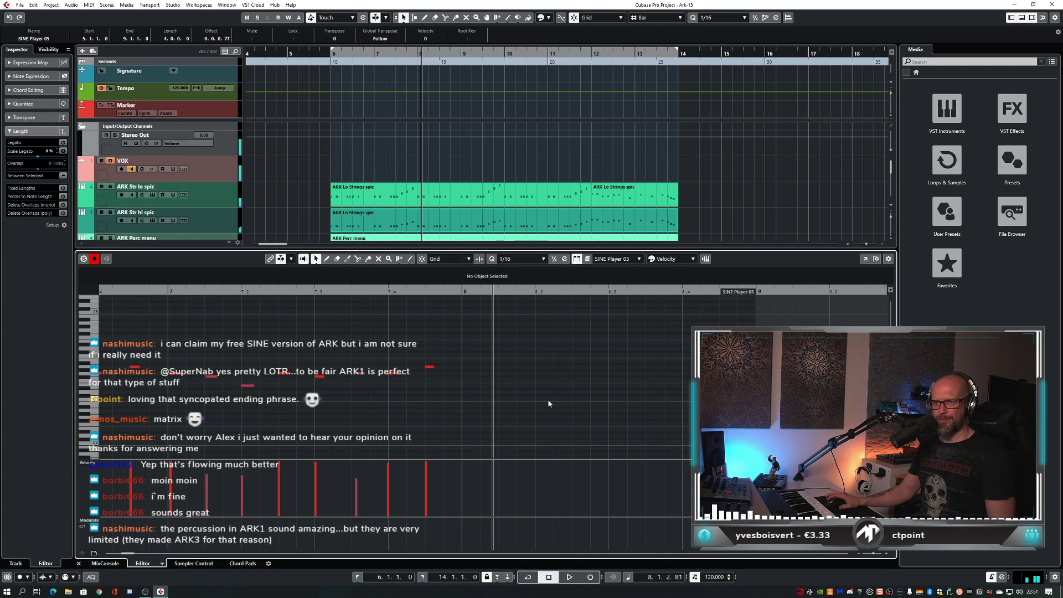
{"action": "left_click_drag", "start_coordinate": [236, 334], "coordinate": [660, 418]}
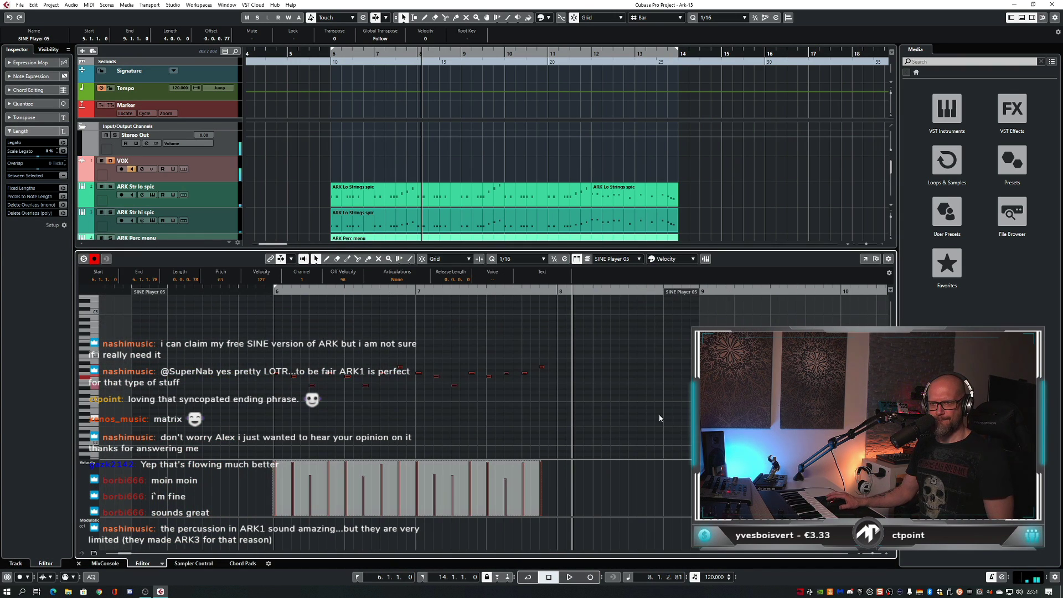
{"action": "left_click", "coordinate": [267, 292]}
{"action": "key", "text": "space"}
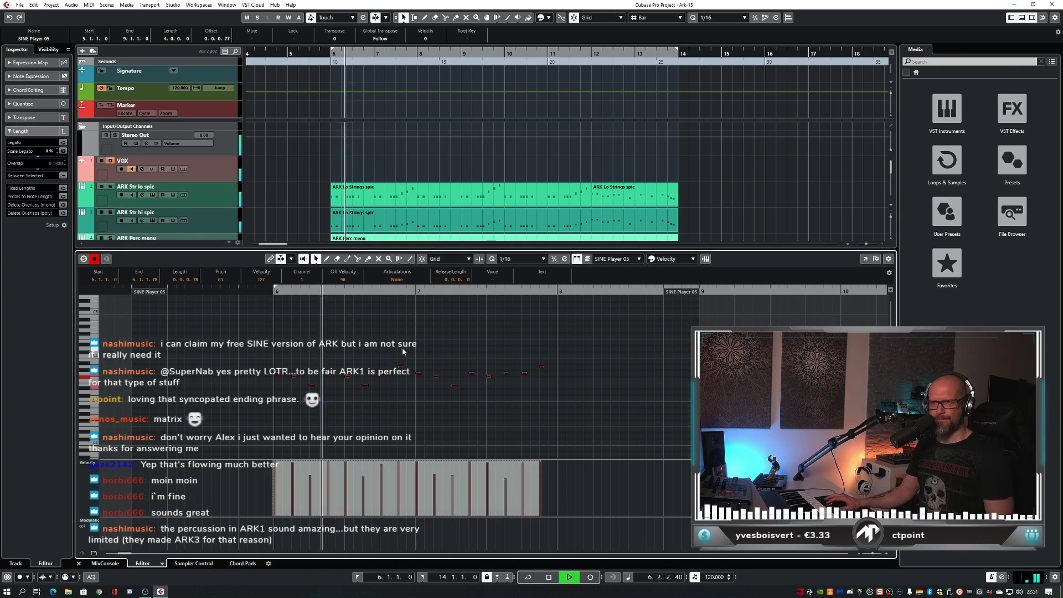
{"action": "left_click", "coordinate": [471, 357]}
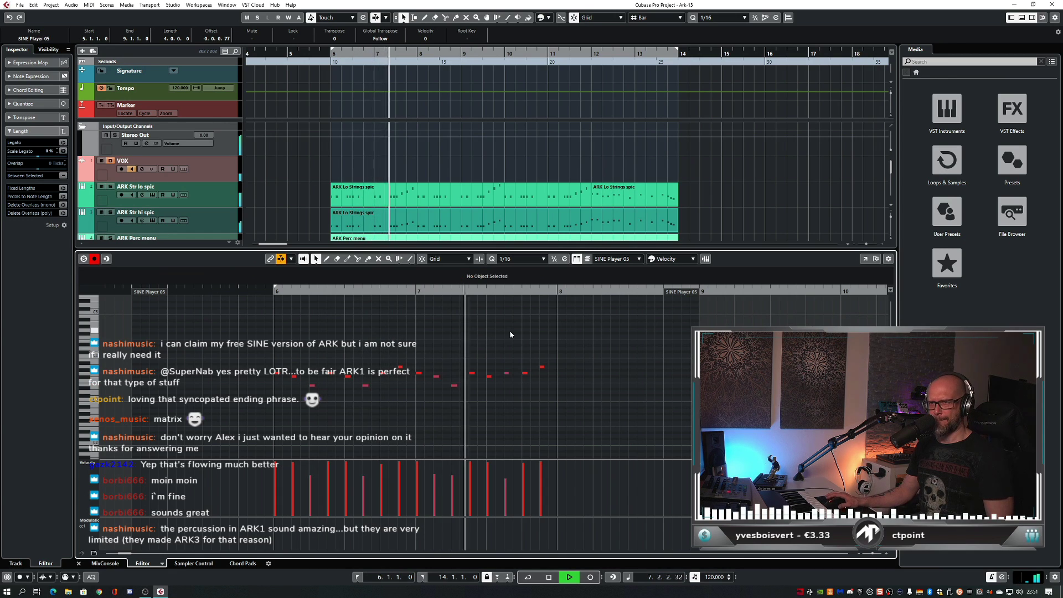
{"action": "key", "text": "space"}
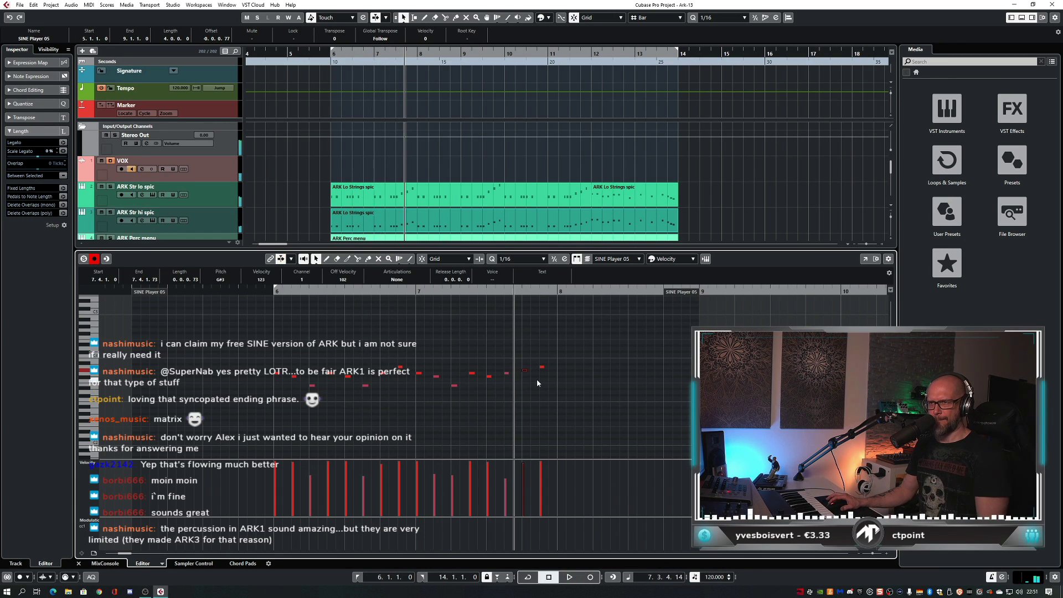
- Raise the last two notes of bar 7, at 7.4.1 and 7.4.3, by two semitones each and replay the phrase
{"action": "key", "text": "Up"}
{"action": "key", "text": "Up"}
{"action": "key", "text": "Right"}
{"action": "key", "text": "Up"}
{"action": "key", "text": "Up"}
{"action": "left_click", "coordinate": [265, 293]}
{"action": "key", "text": "space"}
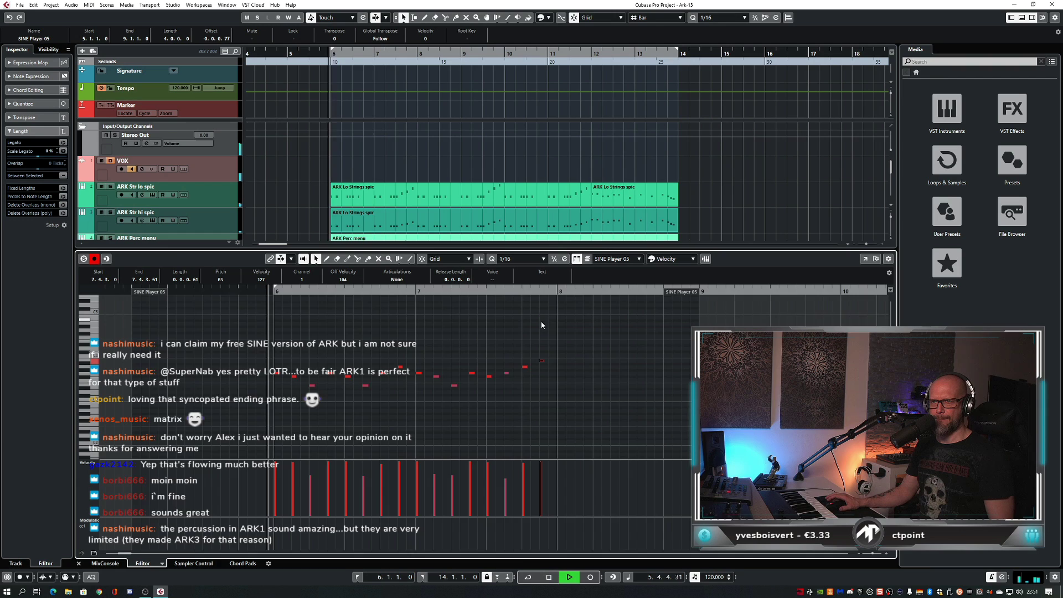
- Reduce the velocities of all notes in the phrase together during playback, bringing the first note to 101
{"action": "key", "text": "f"}
{"action": "left_click", "coordinate": [406, 360]}
{"action": "key", "text": "ctrl+a"}
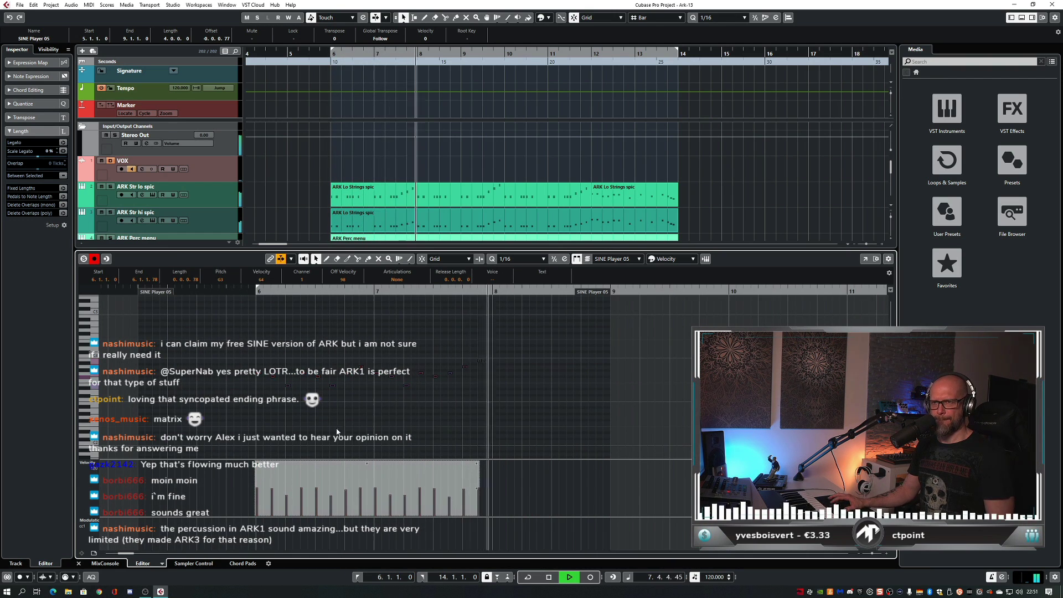
{"action": "key", "text": "space"}
{"action": "key", "text": "space"}
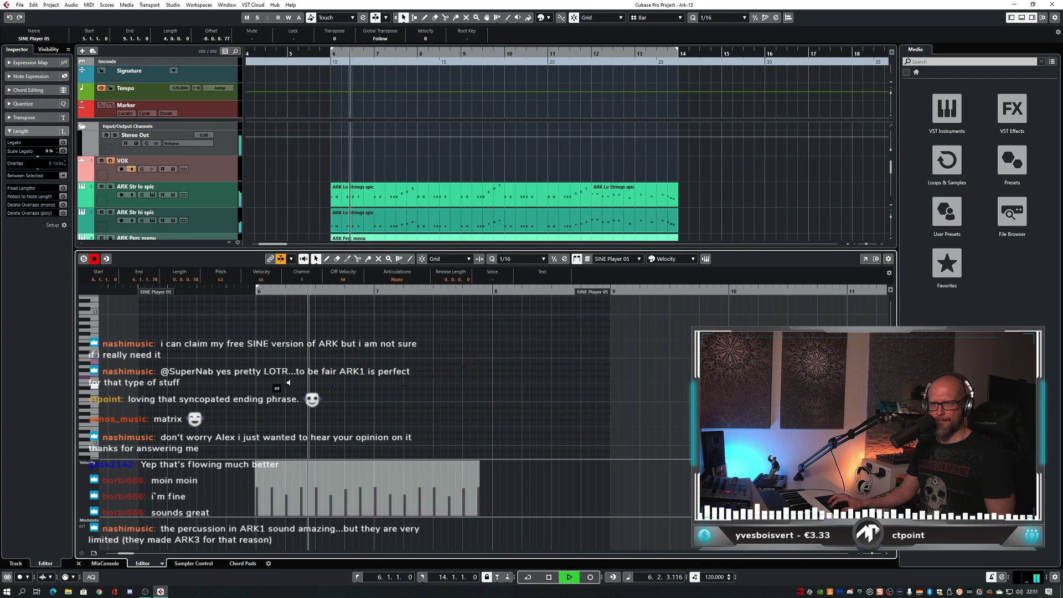
{"action": "left_click_drag", "start_coordinate": [289, 392], "coordinate": [290, 354]}
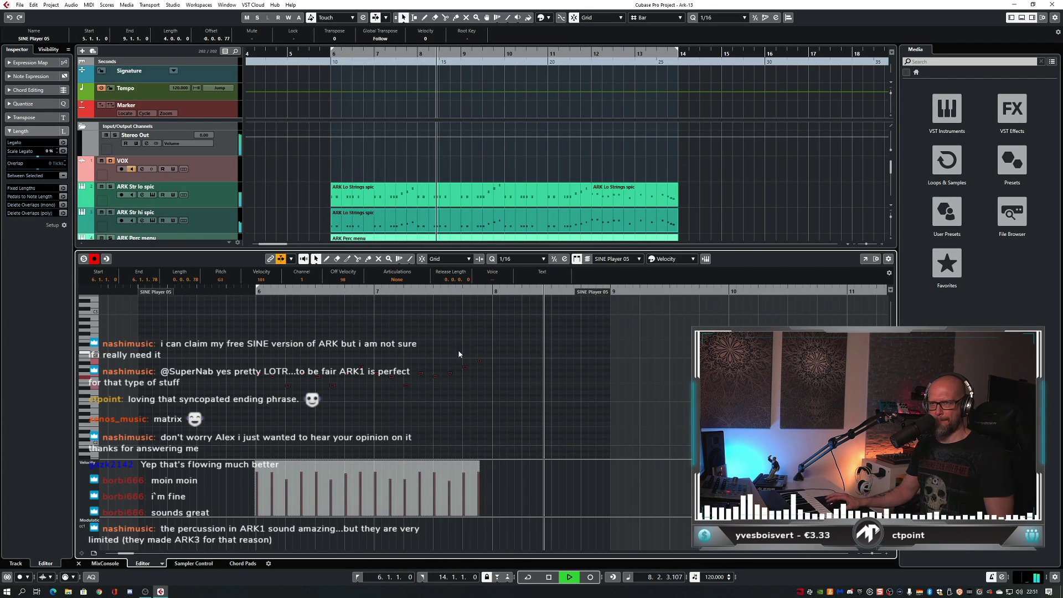
{"action": "key", "text": "space"}
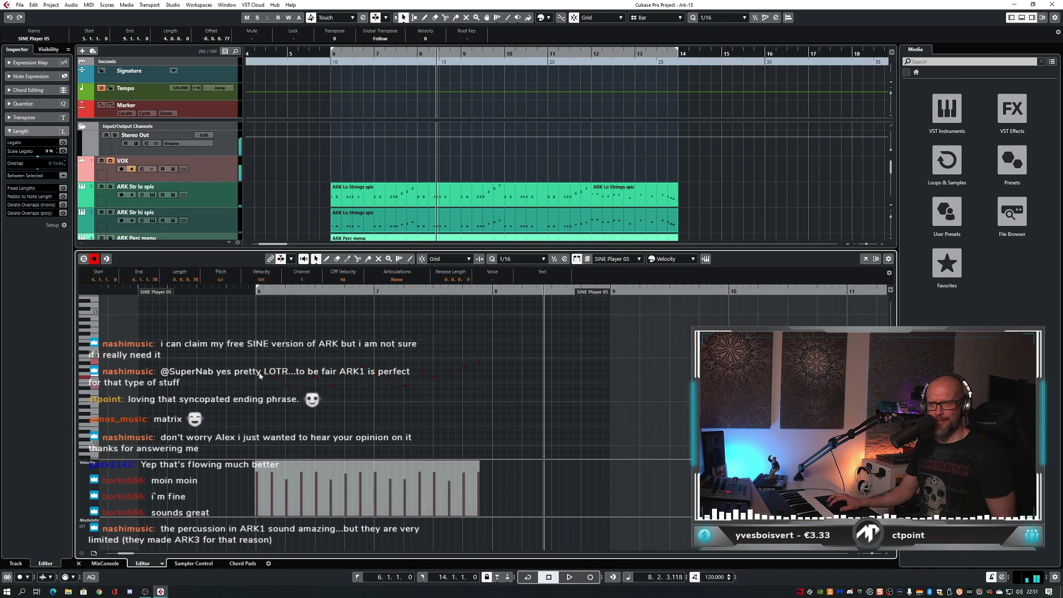
- Copy the two-bar phrase to bar 8, enlarge the part for it and extend the part's end to bar 10
{"action": "left_click_drag", "start_coordinate": [497, 377], "coordinate": [494, 382]}
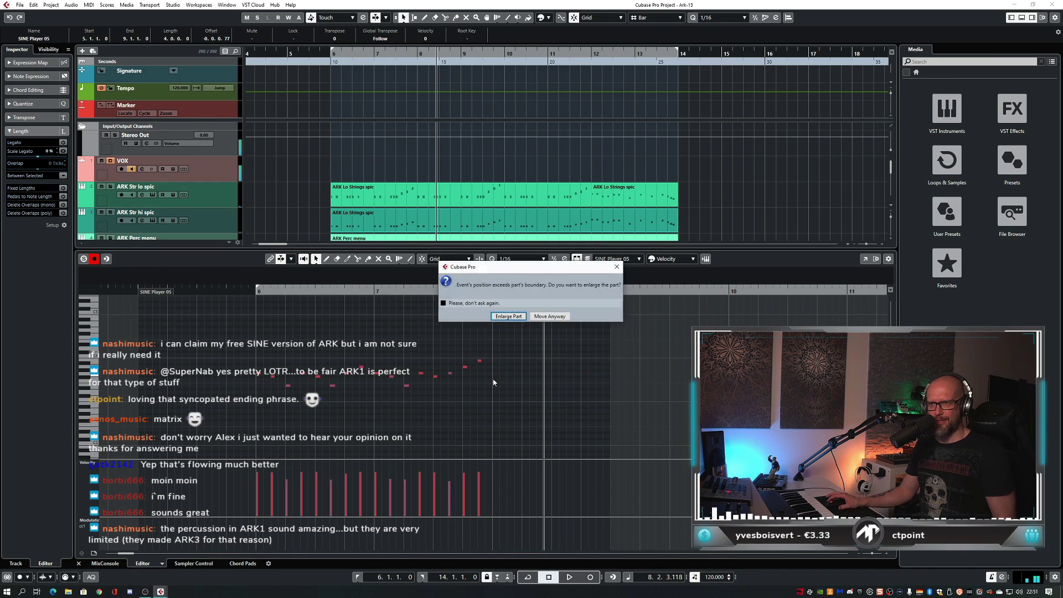
{"action": "left_click", "coordinate": [508, 316]}
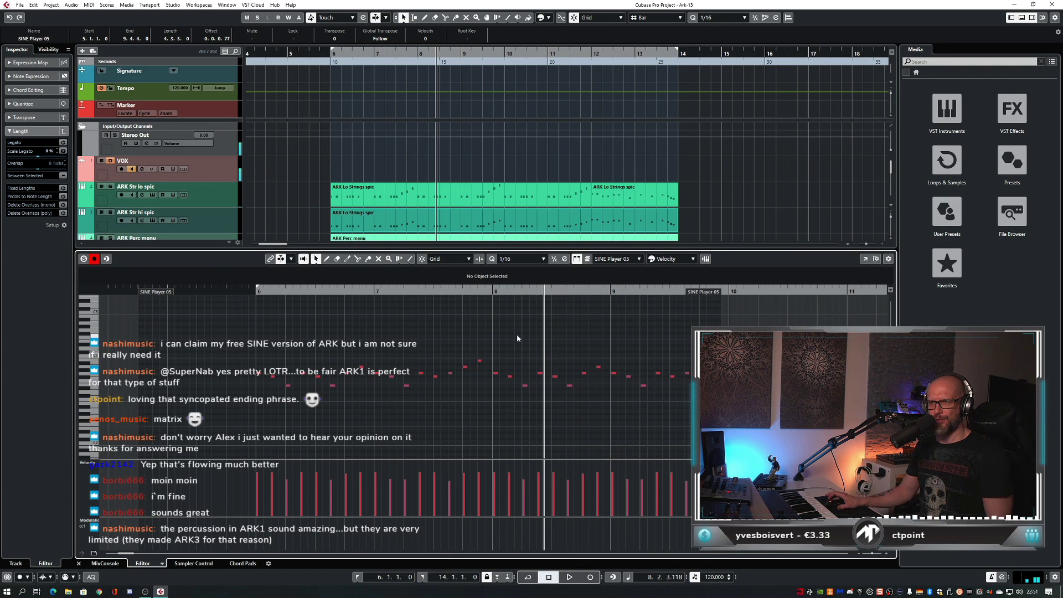
{"action": "left_click_drag", "start_coordinate": [682, 324], "coordinate": [412, 416]}
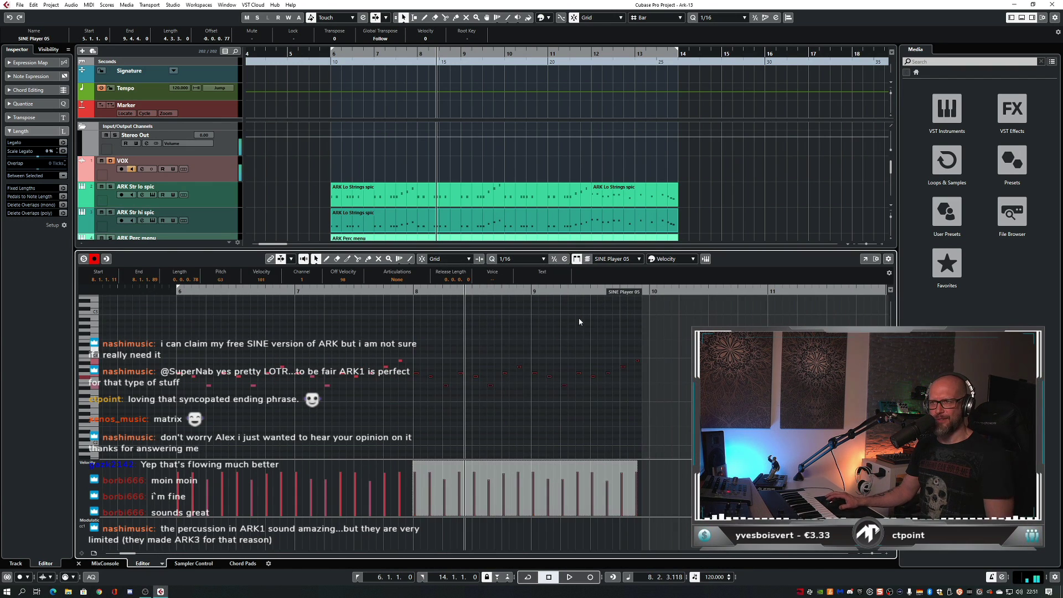
{"action": "left_click_drag", "start_coordinate": [630, 298], "coordinate": [639, 298]}
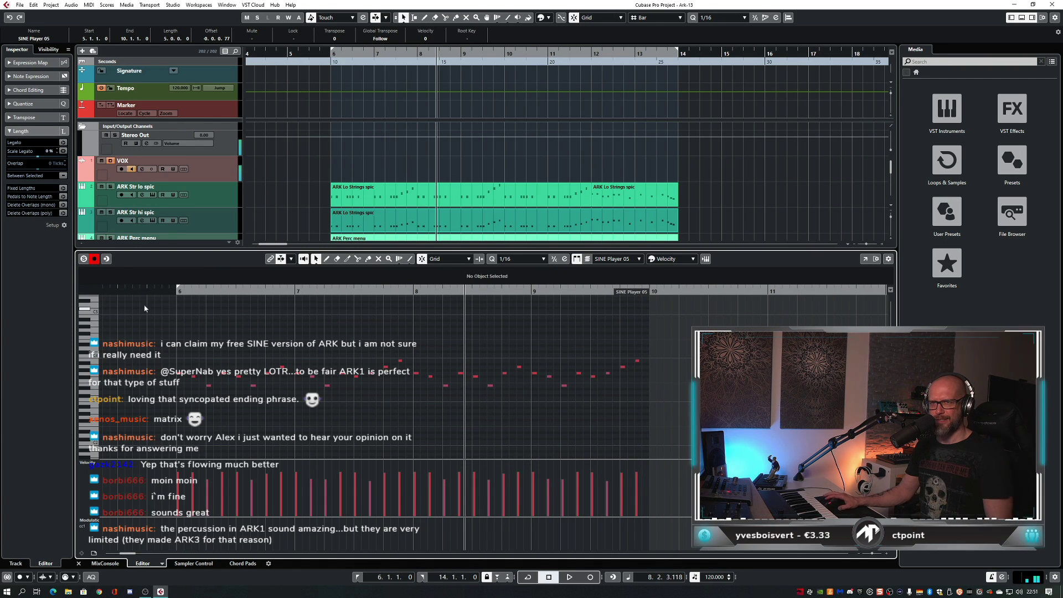
- Change the note at 6.4.3 to F#3 and play the phrase from bar 6 into bar 8
{"action": "left_click", "coordinate": [165, 288]}
{"action": "key", "text": "space"}
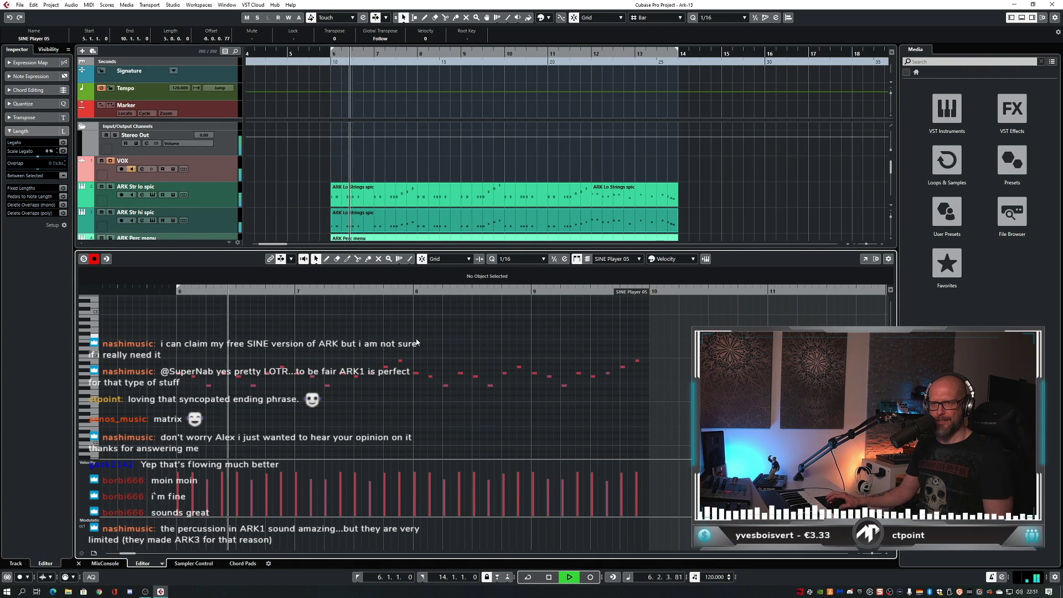
{"action": "key", "text": "ctrl+a"}
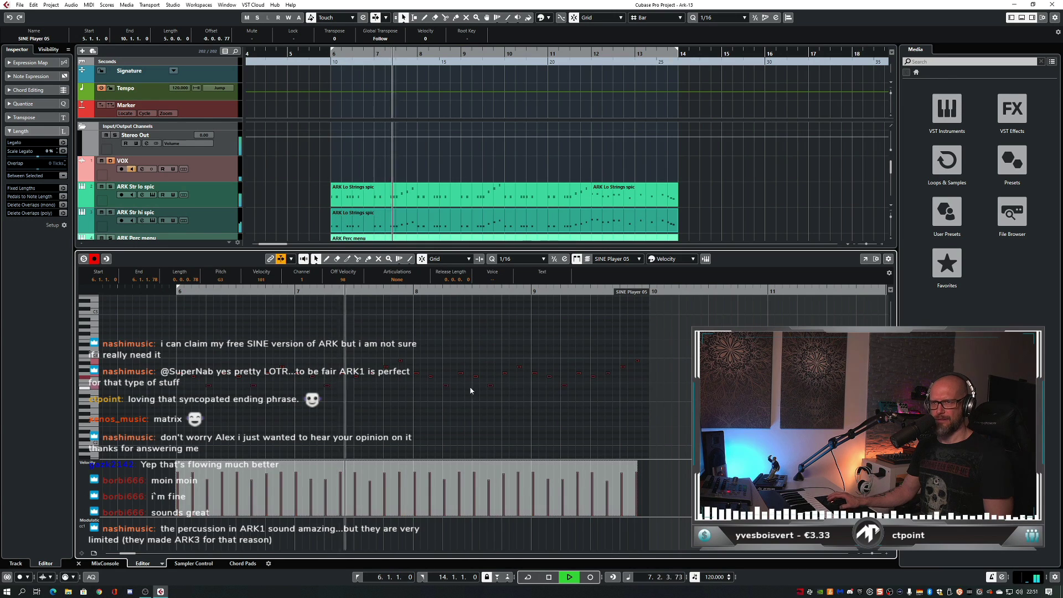
{"action": "key", "text": "space"}
{"action": "key", "text": "space"}
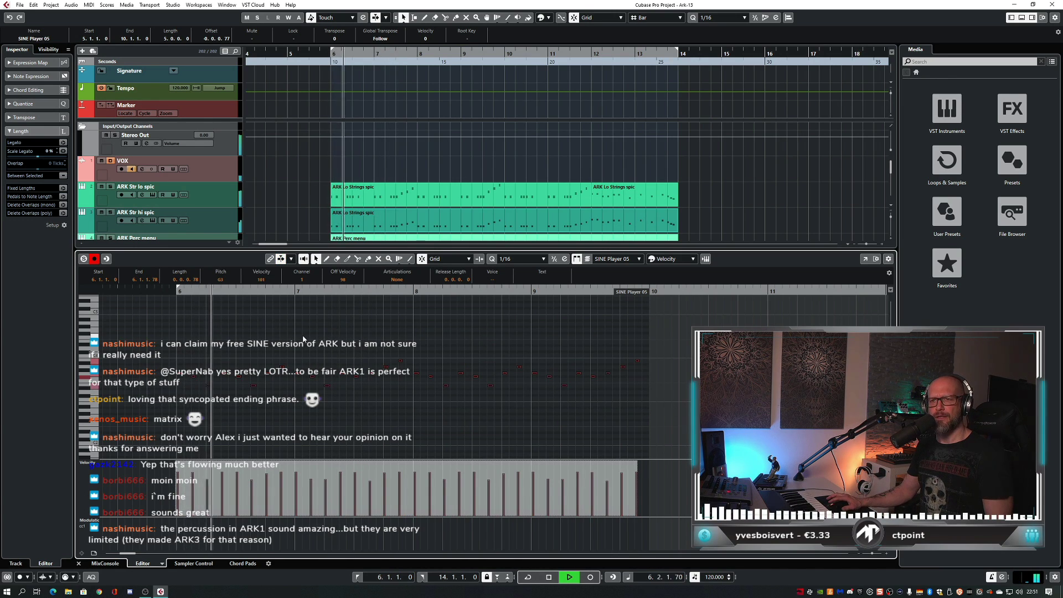
{"action": "left_click", "coordinate": [308, 329]}
{"action": "key", "text": "space"}
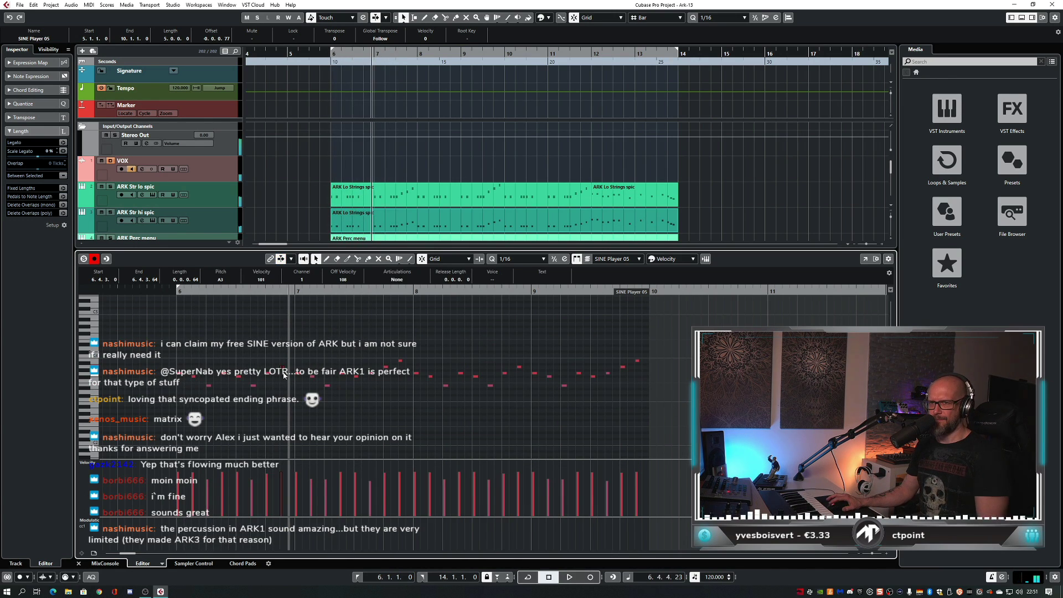
{"action": "key", "text": "KP_0"}
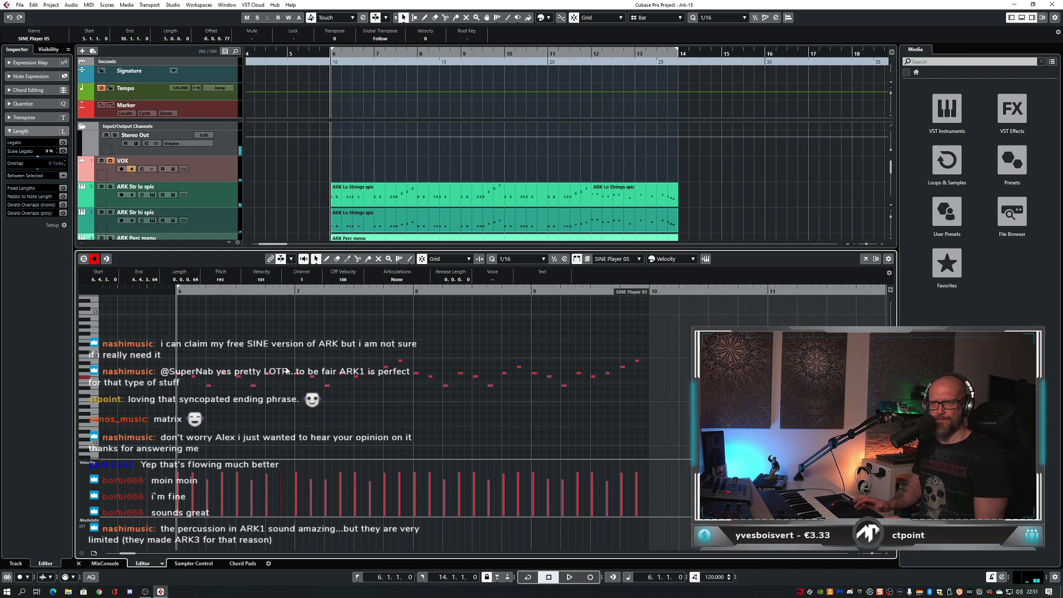
{"action": "key", "text": "space"}
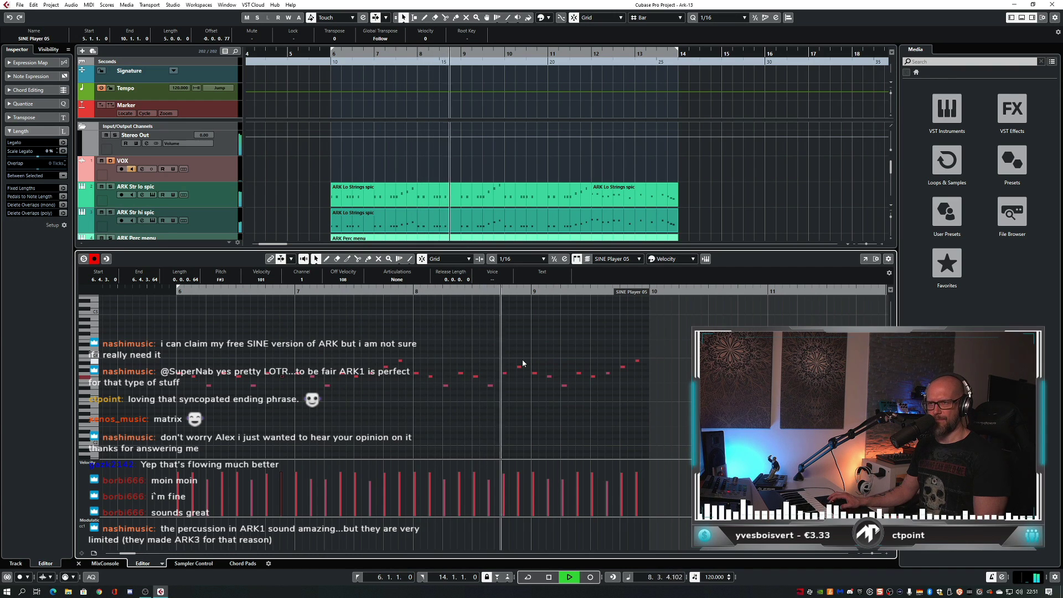
{"action": "key", "text": "space"}
- Raise the notes at 9.3.1, 9.3.3 and 9.4.1 to form a climbing line in bar 9, and audition the ending
{"action": "left_click", "coordinate": [516, 292]}
{"action": "key", "text": "space"}
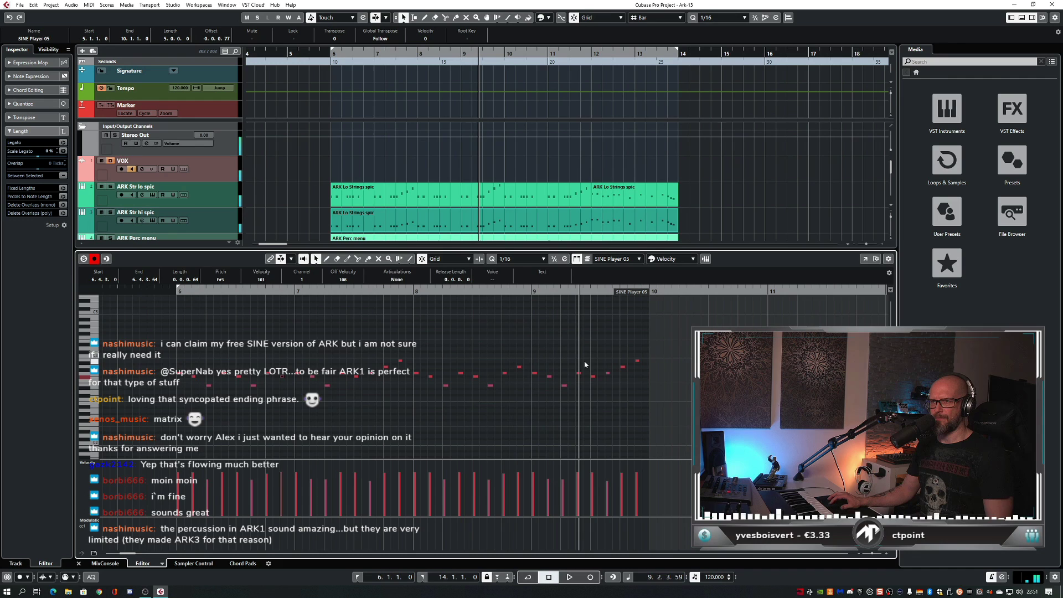
{"action": "left_click_drag", "start_coordinate": [592, 376], "coordinate": [593, 373]}
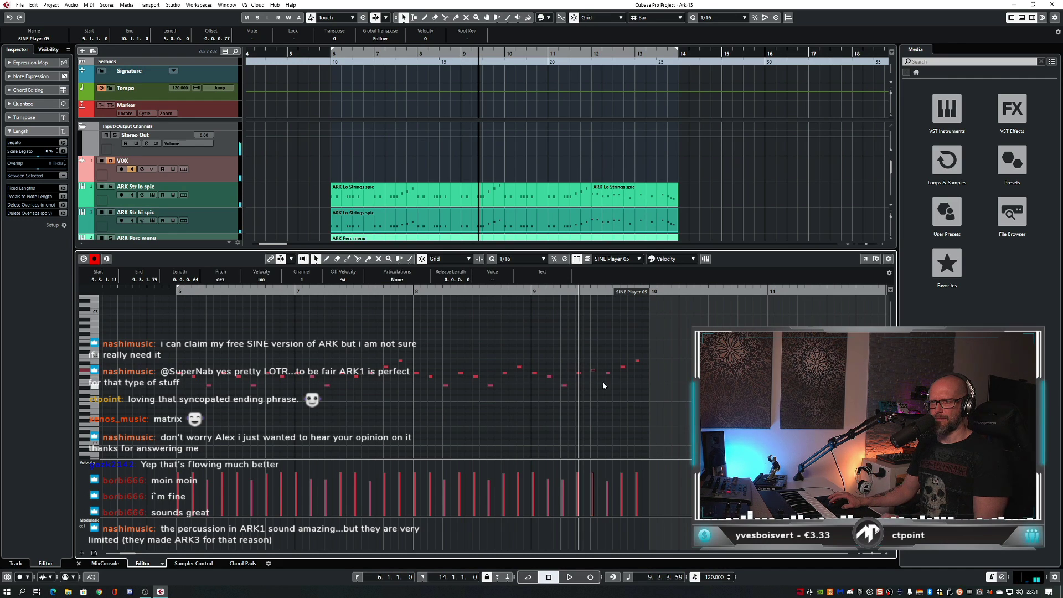
{"action": "left_click", "coordinate": [624, 383]}
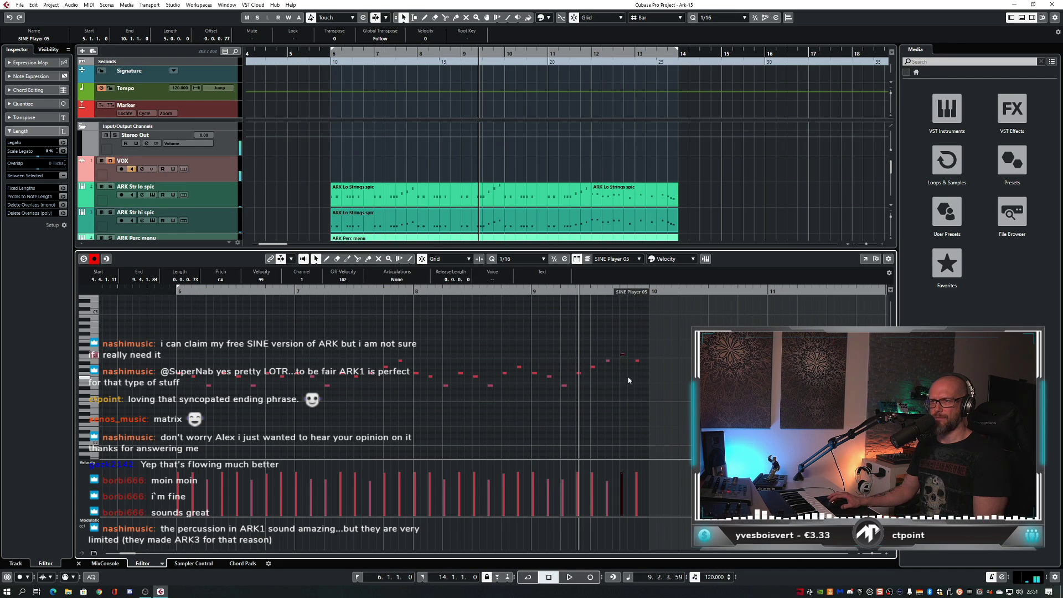
{"action": "left_click", "coordinate": [556, 306]}
{"action": "key", "text": "space"}
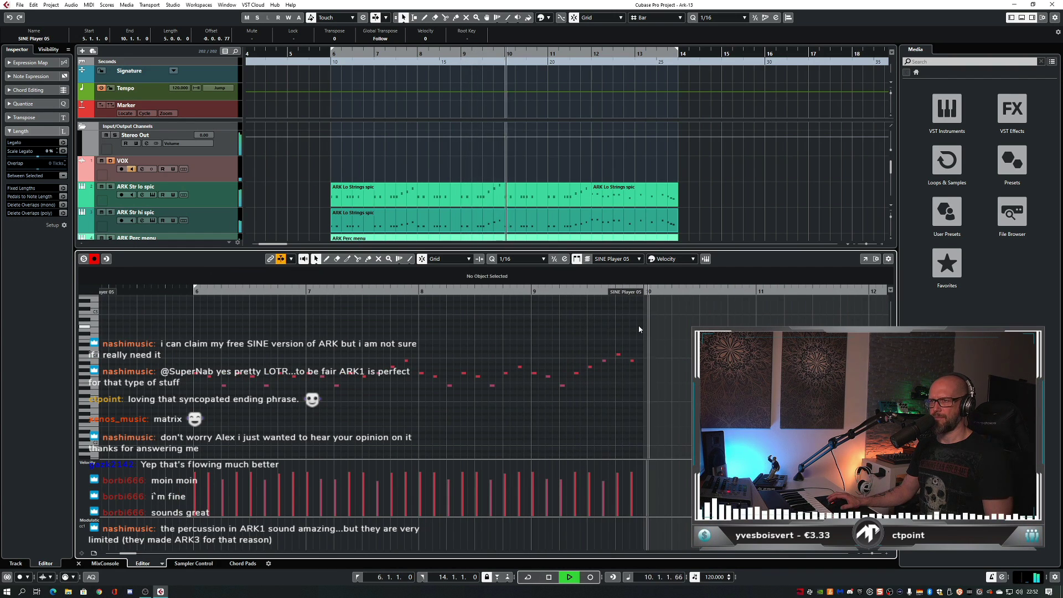
{"action": "key", "text": "space"}
- Play the complete four-bar phrase from bar 6 to just past bar 10 with all its notes selected
{"action": "left_click", "coordinate": [198, 336]}
{"action": "key", "text": "space"}
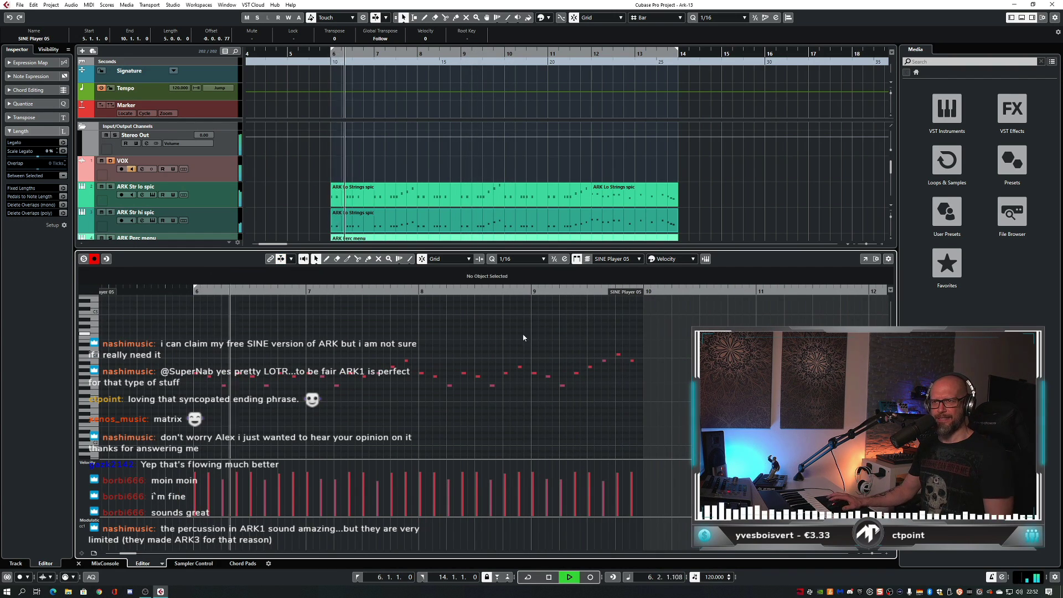
{"action": "key", "text": "ctrl+a"}
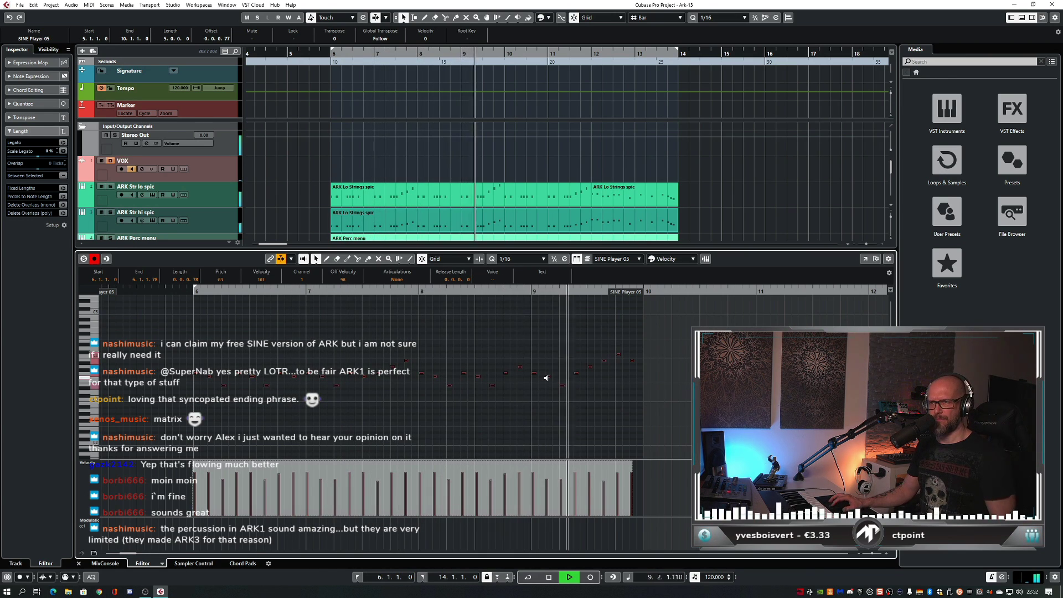
{"action": "key", "text": "space"}
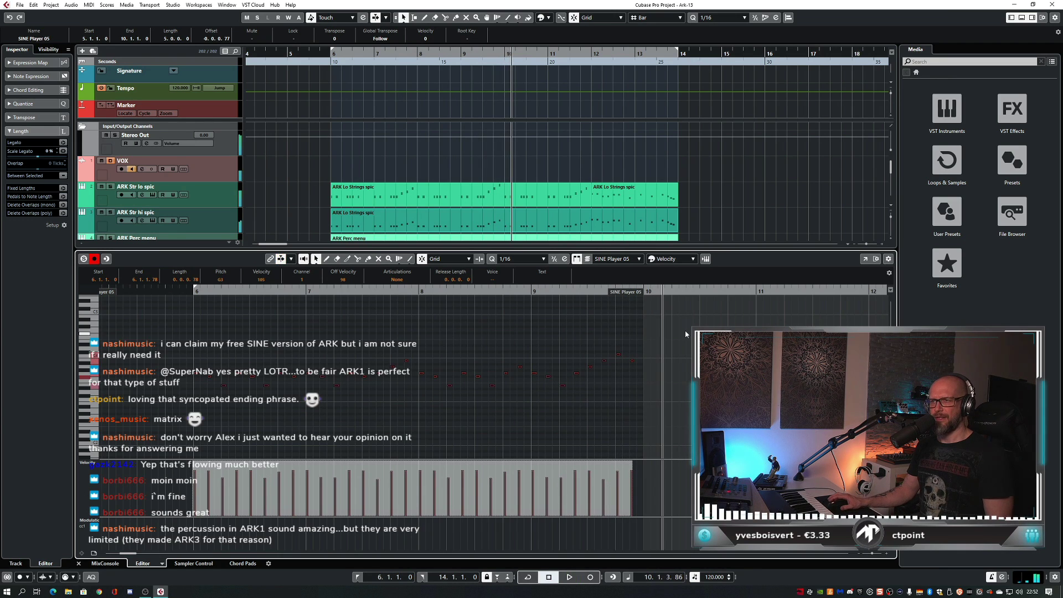
- Try doubling the rhythm with a copy of all notes one sixteenth later, audition it and undo it
{"action": "left_click_drag", "start_coordinate": [196, 376], "coordinate": [203, 378]}
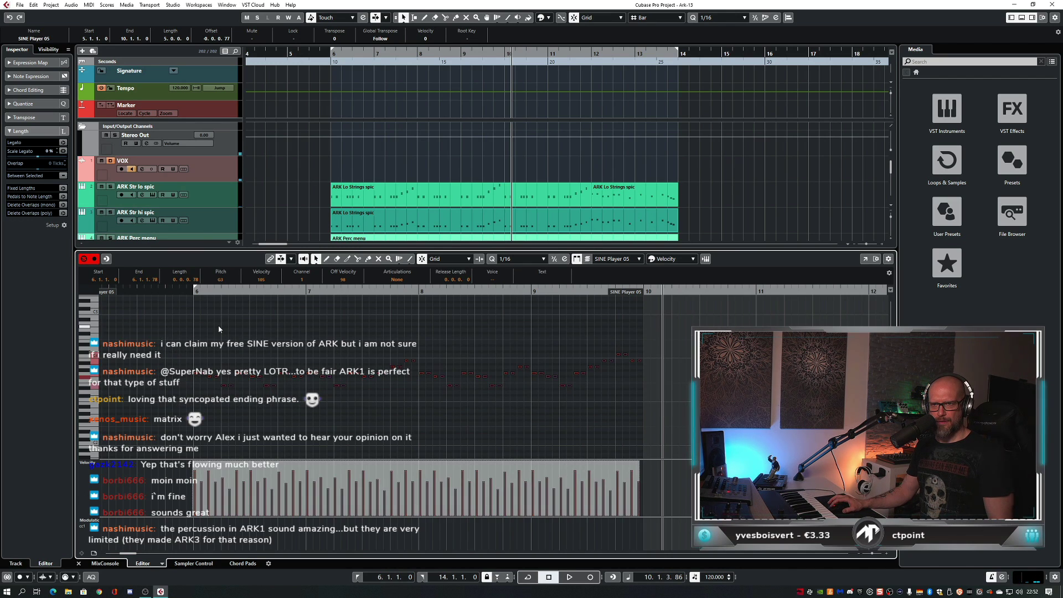
{"action": "left_click", "coordinate": [188, 295]}
{"action": "key", "text": "space"}
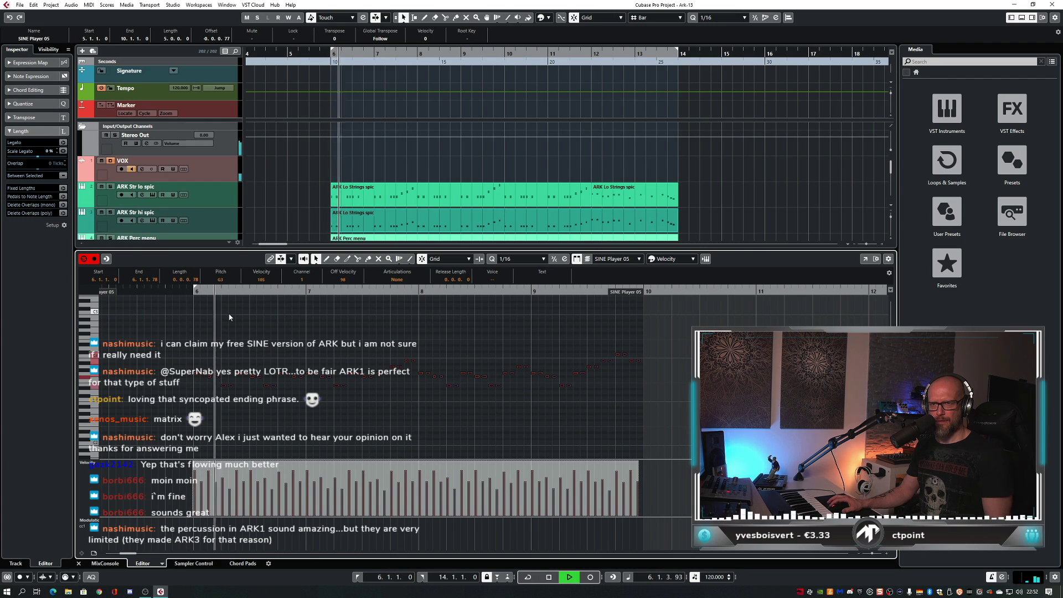
{"action": "key", "text": "space"}
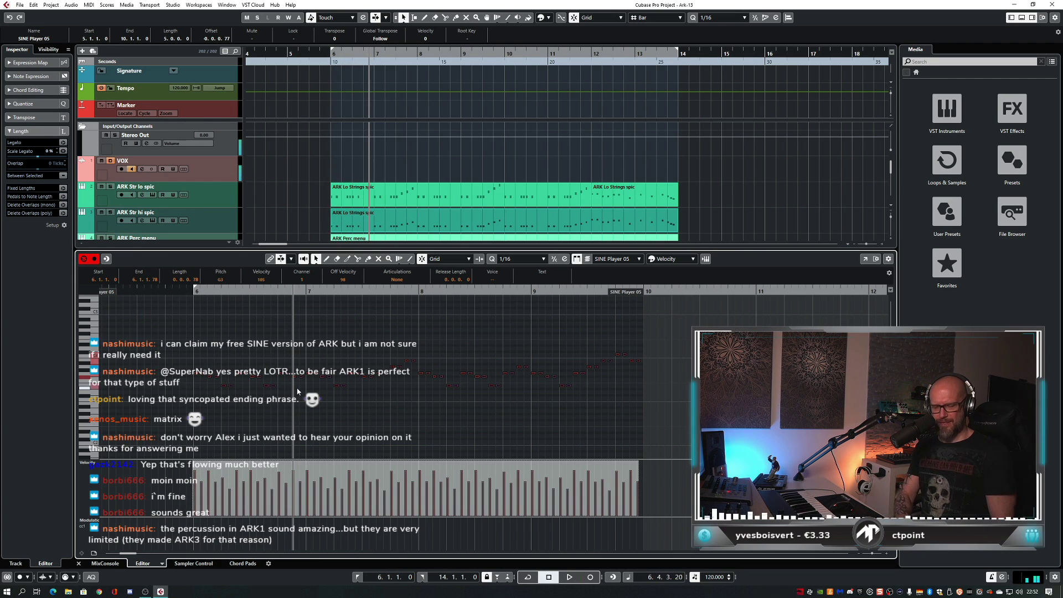
{"action": "key", "text": "ctrl+z"}
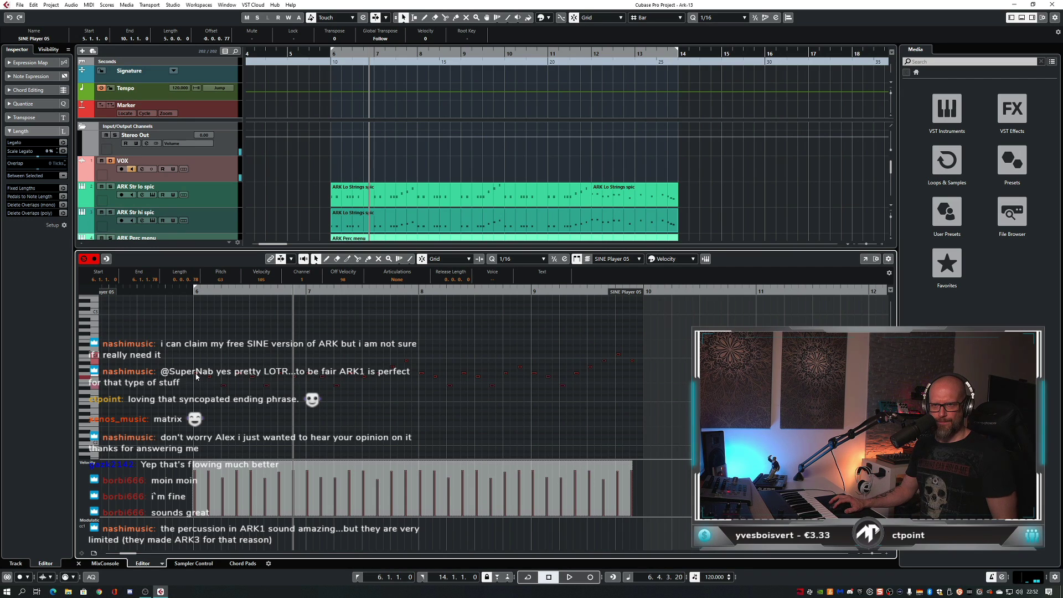
- Copy all notes of the SINE Player 05 phrase one sixteenth later, adjust the copies to softer velocities and audition them
{"action": "left_click_drag", "start_coordinate": [196, 376], "coordinate": [202, 381]}
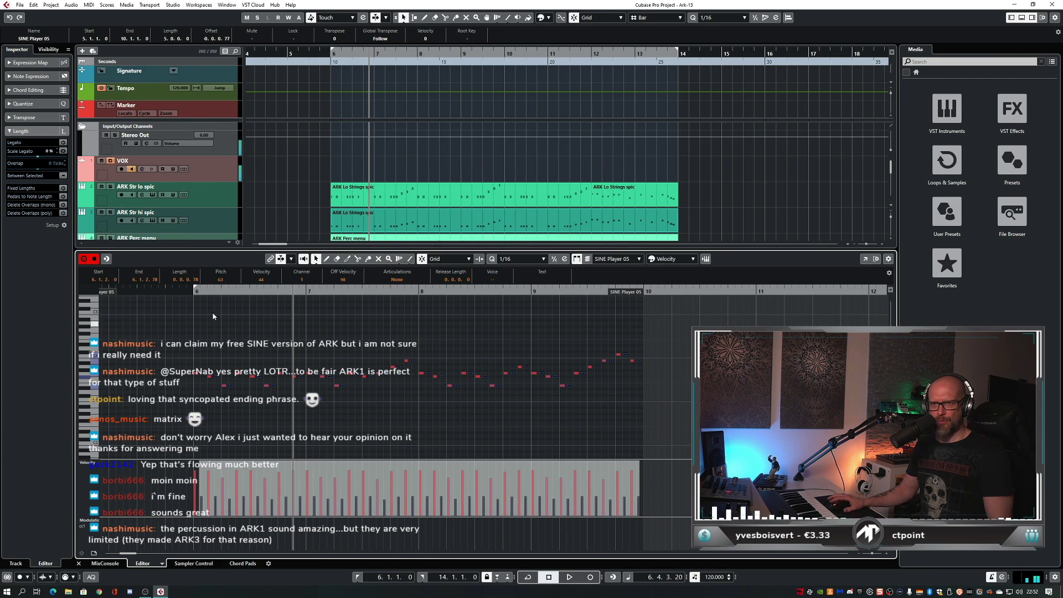
{"action": "key", "text": "space"}
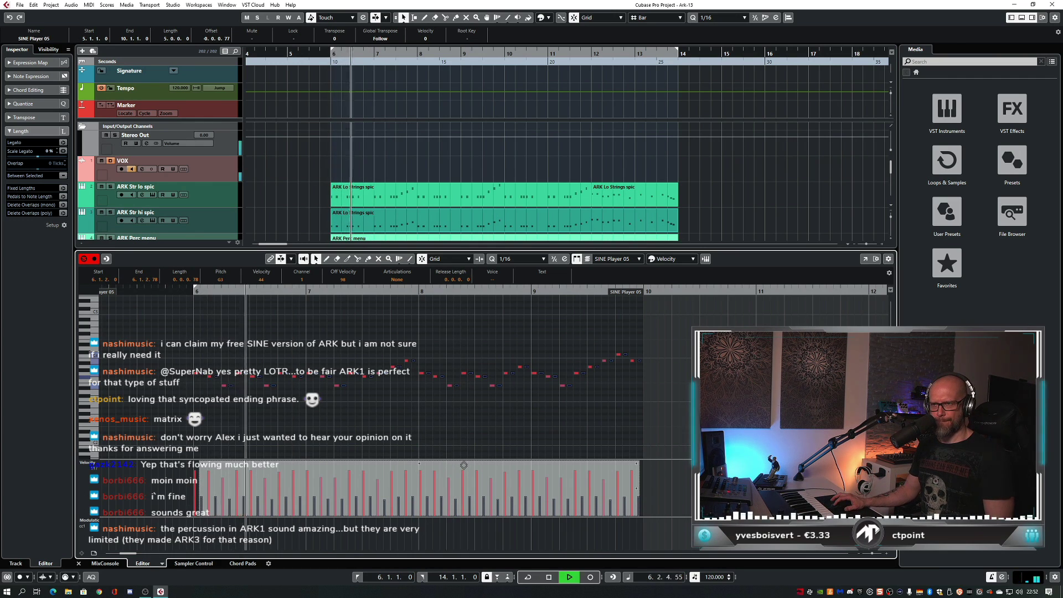
{"action": "left_click_drag", "start_coordinate": [464, 472], "coordinate": [467, 459]}
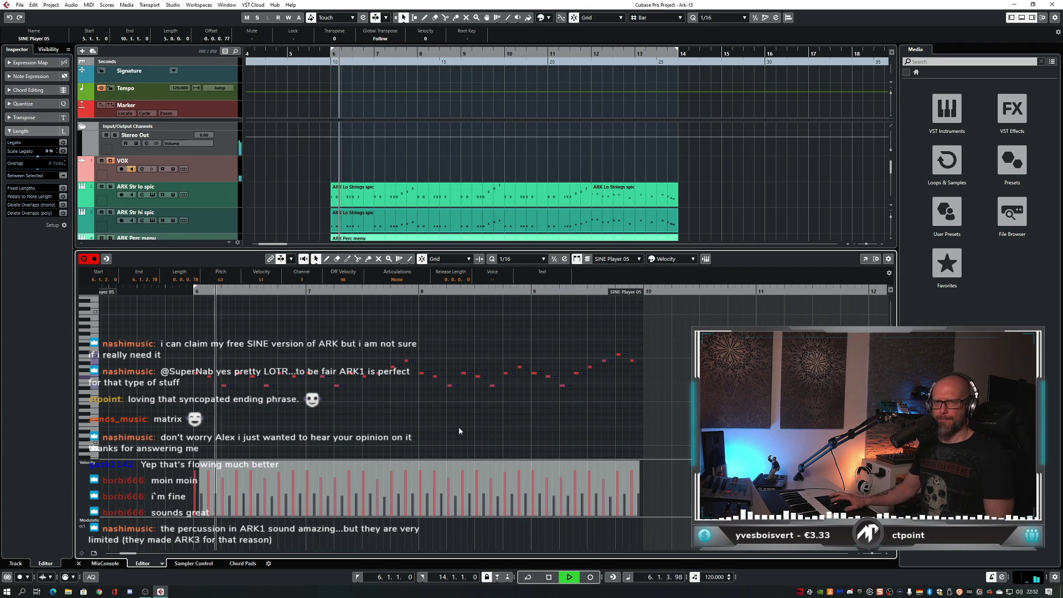
{"action": "left_click_drag", "start_coordinate": [276, 468], "coordinate": [275, 461]}
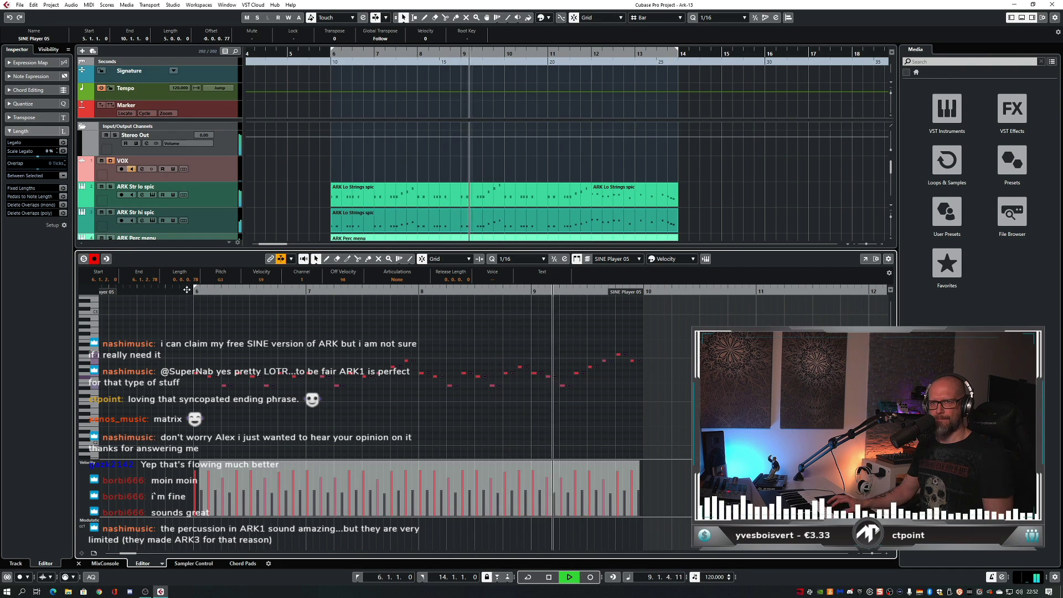
- Double all notes of the SINE Player 05 phrase an octave higher, play the result and close the note editor
{"action": "left_click", "coordinate": [198, 380]}
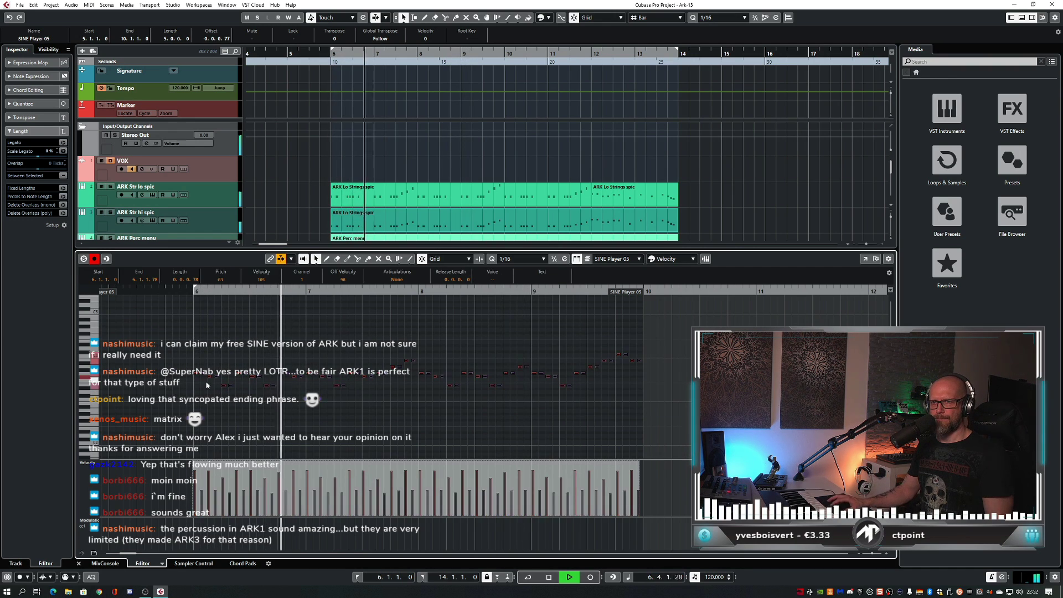
{"action": "left_click_drag", "start_coordinate": [197, 376], "coordinate": [196, 338]}
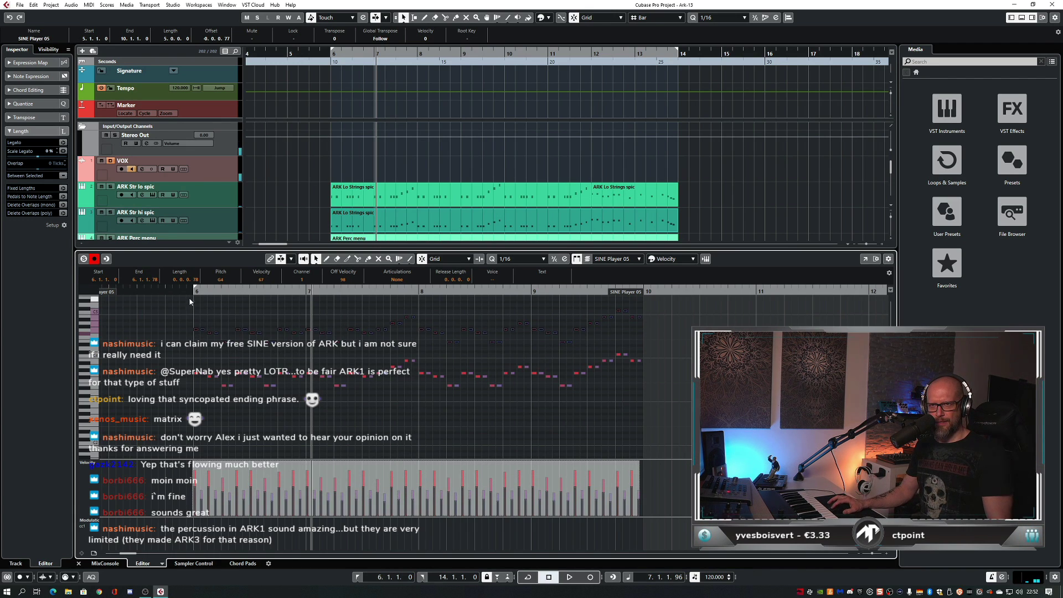
{"action": "key", "text": "space"}
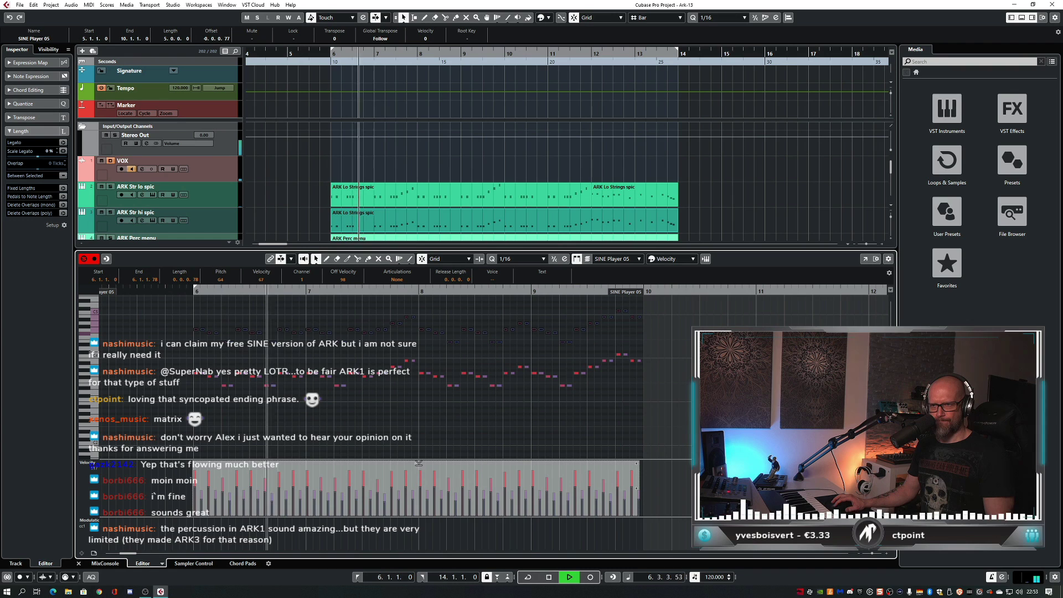
{"action": "key", "text": "ctrl+e"}
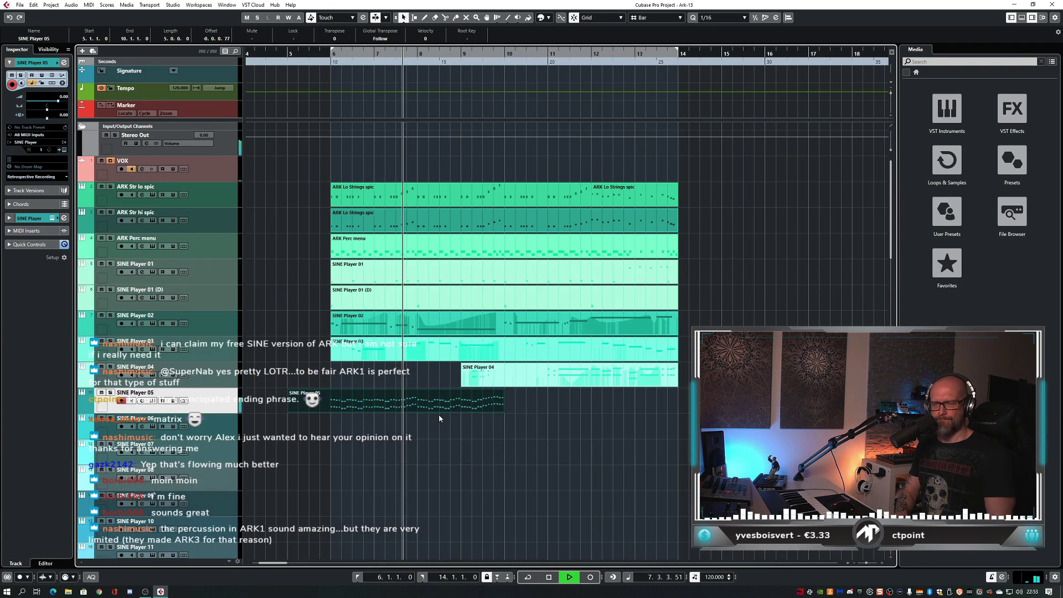
- Split the SINE Player 05 part at bar 6 and delete the section before it
{"action": "key", "text": "3"}
{"action": "left_click", "coordinate": [332, 403]}
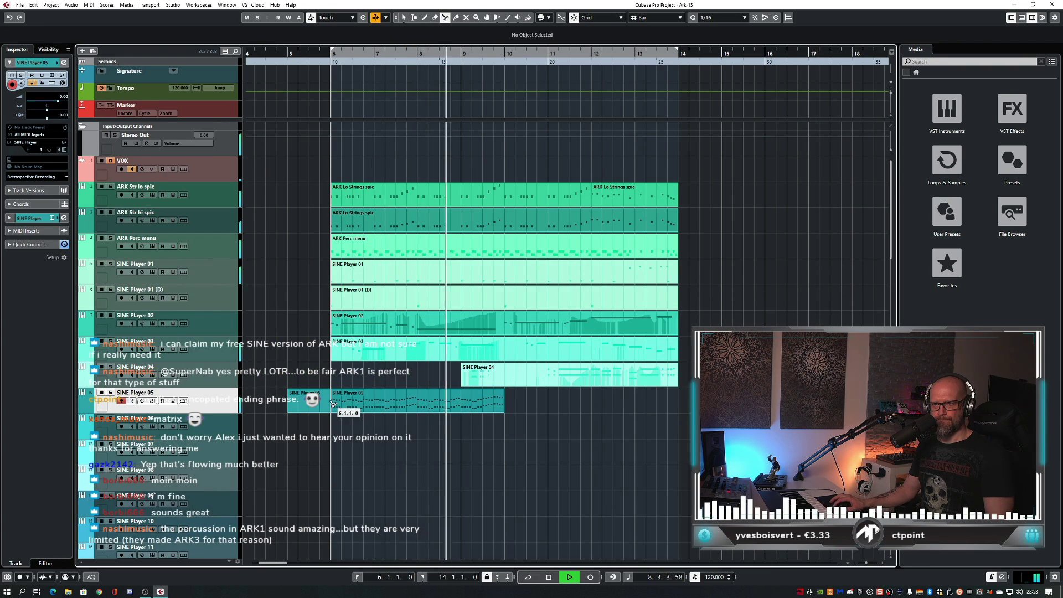
{"action": "key", "text": "1"}
{"action": "left_click", "coordinate": [324, 403]}
{"action": "key", "text": "Delete"}
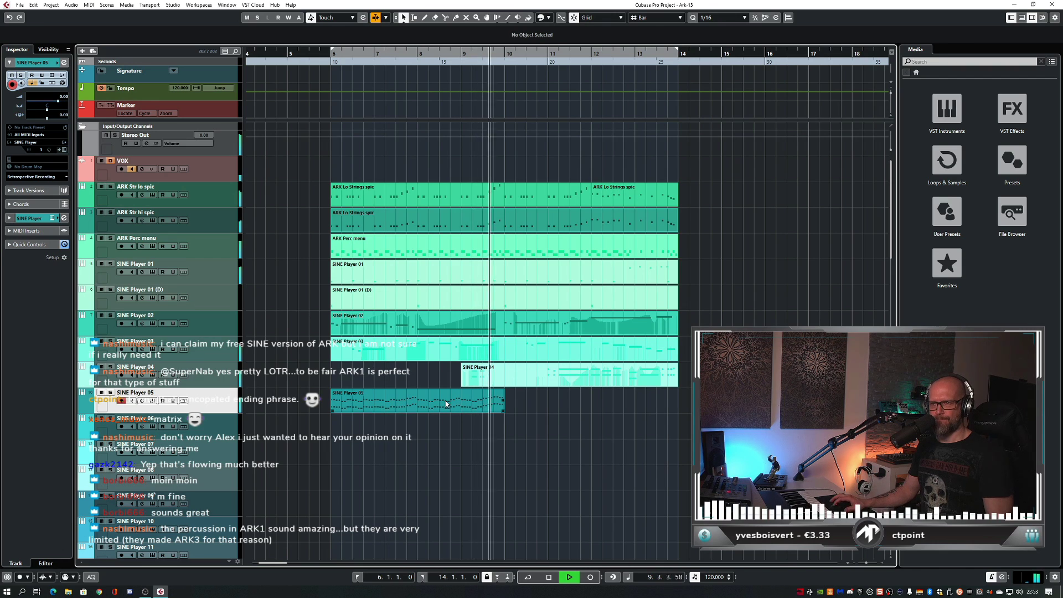
- Copy the SINE Player 05 part to bar 10, split the copy at bar 12 and delete the remainder
{"action": "left_click_drag", "start_coordinate": [445, 401], "coordinate": [610, 404]}
{"action": "left_click", "coordinate": [602, 434]}
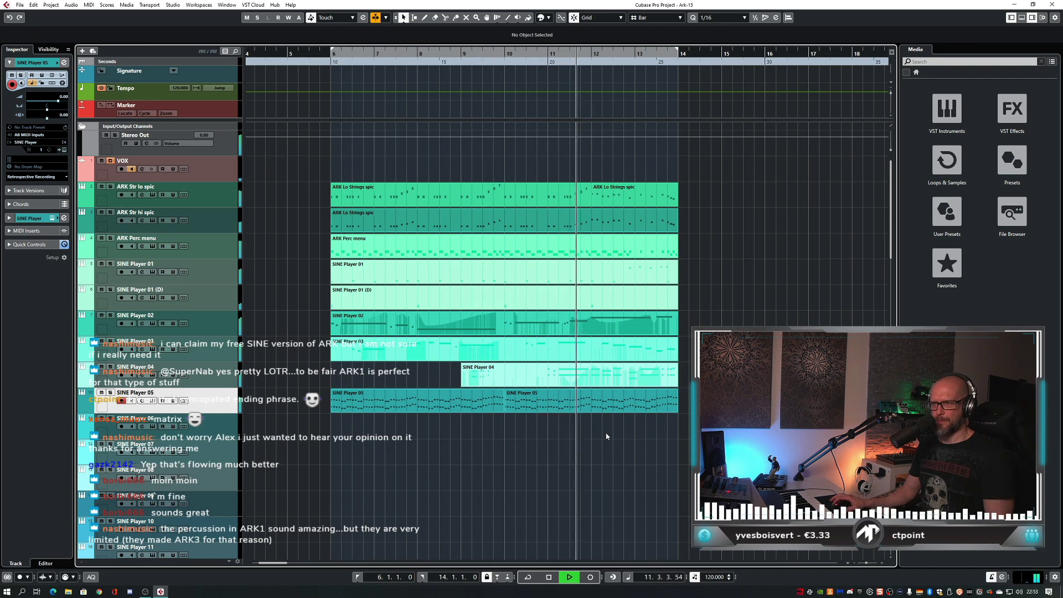
{"action": "key", "text": "3"}
{"action": "left_click", "coordinate": [607, 399]}
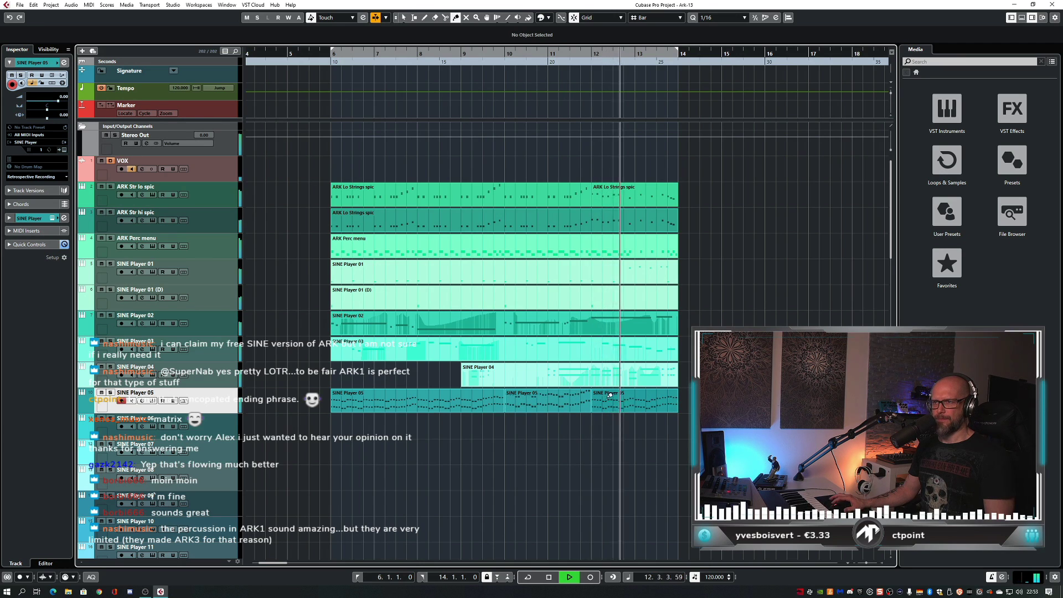
{"action": "key", "text": "1"}
{"action": "left_click", "coordinate": [609, 399]}
{"action": "key", "text": "Delete"}
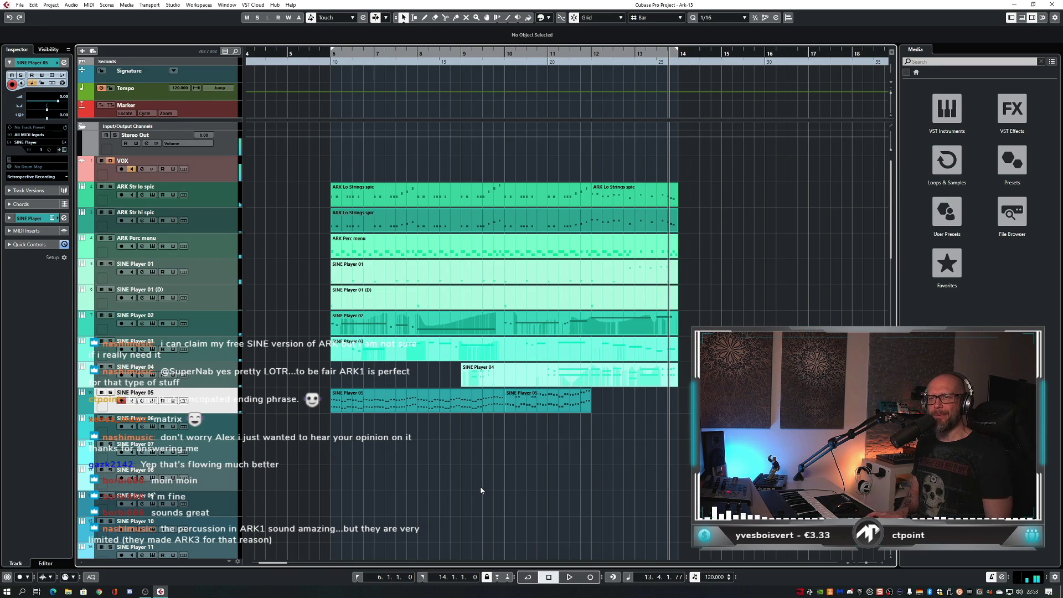
- During playback, route SINE Player 05 to the STRINGS group, set its level to about -1.6 dB and briefly solo it
{"action": "key", "text": "space"}
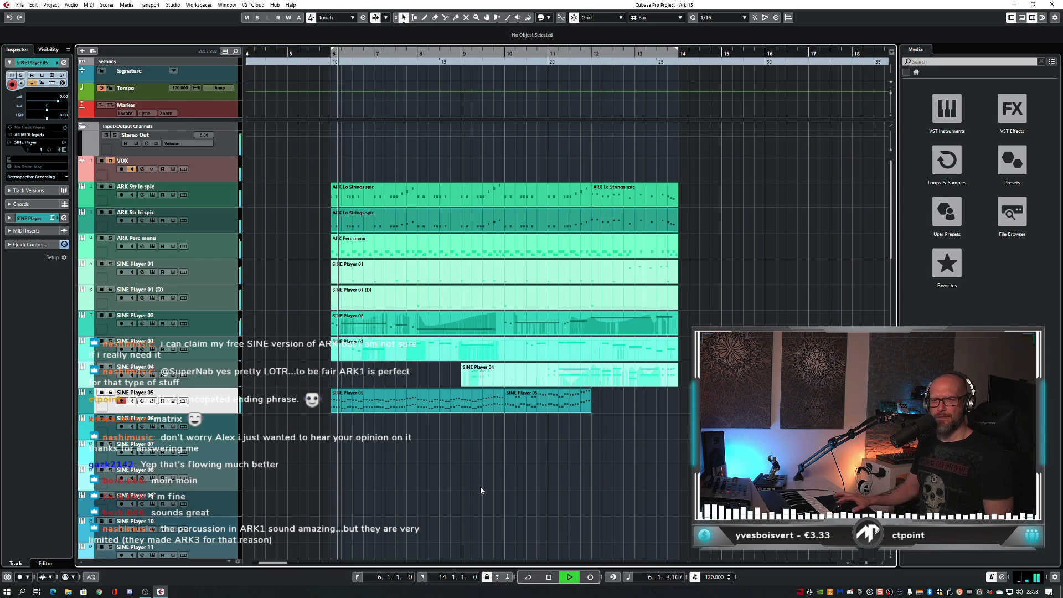
{"action": "key", "text": "F3"}
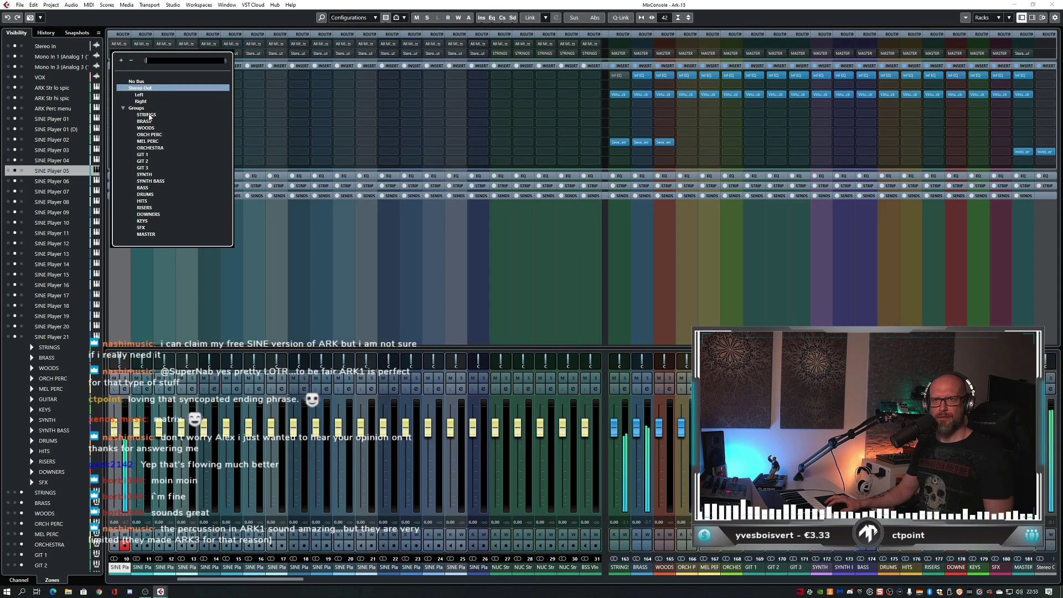
{"action": "key", "text": "Escape"}
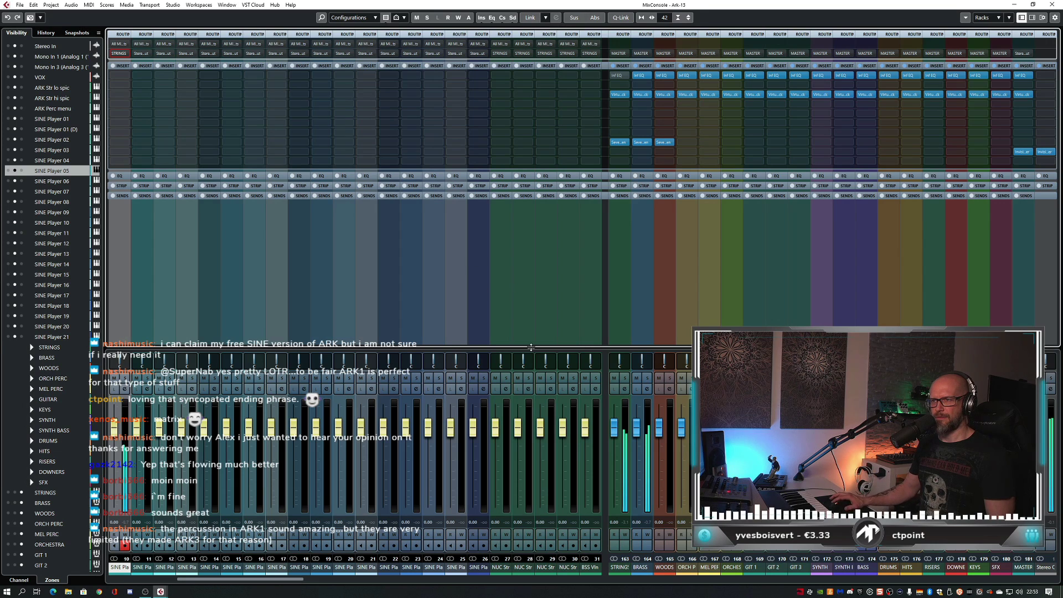
{"action": "left_click_drag", "start_coordinate": [116, 429], "coordinate": [117, 441]}
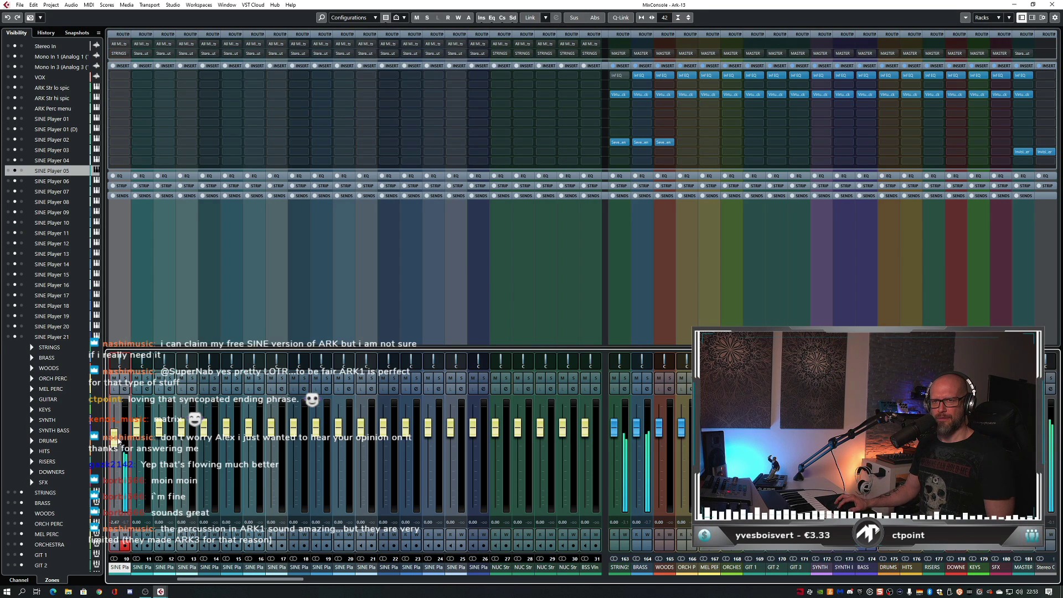
{"action": "left_click", "coordinate": [126, 378]}
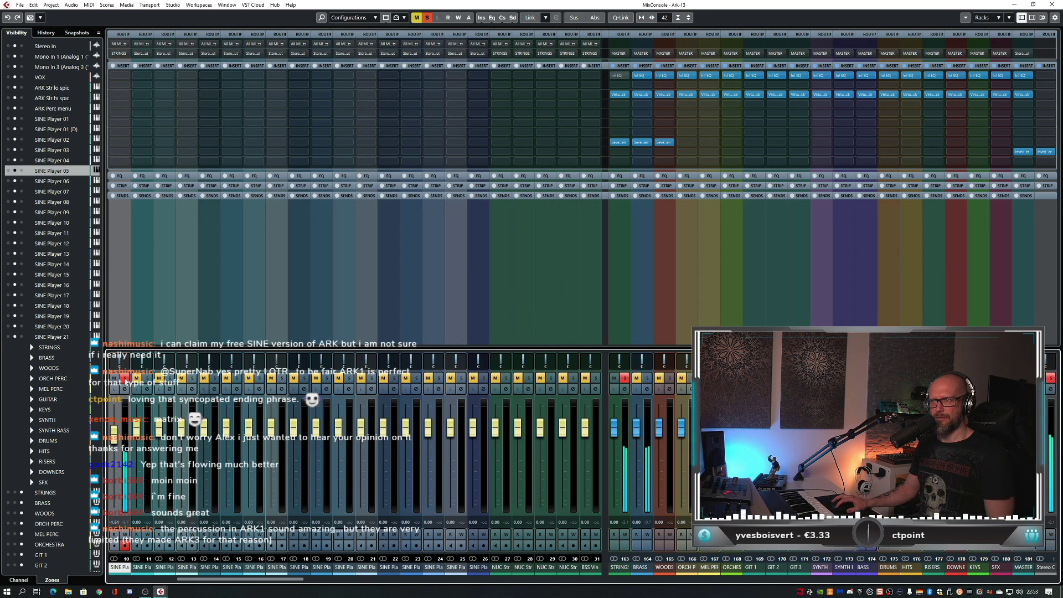
{"action": "left_click", "coordinate": [125, 379]}
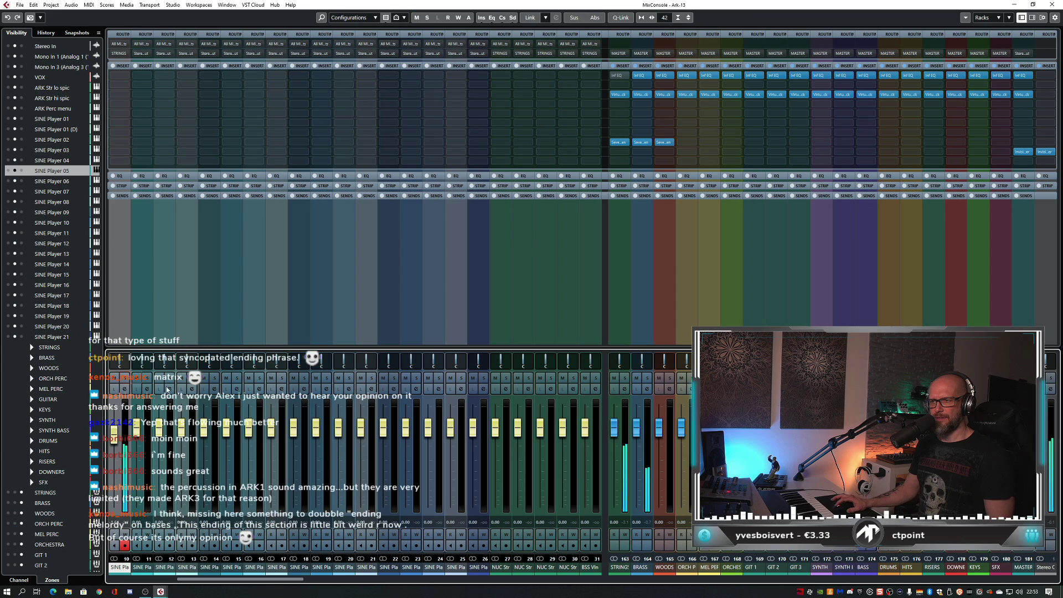
- With the STRINGS group soloed, set its Infinity EQ cut to -2.34 dB at 4.48 kHz, then unsolo it and play to bar 14
{"action": "left_click", "coordinate": [625, 378]}
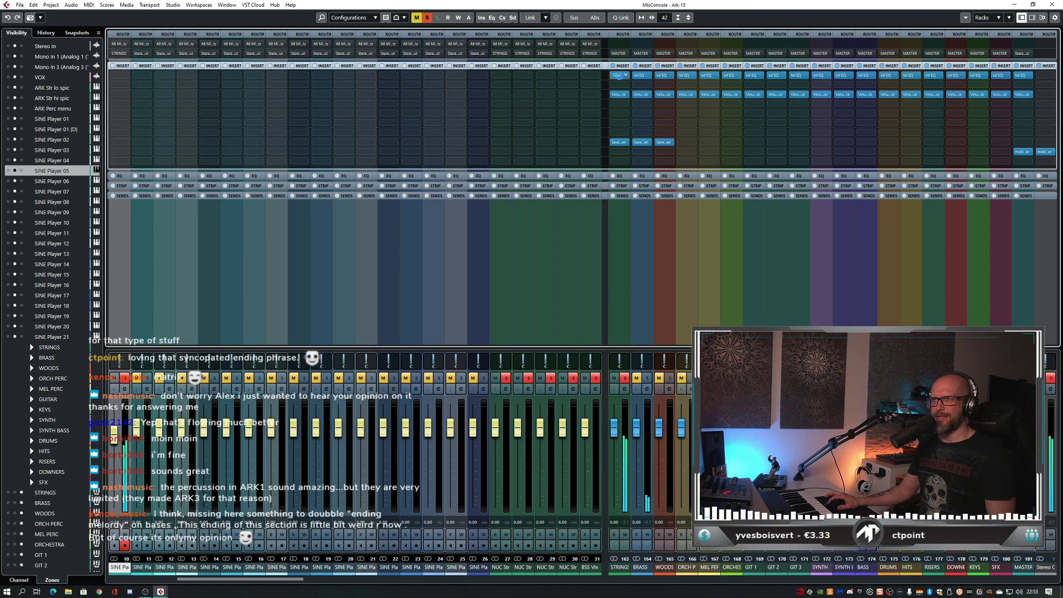
{"action": "left_click", "coordinate": [619, 75]}
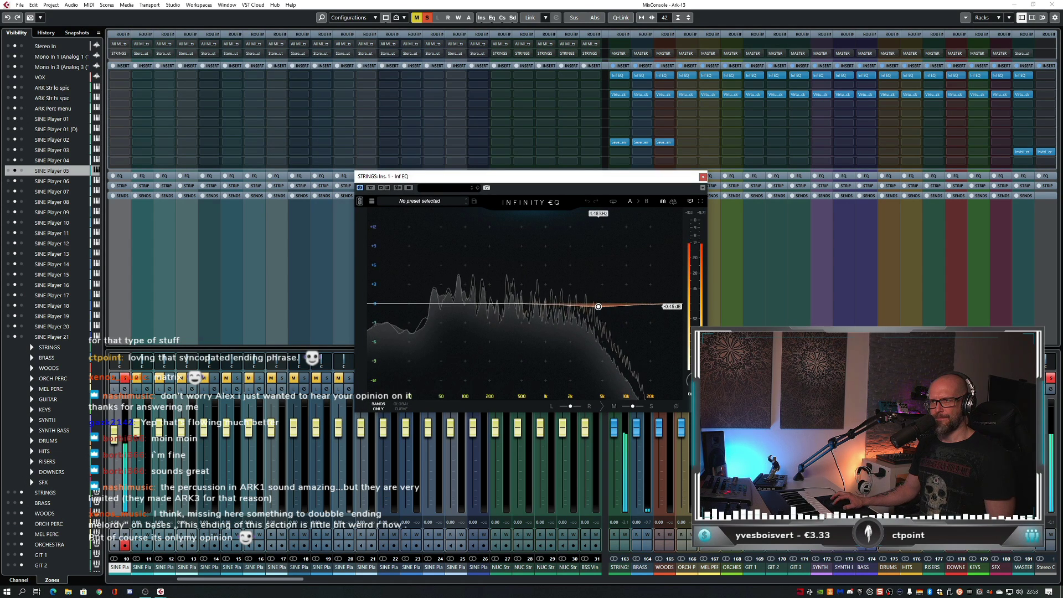
{"action": "left_click_drag", "start_coordinate": [598, 306], "coordinate": [592, 321]}
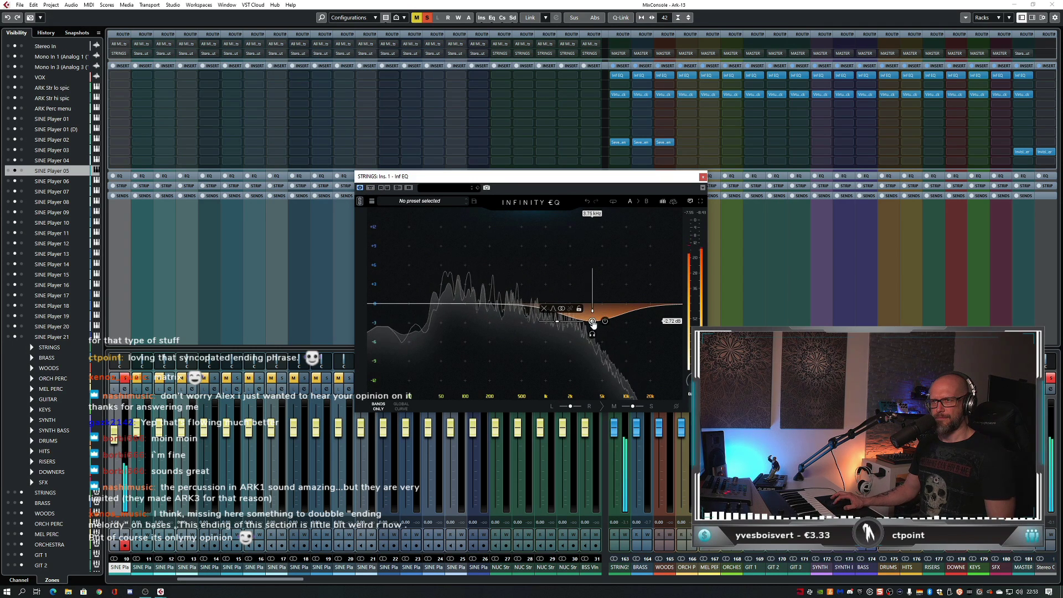
{"action": "left_click_drag", "start_coordinate": [591, 321], "coordinate": [599, 319]}
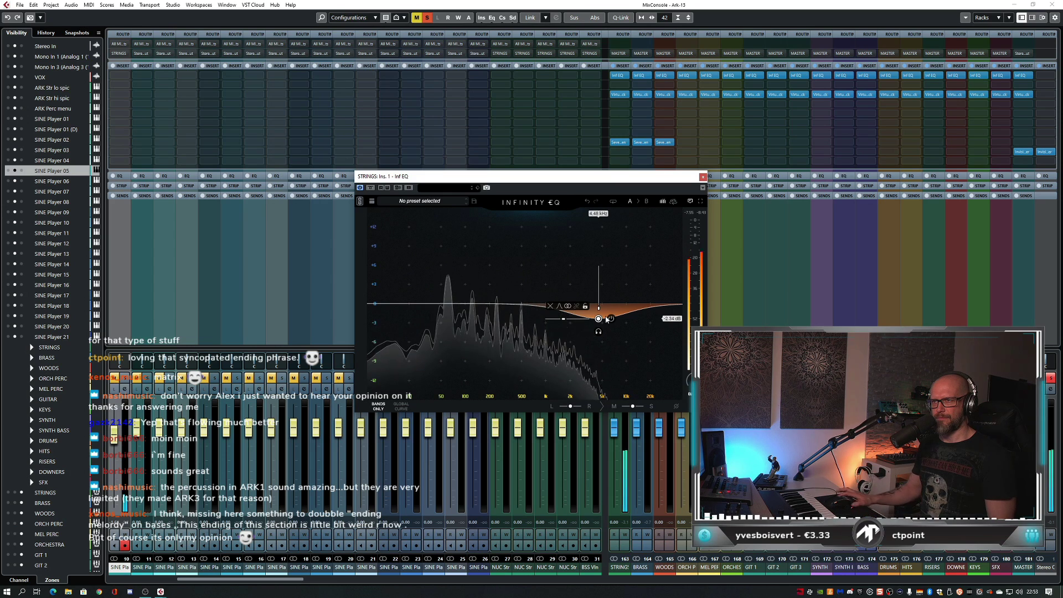
{"action": "key", "text": "ctrl+w"}
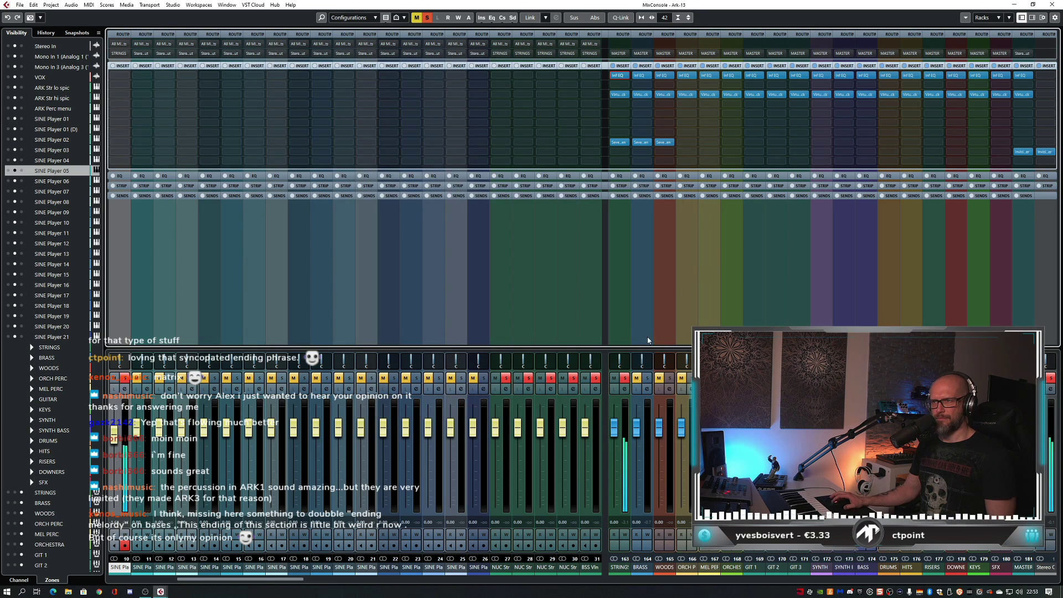
{"action": "left_click", "coordinate": [625, 378]}
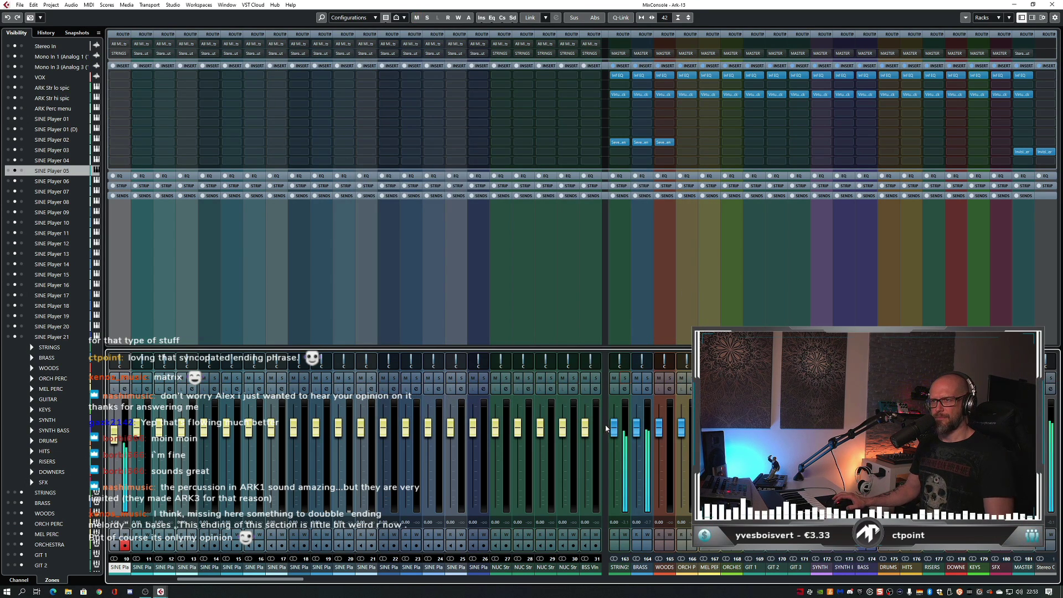
{"action": "key", "text": "F3"}
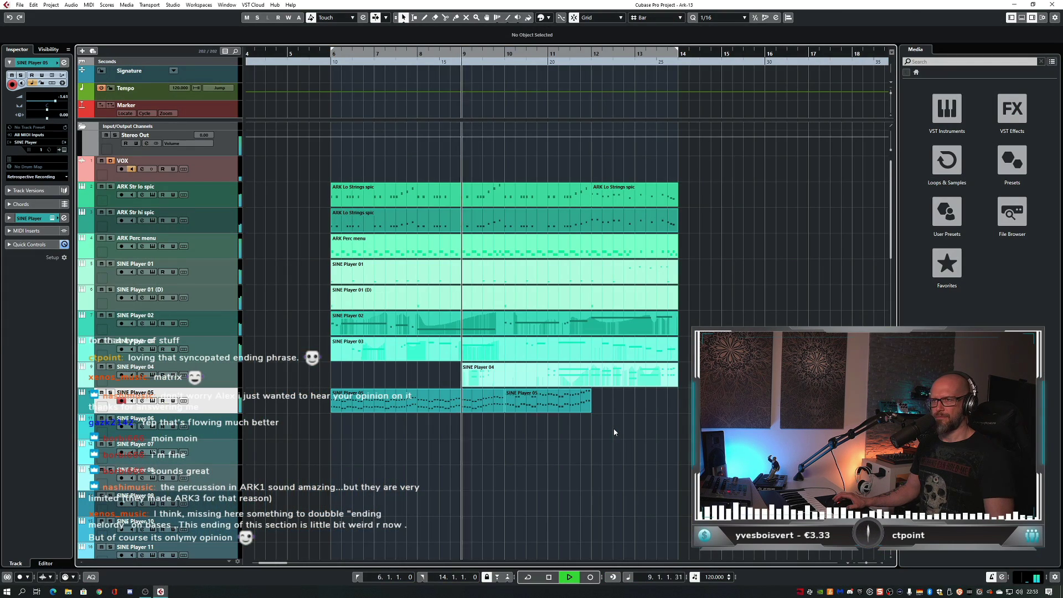
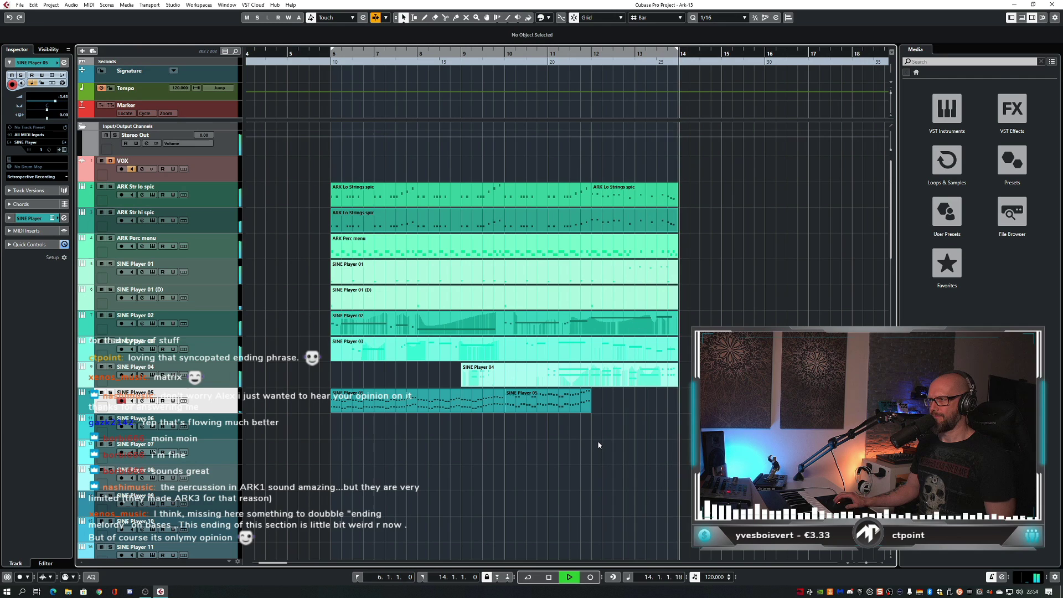
{"action": "key", "text": "space"}
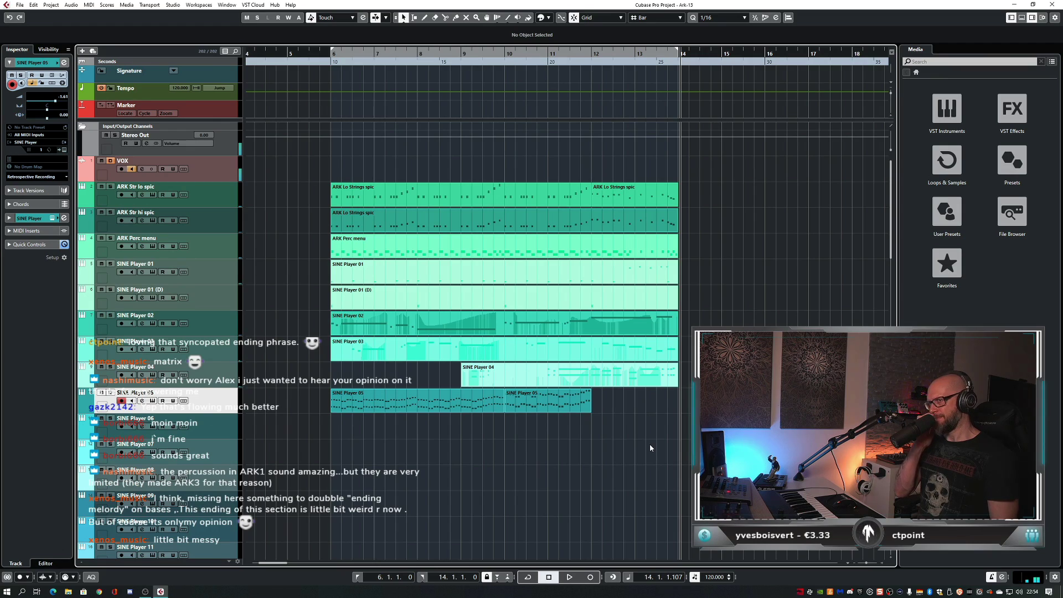
- Raise the ARK Str hi spic level to about 3.14 dB during playback, comparing it soloed and in the full mix
{"action": "left_click", "coordinate": [226, 224]}
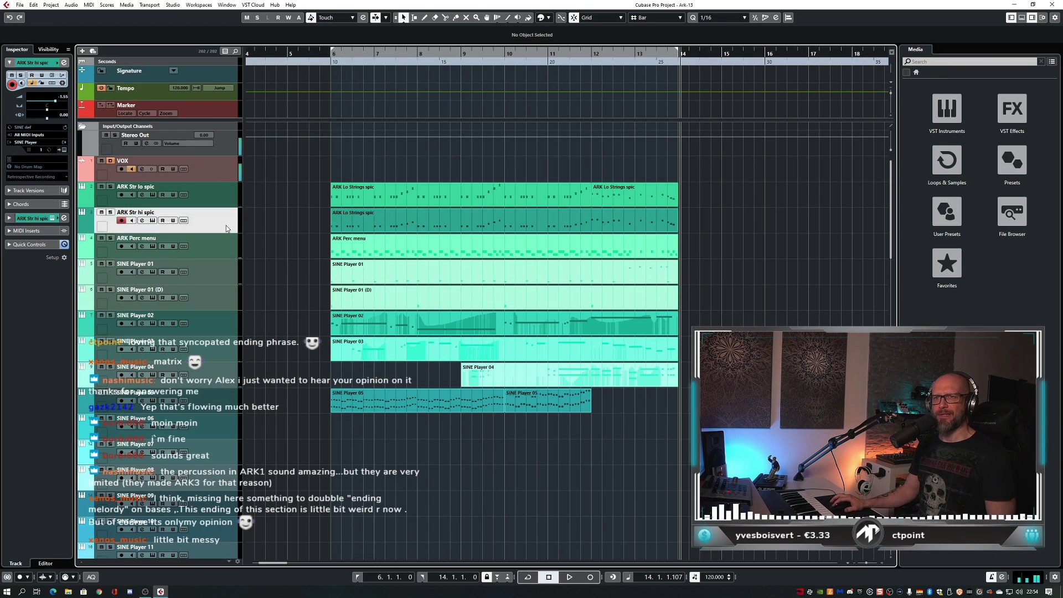
{"action": "key", "text": "s"}
{"action": "key", "text": "1"}
{"action": "key", "text": "space"}
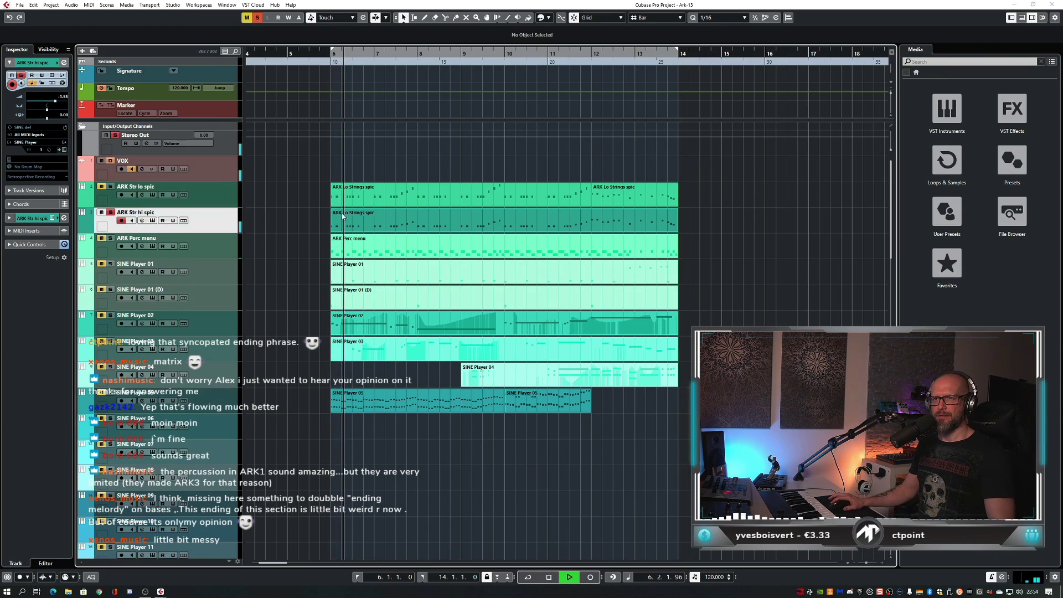
{"action": "key", "text": "F3"}
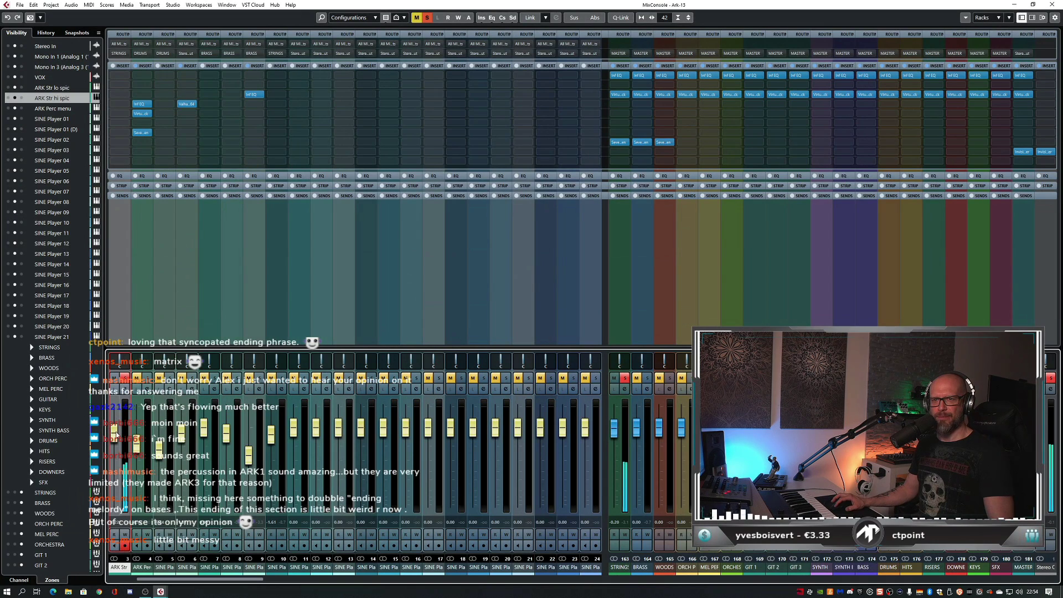
{"action": "key", "text": "s"}
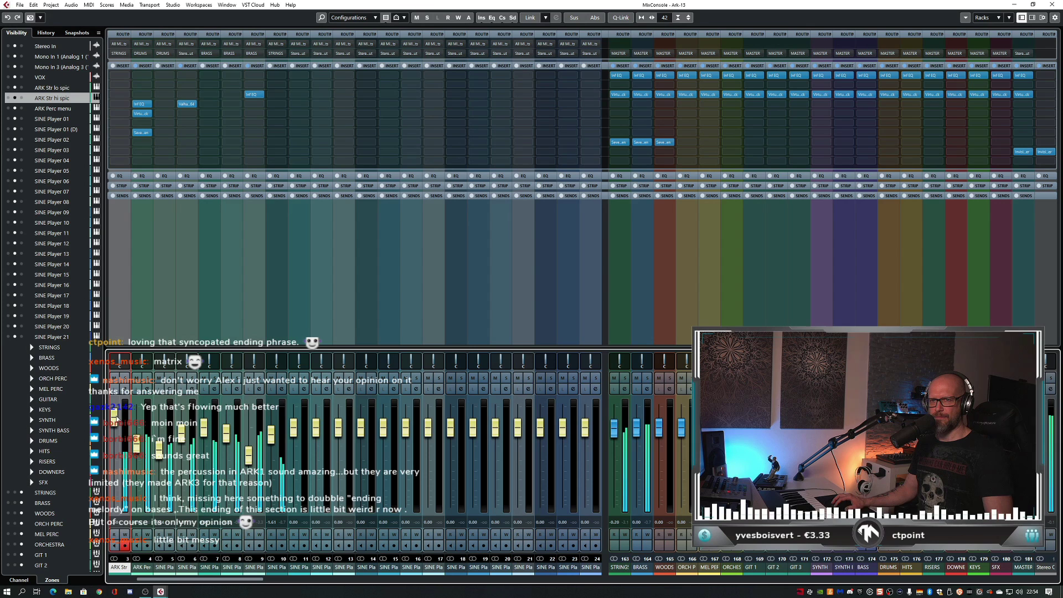
{"action": "key", "text": "F3"}
- Examine the ARK Str hi spic notes in bars 12 to 14 in the editor and play the ending phrase repeatedly
{"action": "double_click", "coordinate": [638, 218]}
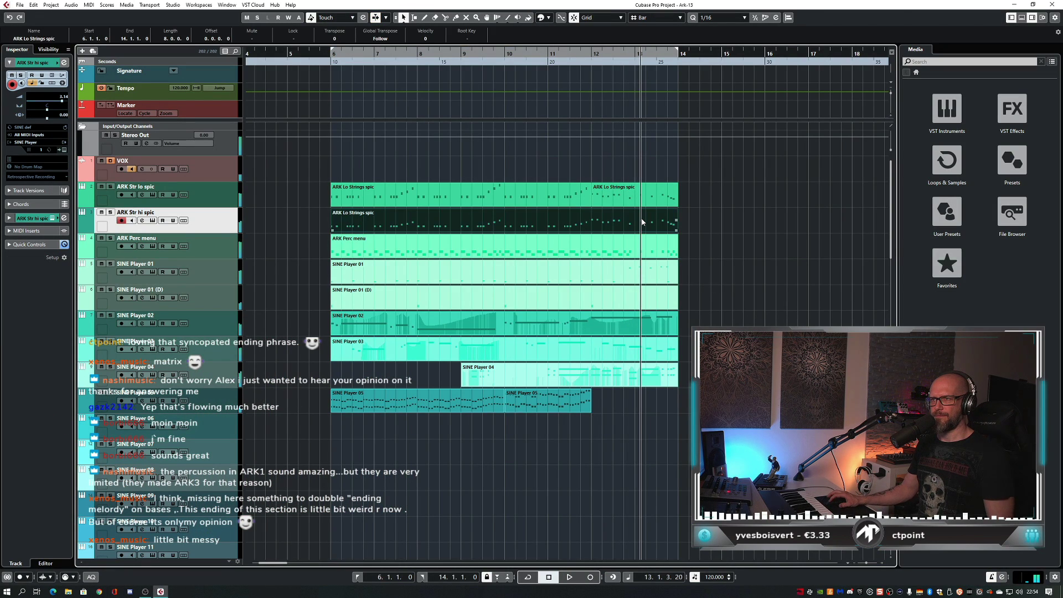
{"action": "scroll", "coordinate": [638, 273], "scroll_direction": "right", "scroll_amount": 3}
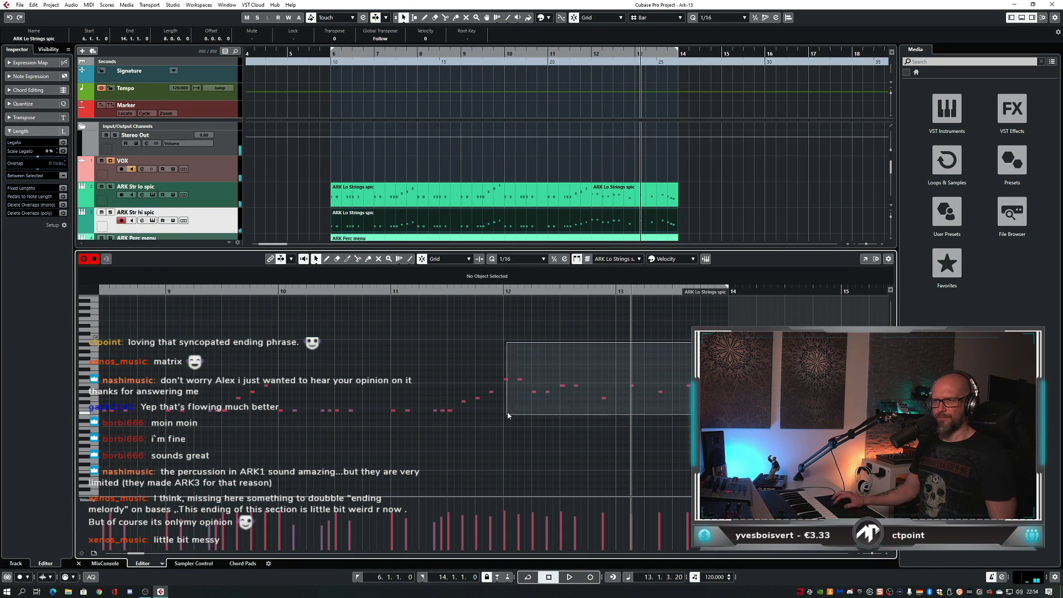
{"action": "left_click", "coordinate": [480, 292]}
{"action": "key", "text": "space"}
{"action": "left_click_drag", "start_coordinate": [504, 364], "coordinate": [699, 404]}
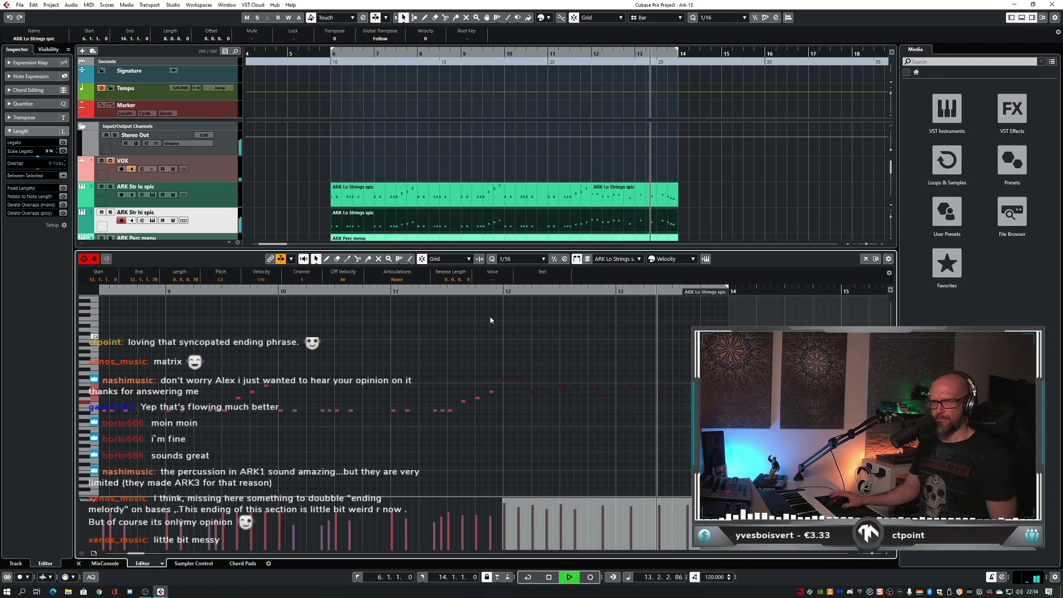
{"action": "left_click", "coordinate": [470, 327]}
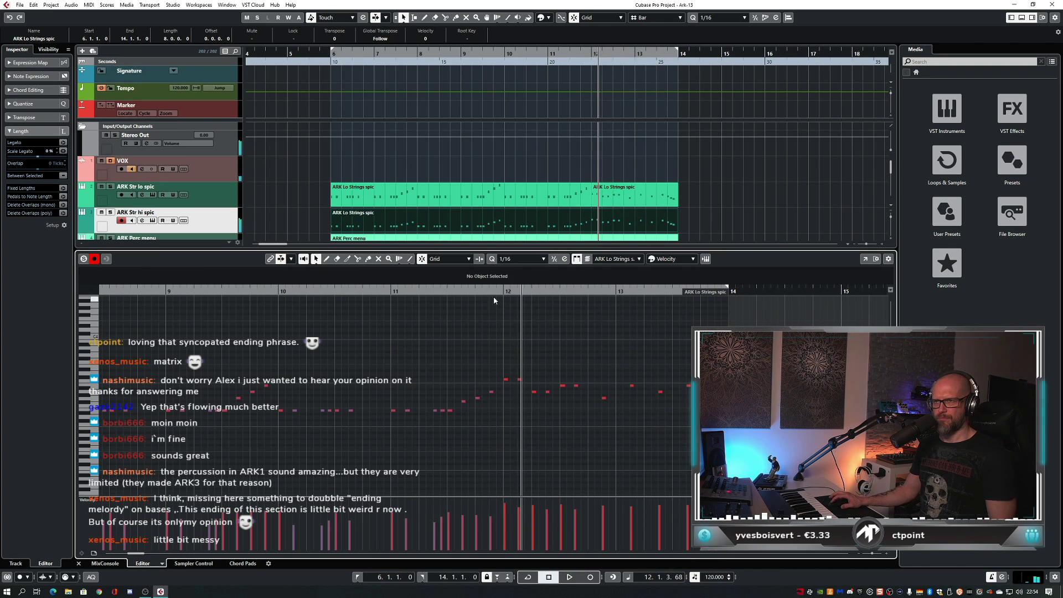
{"action": "left_click", "coordinate": [490, 293]}
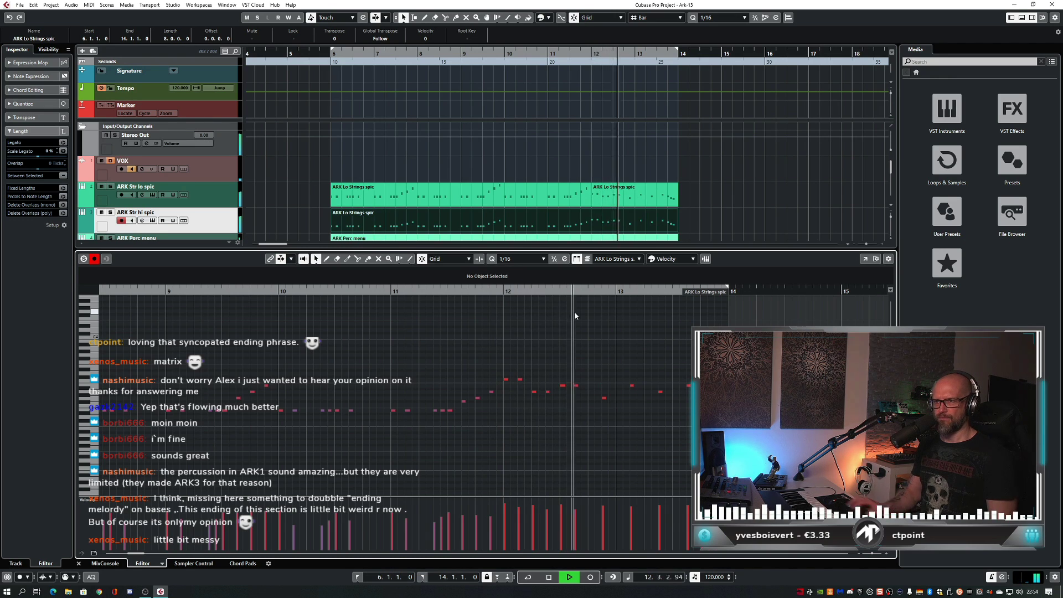
{"action": "left_click_drag", "start_coordinate": [502, 332], "coordinate": [698, 404]}
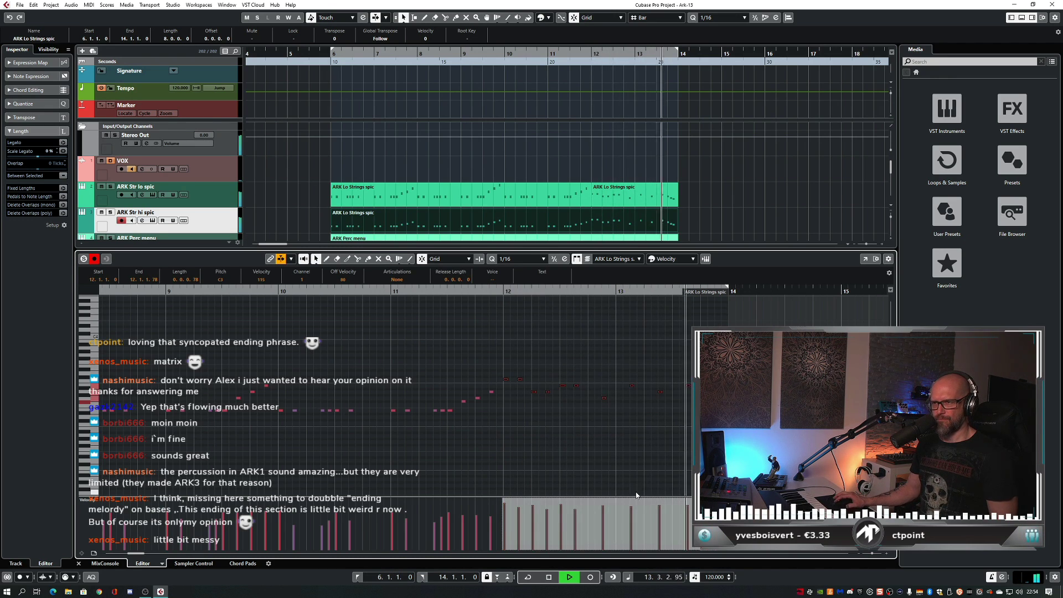
{"action": "key", "text": "space"}
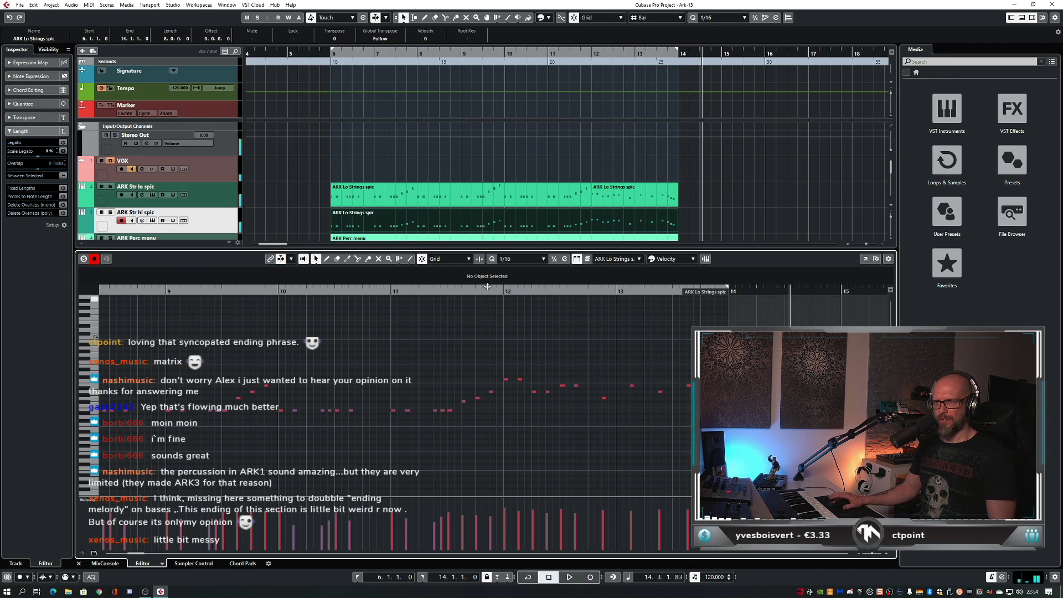
{"action": "left_click", "coordinate": [489, 289]}
{"action": "key", "text": "ctrl+alt+e"}
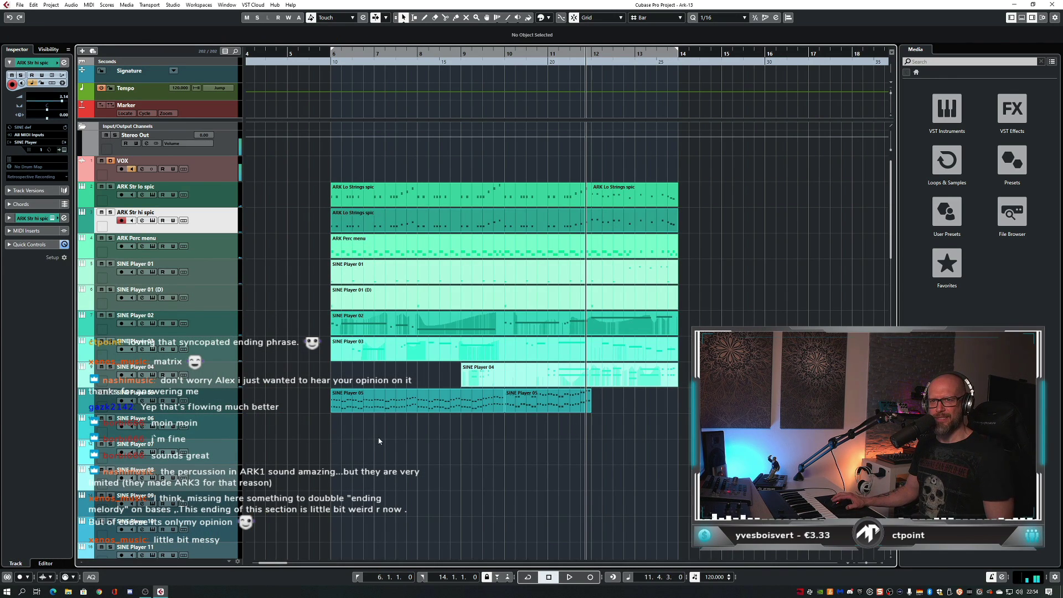
- Load the Hindenburg Tubas a3 Staccato articulation from Metropolis Ark 1's District I - Orchestra into SINE Player 06
{"action": "left_click", "coordinate": [173, 433]}
{"action": "left_click", "coordinate": [153, 426]}
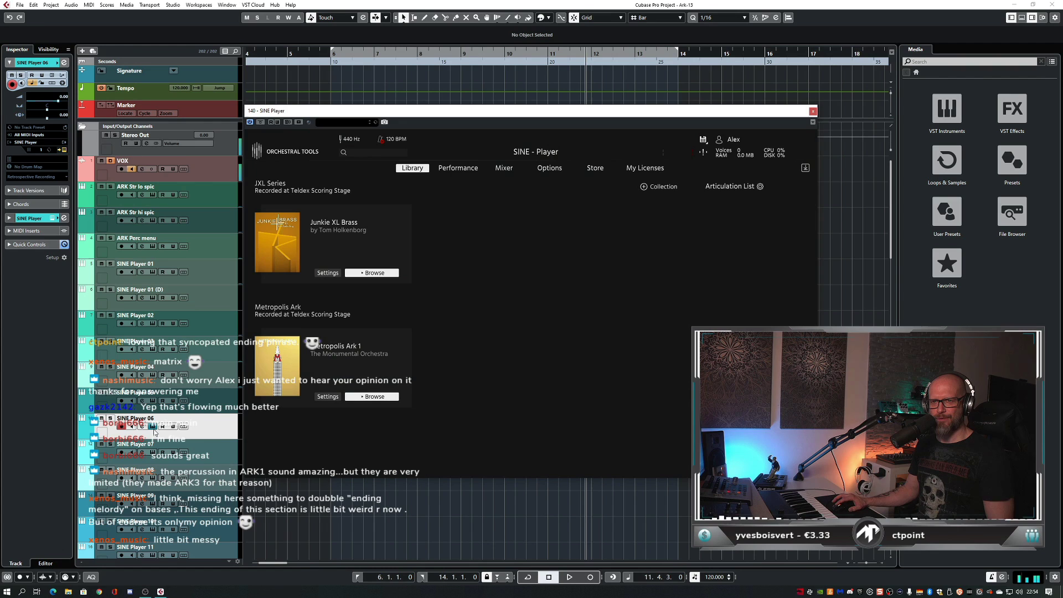
{"action": "left_click", "coordinate": [375, 397]}
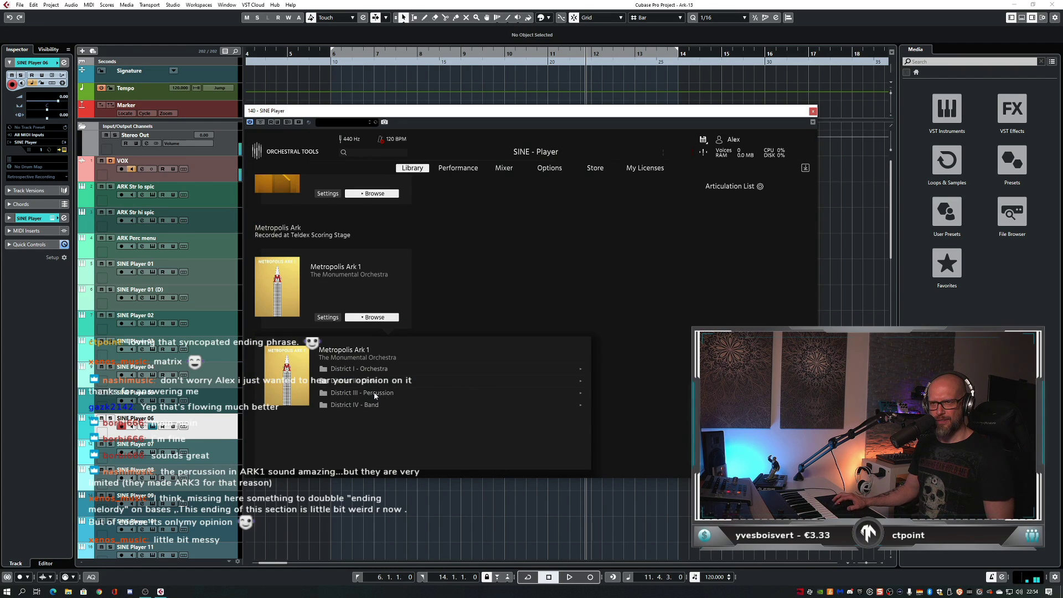
{"action": "left_click", "coordinate": [354, 405]}
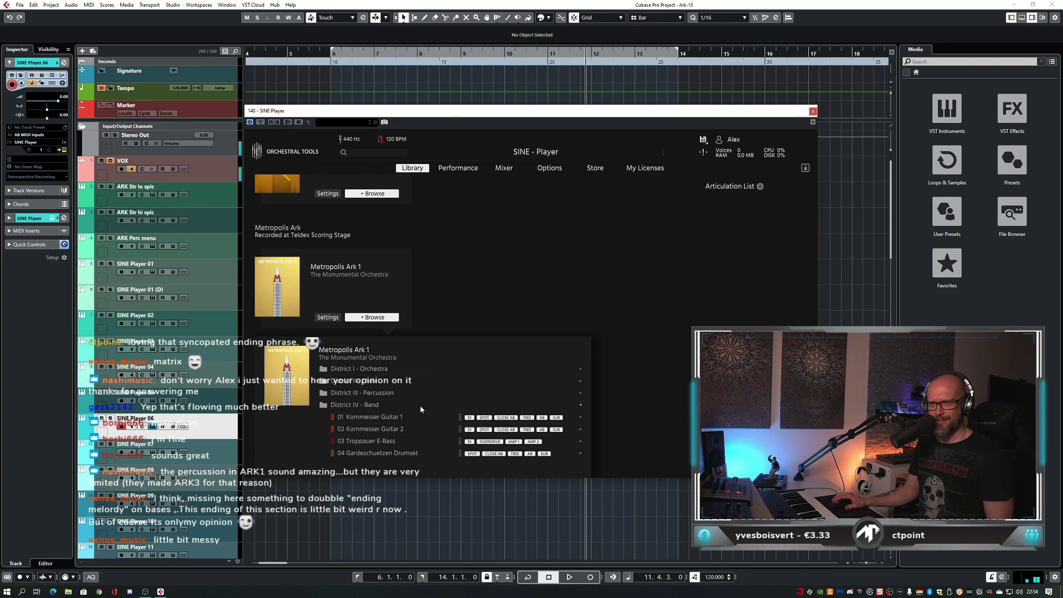
{"action": "left_click", "coordinate": [384, 394]}
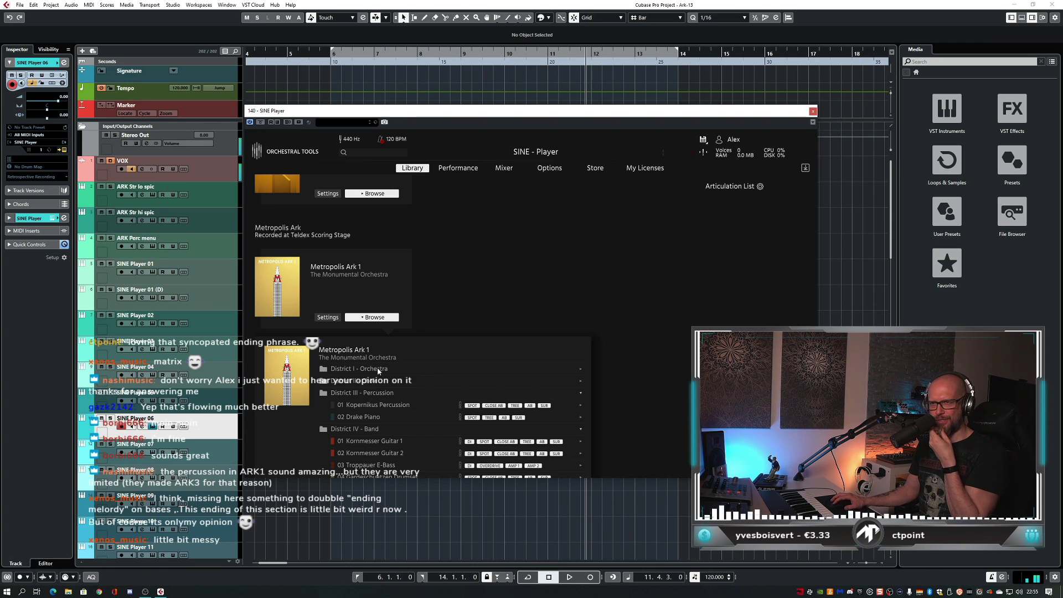
{"action": "left_click", "coordinate": [378, 368]}
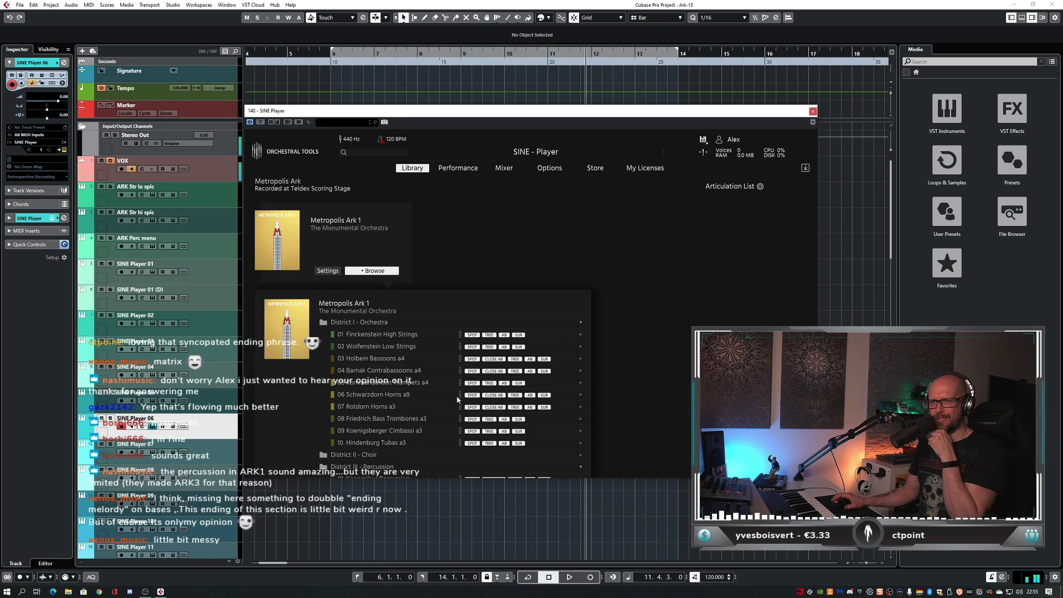
{"action": "left_click", "coordinate": [388, 443]}
{"action": "scroll", "coordinate": [453, 434], "scroll_direction": "down", "scroll_amount": 2}
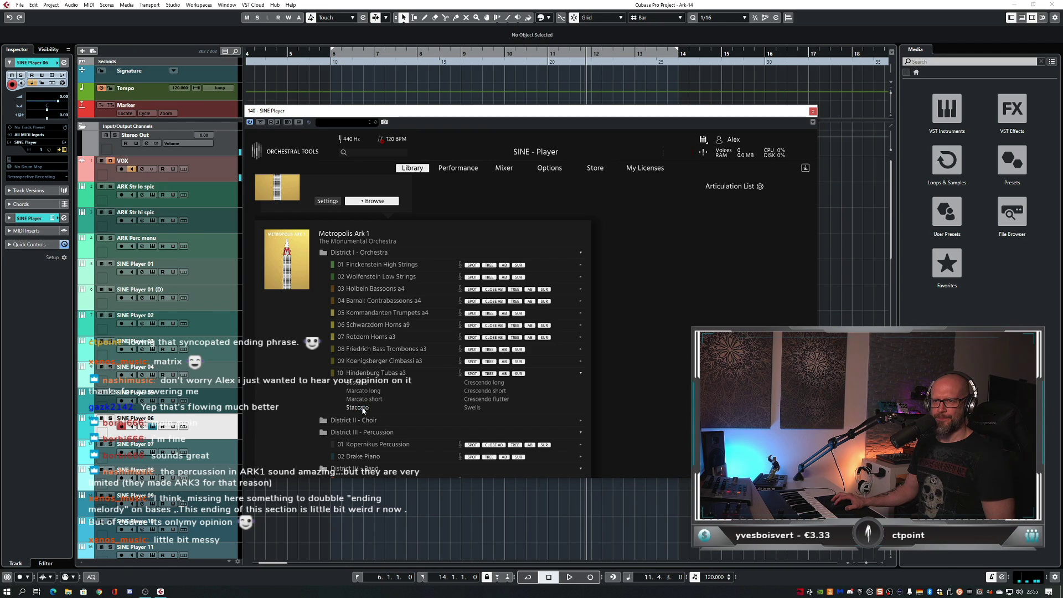
{"action": "left_click_drag", "start_coordinate": [739, 244], "coordinate": [747, 244]}
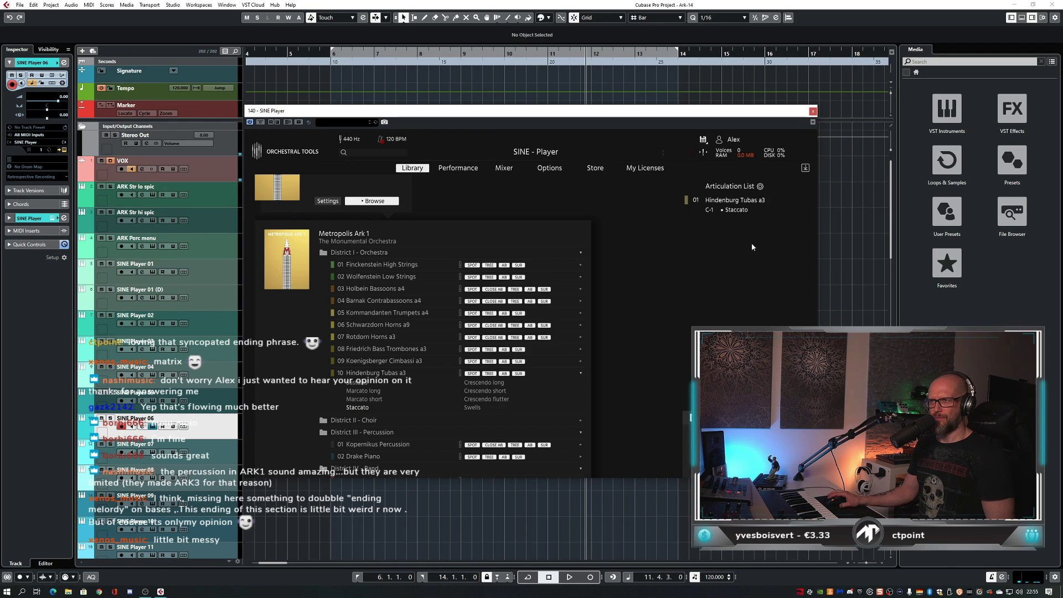
{"action": "left_click", "coordinate": [812, 112]}
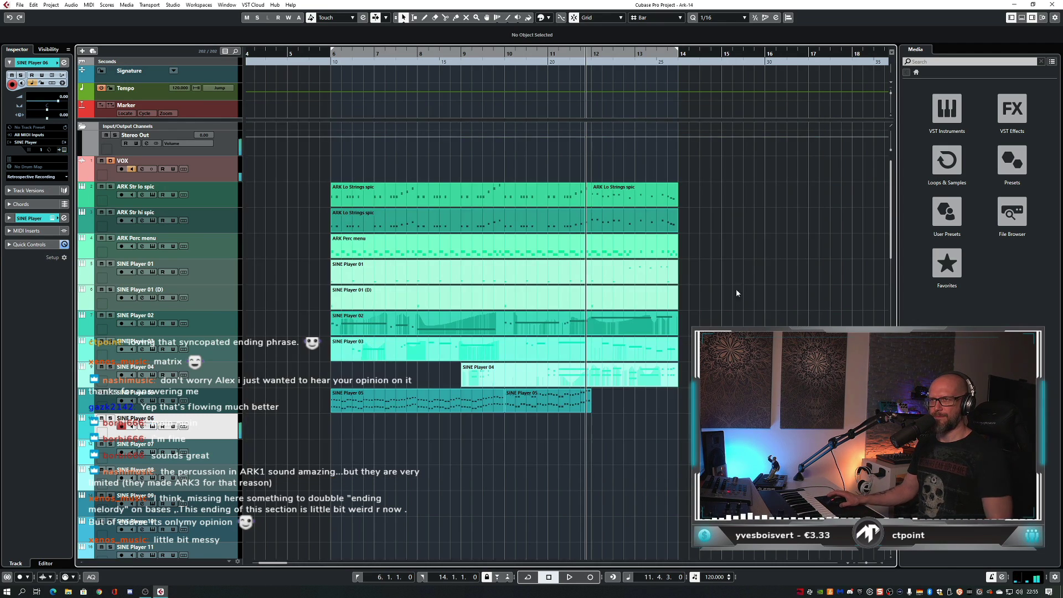
- Copy the ARK Lo Strings spic part starting at bar 12 to the SINE Player 06 track and solo the copy
{"action": "left_click", "coordinate": [621, 203]}
{"action": "left_click_drag", "start_coordinate": [621, 203], "coordinate": [634, 441]}
{"action": "key", "text": "s"}
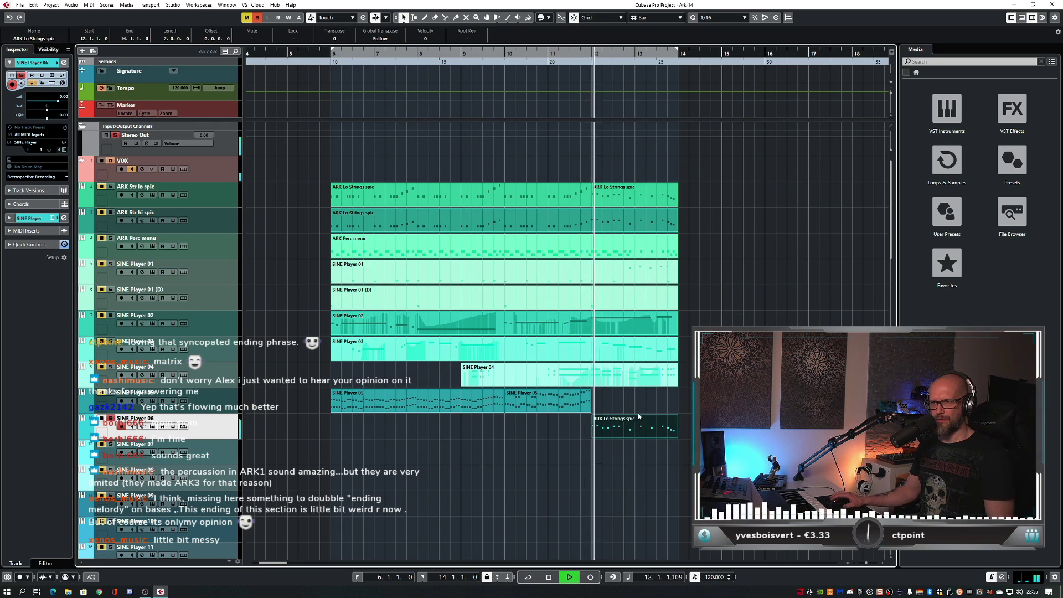
- Transpose the copied SINE Player 06 phrase by octaves in the editor so that its first note is C1
{"action": "double_click", "coordinate": [634, 436]}
{"action": "key", "text": "space"}
{"action": "key", "text": "shift+Down"}
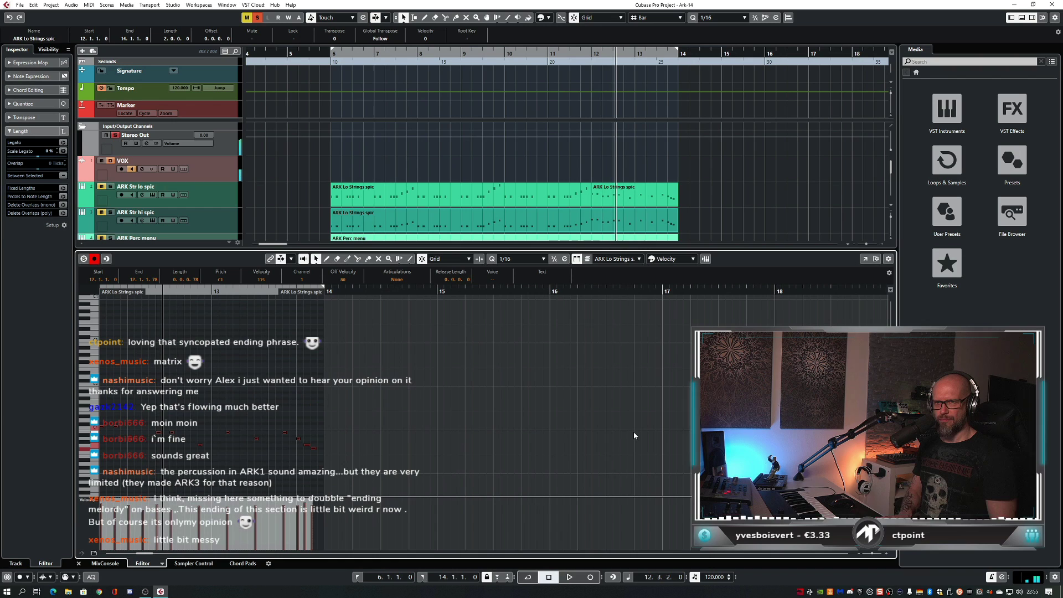
{"action": "scroll", "coordinate": [542, 443], "scroll_direction": "left", "scroll_amount": 2}
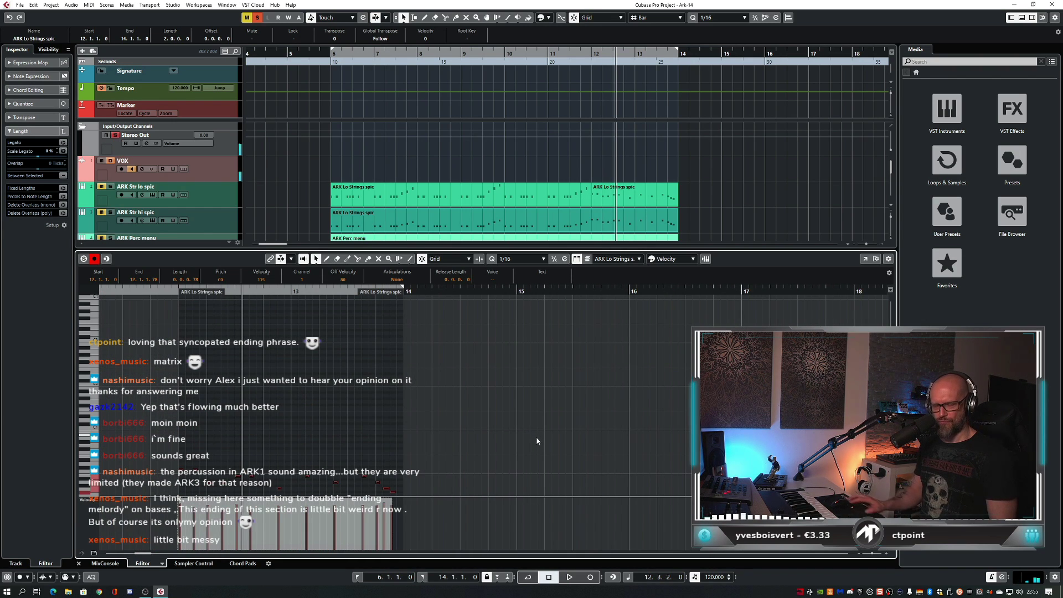
{"action": "key", "text": "space"}
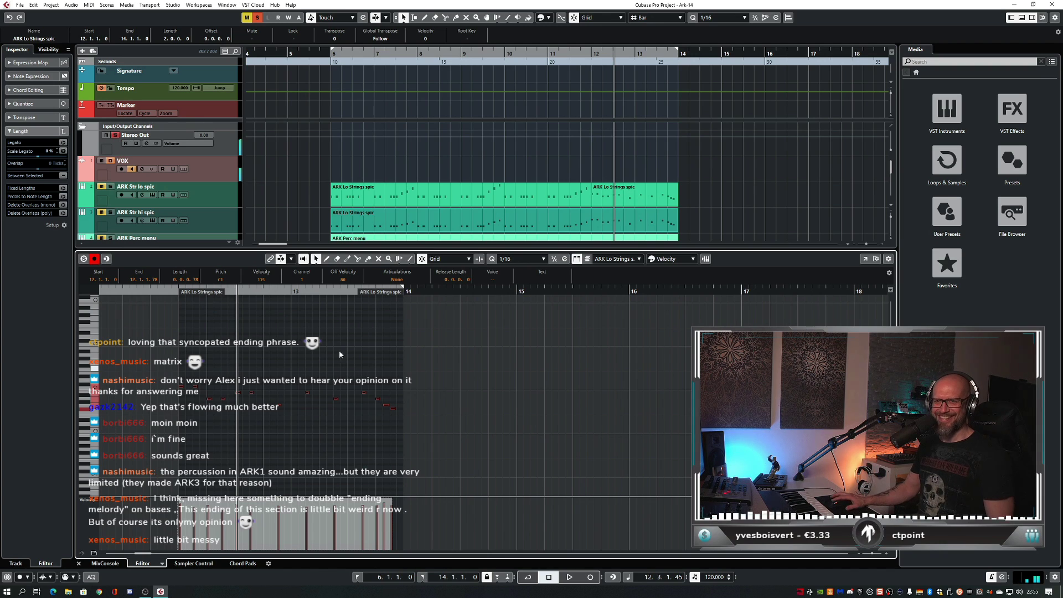
- Play the soloed tuba phrase from just before bar 12 repeatedly, then close the editor
{"action": "left_click", "coordinate": [168, 291]}
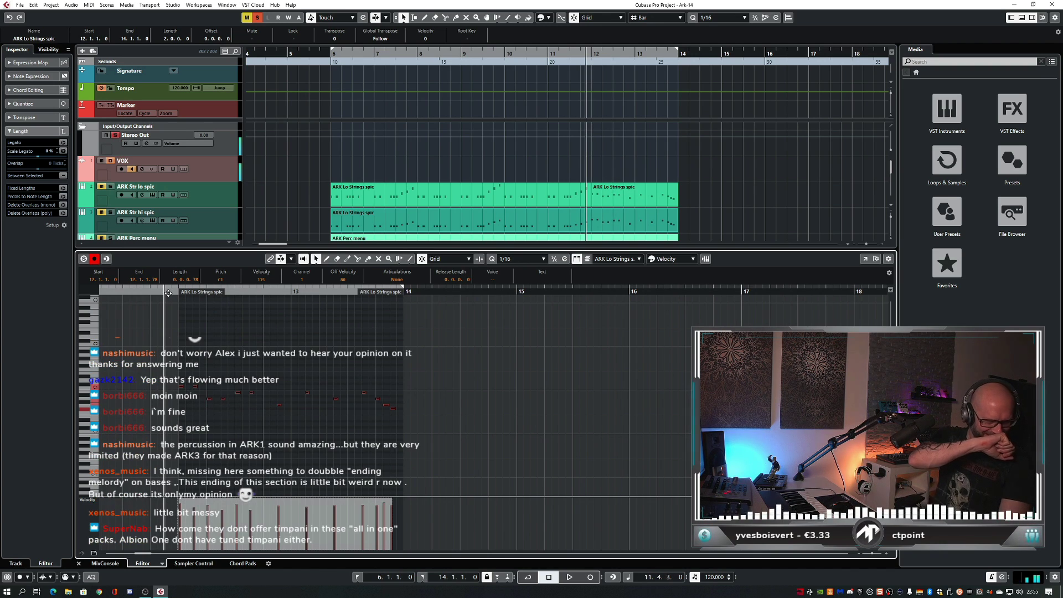
{"action": "key", "text": "space"}
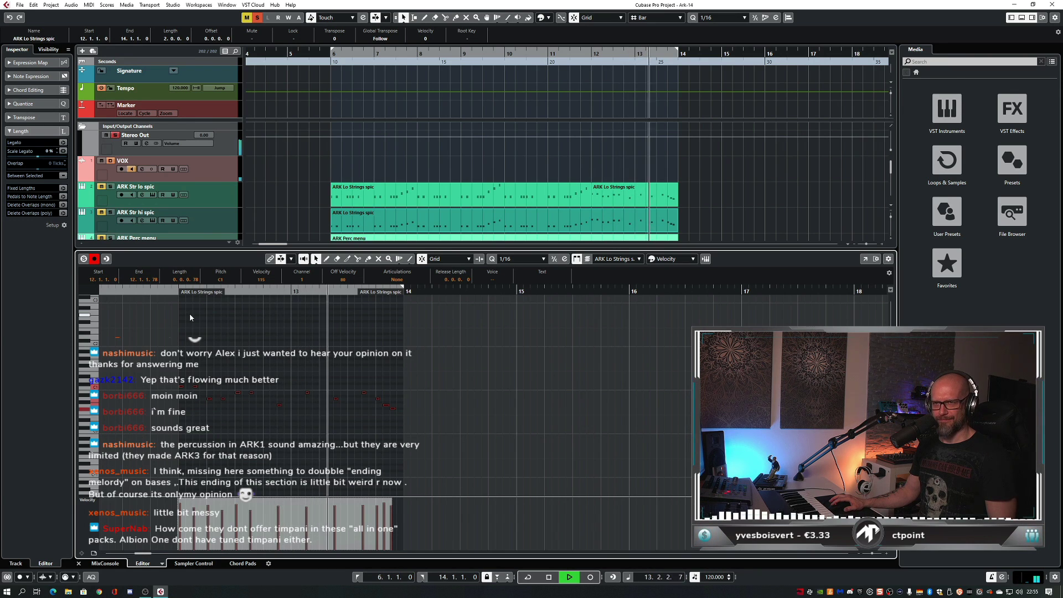
{"action": "left_click", "coordinate": [170, 293]}
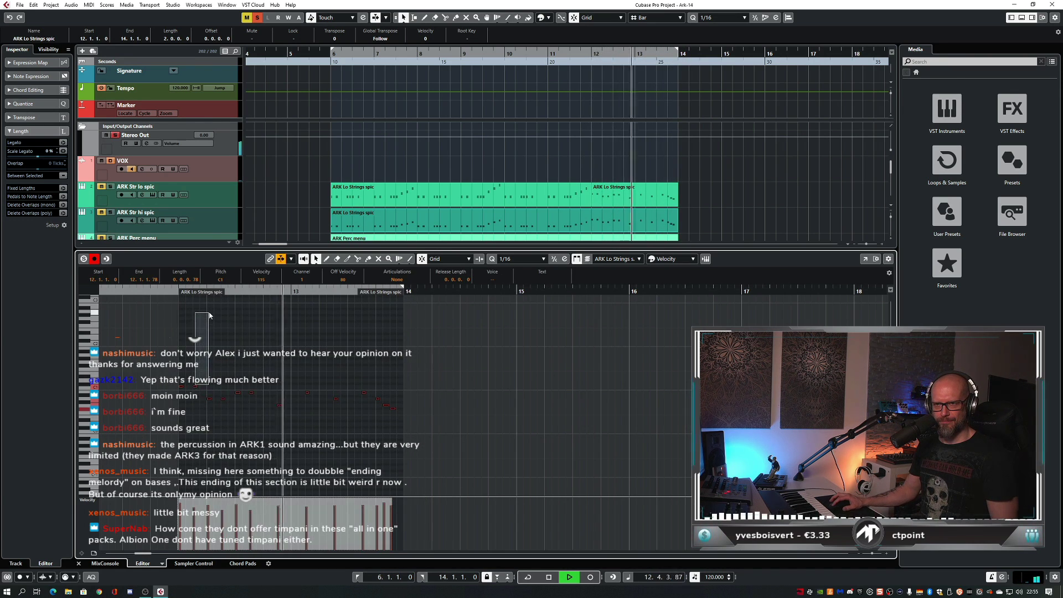
{"action": "left_click", "coordinate": [233, 409]}
{"action": "key", "text": "ctrl+a"}
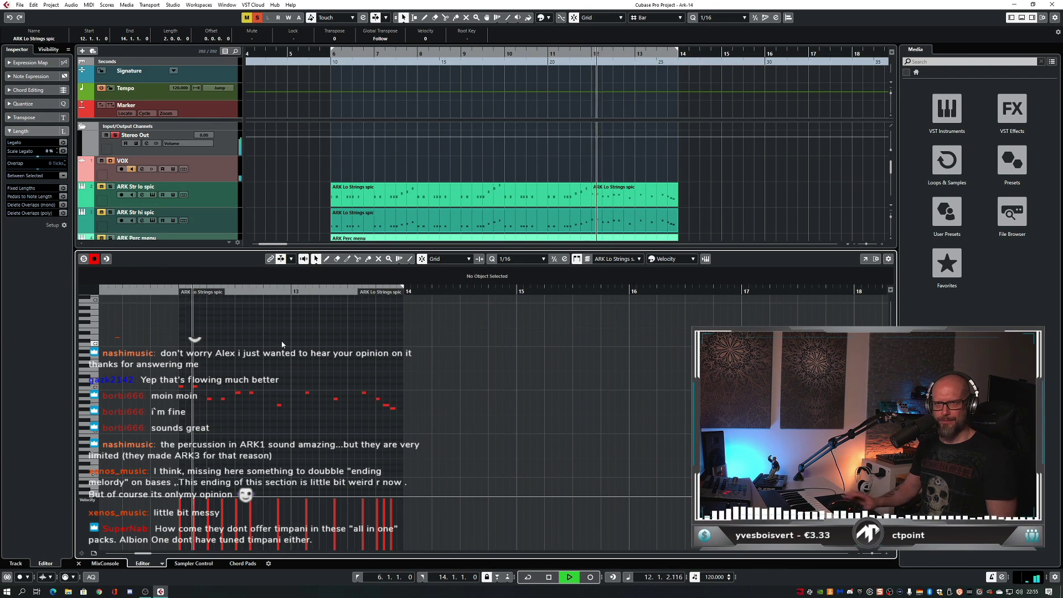
{"action": "key", "text": "ctrl+e"}
{"action": "key", "text": "space"}
- Unsolo SINE Player 06 and listen to the tuba phrase in the full mix up to bar 14
{"action": "key", "text": "s"}
{"action": "key", "text": "space"}
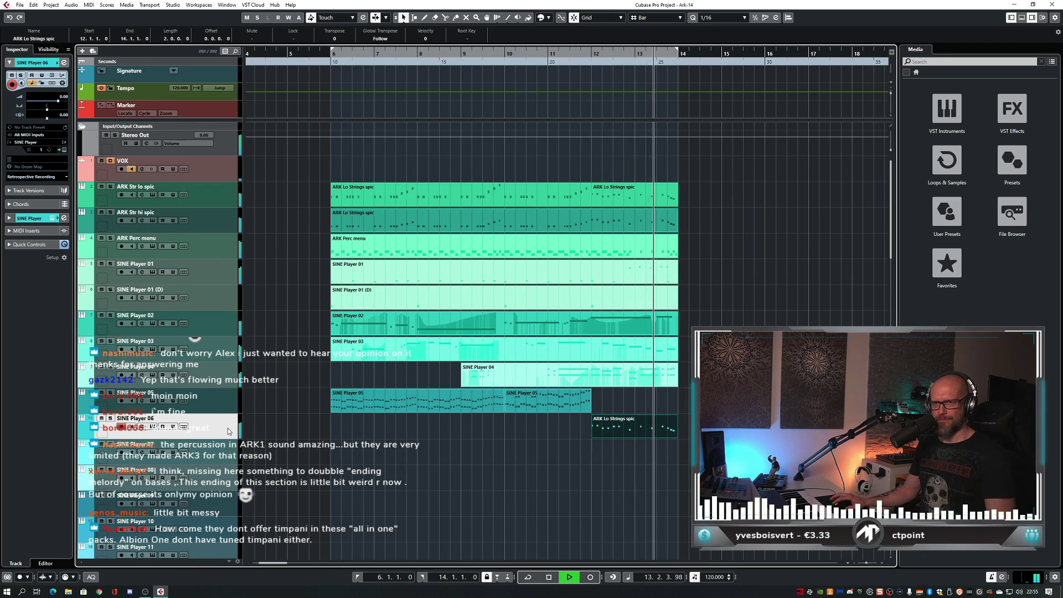
{"action": "key", "text": "space"}
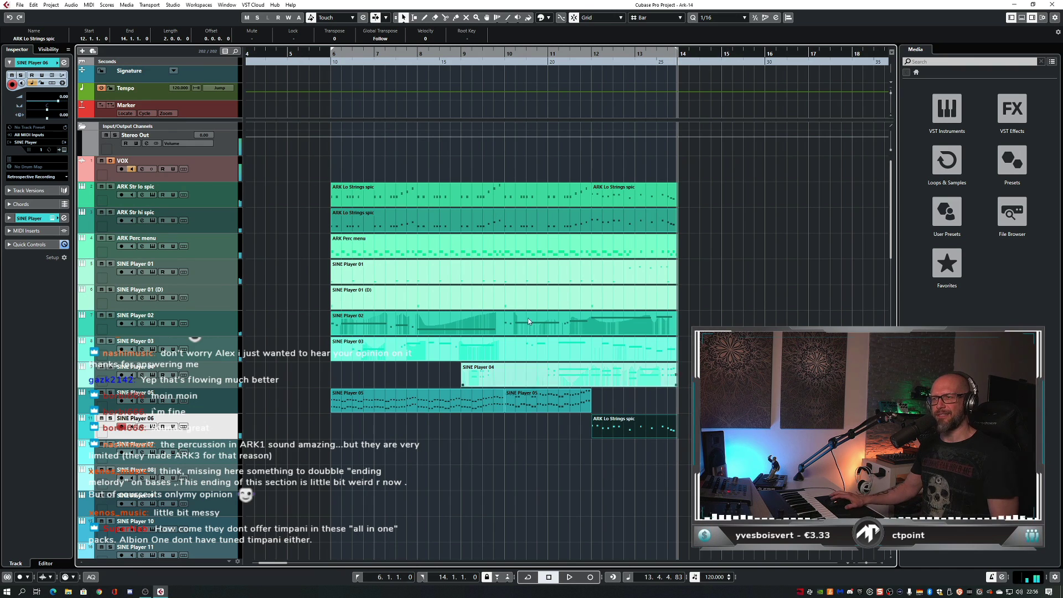
- During playback from bar 12, raise the SINE Player 06 level to about 2.78 dB and route it to the BRASS group
{"action": "left_click", "coordinate": [579, 58]}
{"action": "key", "text": "ctrl+shift+a"}
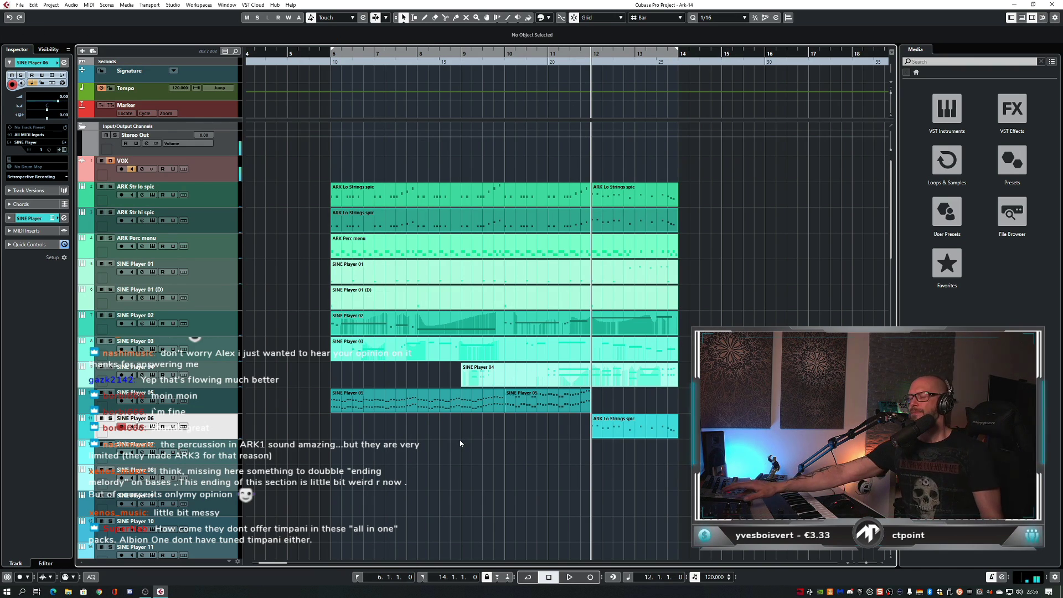
{"action": "key", "text": "space"}
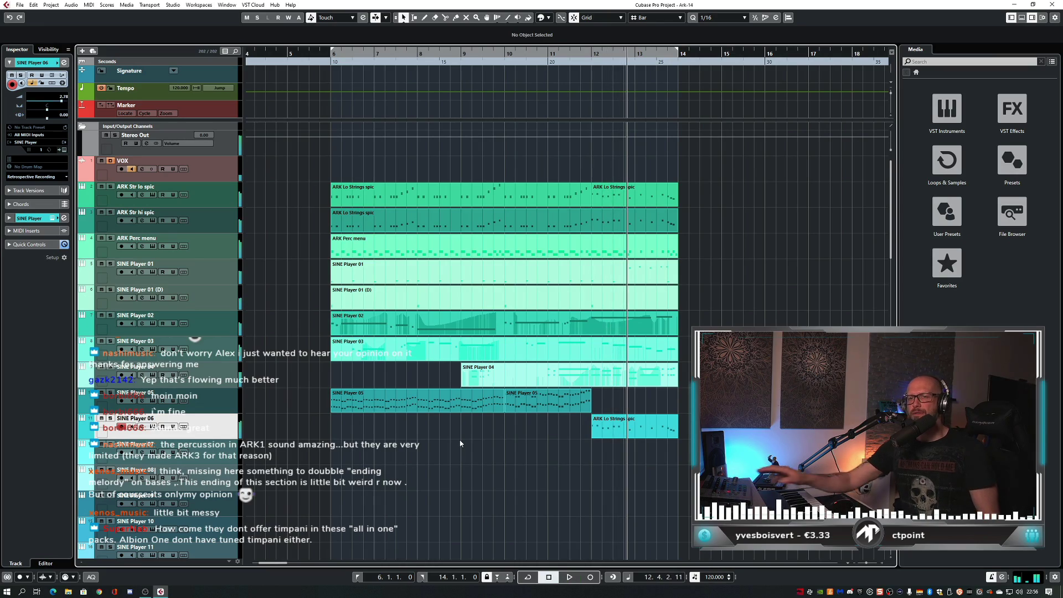
{"action": "key", "text": "F3"}
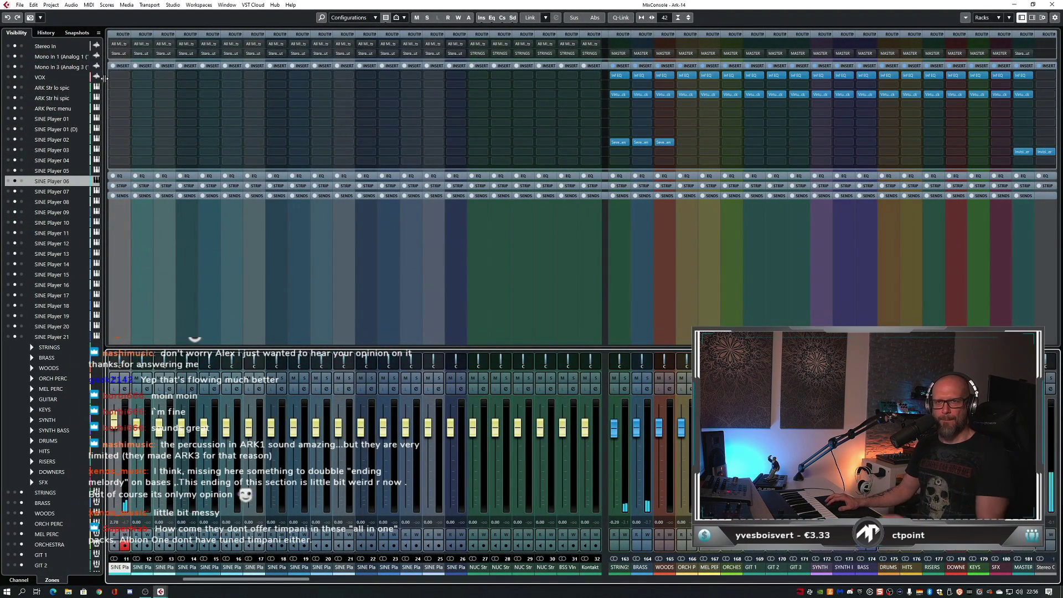
{"action": "left_click", "coordinate": [119, 53]}
{"action": "key", "text": "Escape"}
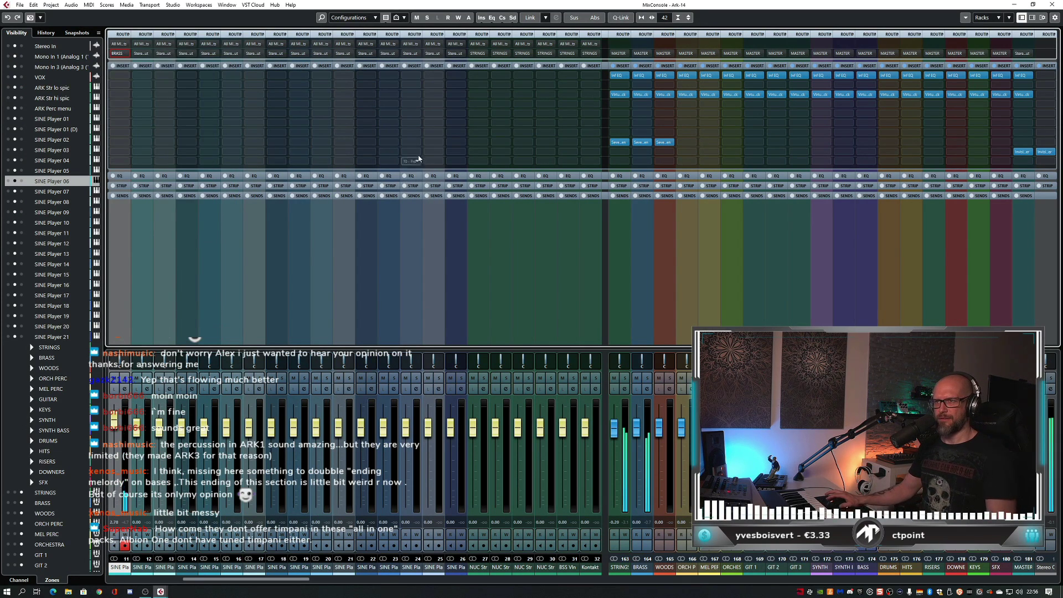
{"action": "key", "text": "F3"}
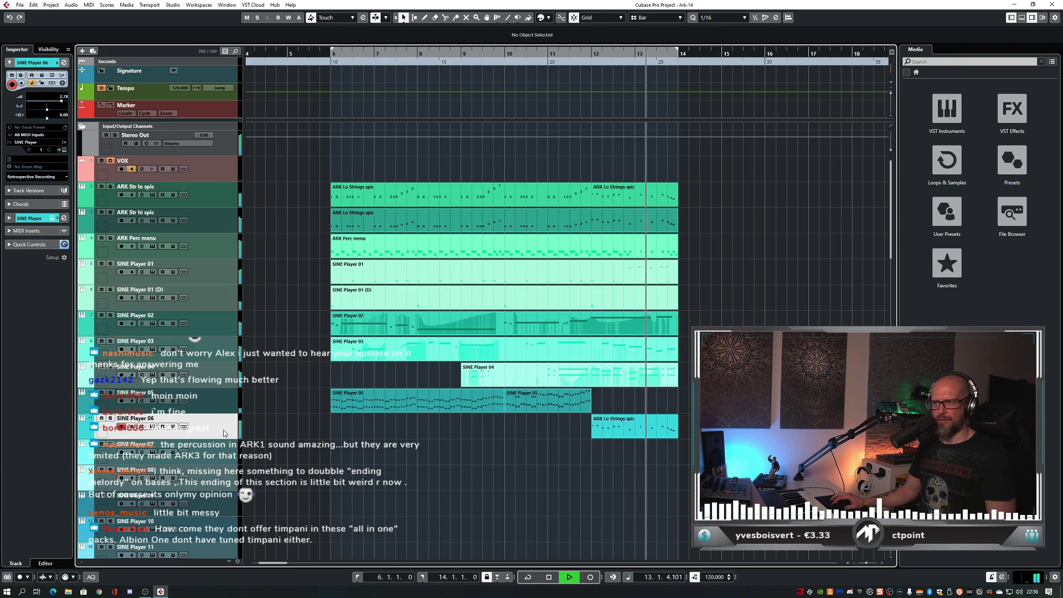
{"action": "key", "text": "space"}
- Load the Staccato articulation of Koenigsberger Cimbassi a3 from Metropolis Ark 1 into SINE Player 07
{"action": "key", "text": "Down"}
{"action": "key", "text": "Down"}
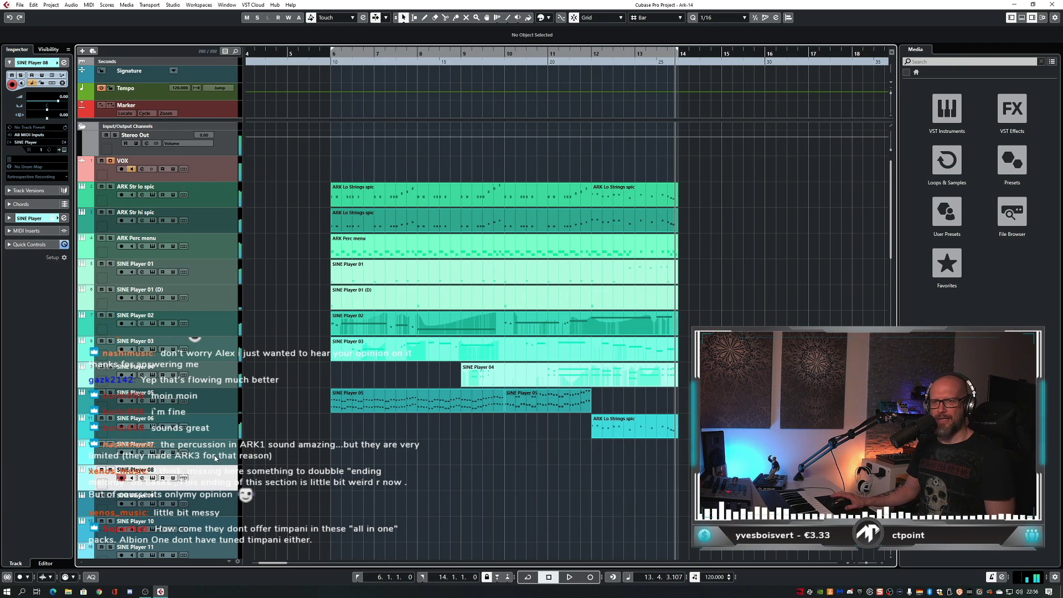
{"action": "left_click", "coordinate": [214, 455]}
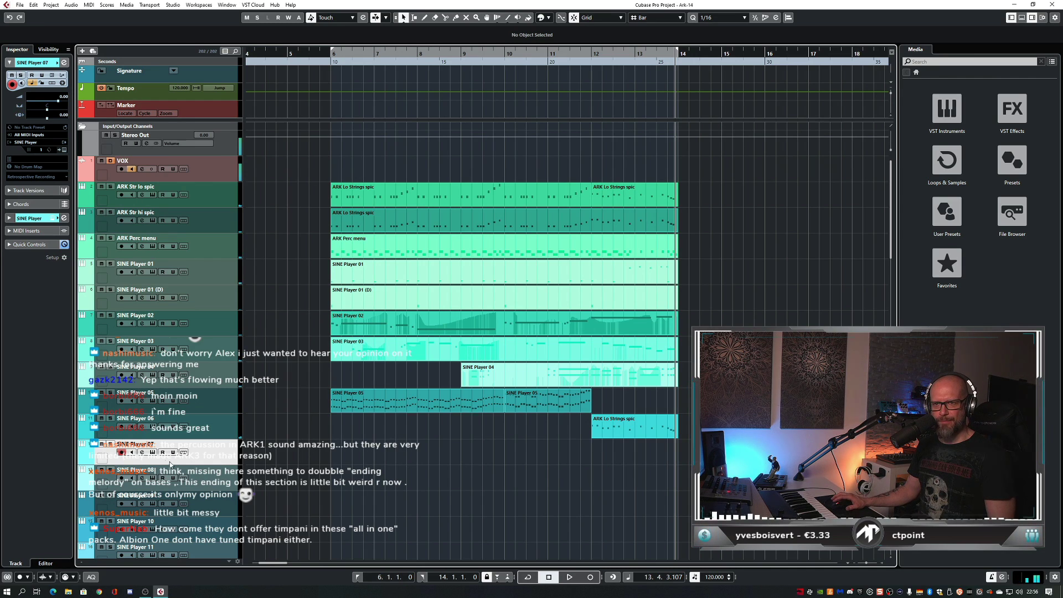
{"action": "left_click", "coordinate": [154, 452]}
{"action": "left_click", "coordinate": [370, 396]}
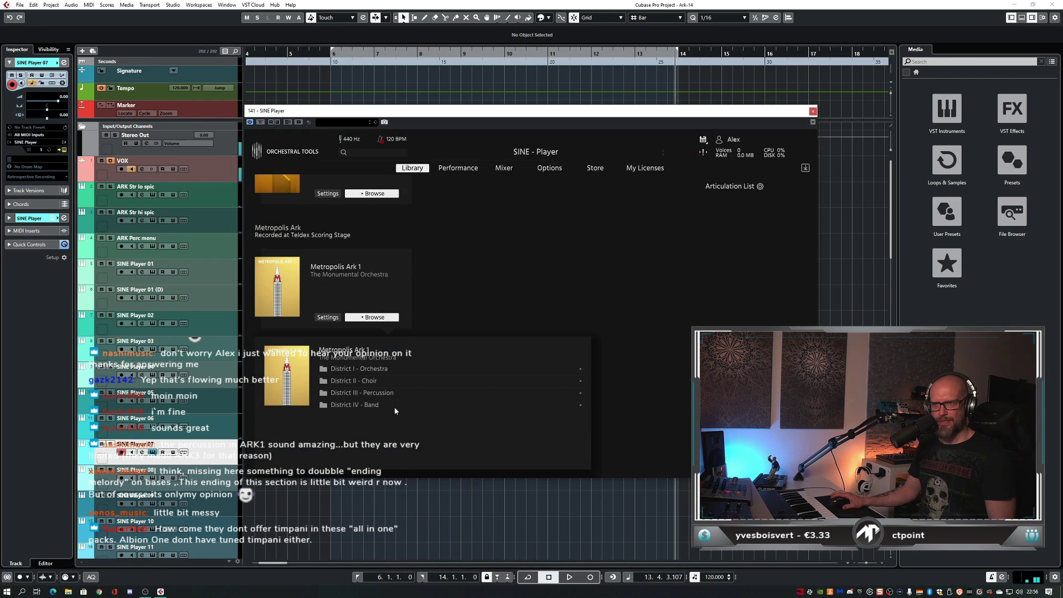
{"action": "left_click", "coordinate": [378, 369]}
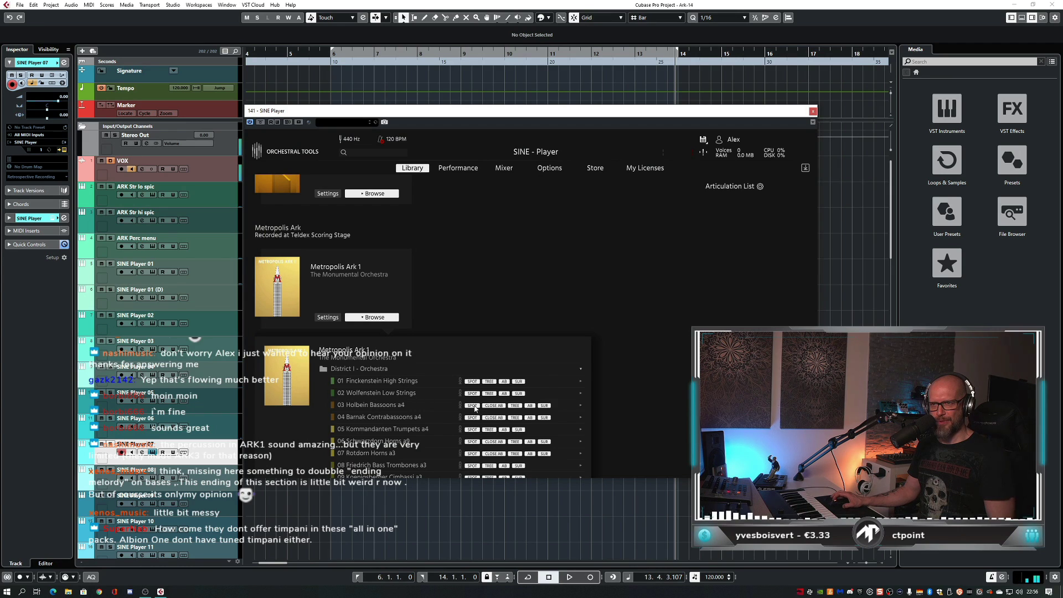
{"action": "scroll", "coordinate": [474, 409], "scroll_direction": "down", "scroll_amount": 2}
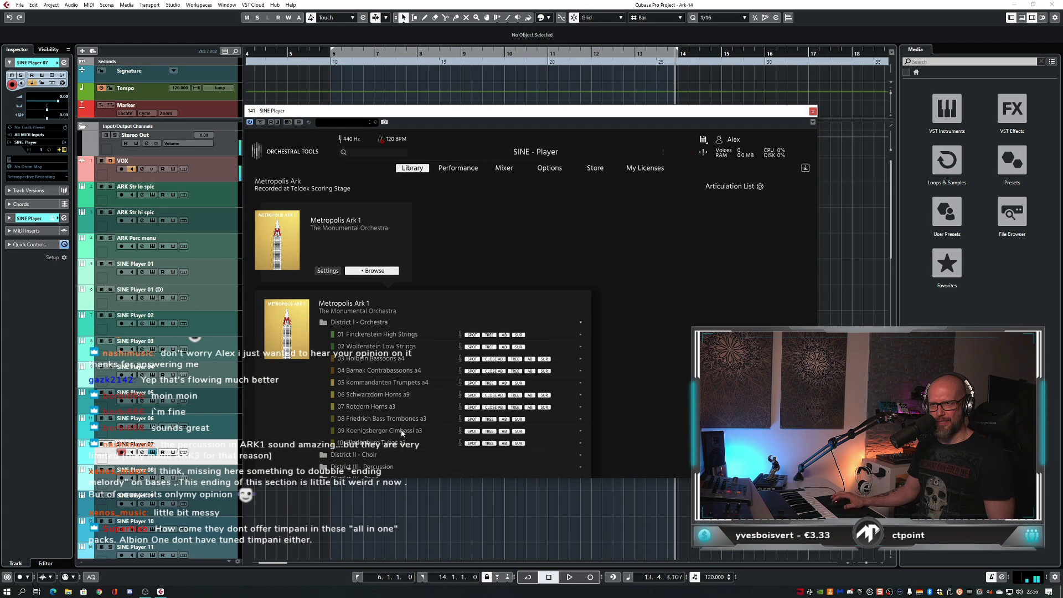
{"action": "left_click", "coordinate": [403, 431]}
{"action": "scroll", "coordinate": [443, 421], "scroll_direction": "down", "scroll_amount": 2}
{"action": "left_click", "coordinate": [486, 410]}
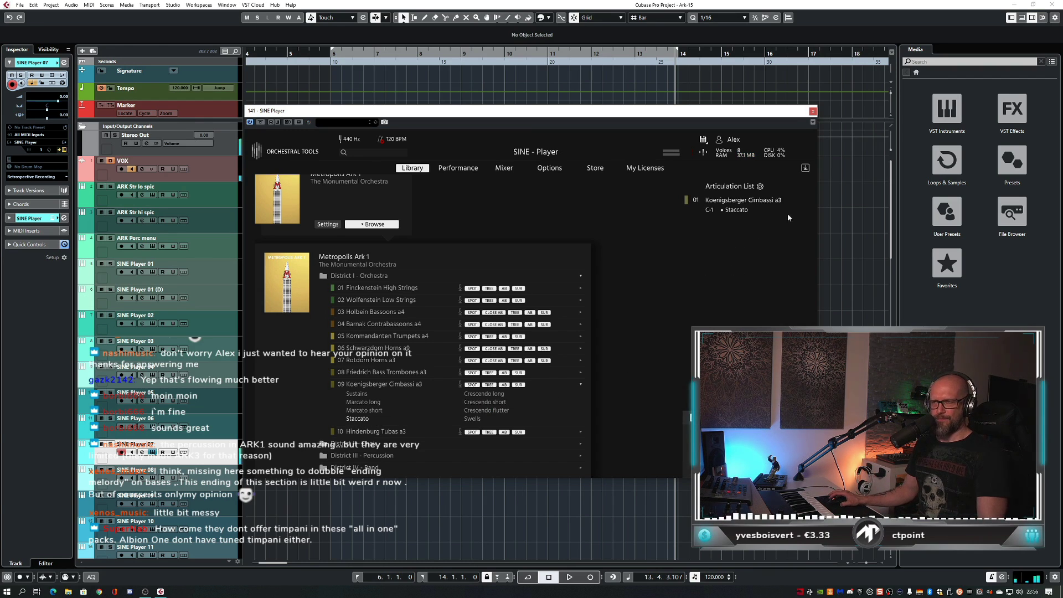
{"action": "left_click", "coordinate": [812, 111]}
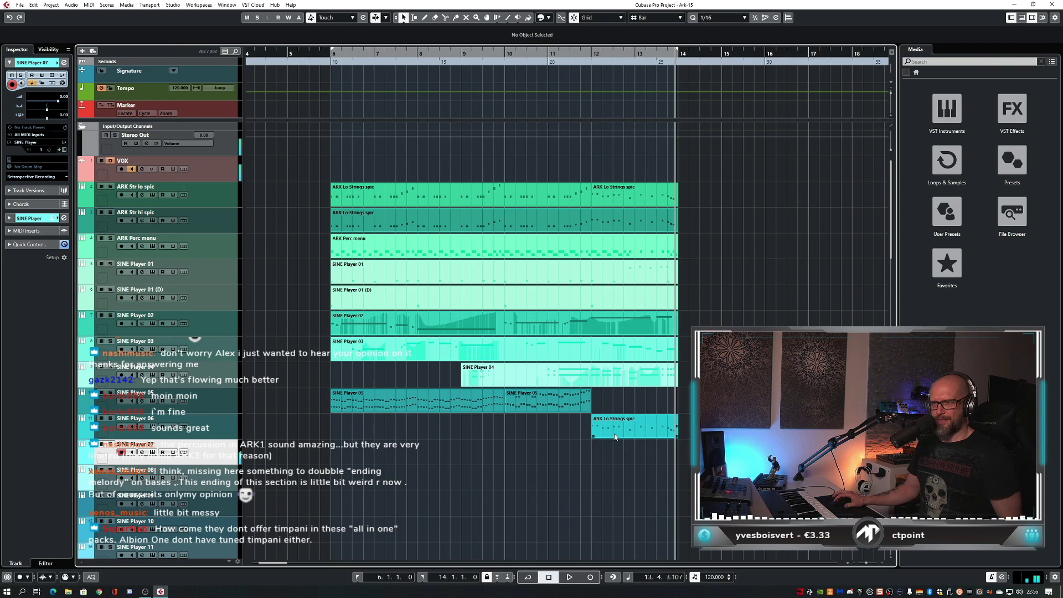
- Copy the bar 12 phrase from SINE Player 06 onto SINE Player 07 and play it from just before bar 12
{"action": "left_click_drag", "start_coordinate": [615, 437], "coordinate": [616, 450]}
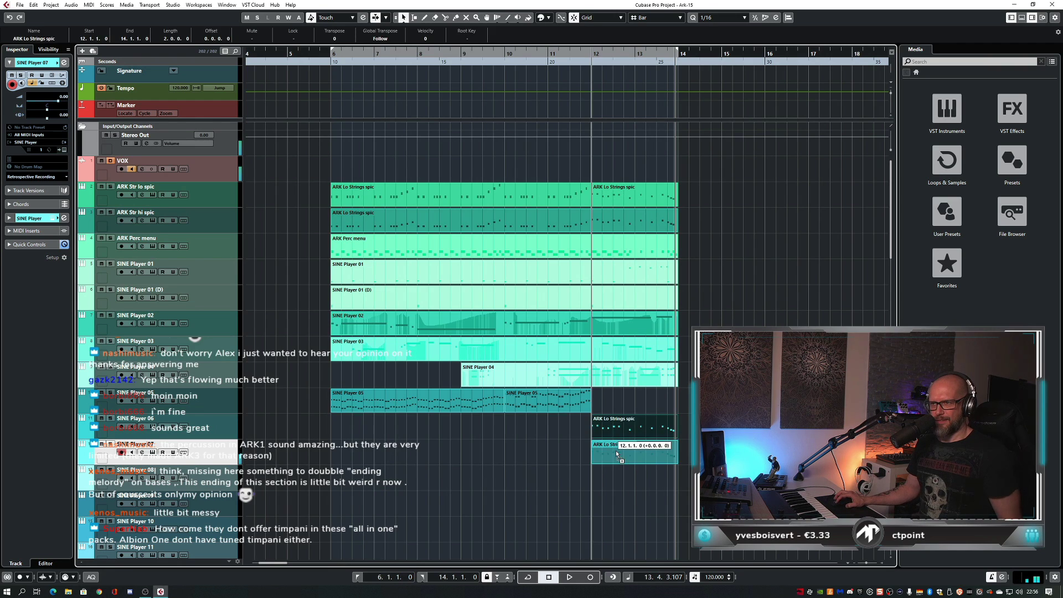
{"action": "double_click", "coordinate": [588, 54]}
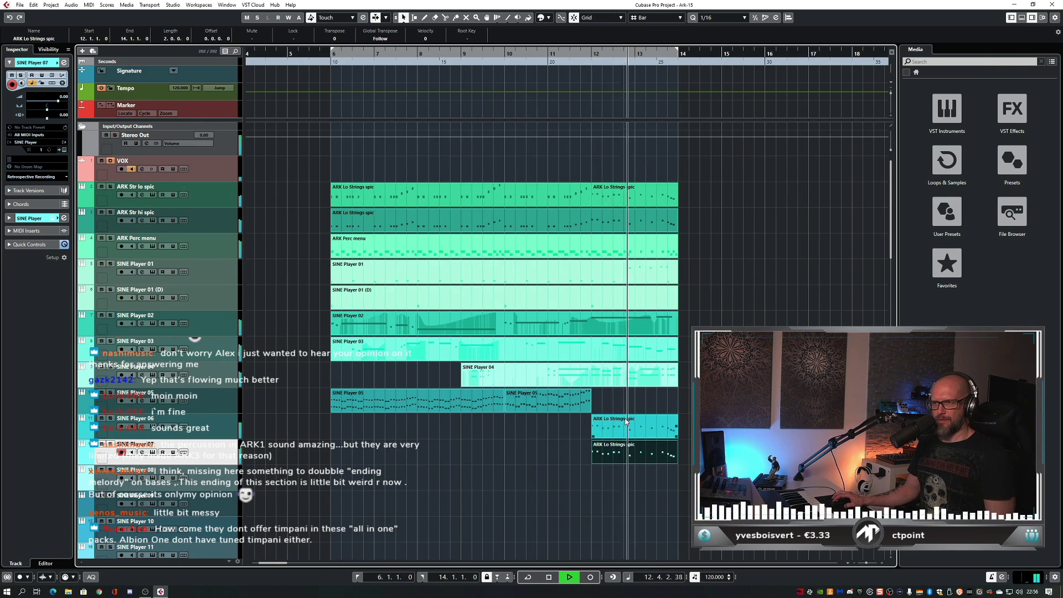
{"action": "key", "text": "space"}
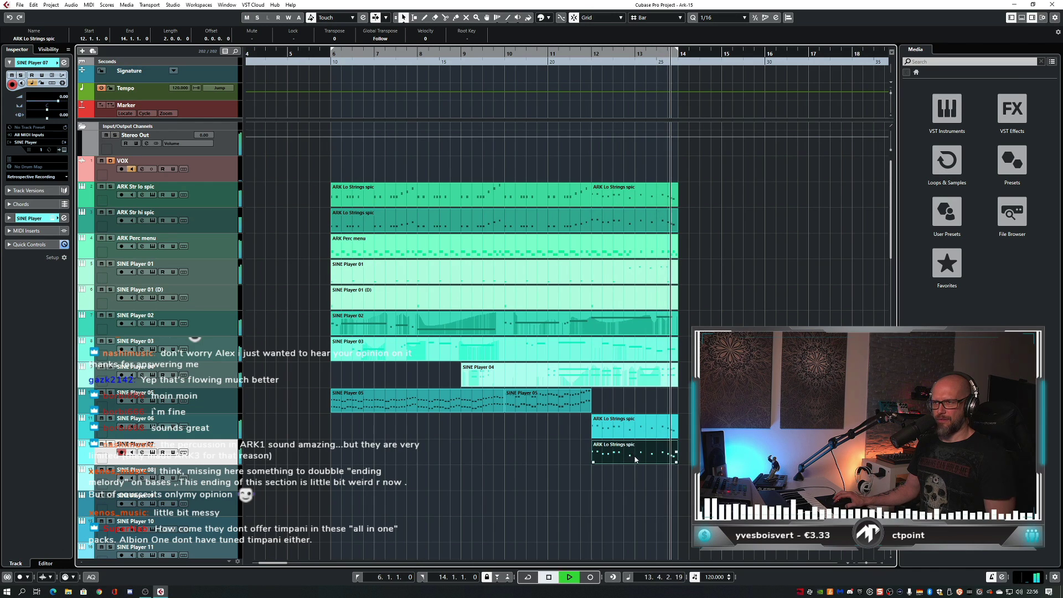
- Duplicate all notes of the SINE Player 07 phrase one octave higher in the editor, so that the copy starts on C2
{"action": "double_click", "coordinate": [633, 451]}
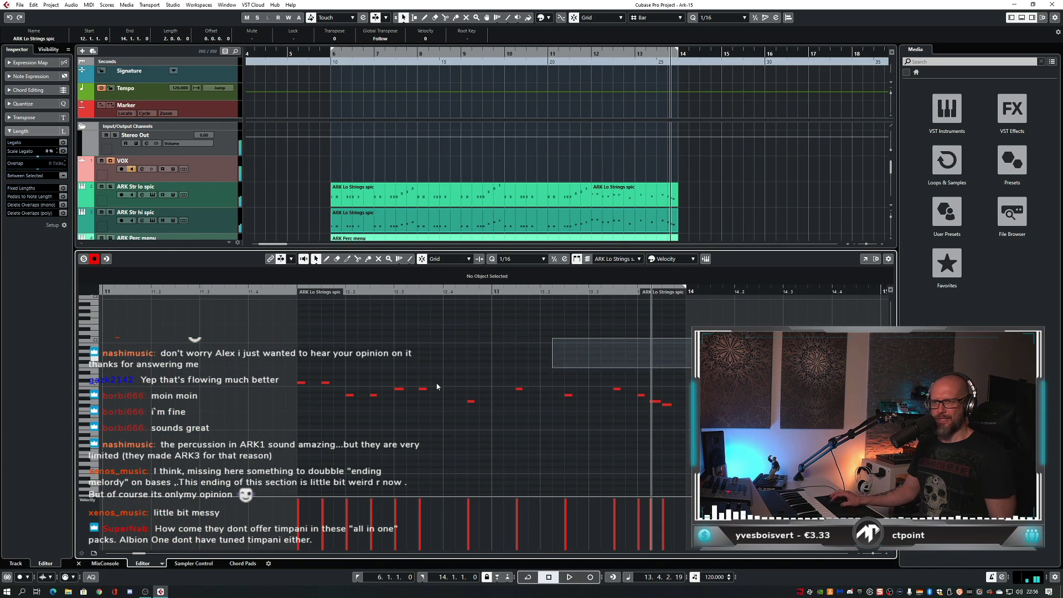
{"action": "left_click_drag", "start_coordinate": [689, 339], "coordinate": [255, 420]}
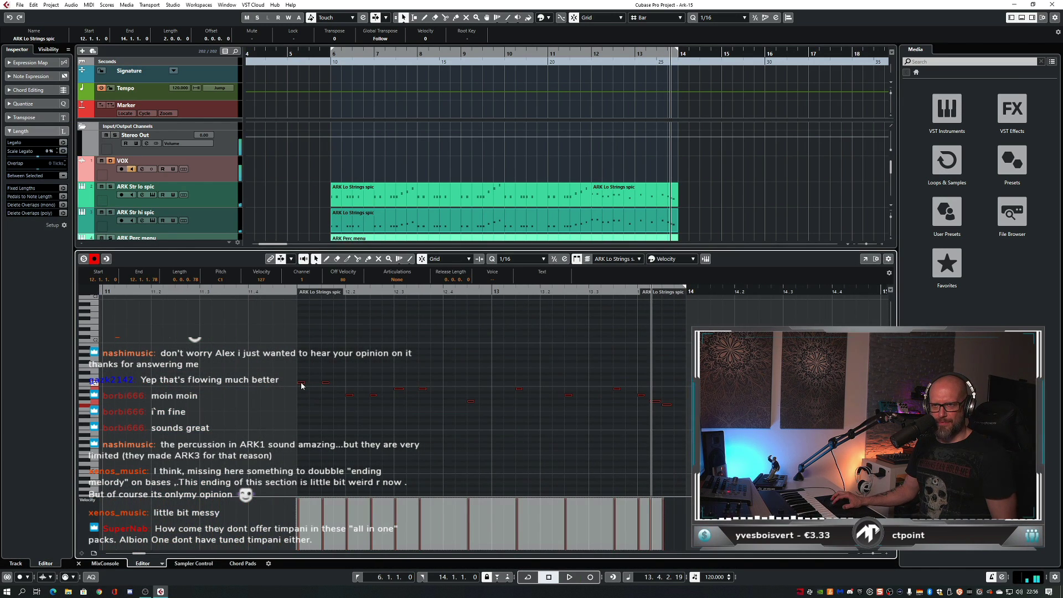
{"action": "left_click_drag", "start_coordinate": [302, 386], "coordinate": [304, 340]}
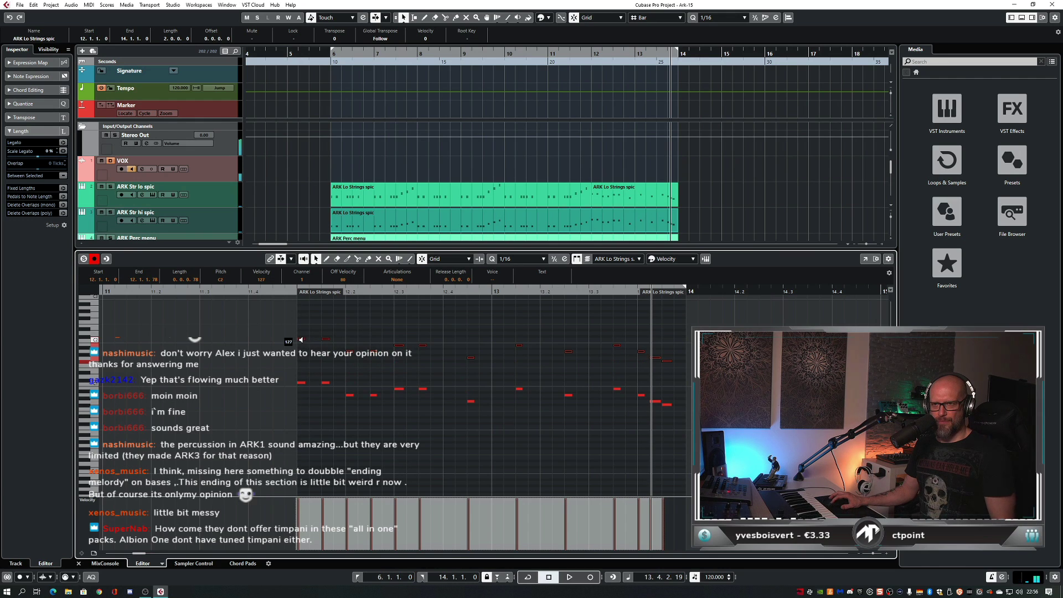
{"action": "left_click", "coordinate": [371, 323]}
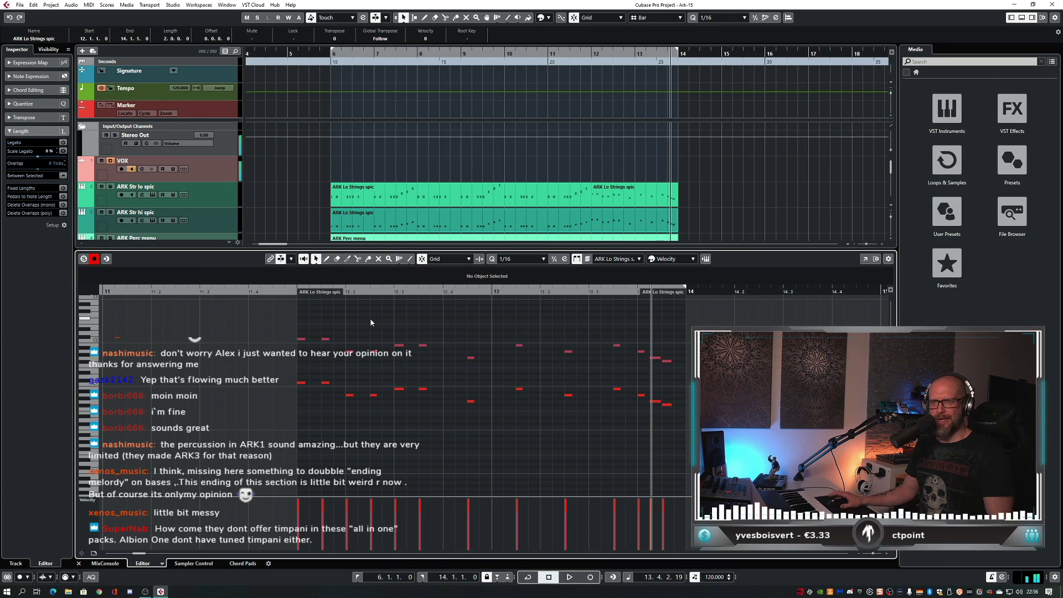
- Listen to the octave-doubled cimbassi phrase from just before bar 12 and close the editor
{"action": "left_click", "coordinate": [285, 304]}
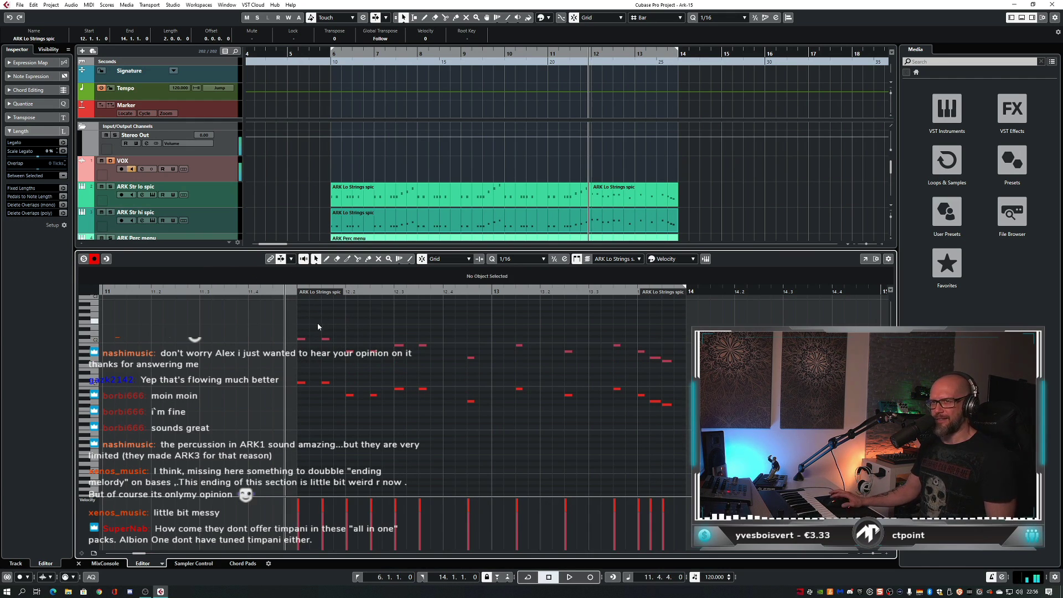
{"action": "key", "text": "space"}
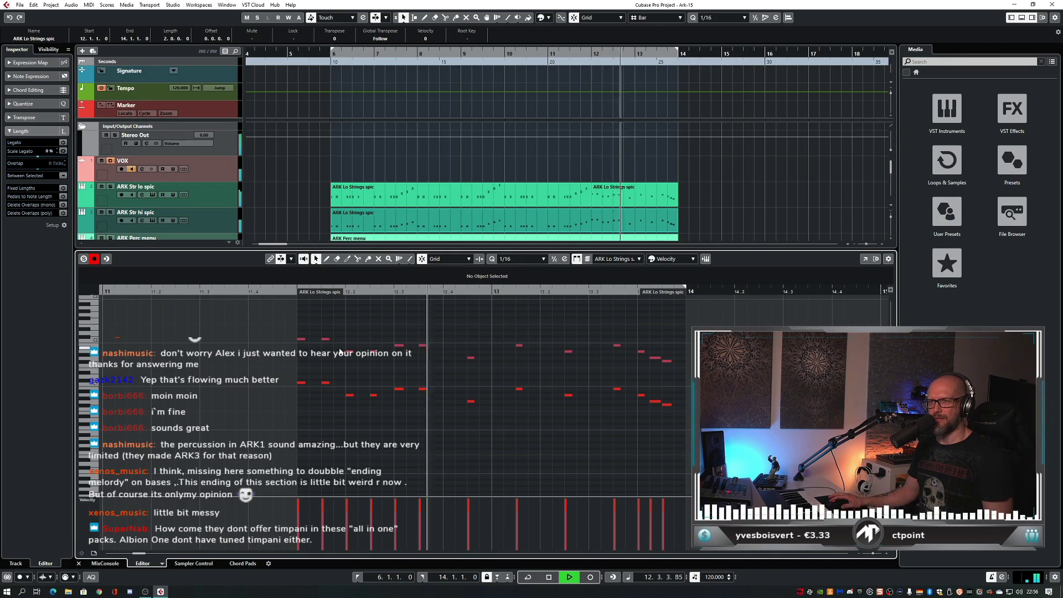
{"action": "key", "text": "ctrl+e"}
{"action": "key", "text": "space"}
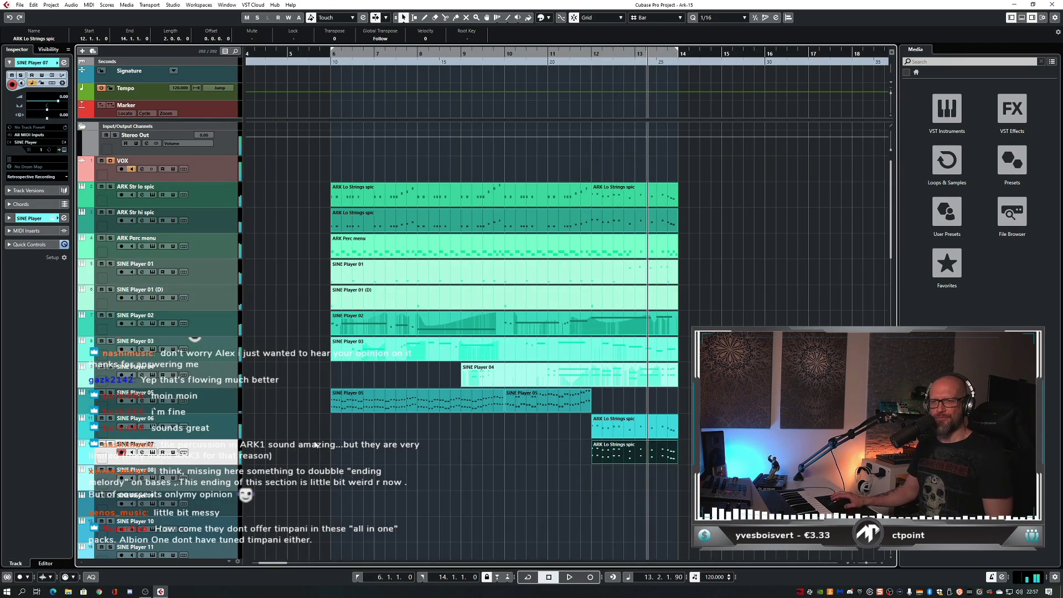
- Route SINE Player 07 to the BRASS group in the MixConsole and lower its level
{"action": "left_click", "coordinate": [357, 465]}
{"action": "key", "text": "F3"}
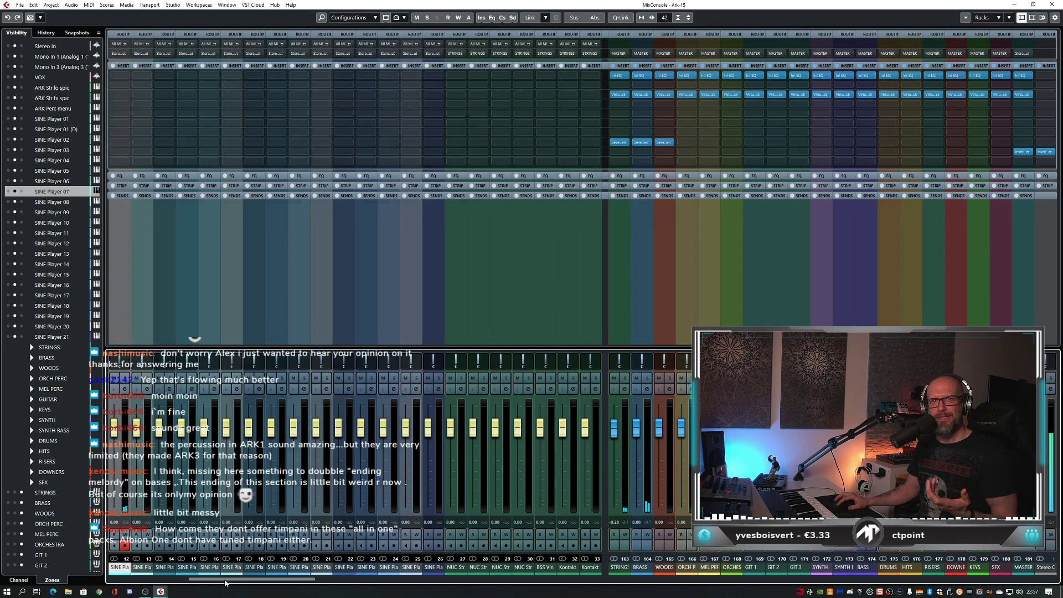
{"action": "left_click_drag", "start_coordinate": [225, 582], "coordinate": [198, 582]}
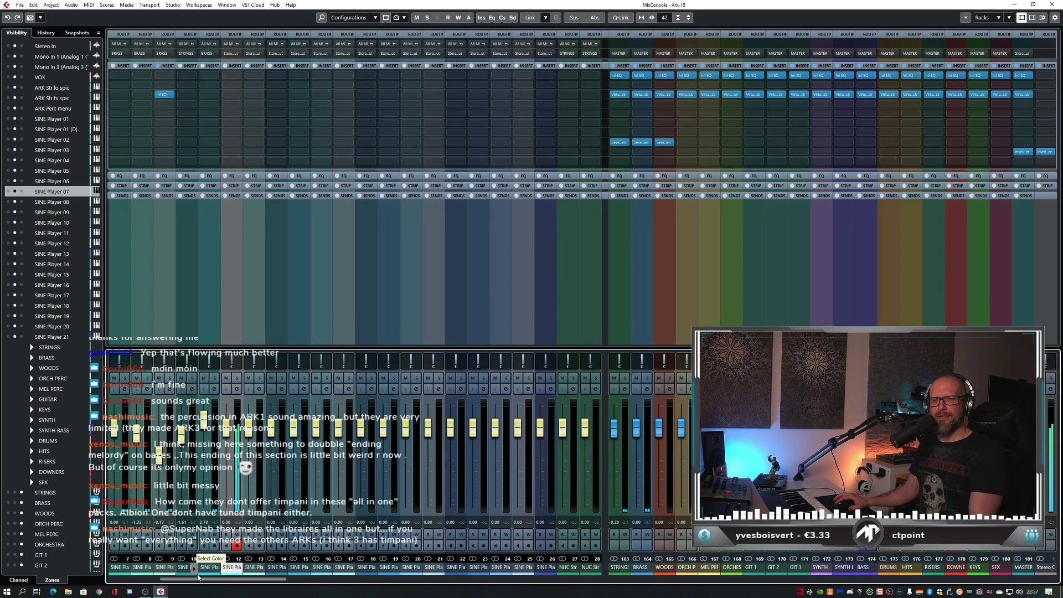
{"action": "left_click", "coordinate": [232, 55]}
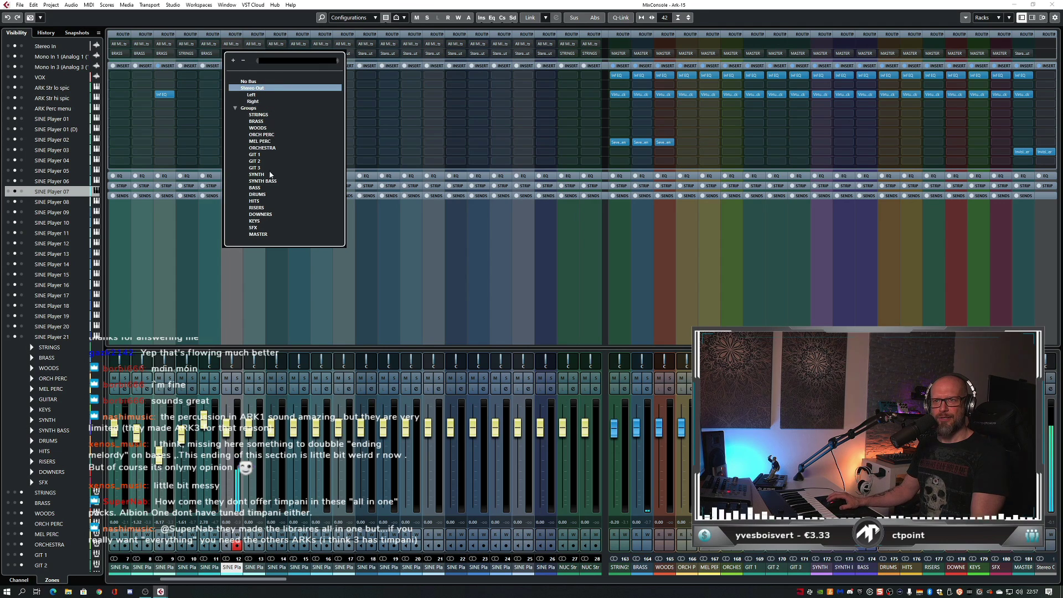
{"action": "key", "text": "Escape"}
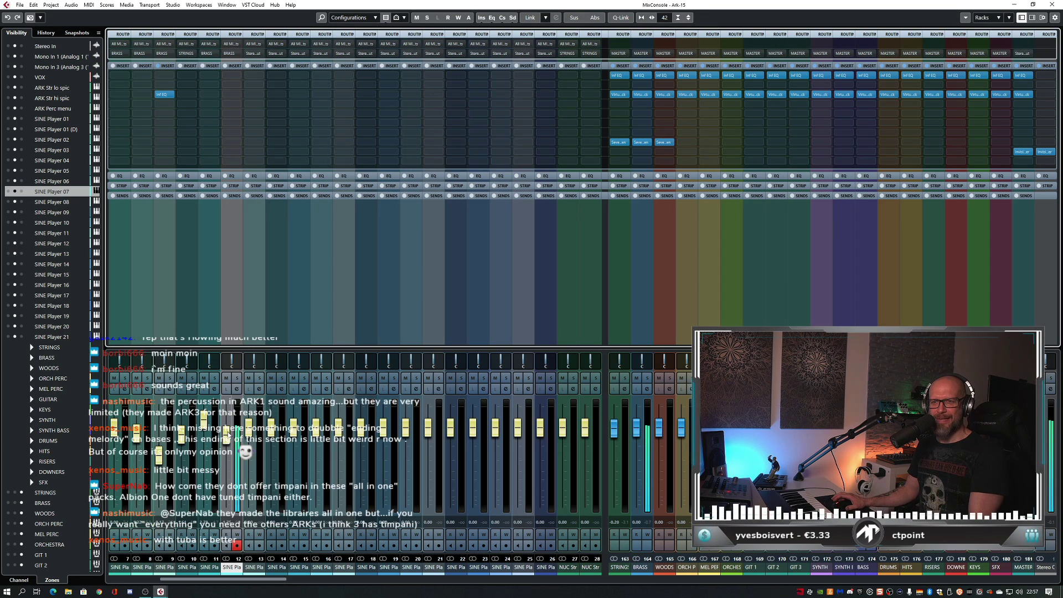
{"action": "key", "text": "F3"}
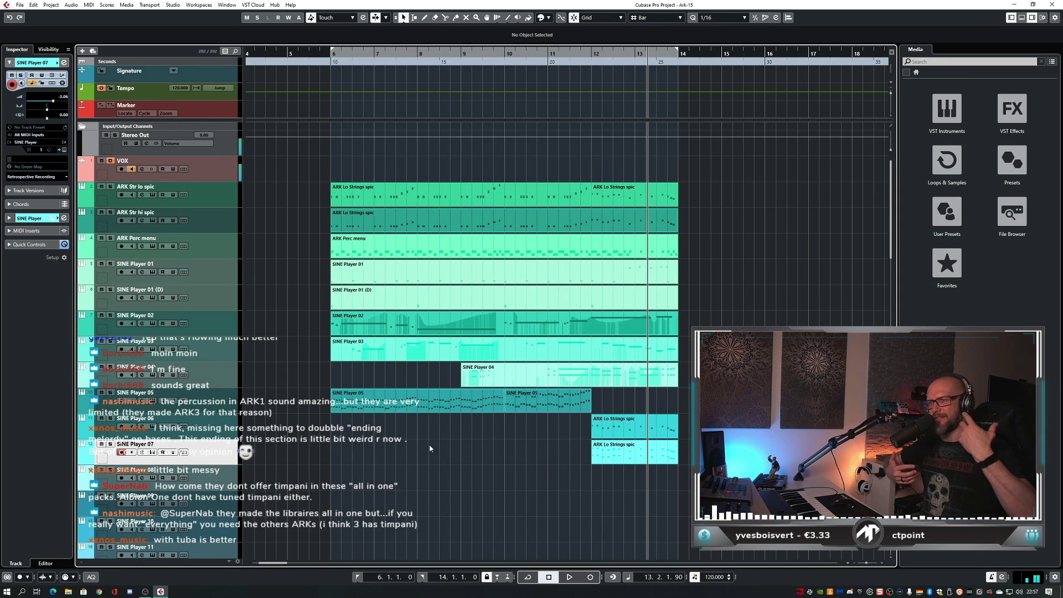
- Play the whole section from bar 6 to bar 14 and save the project as a new incremental version
{"action": "key", "text": "space"}
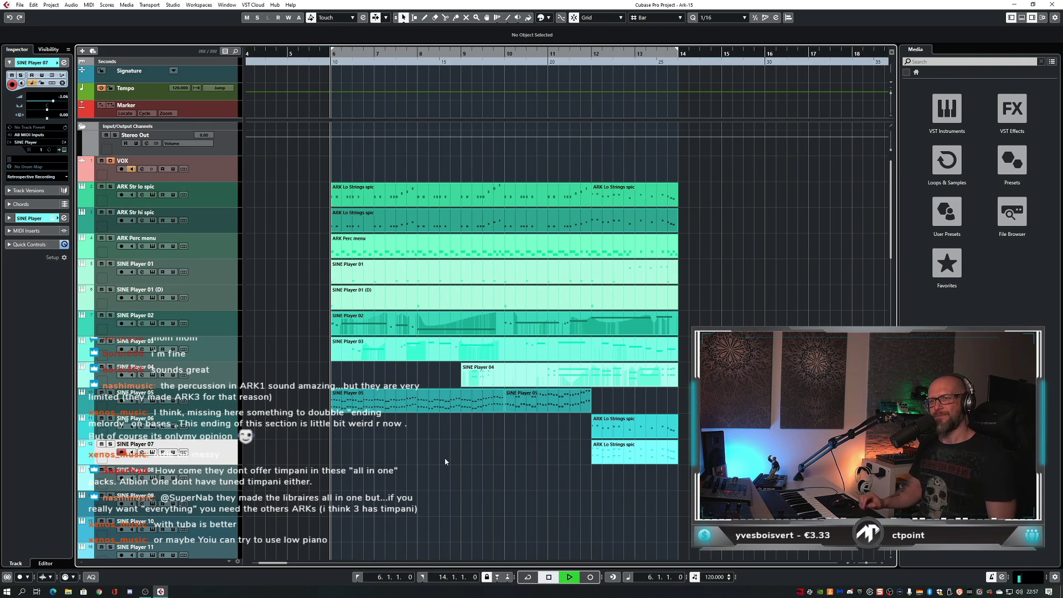
{"action": "key", "text": "space"}
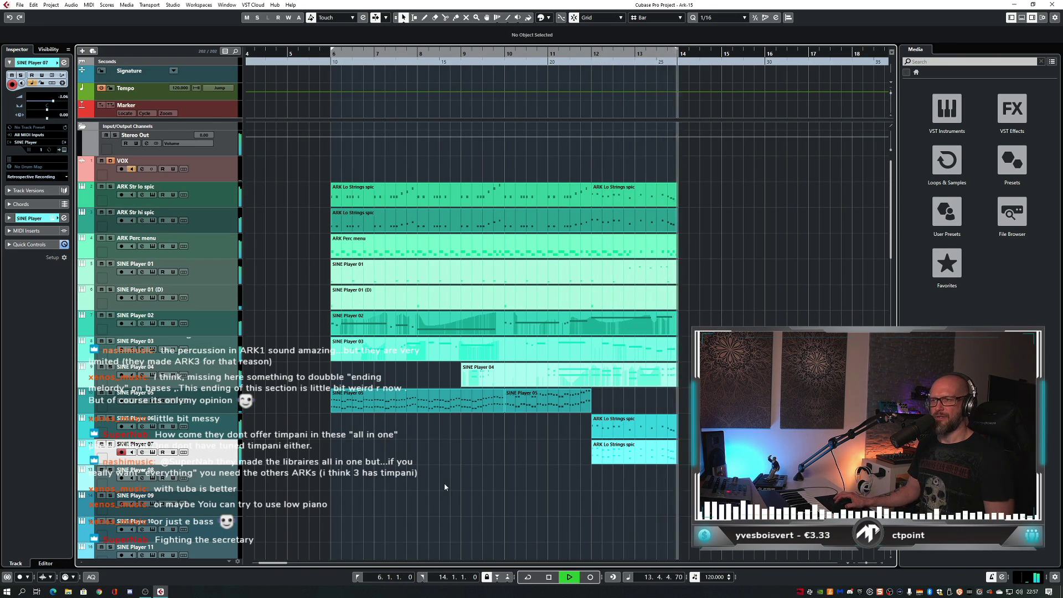
{"action": "key", "text": "ctrl+alt+s"}
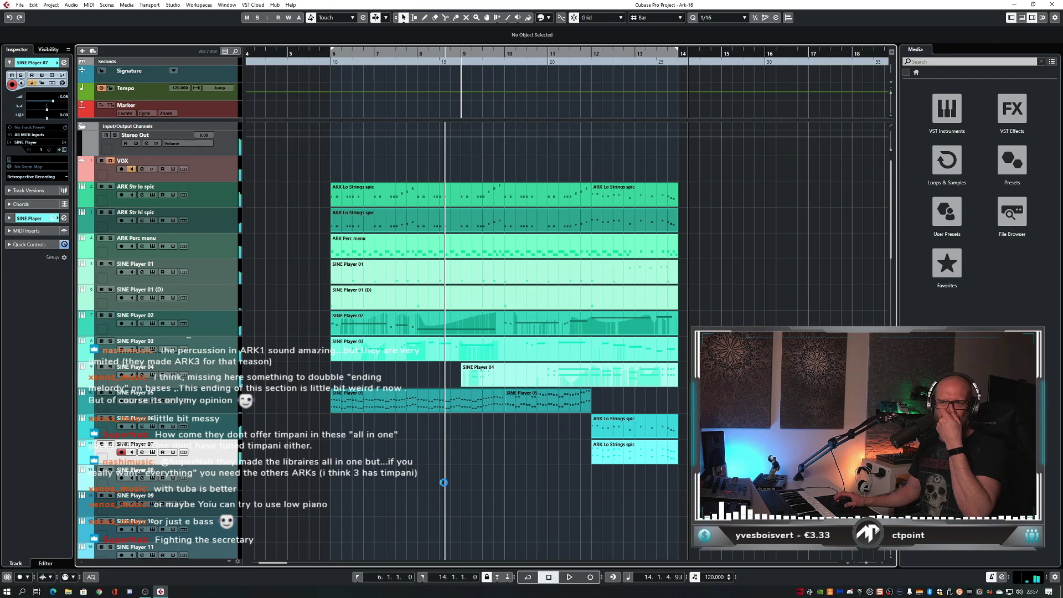
- Load the Syllables marcato short articulation of Viktoria Female Choir from Metropolis Ark 1 into SINE Player 08
{"action": "left_click", "coordinate": [227, 486]}
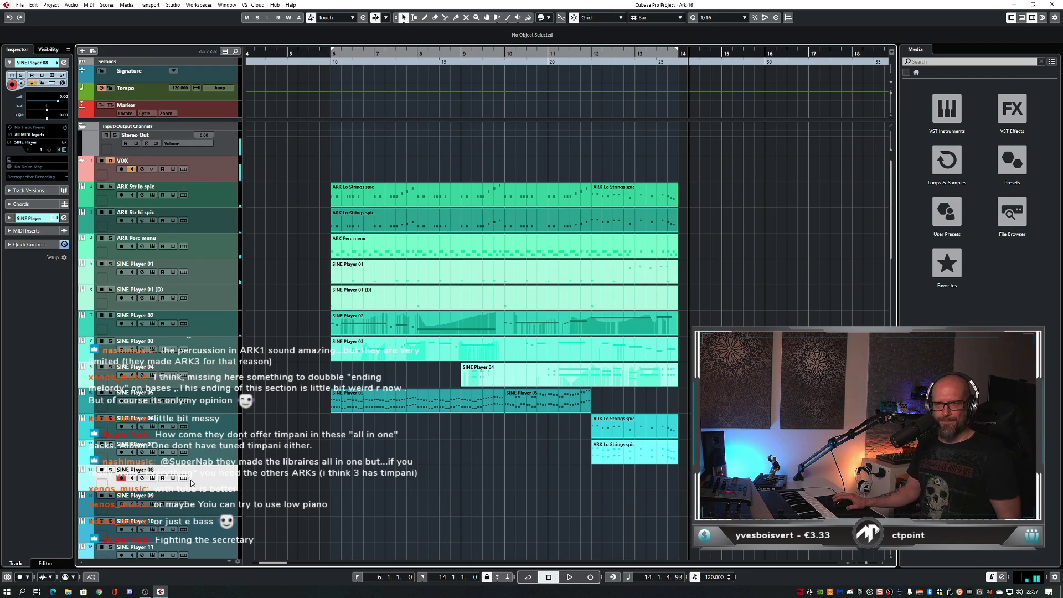
{"action": "left_click", "coordinate": [153, 478]}
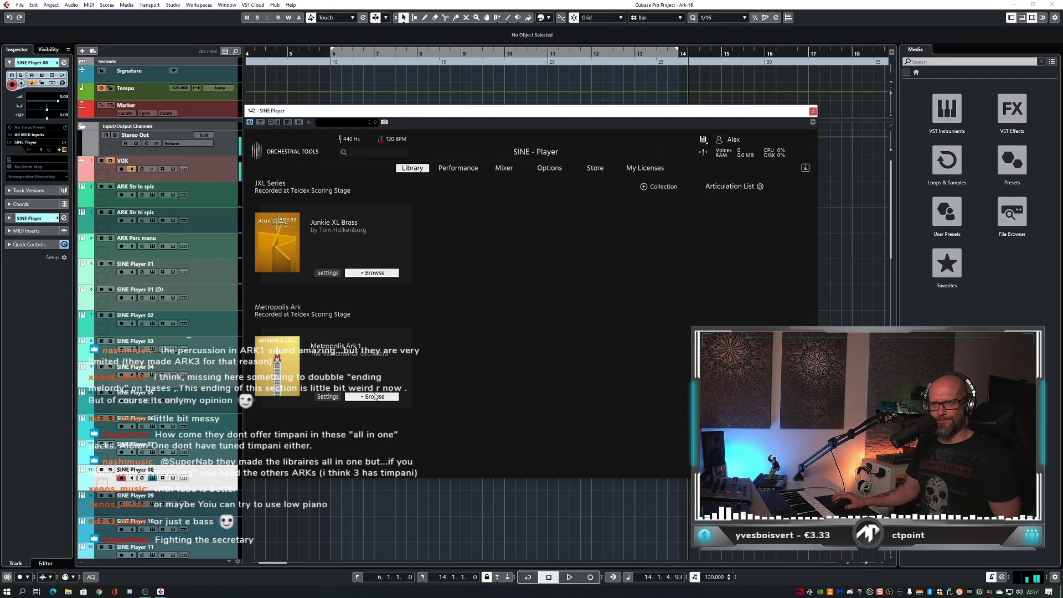
{"action": "left_click", "coordinate": [375, 397]}
{"action": "left_click", "coordinate": [372, 381]}
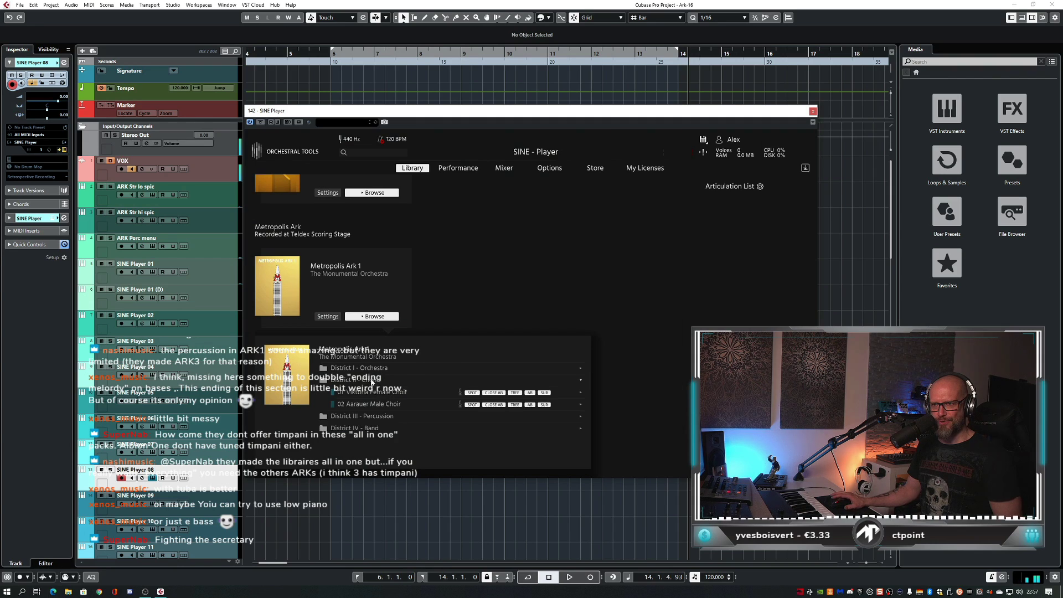
{"action": "left_click", "coordinate": [384, 394]}
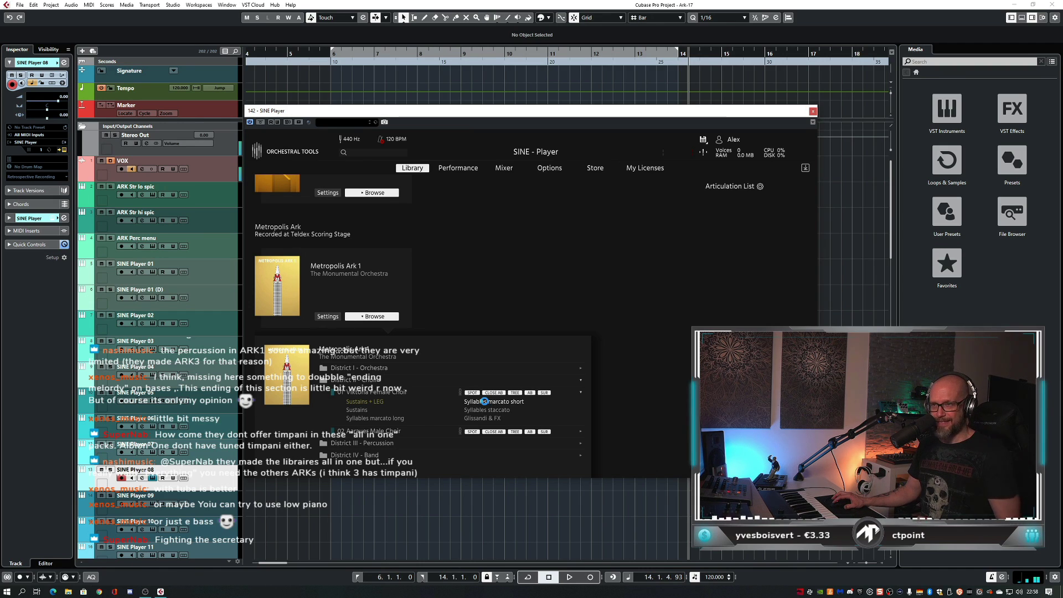
{"action": "left_click_drag", "start_coordinate": [490, 405], "coordinate": [737, 259]}
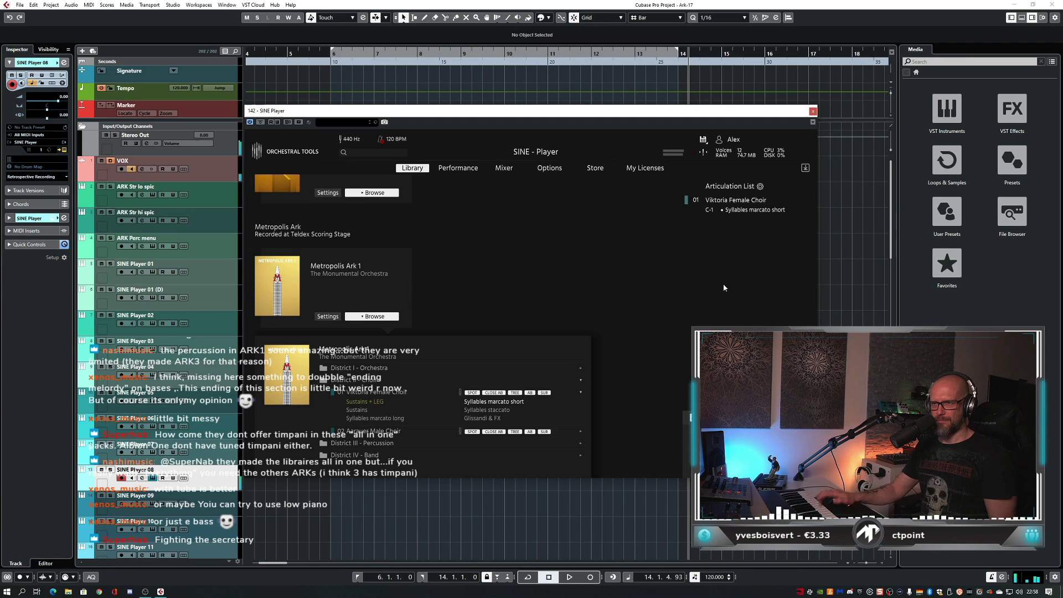
- Replace the choir articulation in SINE Player 08 with Viktoria Female Choir's Syllables staccato and close the instrument
{"action": "left_click", "coordinate": [761, 186]}
{"action": "left_click", "coordinate": [778, 259]}
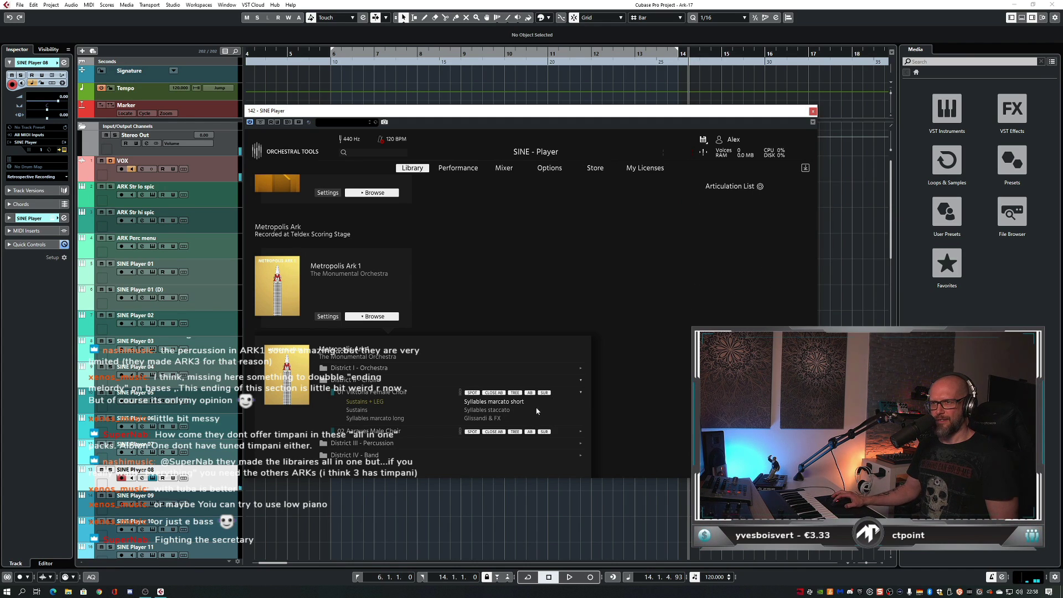
{"action": "left_click_drag", "start_coordinate": [497, 413], "coordinate": [762, 239]}
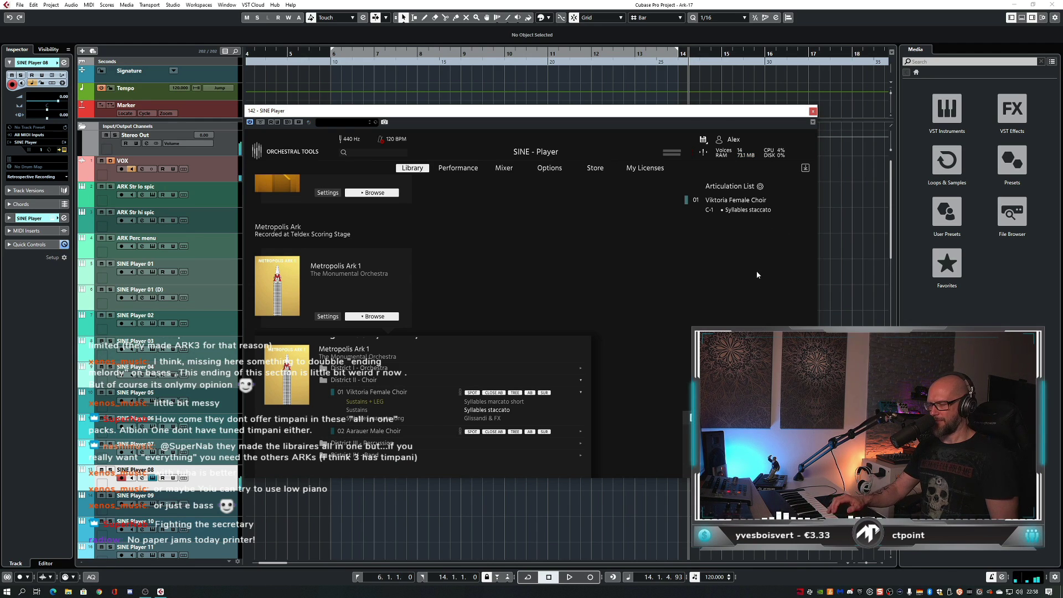
{"action": "left_click", "coordinate": [812, 112]}
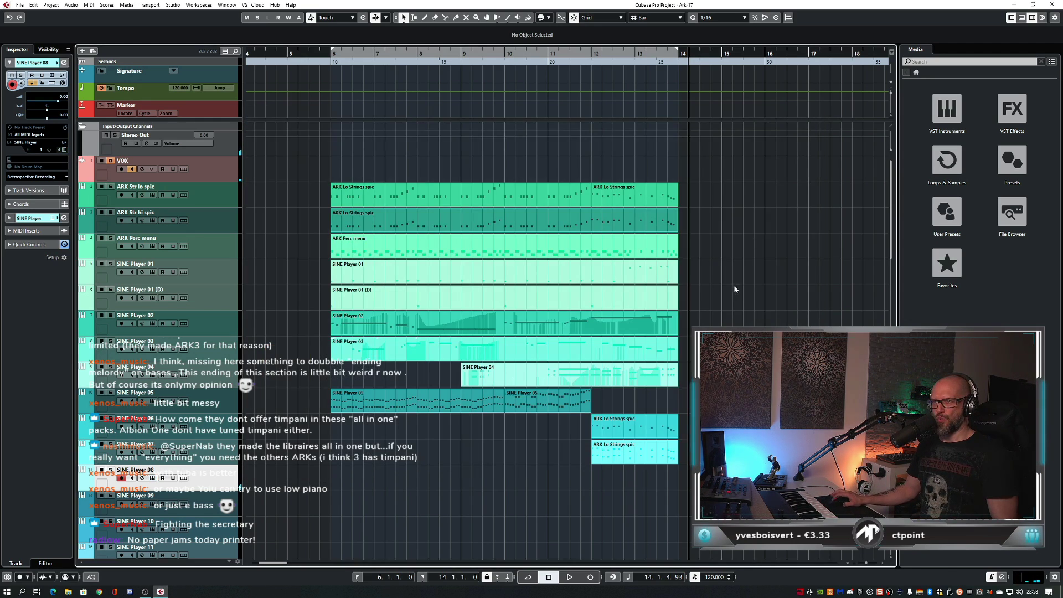
- Play the ending from just before bar 12, and copy the ARK Str lo spic event at bar 12 onto SINE Player 08
{"action": "left_click", "coordinate": [589, 66]}
{"action": "key", "text": "space"}
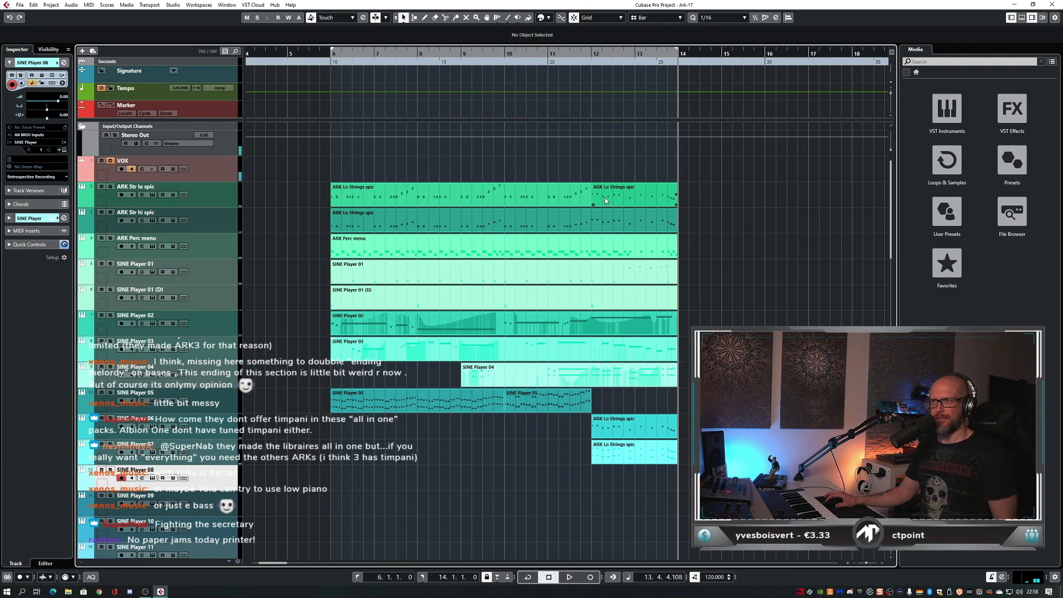
{"action": "left_click_drag", "start_coordinate": [604, 197], "coordinate": [611, 482]}
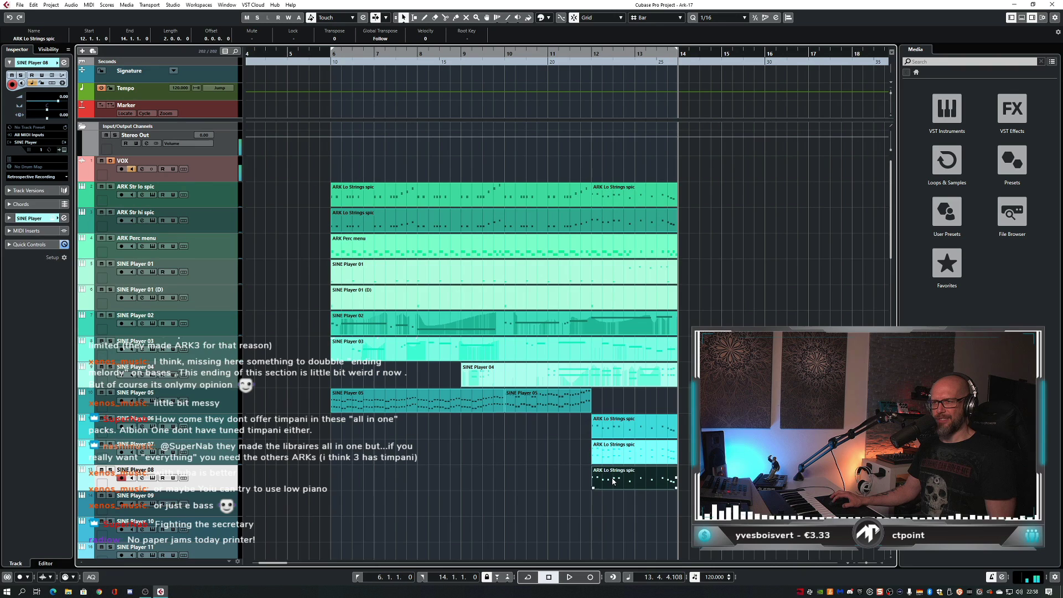
- Try transposing all notes of the SINE Player 08 choir event by octaves, auditioning them from just before bar 12
{"action": "double_click", "coordinate": [612, 481]}
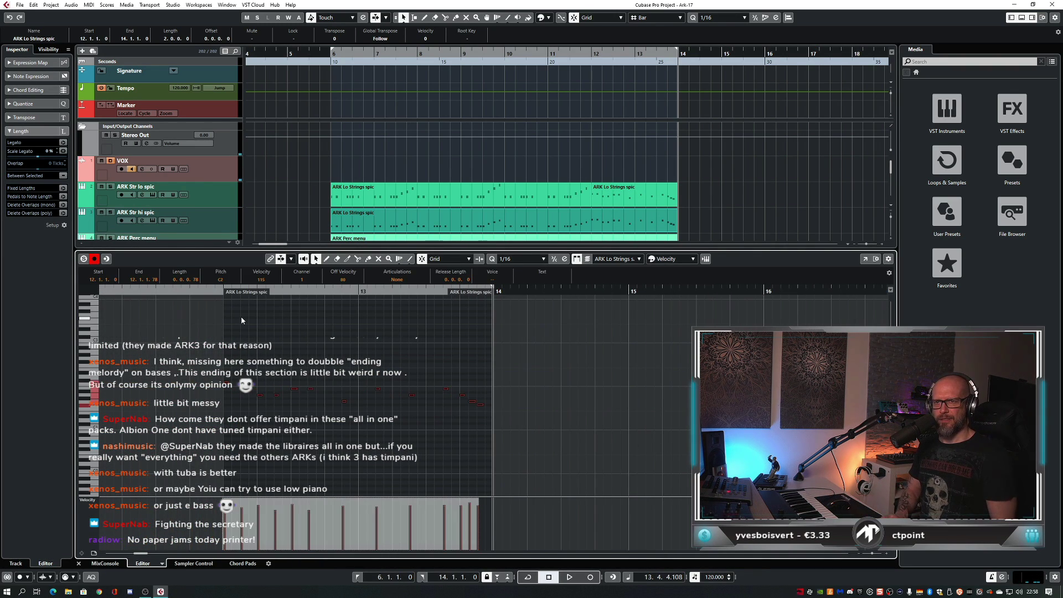
{"action": "key", "text": "ctrl+a"}
{"action": "scroll", "coordinate": [241, 317], "scroll_direction": "down", "scroll_amount": 3}
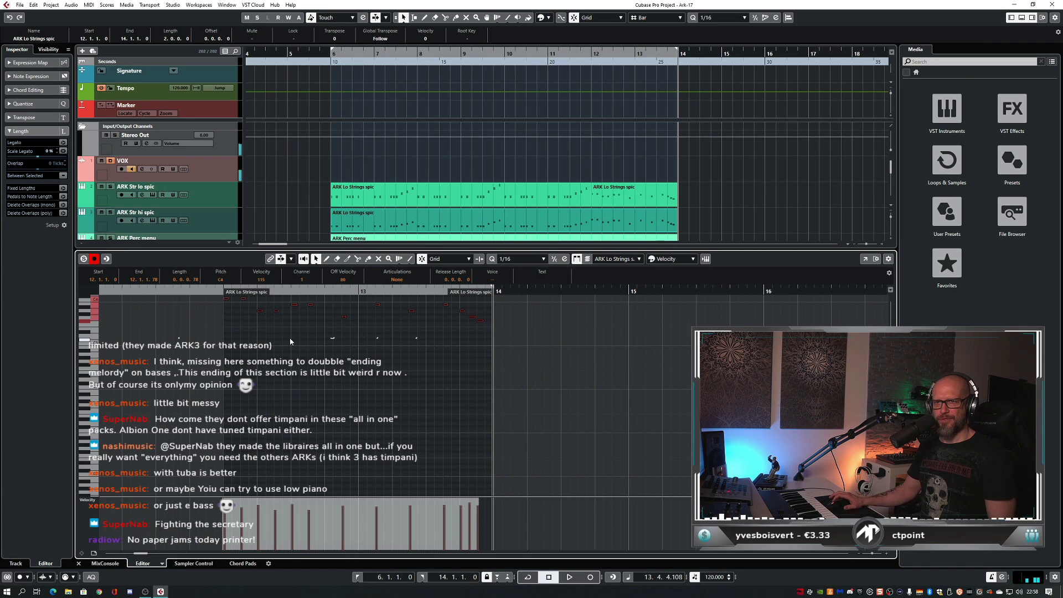
{"action": "scroll", "coordinate": [290, 338], "scroll_direction": "up", "scroll_amount": 2}
{"action": "left_click", "coordinate": [210, 292]}
{"action": "key", "text": "space"}
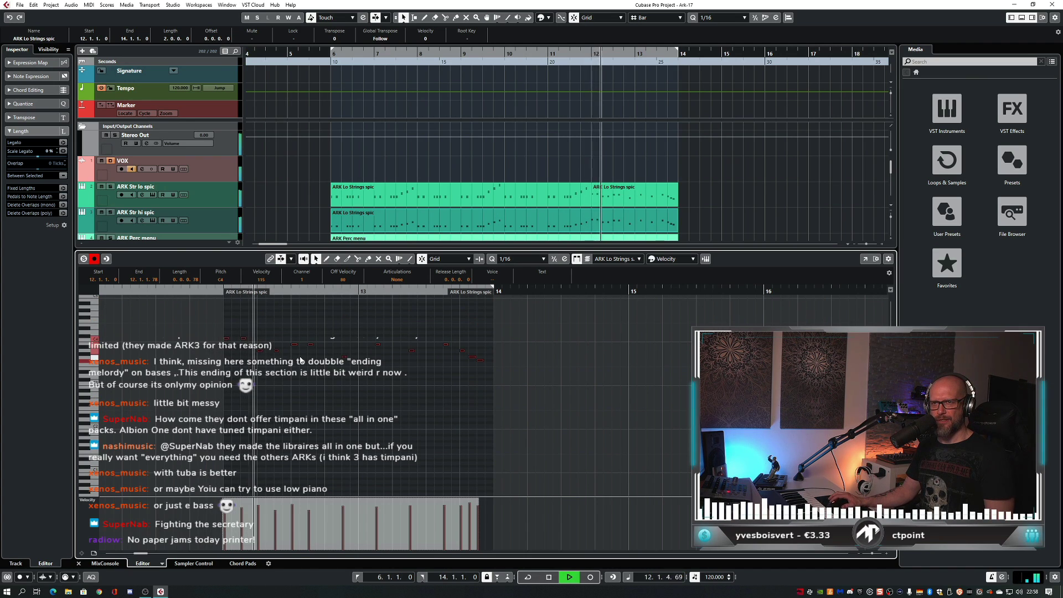
{"action": "key", "text": "space"}
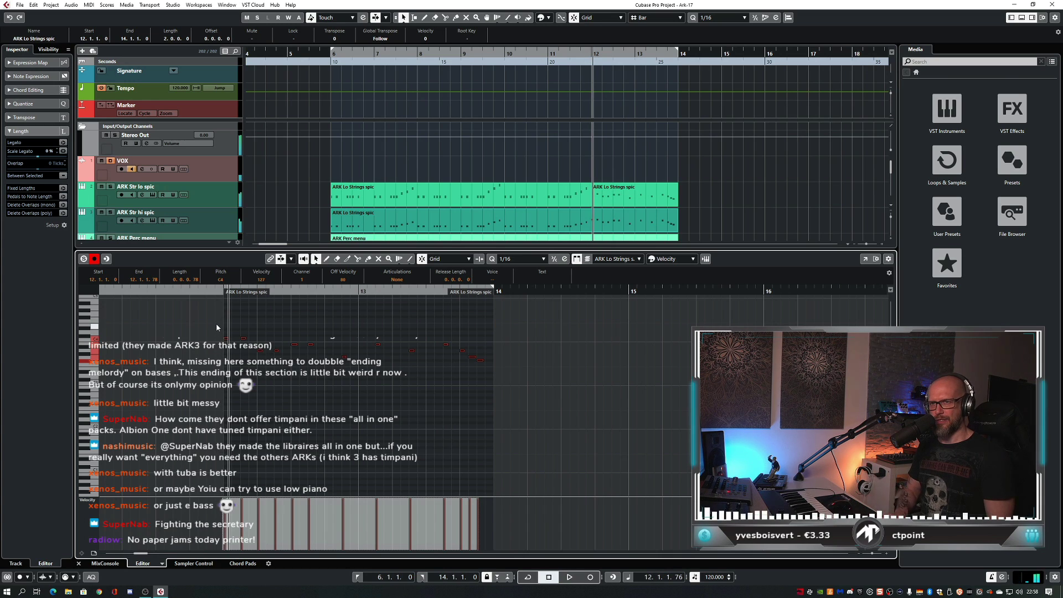
{"action": "key", "text": "shift+Up"}
{"action": "key", "text": "shift+Down"}
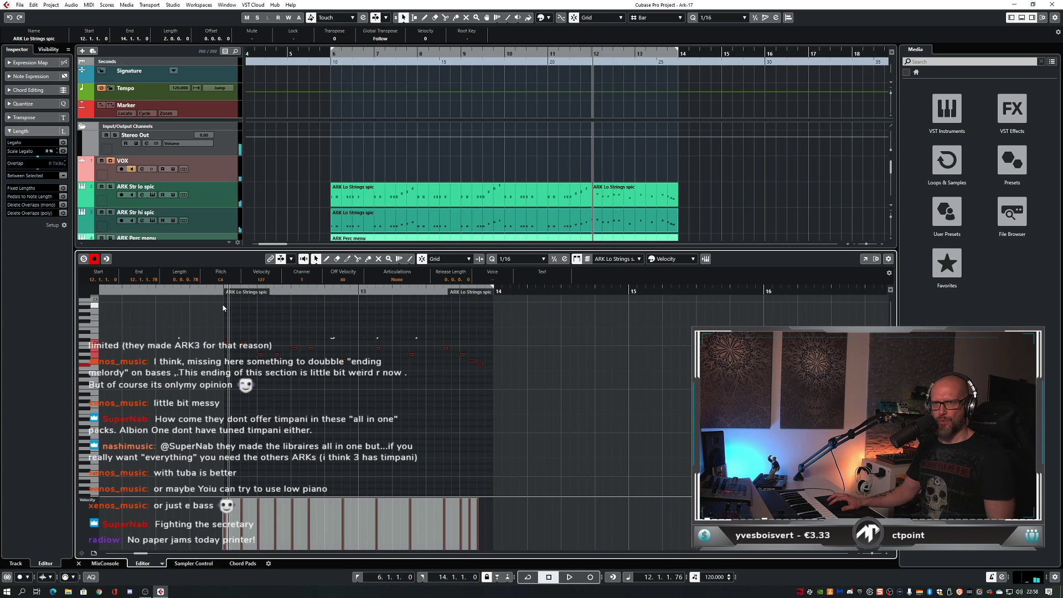
{"action": "left_click", "coordinate": [219, 297]}
{"action": "key", "text": "space"}
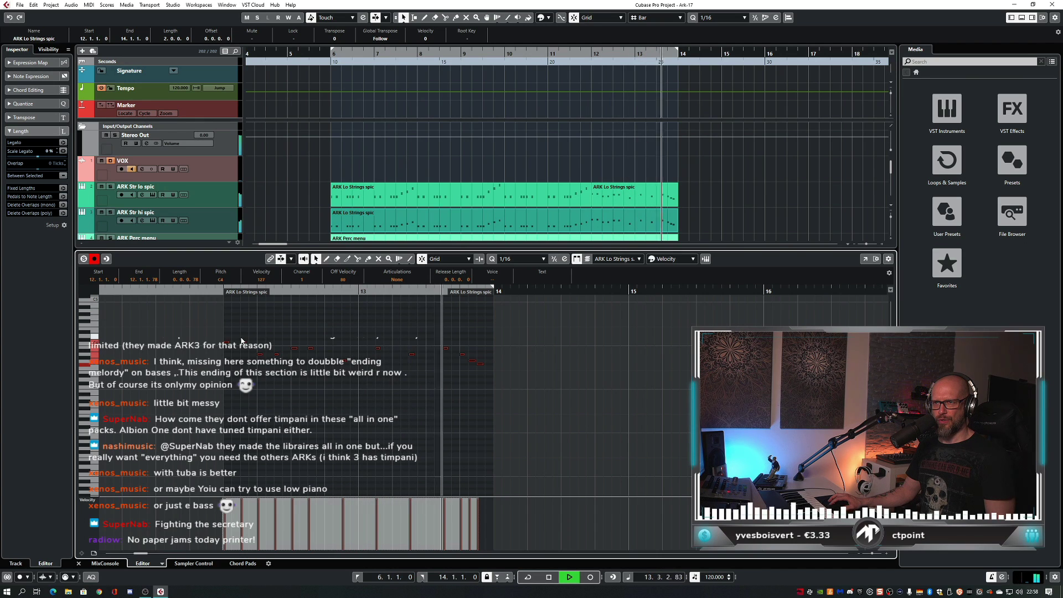
{"action": "key", "text": "space"}
- Delete the choir's doubled strings event from SINE Player 08 and play the section from bar 6 without it
{"action": "key", "text": "ctrl+e"}
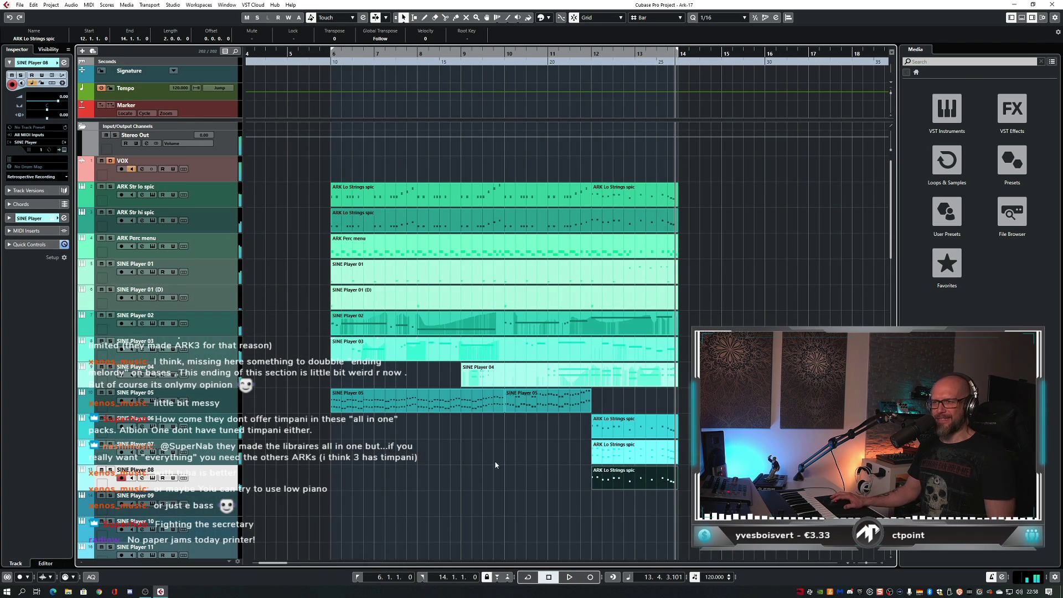
{"action": "key", "text": "Delete"}
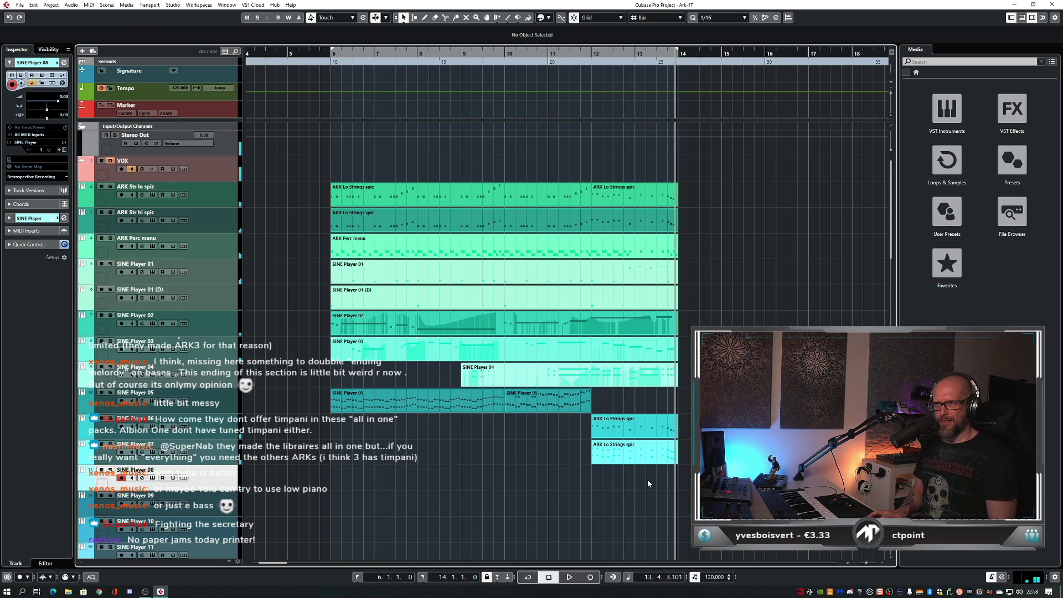
{"action": "key", "text": "1"}
{"action": "key", "text": "space"}
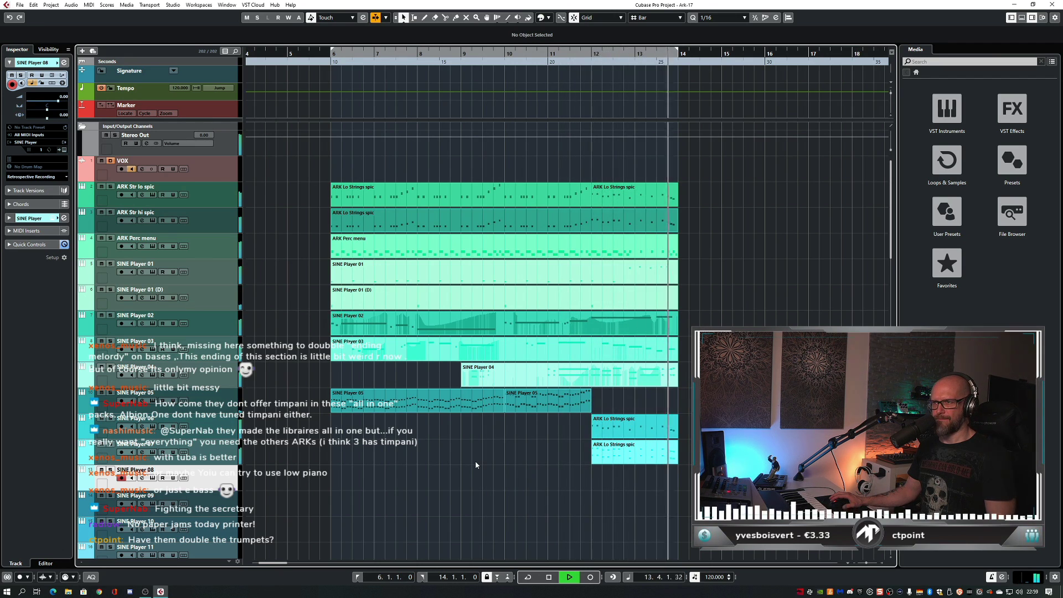
{"action": "key", "text": "space"}
- Replay the ending several times from around bars 11 and 12 to judge the transition into the closing melody
{"action": "left_click", "coordinate": [603, 71]}
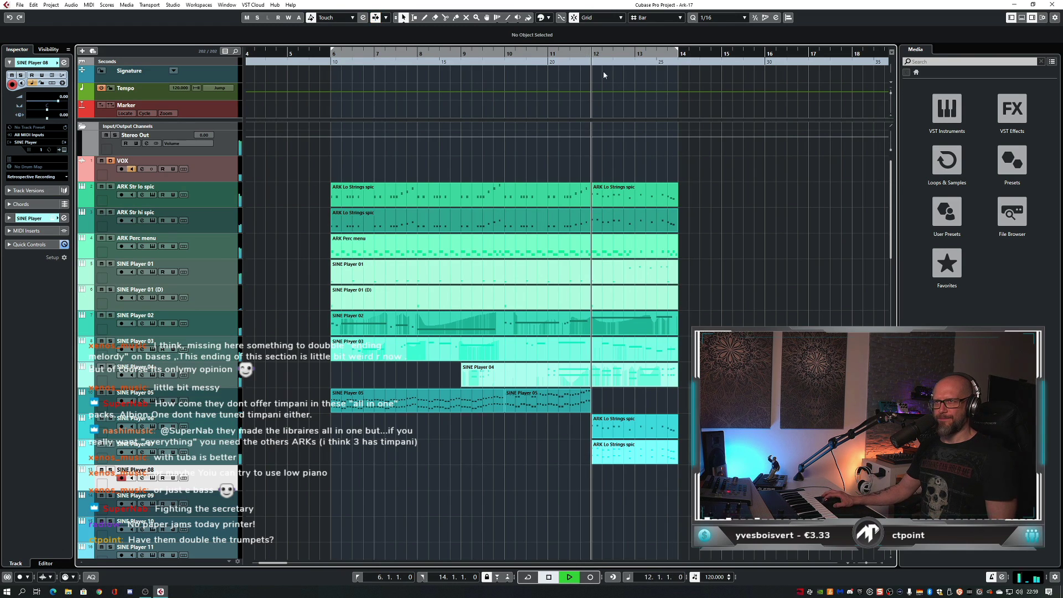
{"action": "key", "text": "space"}
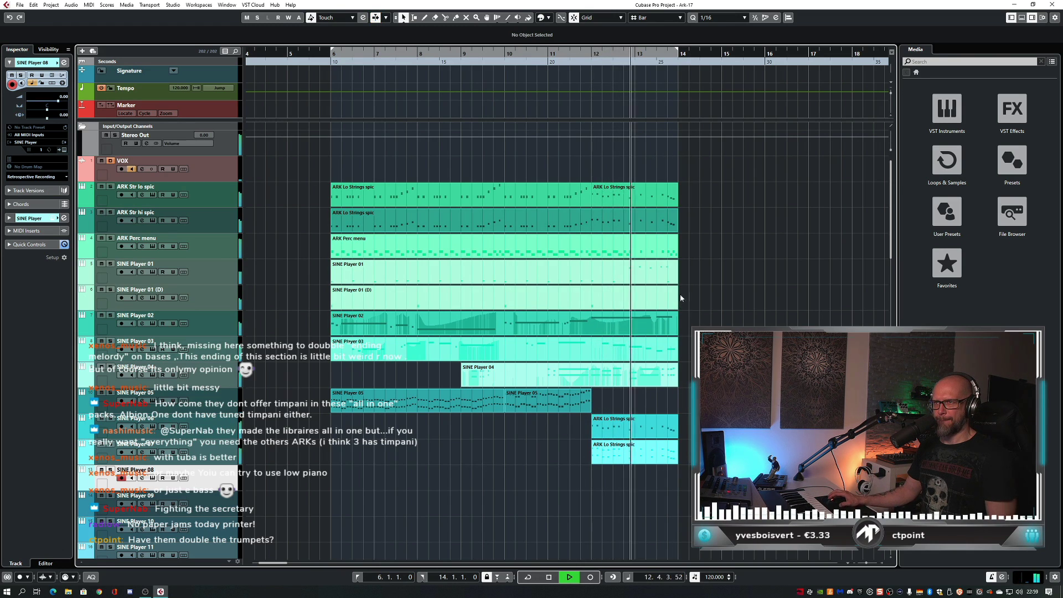
{"action": "key", "text": "space"}
{"action": "key", "text": "space"}
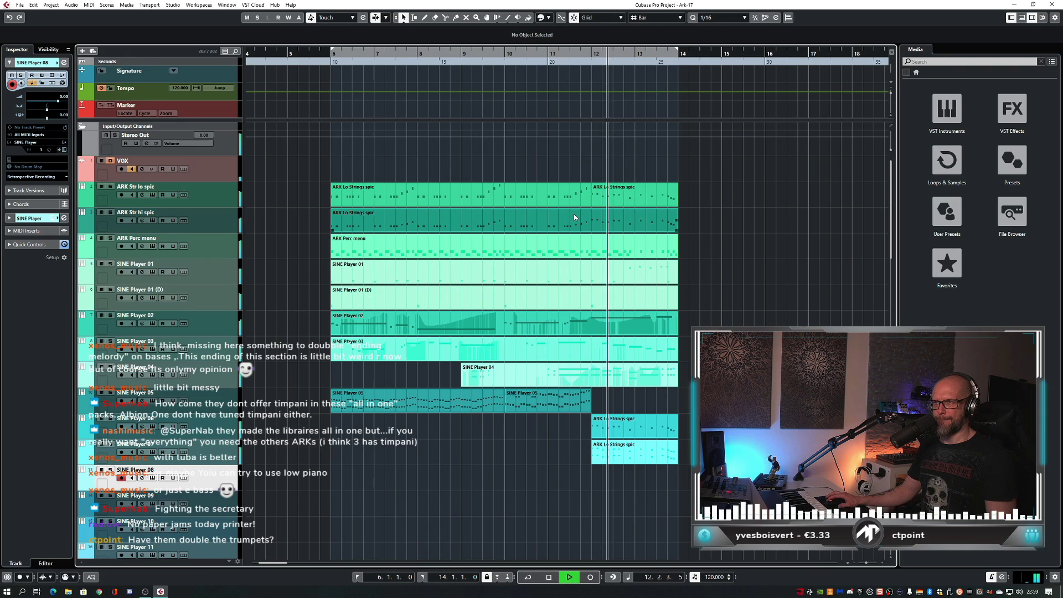
{"action": "key", "text": "space"}
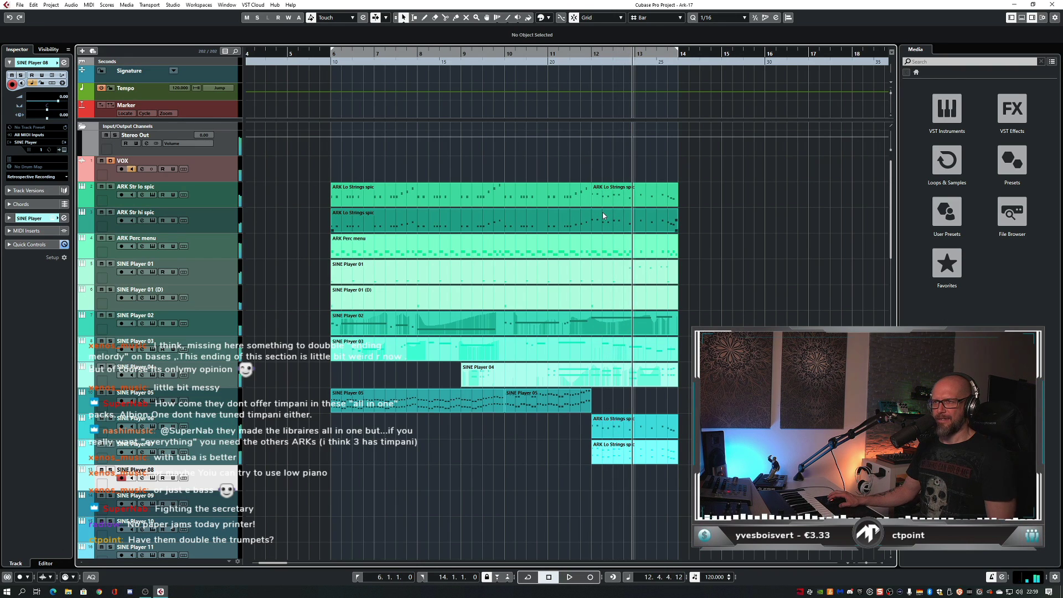
{"action": "left_click", "coordinate": [552, 53]}
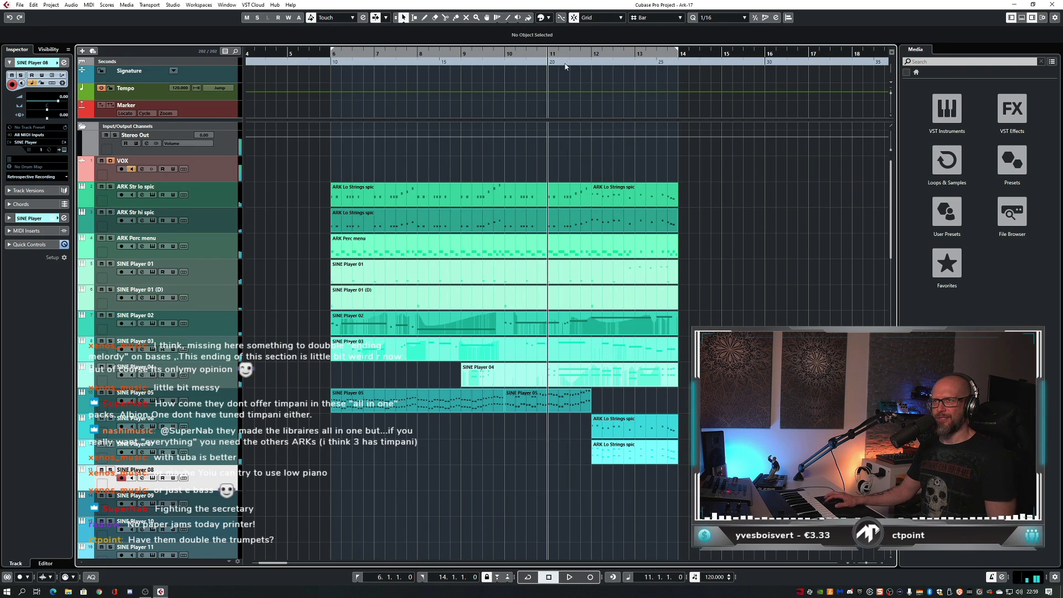
{"action": "key", "text": "space"}
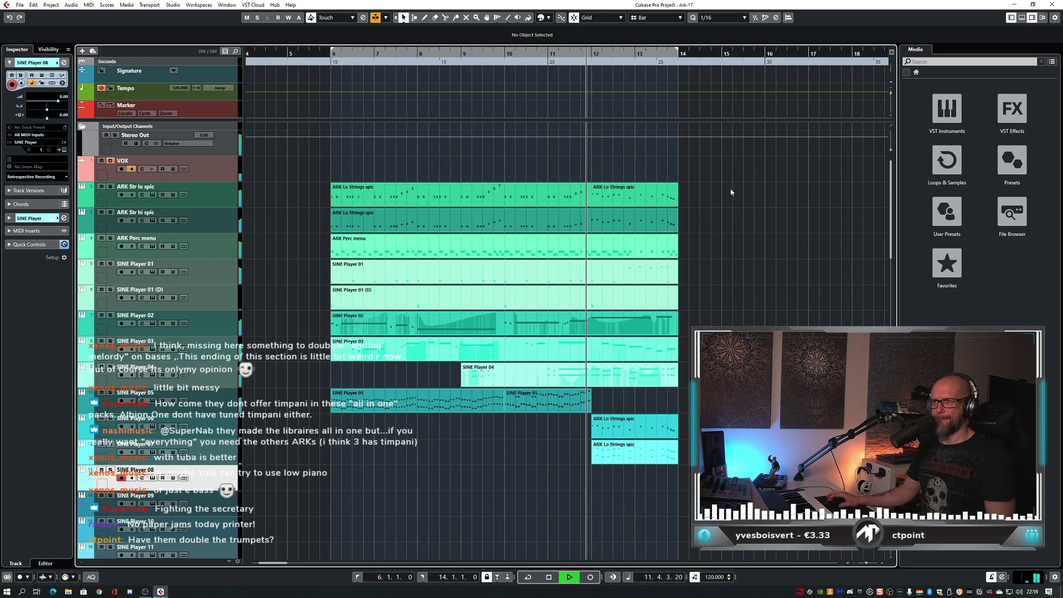
{"action": "left_click", "coordinate": [731, 192]}
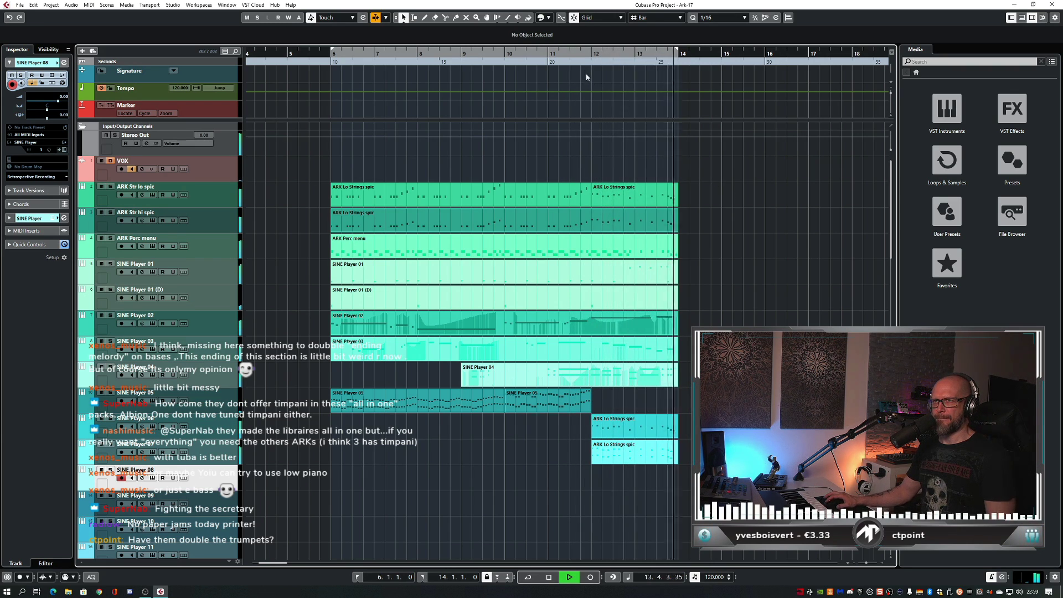
{"action": "key", "text": "space"}
{"action": "left_click", "coordinate": [576, 63]}
{"action": "key", "text": "space"}
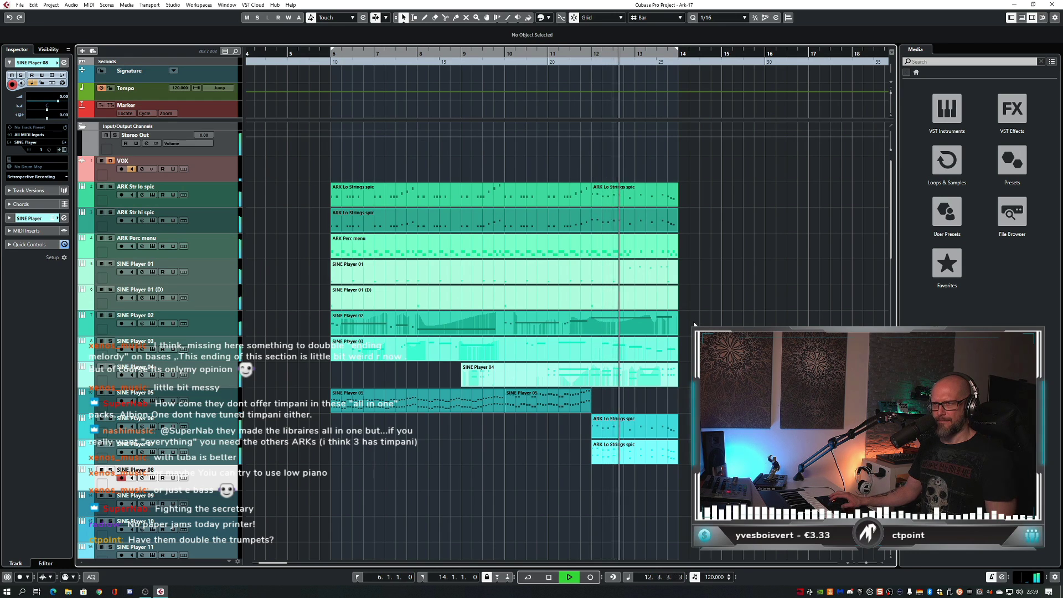
{"action": "left_click", "coordinate": [543, 53]}
{"action": "key", "text": "space"}
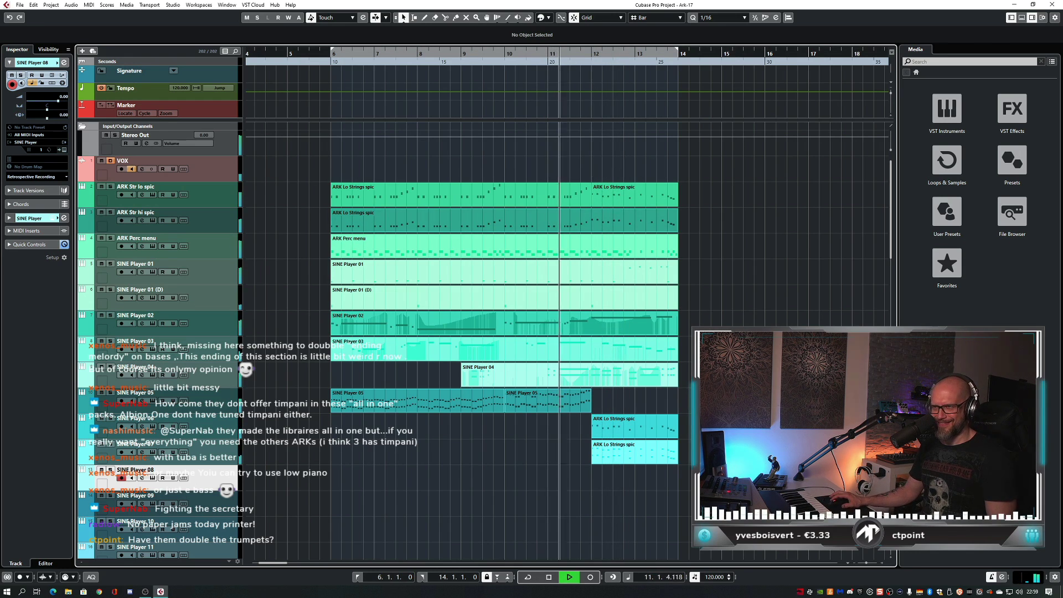
- Show the ending's notes across the string, percussion and SINE Player tracks together in the Key Editor, with a shorter velocity lane
{"action": "left_click_drag", "start_coordinate": [714, 491], "coordinate": [609, 222]}
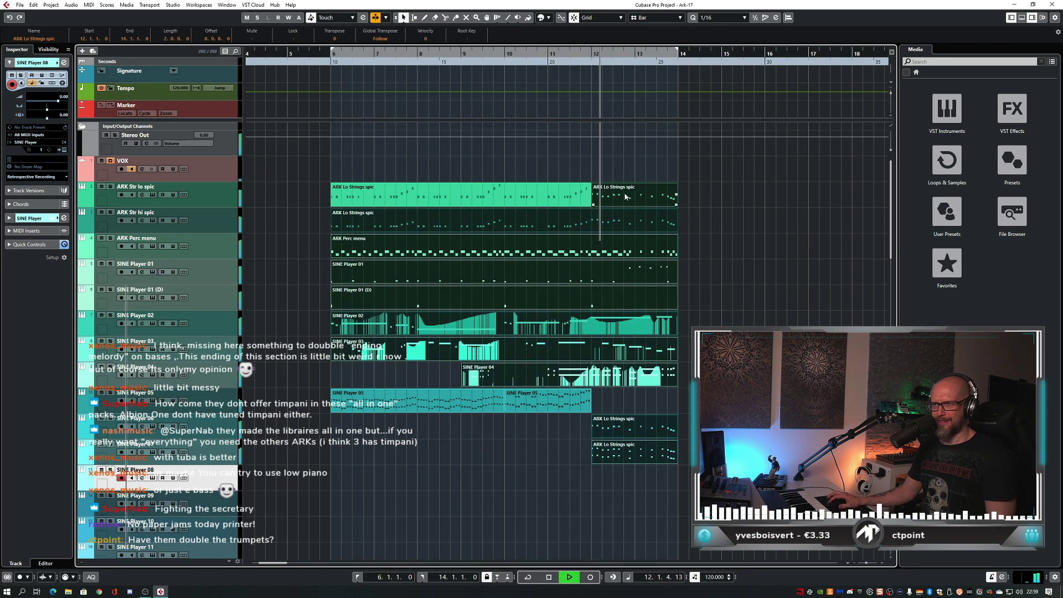
{"action": "key", "text": "ctrl+e"}
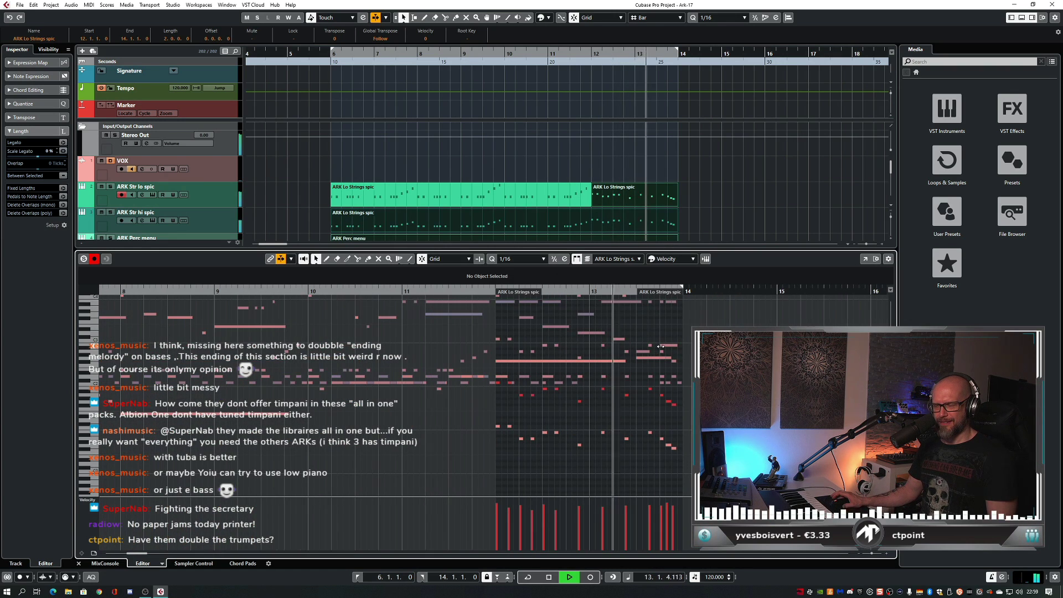
{"action": "key", "text": "space"}
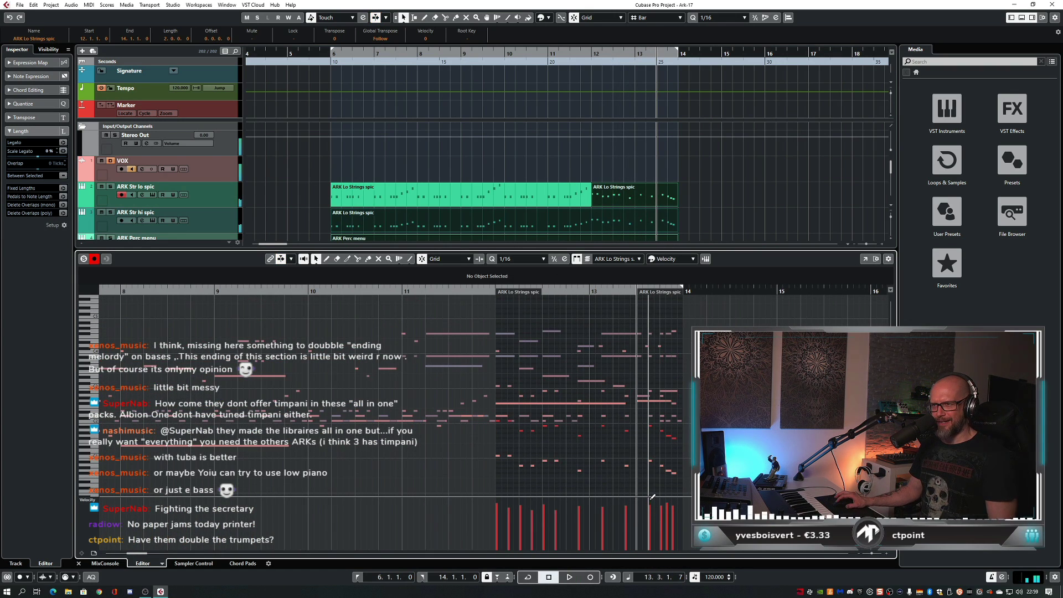
{"action": "left_click_drag", "start_coordinate": [649, 496], "coordinate": [649, 525]}
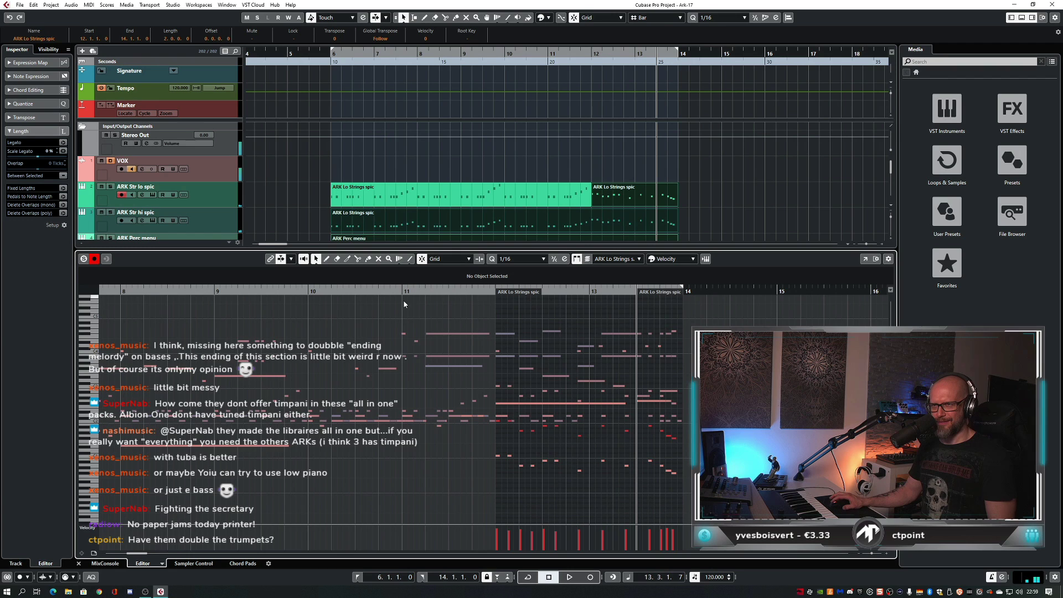
{"action": "scroll", "coordinate": [410, 321], "scroll_direction": "up", "scroll_amount": 5}
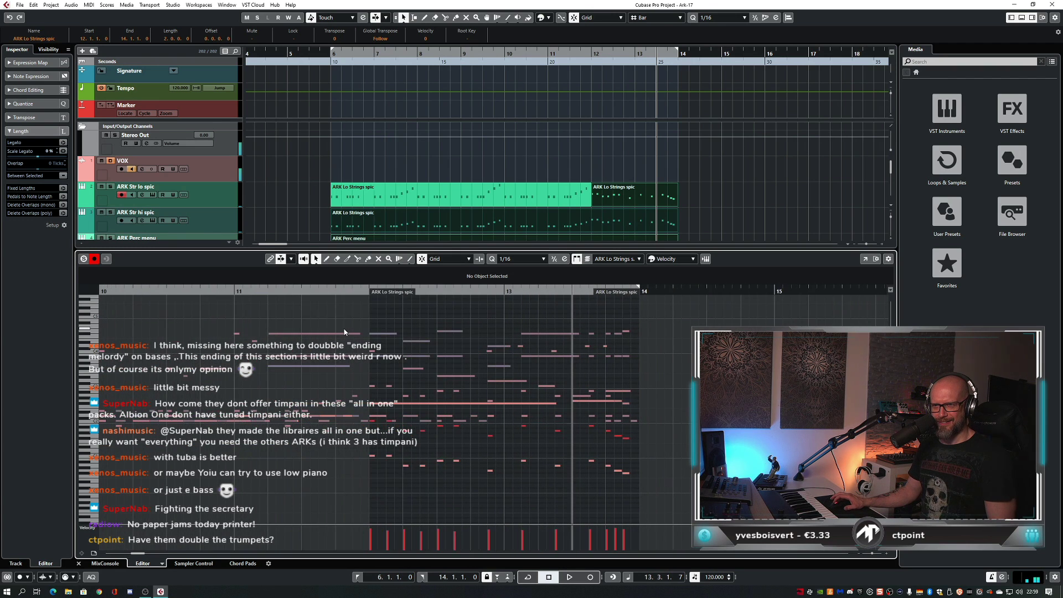
{"action": "scroll", "coordinate": [344, 332], "scroll_direction": "down", "scroll_amount": 8}
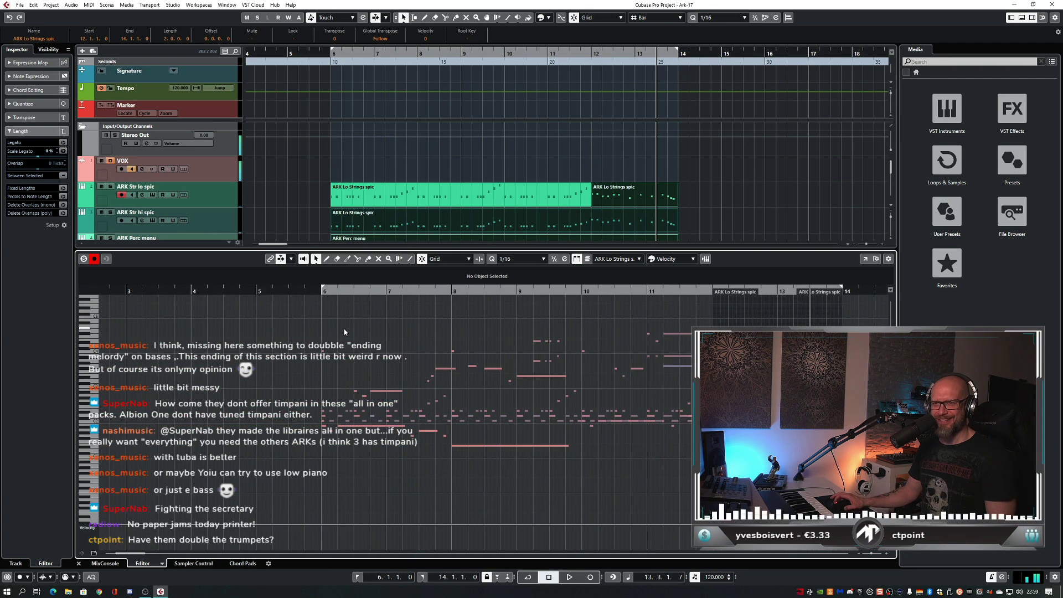
{"action": "scroll", "coordinate": [344, 332], "scroll_direction": "right", "scroll_amount": 2}
{"action": "scroll", "coordinate": [343, 332], "scroll_direction": "up", "scroll_amount": 4}
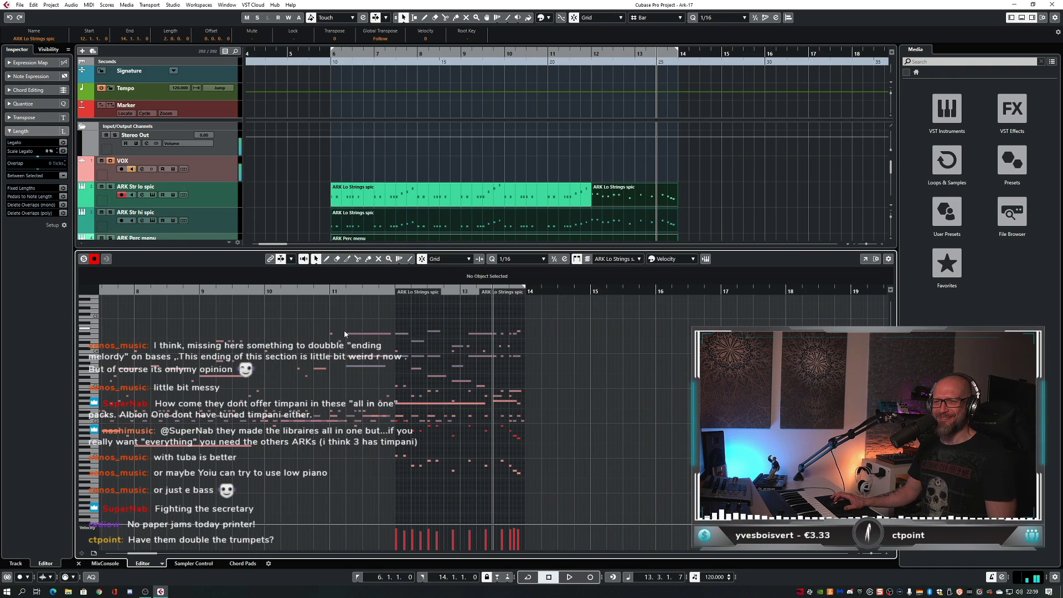
{"action": "scroll", "coordinate": [392, 331], "scroll_direction": "right", "scroll_amount": 2}
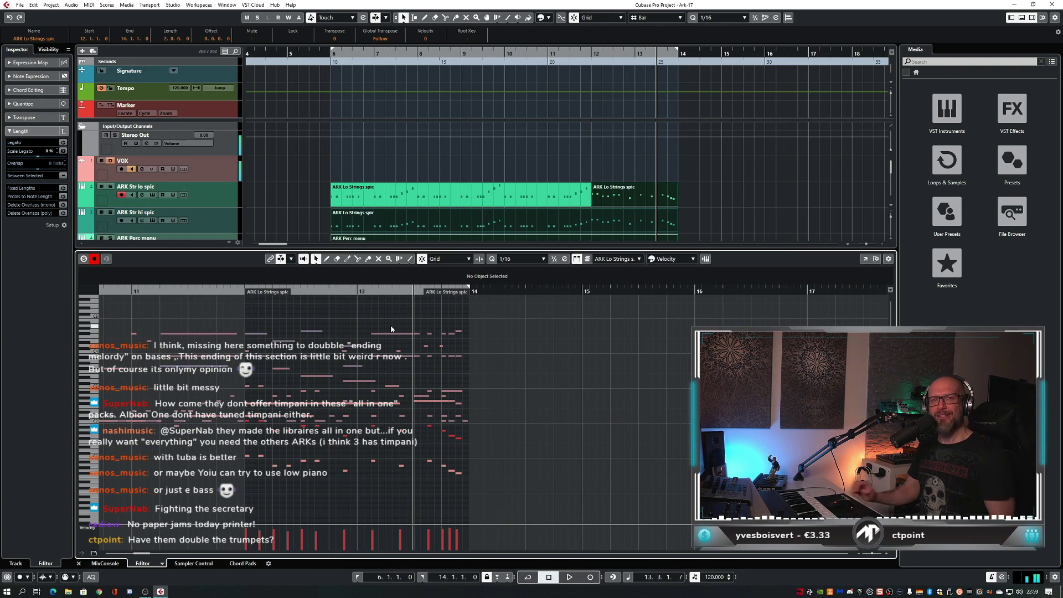
{"action": "scroll", "coordinate": [391, 328], "scroll_direction": "left", "scroll_amount": 2}
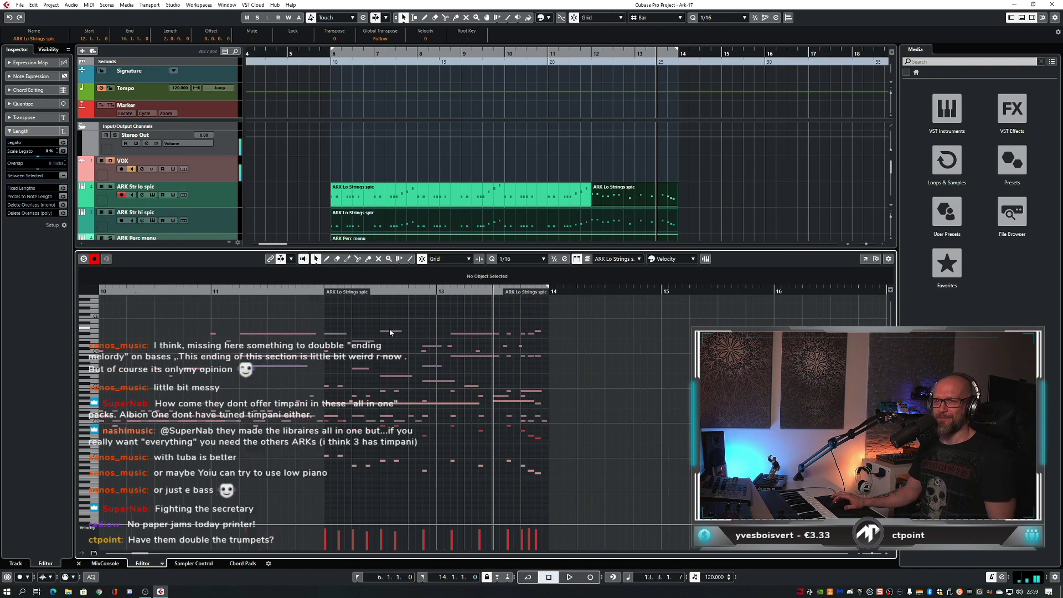
- Play the ending from bar 11 and compare the SINE Player 04 and SINE Player 02 notes at bar 12 with the melody
{"action": "left_click", "coordinate": [216, 293]}
{"action": "key", "text": "space"}
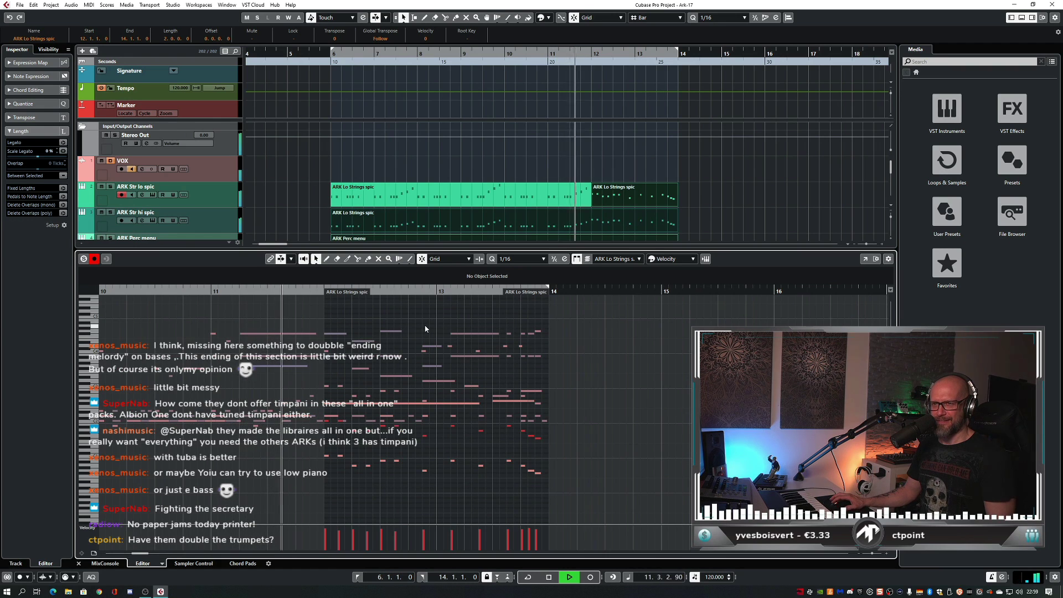
{"action": "scroll", "coordinate": [443, 328], "scroll_direction": "up", "scroll_amount": 1}
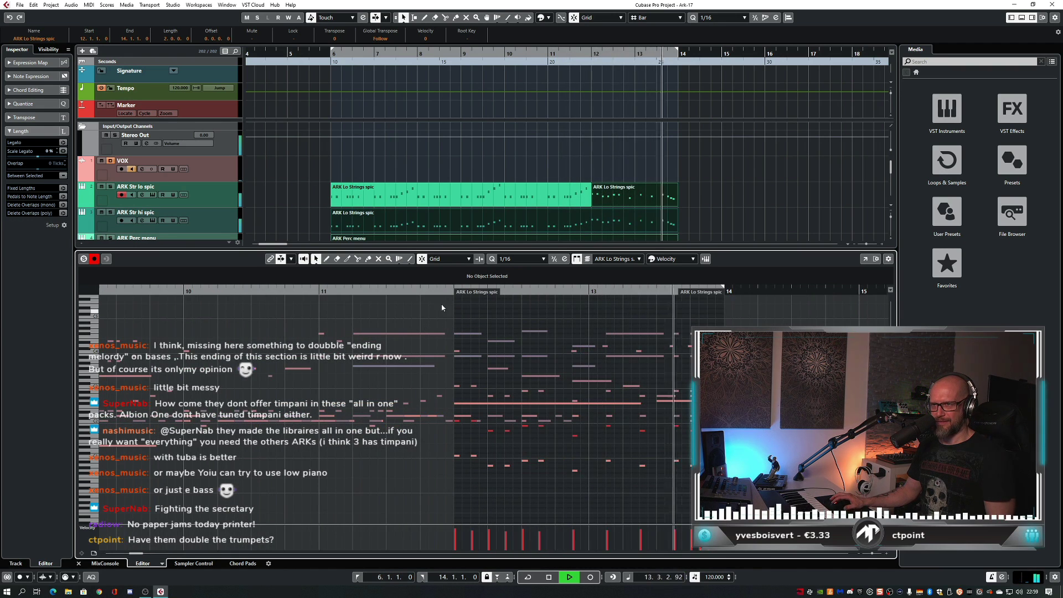
{"action": "key", "text": "space"}
{"action": "left_click", "coordinate": [474, 356]}
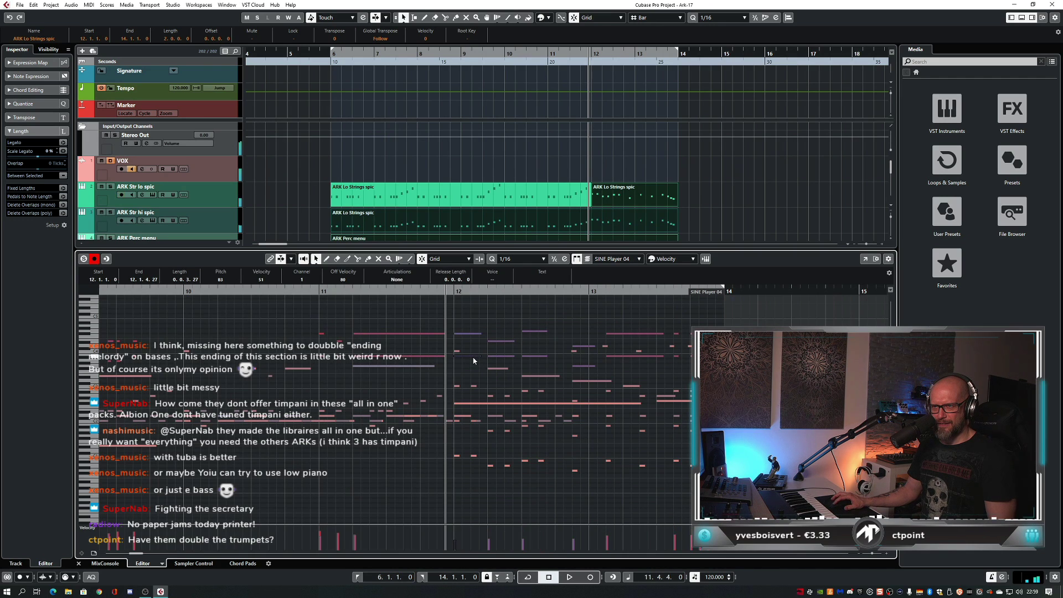
{"action": "left_click", "coordinate": [468, 403]}
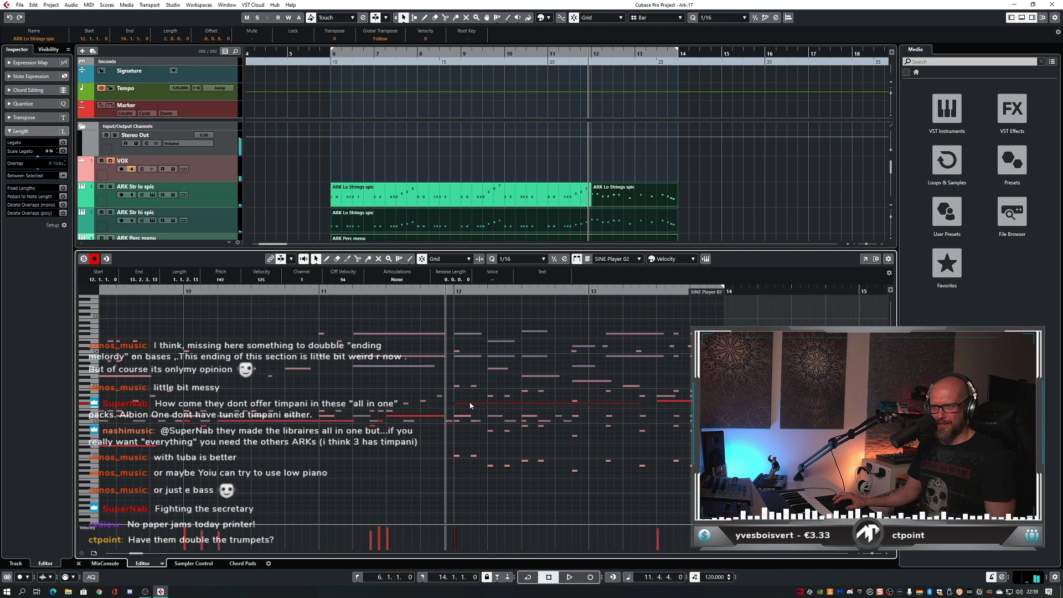
{"action": "key", "text": "space"}
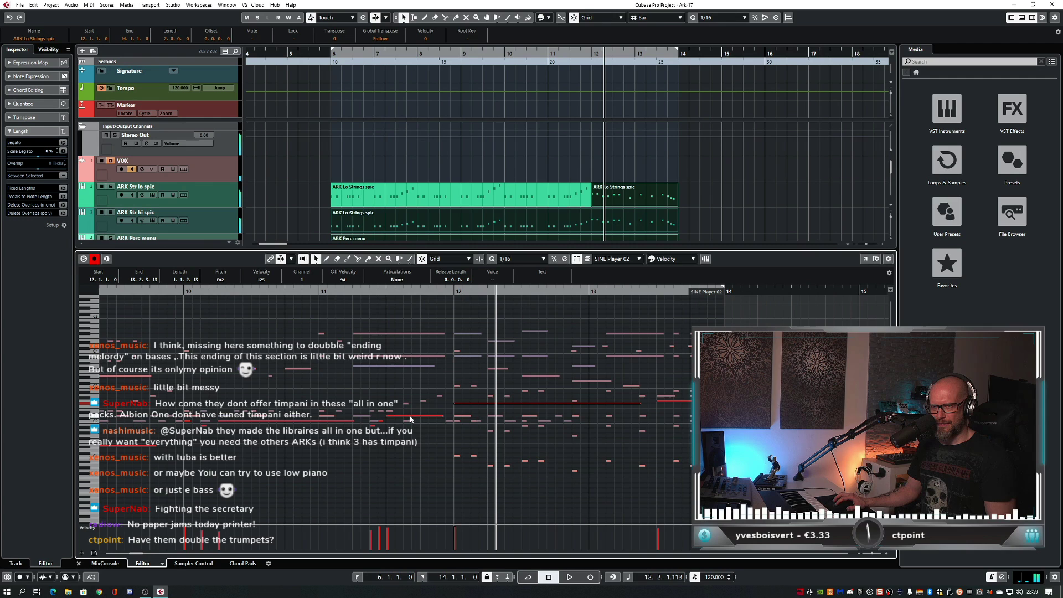
{"action": "left_click", "coordinate": [483, 403]}
{"action": "key", "text": "space"}
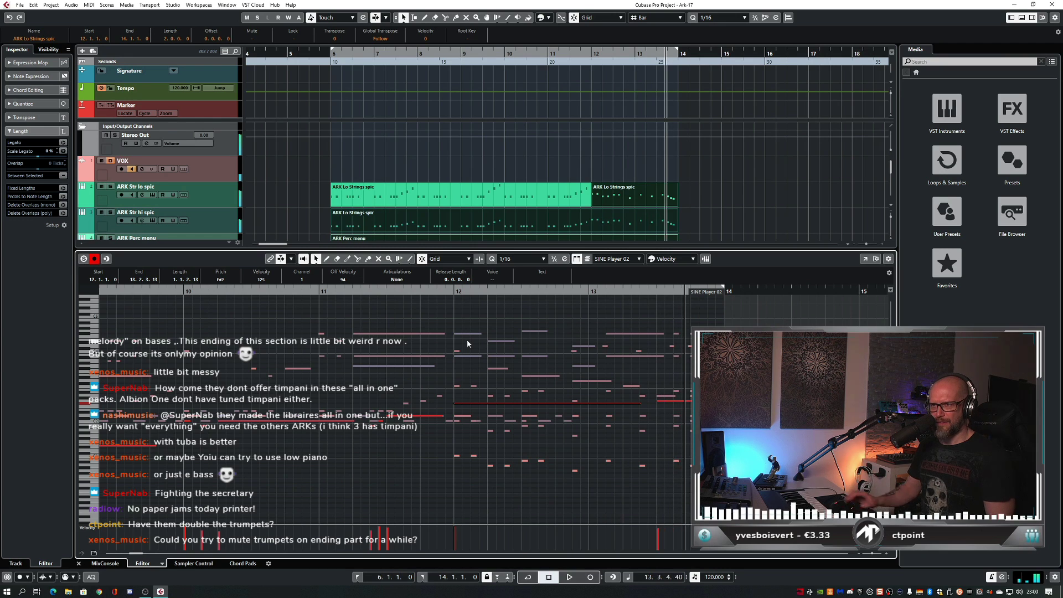
{"action": "key", "text": "space"}
- Open only the SINE Player 02 event in the Key Editor and play the ending from bar 10
{"action": "key", "text": "Return"}
{"action": "key", "text": "ctrl+a"}
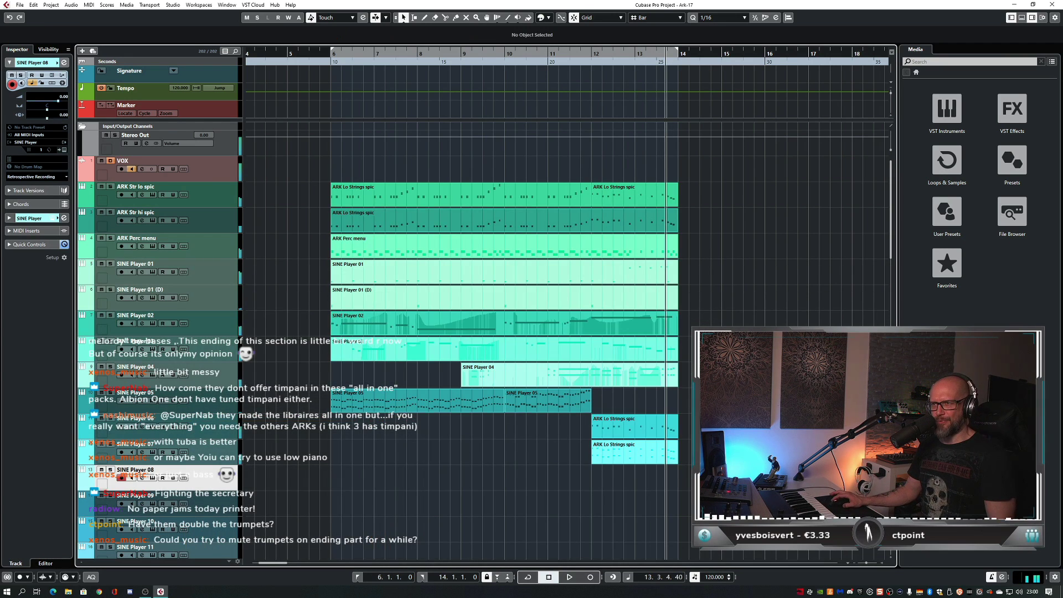
{"action": "double_click", "coordinate": [626, 322]}
{"action": "key", "text": "g"}
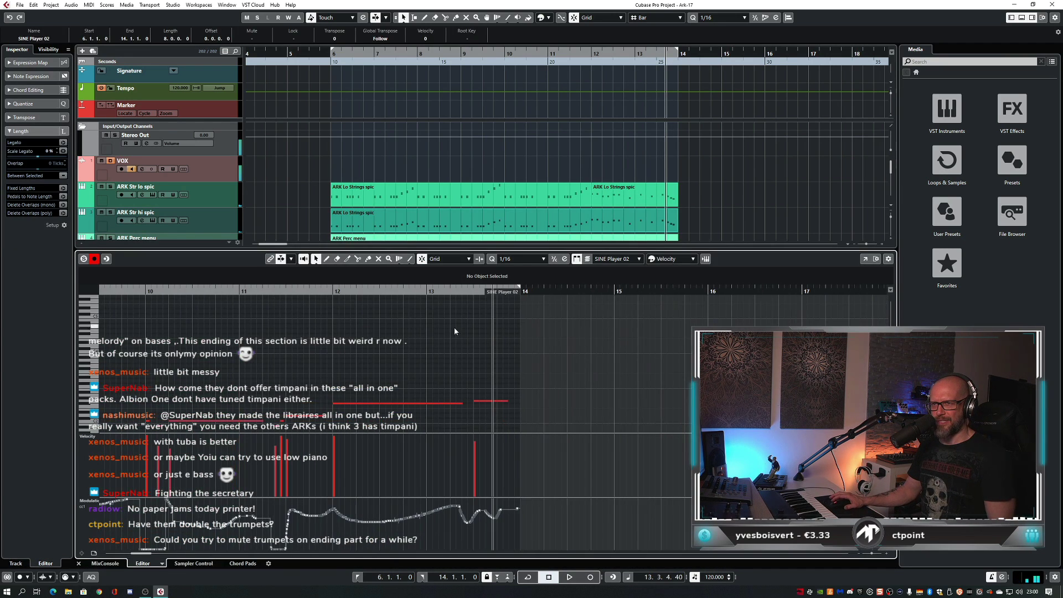
{"action": "left_click", "coordinate": [242, 291]}
{"action": "key", "text": "space"}
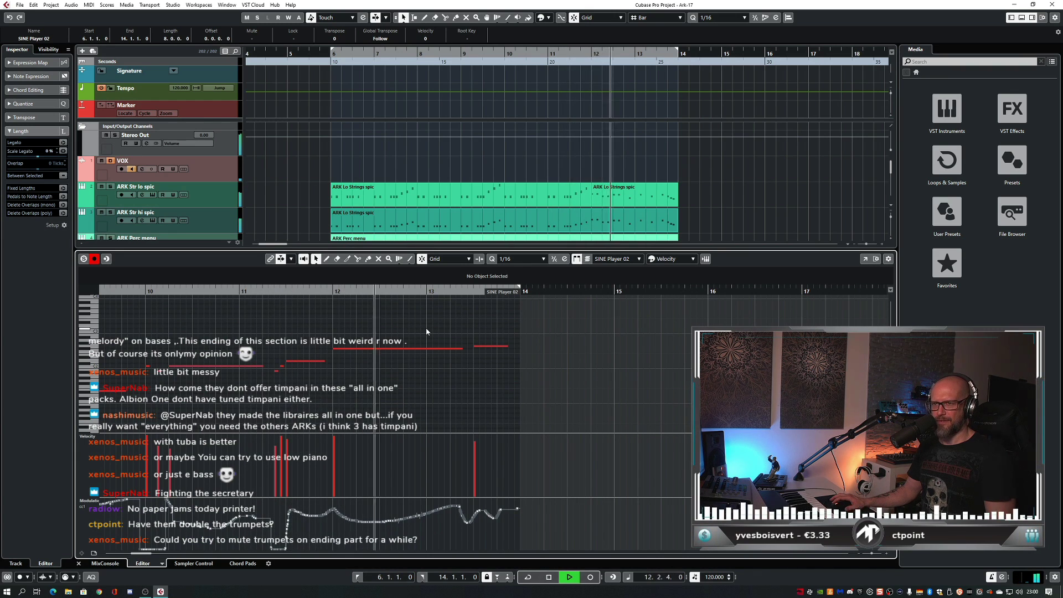
- Replay the ending from shortly after bar 11 and just before bar 12 to judge SINE Player 02's long closing notes
{"action": "key", "text": "space"}
{"action": "scroll", "coordinate": [441, 331], "scroll_direction": "left", "scroll_amount": 2}
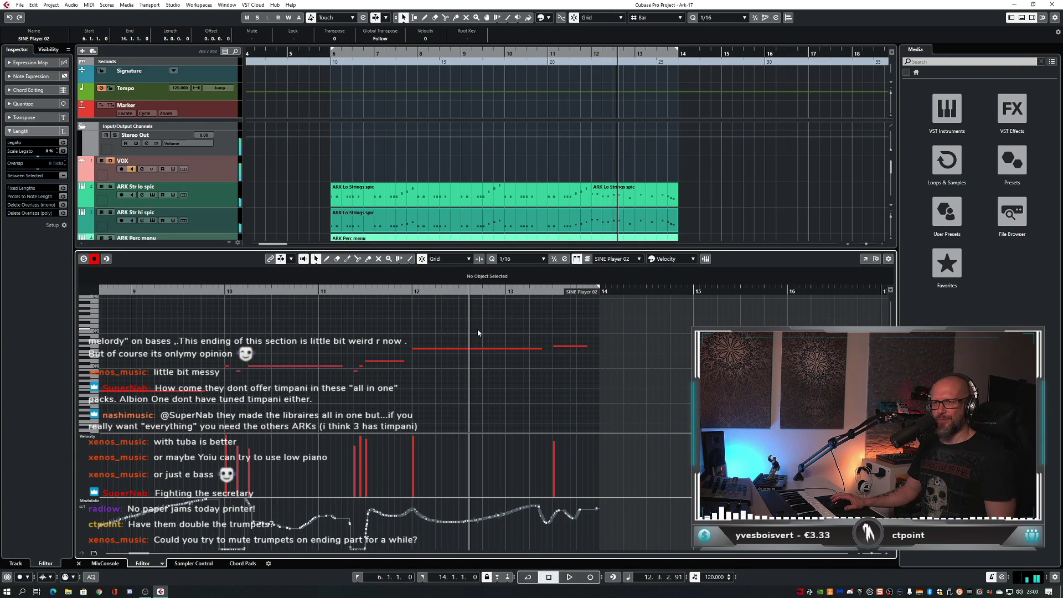
{"action": "left_click", "coordinate": [359, 292]}
{"action": "key", "text": "space"}
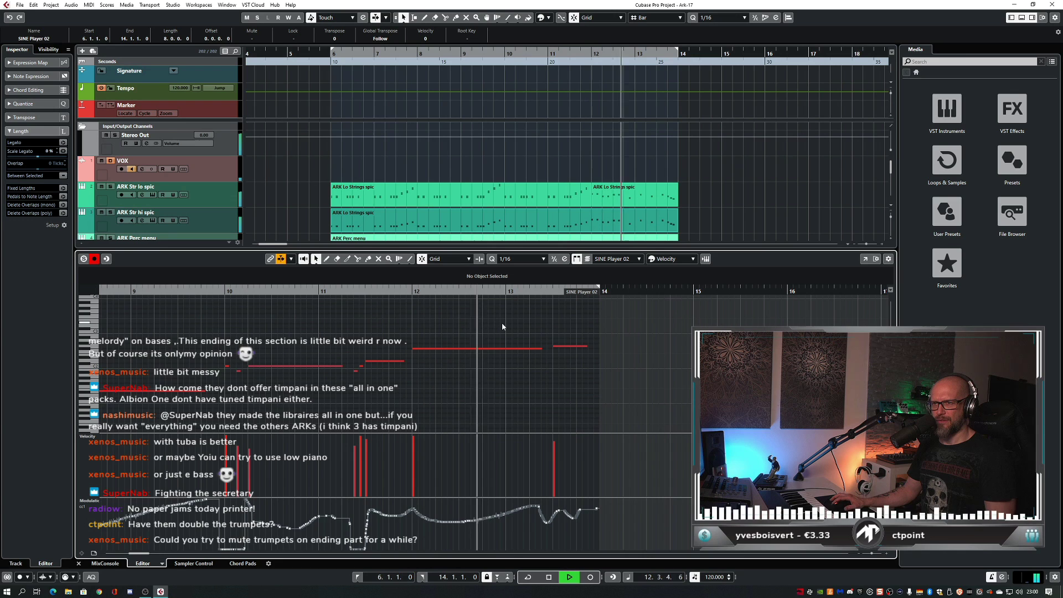
{"action": "key", "text": "space"}
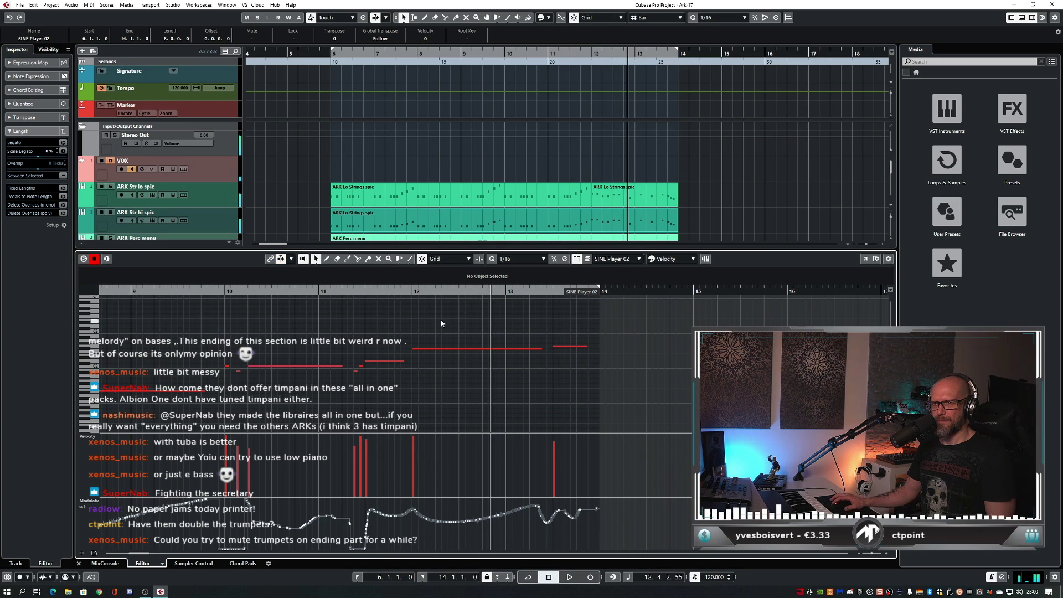
{"action": "left_click", "coordinate": [403, 291]}
{"action": "key", "text": "space"}
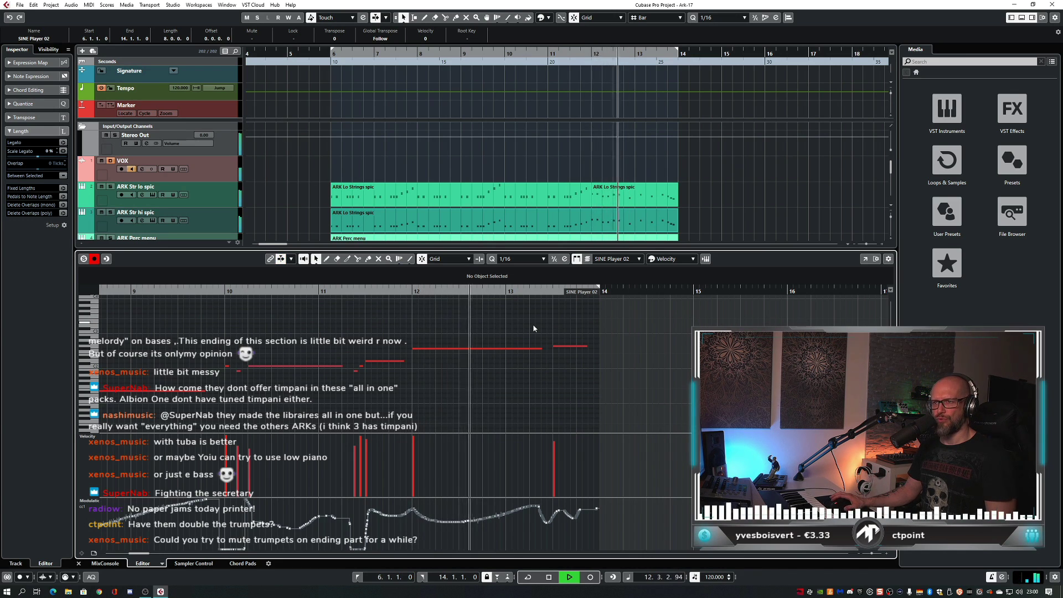
{"action": "key", "text": "space"}
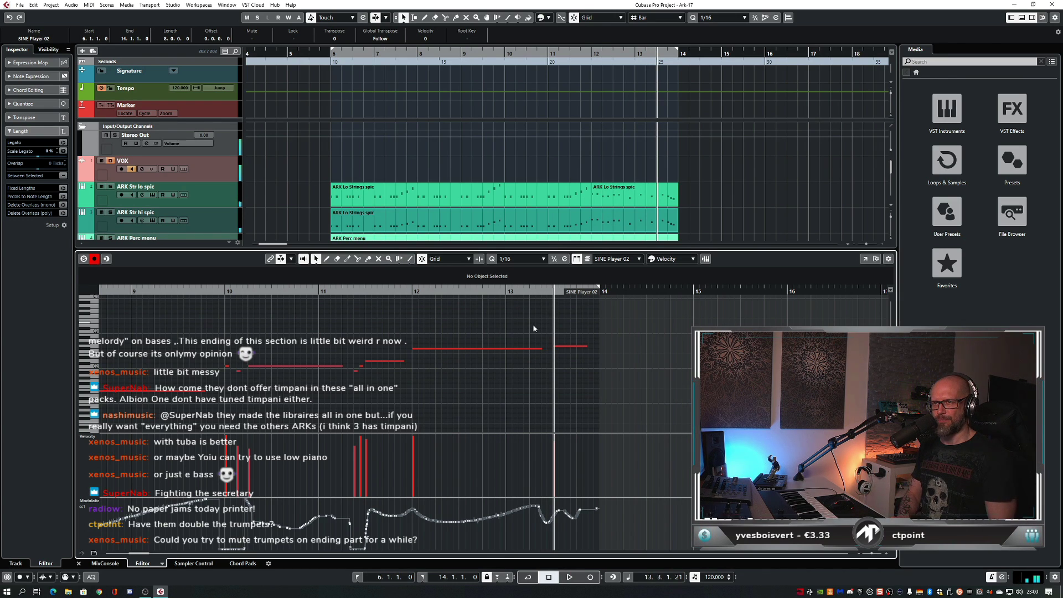
- Split the SINE Player 02 event at bar 12 and delete the portion from bar 12 onward
{"action": "key", "text": "ctrl+e"}
{"action": "key", "text": "3"}
{"action": "left_click", "coordinate": [607, 318]}
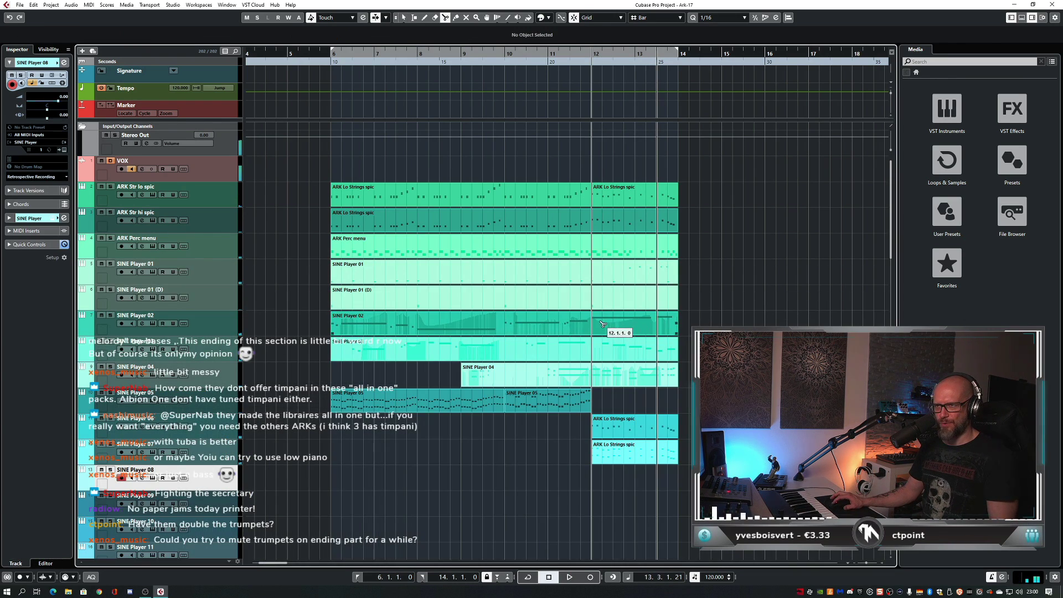
{"action": "key", "text": "1"}
{"action": "left_click", "coordinate": [606, 324]}
{"action": "key", "text": "Delete"}
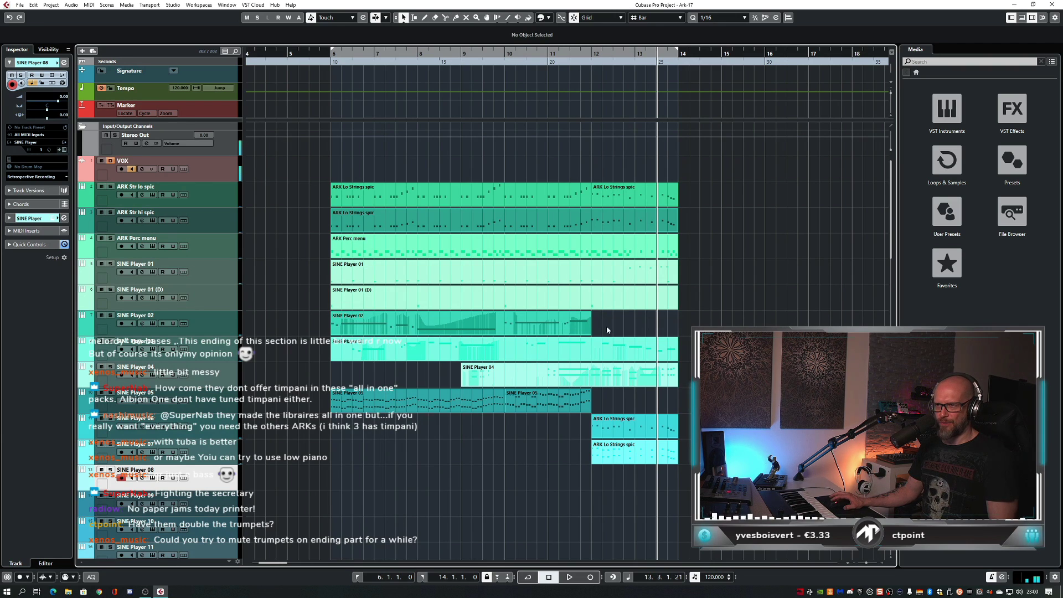
- Place a copy of the ARK Lo Strings spic ending on SINE Player 02 at bar 12, join it to the preceding event and open the result
{"action": "key", "text": "ctrl+z"}
{"action": "key", "text": "ctrl+z"}
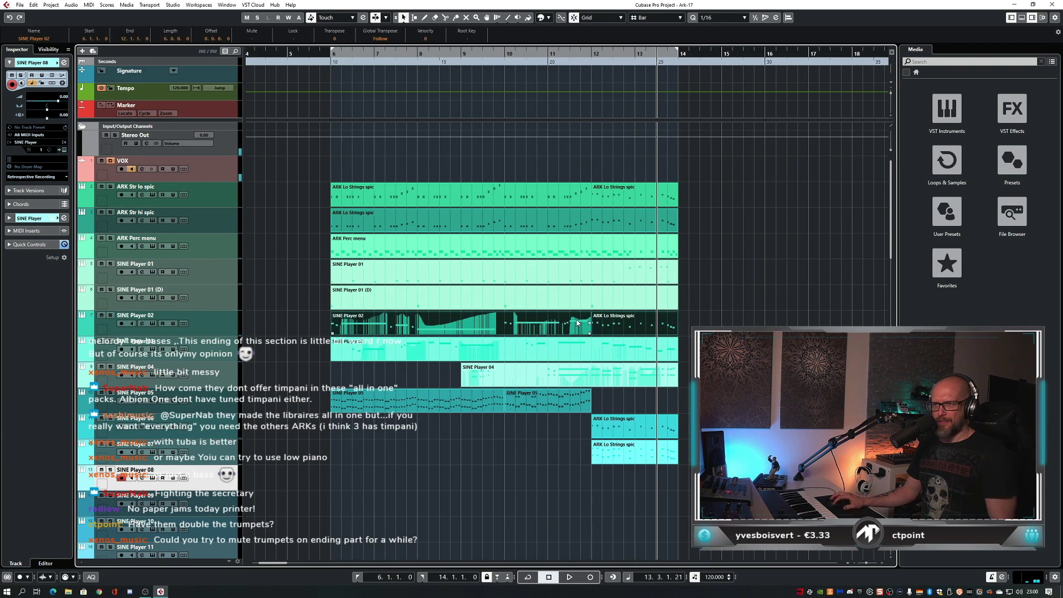
{"action": "double_click", "coordinate": [578, 322]}
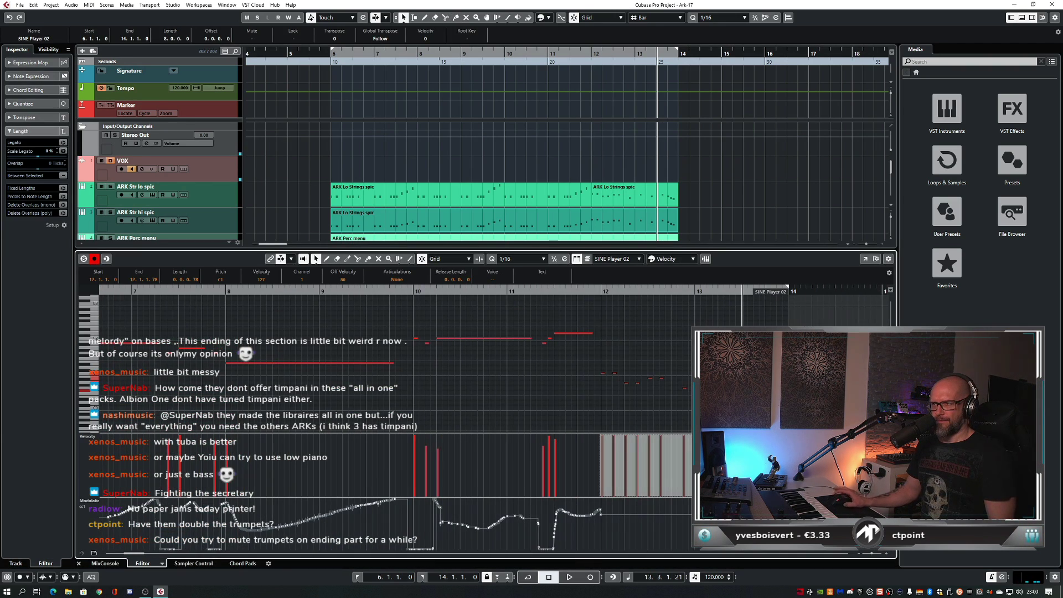
- Play the transition into bar 12 and draw SINE Player 02's modulation flat at the minimum from bar 12 onward
{"action": "left_click", "coordinate": [592, 312]}
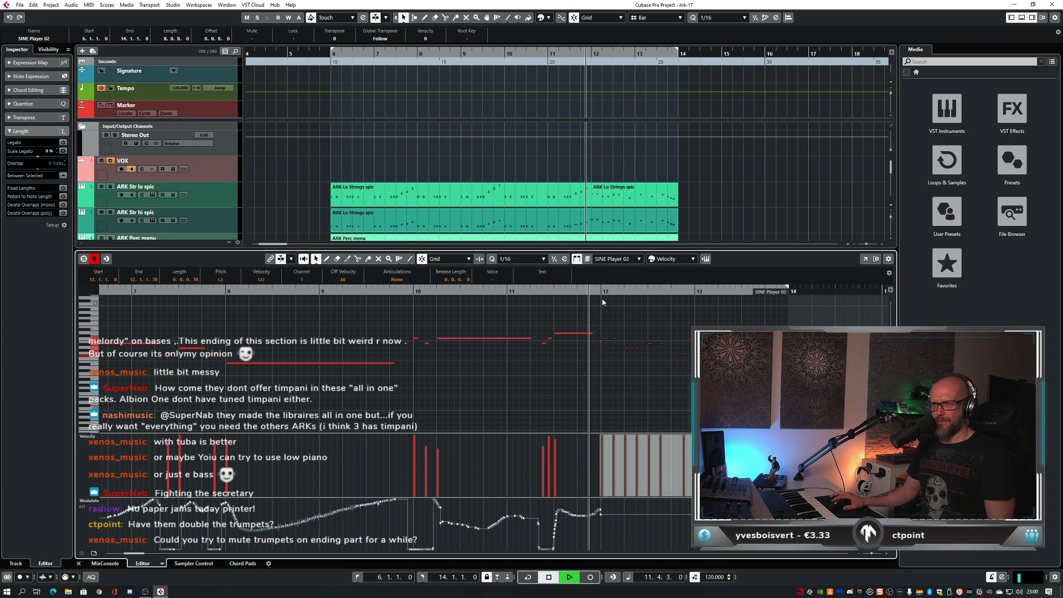
{"action": "key", "text": "space"}
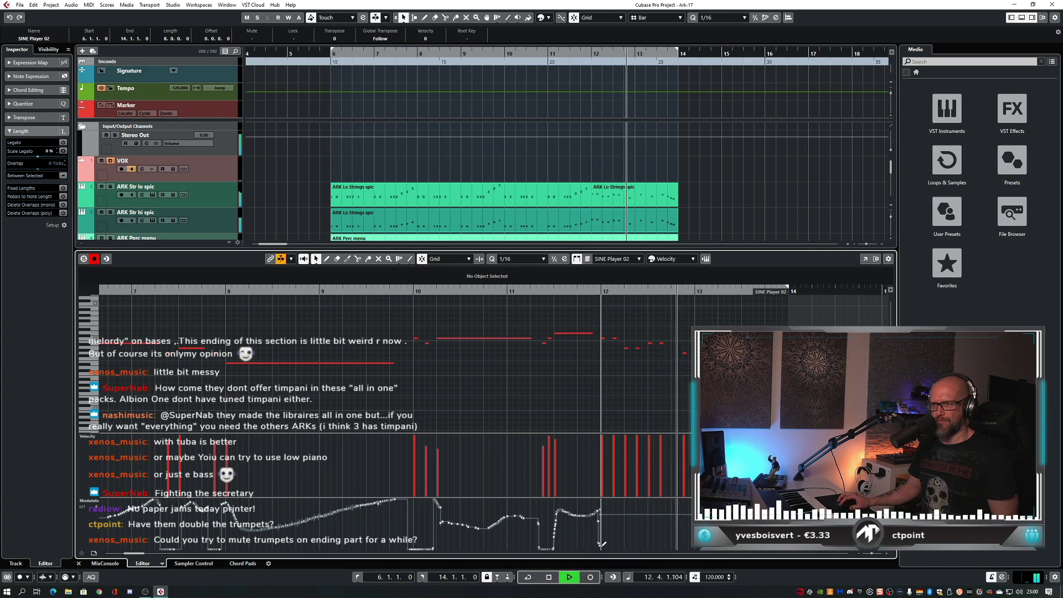
{"action": "left_click_drag", "start_coordinate": [600, 520], "coordinate": [744, 555]}
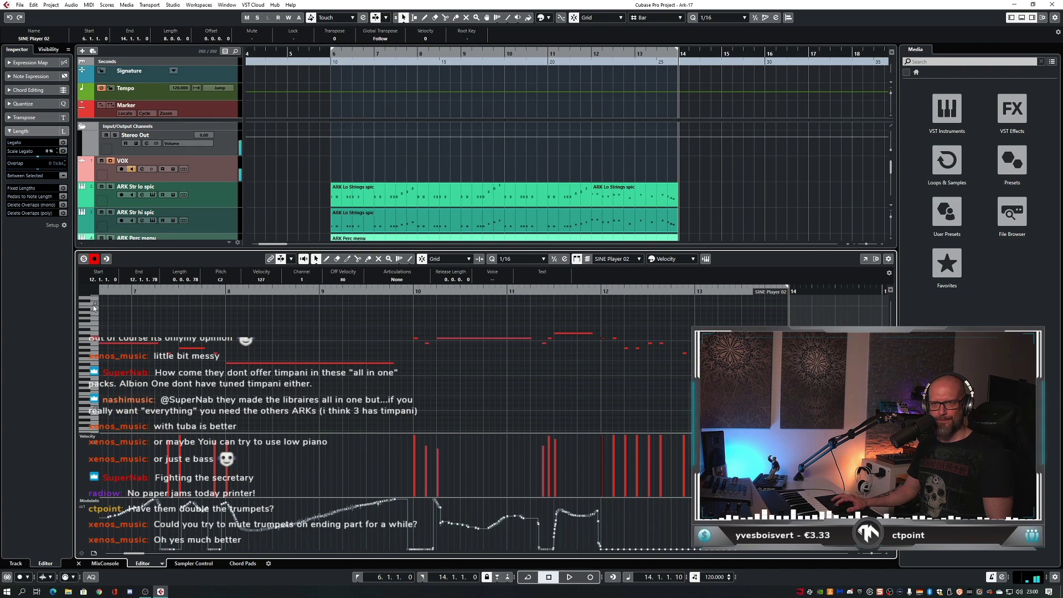
- Play the revised SINE Player 02 part from just before bar 10 through the ending and save the project as Ark-18
{"action": "left_click", "coordinate": [403, 298]}
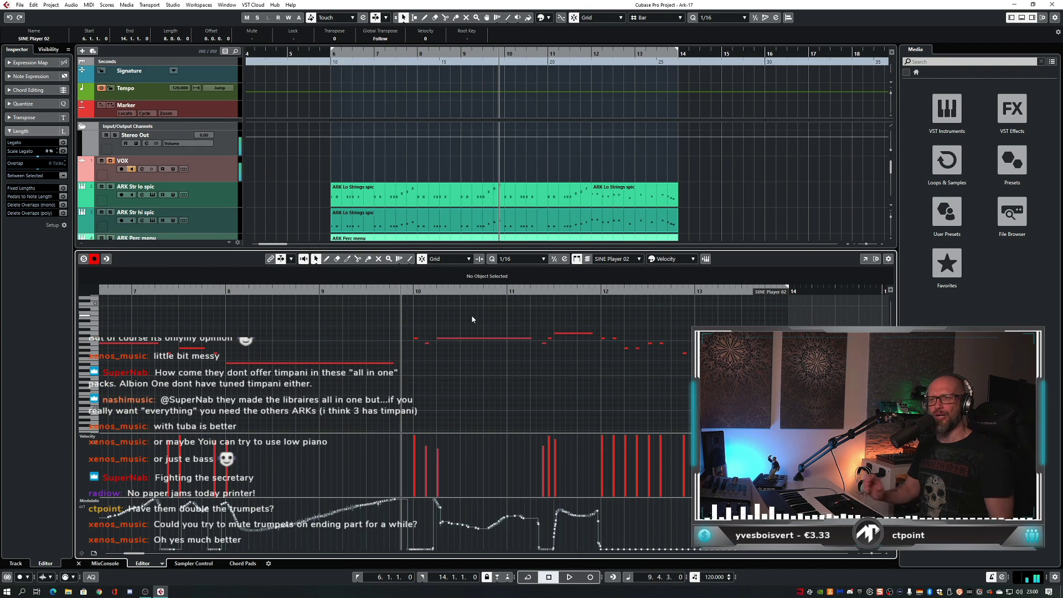
{"action": "key", "text": "space"}
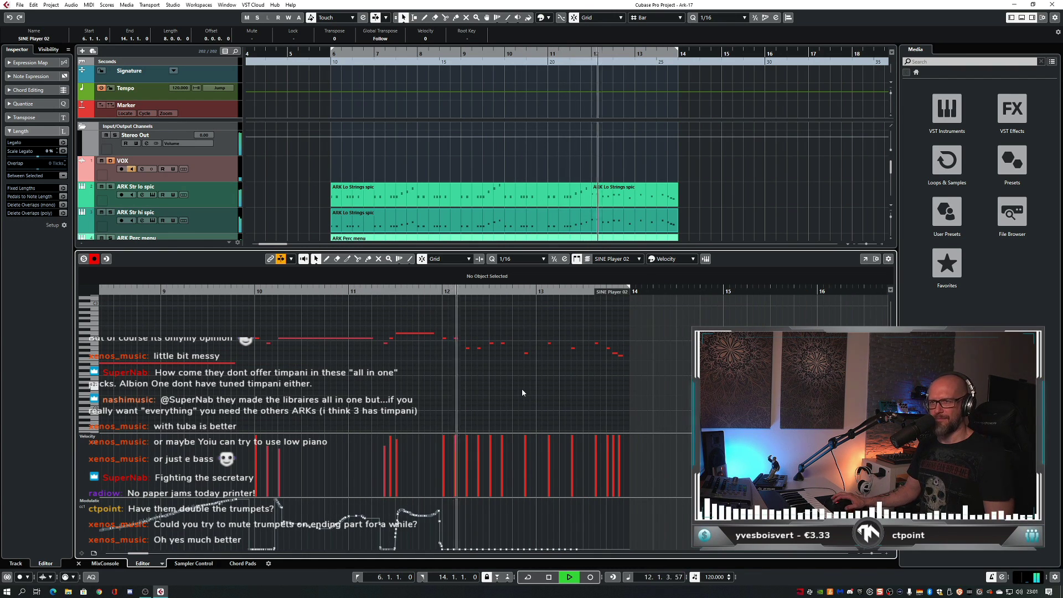
{"action": "scroll", "coordinate": [481, 357], "scroll_direction": "up", "scroll_amount": 2}
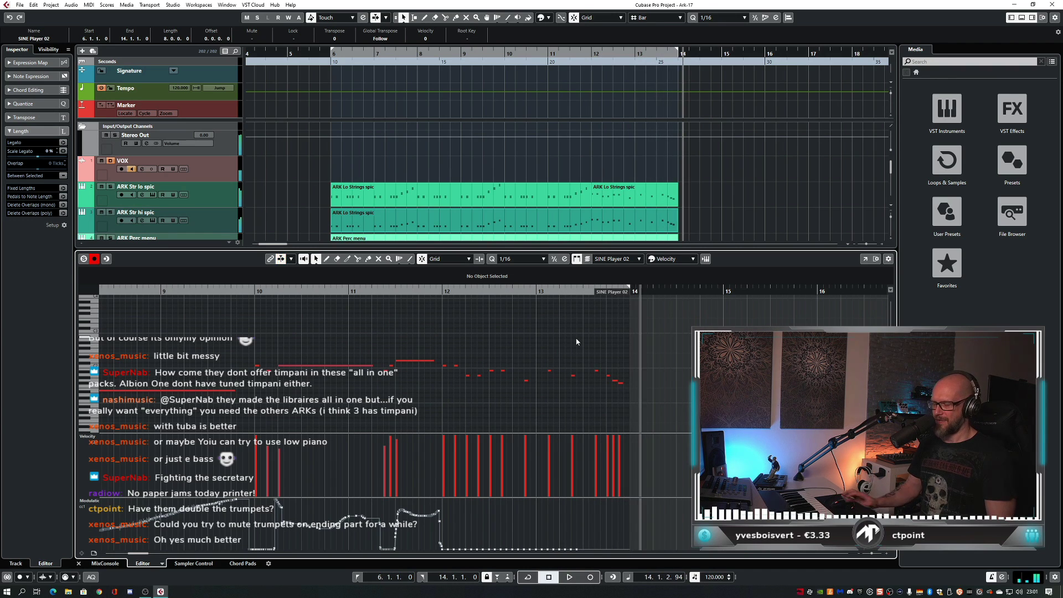
{"action": "key", "text": "space"}
{"action": "key", "text": "Return"}
{"action": "left_click", "coordinate": [724, 324]}
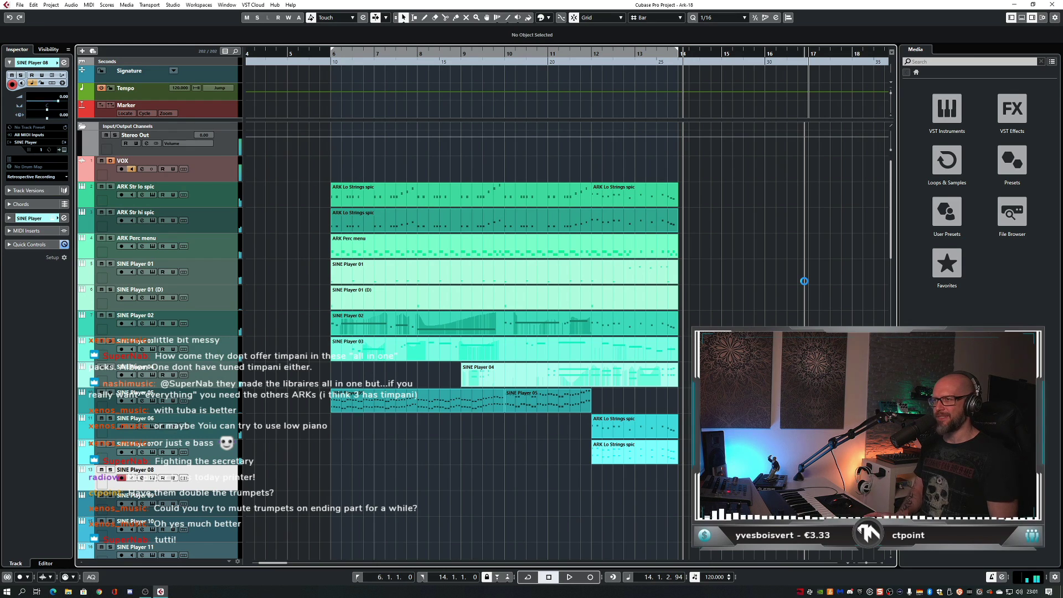
- Play the section from bar 6, solo the ARK Perc menu track, set its volume to -2.57 and end the solo
{"action": "key", "text": "KP_1"}
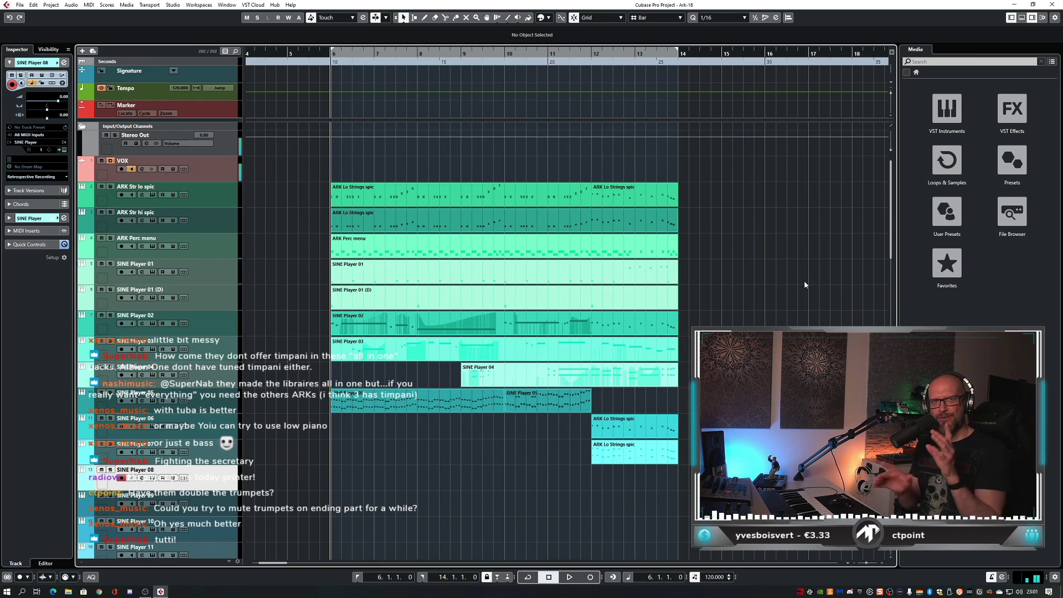
{"action": "key", "text": "space"}
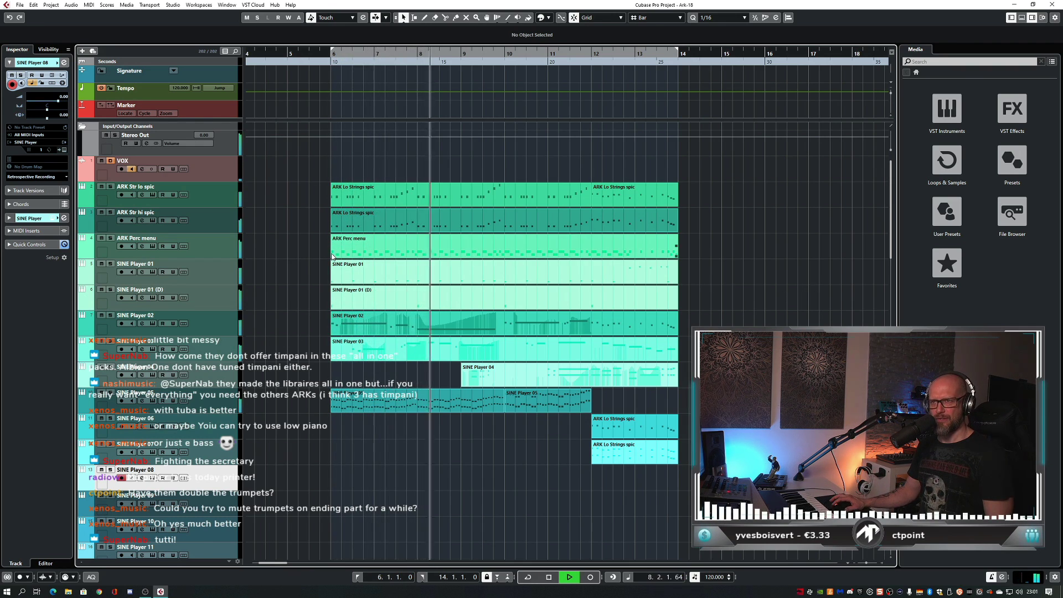
{"action": "left_click", "coordinate": [225, 249]}
{"action": "key", "text": "s"}
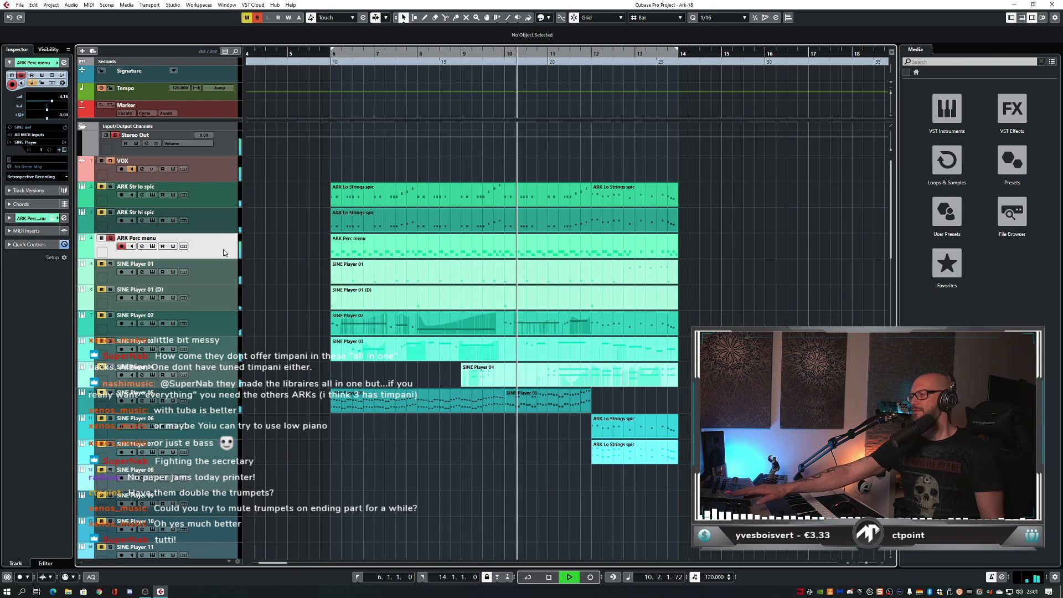
{"action": "key", "text": "s"}
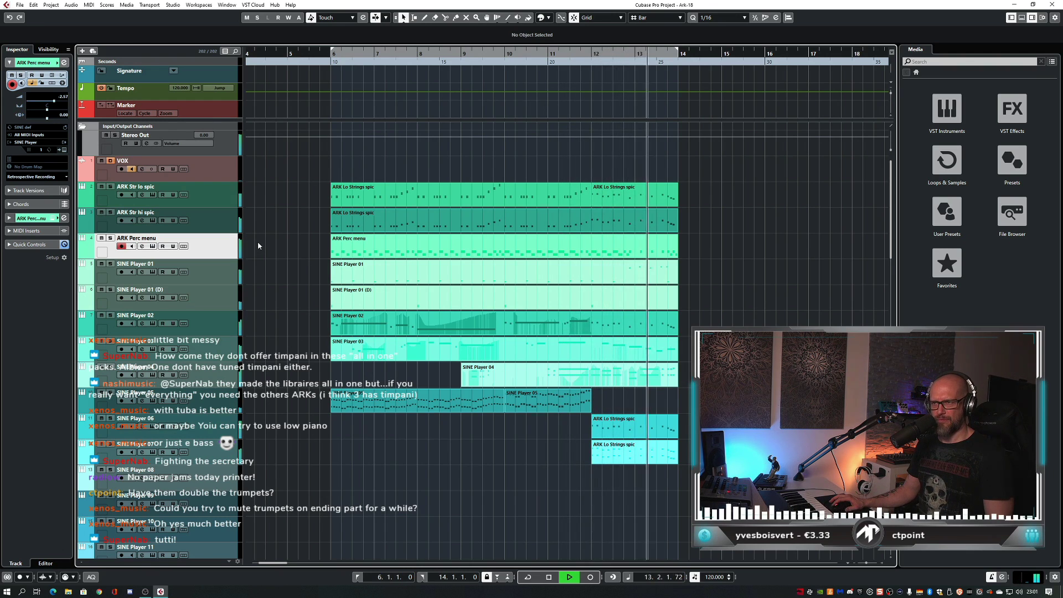
- Play from around bar 10 and again from bar 6 to check the full mix, selecting the SINE Player 05 track
{"action": "left_click", "coordinate": [502, 55]}
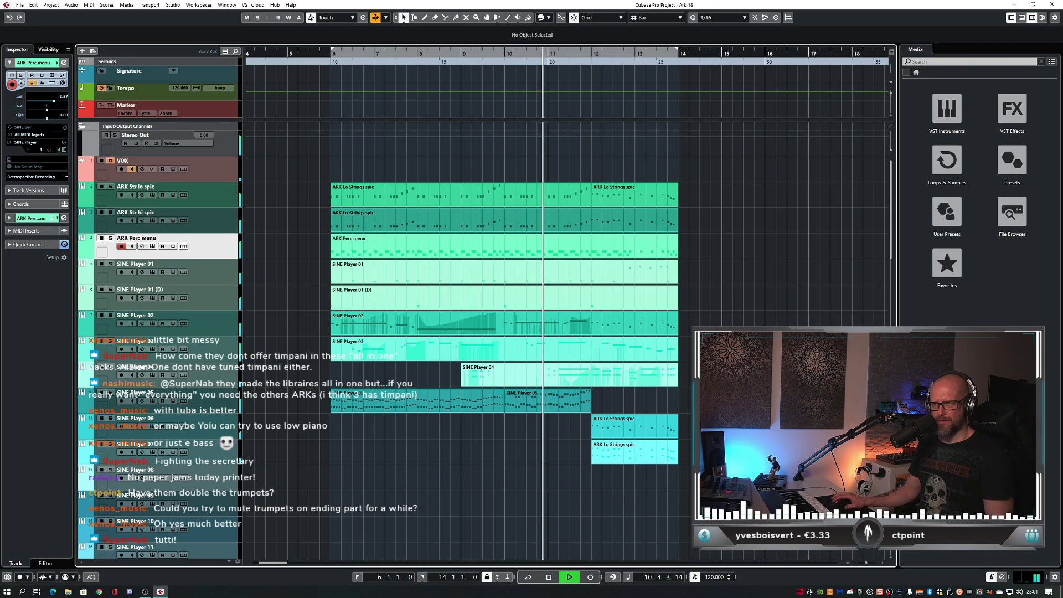
{"action": "key", "text": "space"}
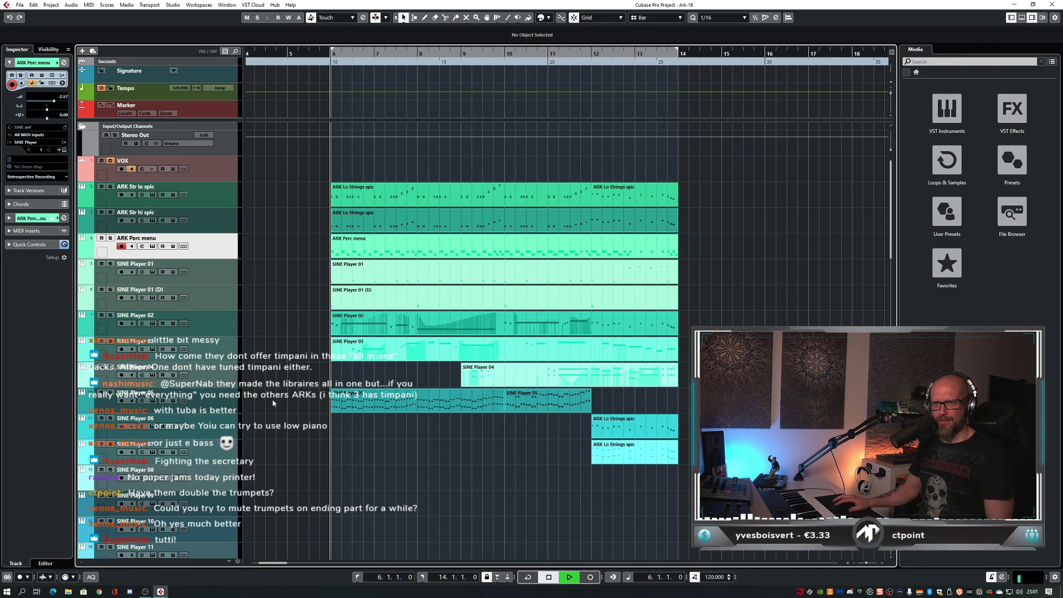
{"action": "key", "text": "space"}
{"action": "left_click", "coordinate": [220, 404]}
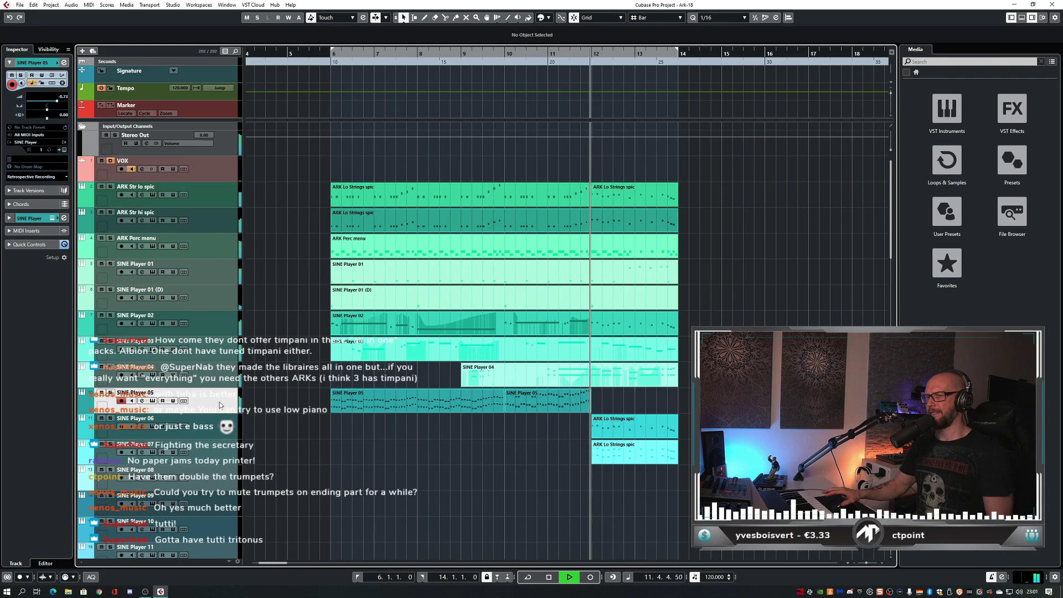
{"action": "left_click", "coordinate": [649, 394]}
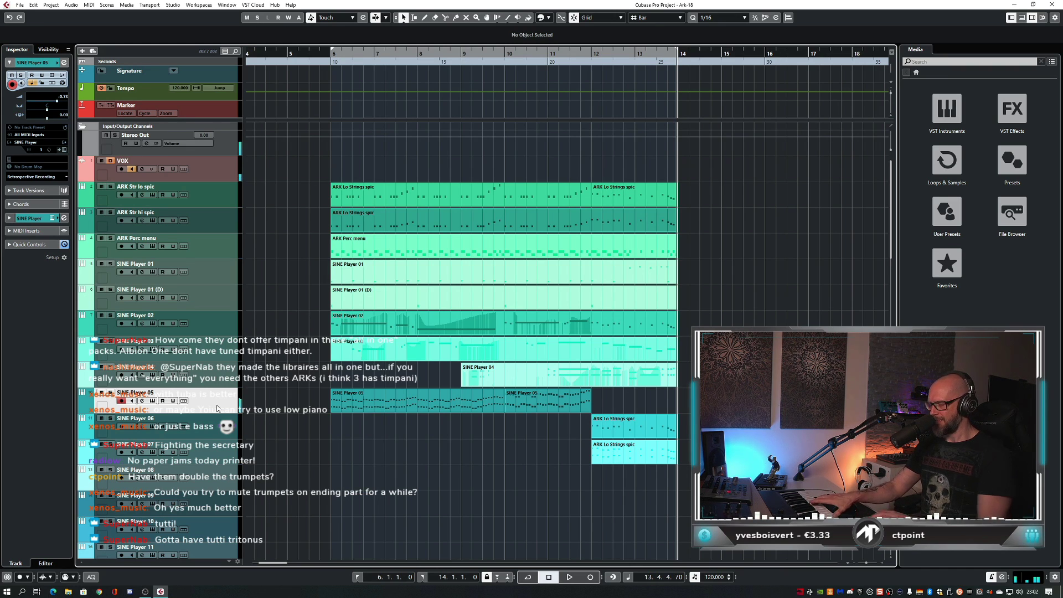
{"action": "key", "text": "space"}
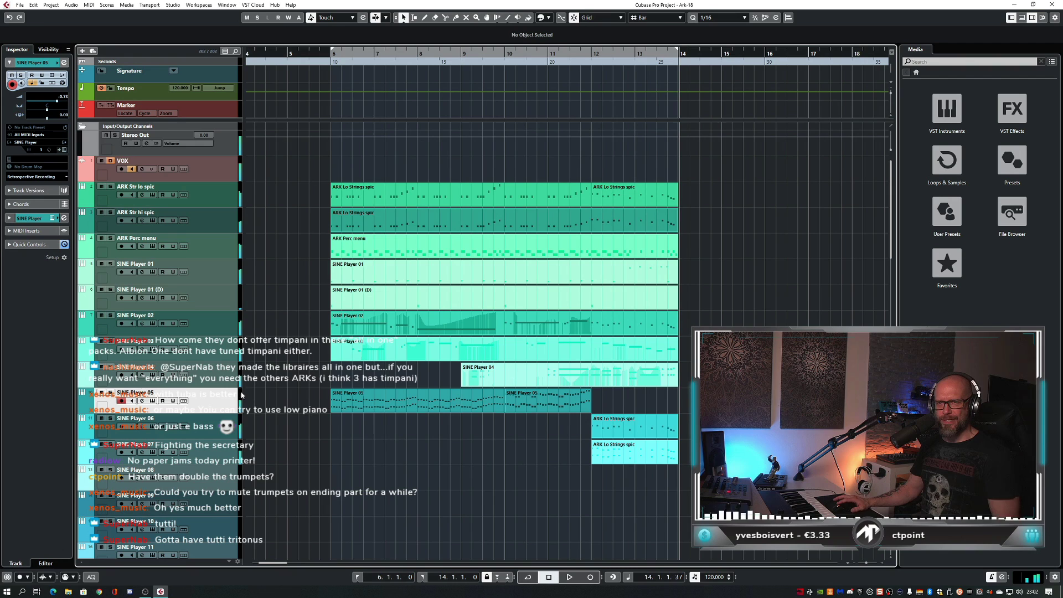
- Add a SINE Player instrument track below SINE Player 05 and load Metropolis Ark 1's Finckenstein High Strings Glissandi up articulation
{"action": "key", "text": "ctrl+t"}
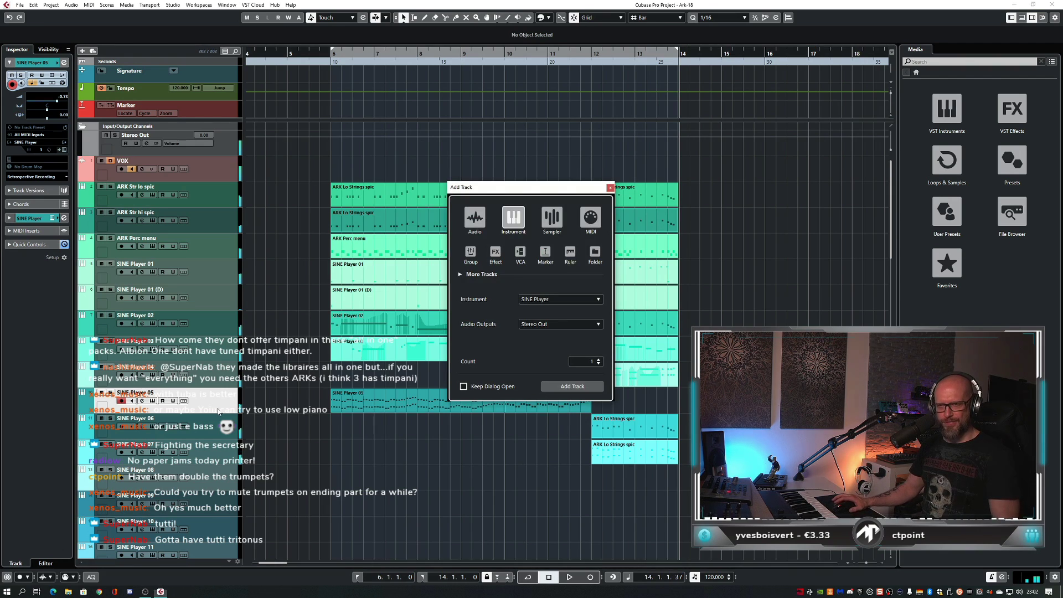
{"action": "left_click", "coordinate": [581, 387]}
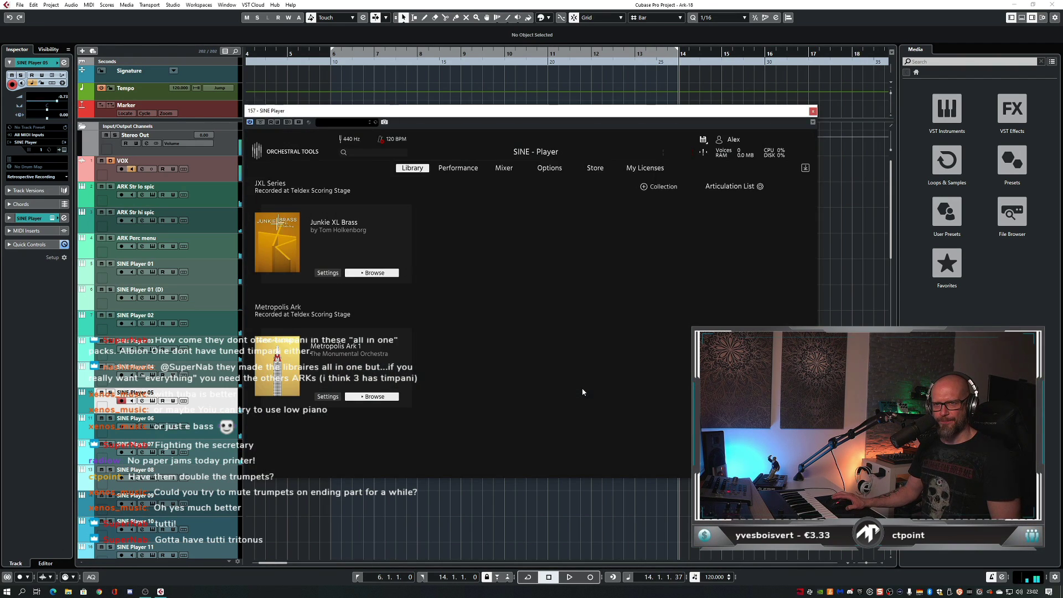
{"action": "left_click", "coordinate": [375, 397]}
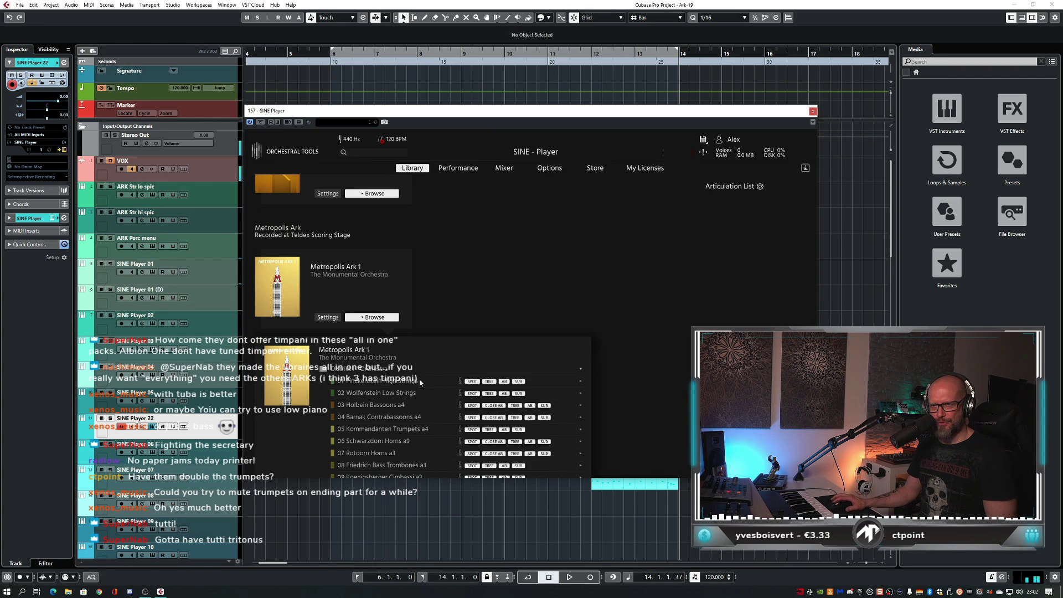
{"action": "left_click", "coordinate": [398, 382]}
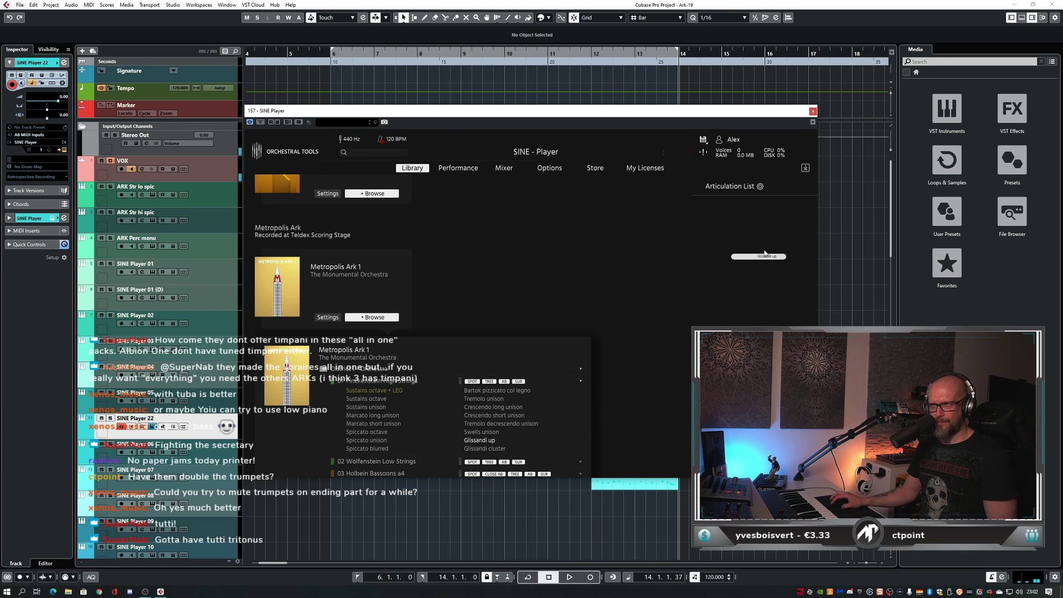
{"action": "left_click_drag", "start_coordinate": [765, 253], "coordinate": [763, 255]}
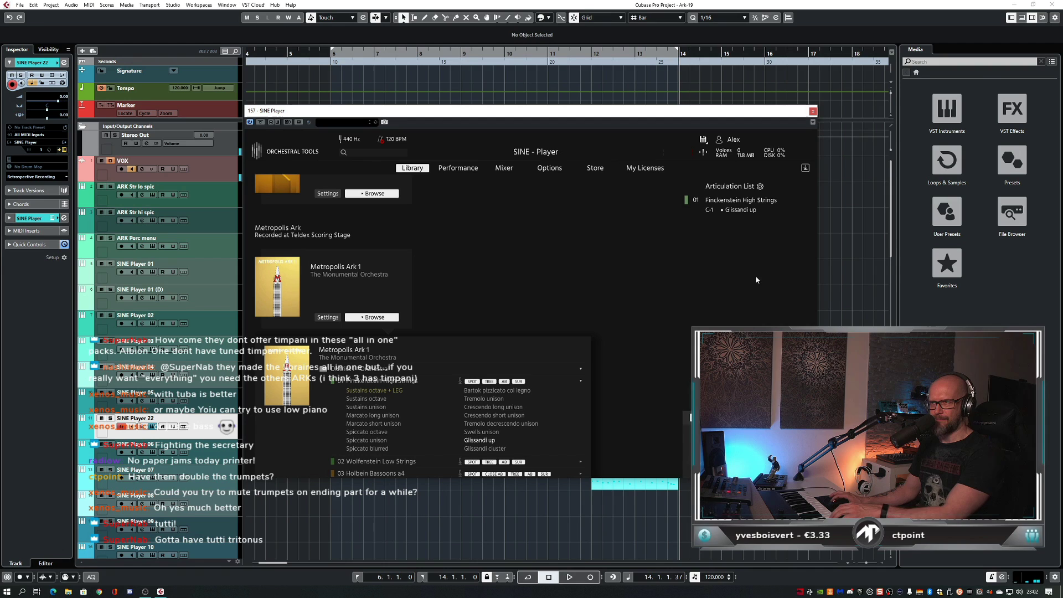
- Try the Glissandi up articulation in SINE Player's performance view, close the instrument and place the playback position at bar 11
{"action": "left_click", "coordinate": [459, 169]}
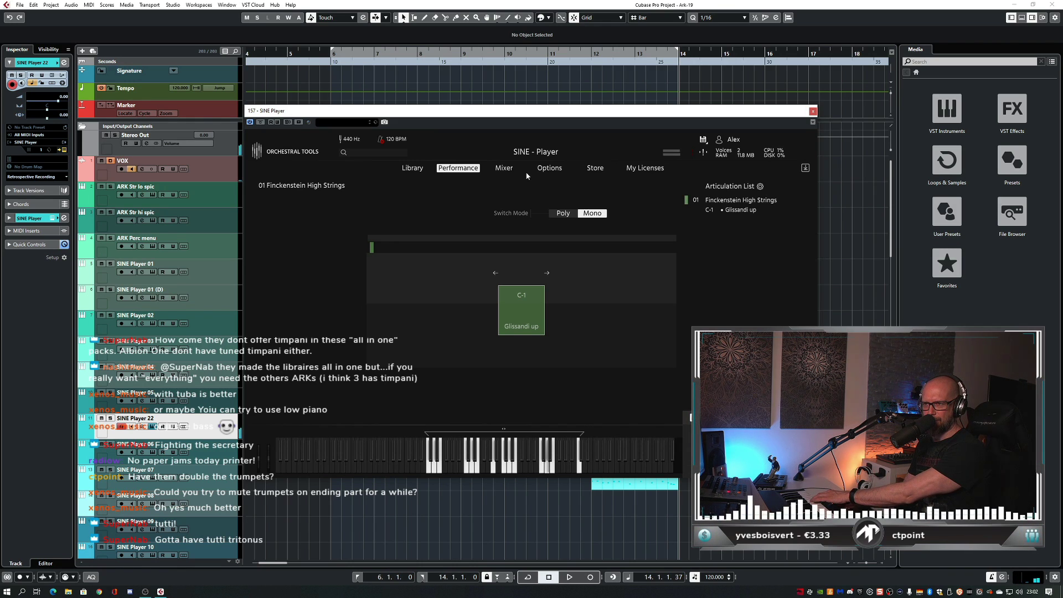
{"action": "left_click", "coordinate": [812, 111]}
{"action": "left_click", "coordinate": [548, 58]}
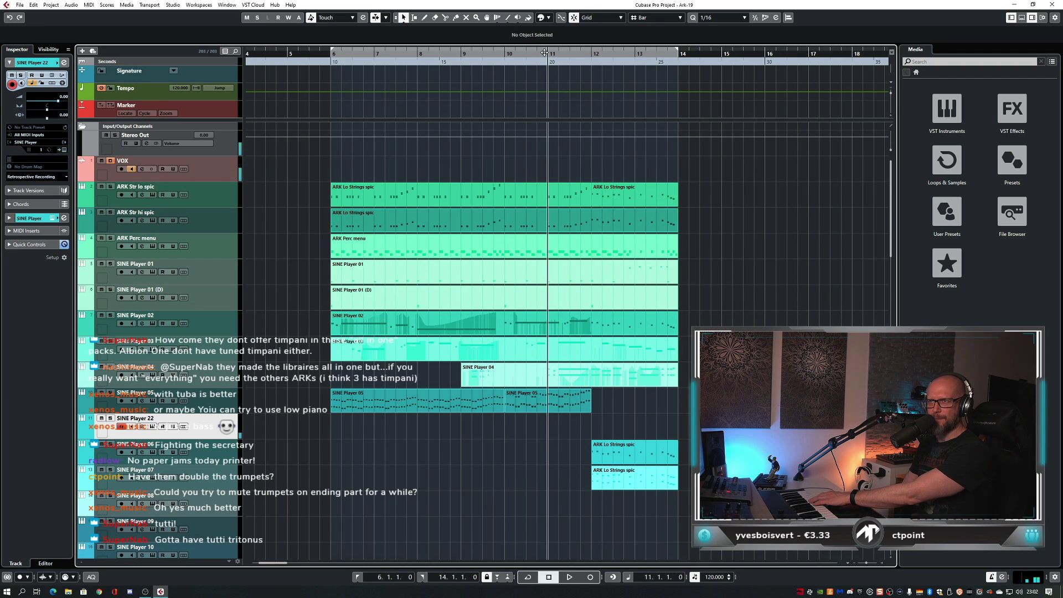
- Record a glissando note on SINE Player 22 from bar 11 and trim the recorded part to bars 12 through 14
{"action": "key", "text": "KP_Multiply"}
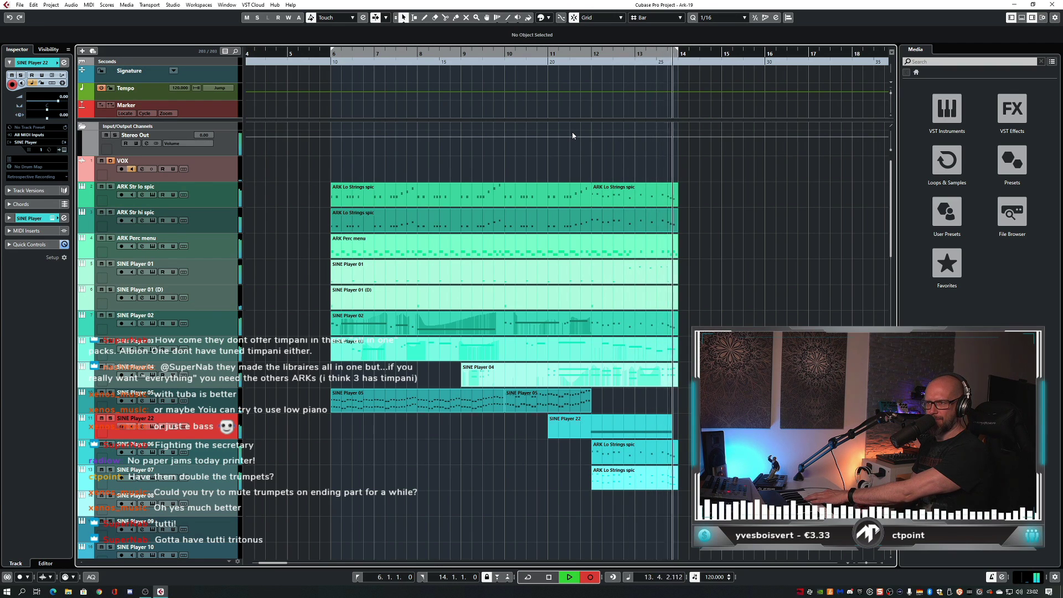
{"action": "key", "text": "space"}
{"action": "key", "text": "3"}
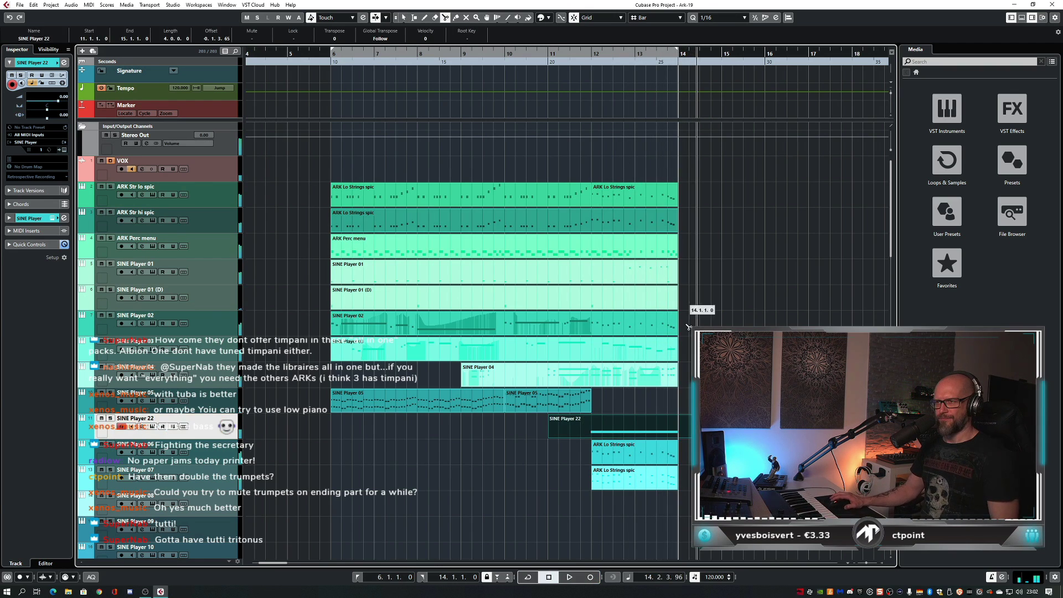
{"action": "left_click", "coordinate": [682, 426]}
{"action": "key", "text": "4"}
{"action": "key", "text": "3"}
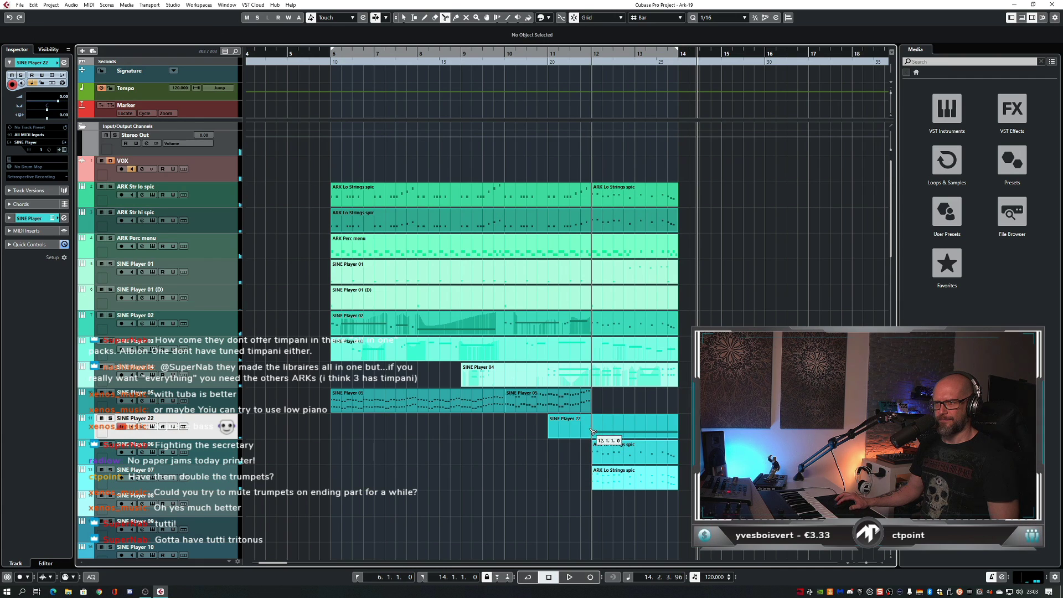
{"action": "left_click", "coordinate": [591, 427]}
{"action": "key", "text": "Delete"}
- Audition the glissando part from bar 12 soloed and in the full mix with track volume 6.02, and delete the part
{"action": "key", "text": "1"}
{"action": "key", "text": "s"}
{"action": "left_click", "coordinate": [586, 52]}
{"action": "key", "text": "space"}
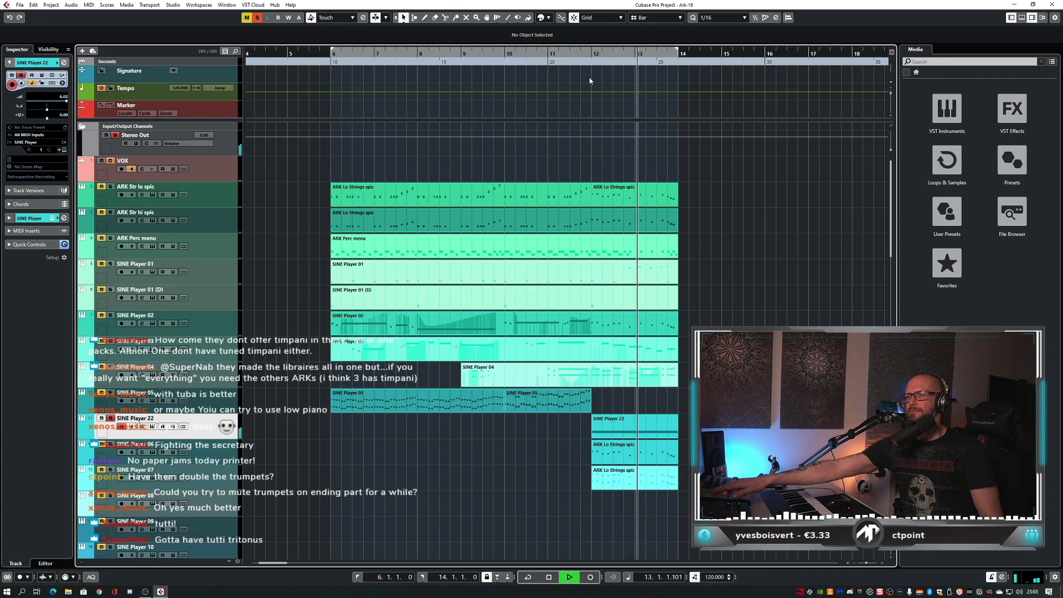
{"action": "key", "text": "space"}
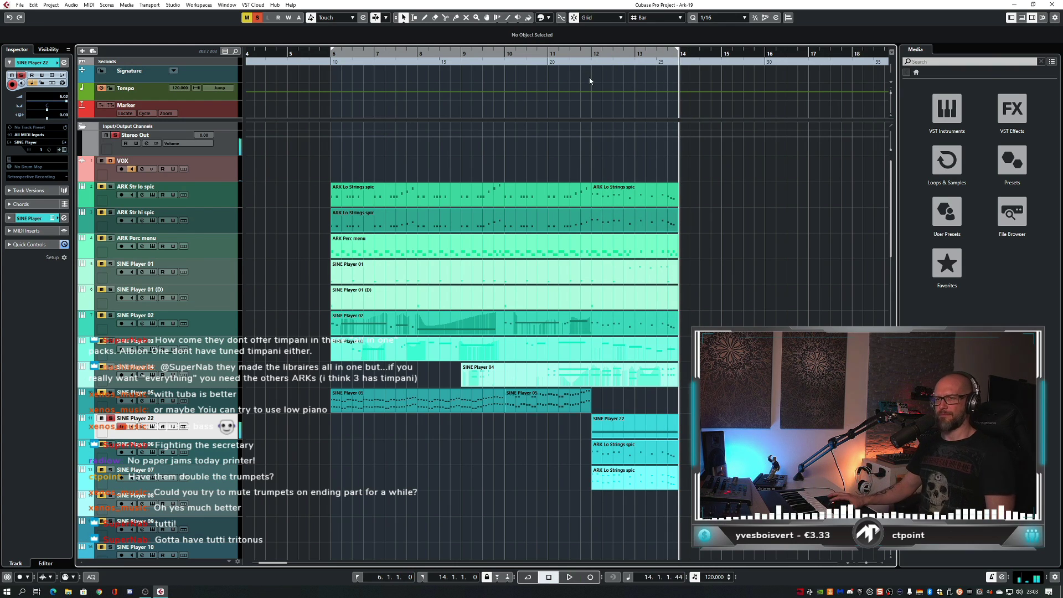
{"action": "key", "text": "s"}
{"action": "key", "text": "KP_Subtract"}
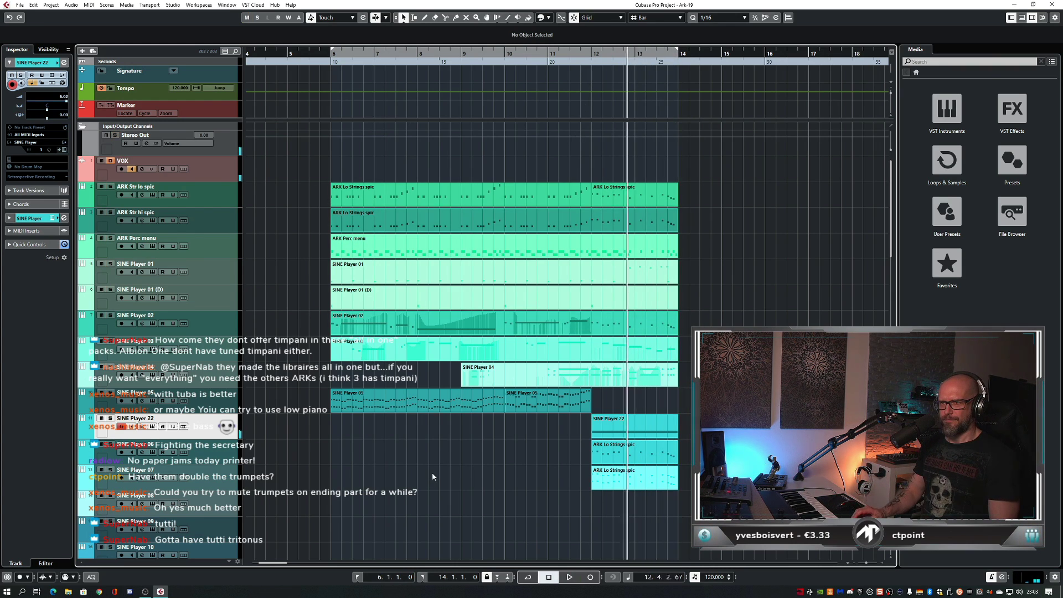
{"action": "key", "text": "space"}
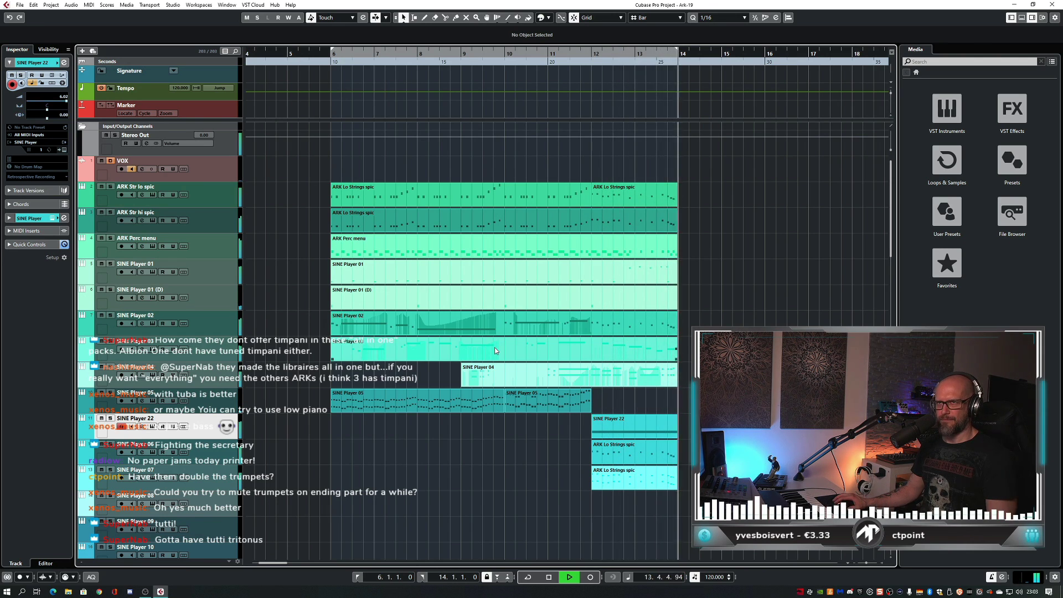
{"action": "key", "text": "space"}
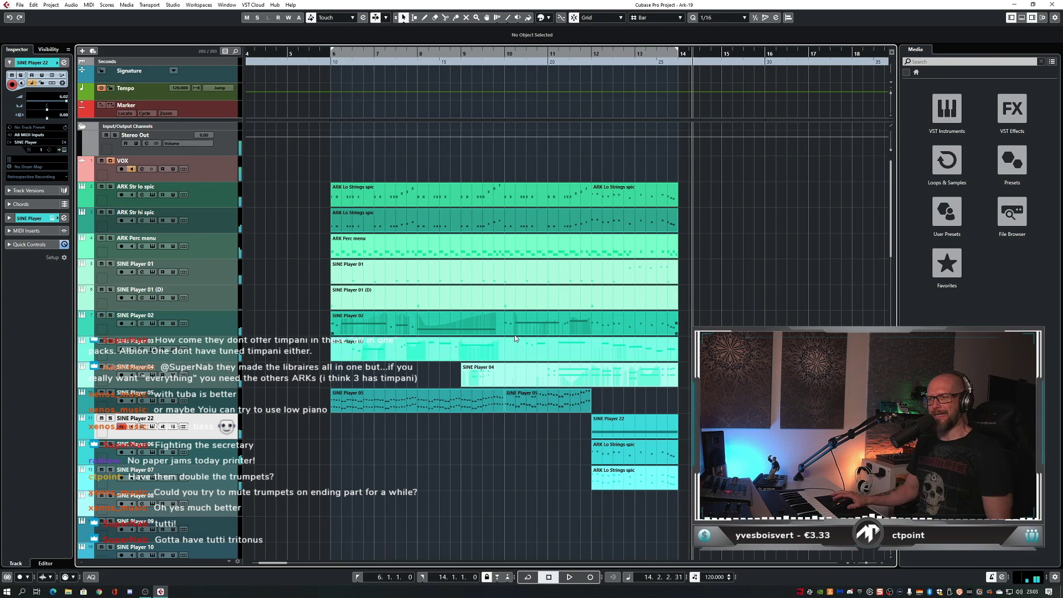
{"action": "left_click", "coordinate": [634, 434]}
{"action": "key", "text": "Delete"}
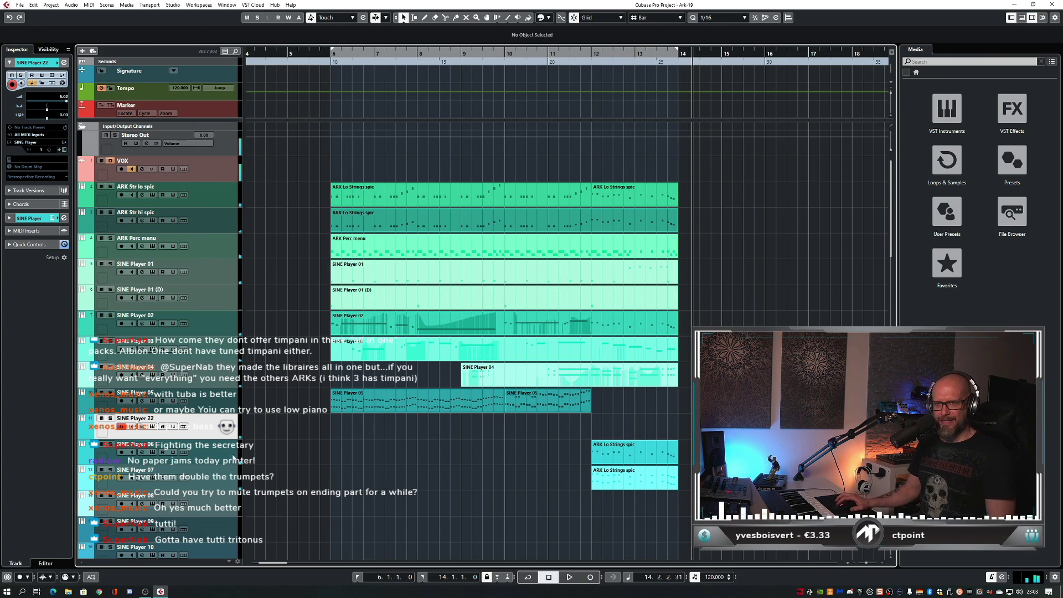
- Practise a doubled part on SINE Player 05 over the ending and record it from bar 11 to bar 14
{"action": "left_click", "coordinate": [217, 406]}
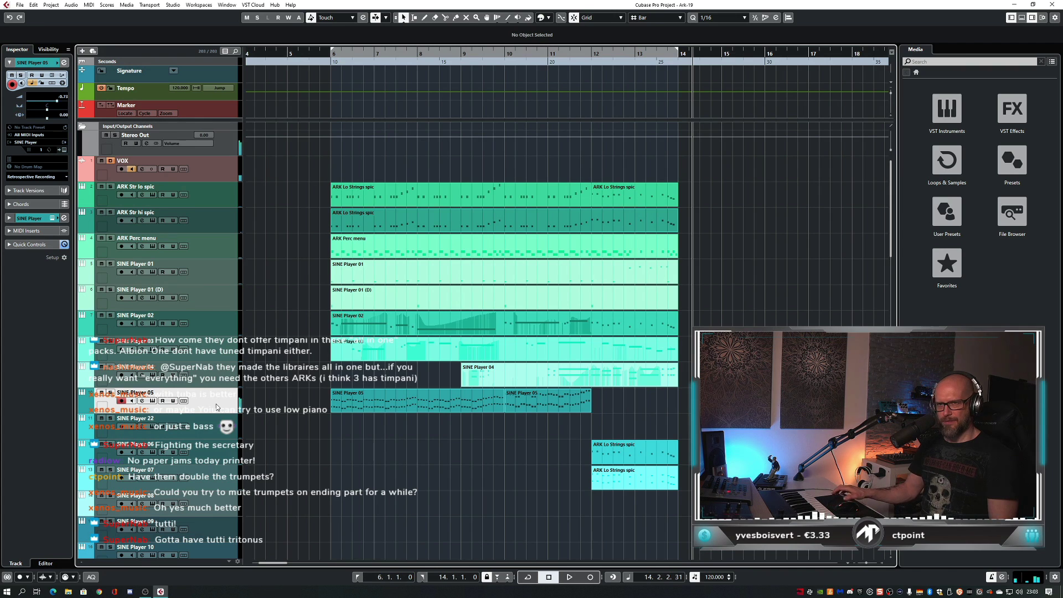
{"action": "key", "text": "KP_Subtract"}
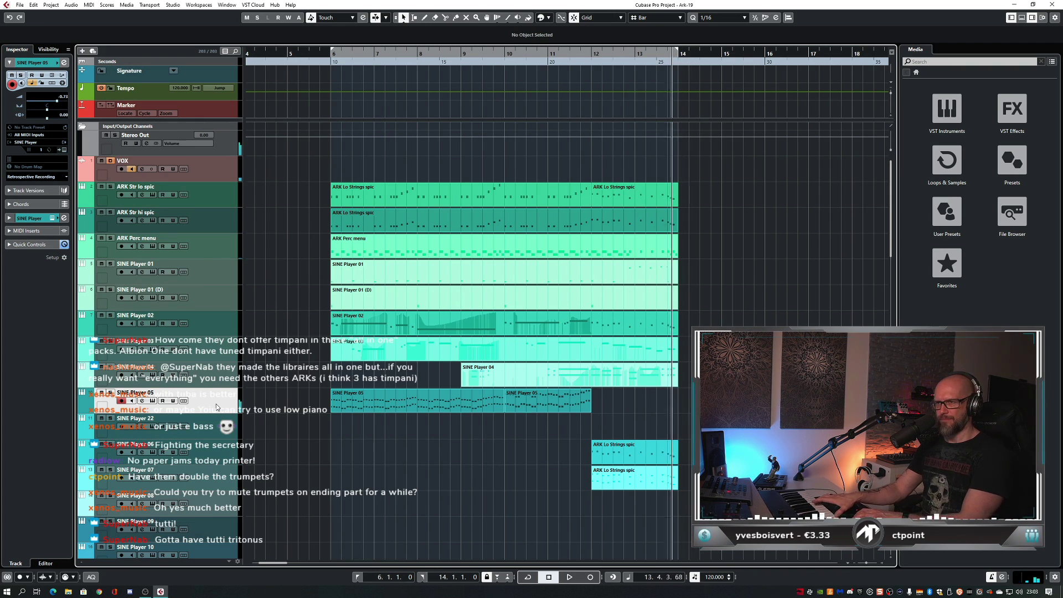
{"action": "key", "text": "space"}
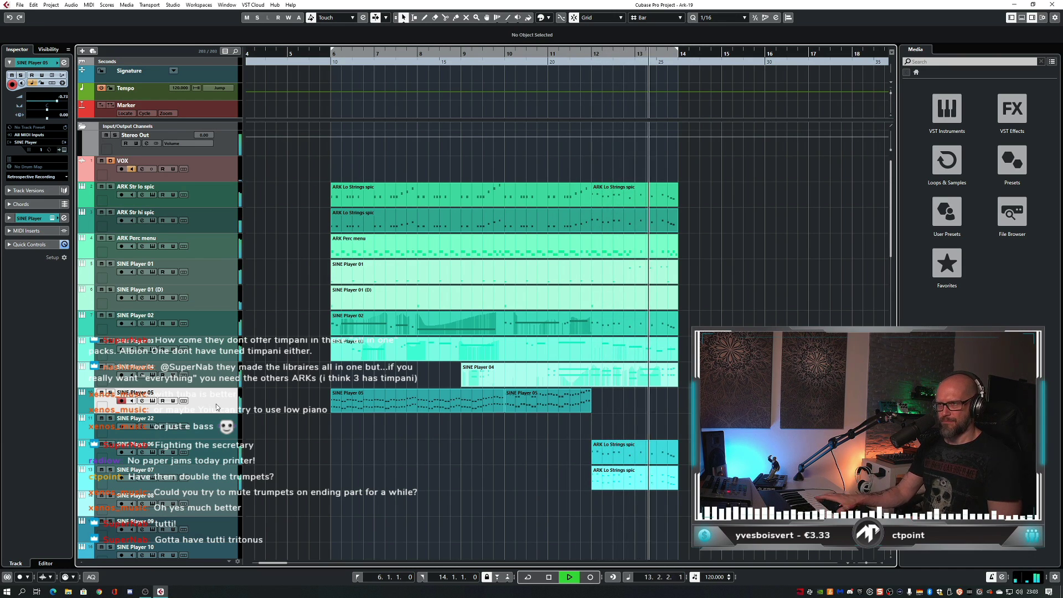
{"action": "key", "text": "space"}
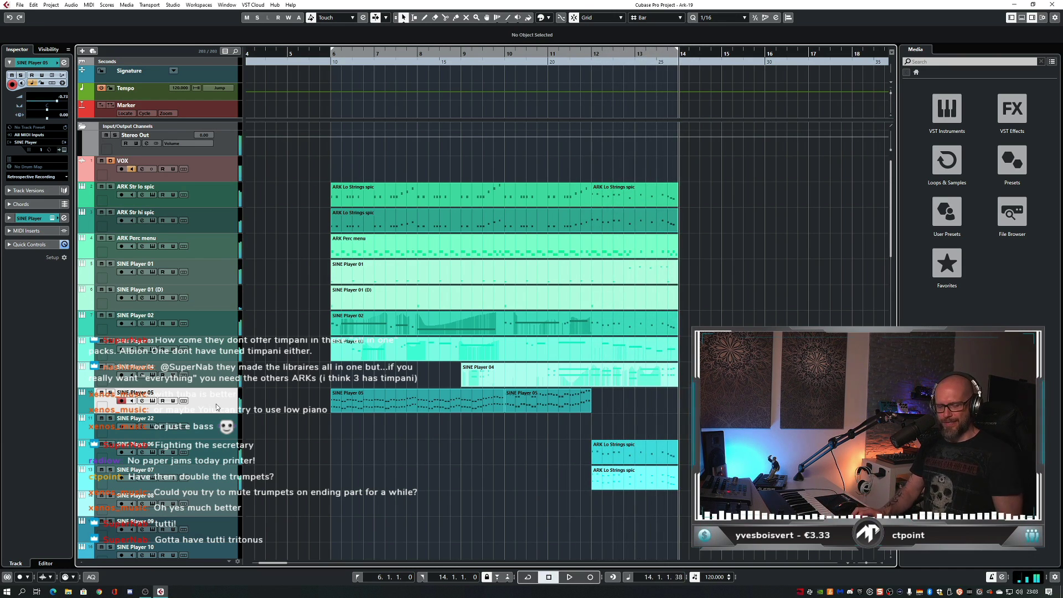
{"action": "key", "text": "shift+KP_Multiply"}
- Quantize all notes of the new SINE Player 05 part to 1/16 and raise the velocity of the weaker notes in bar 13
{"action": "double_click", "coordinate": [623, 408]}
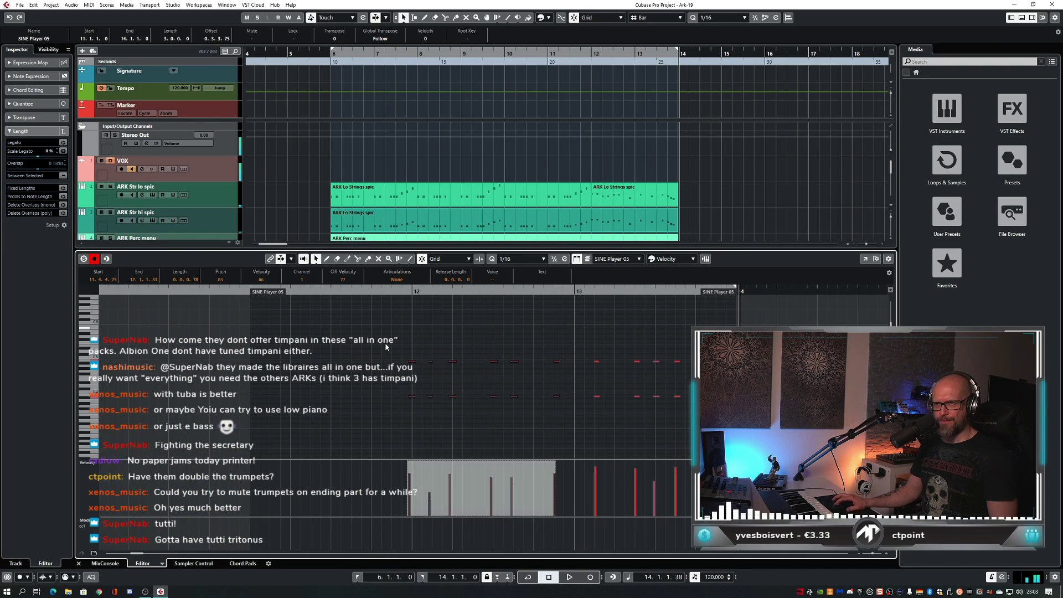
{"action": "key", "text": "ctrl+a"}
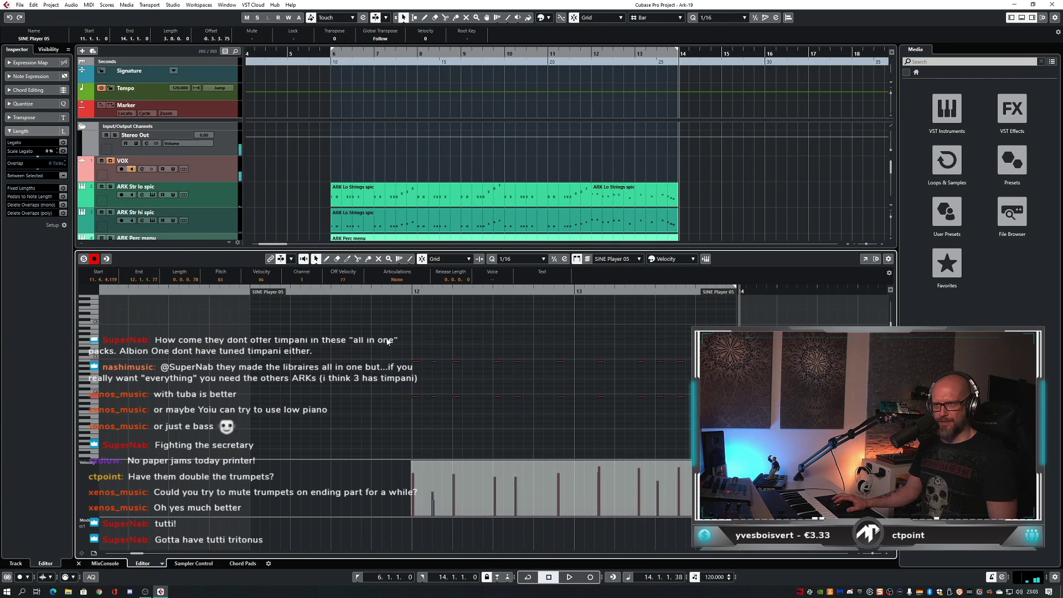
{"action": "key", "text": "q"}
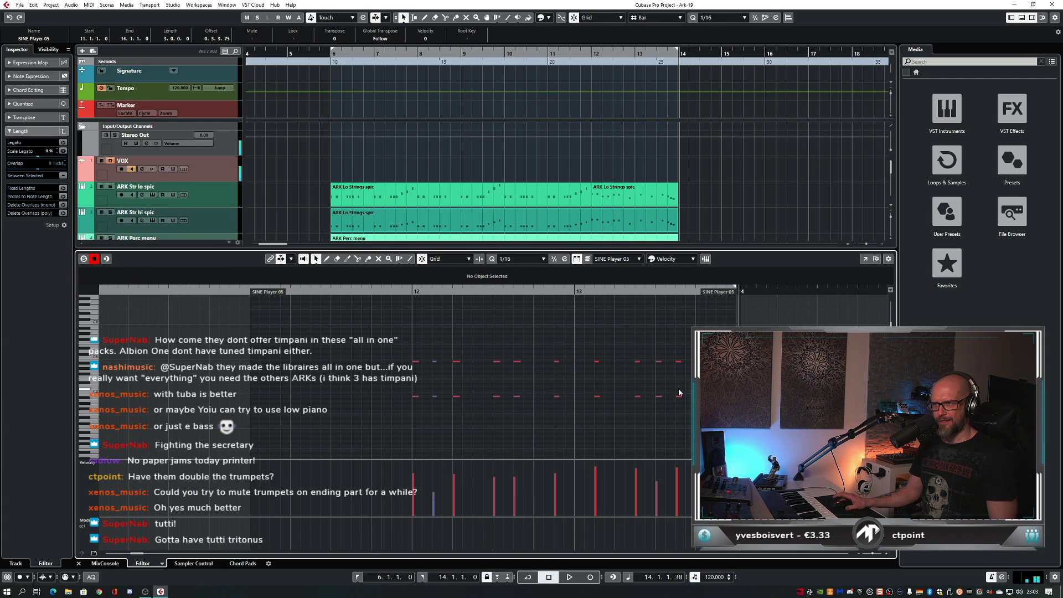
{"action": "key", "text": "ctrl+shift+a"}
{"action": "mouse_move", "coordinate": [665, 469]}
{"action": "left_mouse_down"}
{"action": "mouse_move", "coordinate": [698, 469]}
{"action": "mouse_move", "coordinate": [631, 471]}
{"action": "left_mouse_up"}
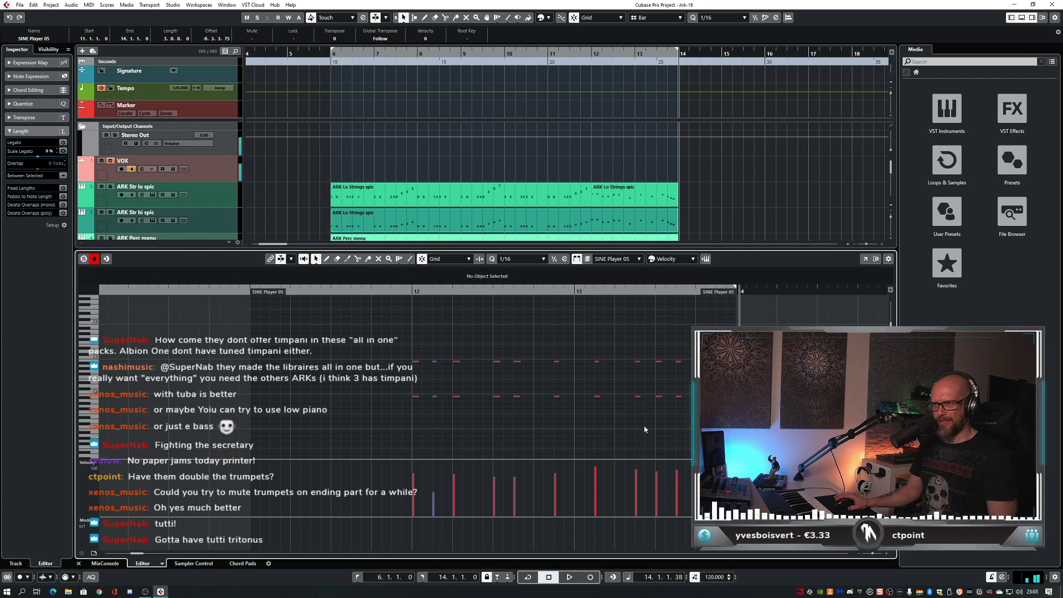
- Play the ending from bar 12 and raise the velocity of the quiet notes near the start of that bar
{"action": "left_click", "coordinate": [407, 292]}
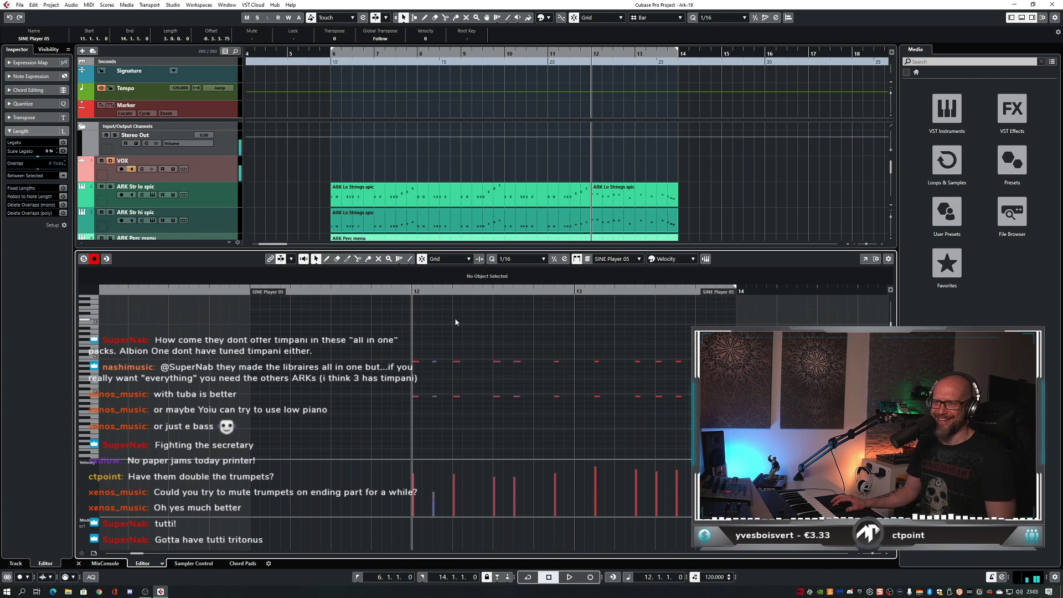
{"action": "key", "text": "space"}
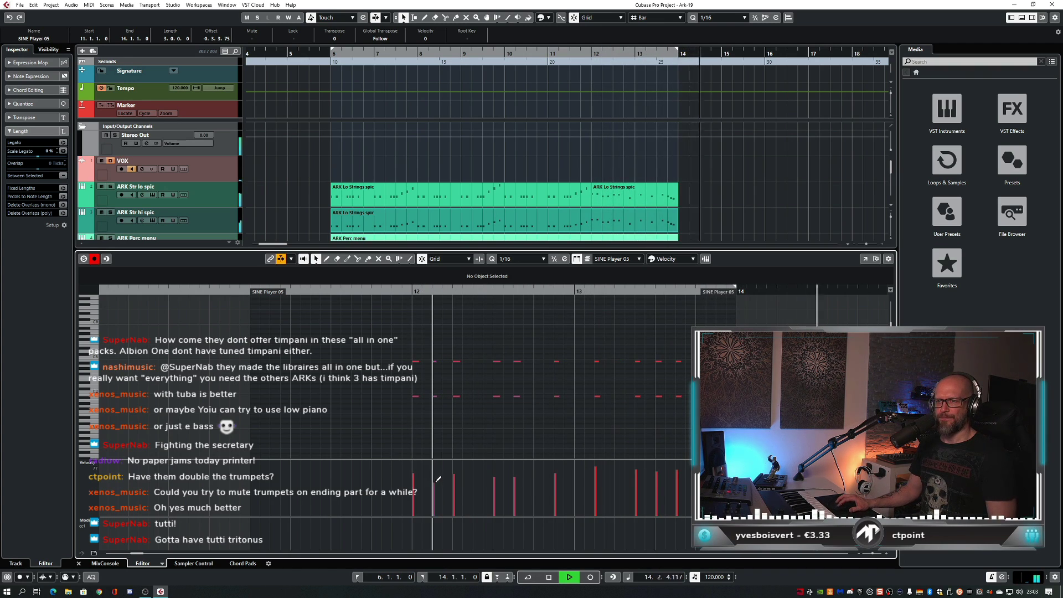
{"action": "key", "text": "space"}
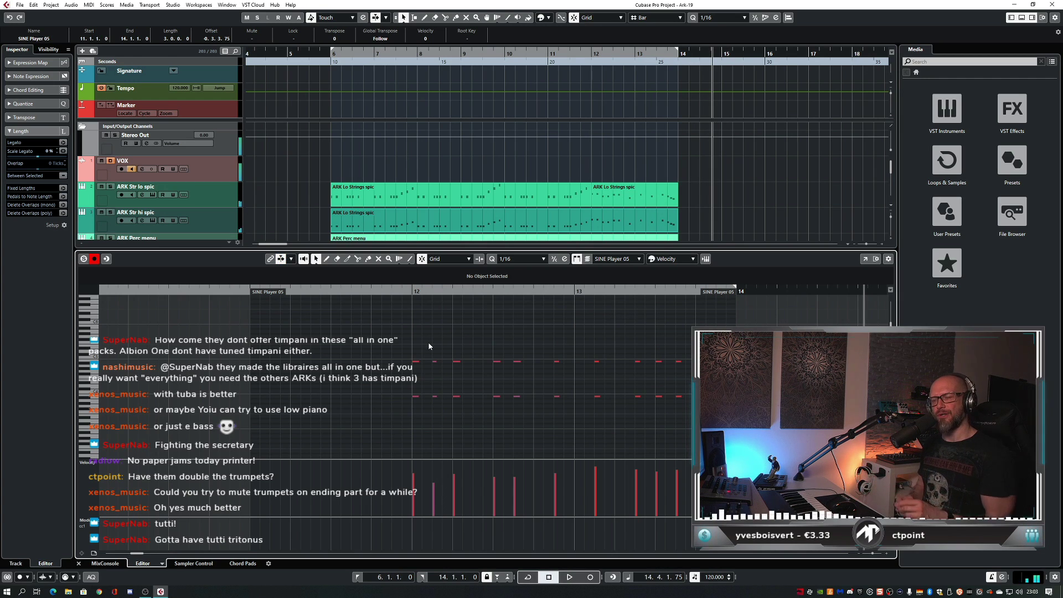
{"action": "left_click", "coordinate": [400, 296]}
{"action": "key", "text": "space"}
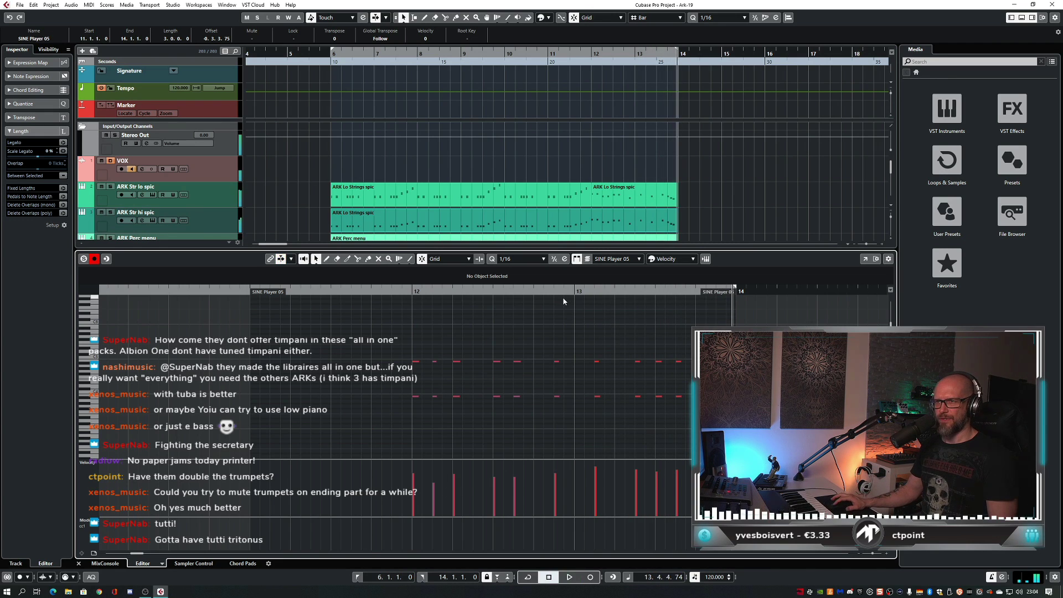
- Replay from around bar 13 and copy the octave note pair at 13.2.3 to 13.2.1
{"action": "left_click", "coordinate": [545, 292]}
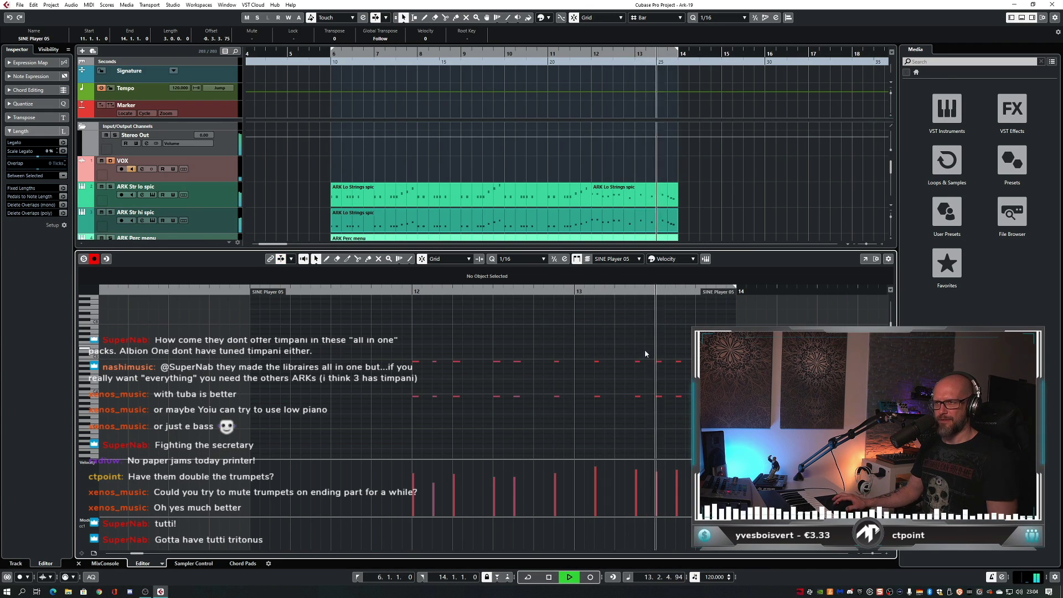
{"action": "key", "text": "space"}
{"action": "left_click", "coordinate": [638, 397]}
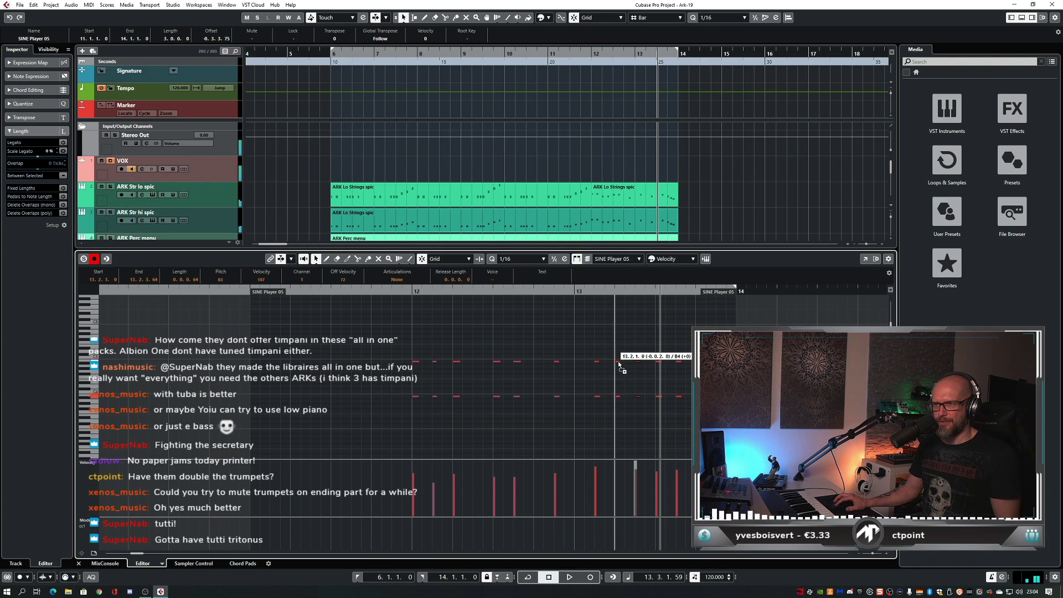
{"action": "left_click", "coordinate": [618, 361]}
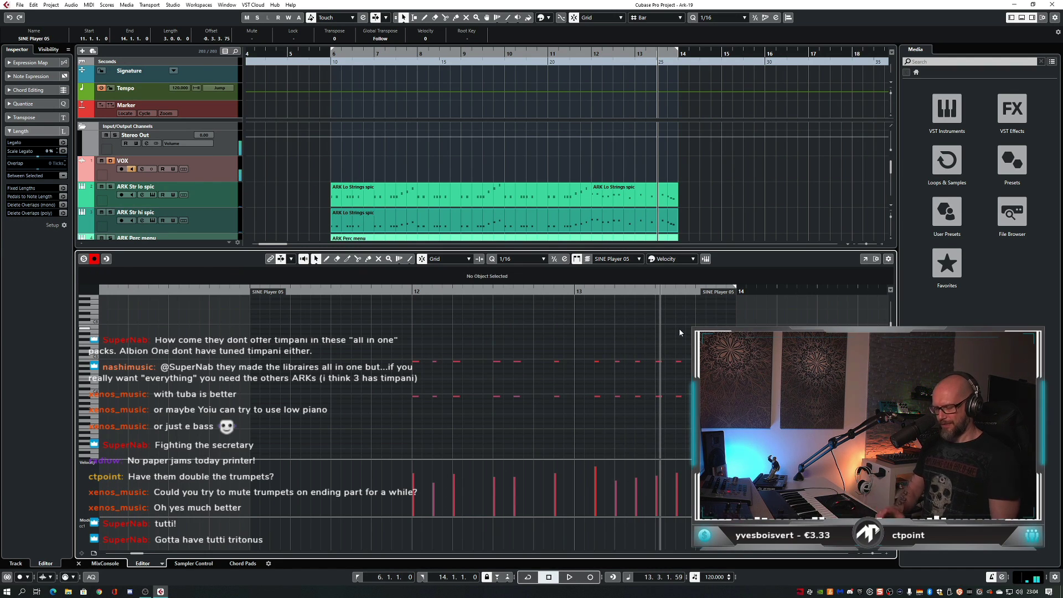
- Save a new project version as Ark-20, play the section and merge the overlapping SINE Player 05 parts between bars 10 and 14
{"action": "key", "text": "Return"}
{"action": "key", "text": "ctrl+alt+s"}
{"action": "key", "text": "space"}
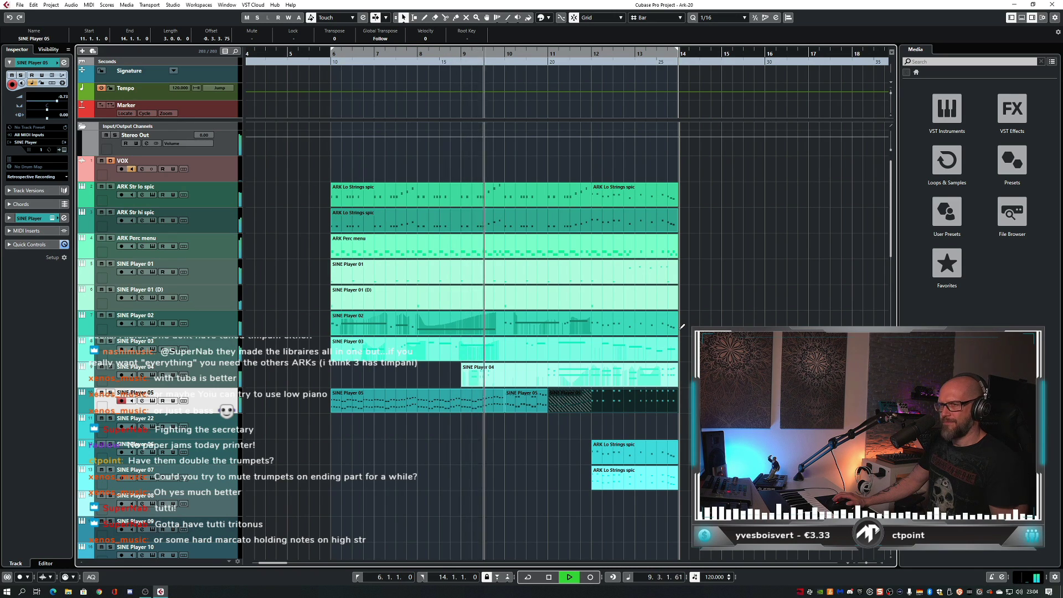
{"action": "left_click_drag", "start_coordinate": [692, 394], "coordinate": [535, 403]}
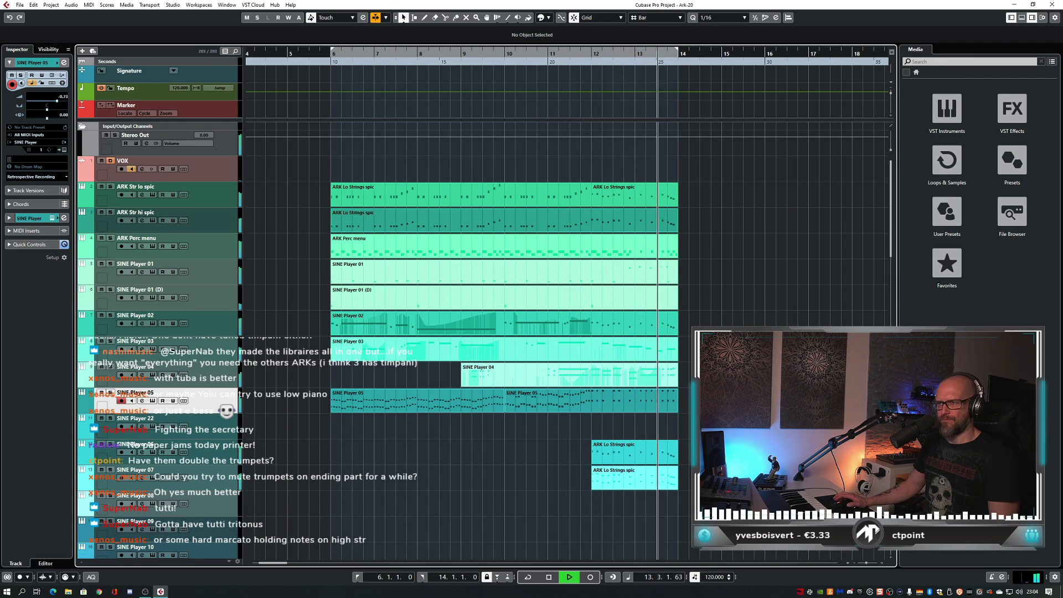
{"action": "key", "text": "space"}
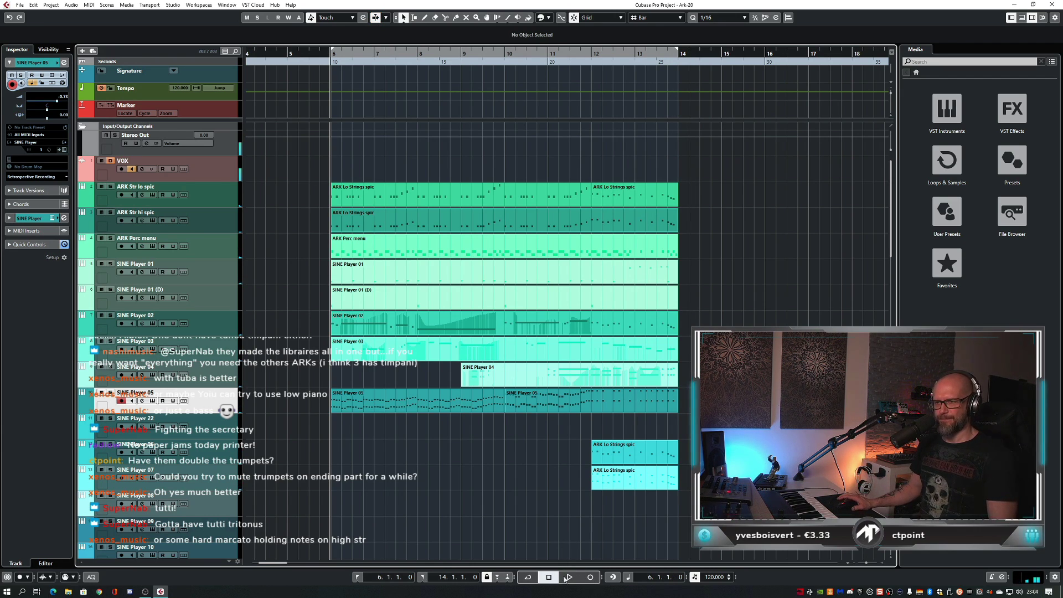
- Loop playback of bars 6 to 14 and inspect the Virtual Mix Rack insert on the MASTER channel in the MixConsole
{"action": "left_click", "coordinate": [528, 577]}
{"action": "key", "text": "space"}
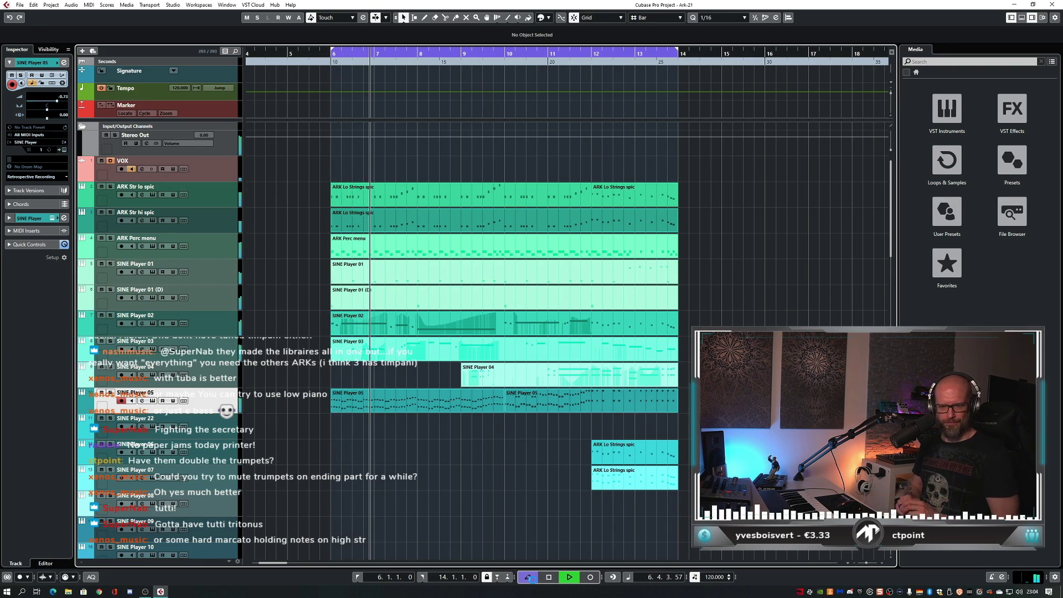
{"action": "key", "text": "F3"}
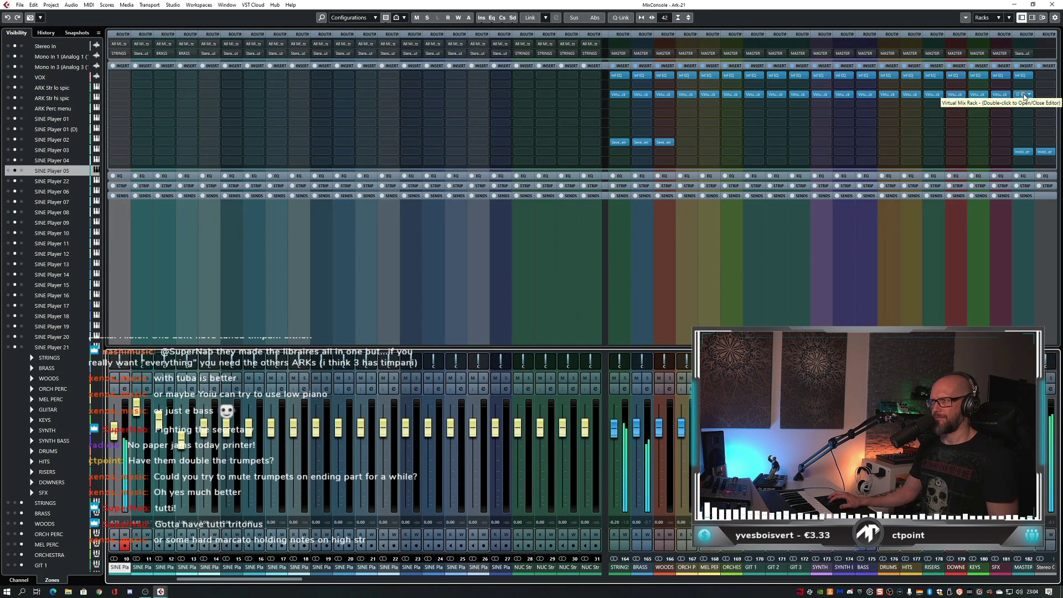
{"action": "double_click", "coordinate": [1024, 96]}
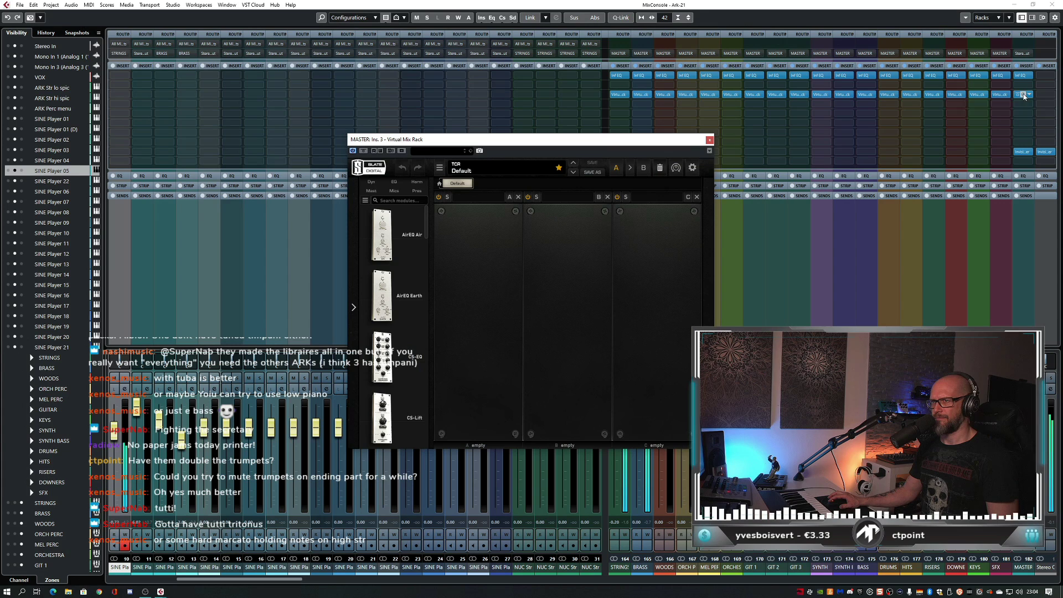
{"action": "left_click", "coordinate": [711, 141]}
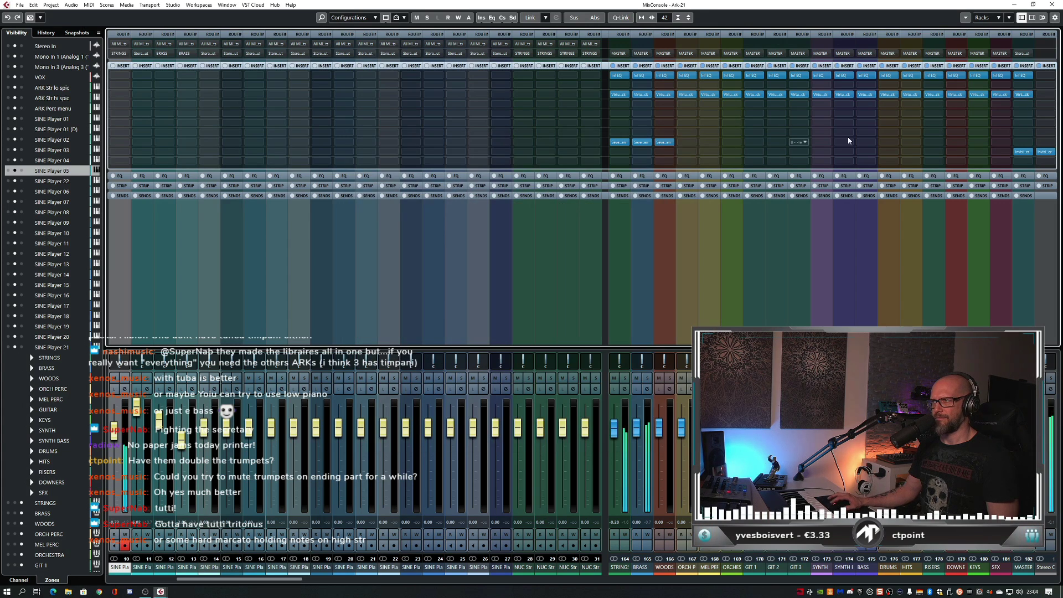
- Replace the Virtual Mix Rack insert on the MASTER channel with Dynamic Spectrum Mapper V2
{"action": "left_click", "coordinate": [1024, 96]}
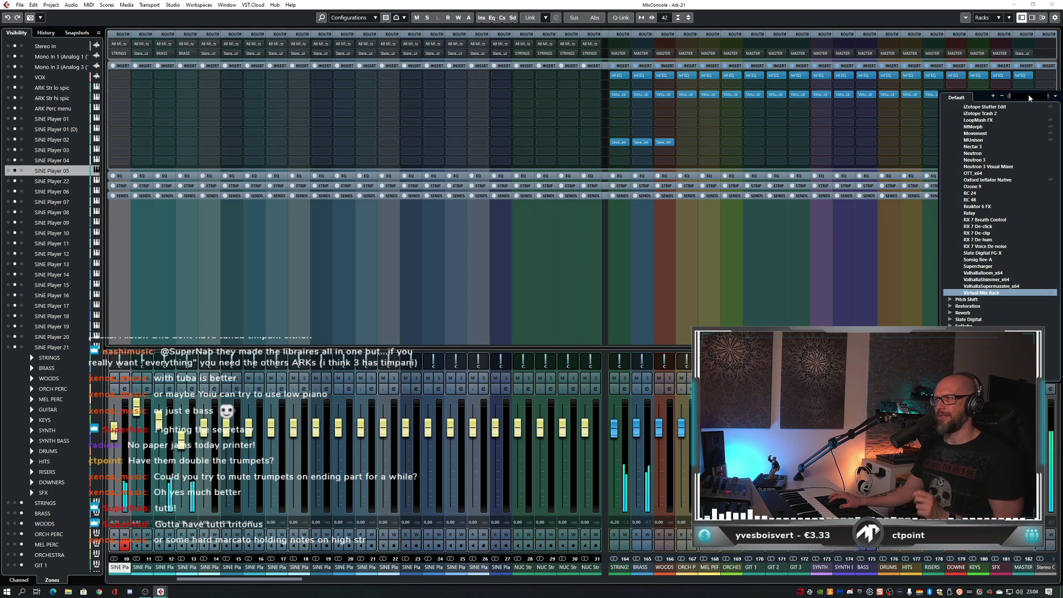
{"action": "left_click", "coordinate": [939, 118]}
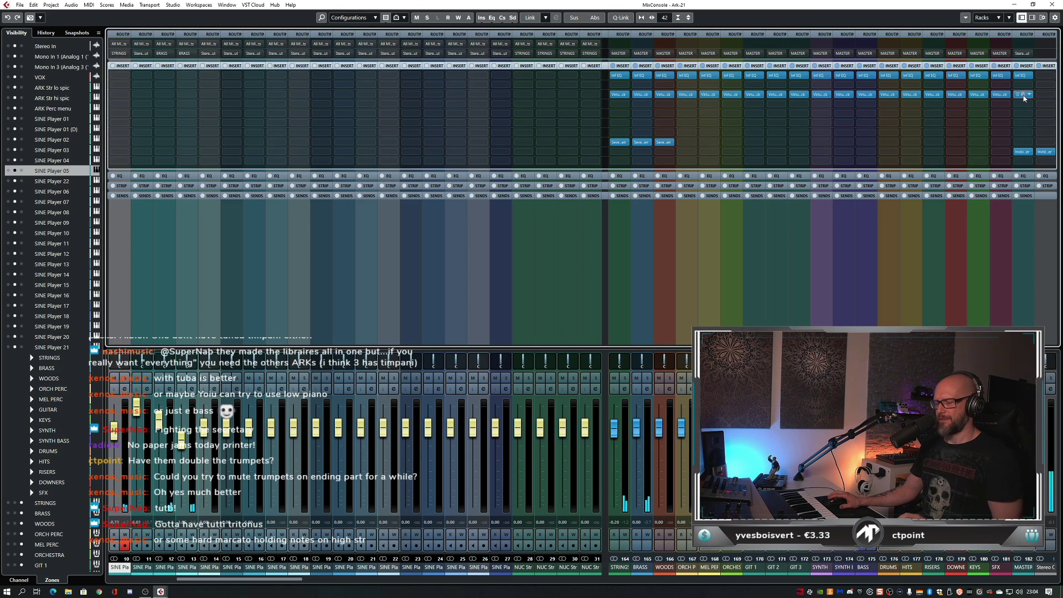
{"action": "left_click", "coordinate": [1023, 97]}
{"action": "left_click", "coordinate": [1023, 98]}
{"action": "left_click", "coordinate": [1029, 95]}
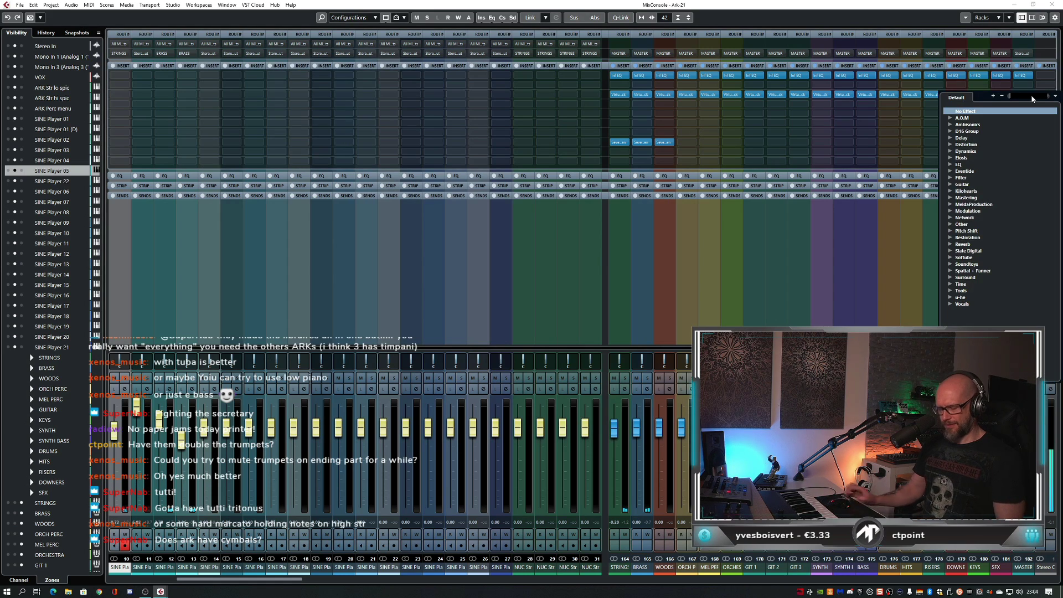
{"action": "type", "text": "mapper"}
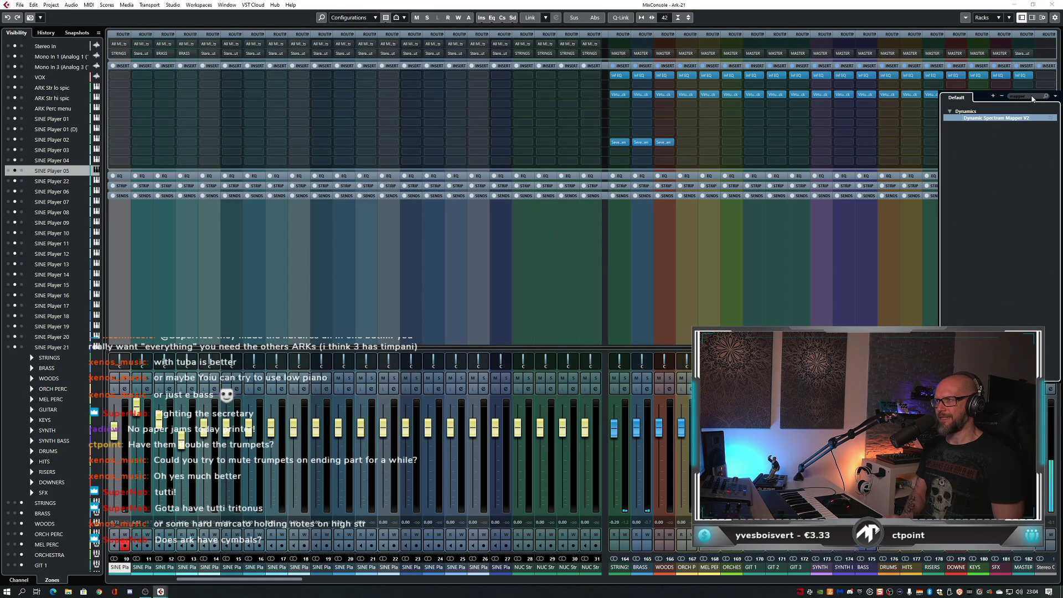
{"action": "key", "text": "Return"}
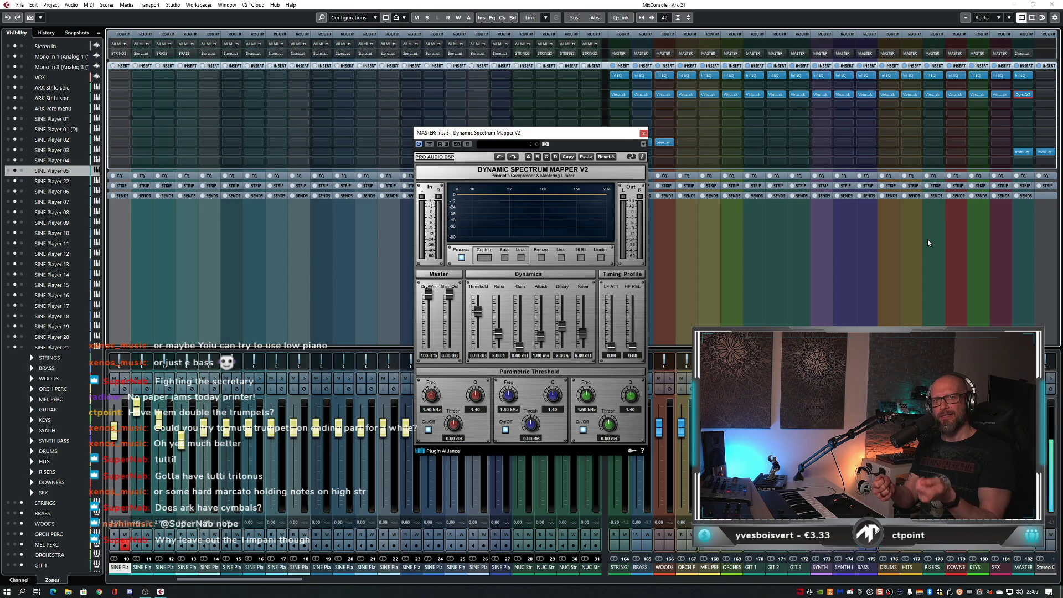
- Capture the playing mix's spectrum in Dynamic Spectrum Mapper, lower the threshold slightly, set the gain to 3 dB and enable its limiter
{"action": "left_click_drag", "start_coordinate": [580, 133], "coordinate": [592, 146]}
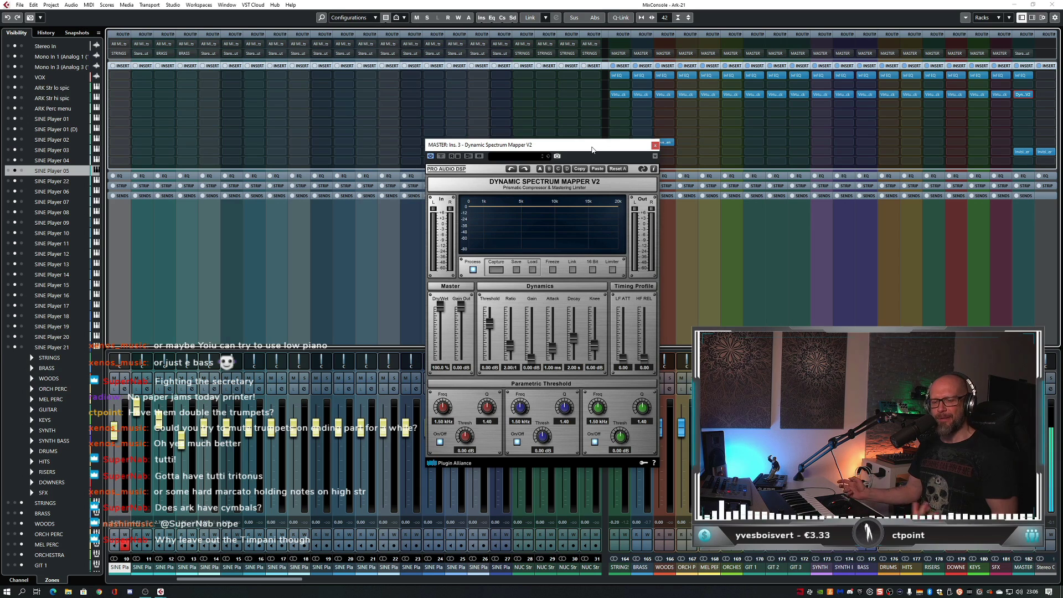
{"action": "left_click_drag", "start_coordinate": [592, 149], "coordinate": [599, 153]}
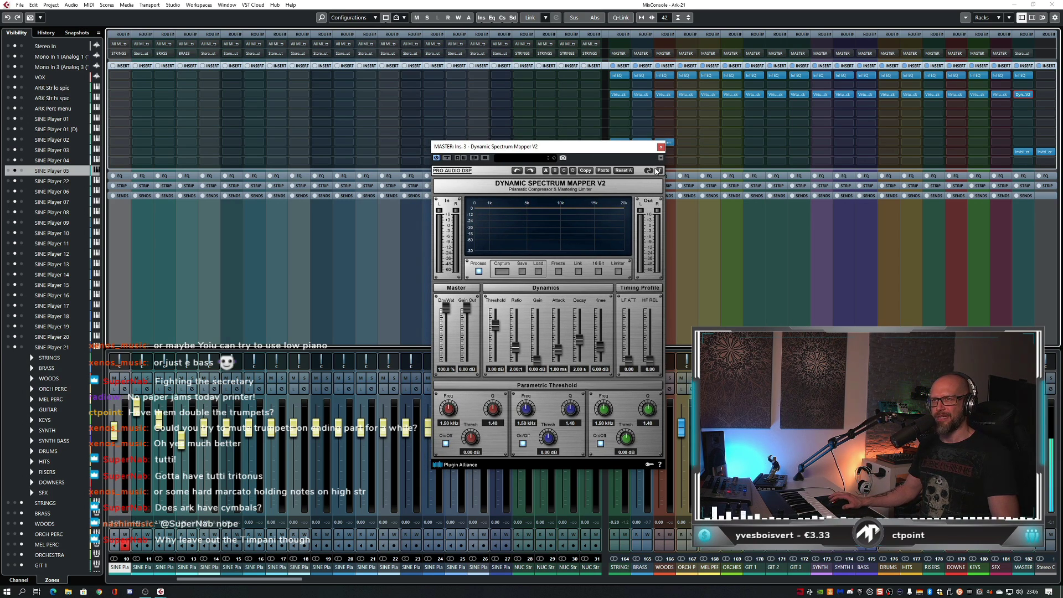
{"action": "left_click", "coordinate": [502, 272]}
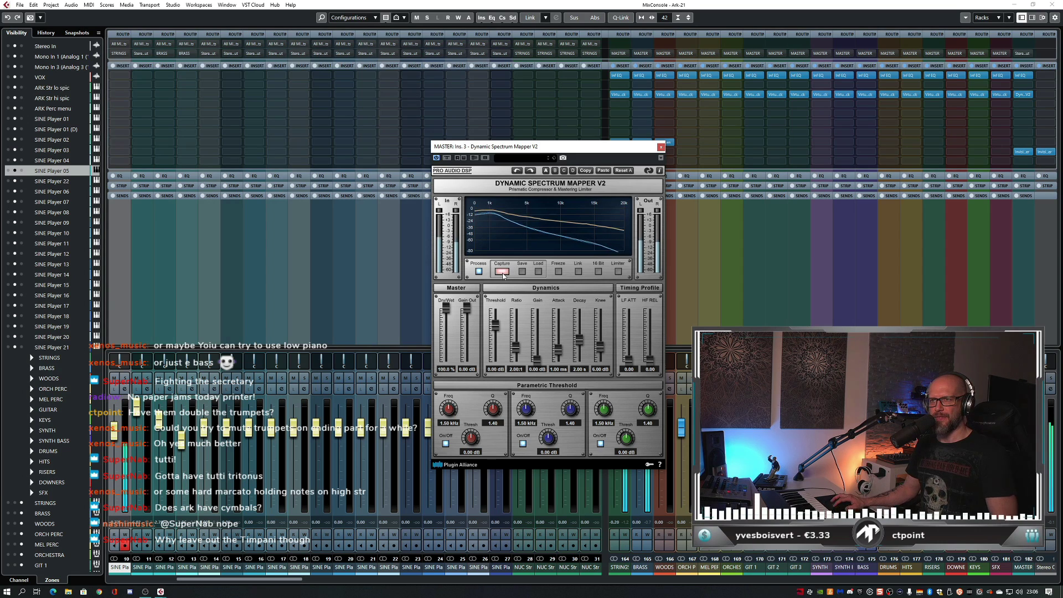
{"action": "left_click", "coordinate": [502, 272]}
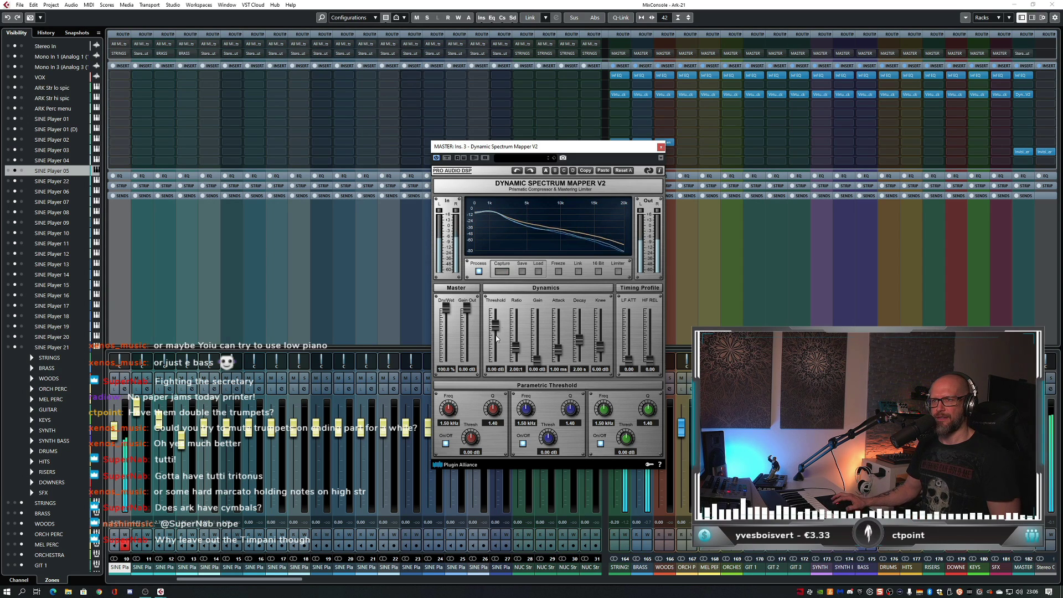
{"action": "left_click_drag", "start_coordinate": [497, 339], "coordinate": [537, 356]}
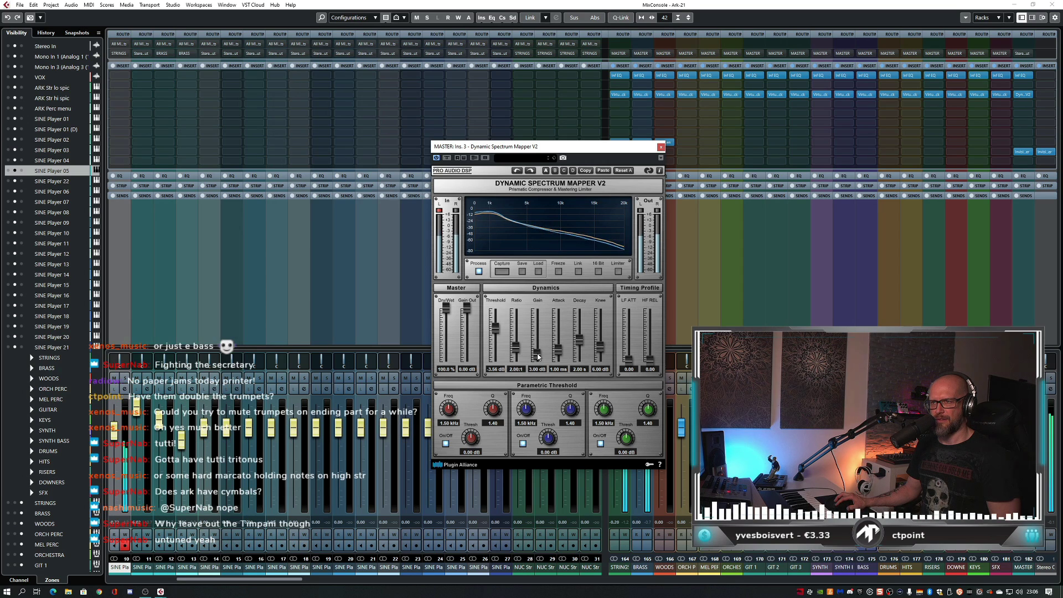
{"action": "left_click", "coordinate": [618, 273]}
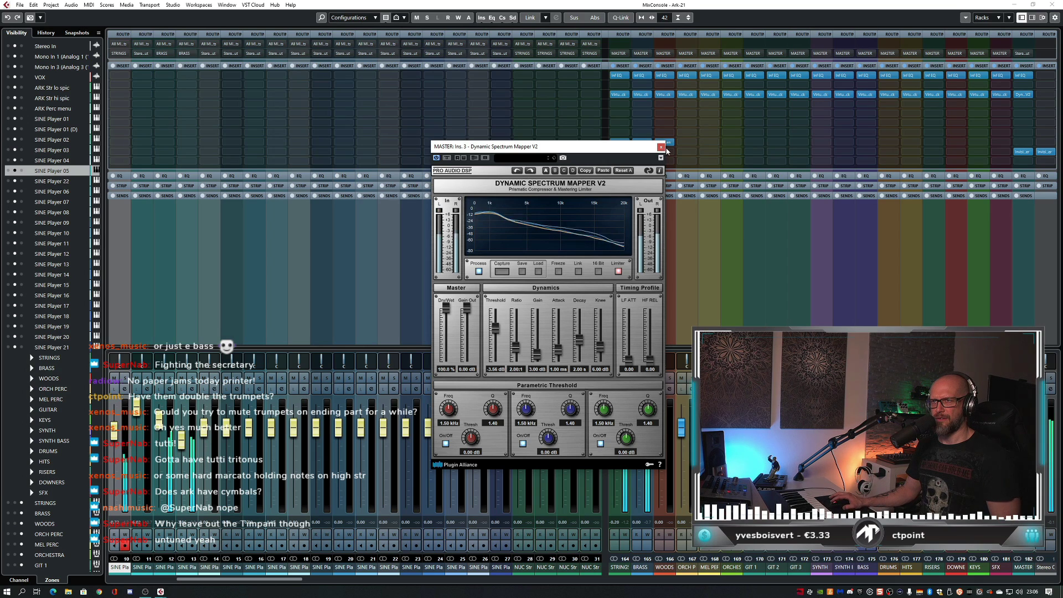
{"action": "left_click", "coordinate": [660, 147]}
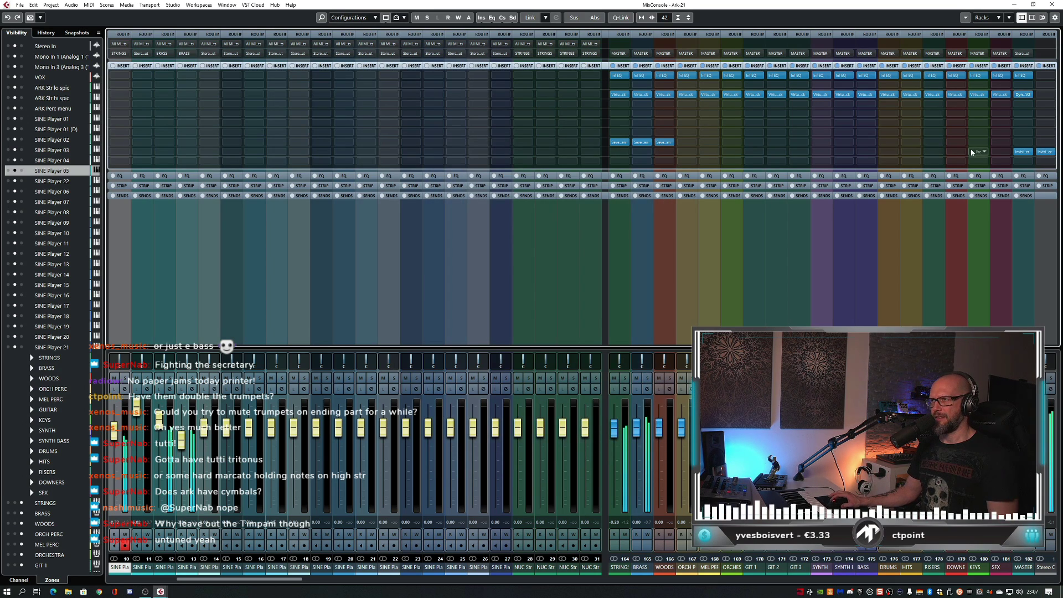
- Add the Drawmer S73 to MASTER insert slot 5
{"action": "left_click", "coordinate": [1021, 111]}
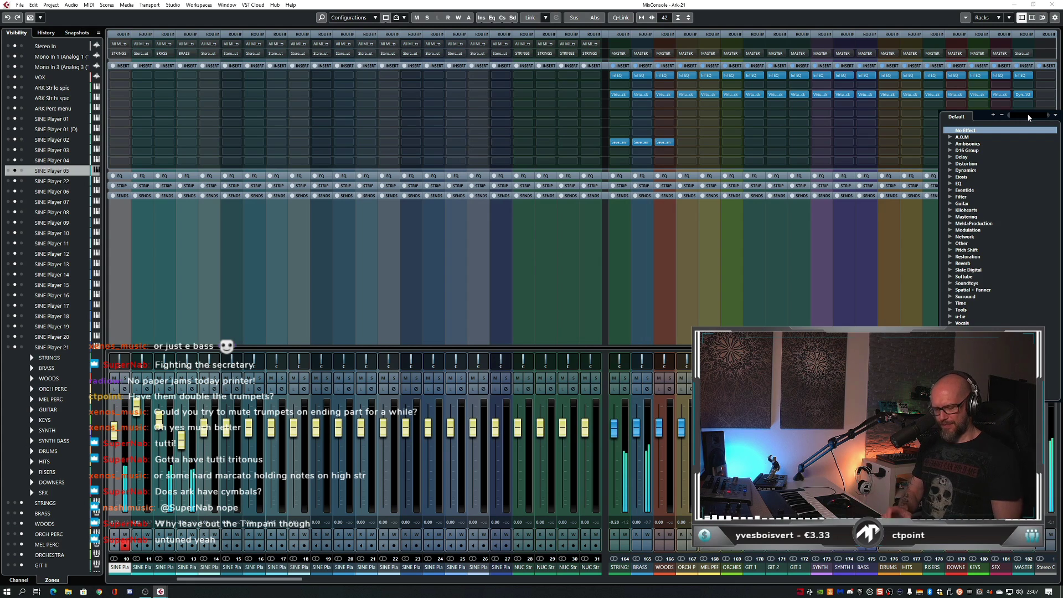
{"action": "type", "text": "dra"}
{"action": "key", "text": "Down"}
{"action": "key", "text": "Down"}
{"action": "key", "text": "Down"}
{"action": "key", "text": "Down"}
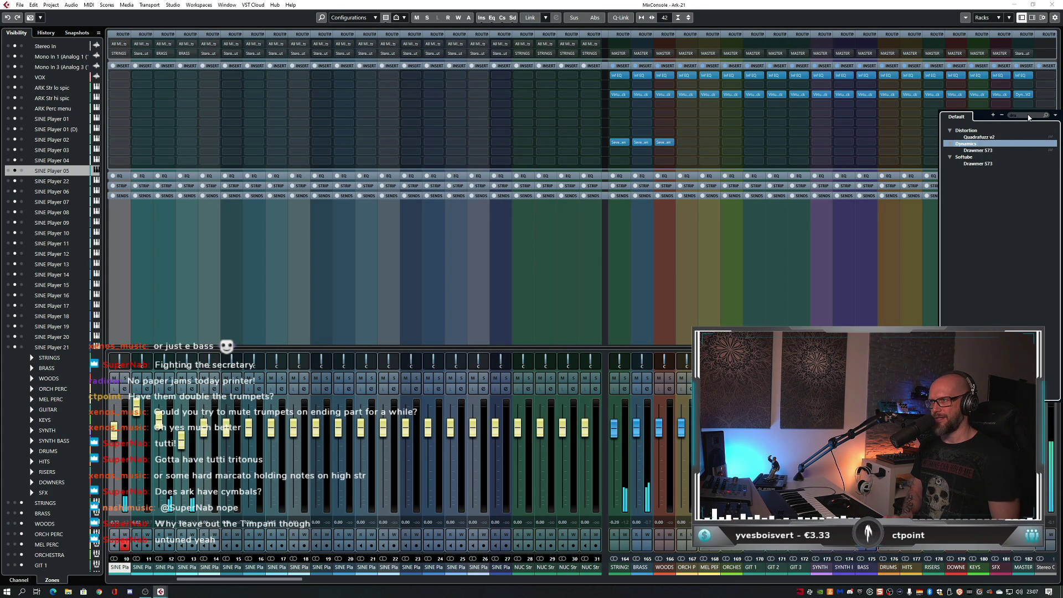
{"action": "key", "text": "Return"}
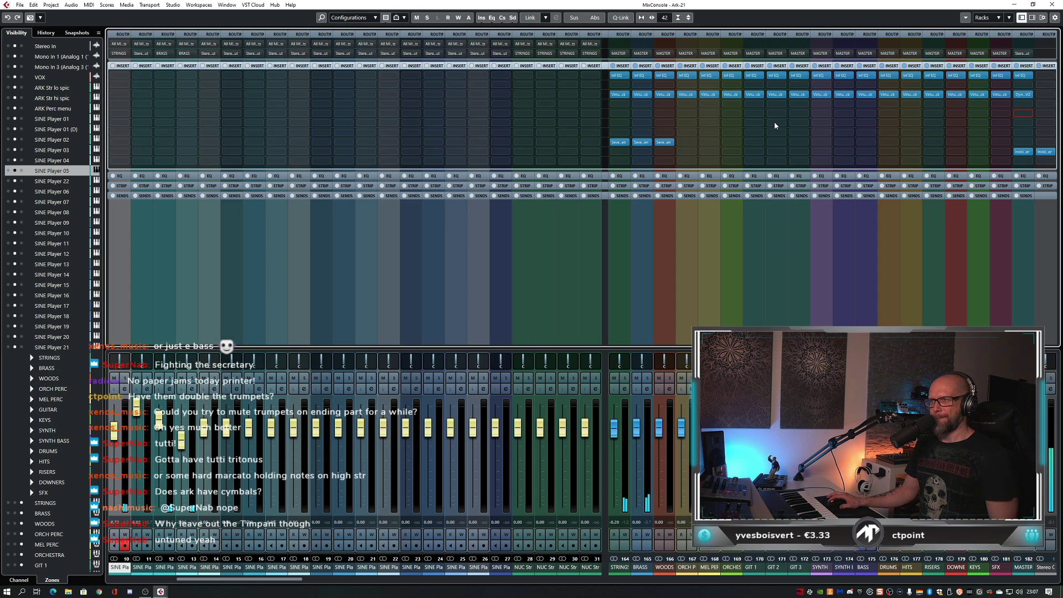
- Set the Drawmer S73 to the Neutral style with Air on, adjust the mix and raise the amount slightly above 50%
{"action": "left_click_drag", "start_coordinate": [531, 176], "coordinate": [468, 159]}
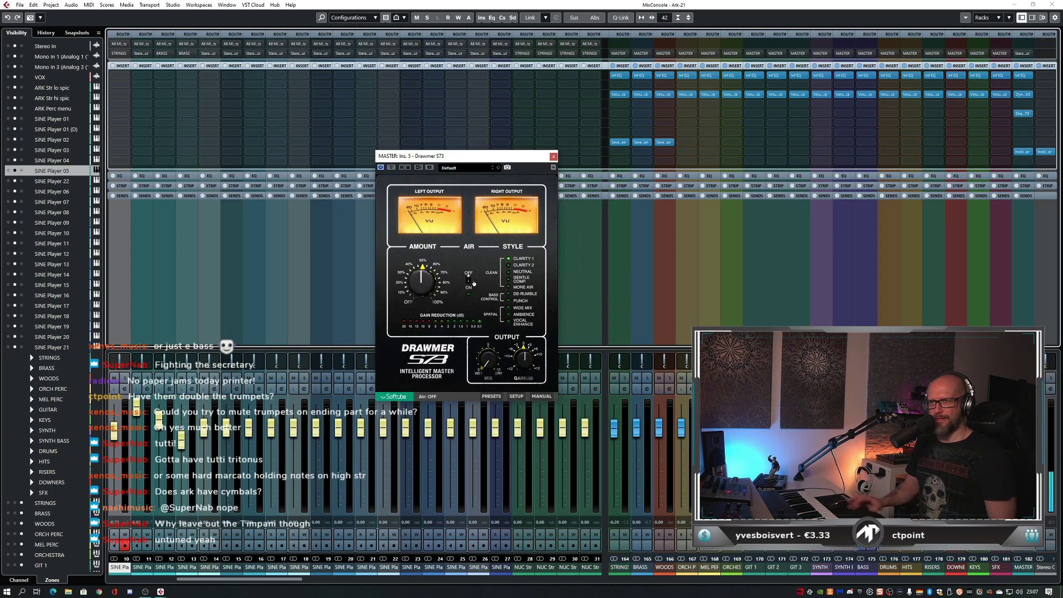
{"action": "left_click", "coordinate": [508, 273]}
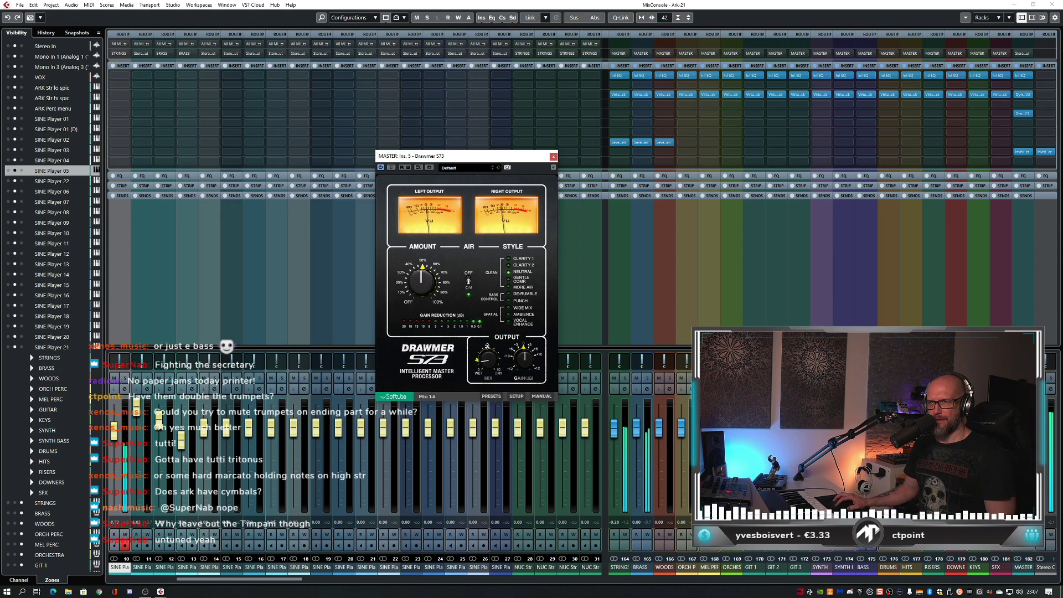
{"action": "mouse_move", "coordinate": [488, 359]}
{"action": "left_mouse_down"}
{"action": "mouse_move", "coordinate": [489, 326]}
{"action": "mouse_move", "coordinate": [489, 377]}
{"action": "left_mouse_up"}
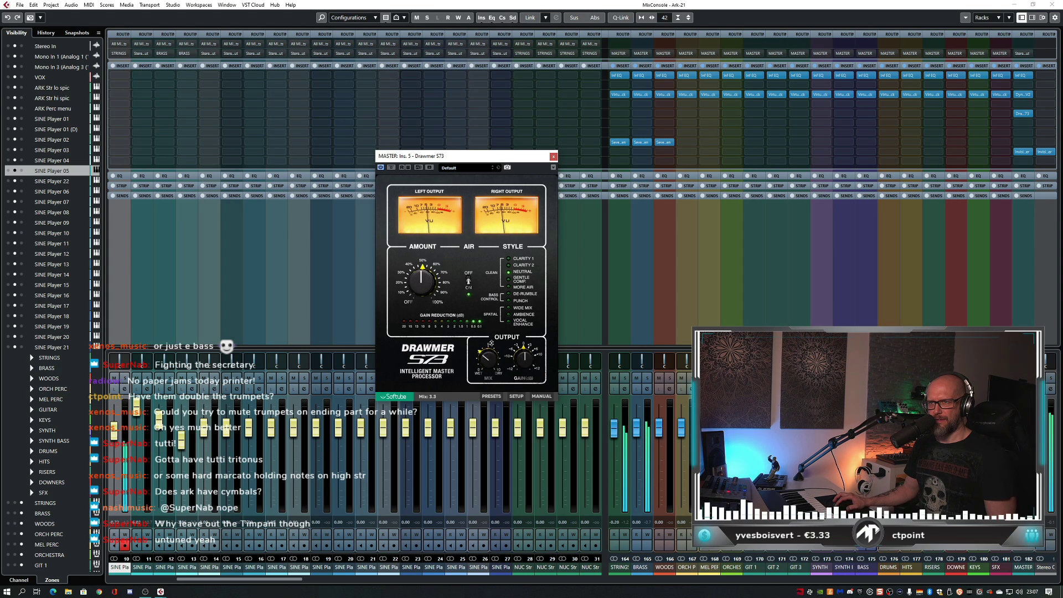
{"action": "left_click_drag", "start_coordinate": [420, 283], "coordinate": [420, 276]}
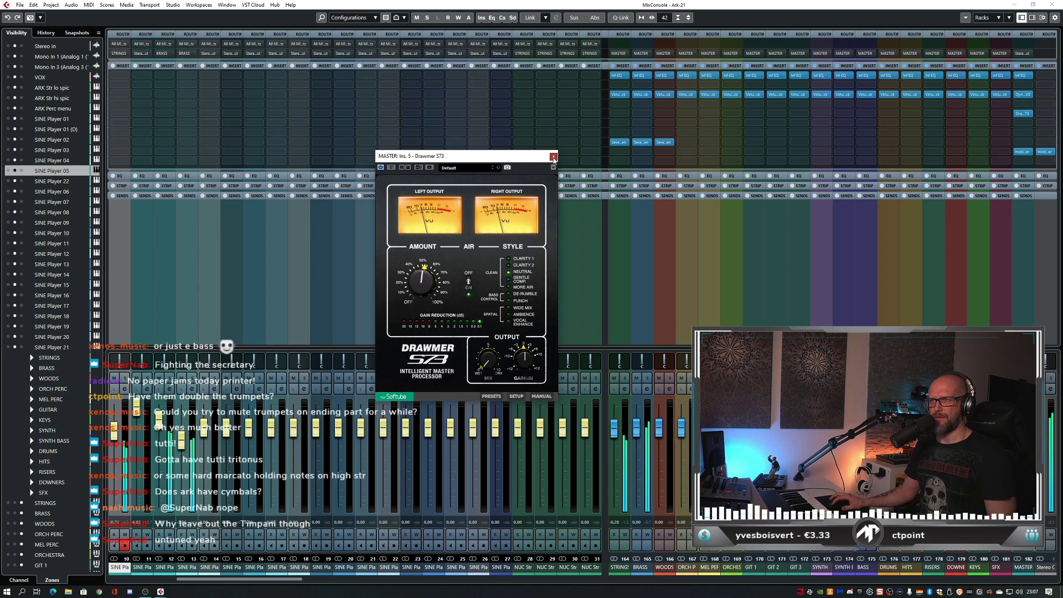
{"action": "key", "text": "Escape"}
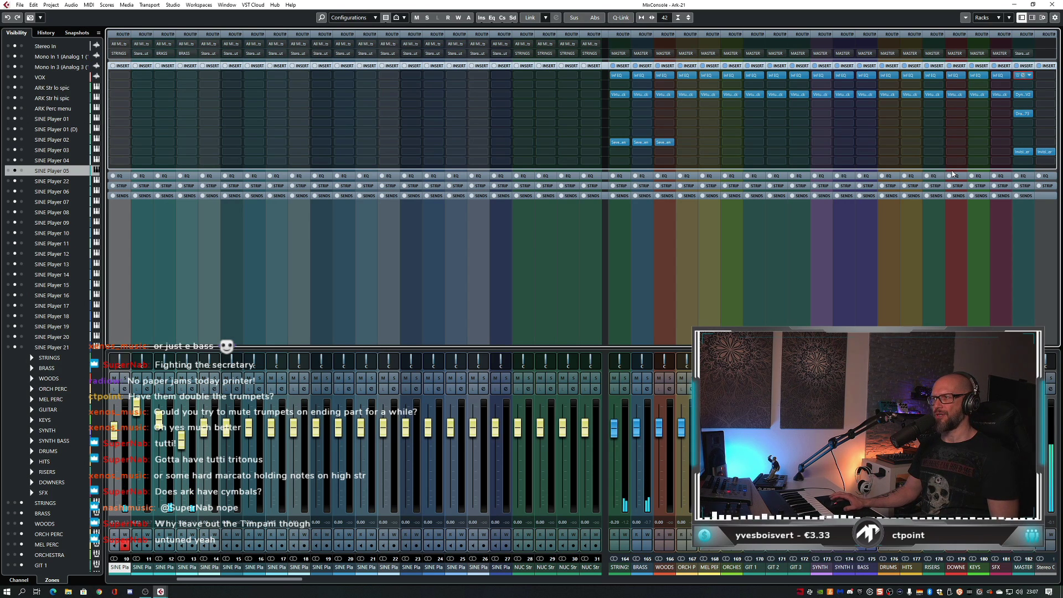
- In the MASTER's Infinity EQ, cut about 1.2 dB at 161 Hz and add a low-cut filter at about 35 Hz
{"action": "left_click", "coordinate": [1023, 75]}
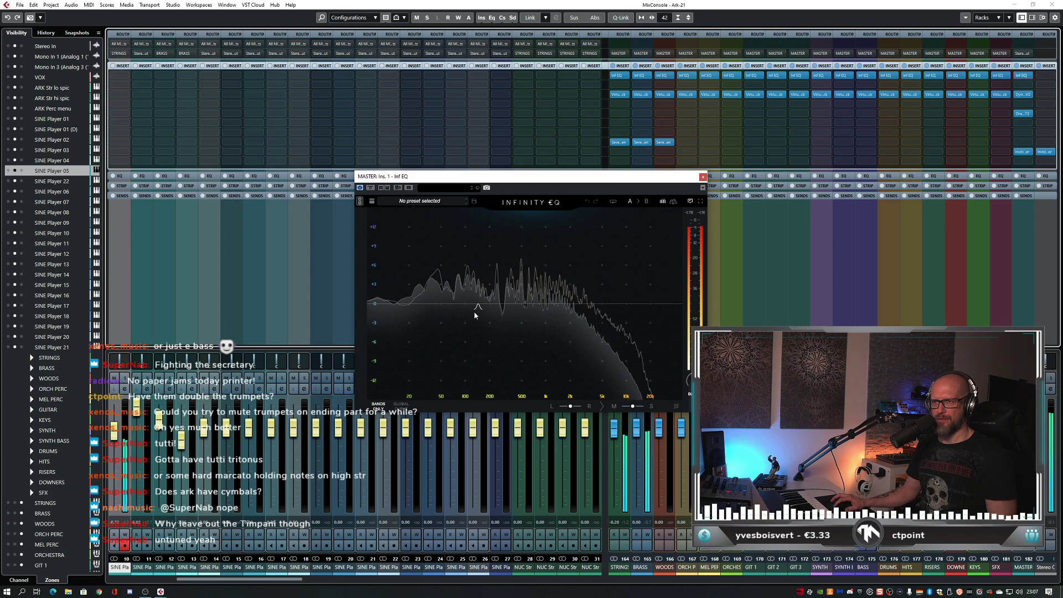
{"action": "mouse_move", "coordinate": [475, 316]}
{"action": "left_mouse_down"}
{"action": "mouse_move", "coordinate": [480, 280]}
{"action": "mouse_move", "coordinate": [497, 287]}
{"action": "mouse_move", "coordinate": [482, 311]}
{"action": "left_mouse_up"}
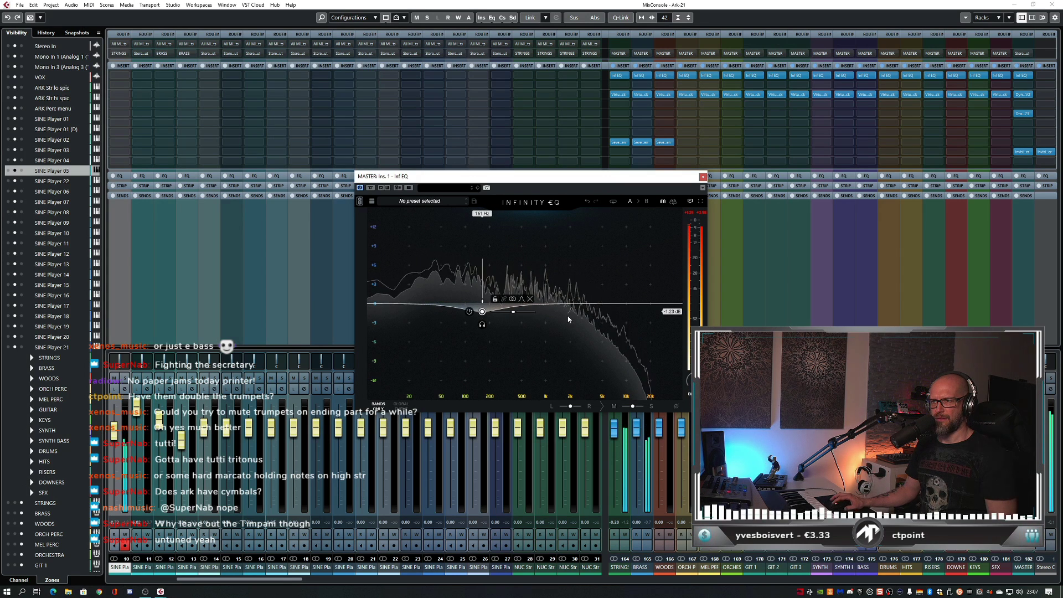
{"action": "left_click", "coordinate": [391, 313]}
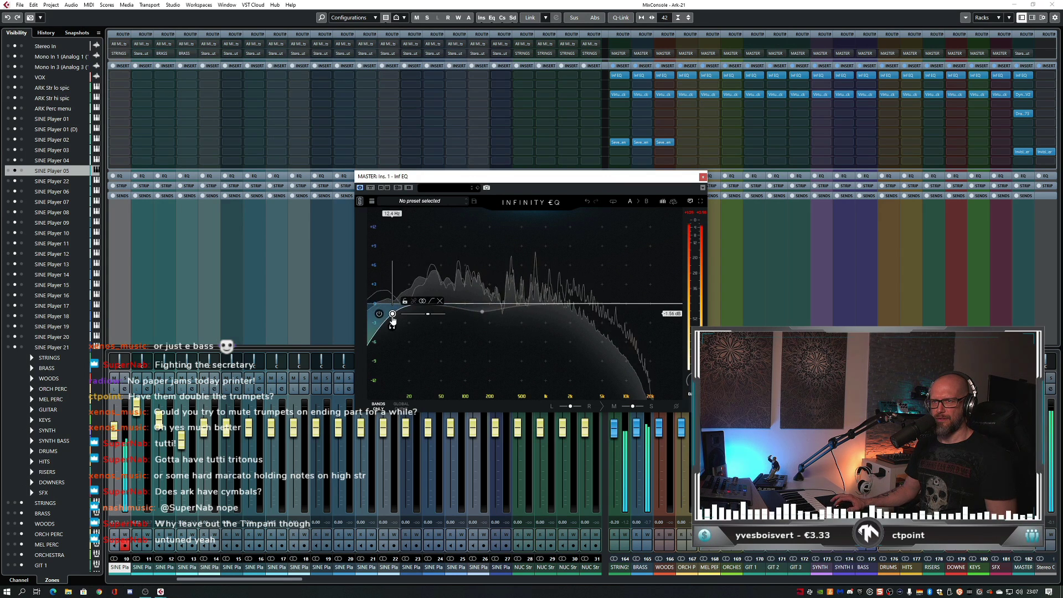
{"action": "left_click_drag", "start_coordinate": [392, 314], "coordinate": [430, 314]}
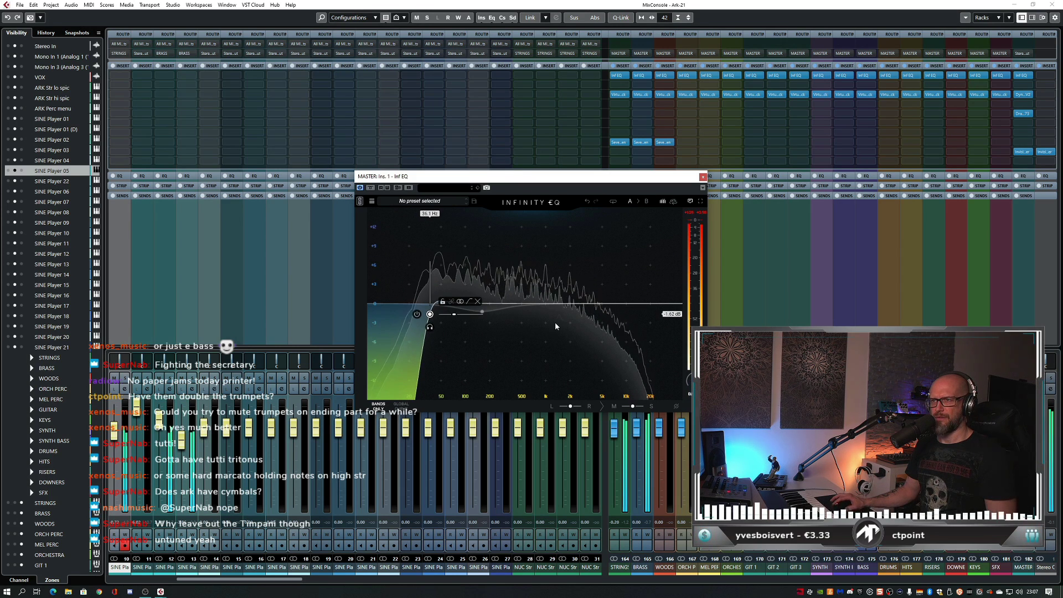
- Add a gentle dip around 2 kHz and a broad boost of about 0.8 dB near 6.6 kHz in the MASTER's EQ
{"action": "double_click", "coordinate": [578, 318]}
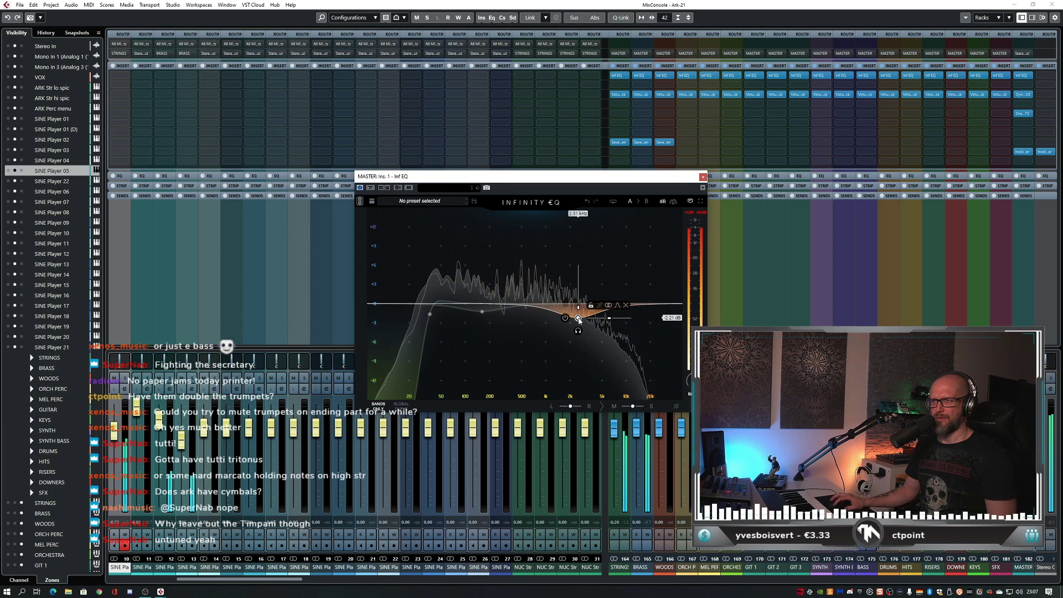
{"action": "left_click_drag", "start_coordinate": [578, 318], "coordinate": [612, 298]}
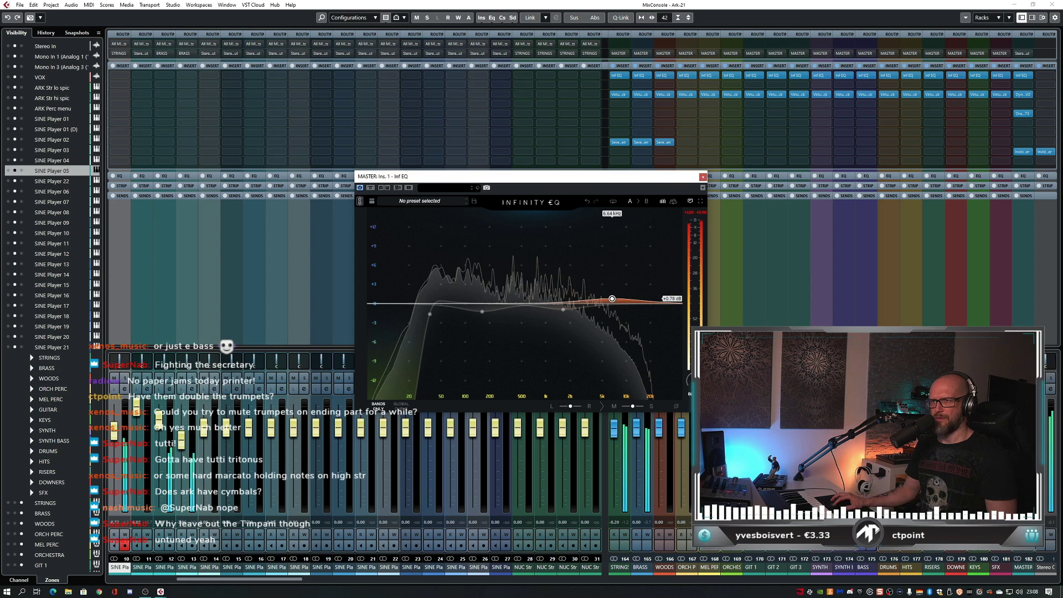
{"action": "left_click", "coordinate": [974, 105]}
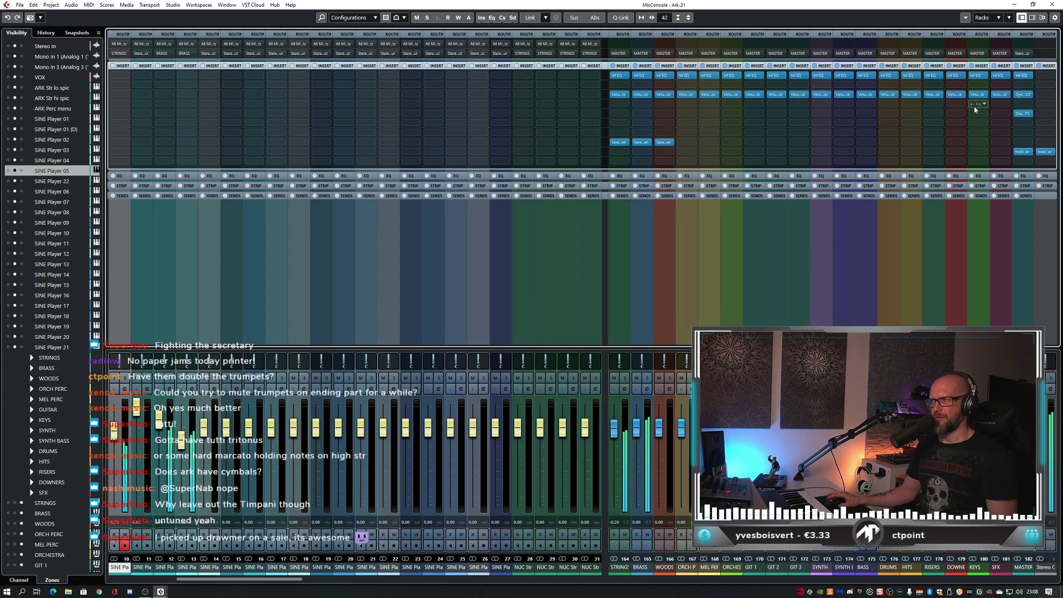
- Add OTT_x64 to MASTER insert slot 6 with depth at 7% and input gain at about 0.7 dB
{"action": "left_click", "coordinate": [1016, 131]}
{"action": "type", "text": "ott"}
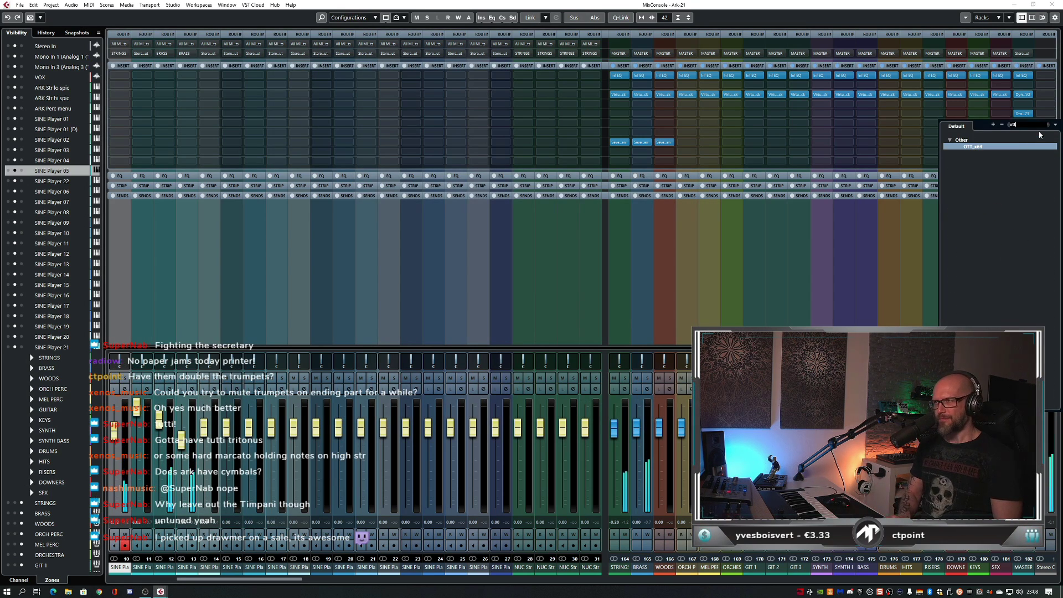
{"action": "key", "text": "Return"}
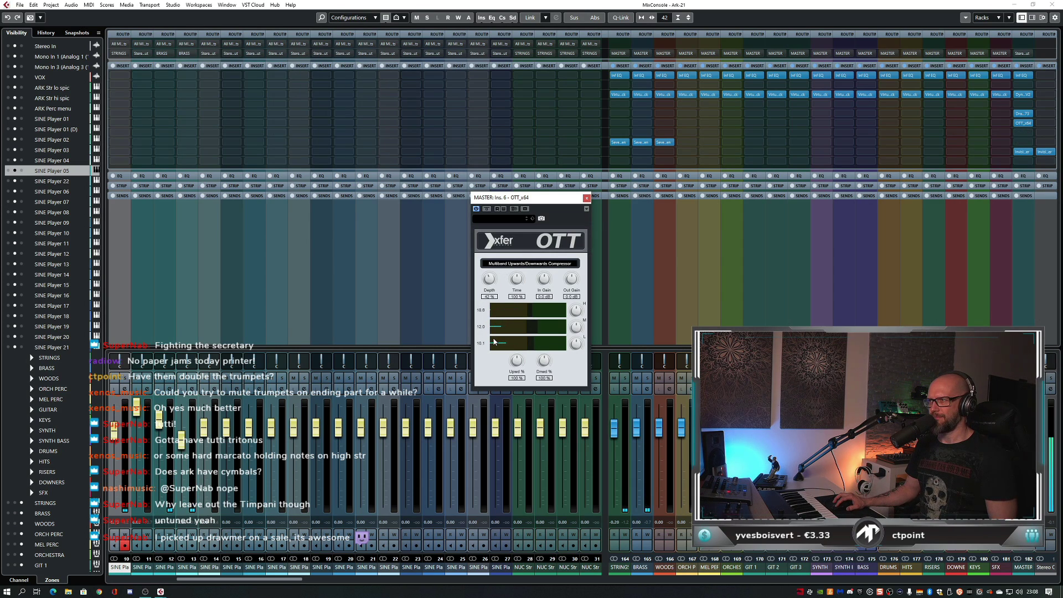
{"action": "left_click_drag", "start_coordinate": [495, 342], "coordinate": [496, 348]}
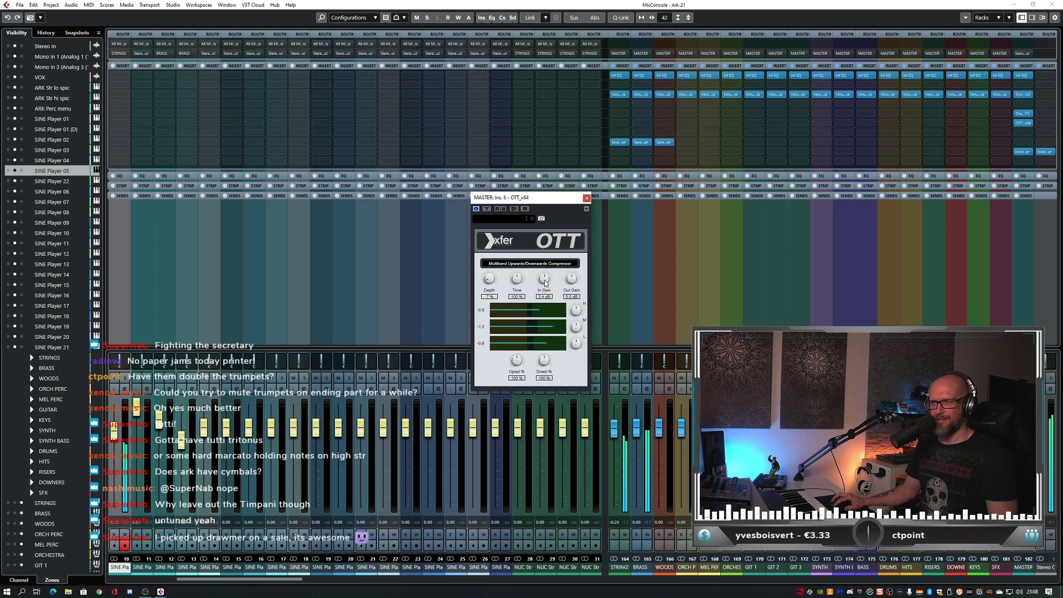
{"action": "left_click_drag", "start_coordinate": [545, 283], "coordinate": [546, 285]}
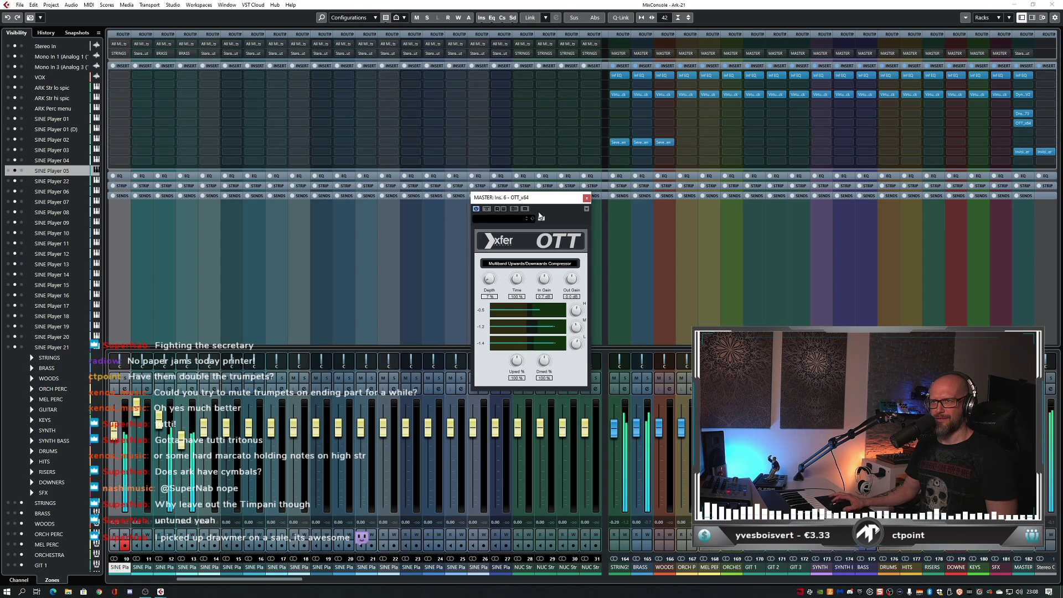
{"action": "left_click", "coordinate": [587, 198]}
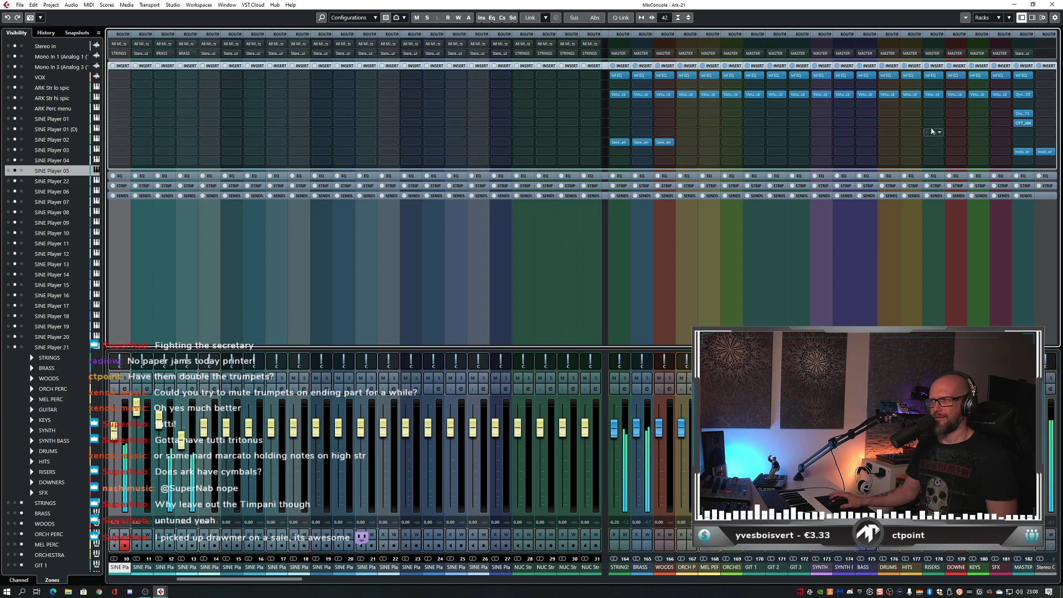
- Set the input gain of the MASTER's Invisible Limiter to 2.65 dB
{"action": "left_click", "coordinate": [1021, 151]}
{"action": "left_click_drag", "start_coordinate": [469, 305], "coordinate": [471, 297]}
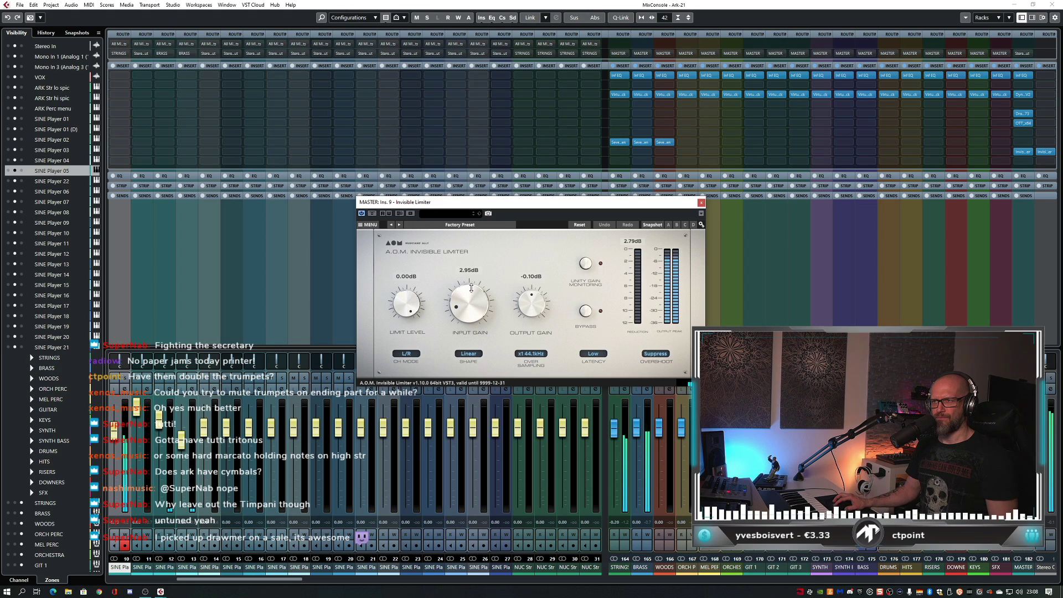
{"action": "scroll", "coordinate": [472, 288], "scroll_direction": "down", "scroll_amount": 2}
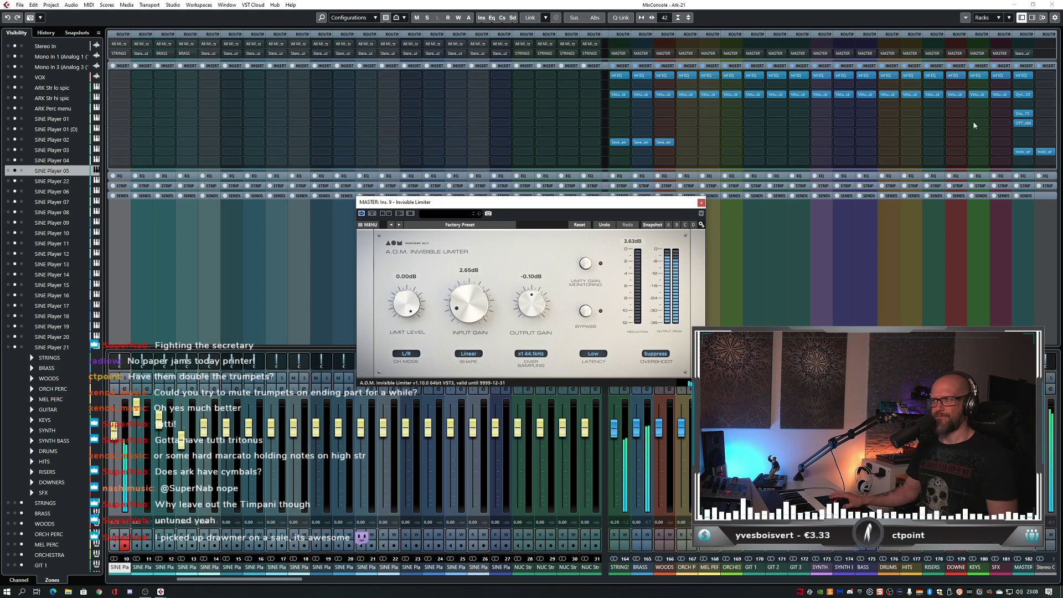
- Add Oxford Inflator Native to MASTER insert slot 10, with output at -0.1 dB and effect at about 39%
{"action": "left_click", "coordinate": [1025, 160]}
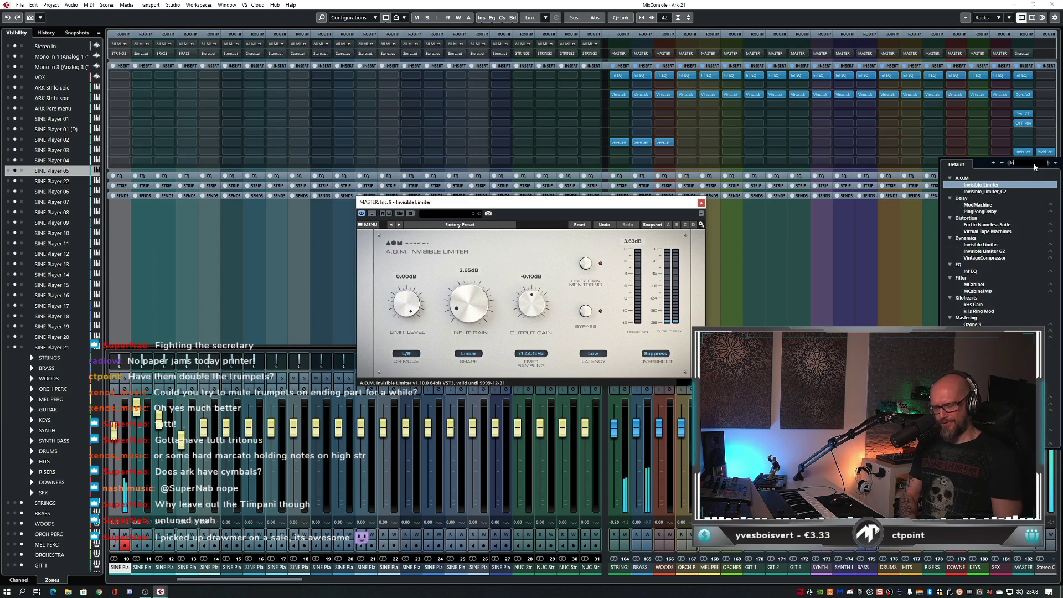
{"action": "key", "text": "Escape"}
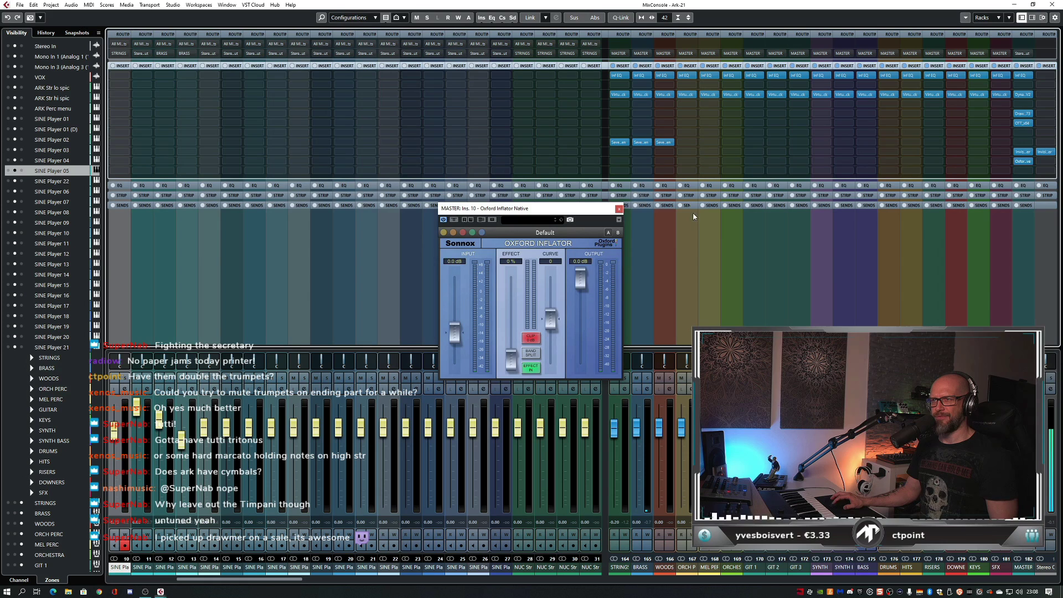
{"action": "left_click", "coordinate": [578, 261]}
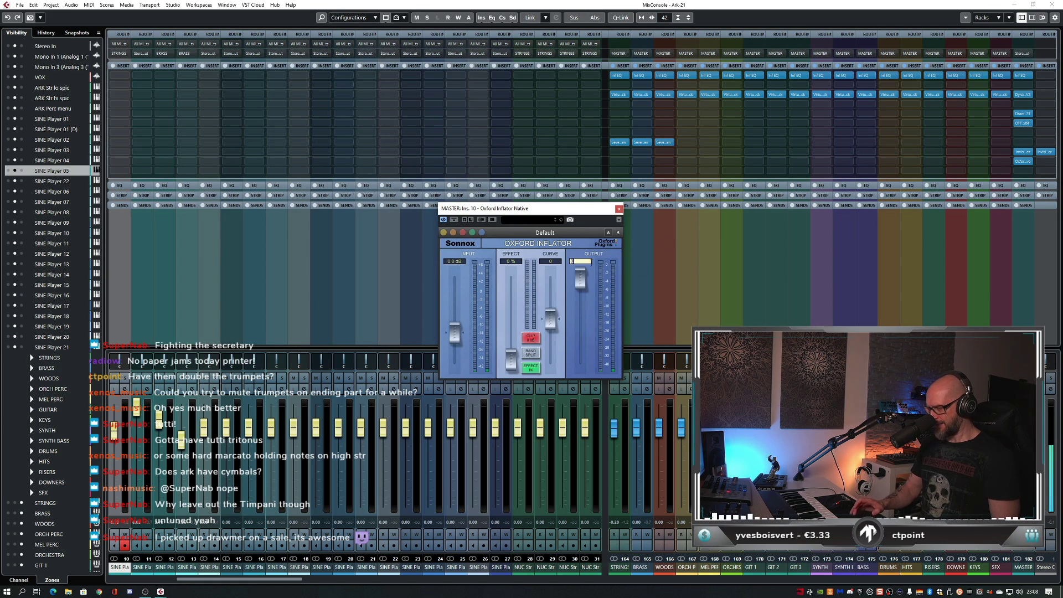
{"action": "type", "text": "-0"}
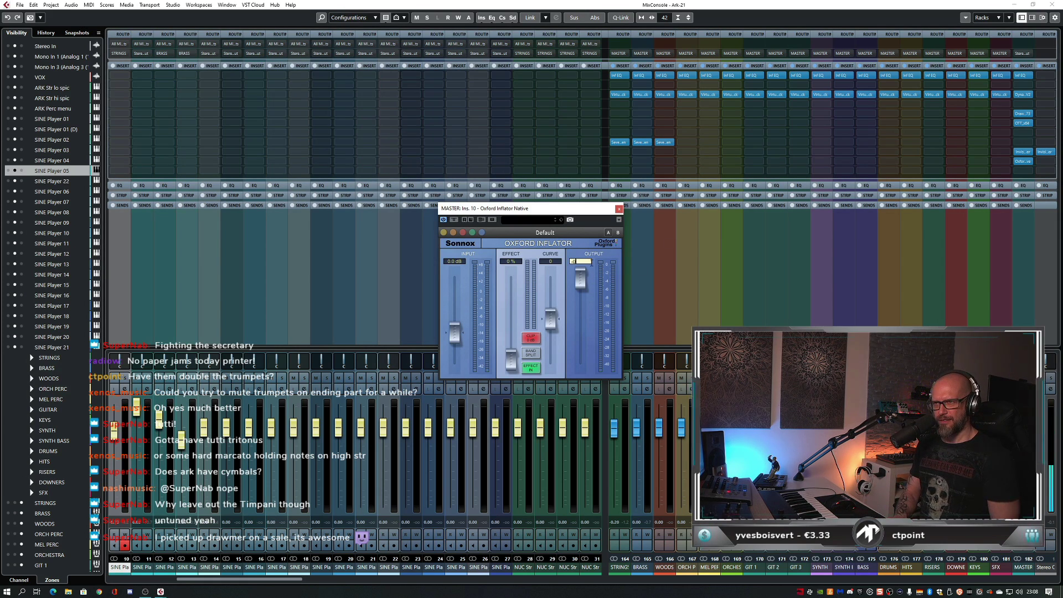
{"action": "type", "text": ".1"}
{"action": "key", "text": "Return"}
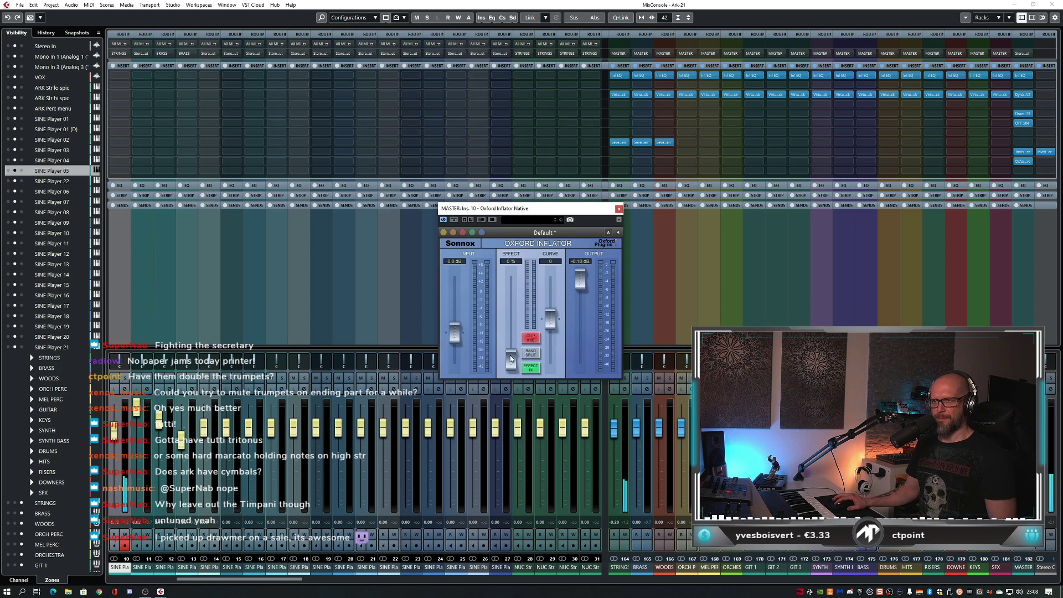
{"action": "left_click_drag", "start_coordinate": [517, 335], "coordinate": [513, 324]}
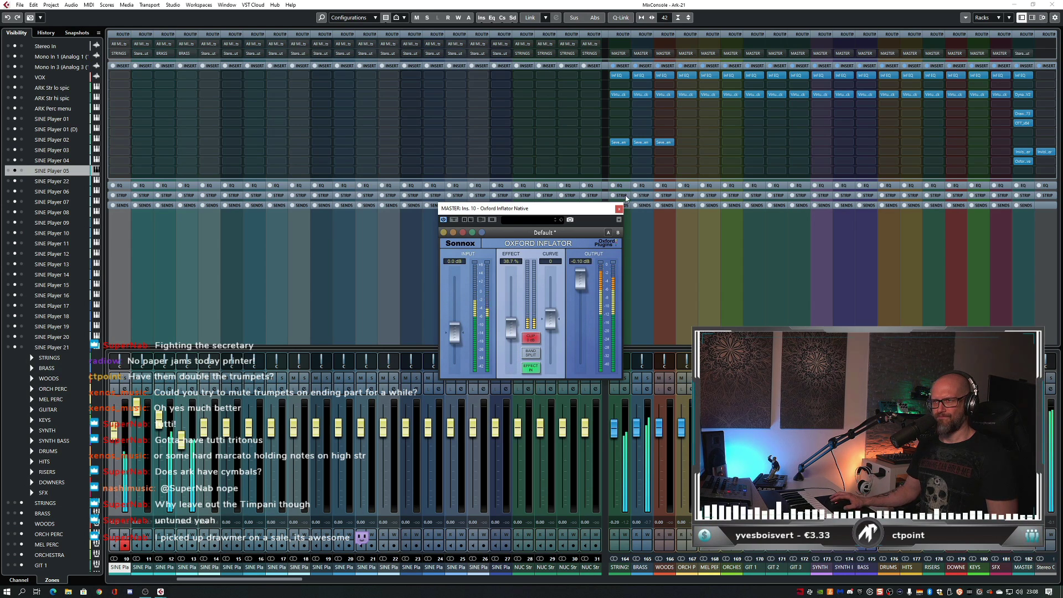
{"action": "key", "text": "Escape"}
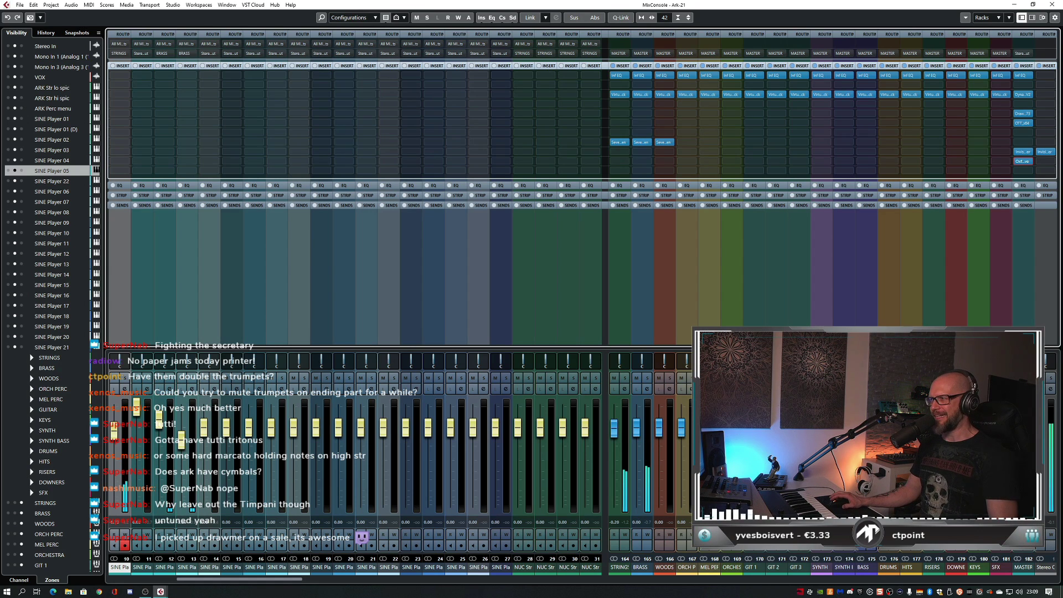
- Return the playhead to the start of the cycle range at bar 6 in the project window
{"action": "key", "text": "F3"}
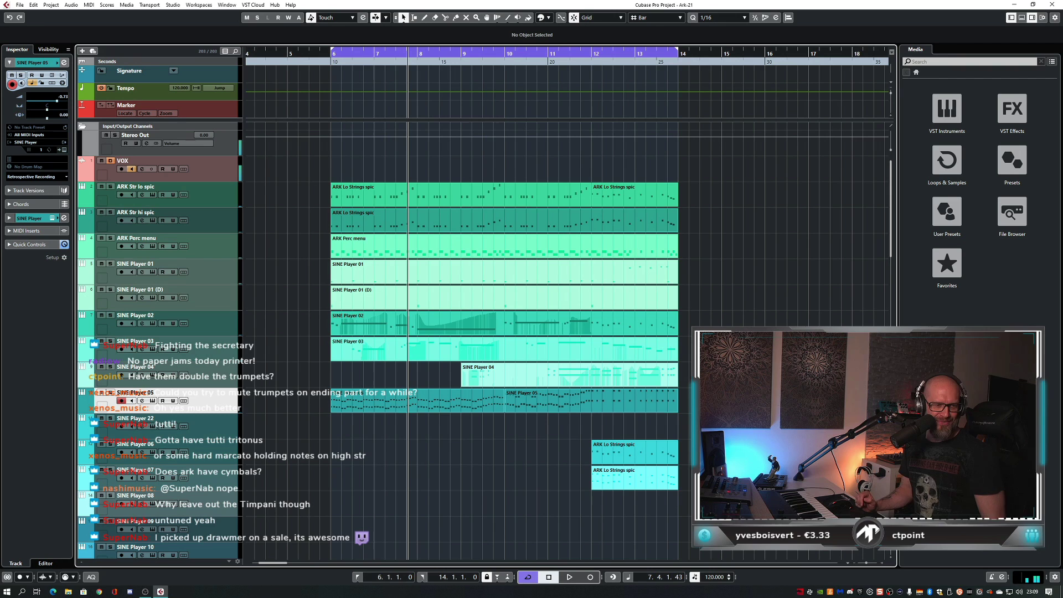
{"action": "key", "text": "space"}
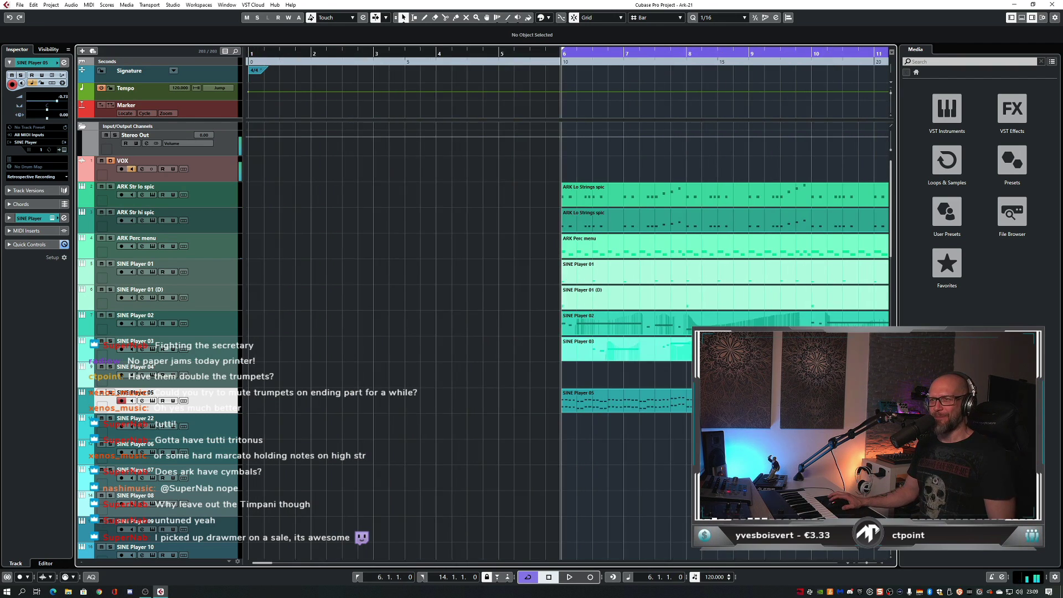
{"action": "key", "text": "h"}
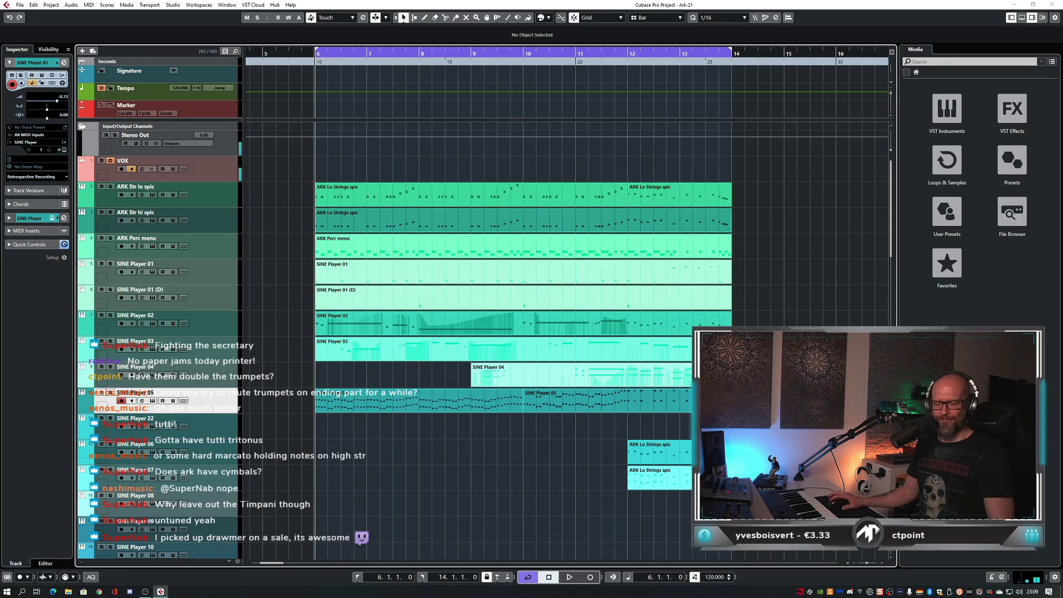
- Audition input gains up to 6 dB in the MASTER's Invisible Limiter with unity gain monitoring, and bring the gain down to 2.90 dB
{"action": "key", "text": "F3"}
{"action": "left_click", "coordinate": [1021, 151]}
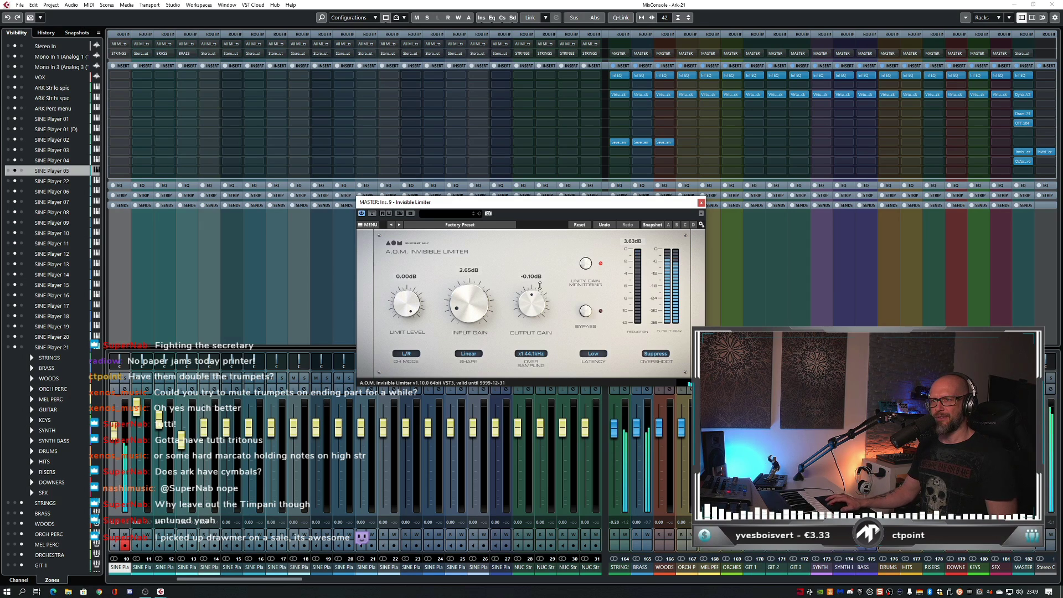
{"action": "left_click_drag", "start_coordinate": [467, 310], "coordinate": [467, 293]}
{"action": "scroll", "coordinate": [471, 301], "scroll_direction": "up", "scroll_amount": 3}
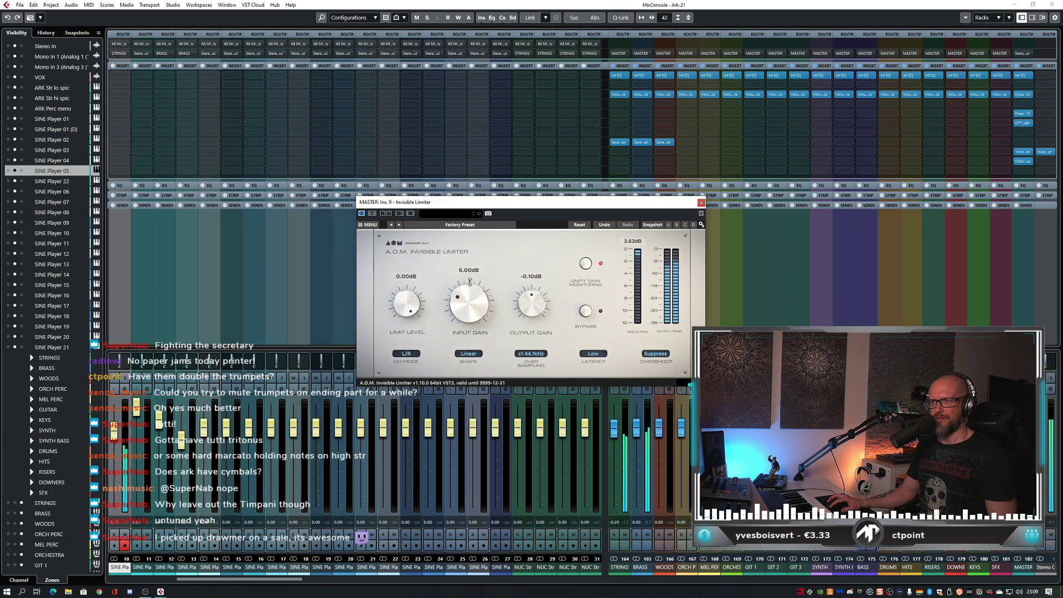
{"action": "scroll", "coordinate": [471, 300], "scroll_direction": "down", "scroll_amount": 5}
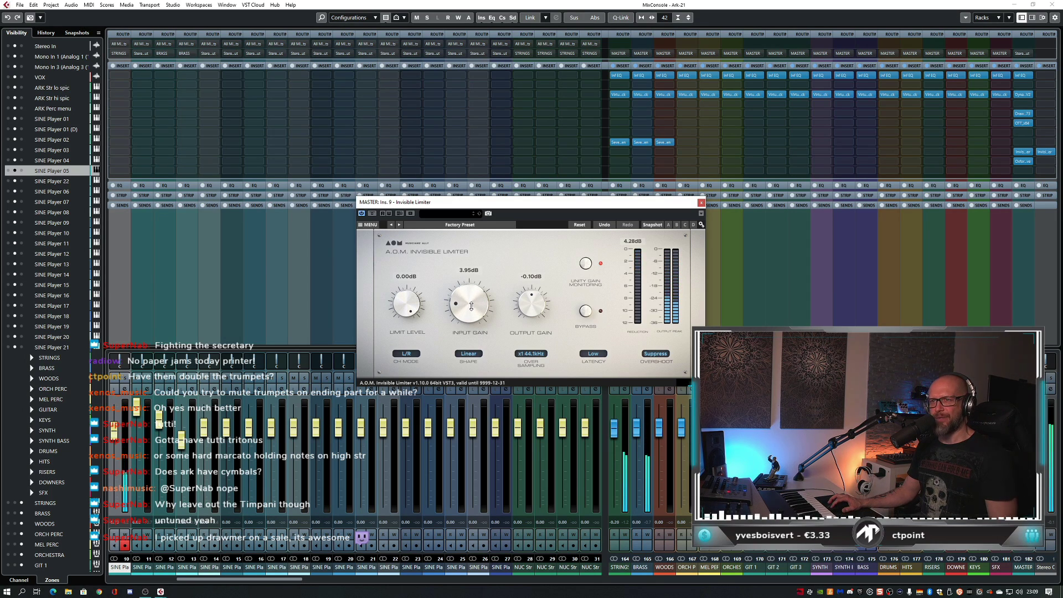
{"action": "scroll", "coordinate": [473, 304], "scroll_direction": "down", "scroll_amount": 3}
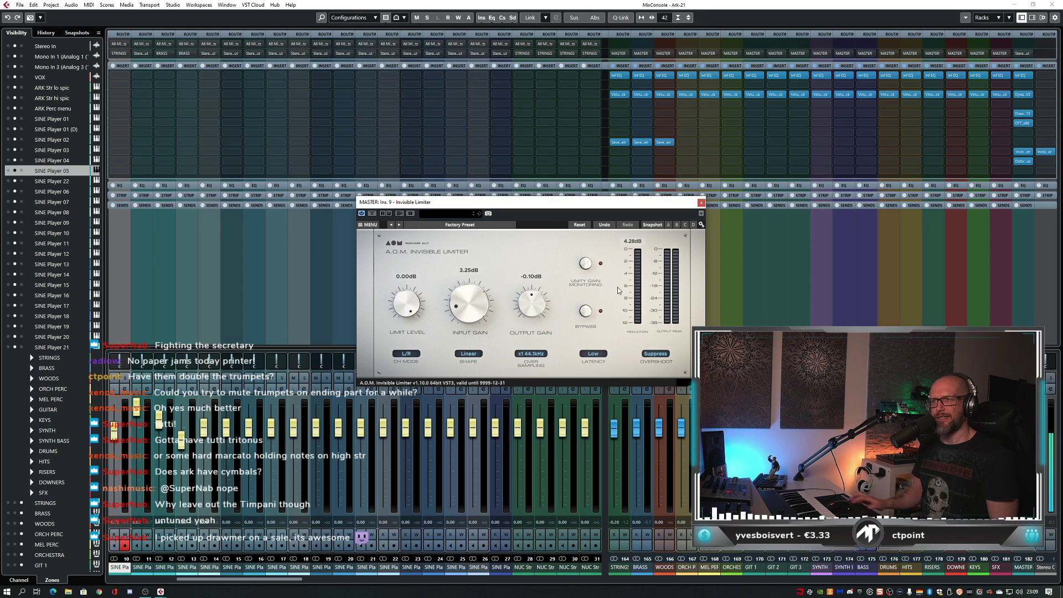
{"action": "scroll", "coordinate": [470, 310], "scroll_direction": "down", "scroll_amount": 3}
{"action": "scroll", "coordinate": [471, 311], "scroll_direction": "down", "scroll_amount": 1}
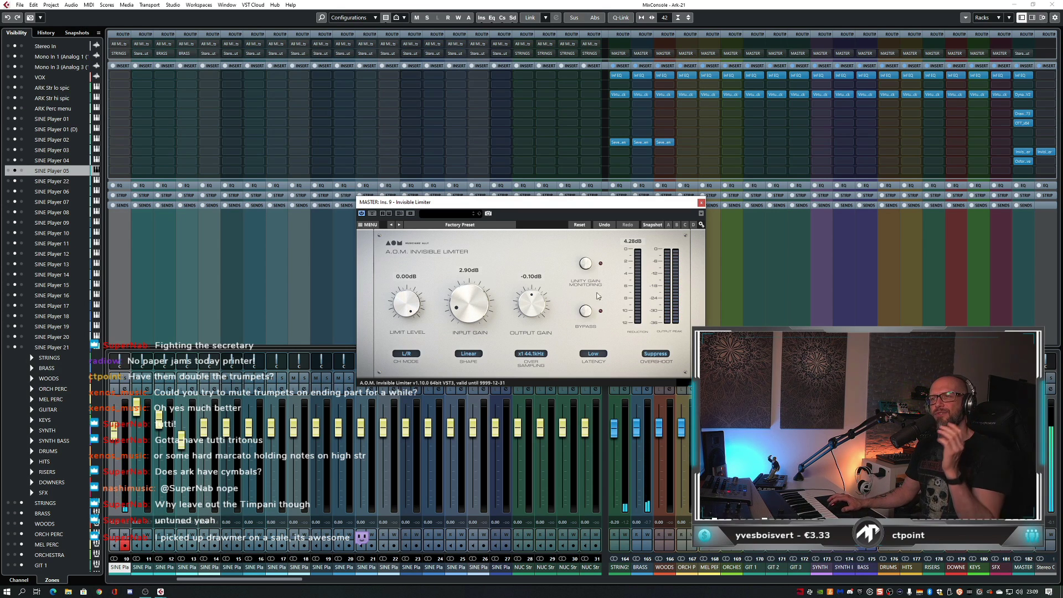
- Lower the input gain of the MASTER's Invisible Limiter to 1.65 dB and close the plugin
{"action": "scroll", "coordinate": [458, 309], "scroll_direction": "down", "scroll_amount": 2}
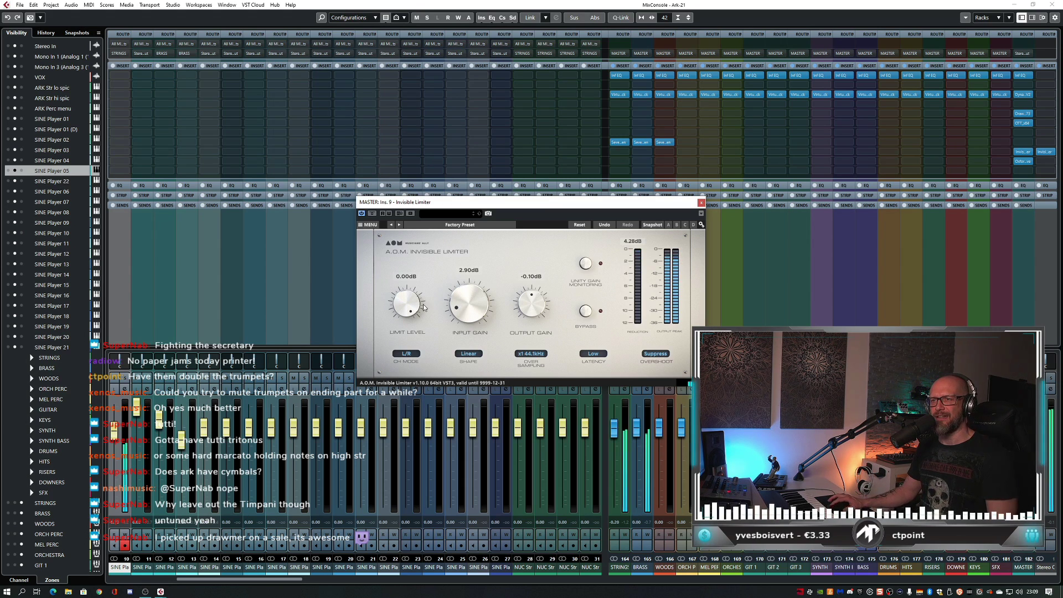
{"action": "scroll", "coordinate": [484, 310], "scroll_direction": "down", "scroll_amount": 8}
{"action": "scroll", "coordinate": [485, 311], "scroll_direction": "down", "scroll_amount": 2}
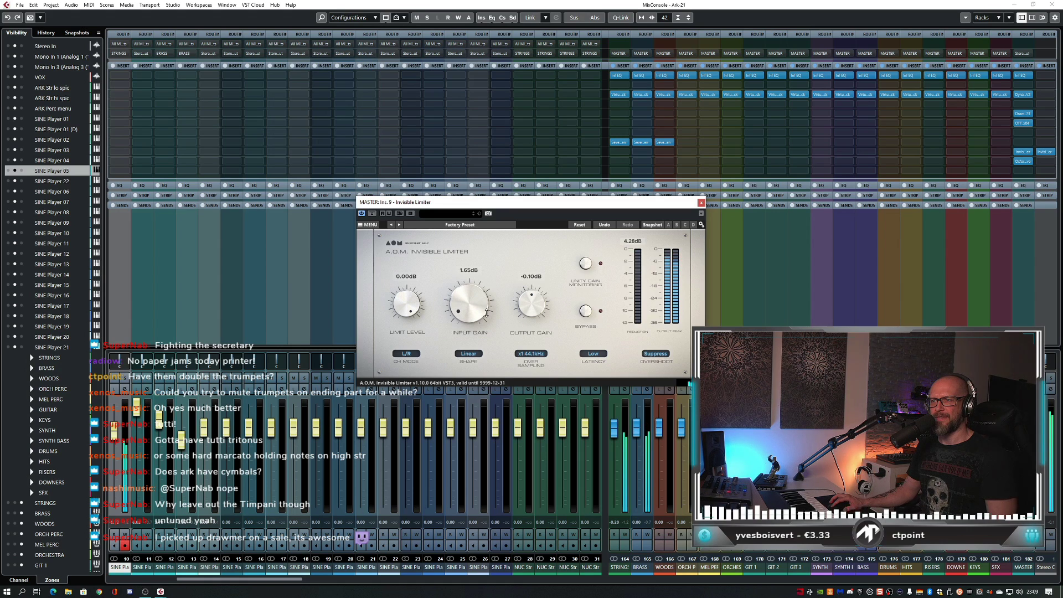
{"action": "scroll", "coordinate": [487, 314], "scroll_direction": "up", "scroll_amount": 2}
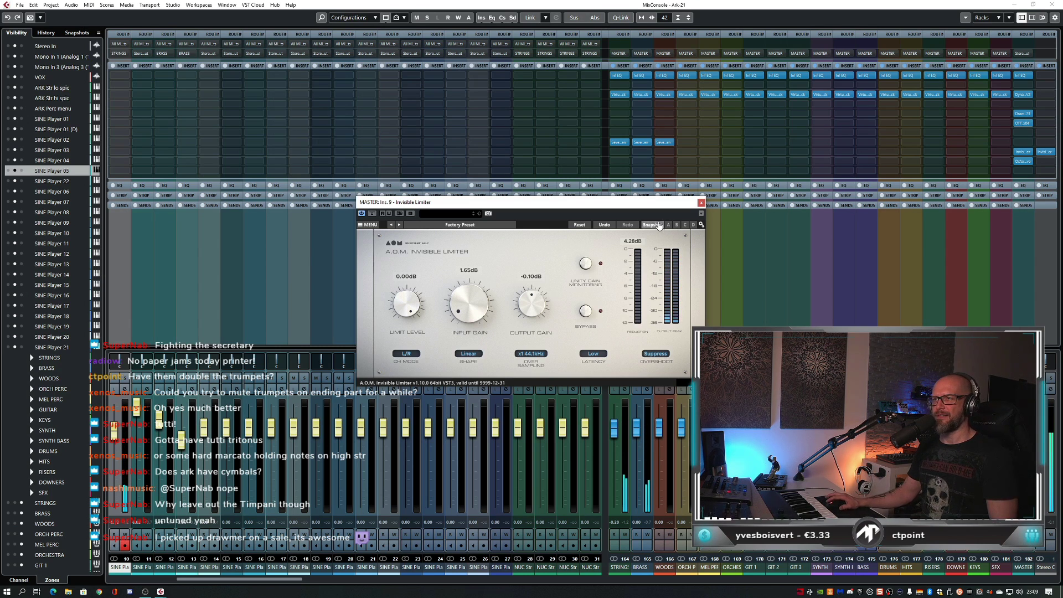
{"action": "left_click", "coordinate": [701, 202]}
- Open the MediaBay alongside the project window and play the arrangement from bar 6
{"action": "key", "text": "F3"}
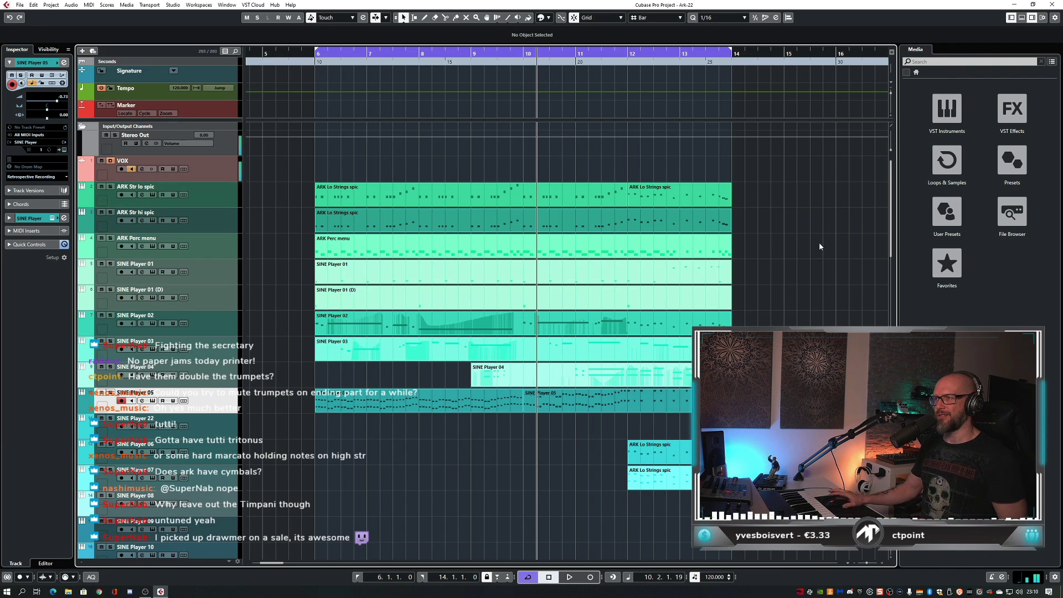
{"action": "key", "text": "F5"}
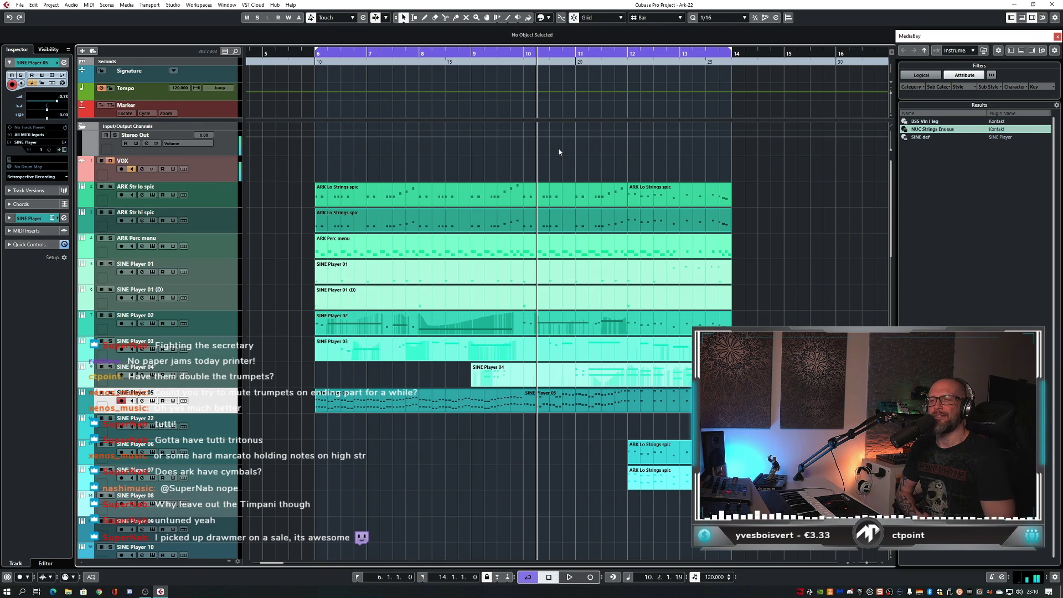
{"action": "key", "text": "space"}
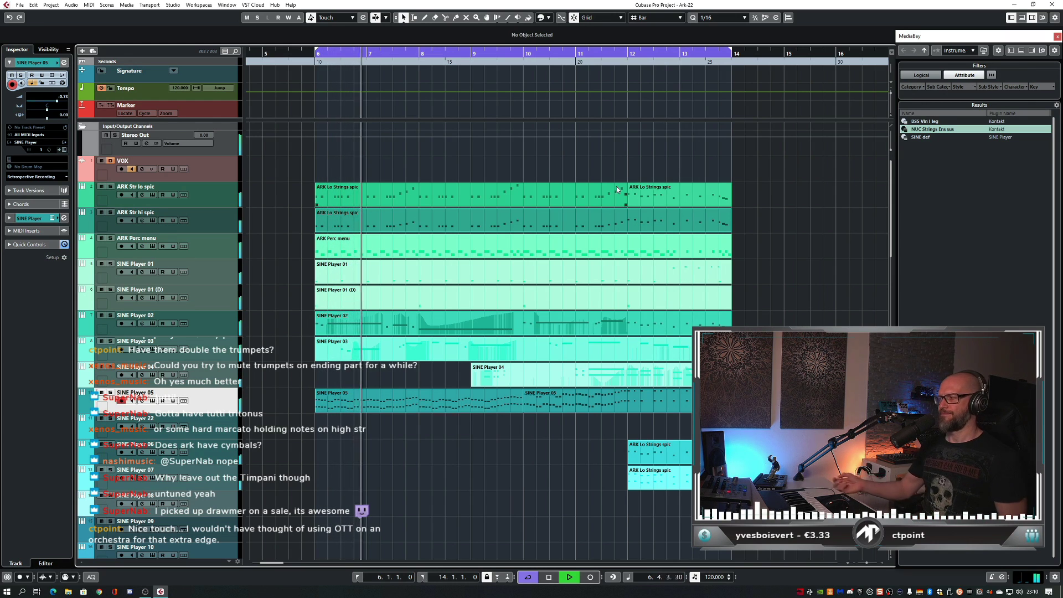
- Turn off cycle mode, stop playback and save the project as the new version Ark-23
{"action": "key", "text": "KP_Divide"}
{"action": "key", "text": "space"}
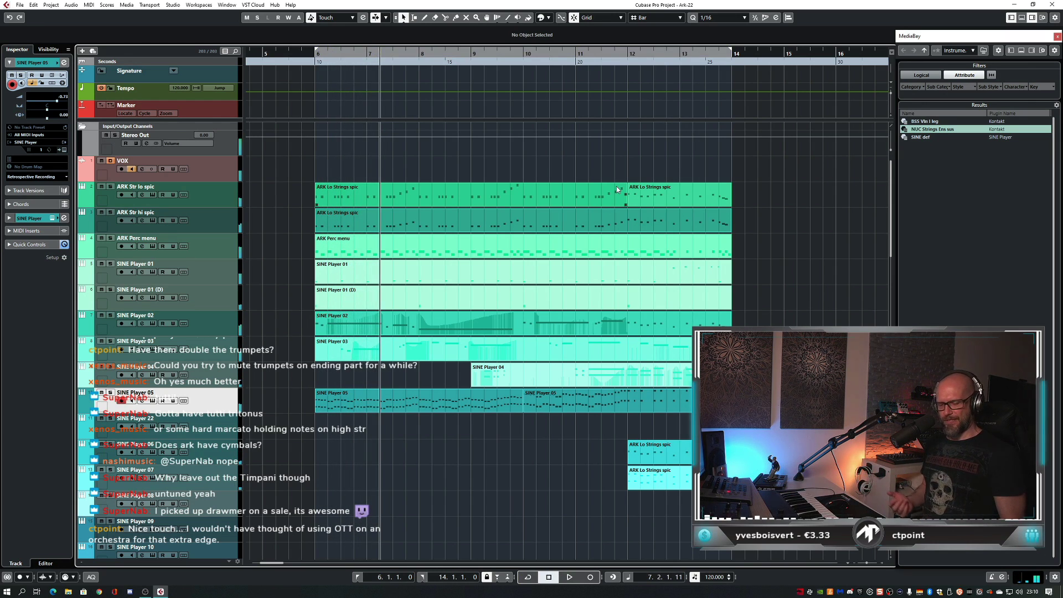
{"action": "key", "text": "ctrl+alt+s"}
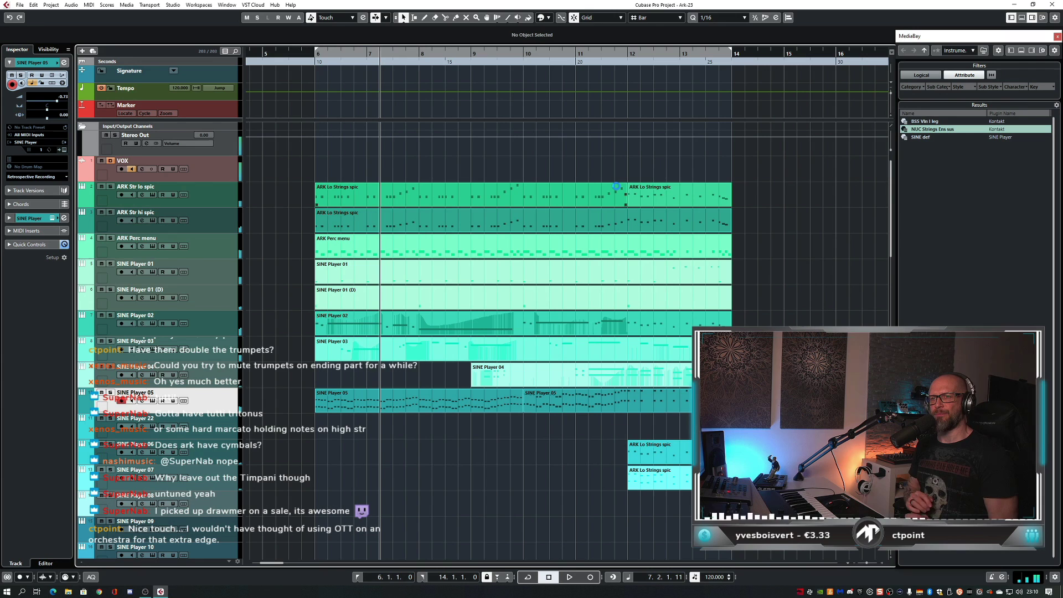